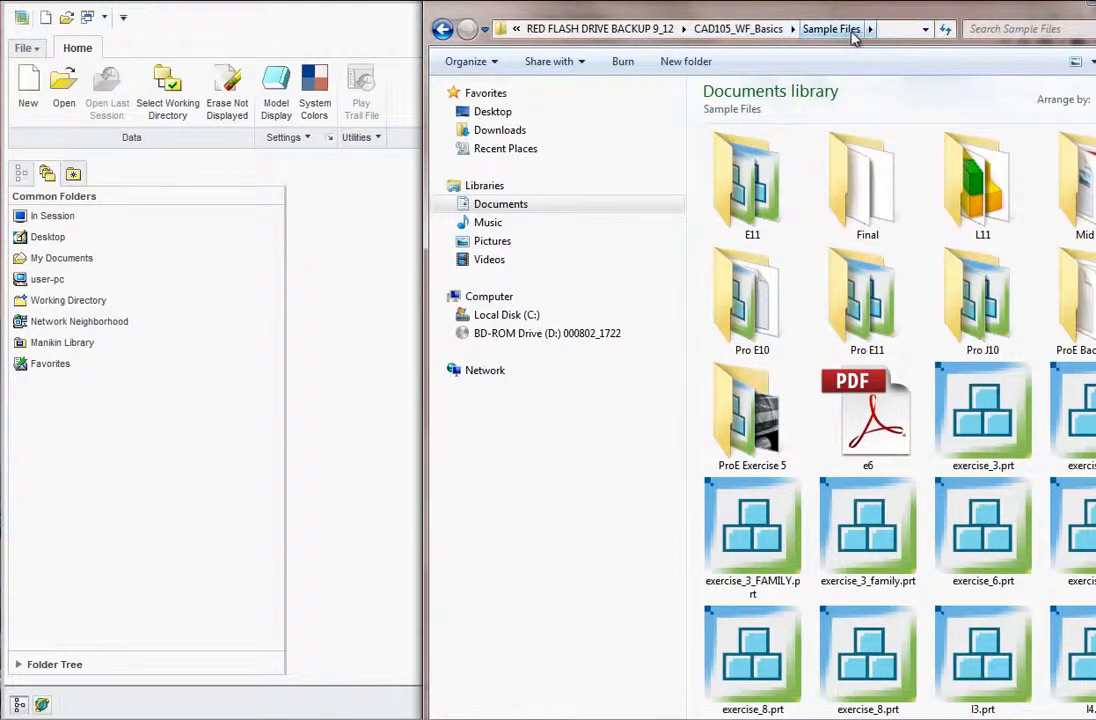
Open the Final Exam CAD 105 PDF from the Final folder inside Sample Files
double_click(868, 190)
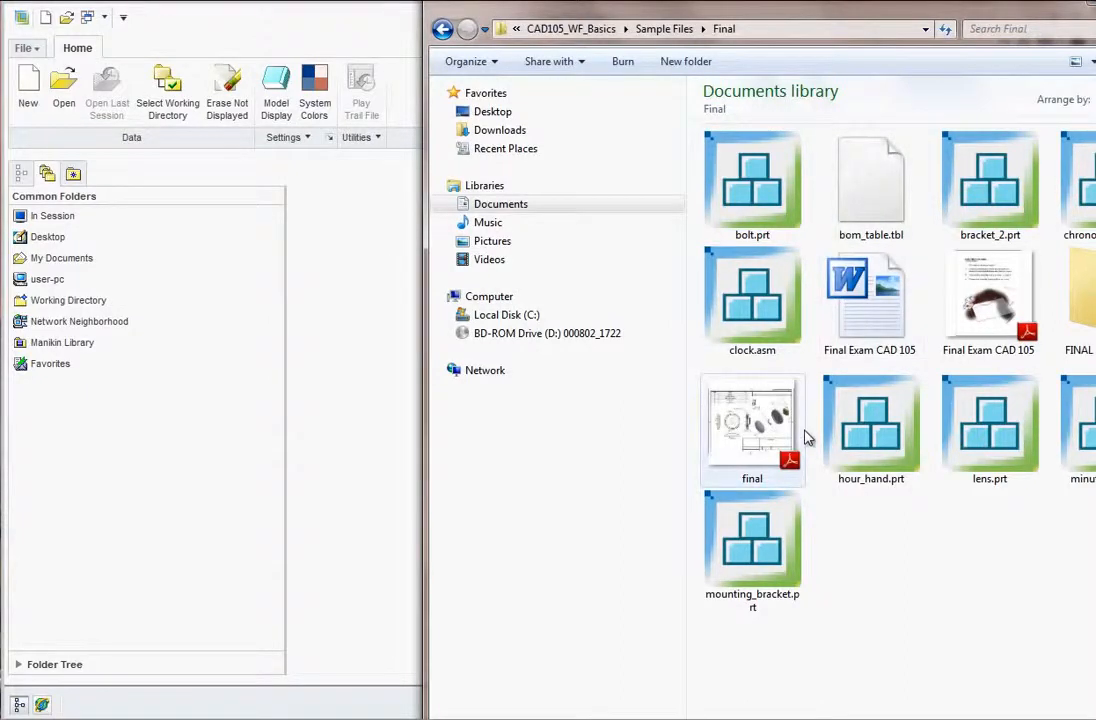
click(980, 318)
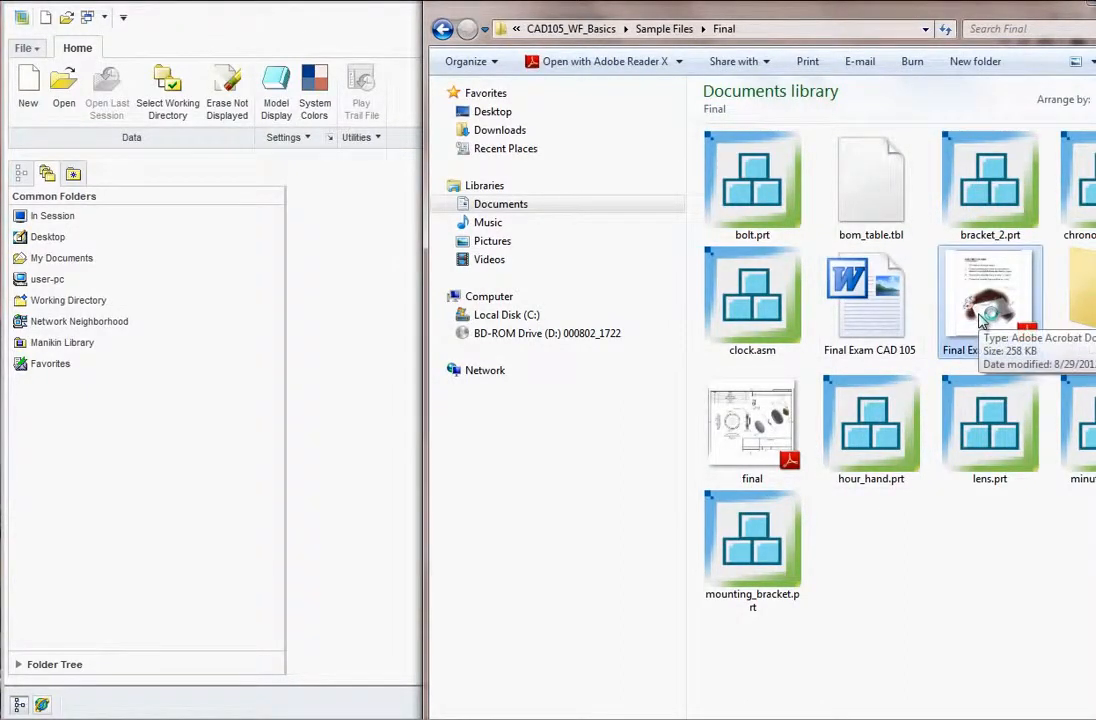
double_click(980, 318)
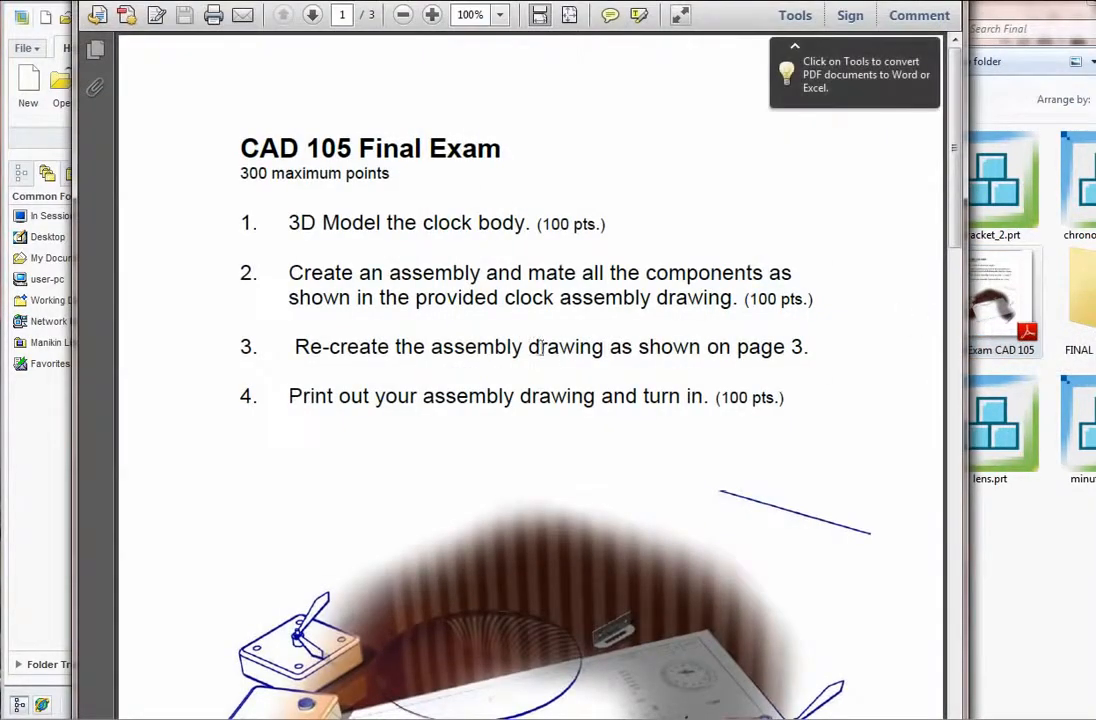
Examine the exam tasks, the clock body drawing on page 2 and the clock assembly drawing on page 3
scroll(538, 344, down, 1)
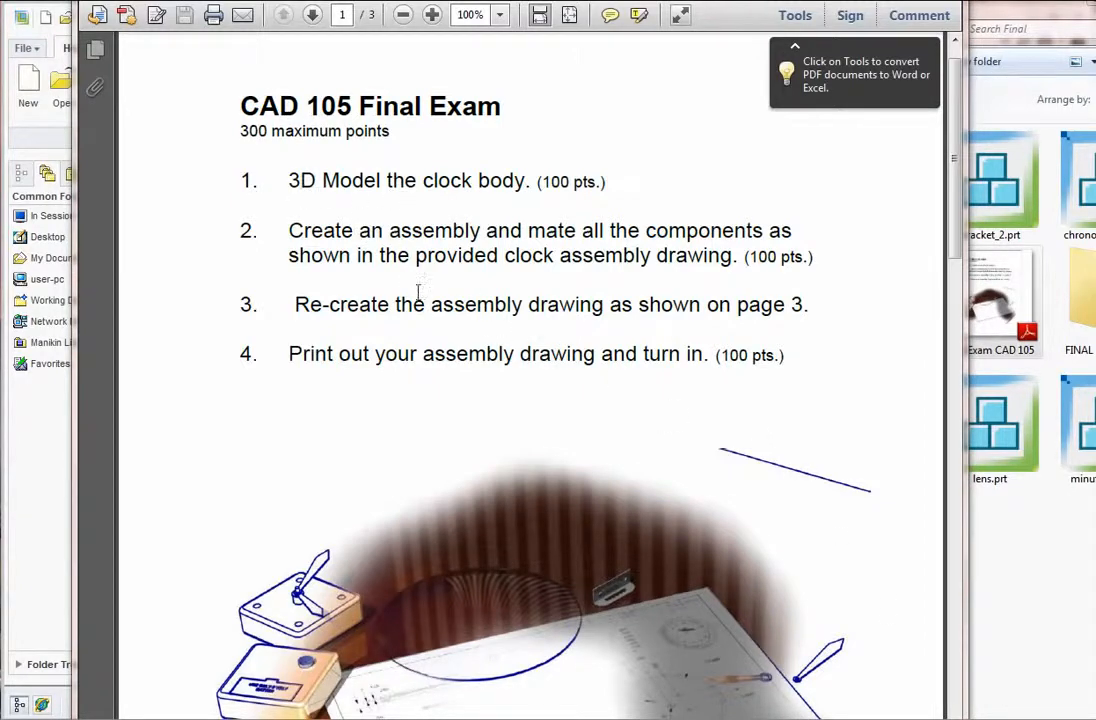
drag(399, 197, 403, 203)
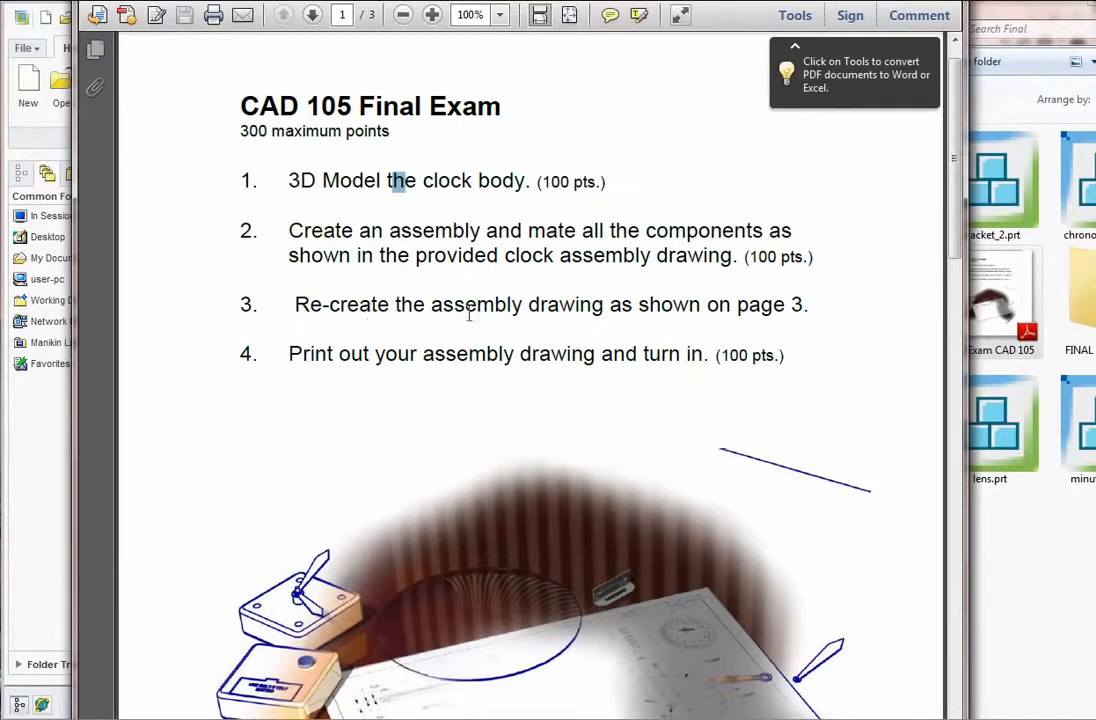
scroll(543, 408, down, 3)
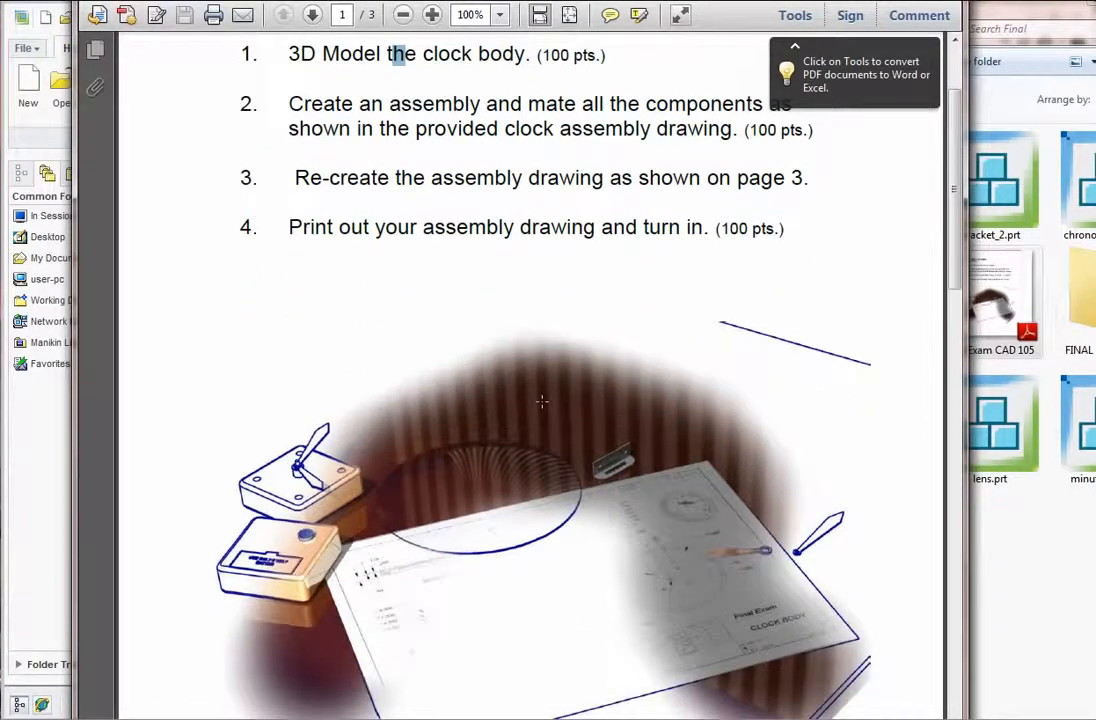
scroll(542, 401, down, 20)
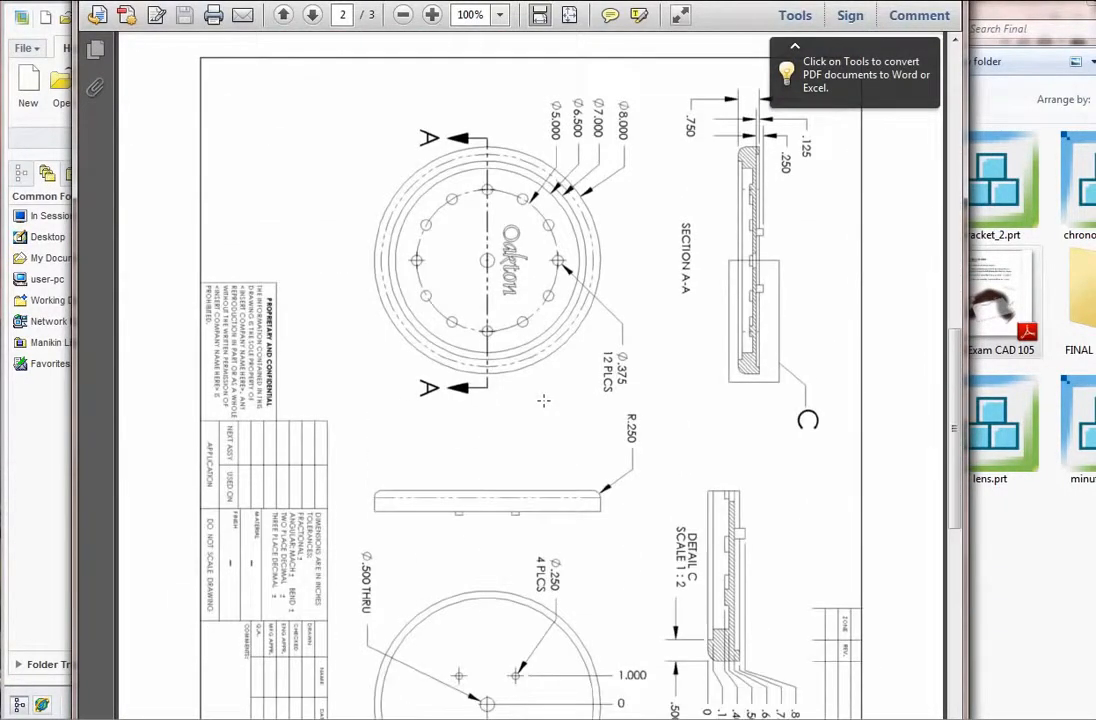
scroll(543, 401, down, 3)
scroll(543, 400, up, 3)
scroll(615, 416, down, 2)
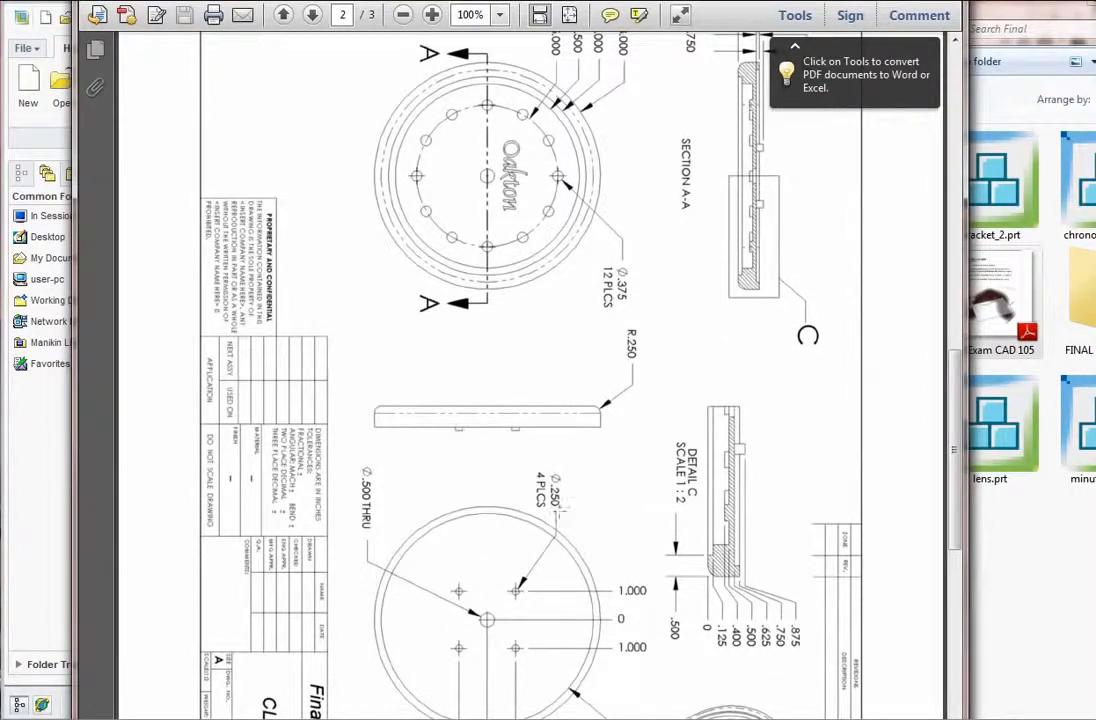
scroll(562, 509, down, 2)
scroll(559, 511, up, 5)
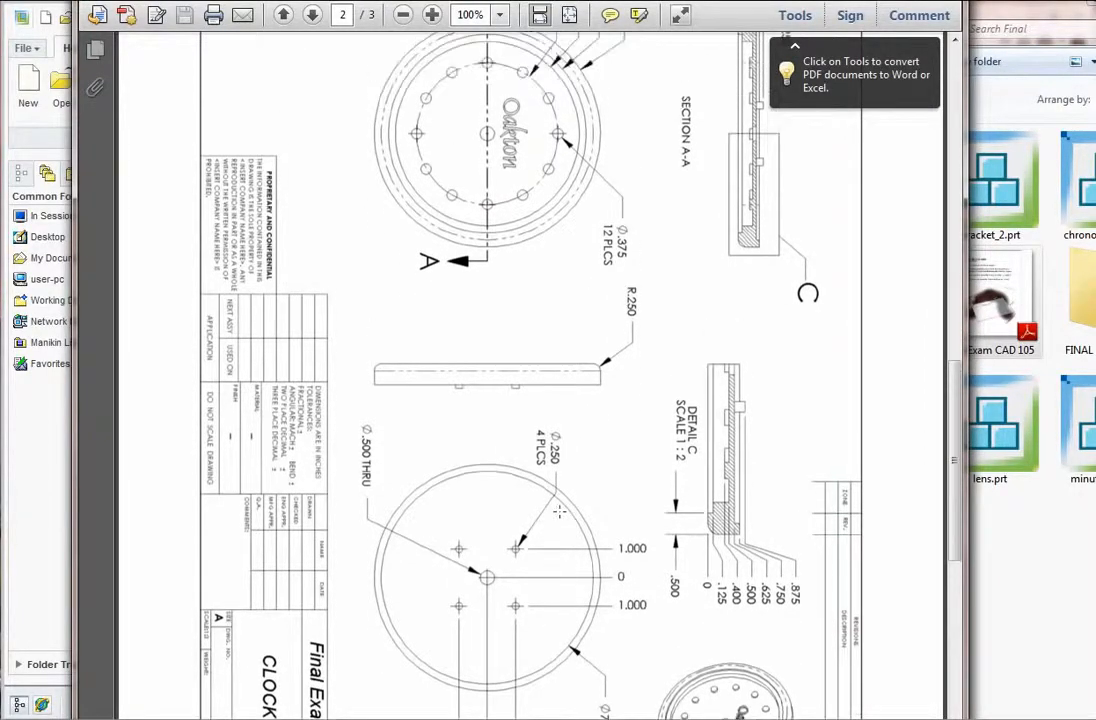
scroll(626, 197, down, 12)
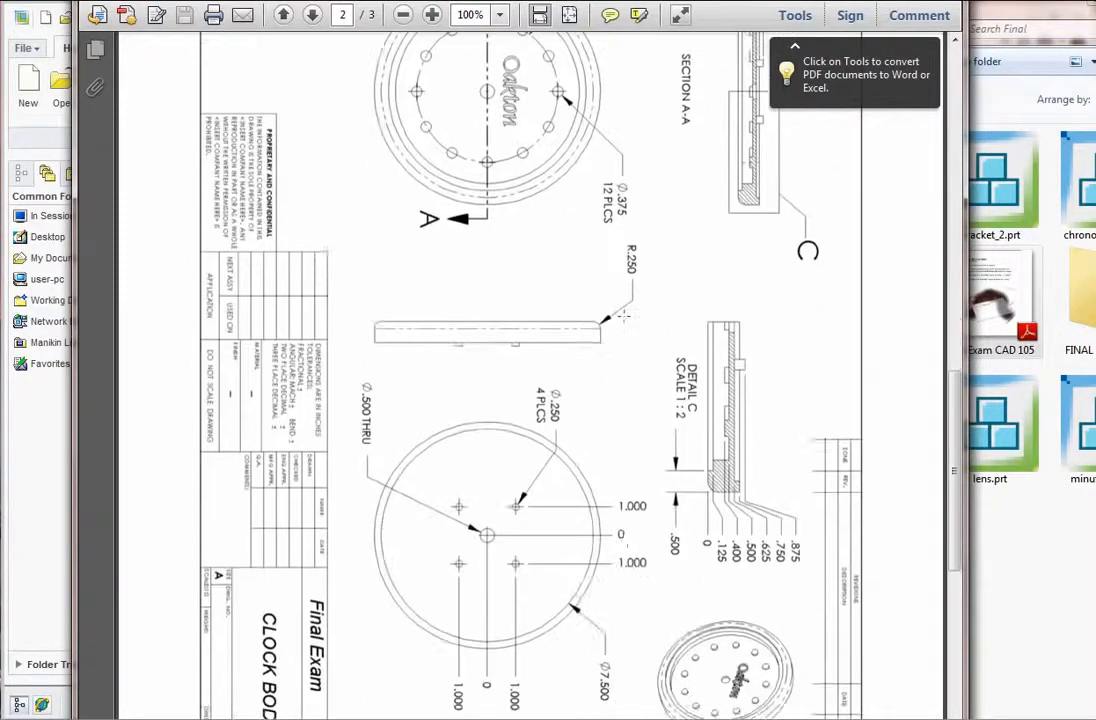
scroll(623, 336, down, 2)
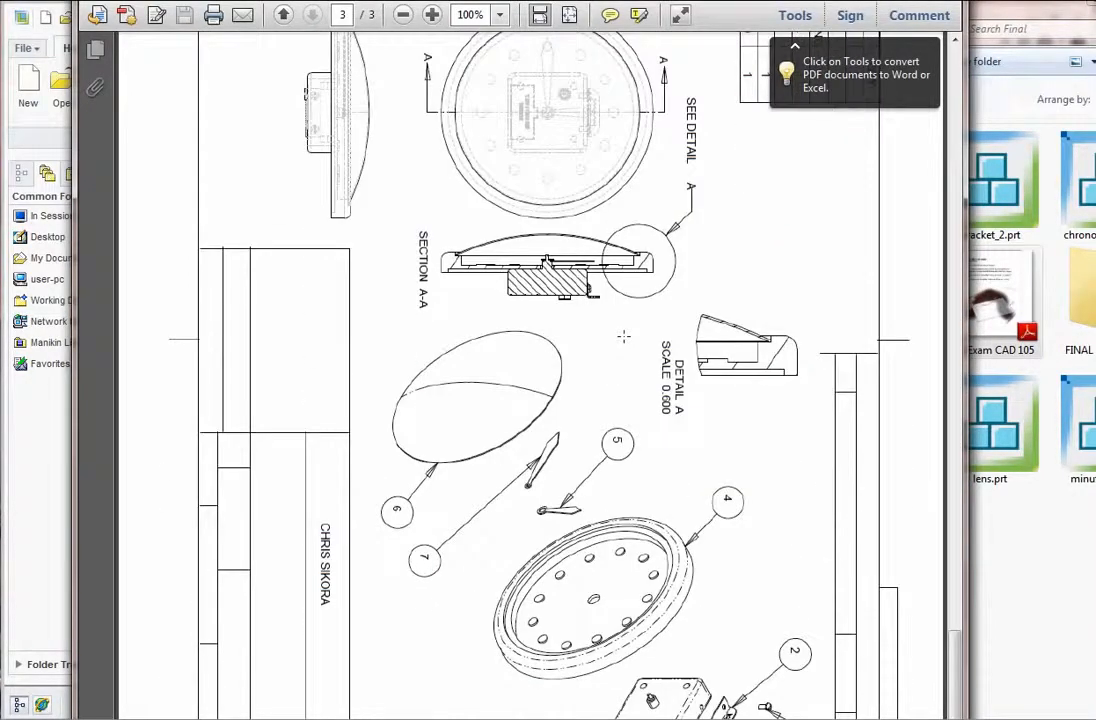
scroll(623, 336, up, 20)
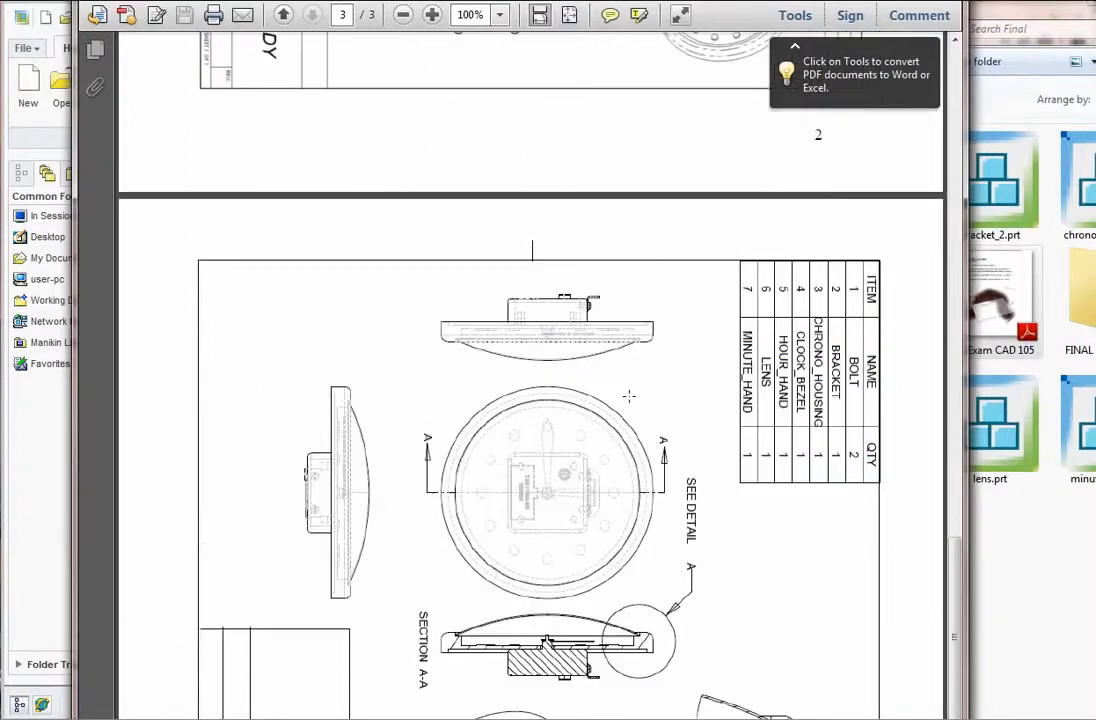
scroll(627, 408, up, 6)
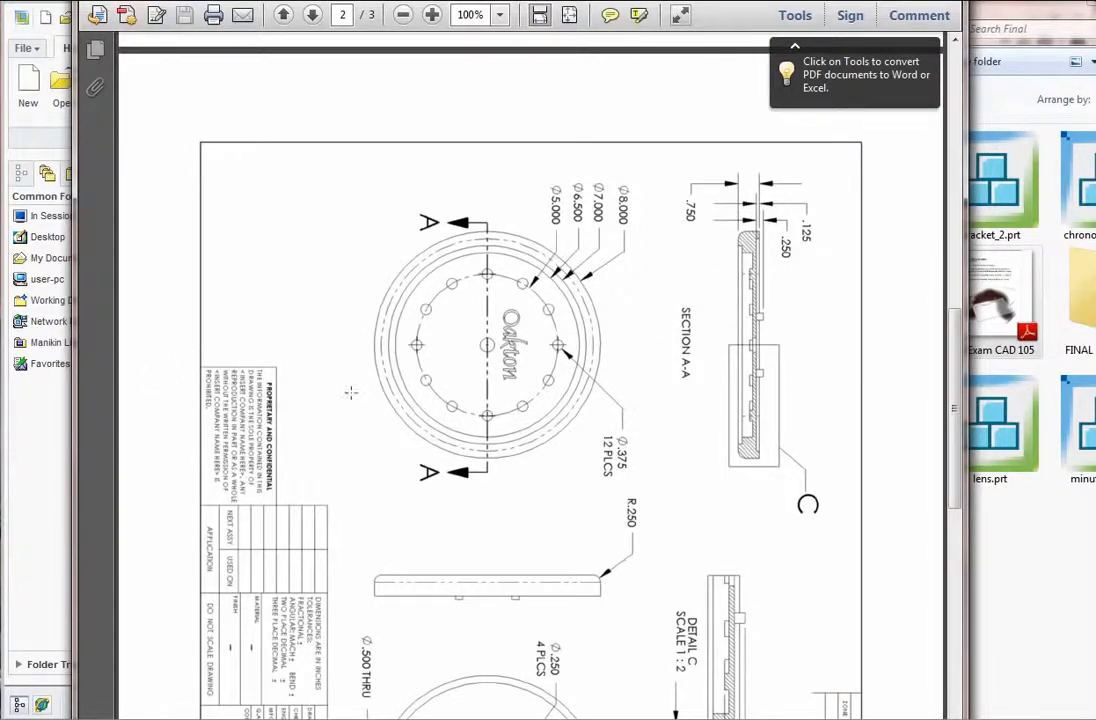
scroll(517, 449, down, 5)
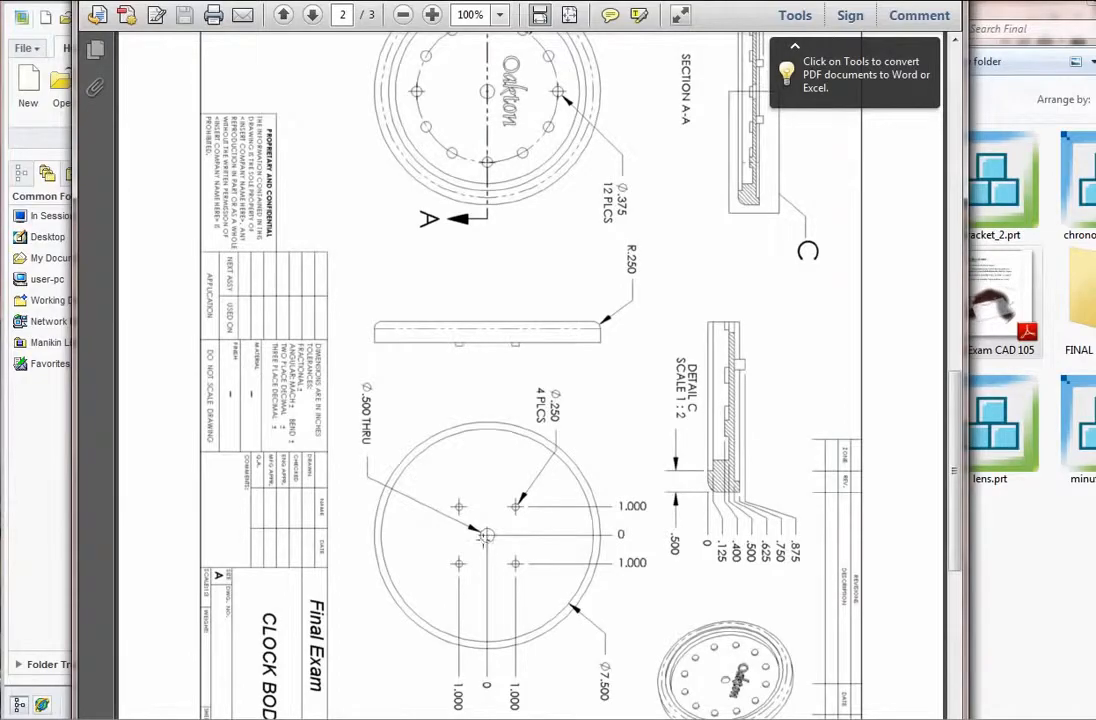
Switch to Creo Parametric and create a new solid part named clock_body with the default template
click(30, 473)
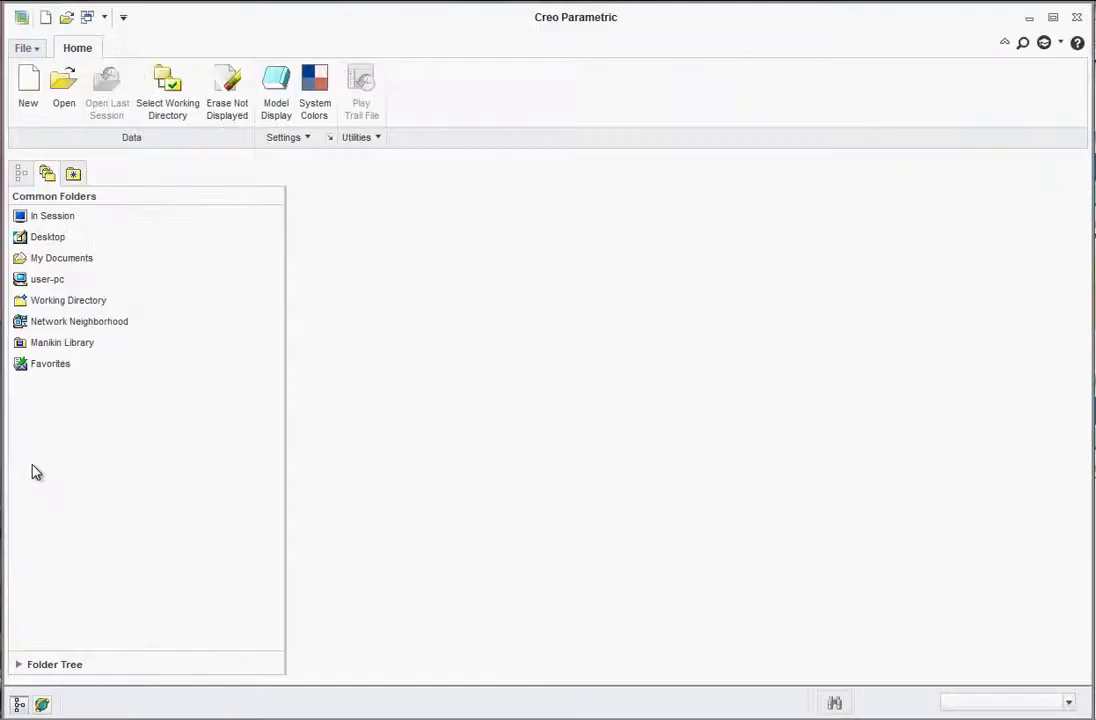
click(40, 103)
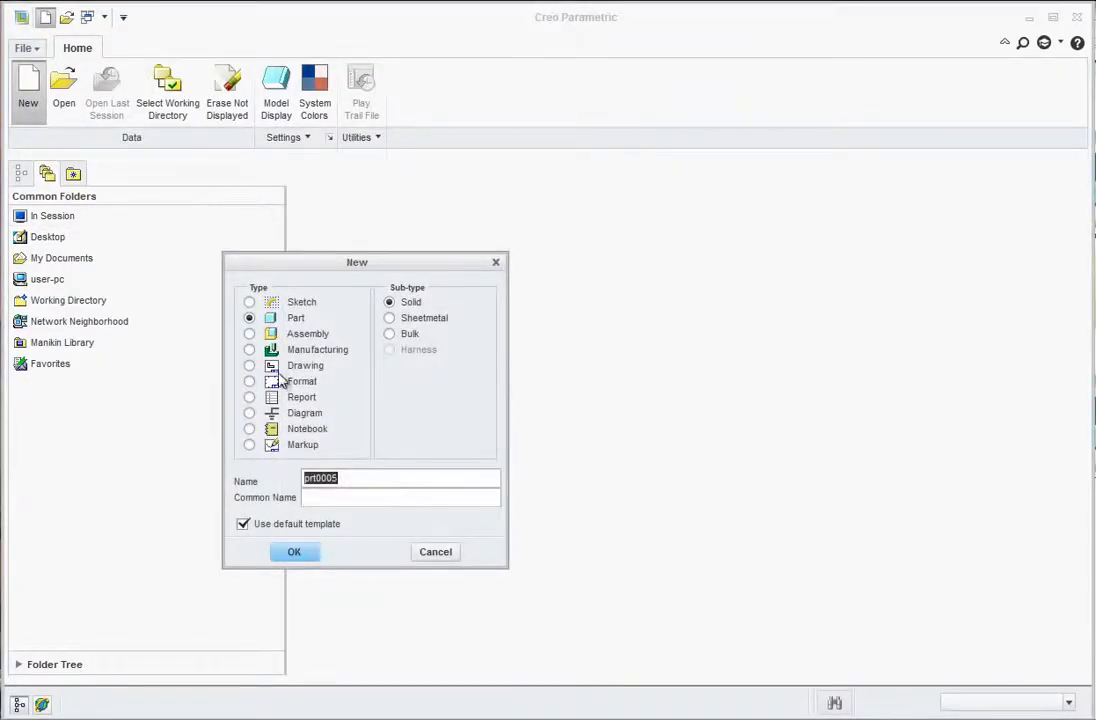
text(c)
click(293, 552)
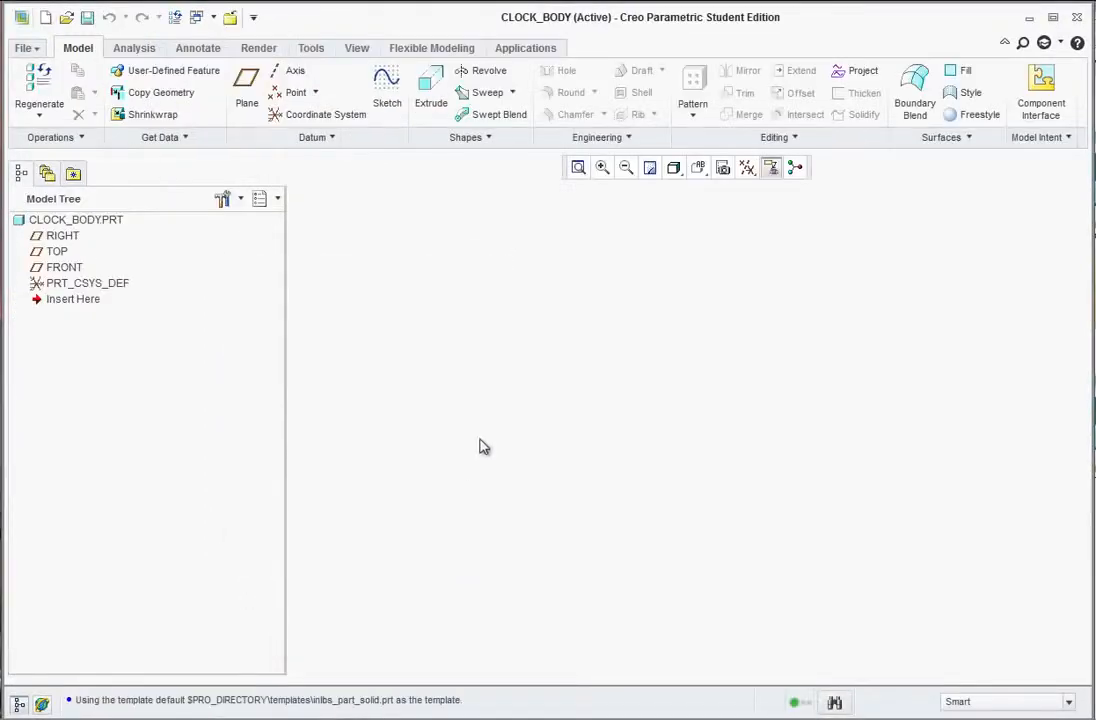
Start a sketch on the FRONT plane and orient it to the FRONT view
click(64, 268)
click(388, 95)
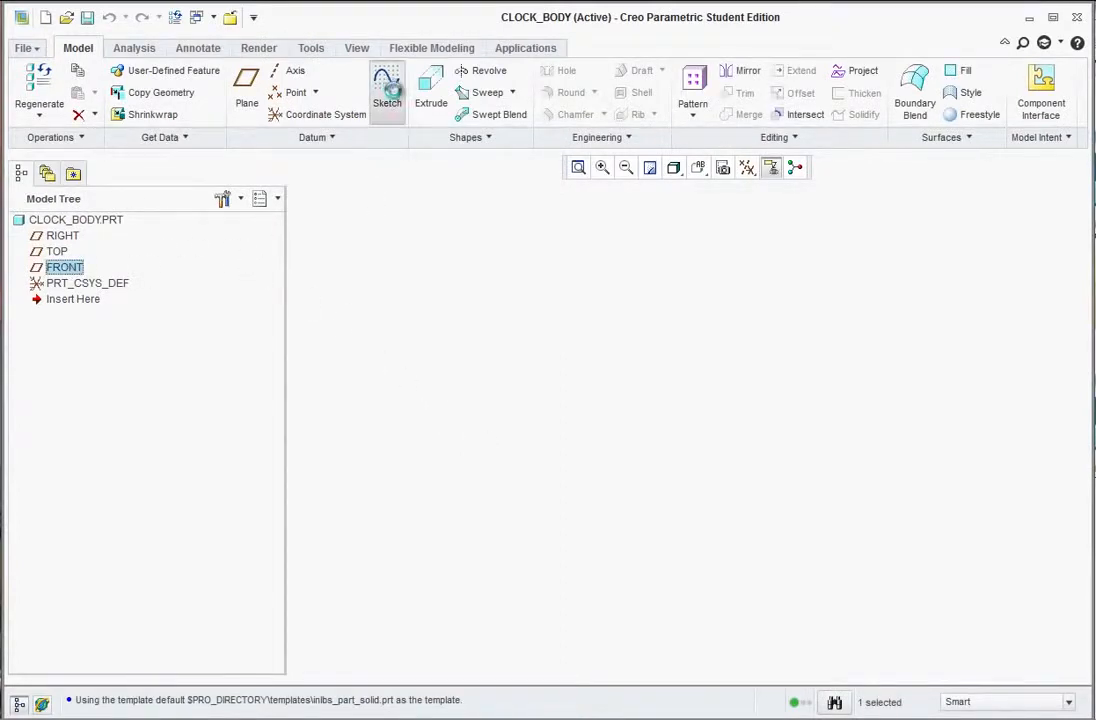
click(674, 167)
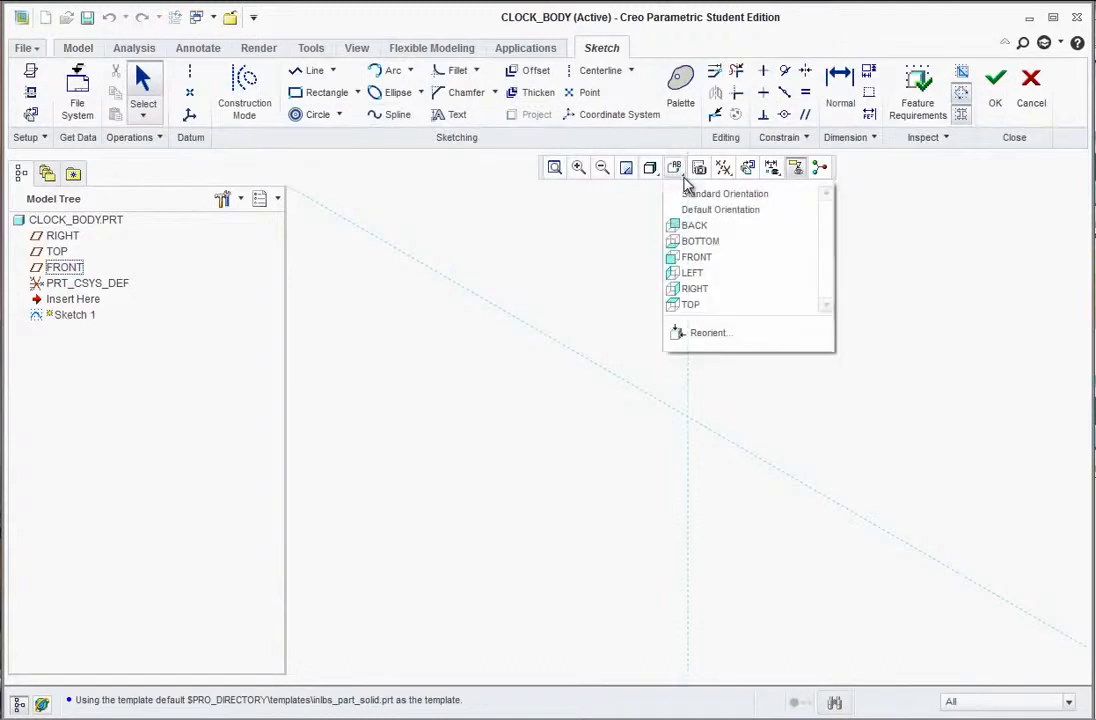
click(695, 256)
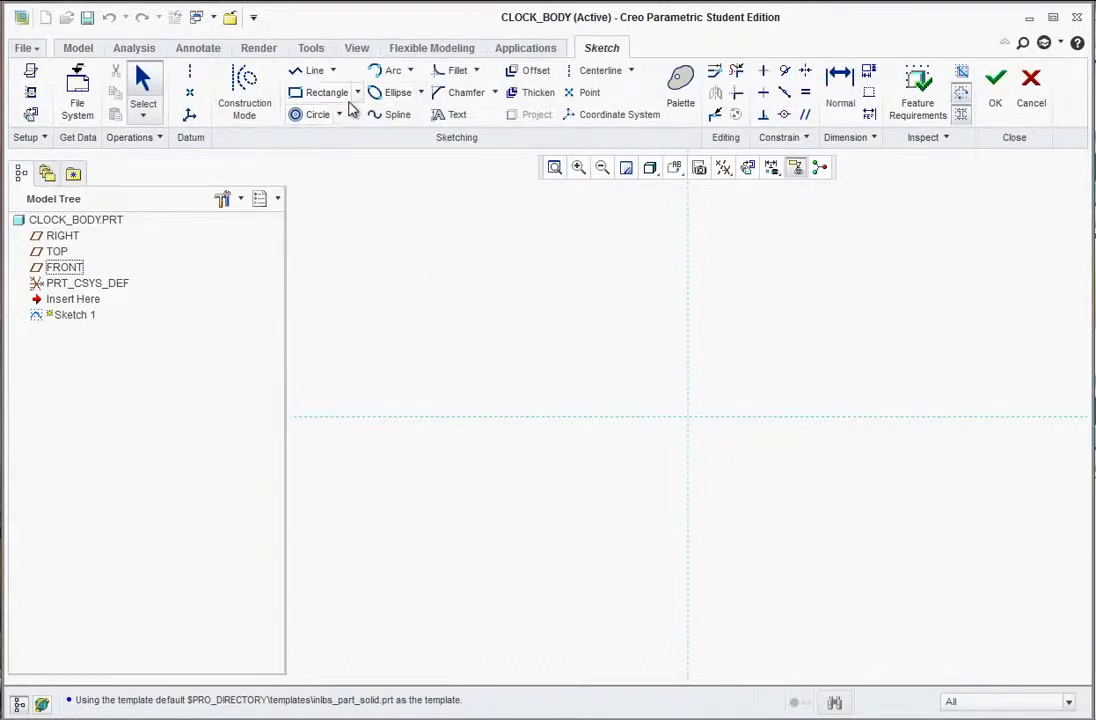
Sketch a center-and-point circle at the intersection of the references and set its diameter to 8
click(340, 115)
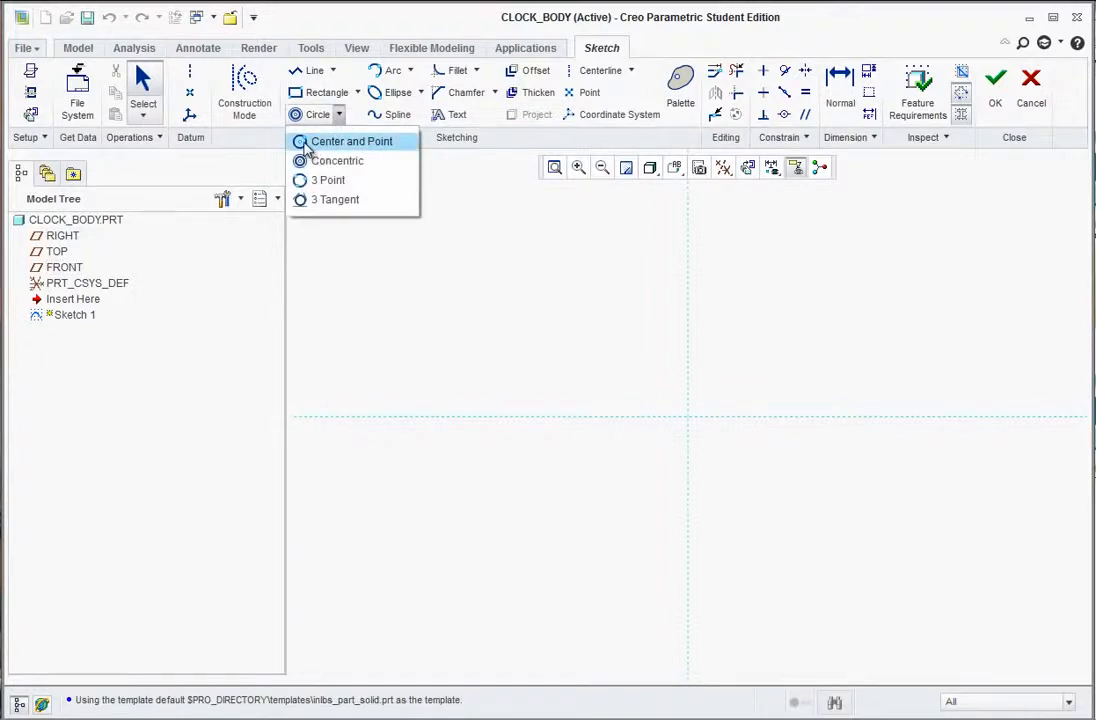
click(305, 141)
click(687, 416)
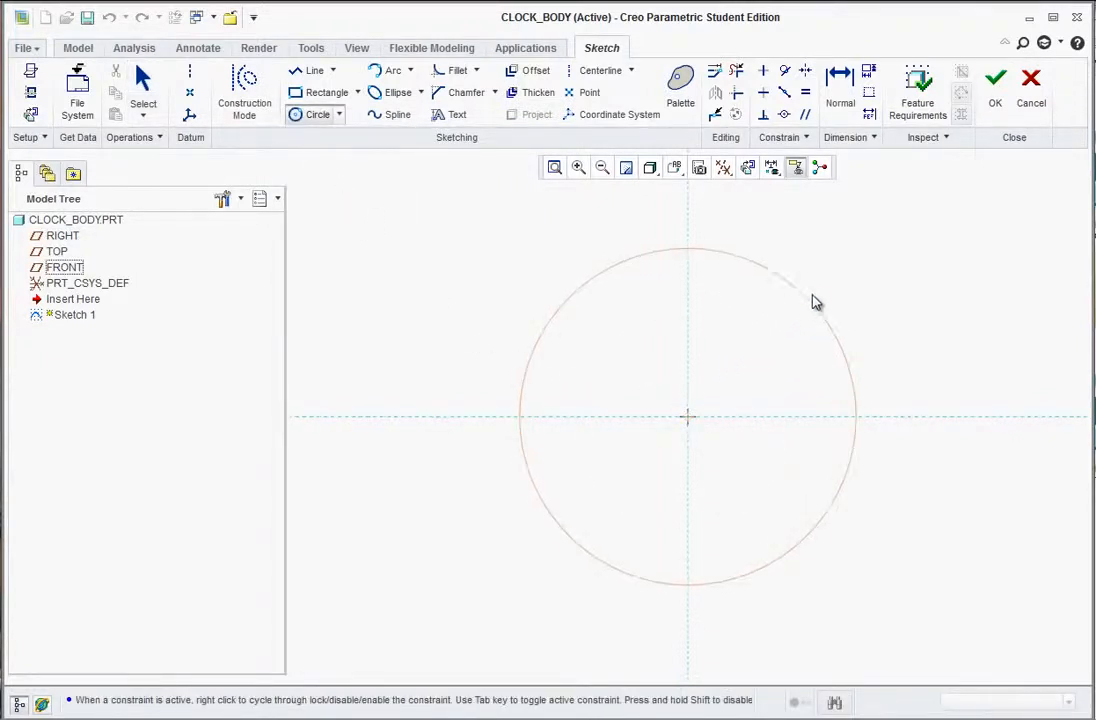
click(819, 298)
middle_click(766, 357)
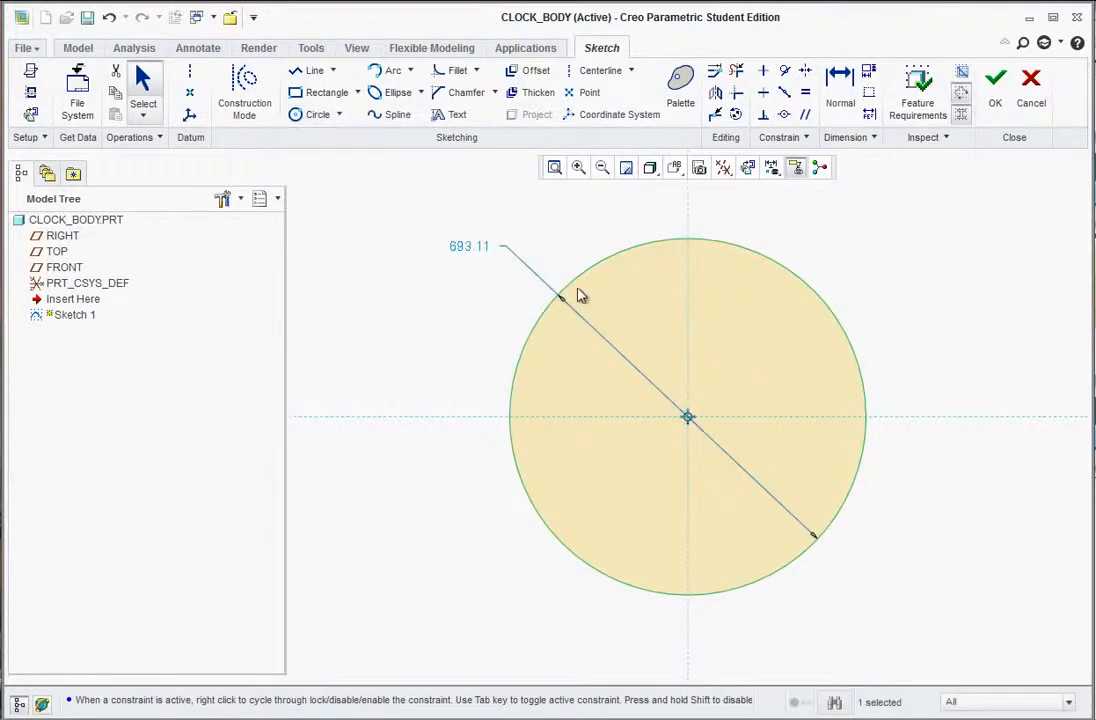
double_click(466, 246)
text(8)
key(Return)
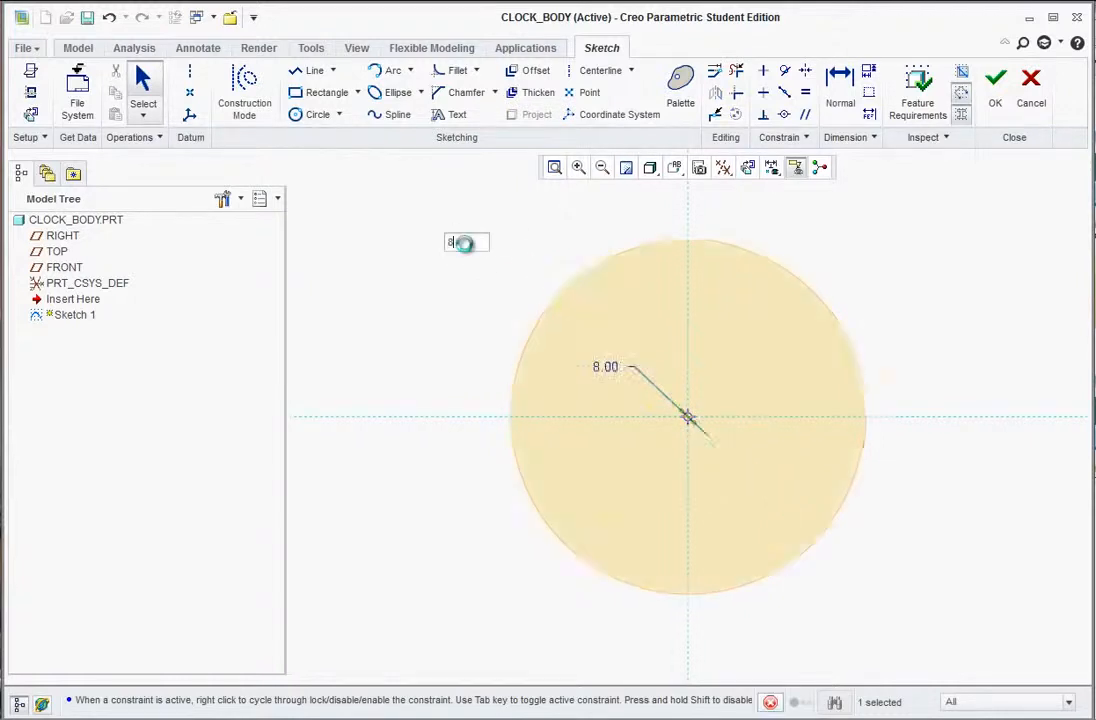
Add a concentric circle of diameter 0.50 at the sketch center, place its dimension outside the large circle and finish the sketch
click(298, 114)
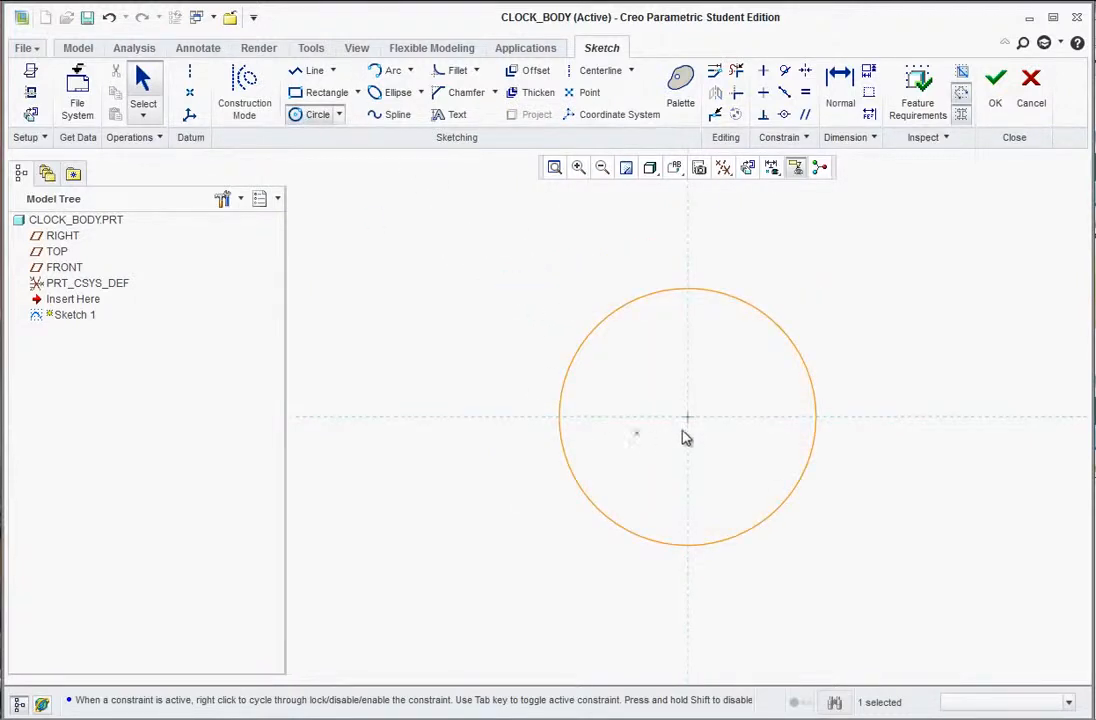
middle_click(737, 380)
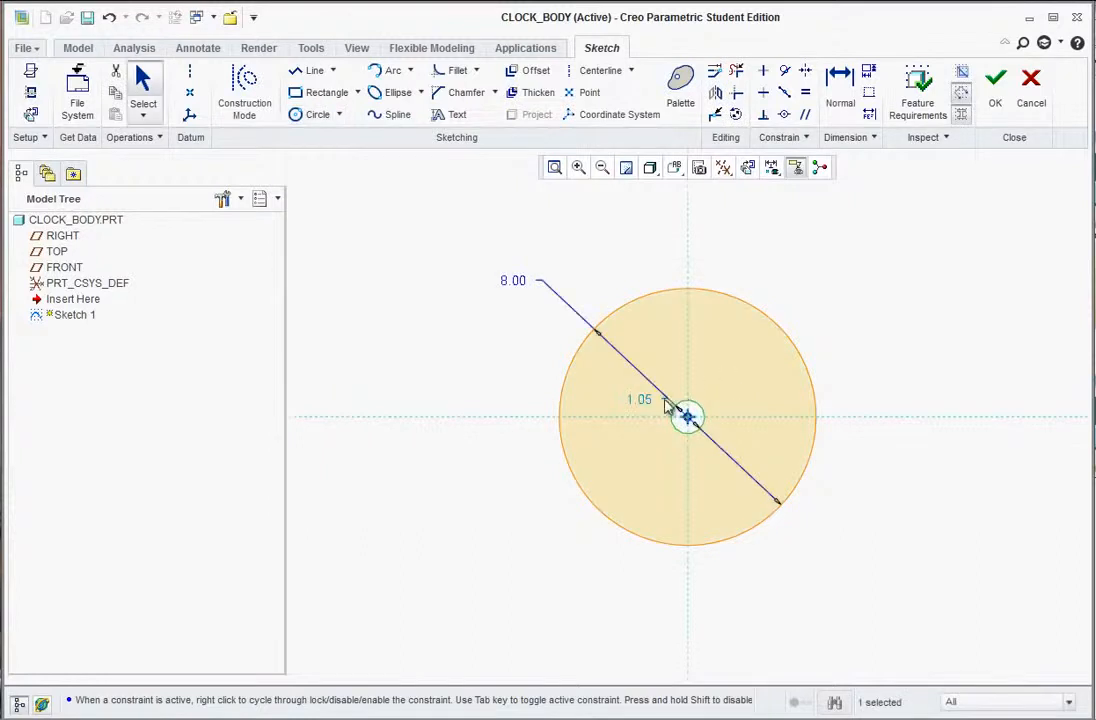
double_click(640, 401)
key(BackSpace)
text(0.6)
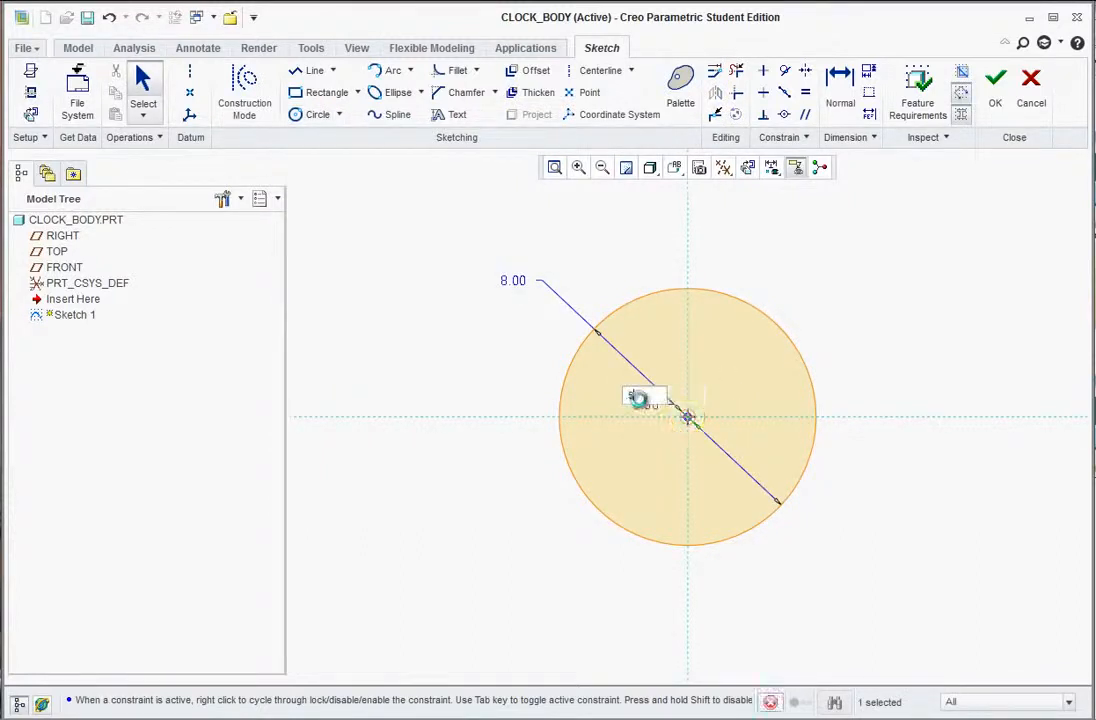
key(Return)
drag(648, 413, 533, 318)
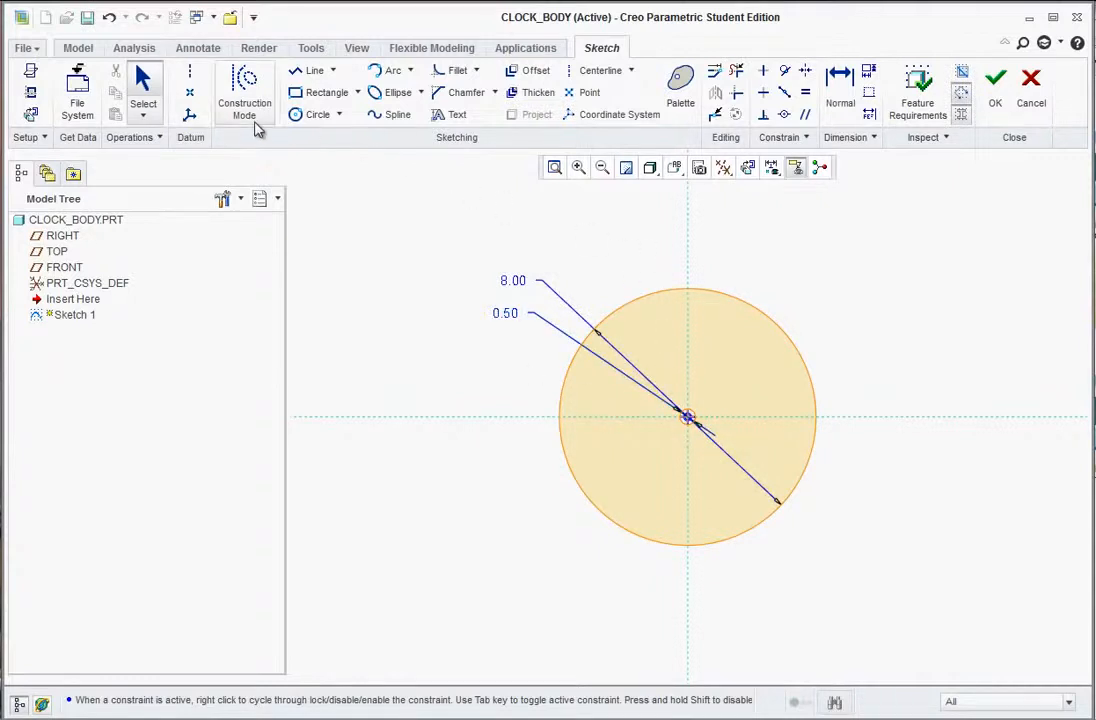
click(993, 92)
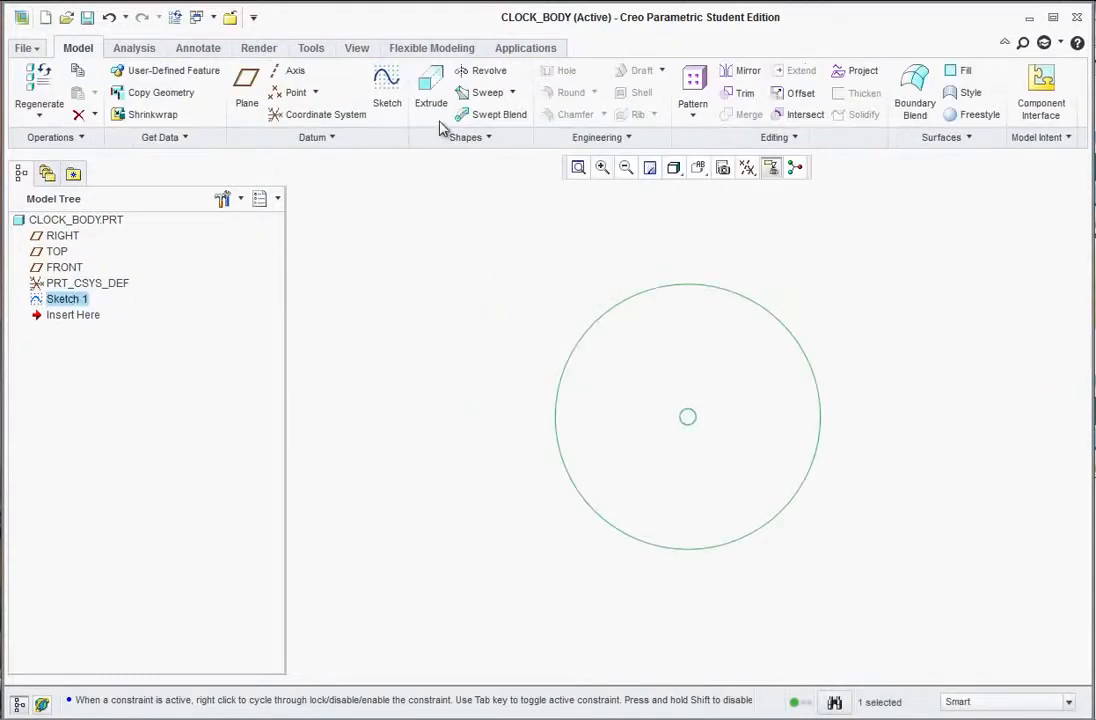
Extrude the two-circle sketch to a depth of 0.75 as a solid disc with a center hole
click(431, 90)
middle_drag(562, 320, 543, 338)
click(578, 168)
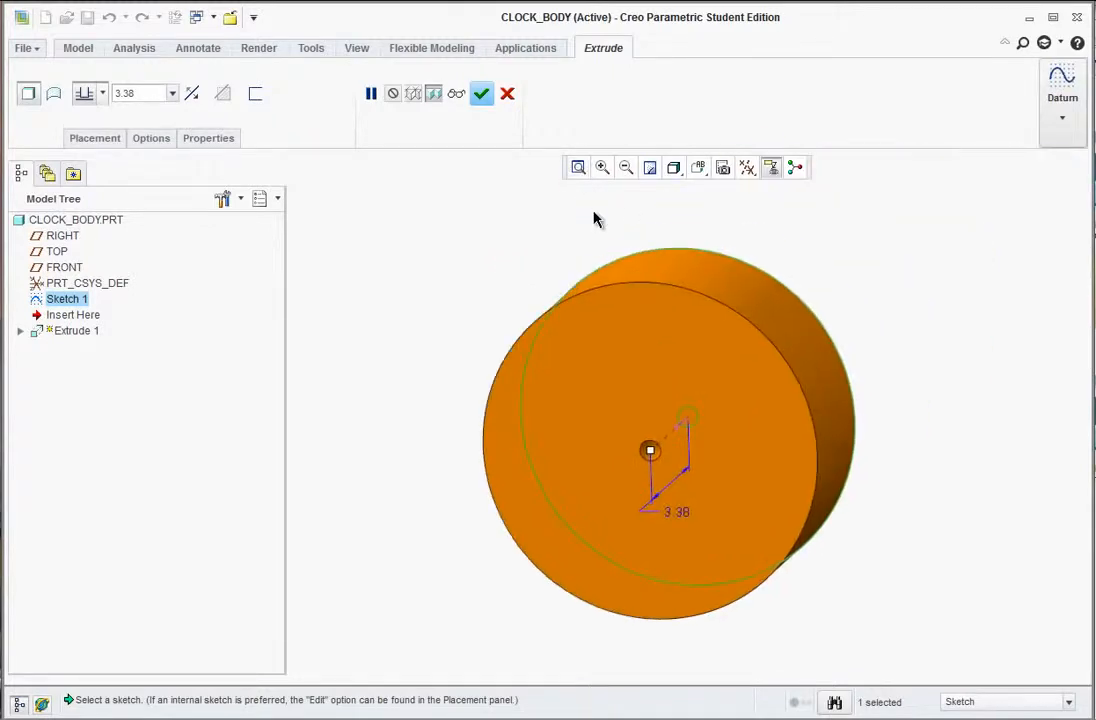
double_click(678, 512)
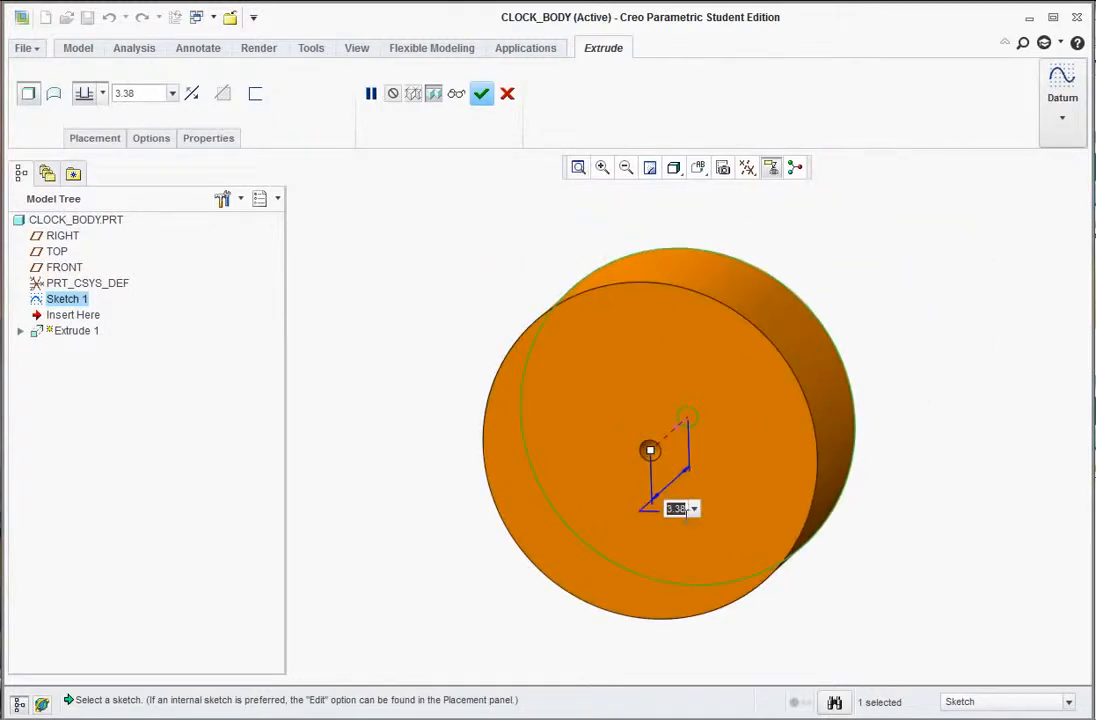
text(0.75)
key(Return)
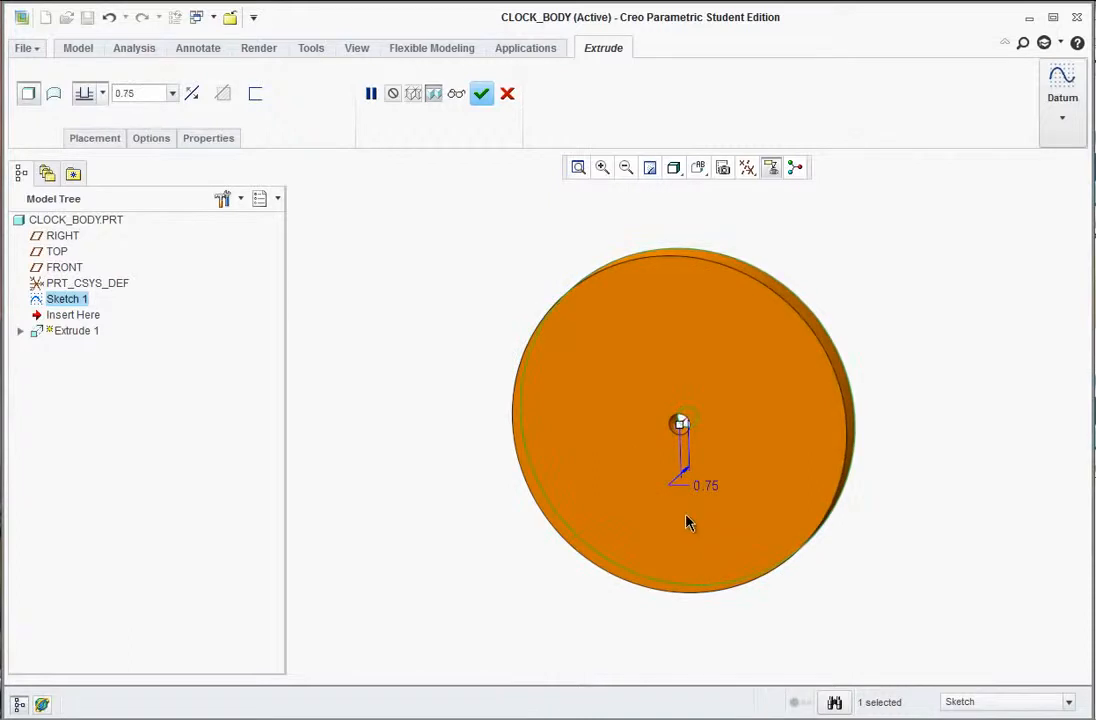
middle_click(693, 518)
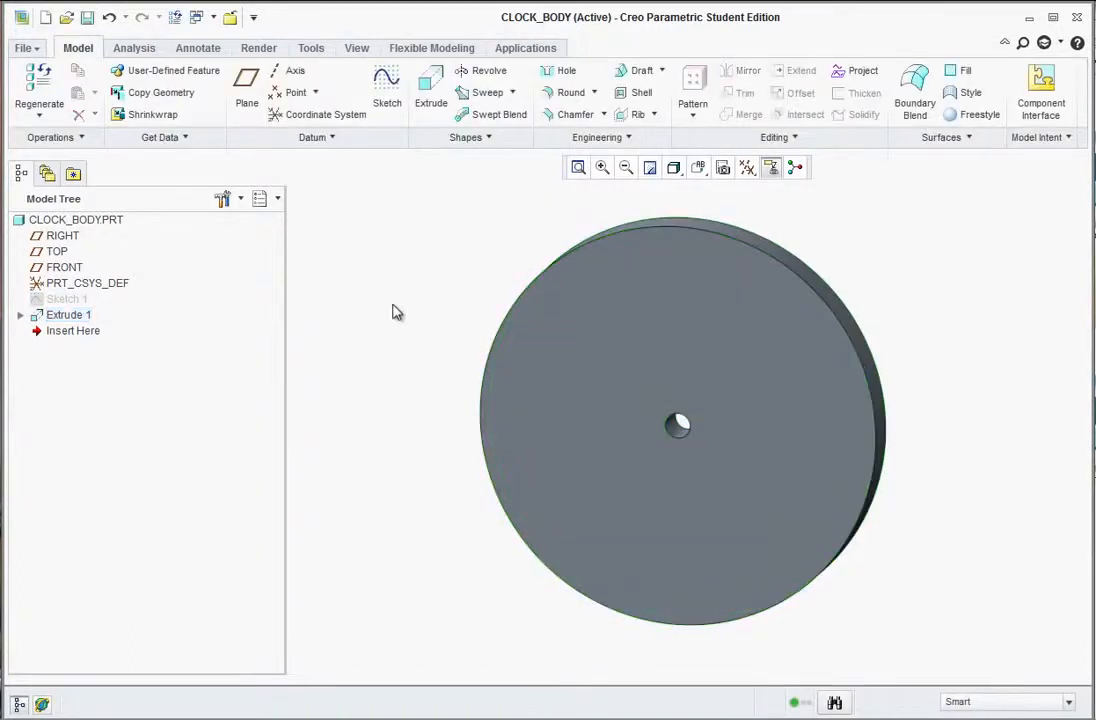
click(467, 277)
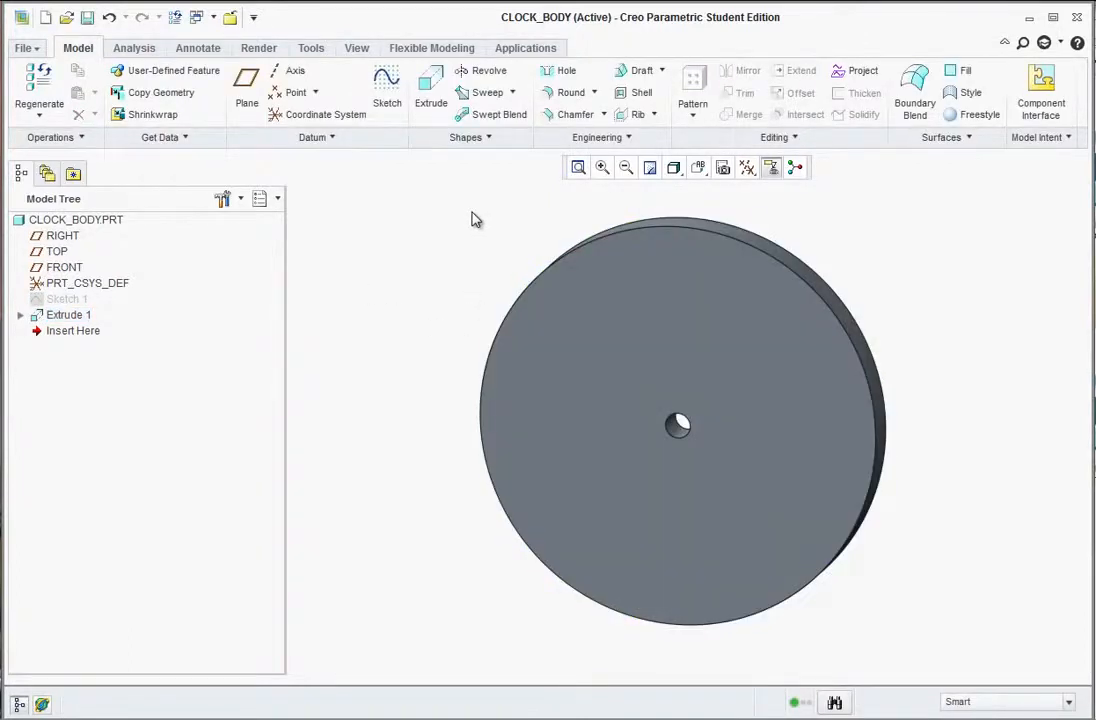
Round the outer circular edge of the disc's front face with a radius of 0.25
click(562, 93)
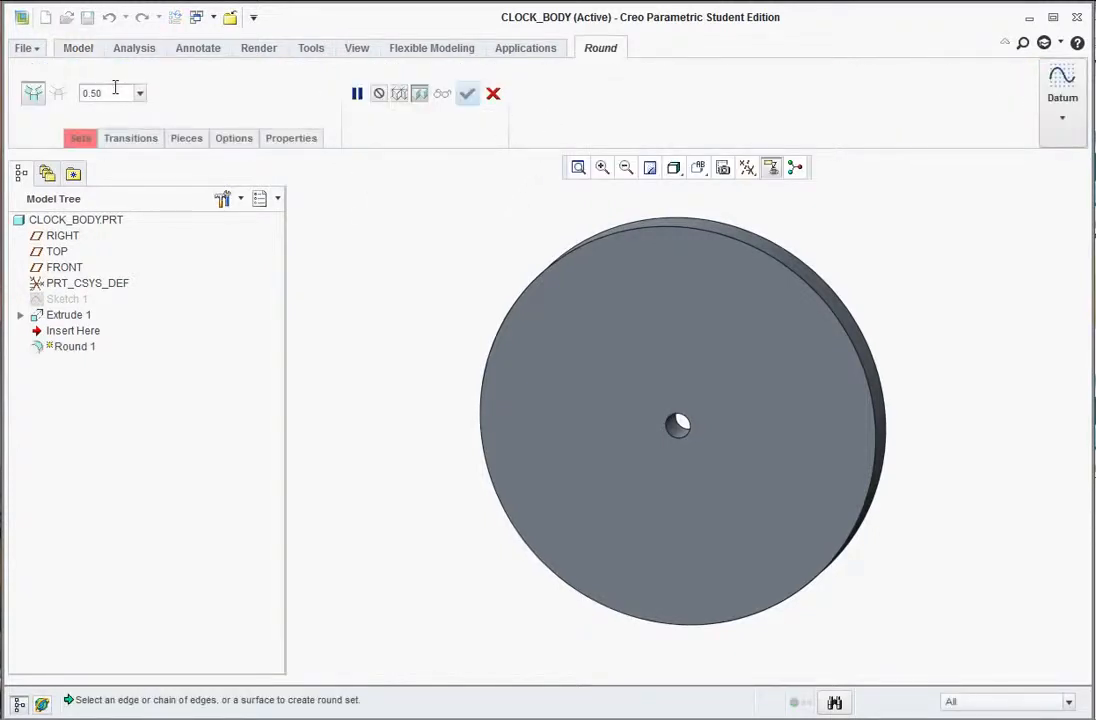
double_click(114, 92)
text(0.25)
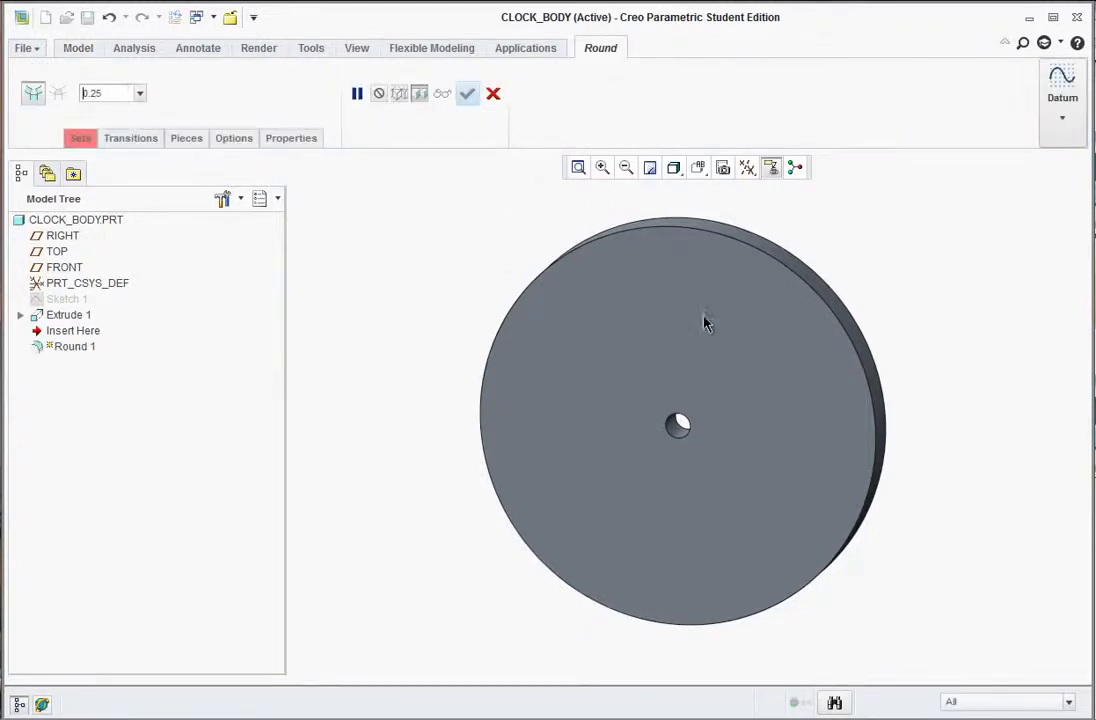
click(834, 318)
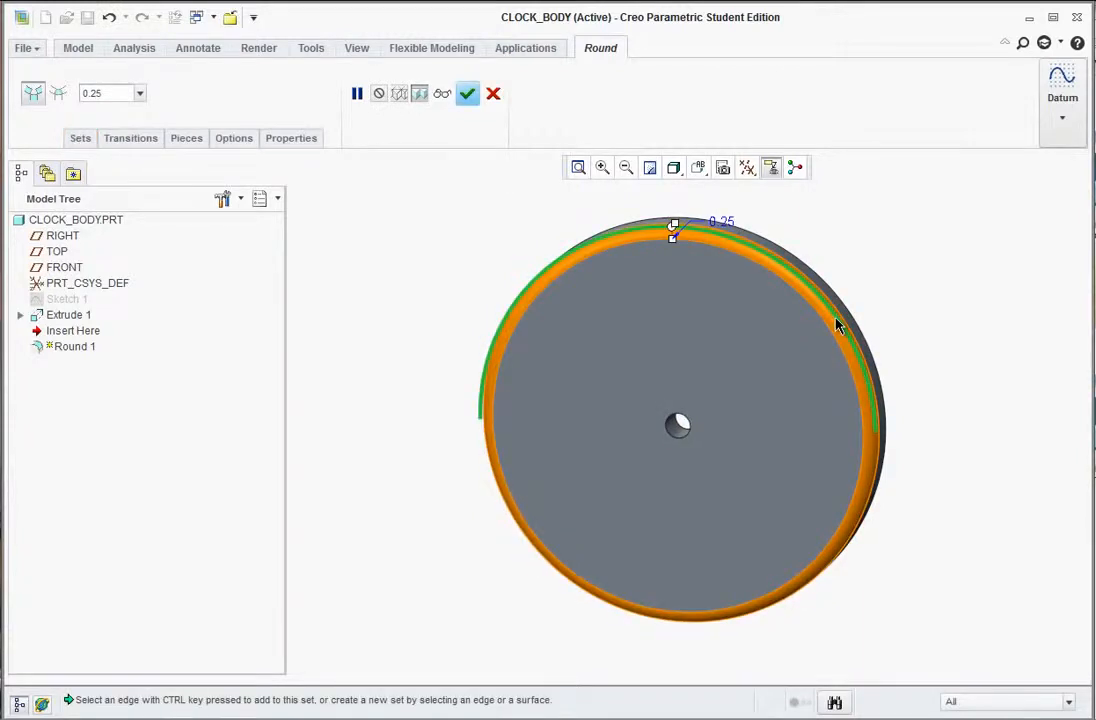
middle_click(838, 325)
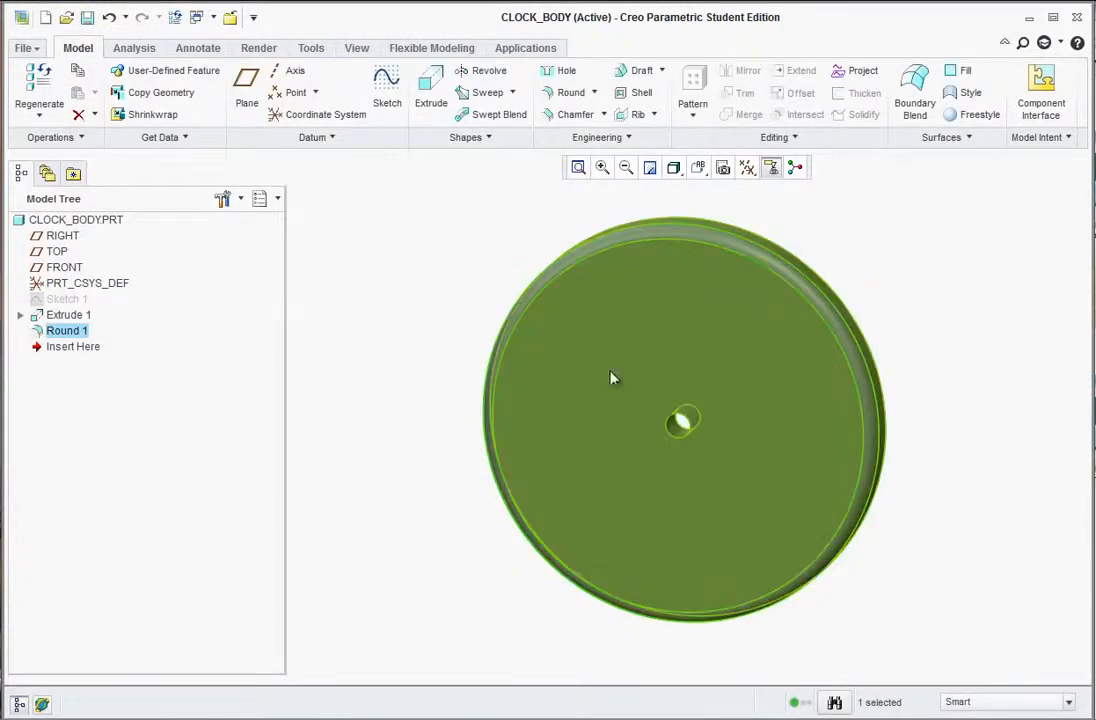
Sketch a circle centered on the hole on the disc's front face, set its diameter to 7 and finish the sketch
click(680, 330)
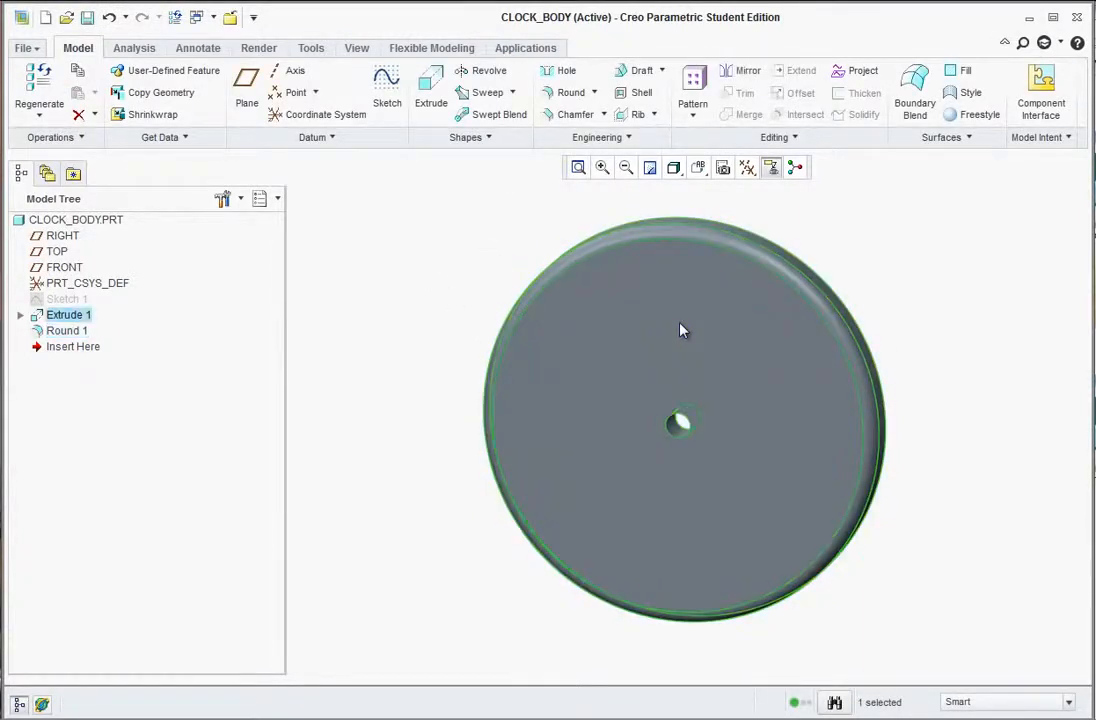
click(395, 86)
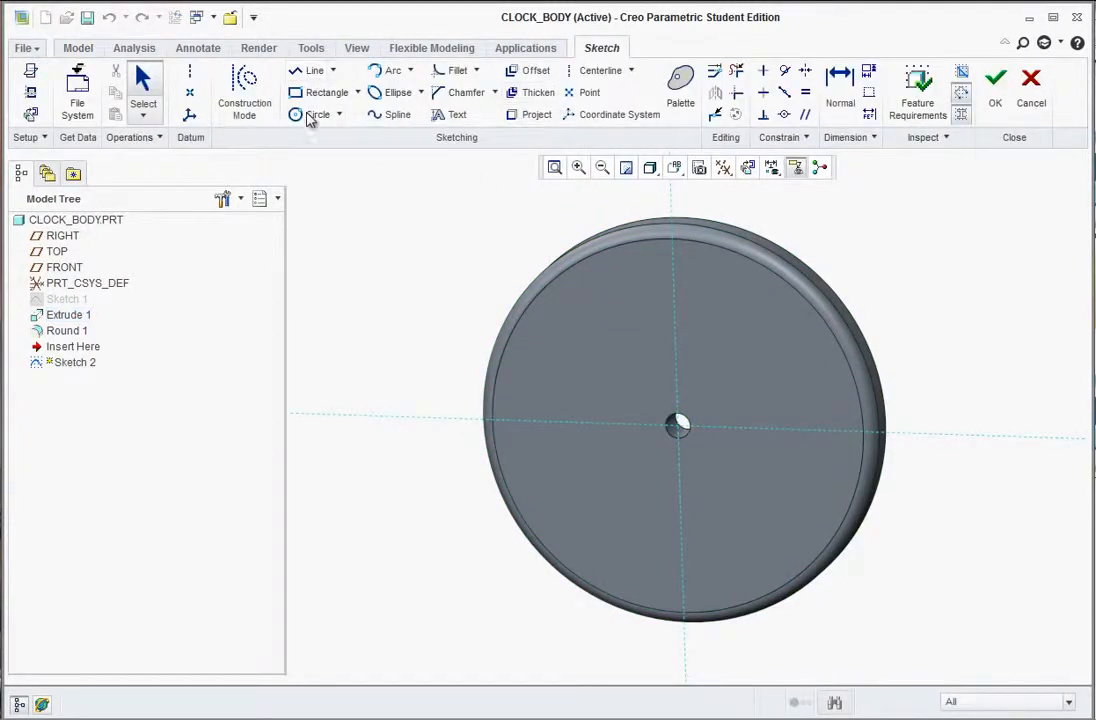
click(310, 114)
click(679, 425)
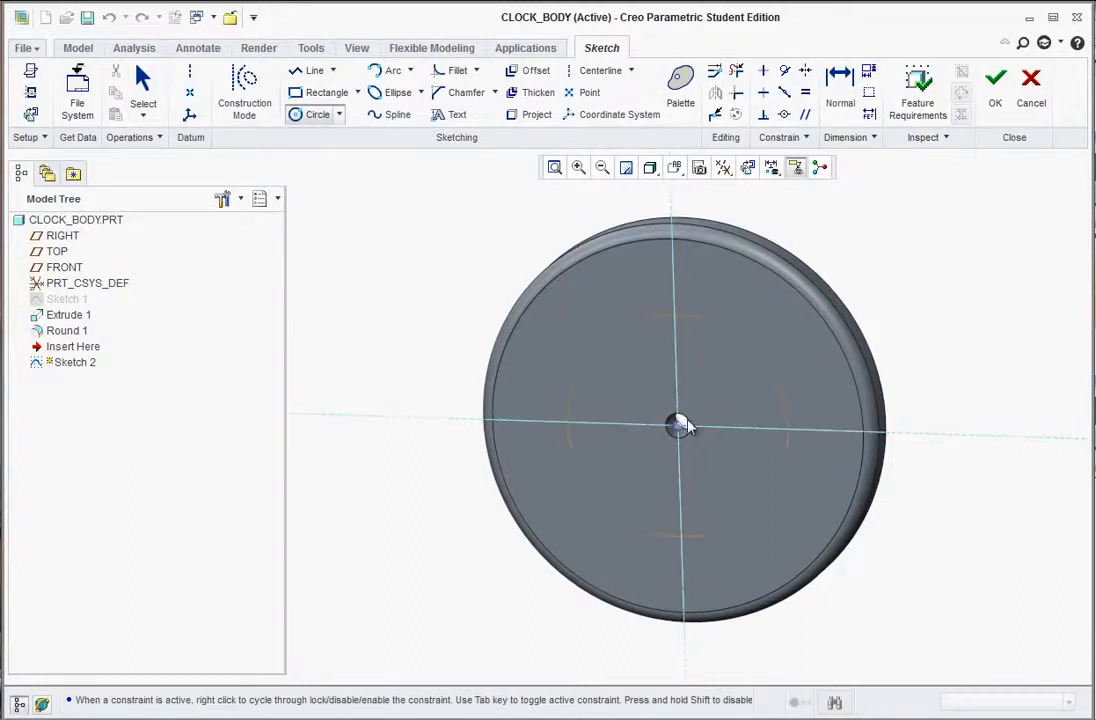
click(781, 307)
middle_click(729, 350)
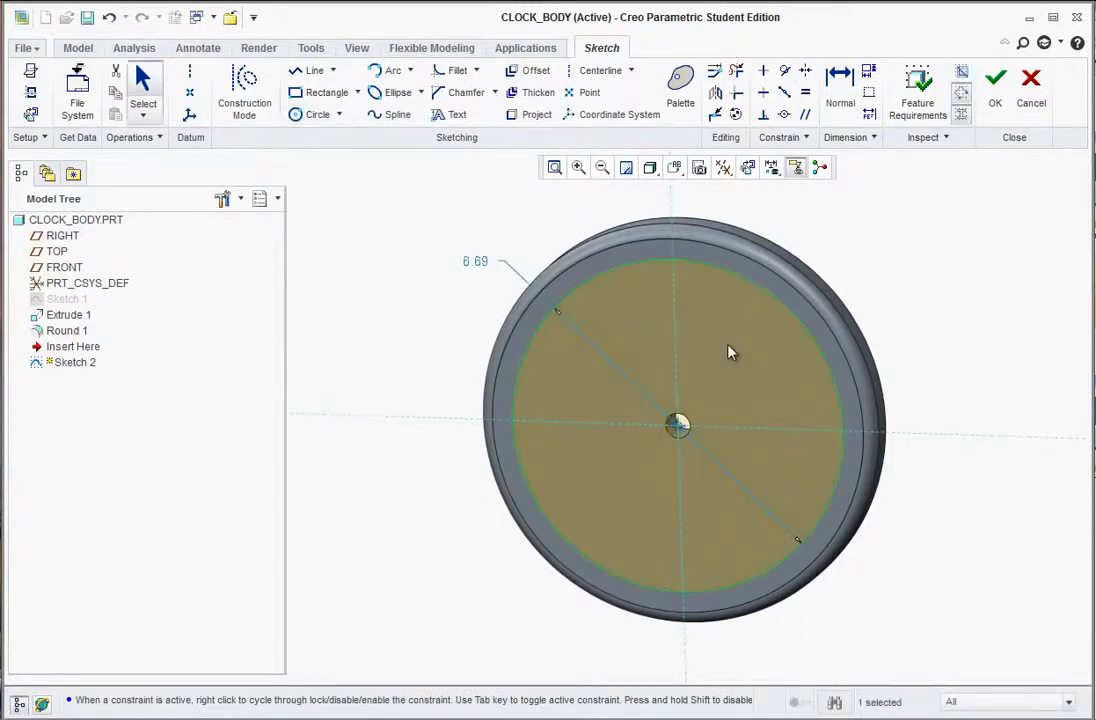
double_click(478, 265)
text(7)
key(Return)
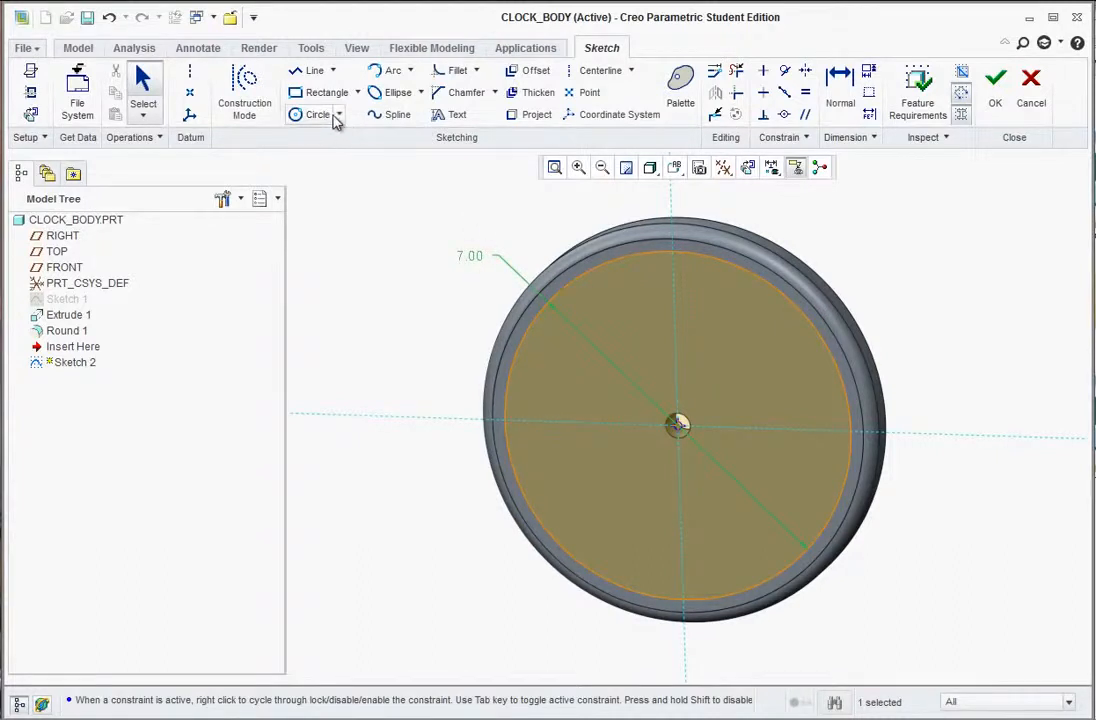
click(995, 85)
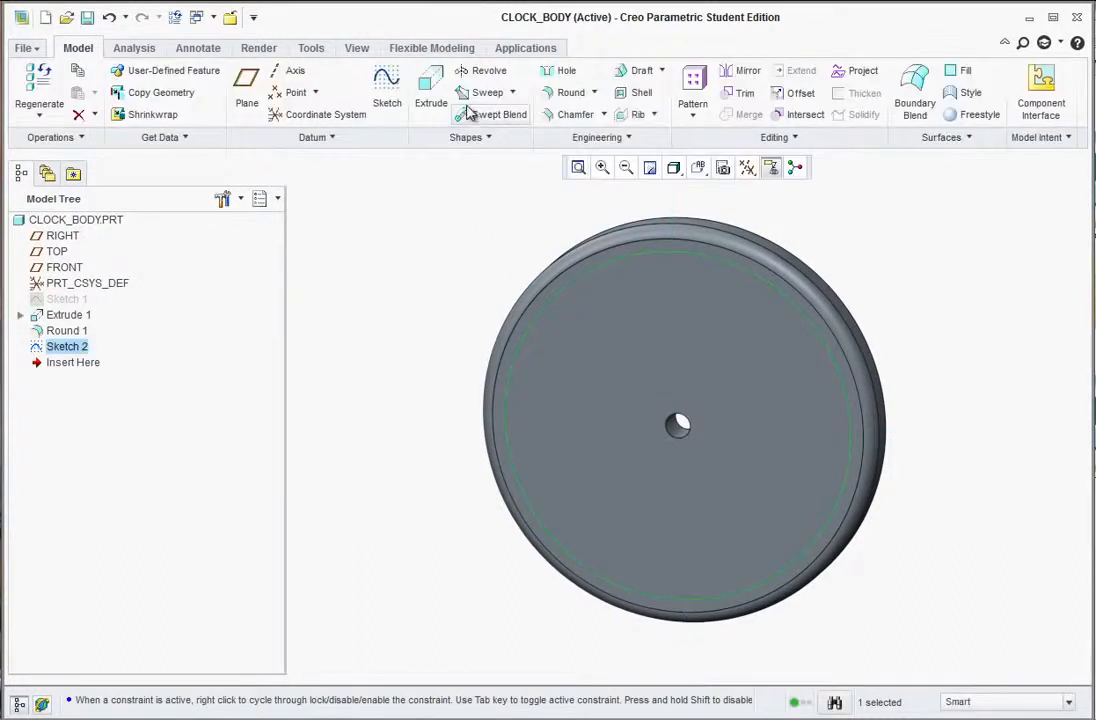
Start an extrusion of the 7-diameter circle, reverse it into the disc and check the recess depth in the PDF drawing
click(431, 88)
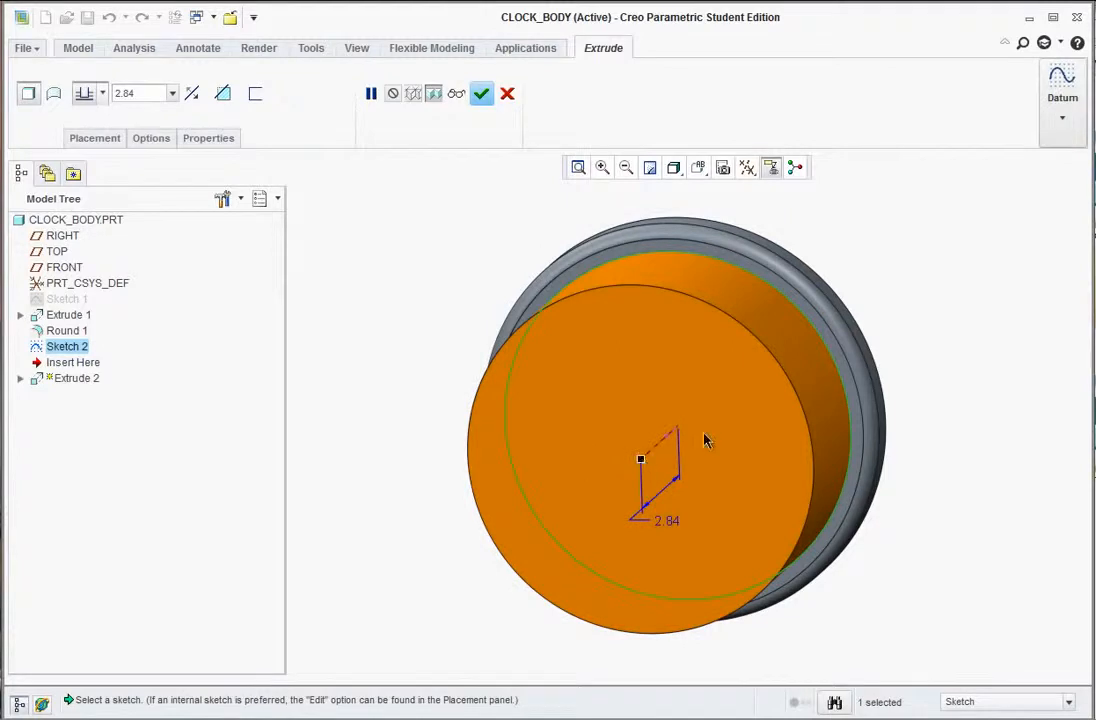
click(670, 440)
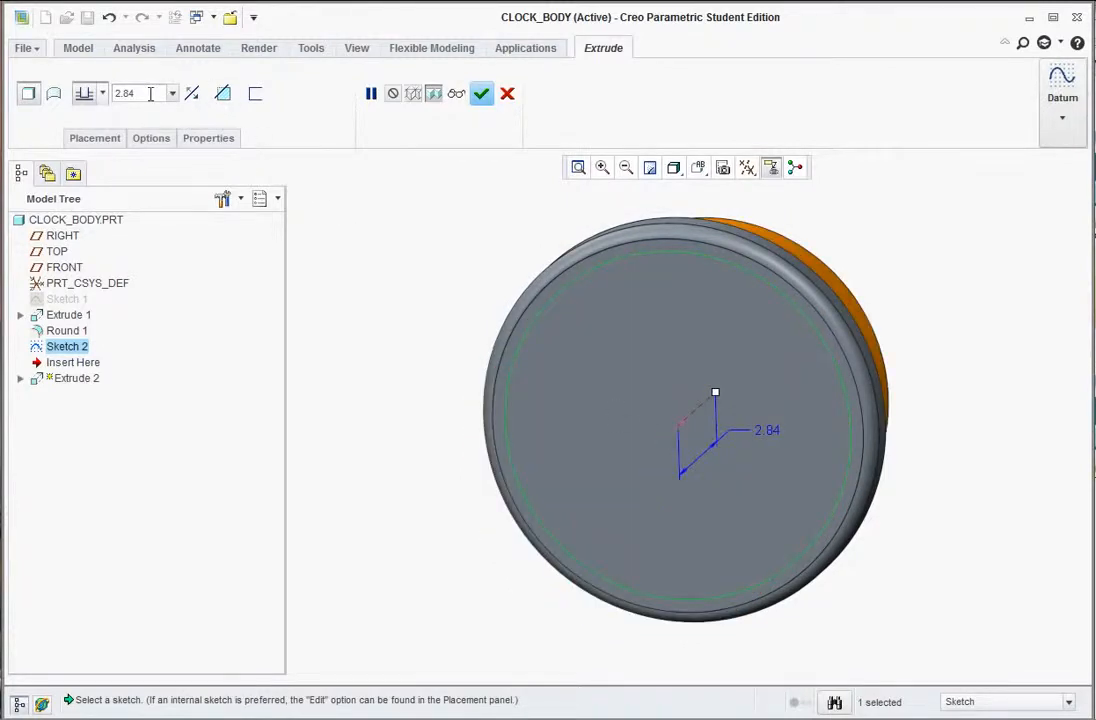
double_click(150, 93)
key(alt+Tab)
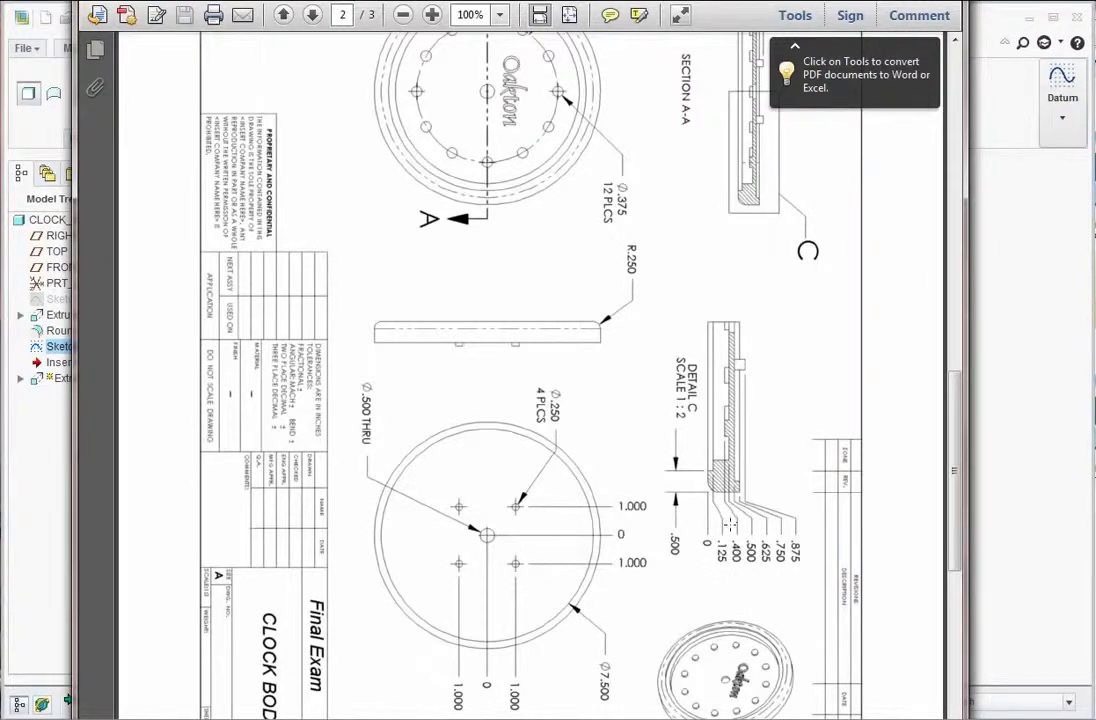
click(1035, 386)
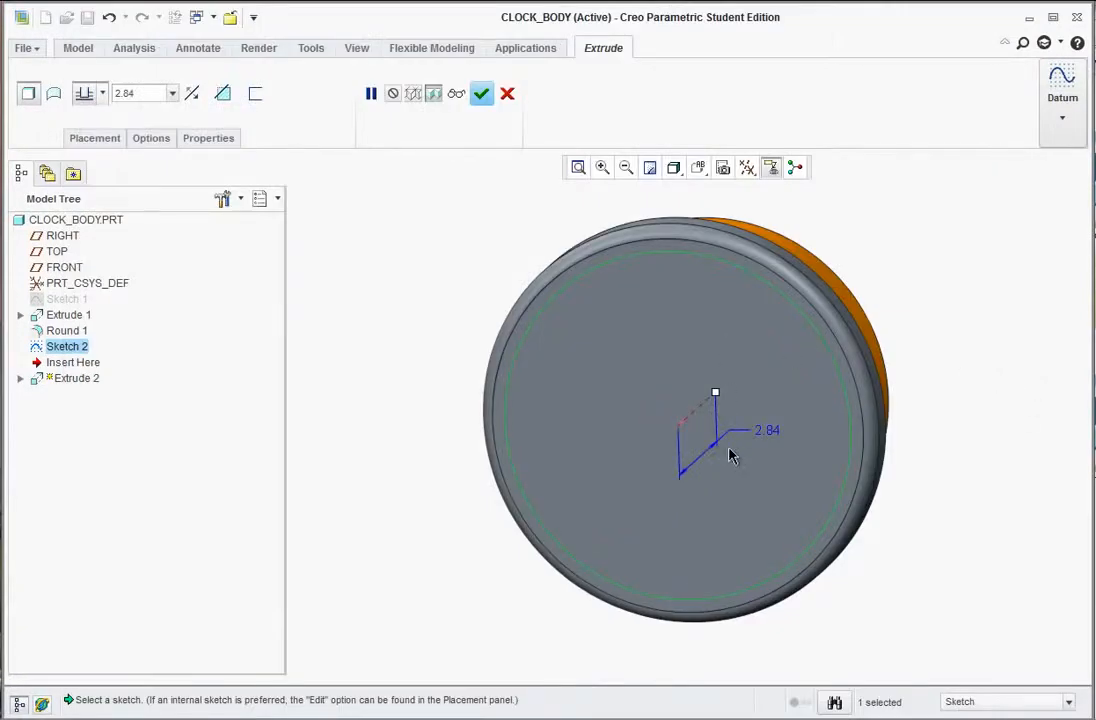
Make the extrusion of the 7-diameter circle remove material to a depth of 0.125 and complete the cut
double_click(775, 430)
text(.125)
click(223, 93)
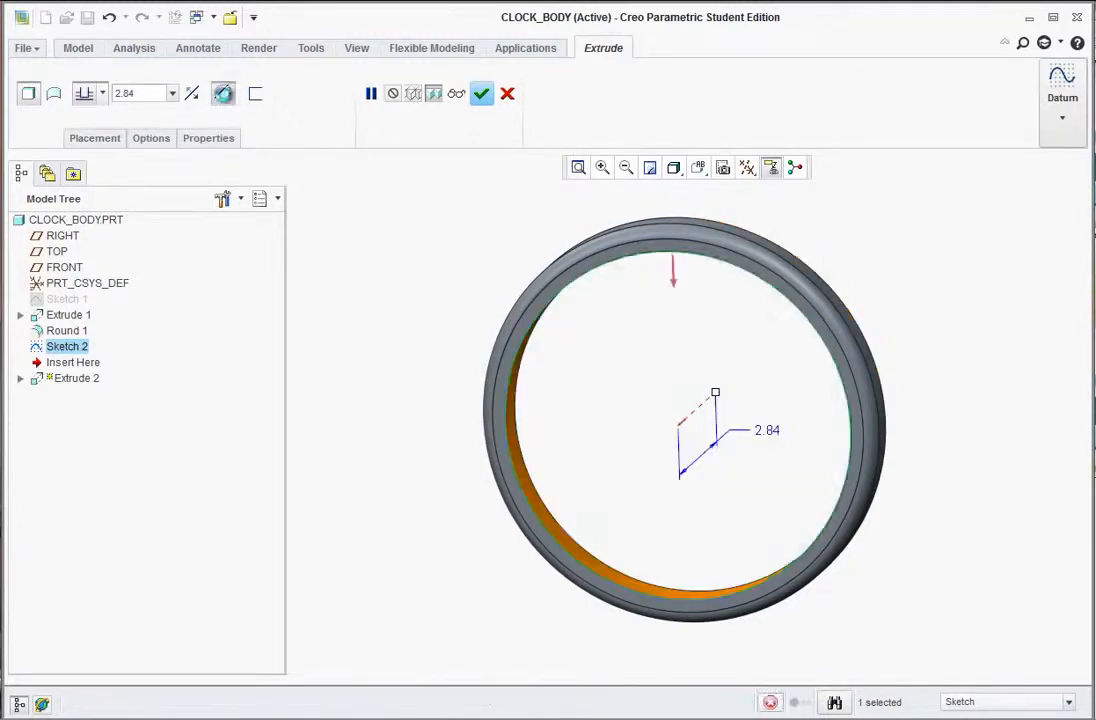
double_click(766, 431)
key(BackSpace)
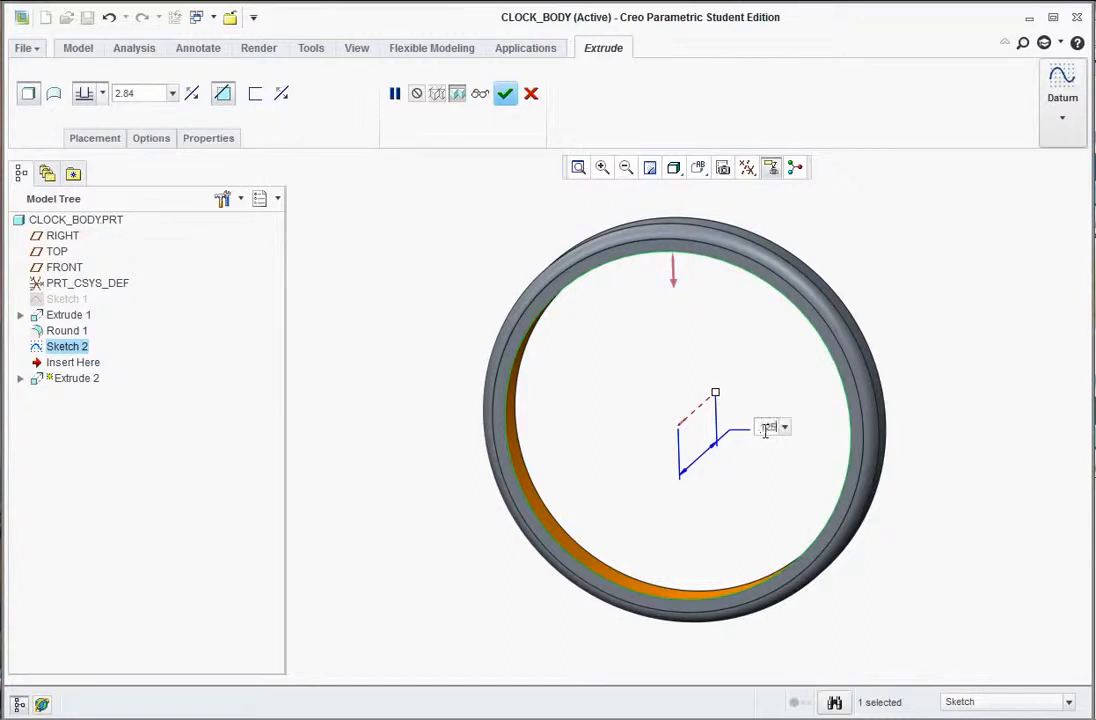
text(0.125)
key(Return)
key(ctrl+d)
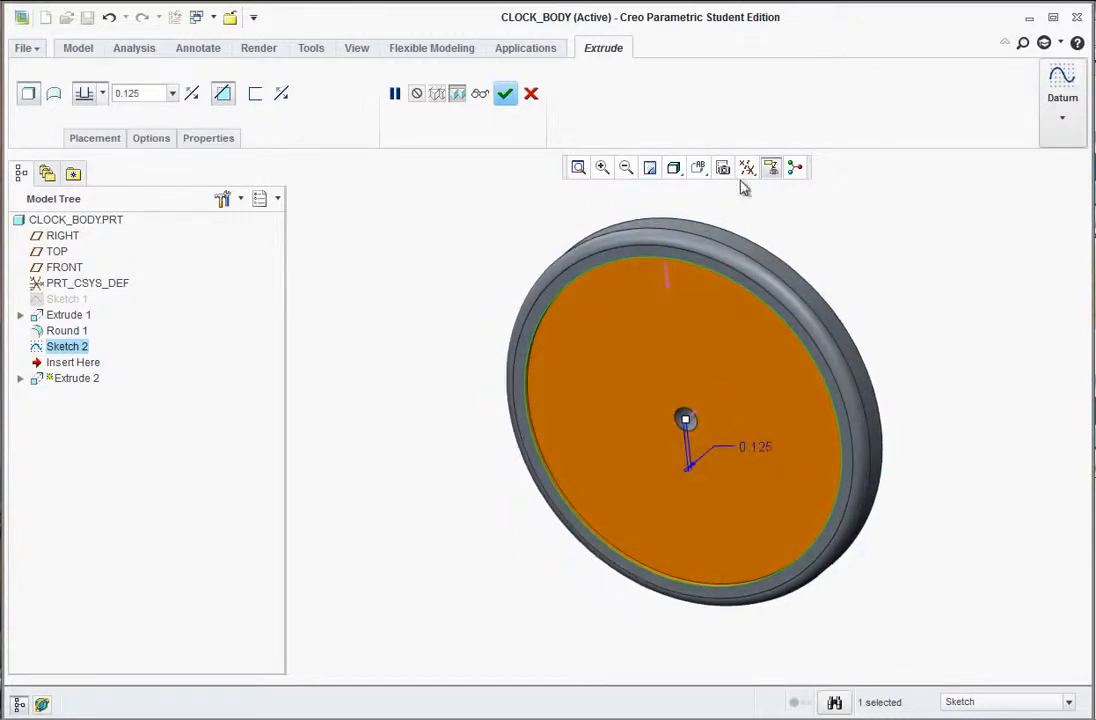
click(507, 96)
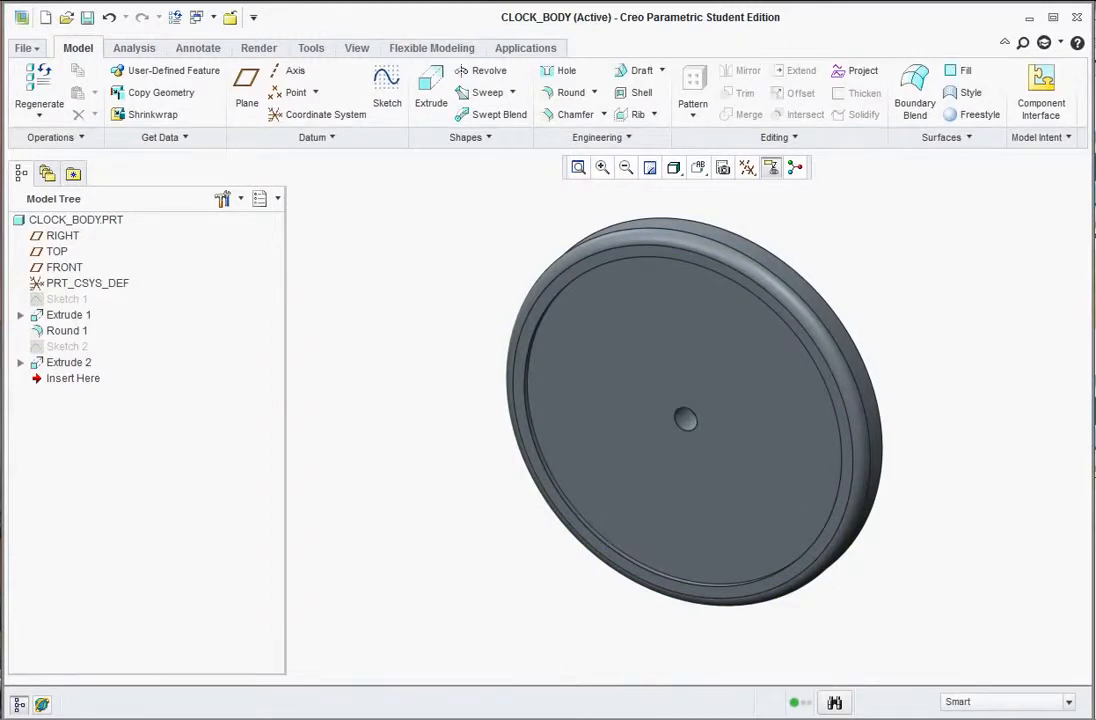
Check the inner recess dimensions in the PDF drawing and start a sketch on the disc's raised front rim face, with RIGHT as the orientation reference
key(alt+Tab)
scroll(578, 208, up, 5)
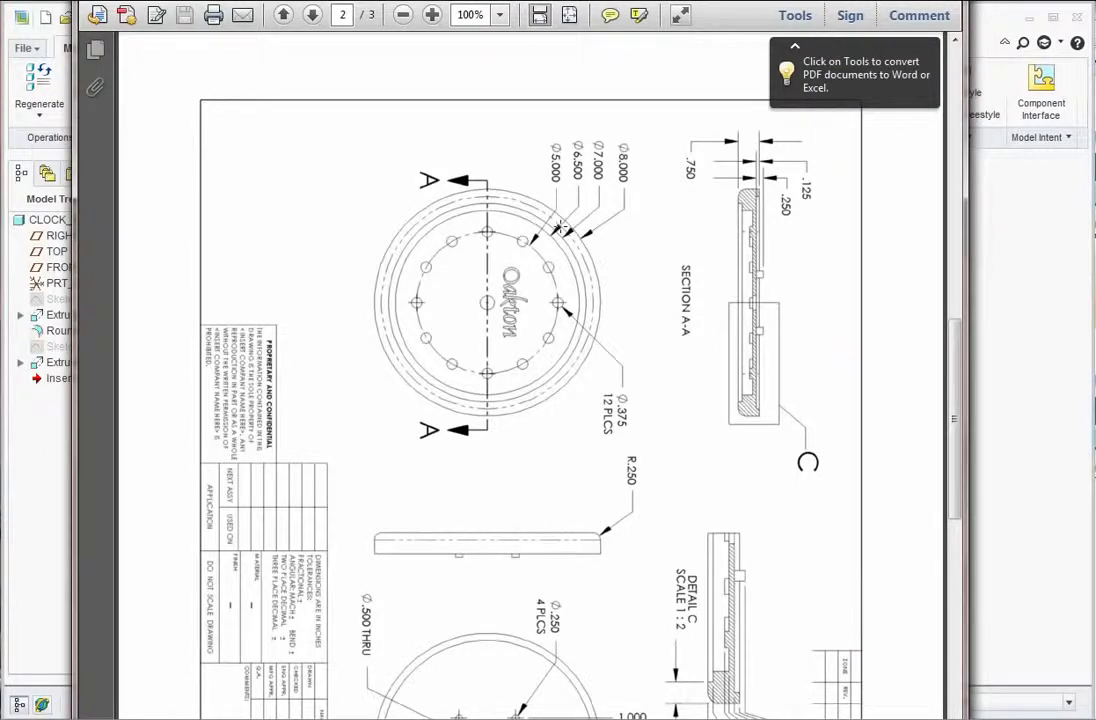
scroll(612, 333, up, 2)
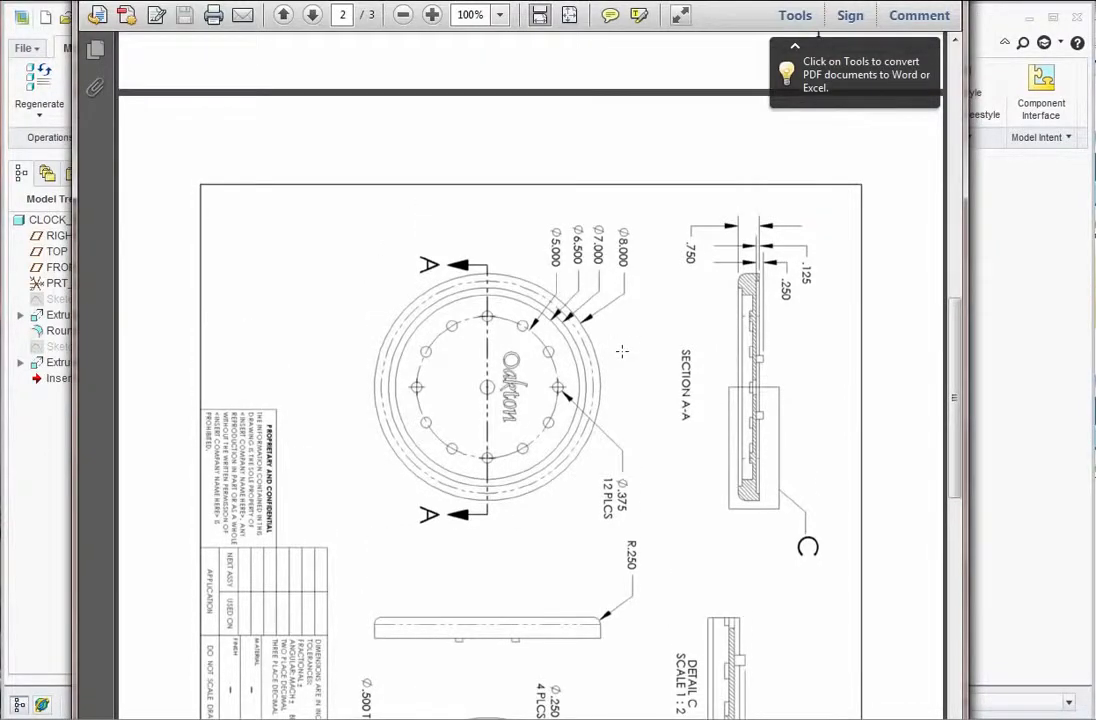
scroll(621, 350, down, 7)
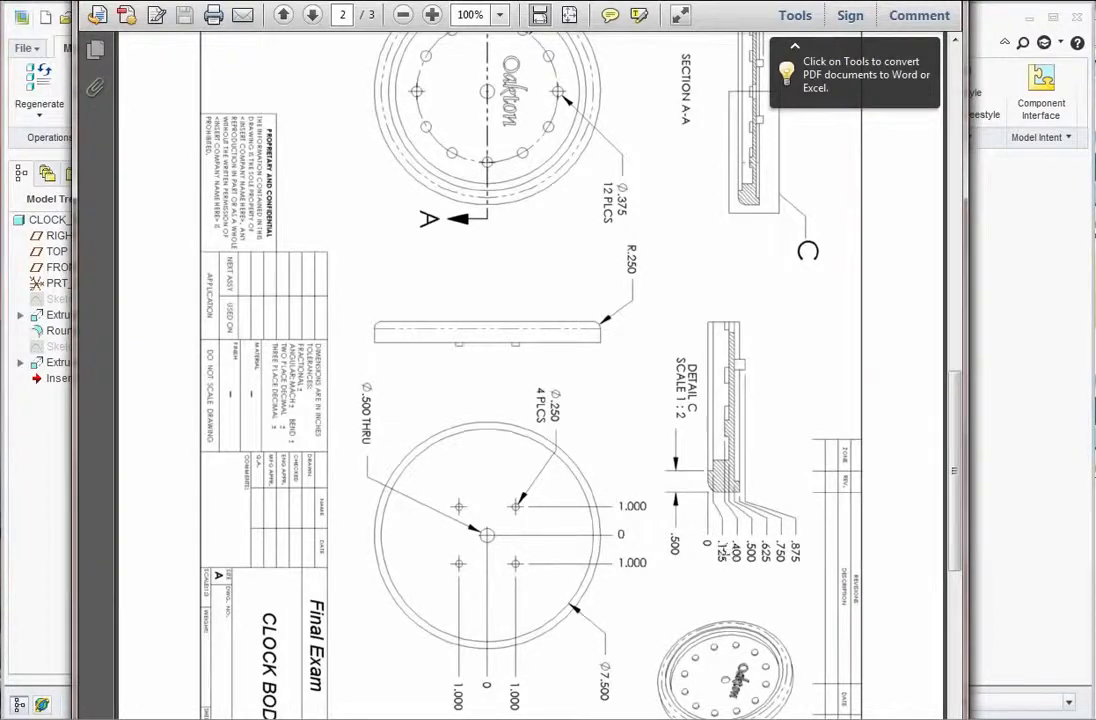
click(54, 453)
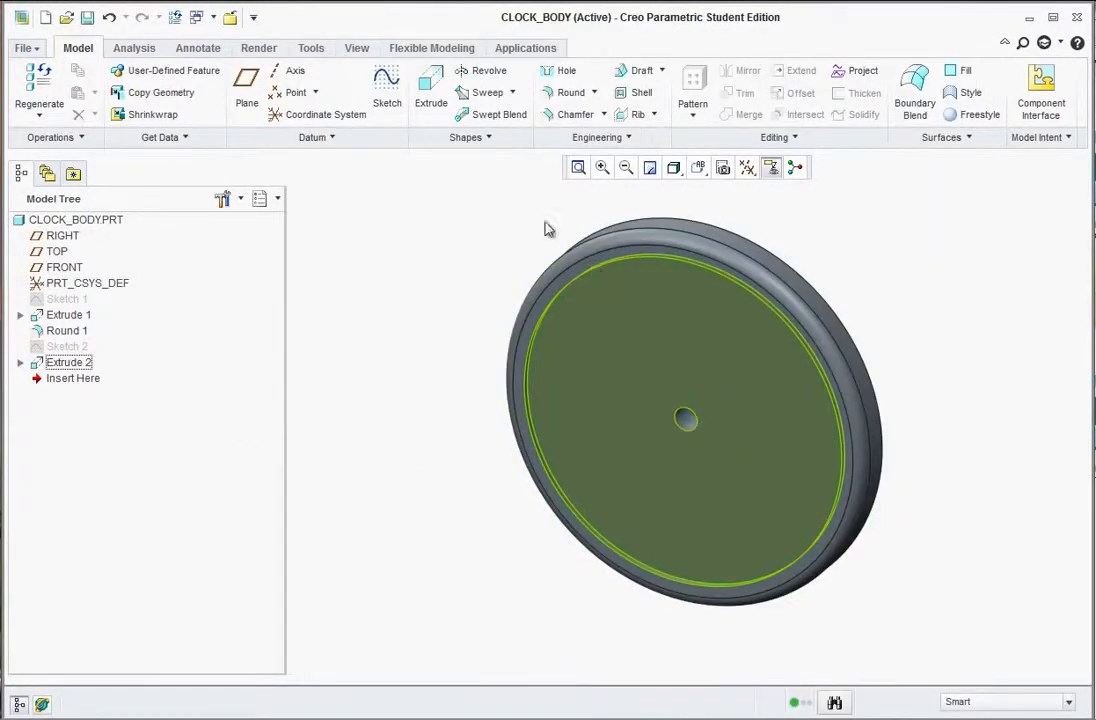
click(386, 86)
scroll(550, 300, down, 4)
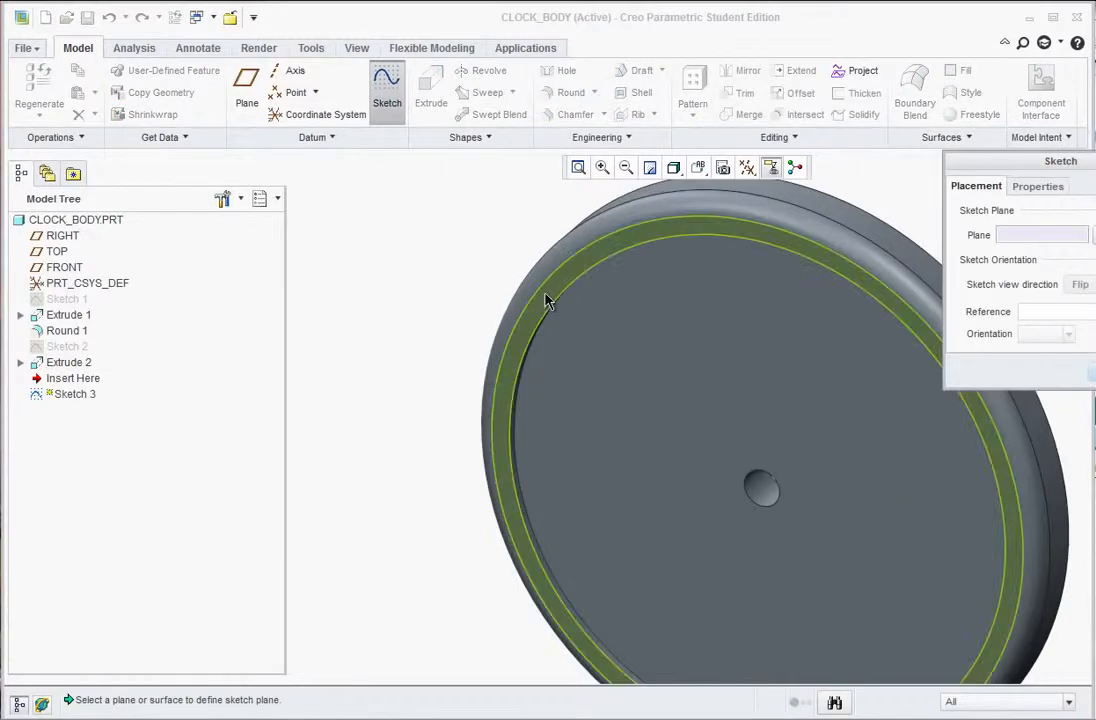
click(545, 300)
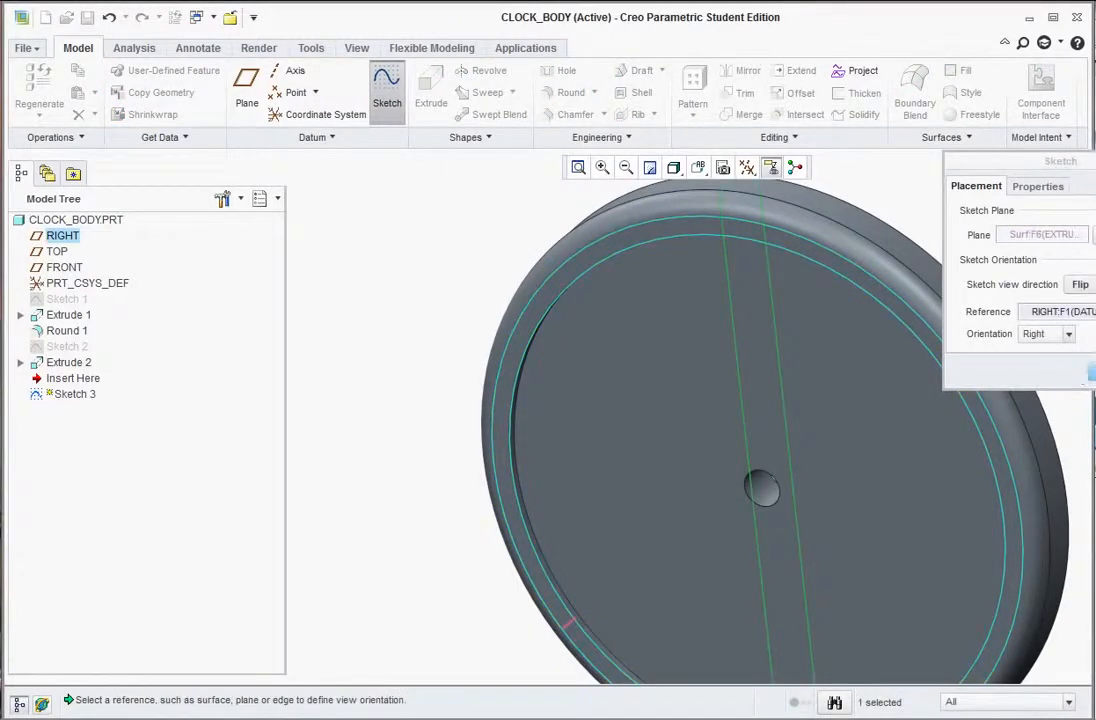
click(1052, 368)
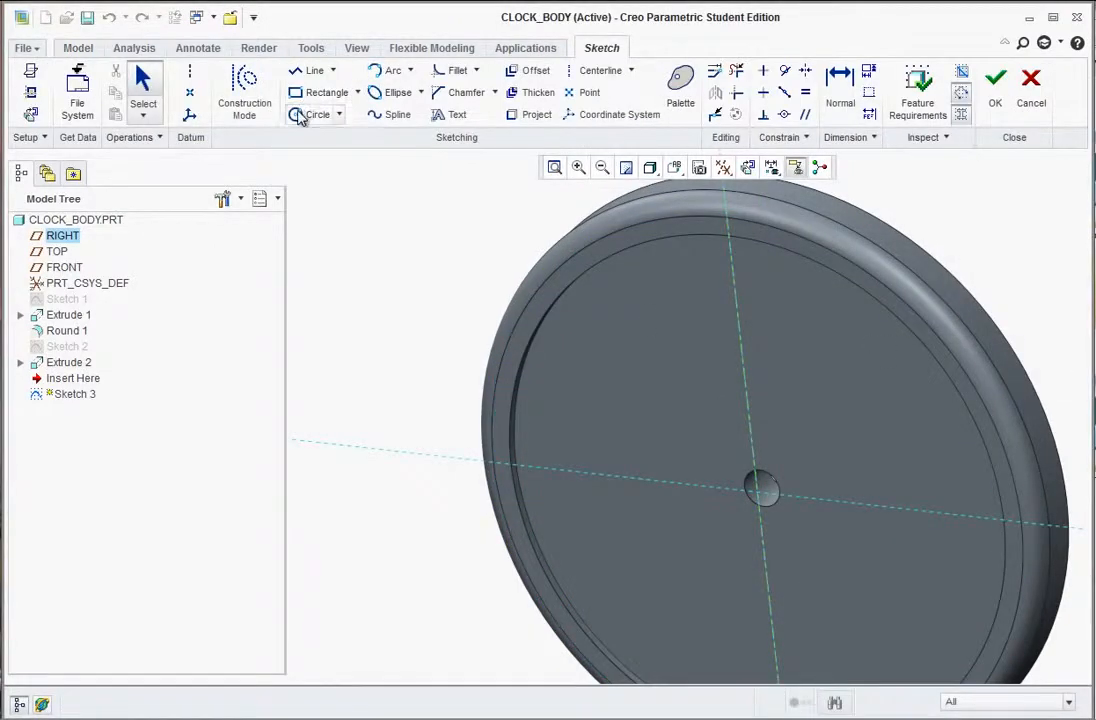
Draw a circle centered on the sketch references, set its diameter to 6.5 and finish the sketch
click(310, 114)
click(762, 488)
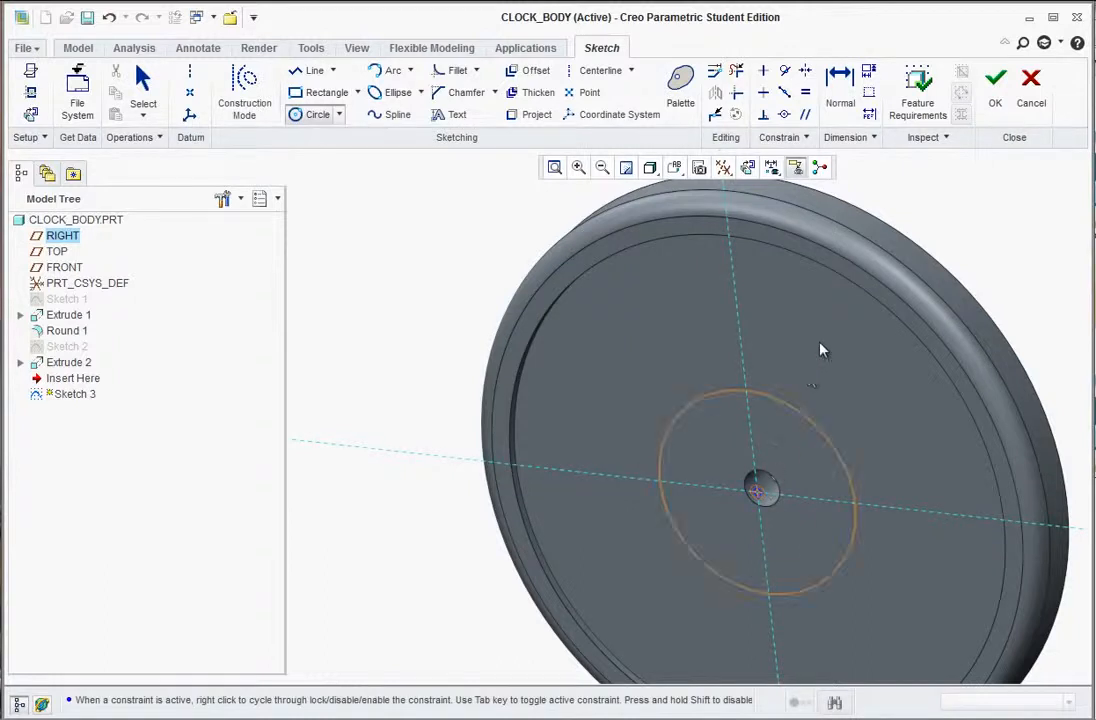
click(836, 289)
middle_click(810, 350)
double_click(461, 233)
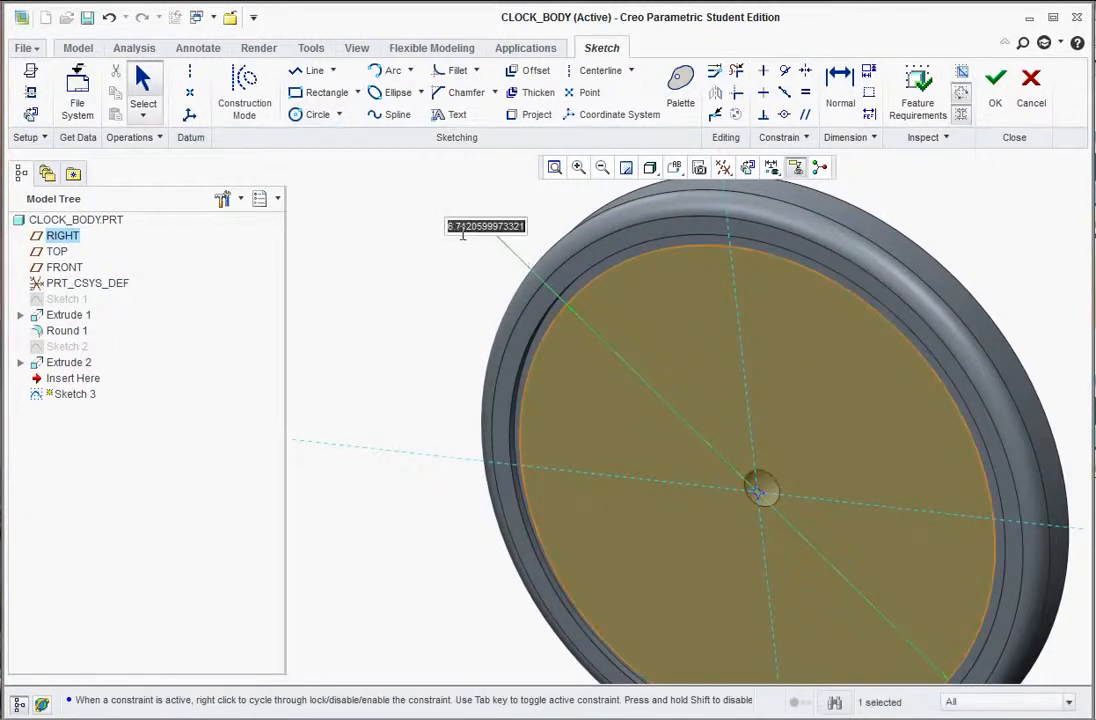
text(6.5)
key(Return)
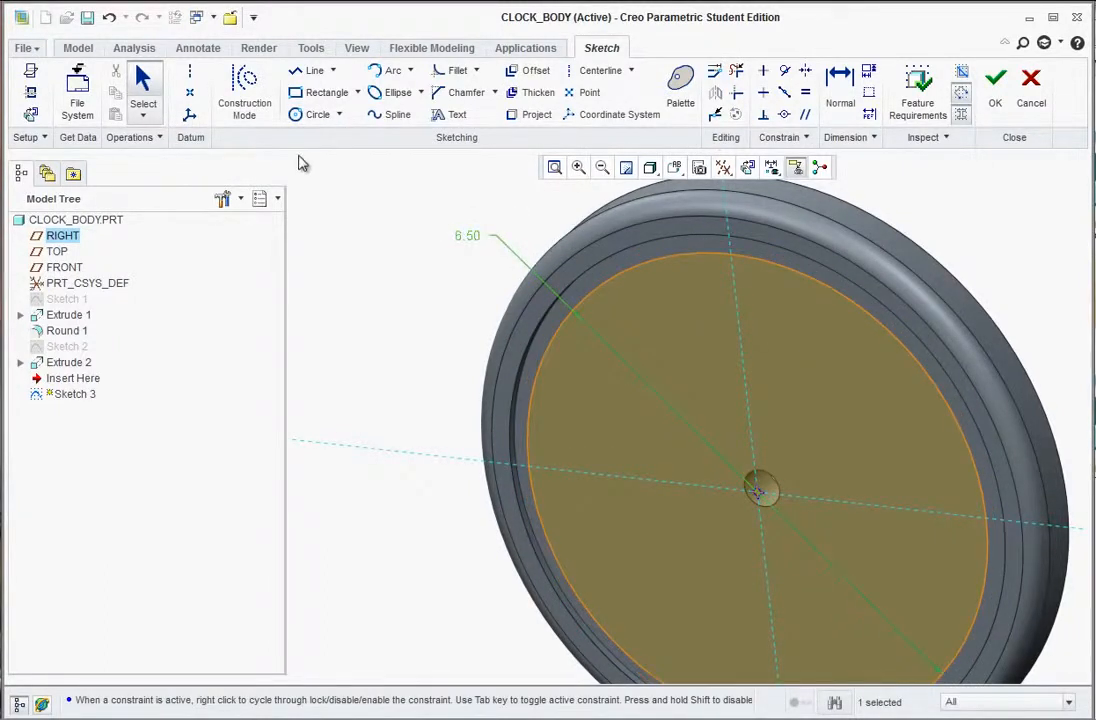
click(995, 85)
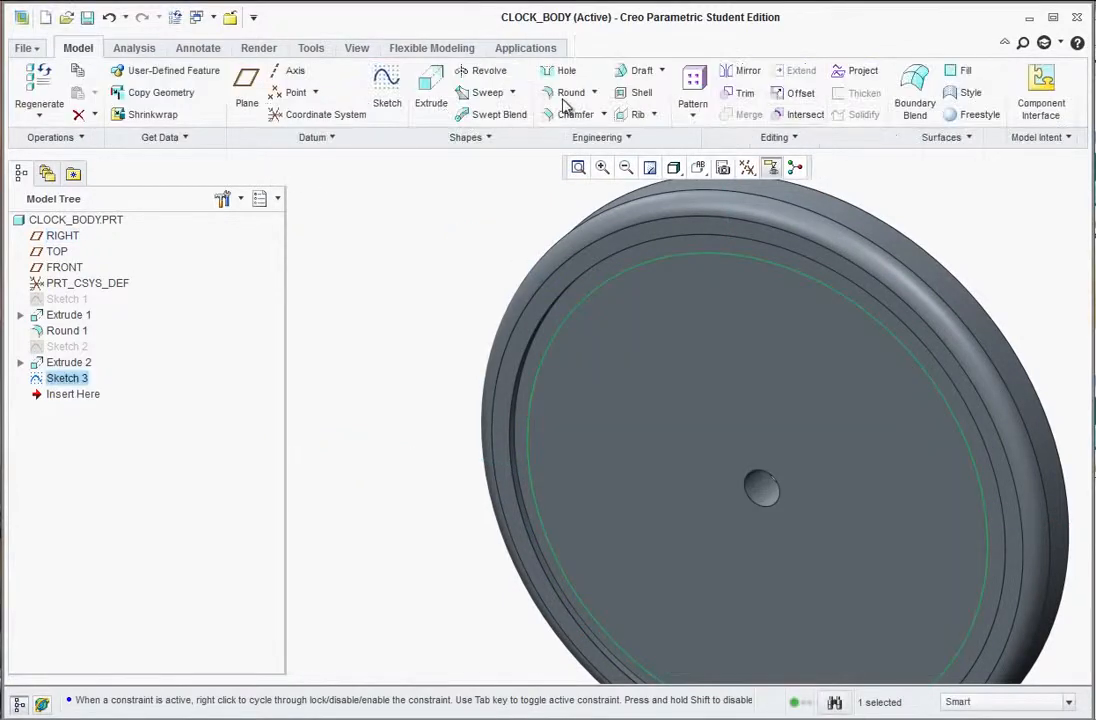
Extrude the 6.5-diameter circle into the disc as a material-removing cut with a depth of 0.5
click(428, 90)
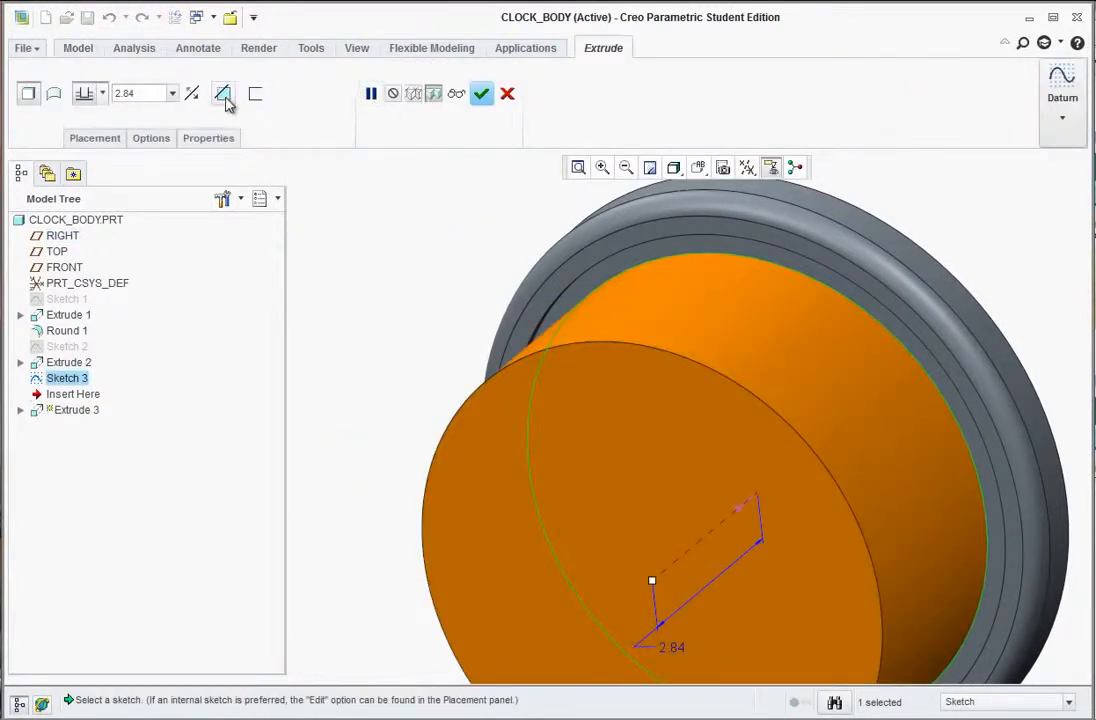
click(224, 95)
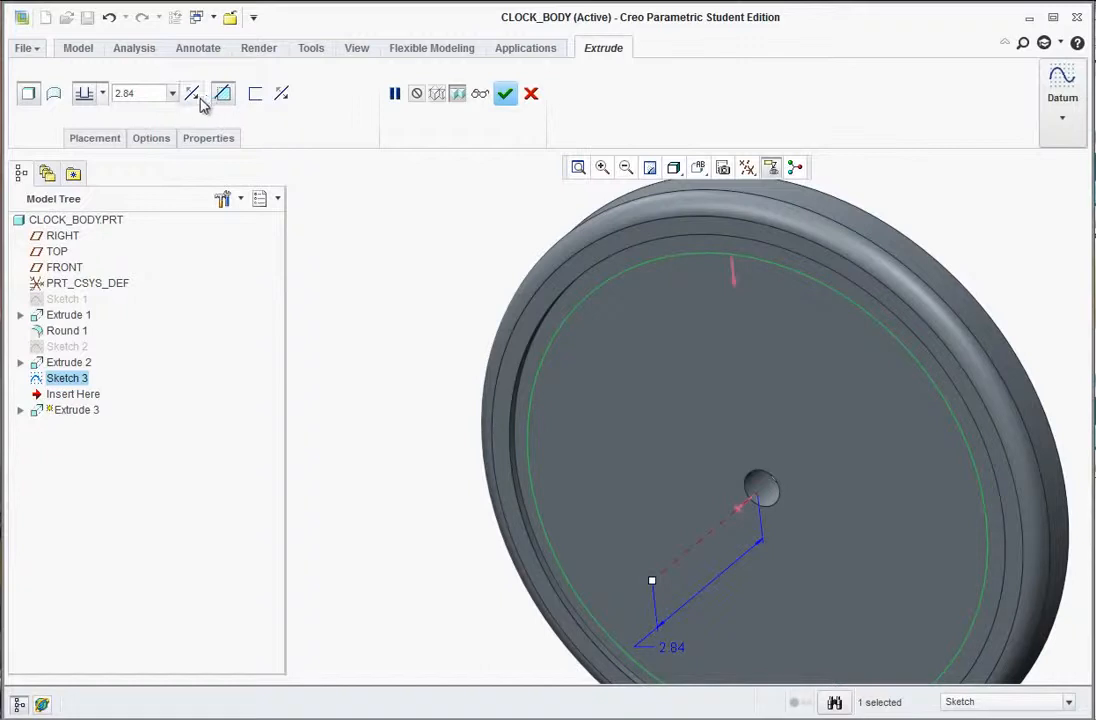
click(193, 94)
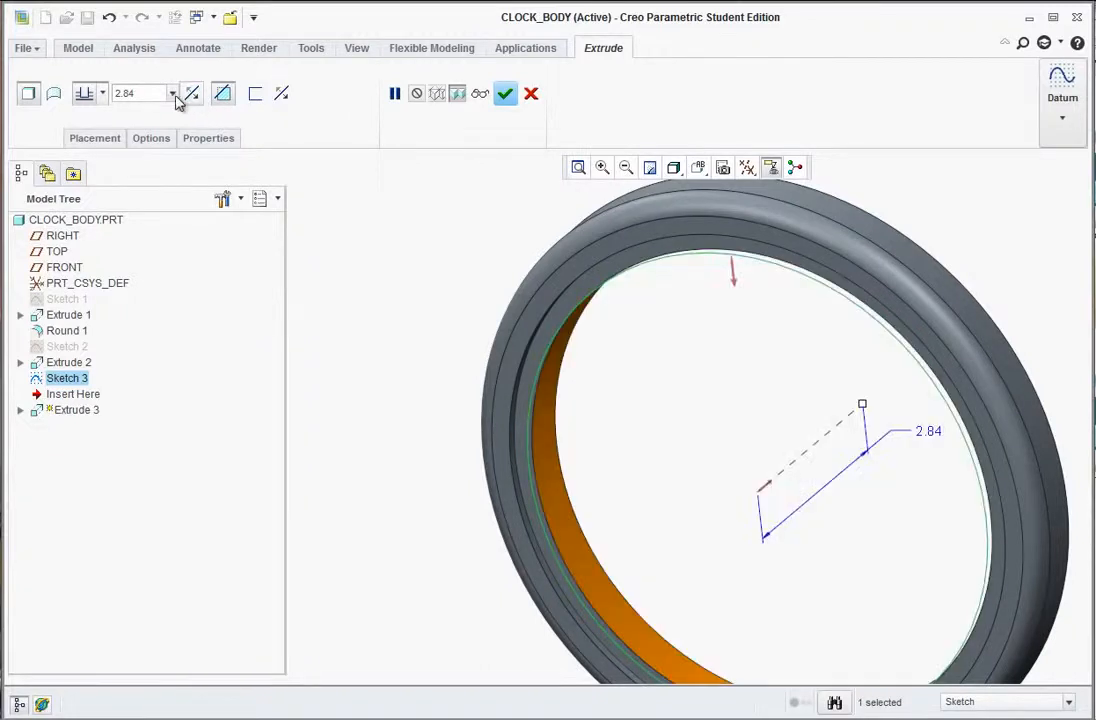
text(0.5)
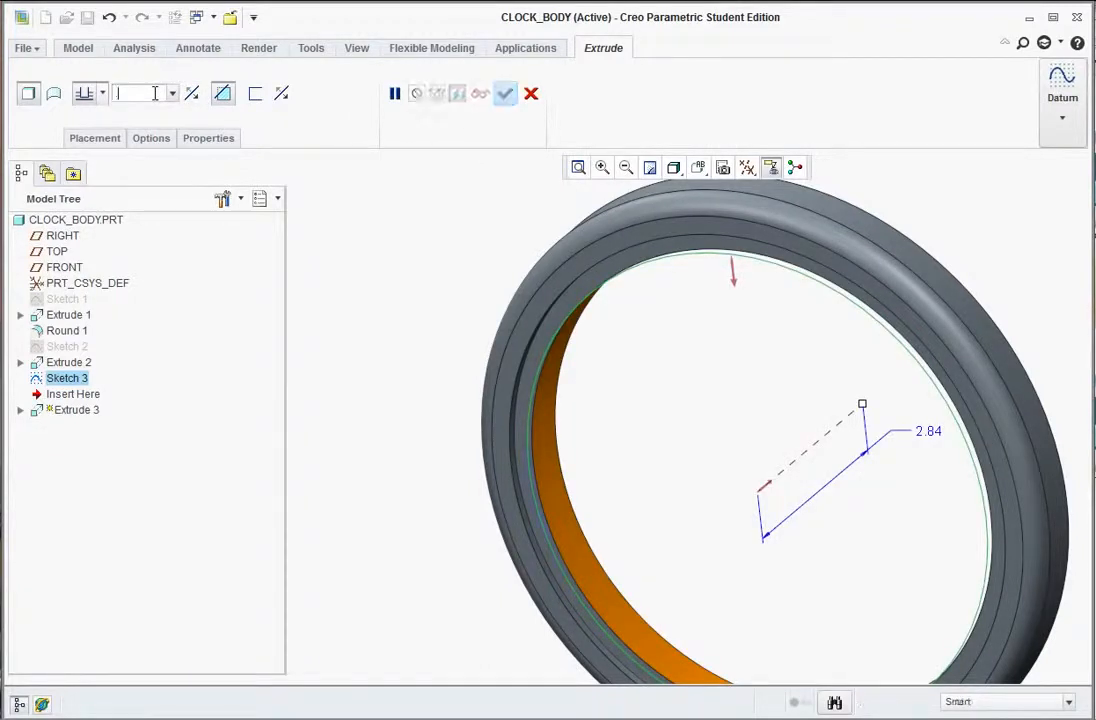
key(Return)
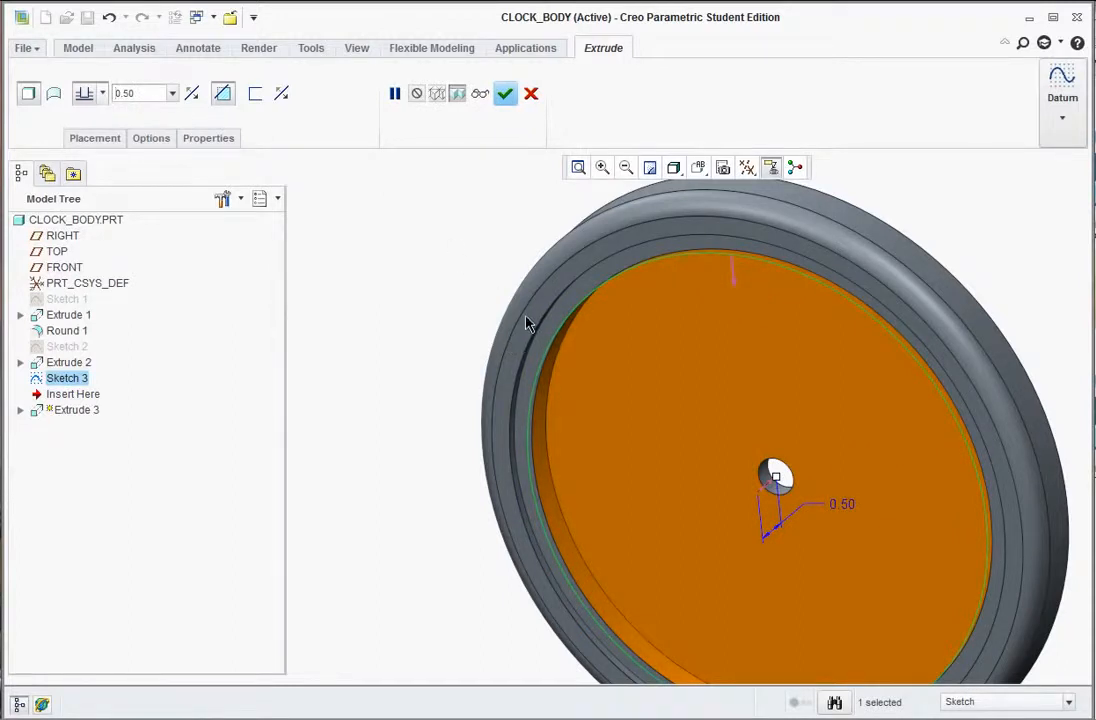
click(505, 95)
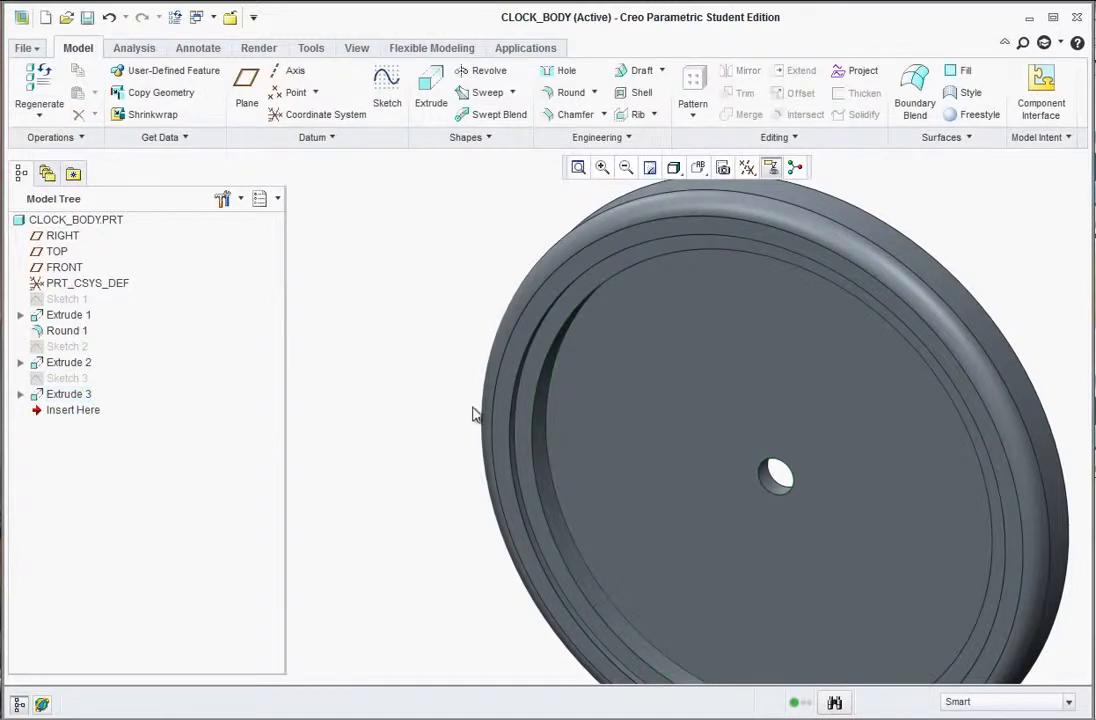
Start a sketch on the inner recess floor with RIGHT as the orientation reference and set the FRONT view
click(792, 367)
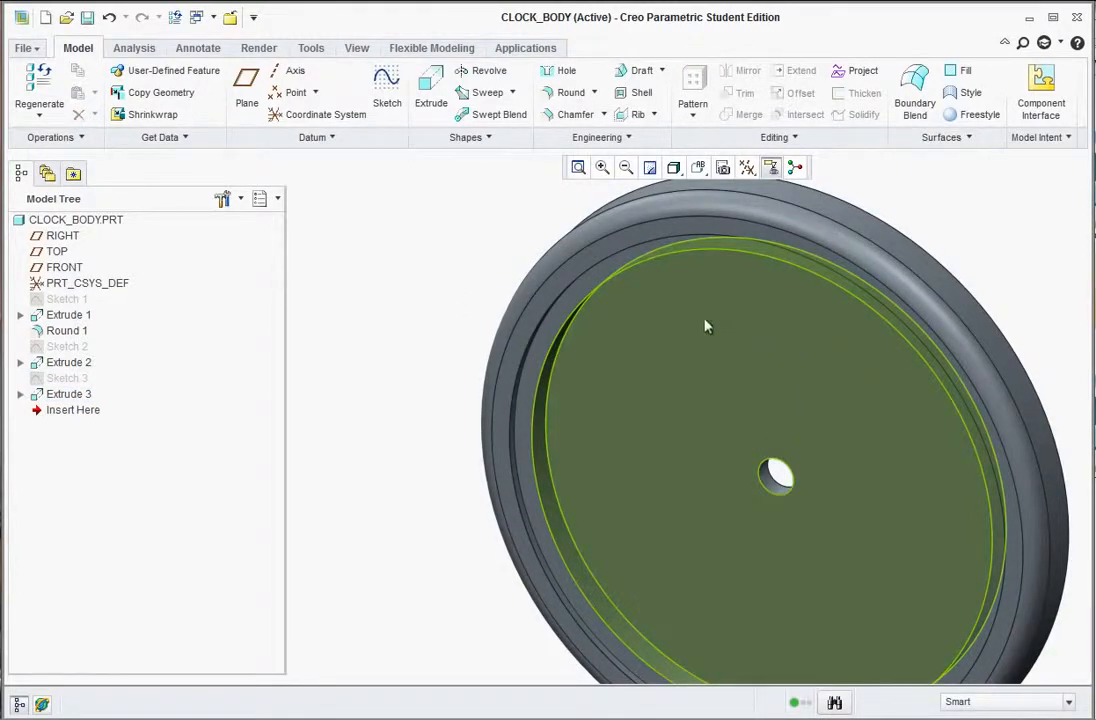
click(387, 90)
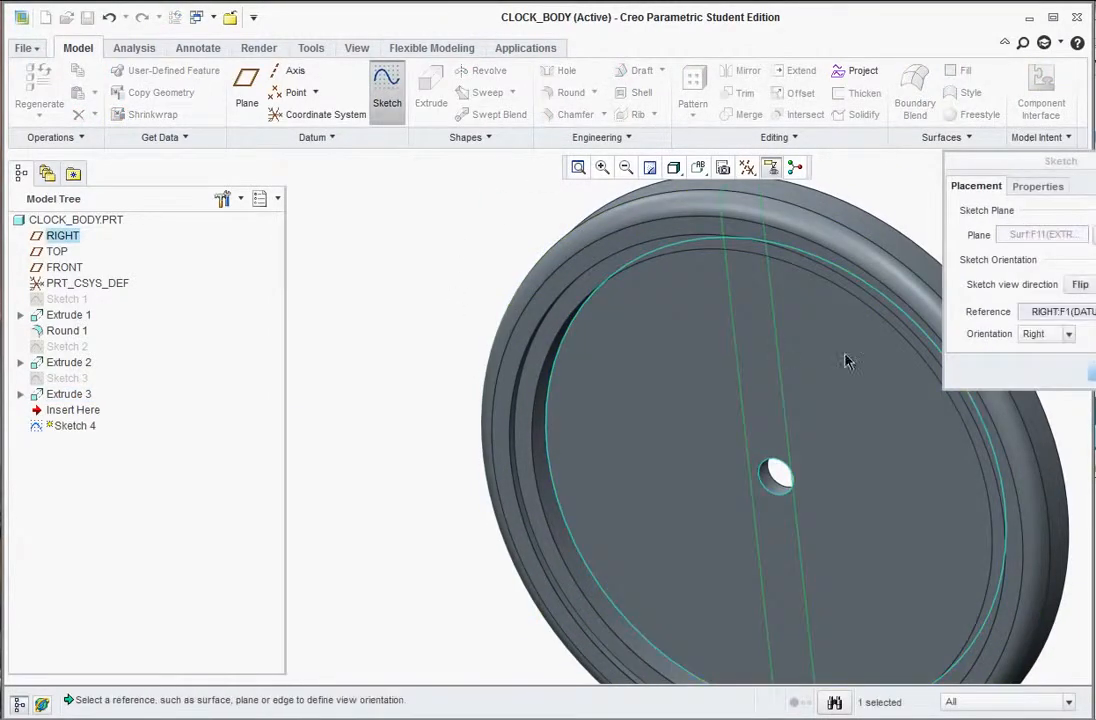
click(1092, 371)
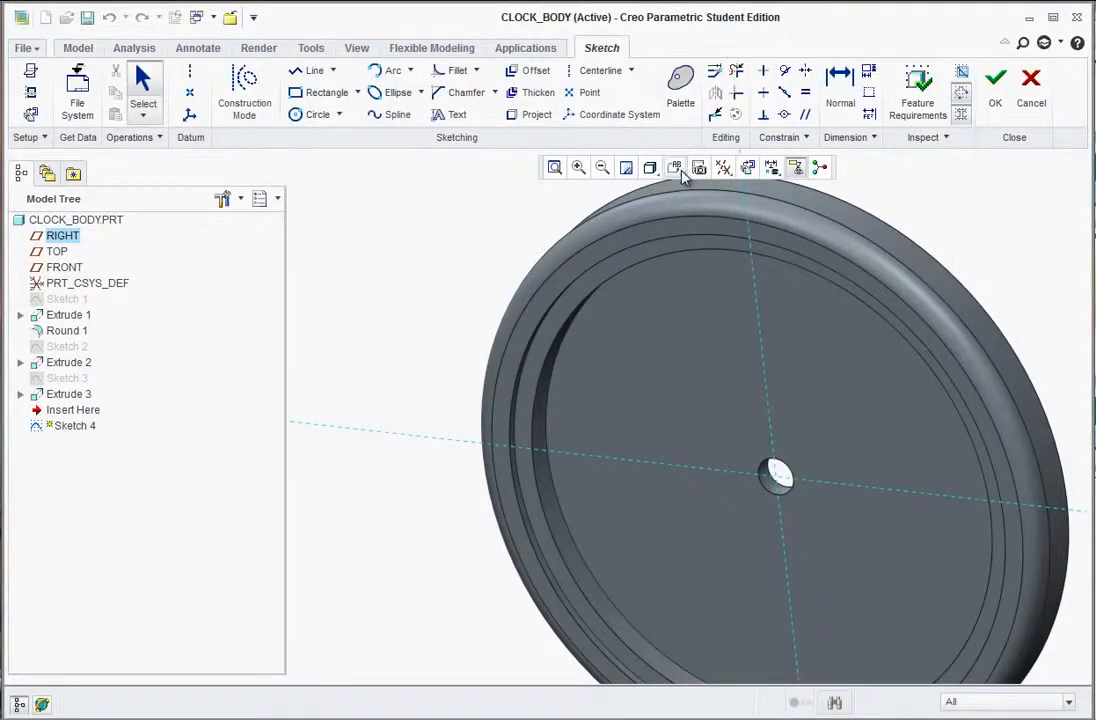
click(680, 170)
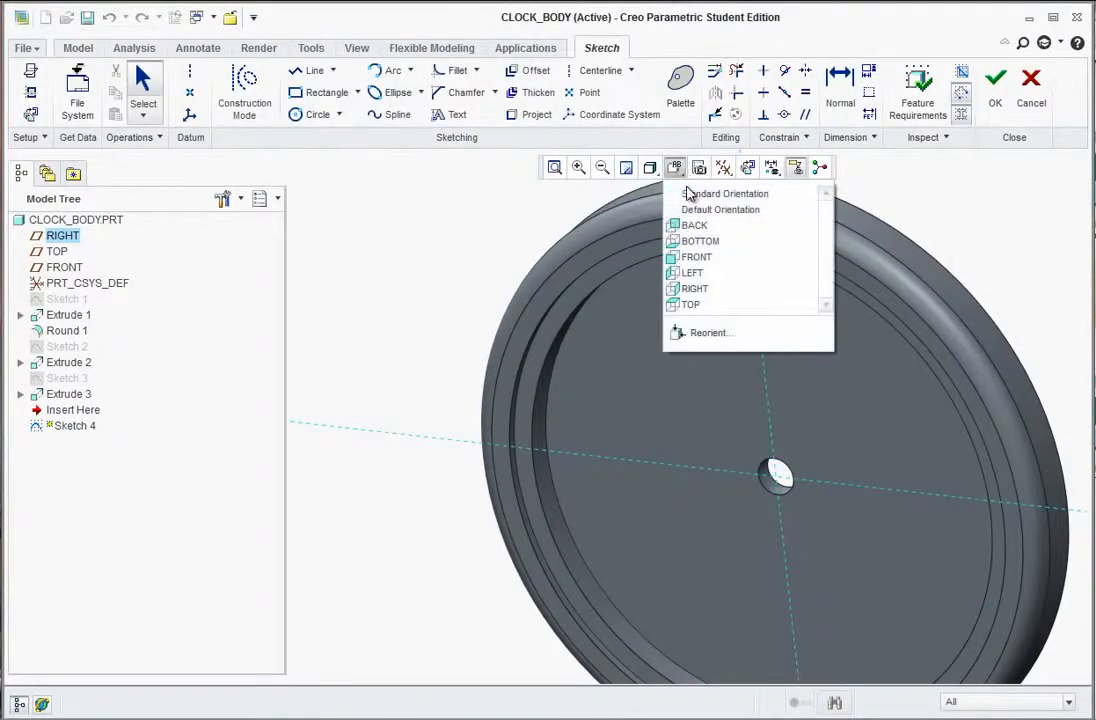
click(678, 259)
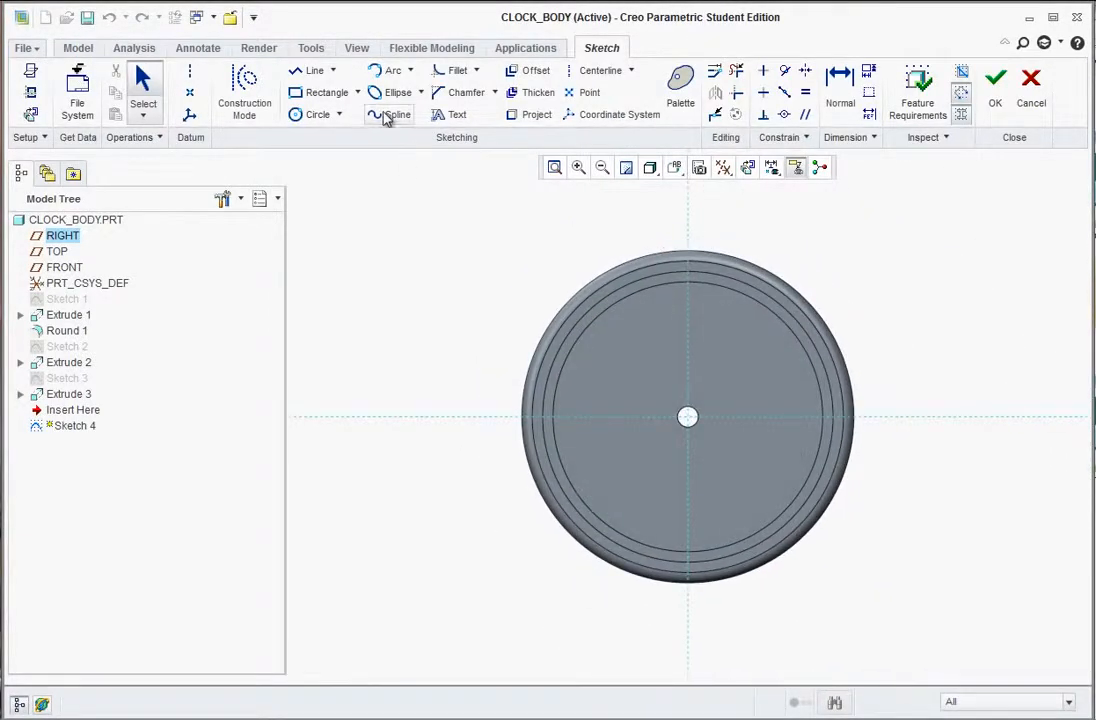
Draw a small circle centered on the vertical reference above the center hole, near the edge of the recess floor
click(306, 118)
scroll(690, 308, down, 4)
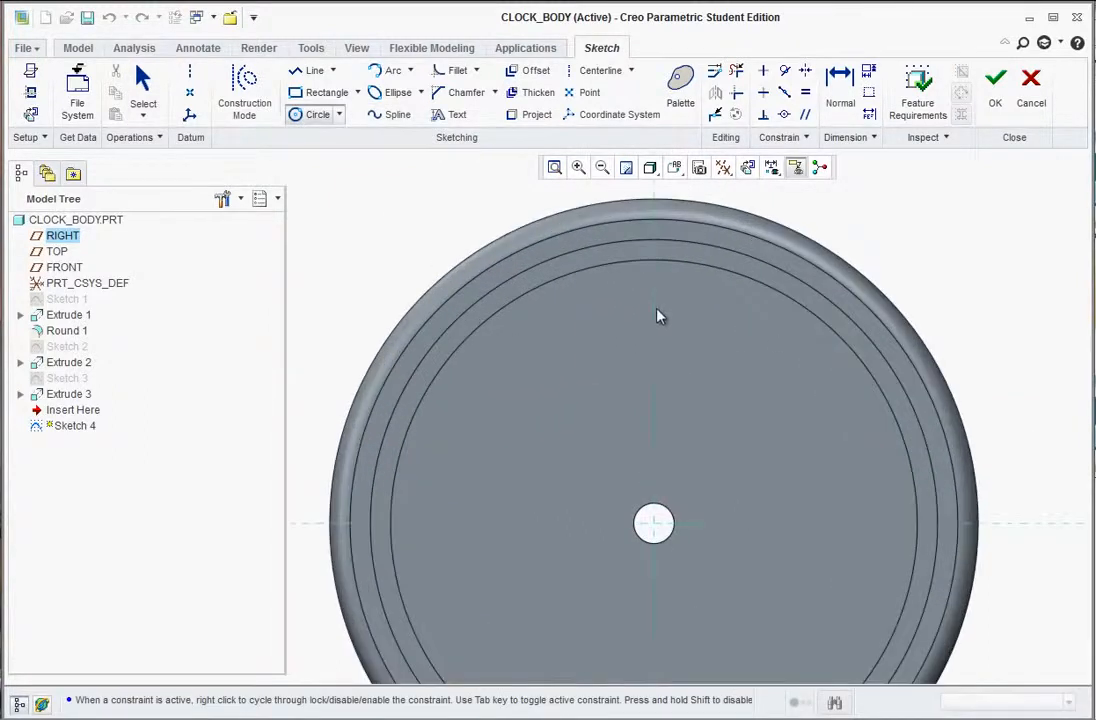
click(654, 312)
click(675, 305)
middle_click(730, 328)
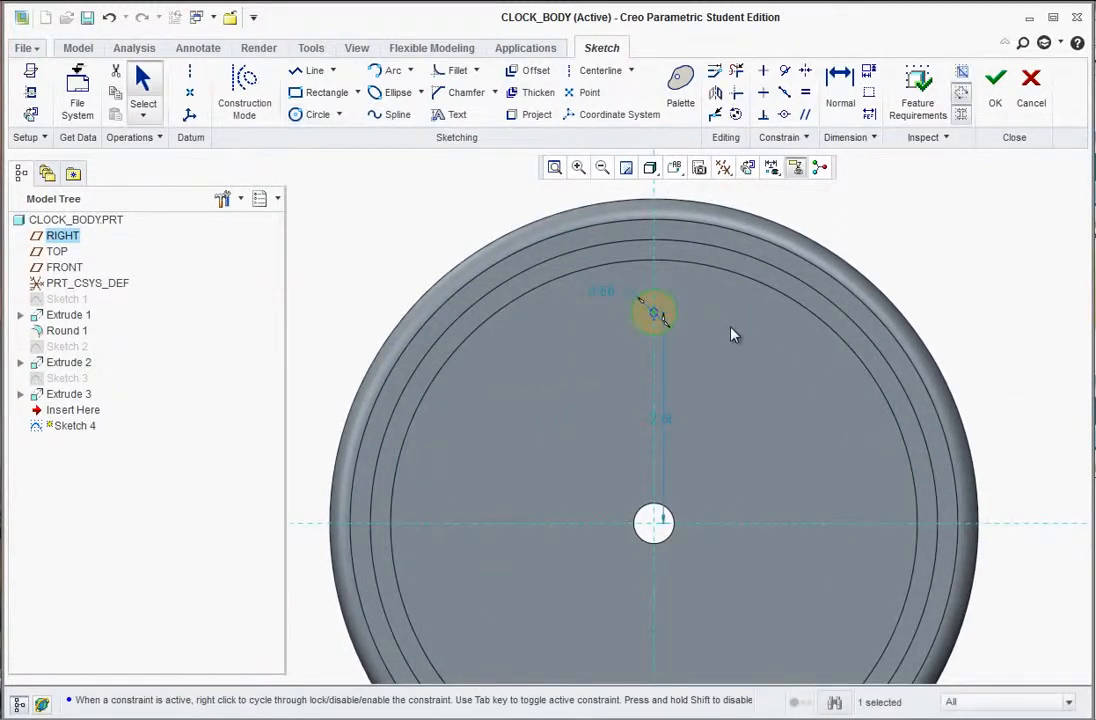
Set the small circle's diameter to 0.38 and its distance from the horizontal reference to 2.5, and finish the sketch
double_click(604, 291)
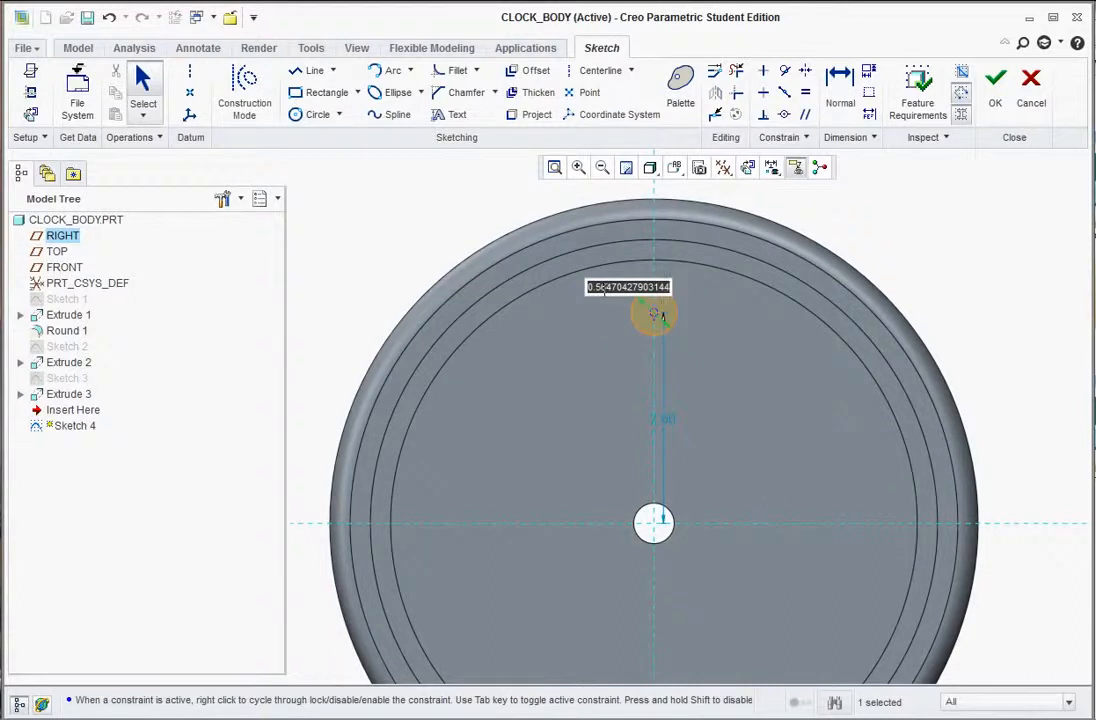
text(.38)
key(Return)
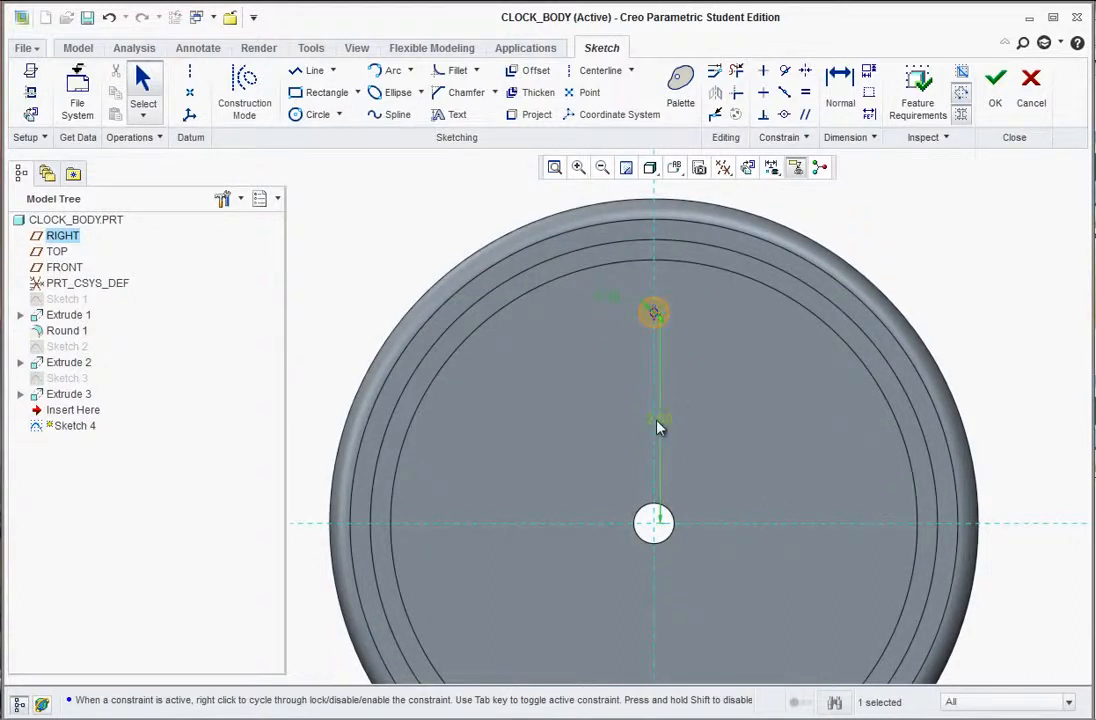
double_click(664, 419)
text(2.5)
key(Return)
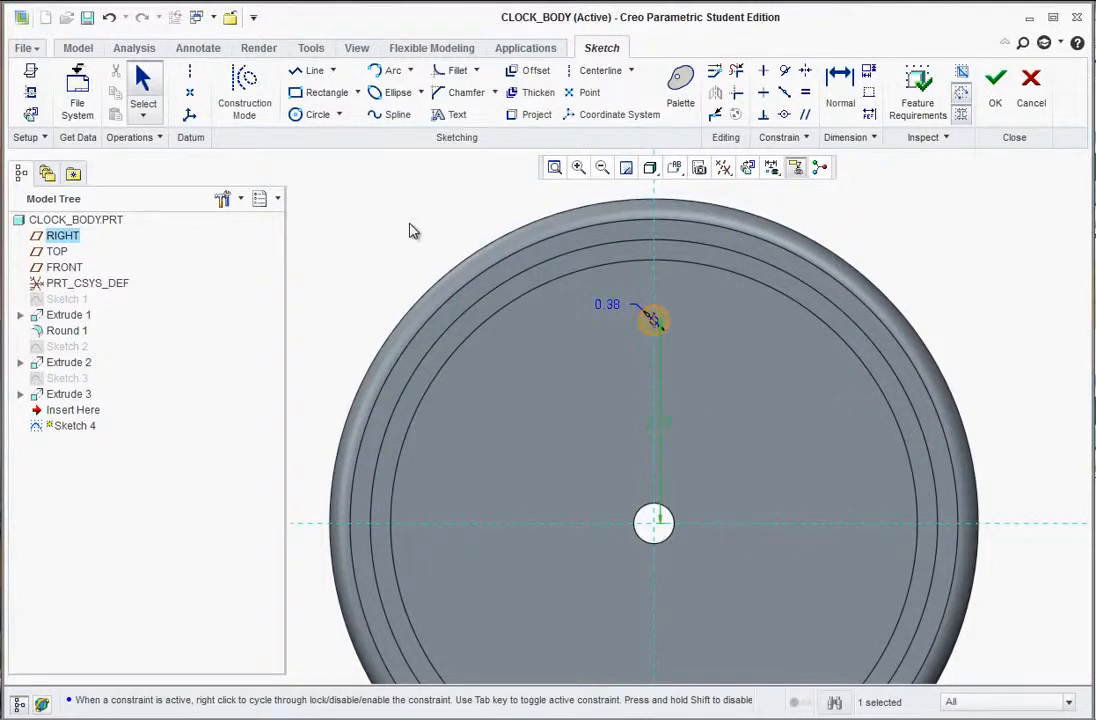
click(995, 82)
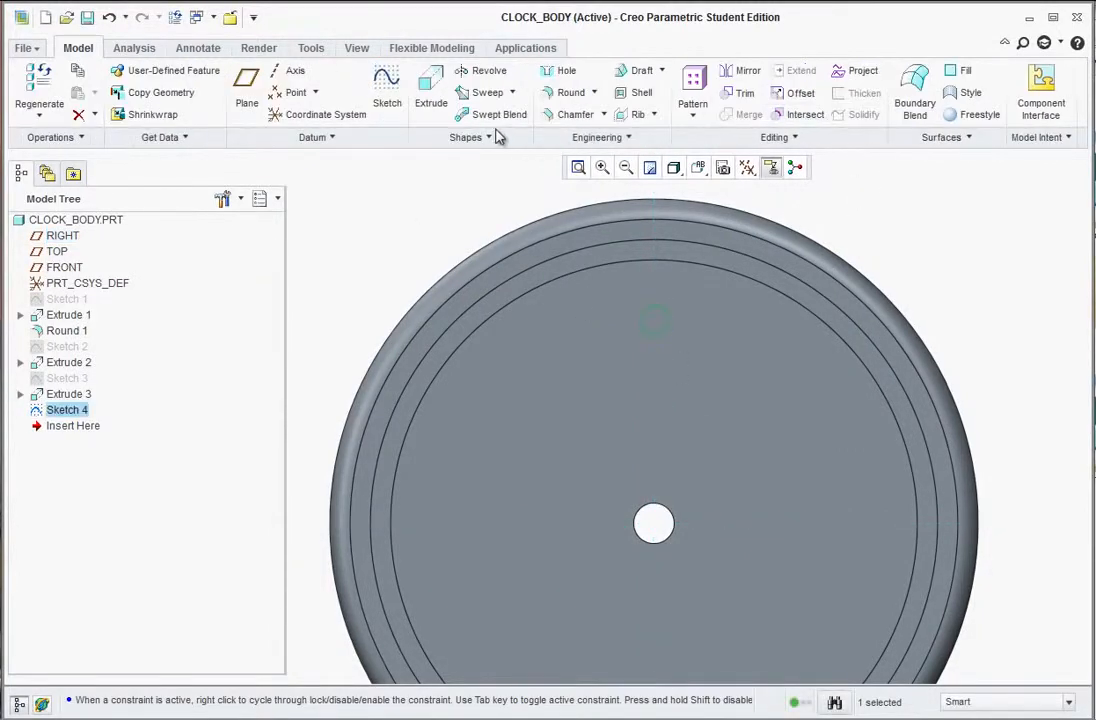
Extrude the 0.38-diameter circle outward from the recess floor to a height of 0.10
click(432, 98)
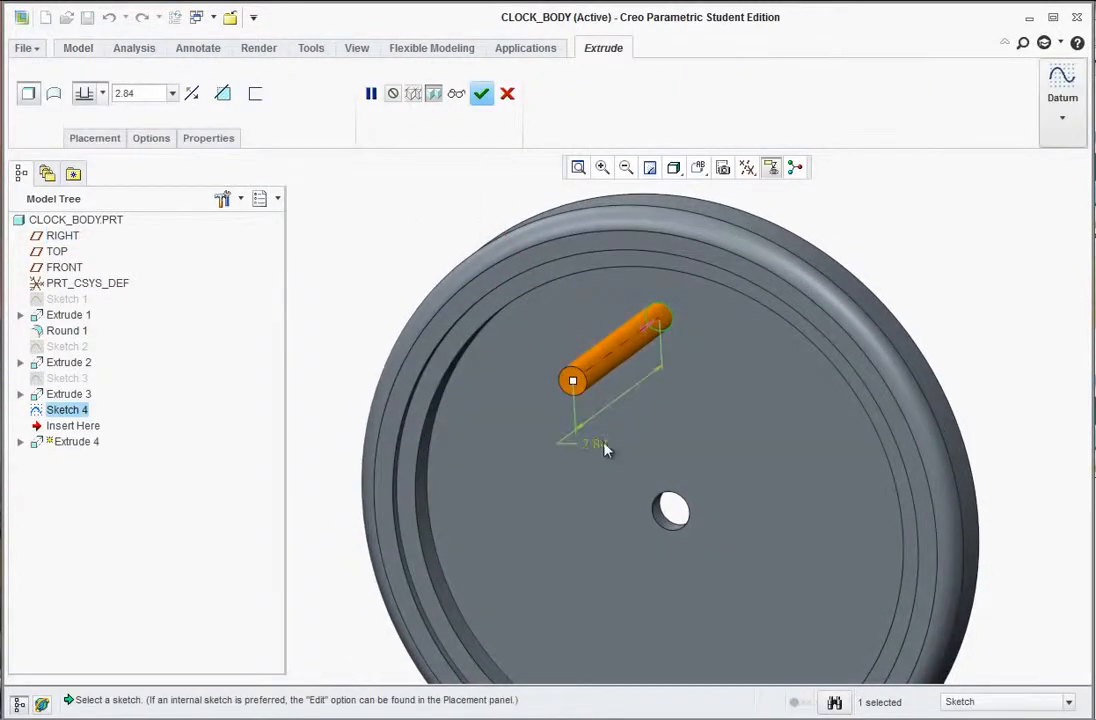
double_click(596, 442)
key(Return)
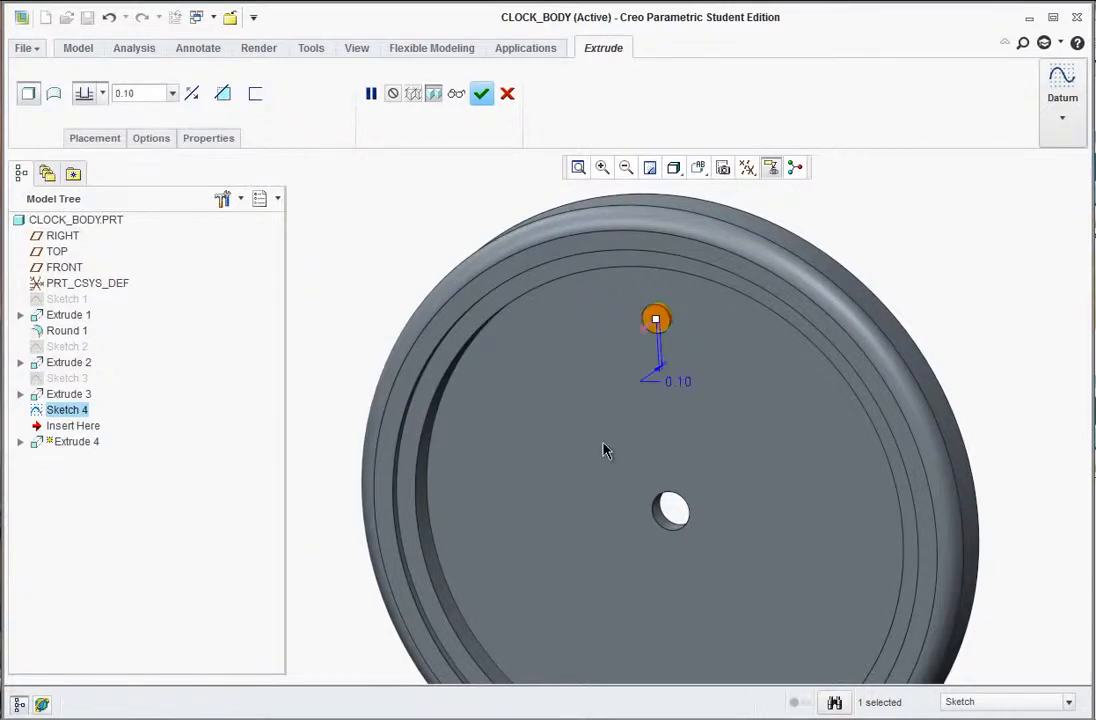
middle_click(604, 443)
click(373, 222)
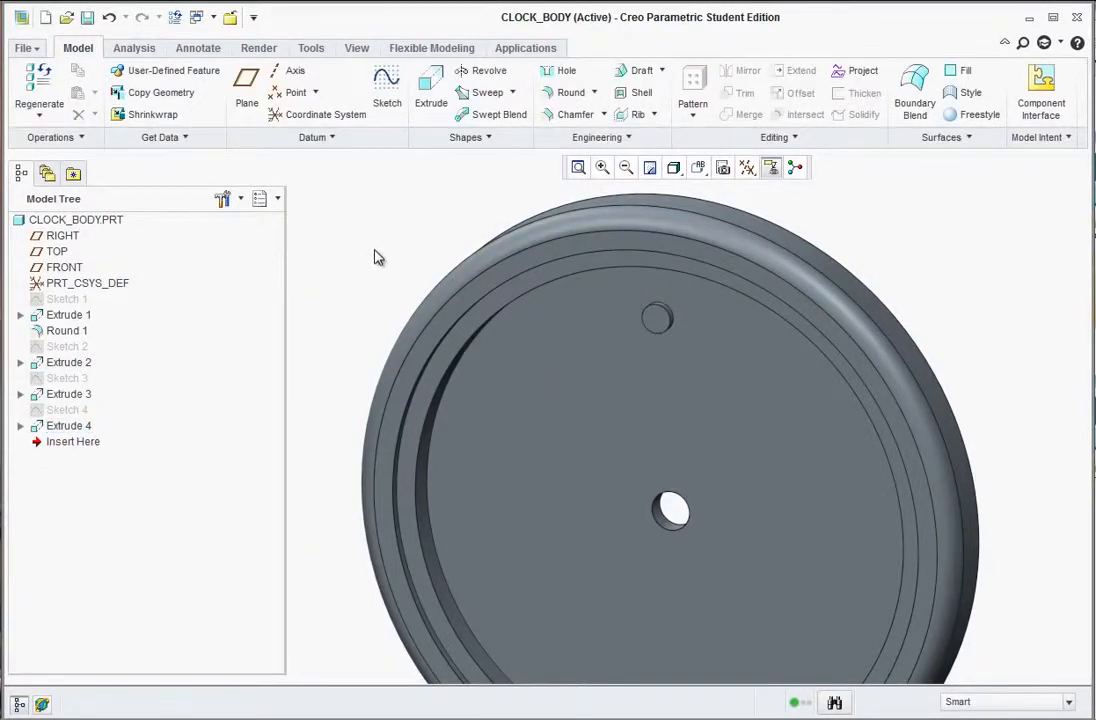
Turn on the display of datum axes
scroll(375, 248, up, 2)
scroll(530, 430, down, 1)
click(745, 170)
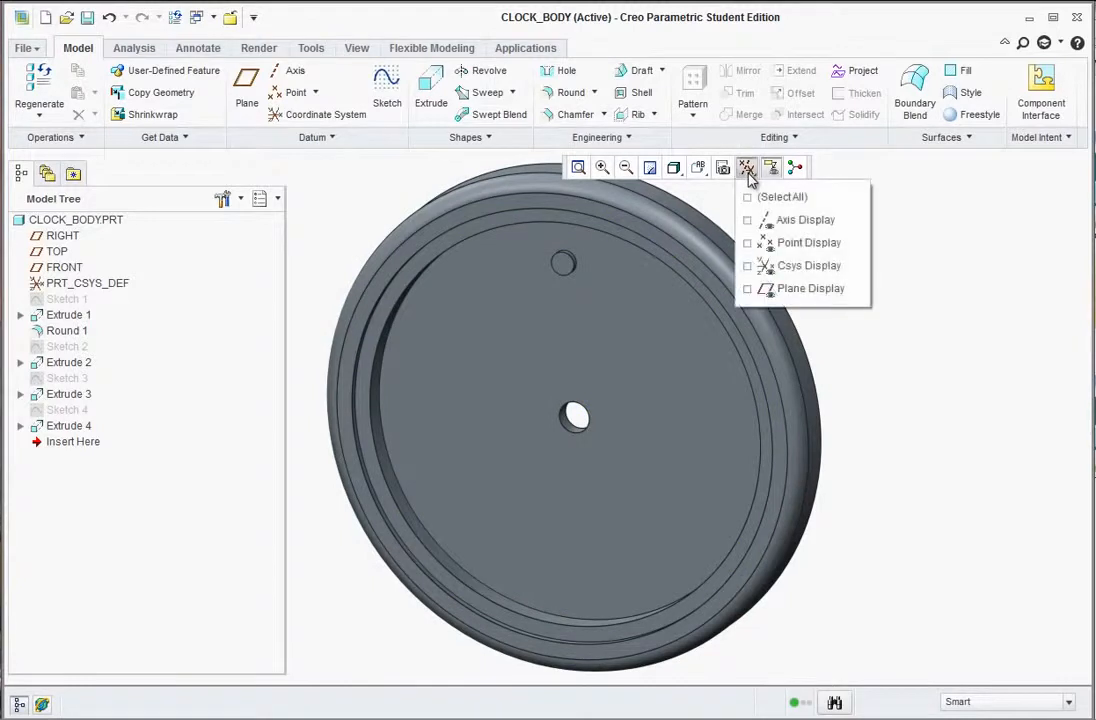
click(752, 221)
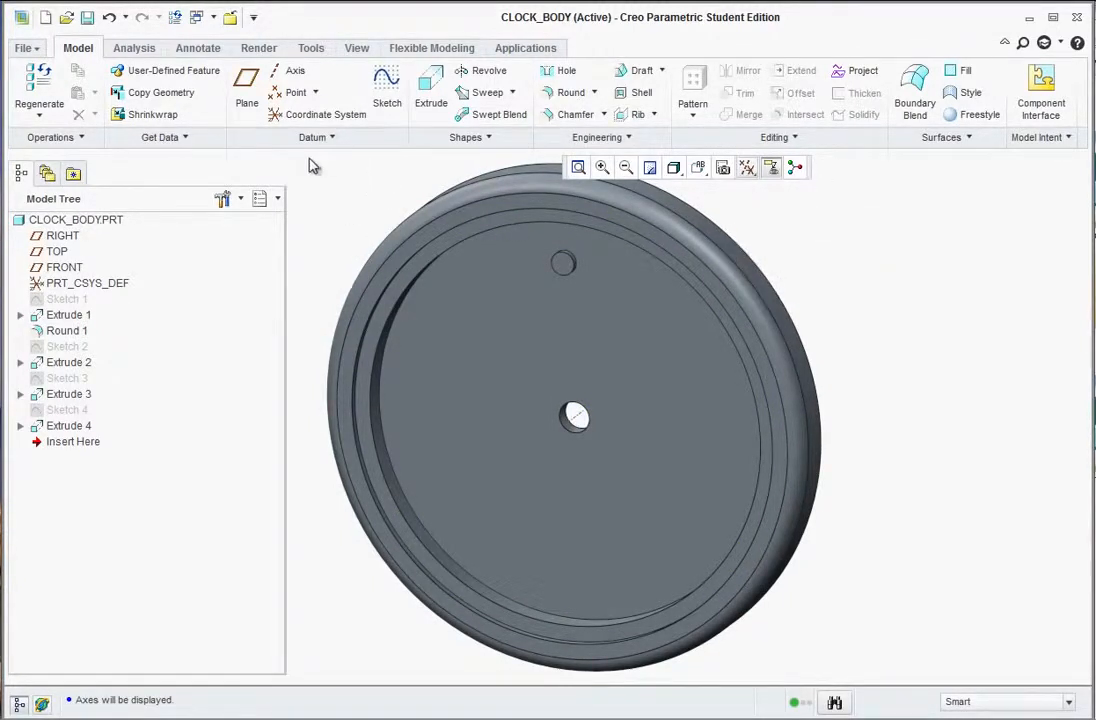
Start a pattern of the small round boss, using the Axis type with the center hole's axis as the pattern center
click(565, 273)
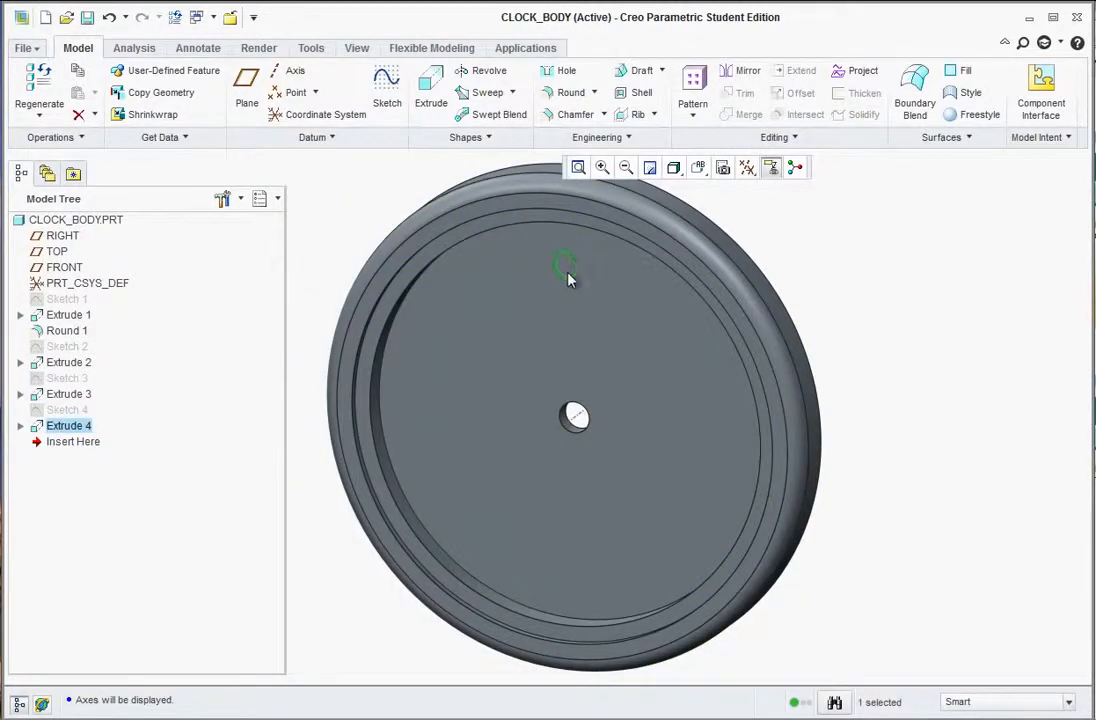
click(693, 115)
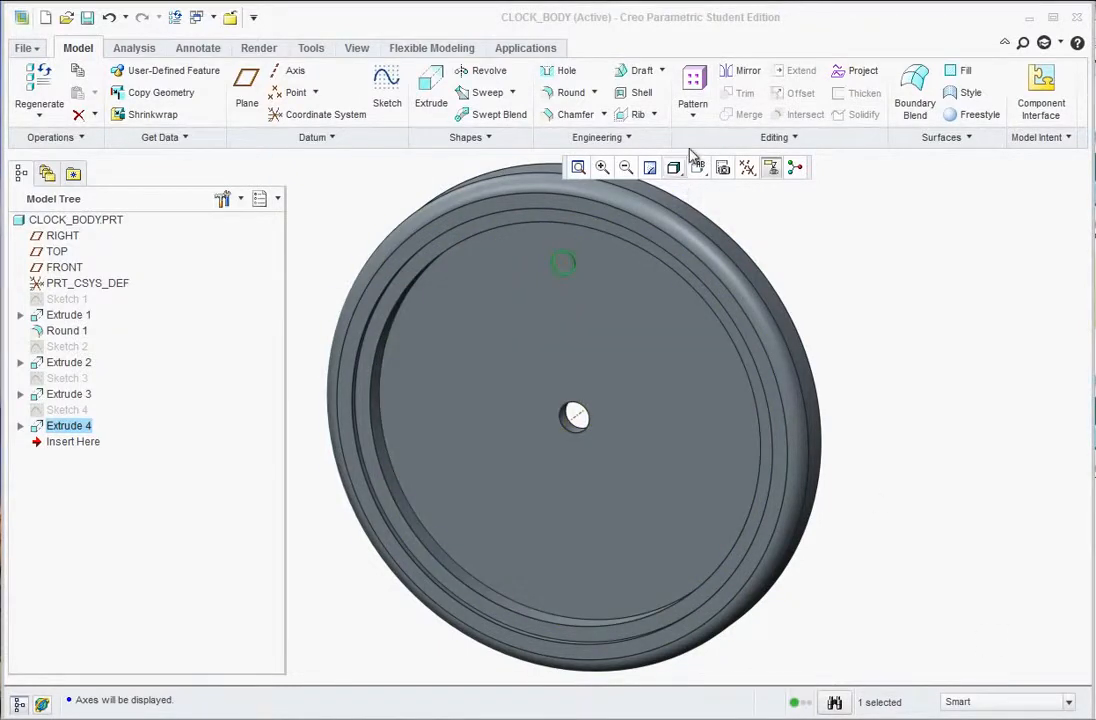
click(693, 114)
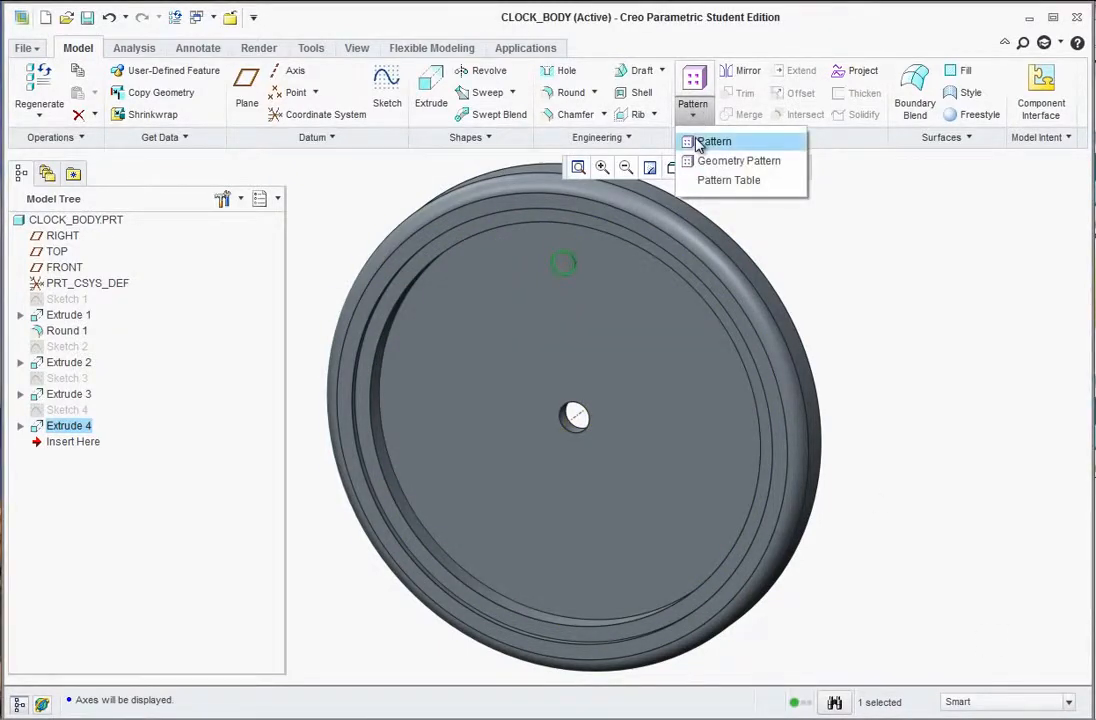
click(700, 143)
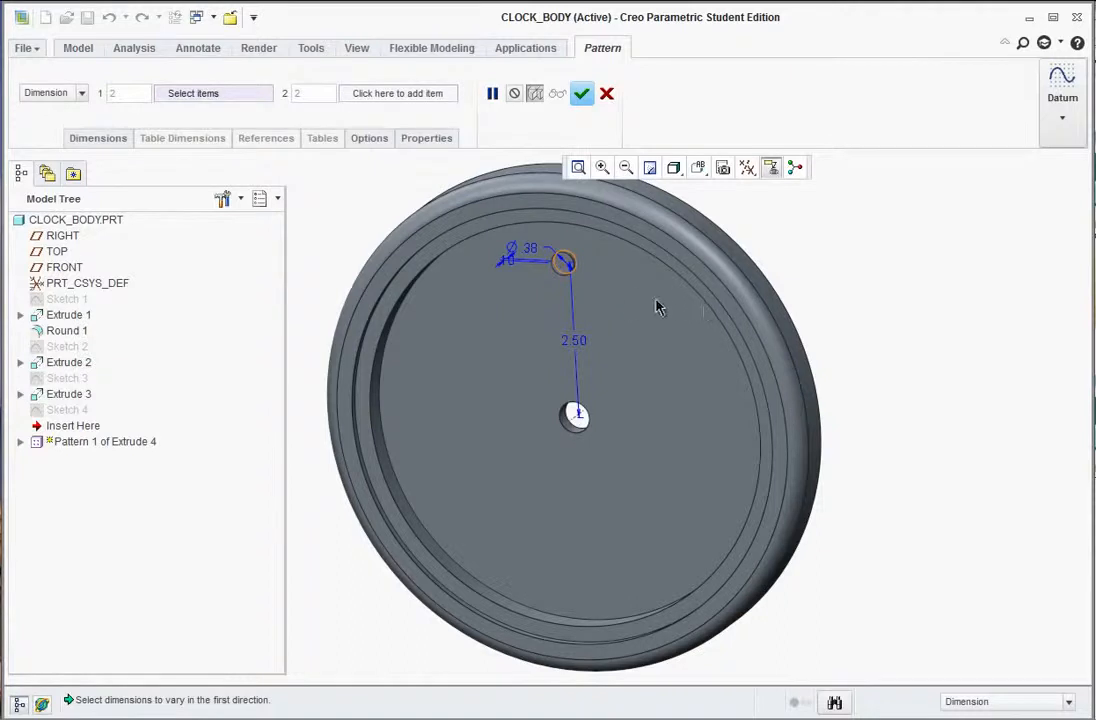
click(82, 93)
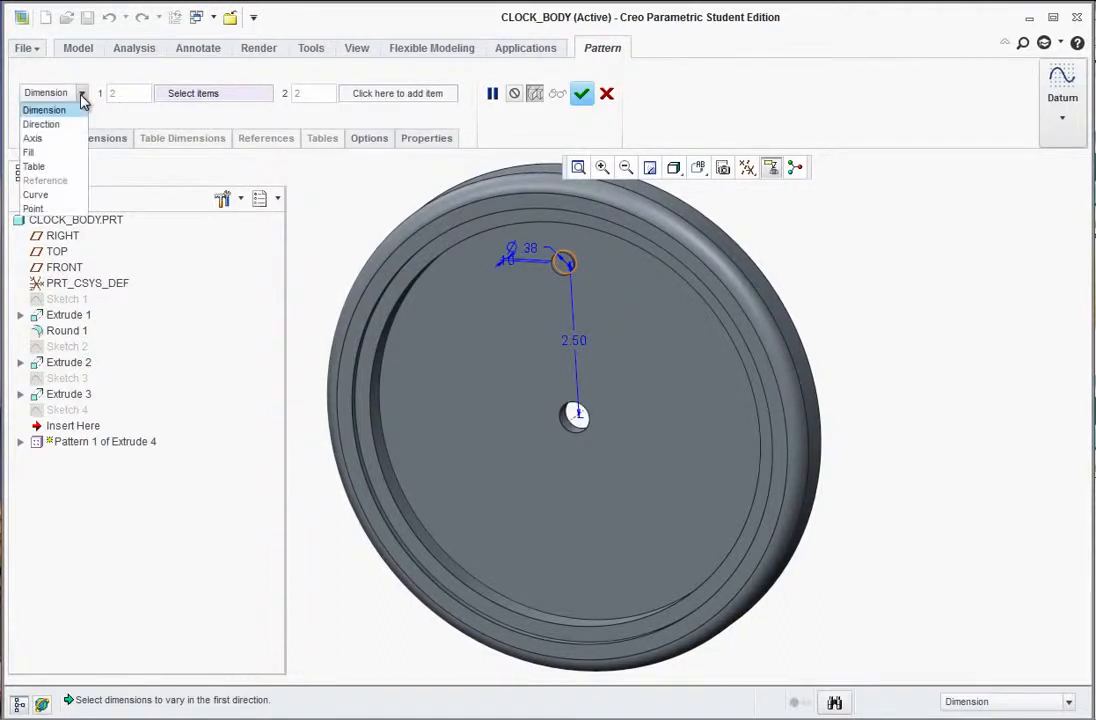
click(42, 139)
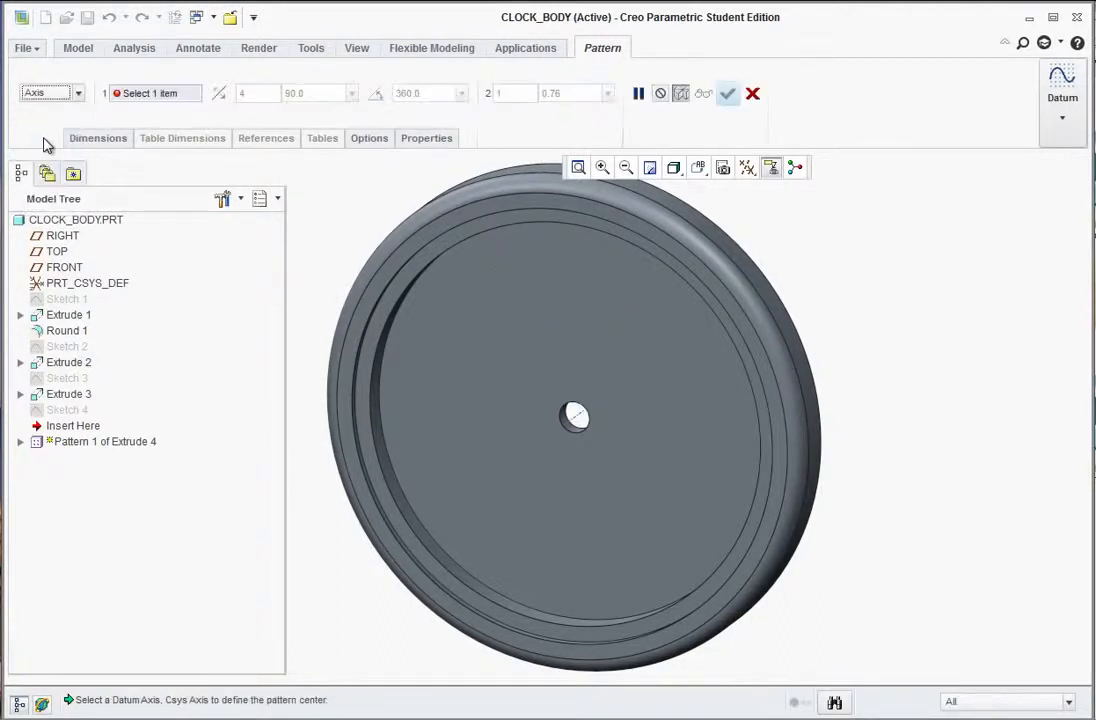
click(576, 420)
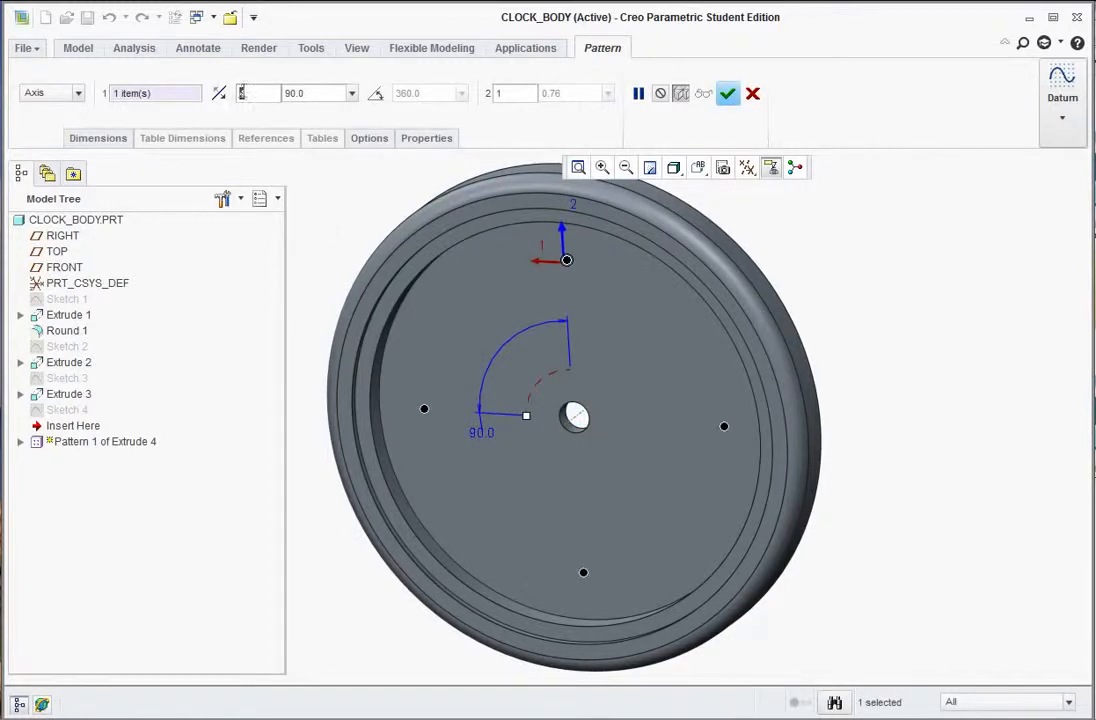
Set the pattern to 12 members spaced 360/12 degrees apart, complete it and turn off the axis display
text(12)
click(294, 93)
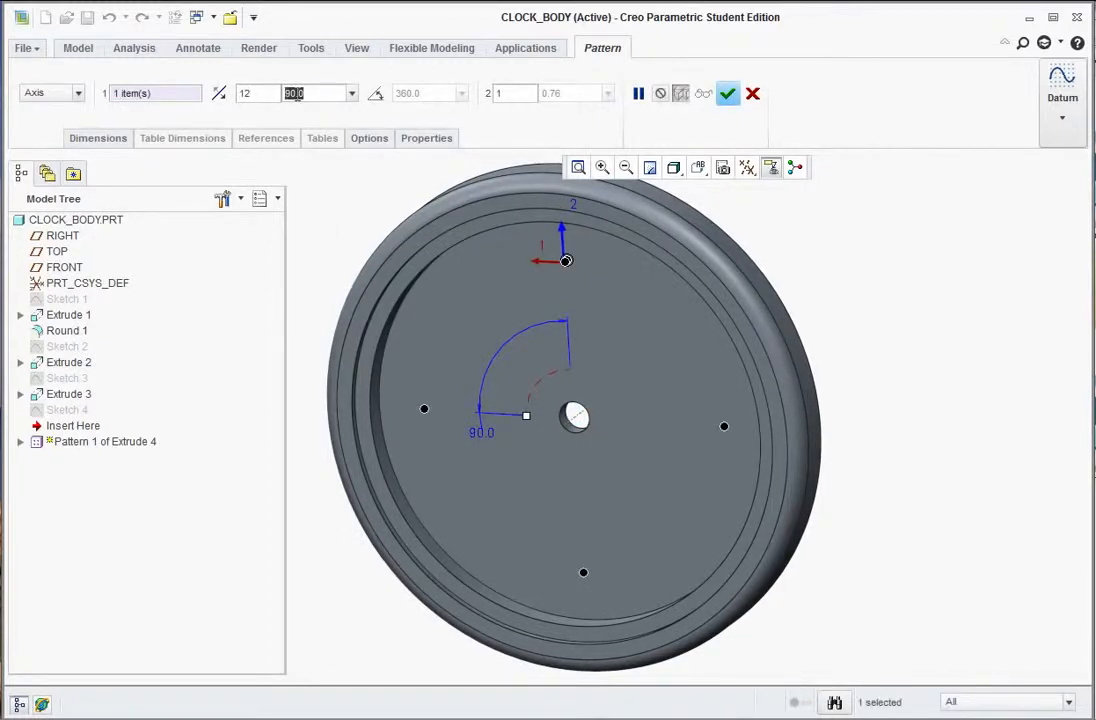
text(36)
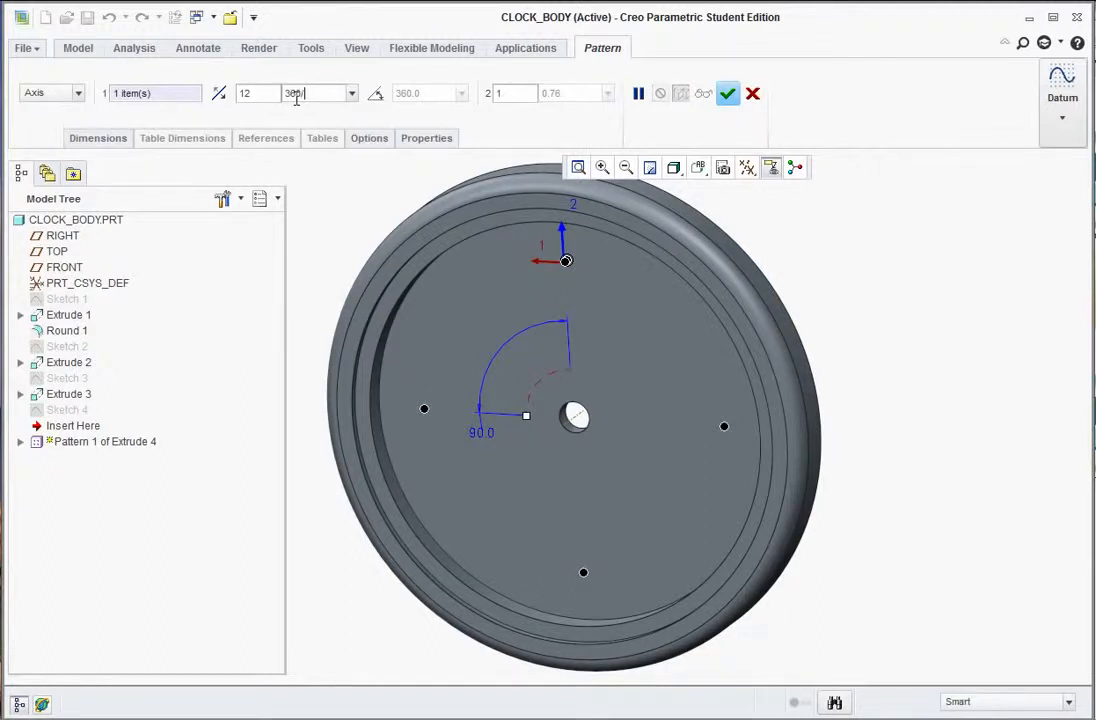
text(0/12)
key(Return)
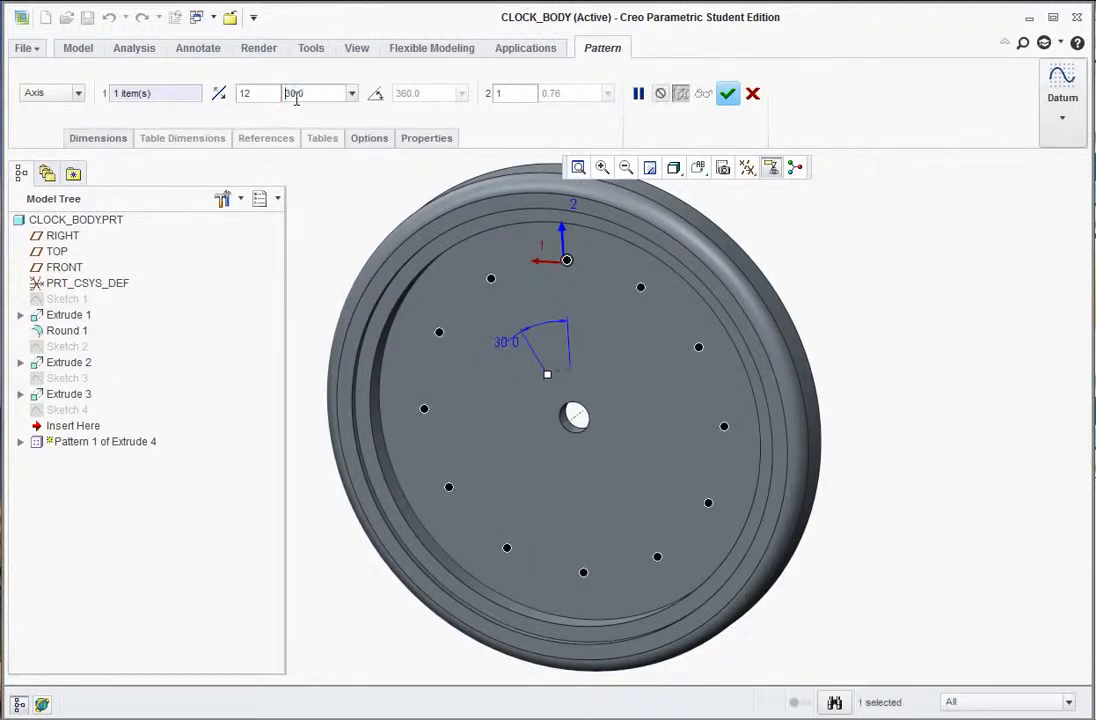
click(728, 95)
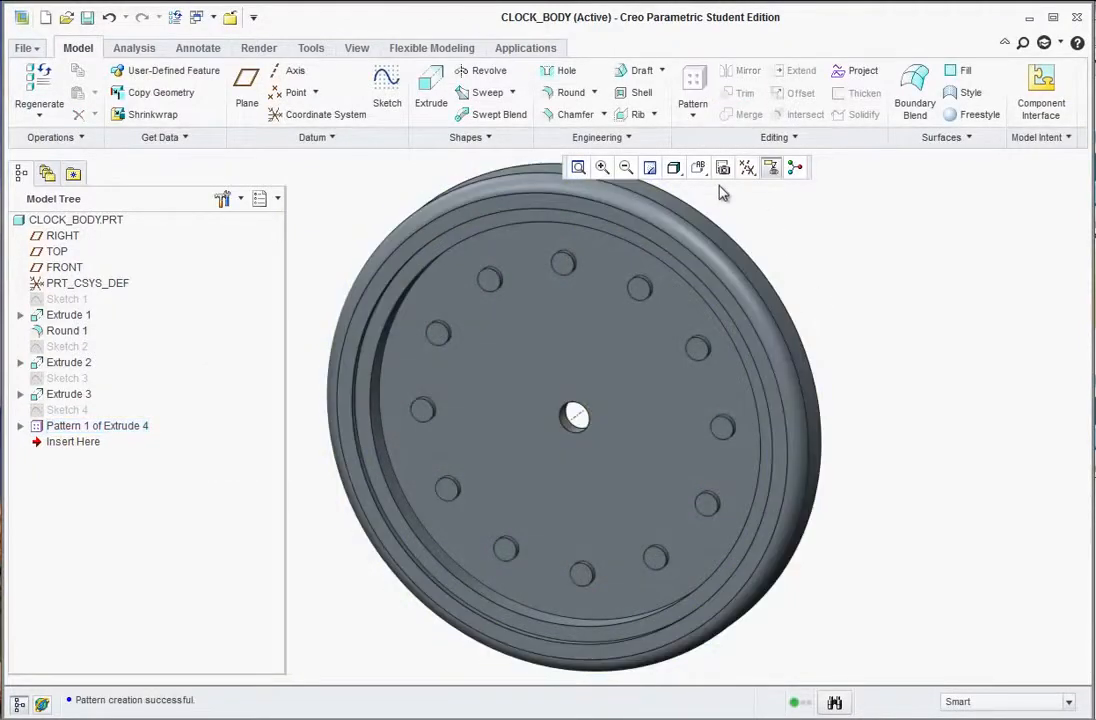
click(747, 168)
click(748, 222)
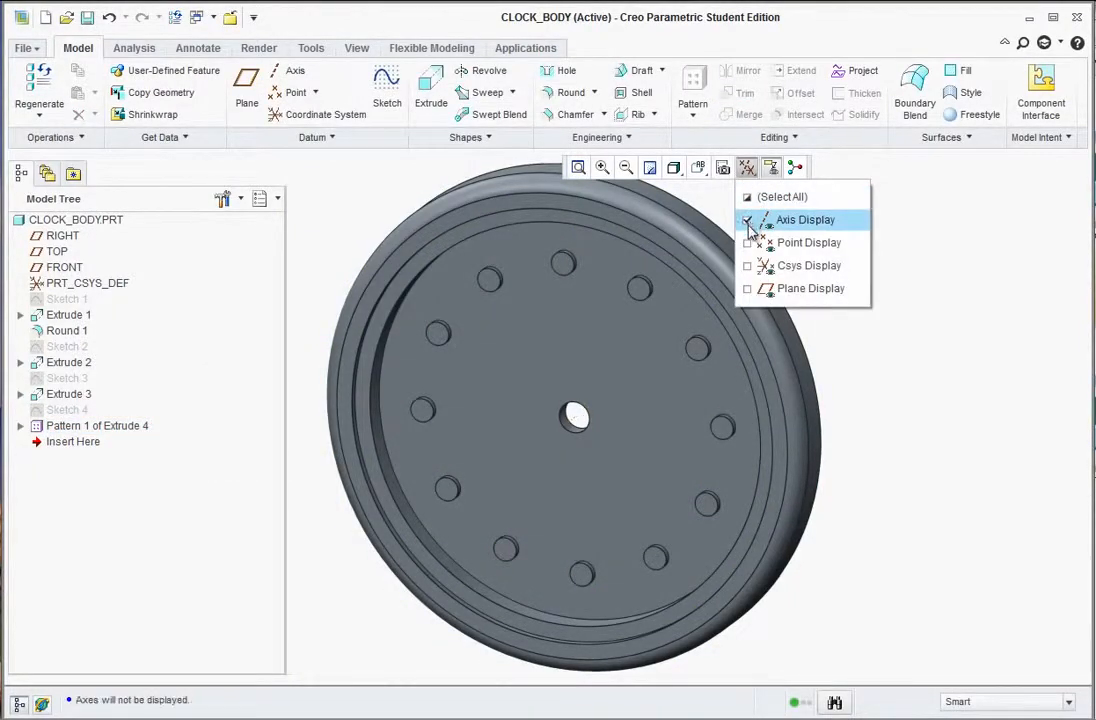
Look over the back of the disc and check the rear view and Detail C dimensions in the PDF drawing
middle_drag(848, 468, 707, 450)
scroll(722, 454, up, 3)
scroll(1070, 420, down, 4)
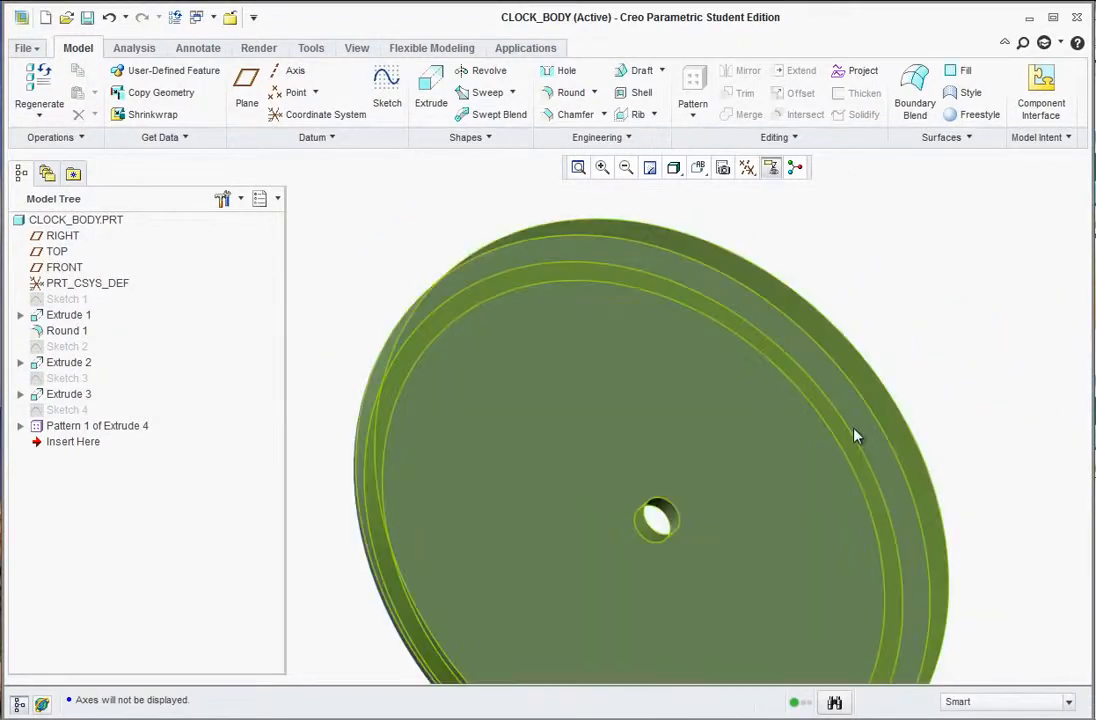
middle_drag(855, 436, 810, 402)
key(alt+Tab)
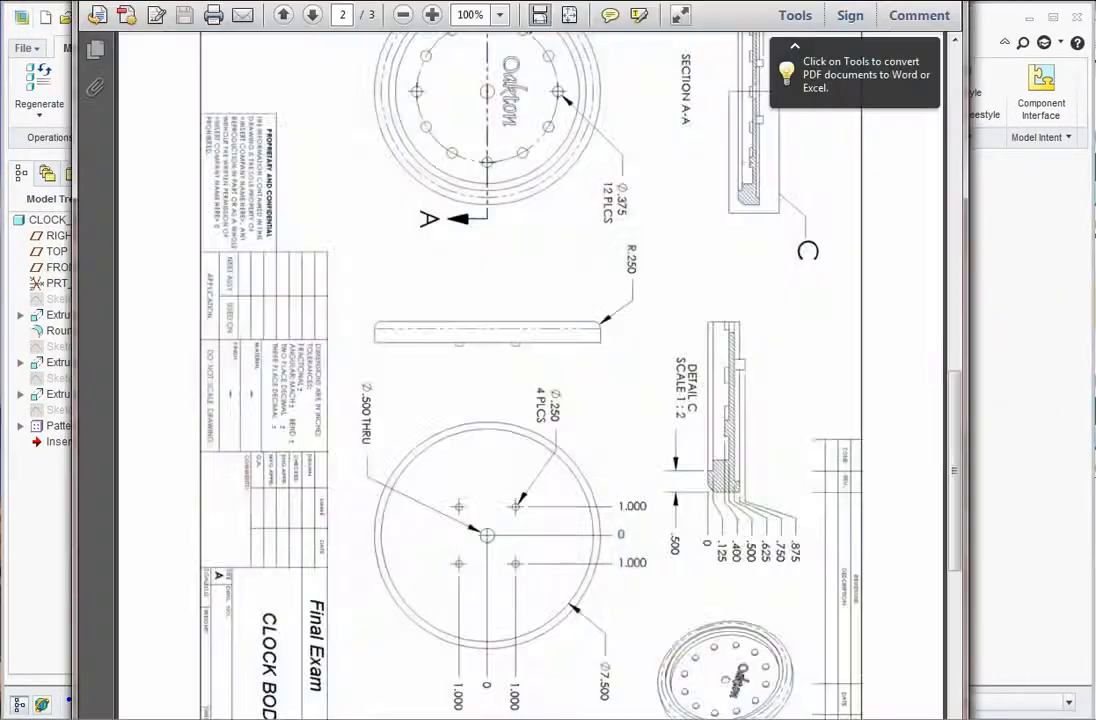
click(751, 675)
click(630, 542)
scroll(630, 542, down, 2)
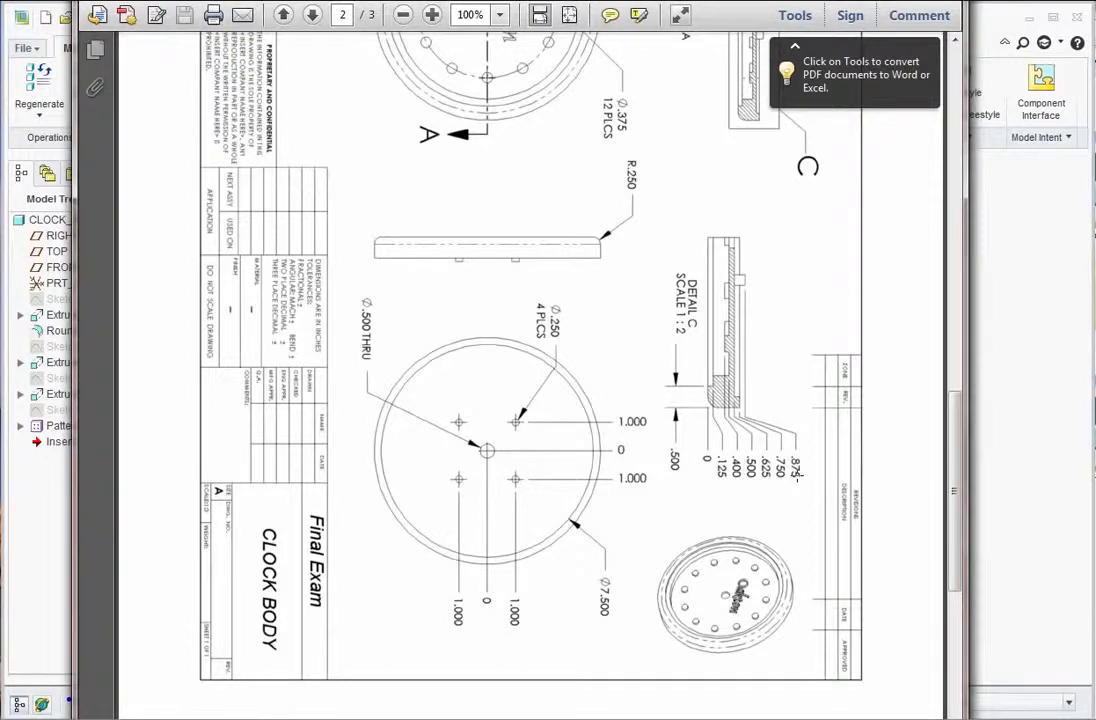
click(1012, 469)
Start a sketch on the disc's flat back face with RIGHT as the orientation reference facing Left
click(762, 406)
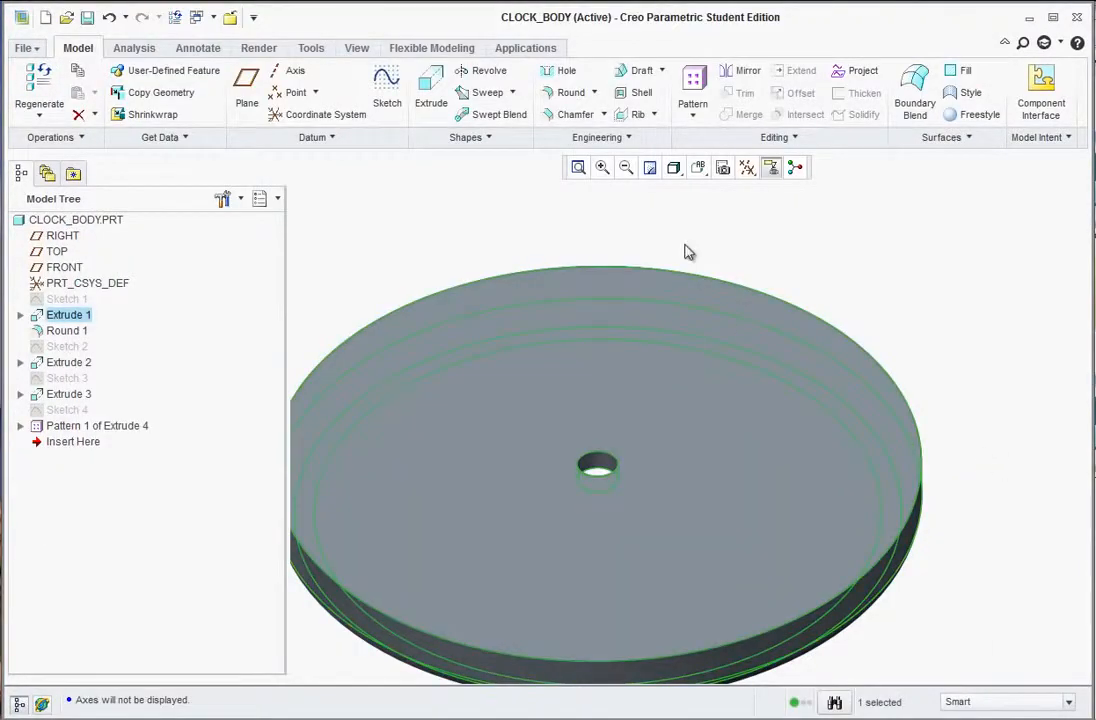
click(386, 97)
click(643, 369)
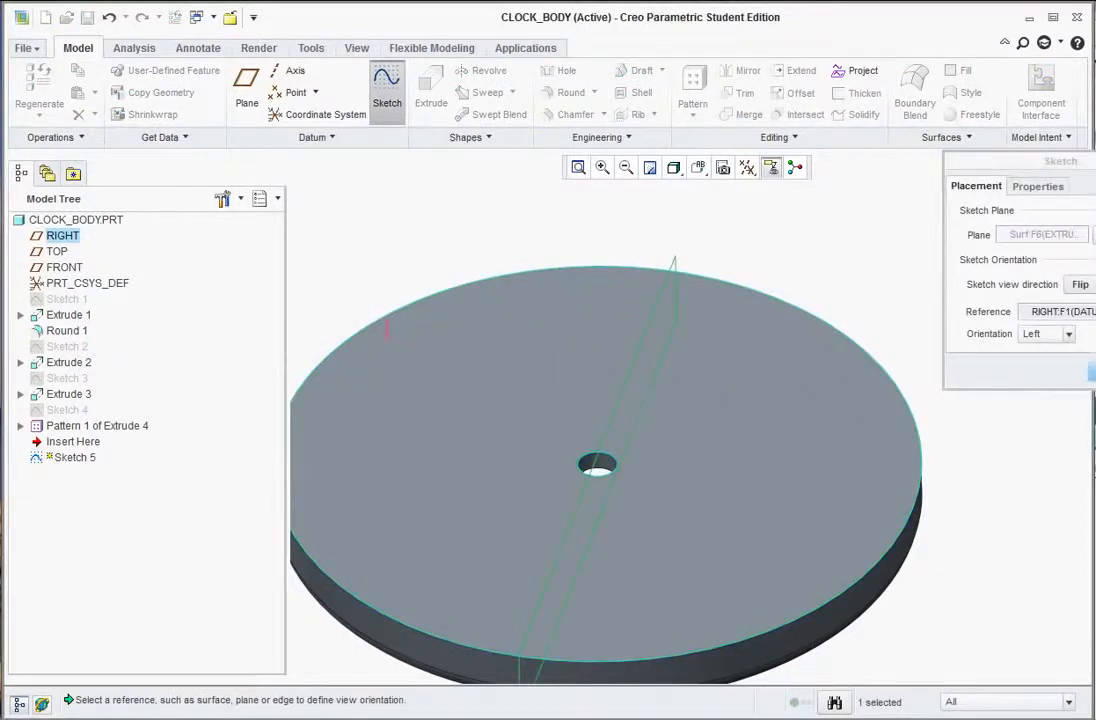
click(1090, 371)
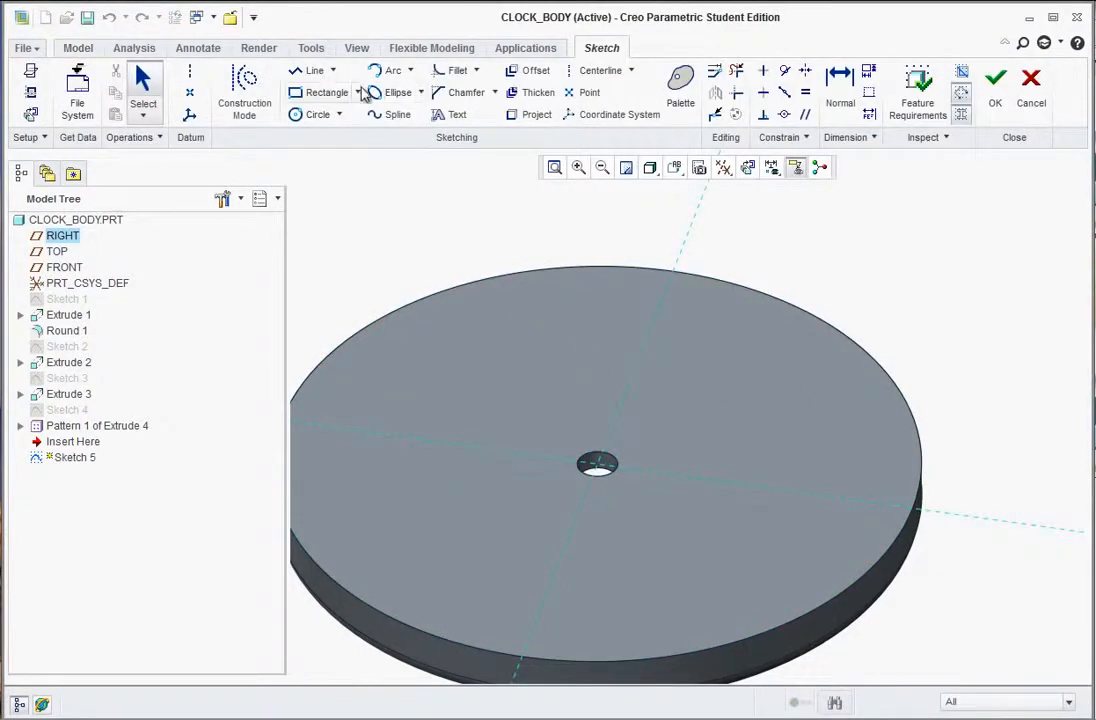
Sketch a circle centered on the disc's center hole, set its diameter to 7.5 and finish the sketch
click(314, 114)
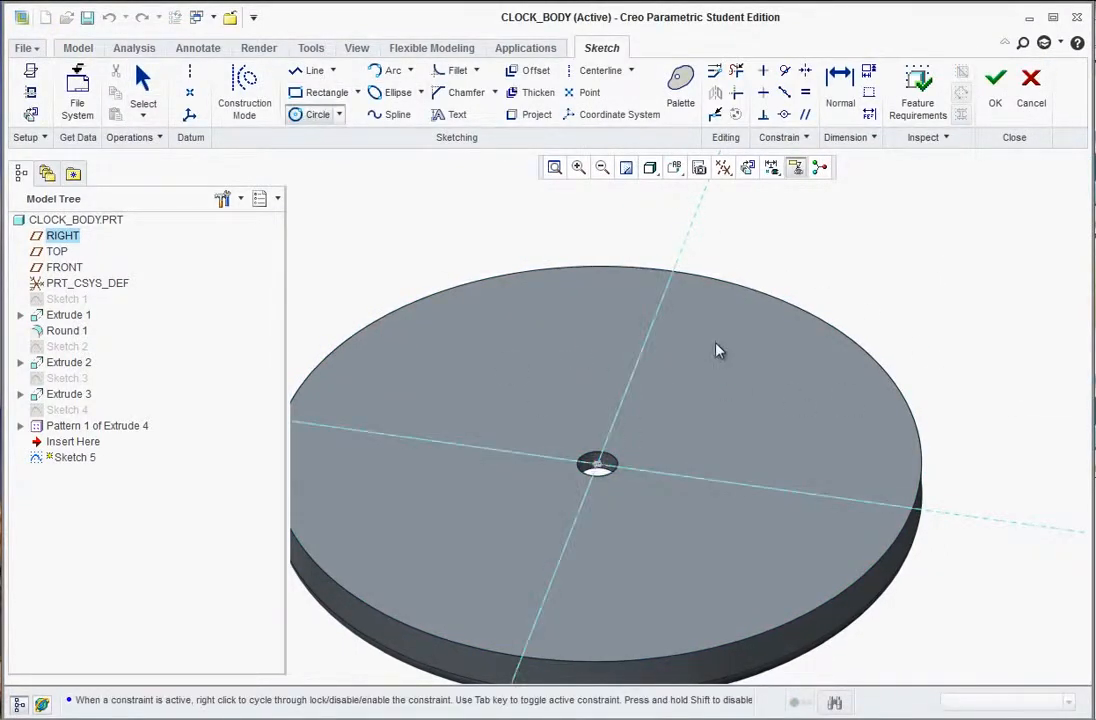
click(749, 316)
middle_click(720, 371)
scroll(720, 371, up, 1)
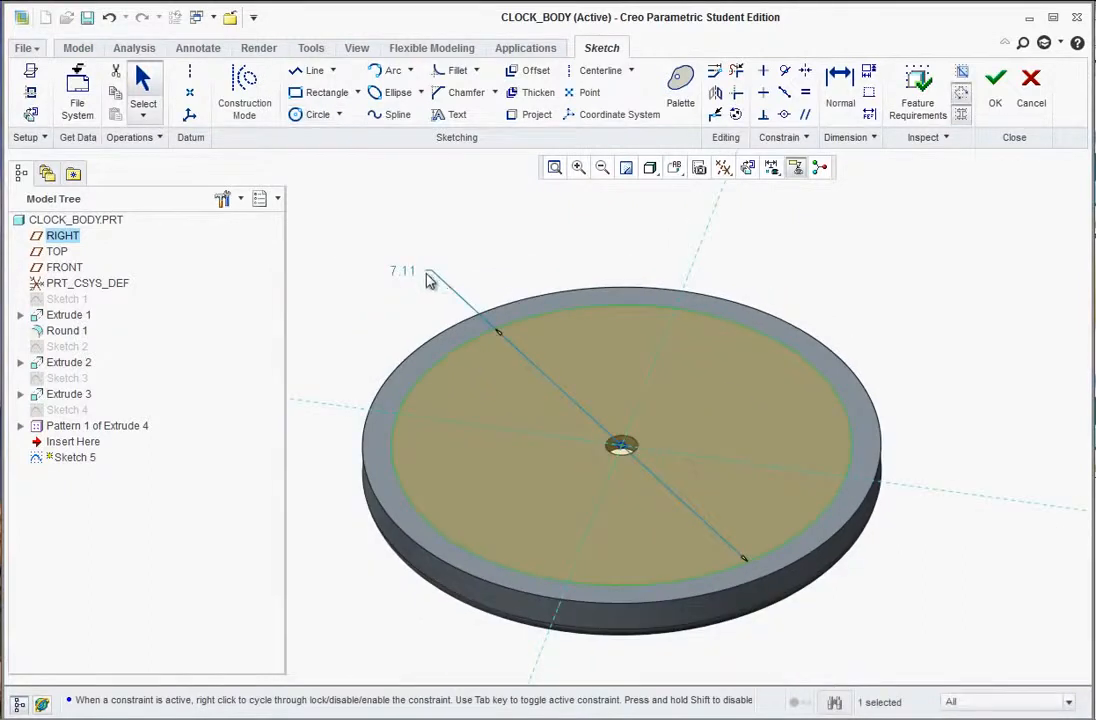
click(407, 271)
double_click(407, 272)
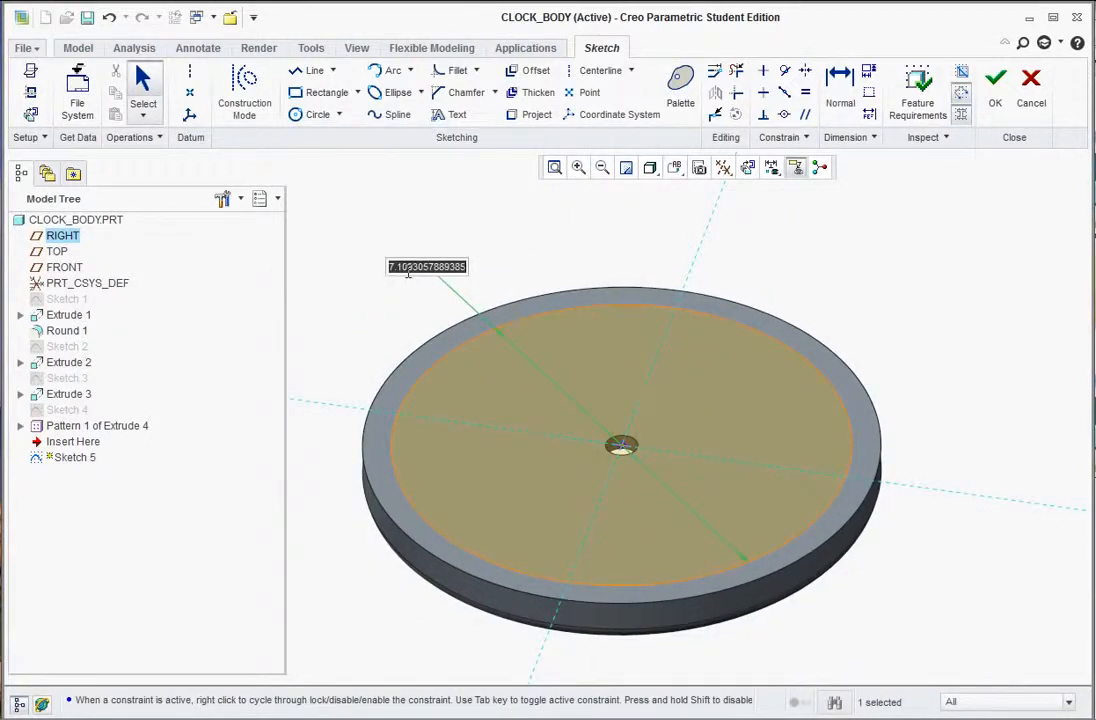
text(7.5)
key(Return)
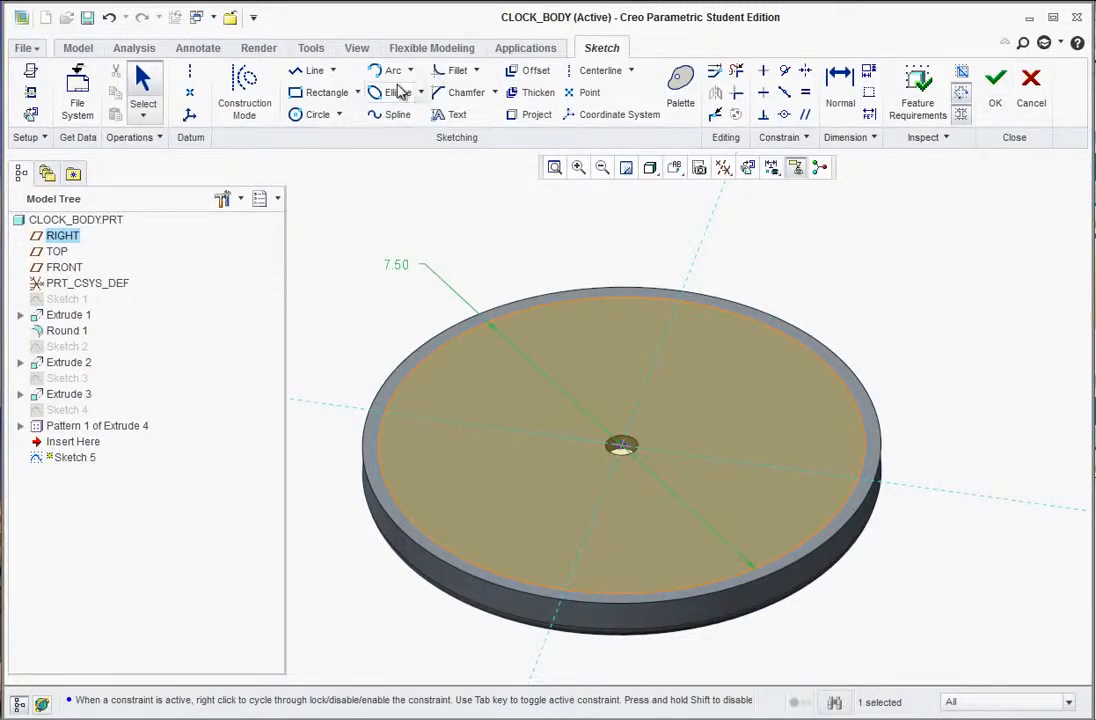
click(993, 88)
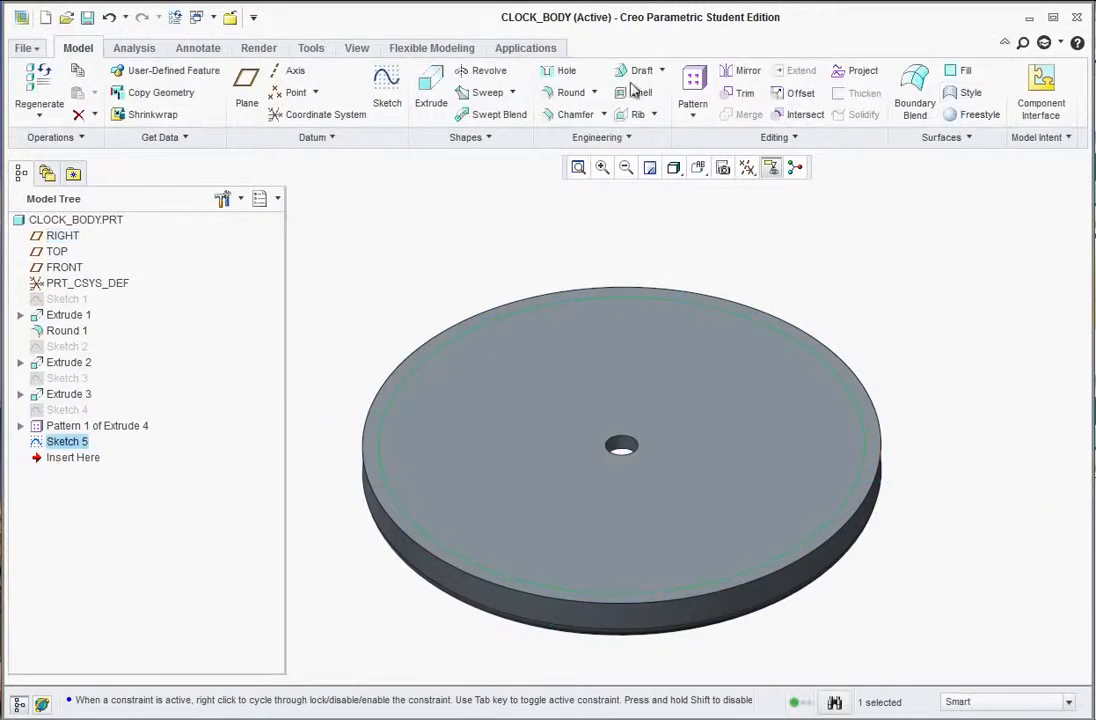
Extrude the 7.5 diameter circle as a material-removing cut 0.125 deep into the back of the disc
click(428, 88)
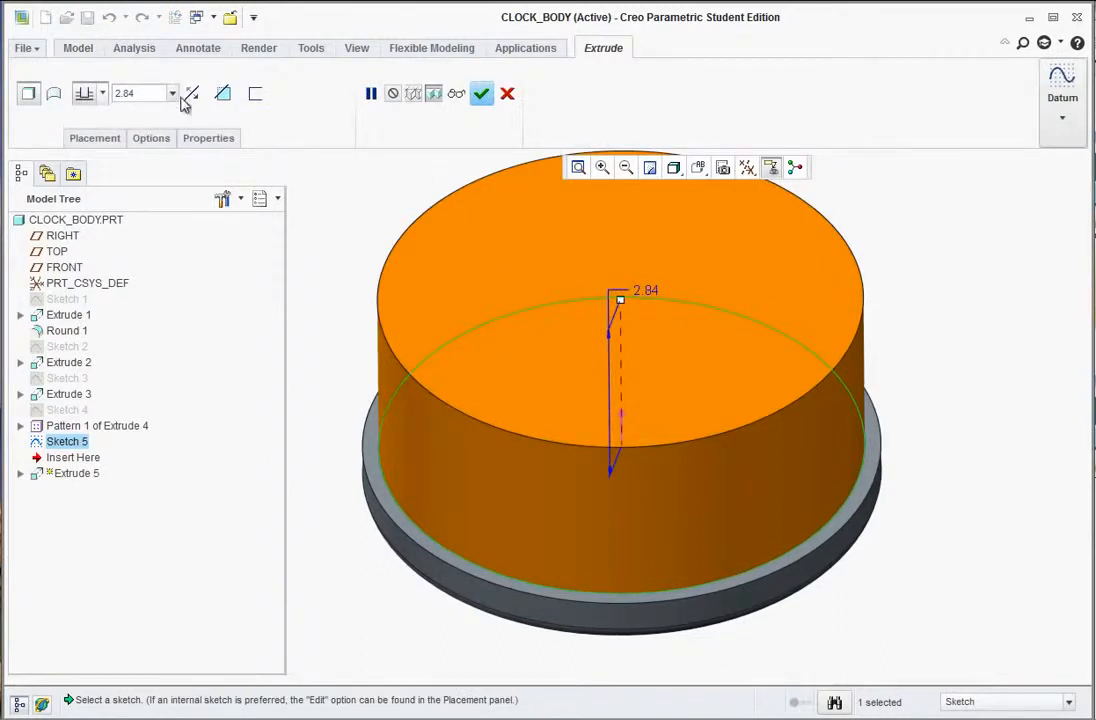
click(190, 95)
click(222, 95)
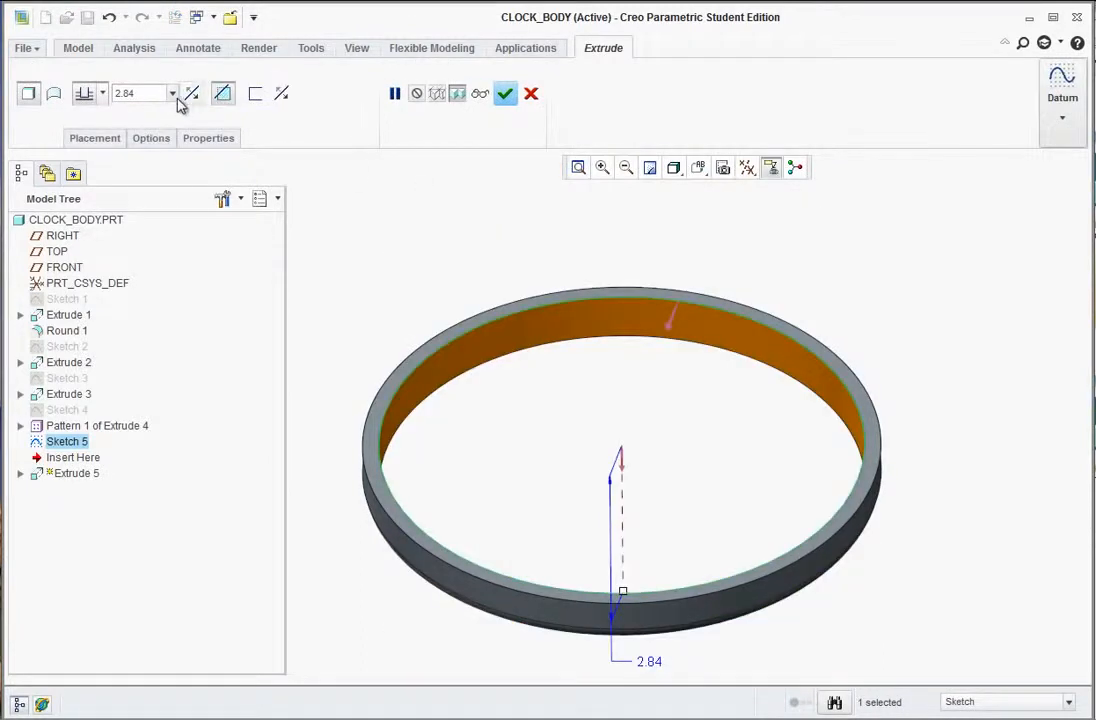
double_click(648, 661)
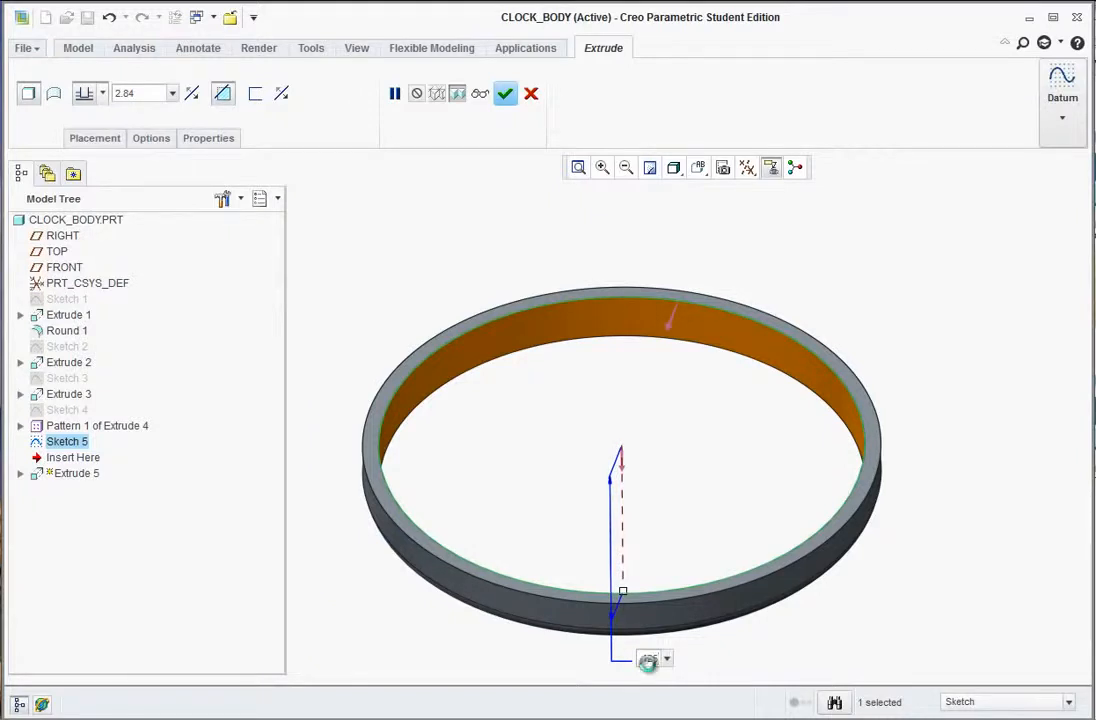
text(0.125)
key(Return)
click(505, 93)
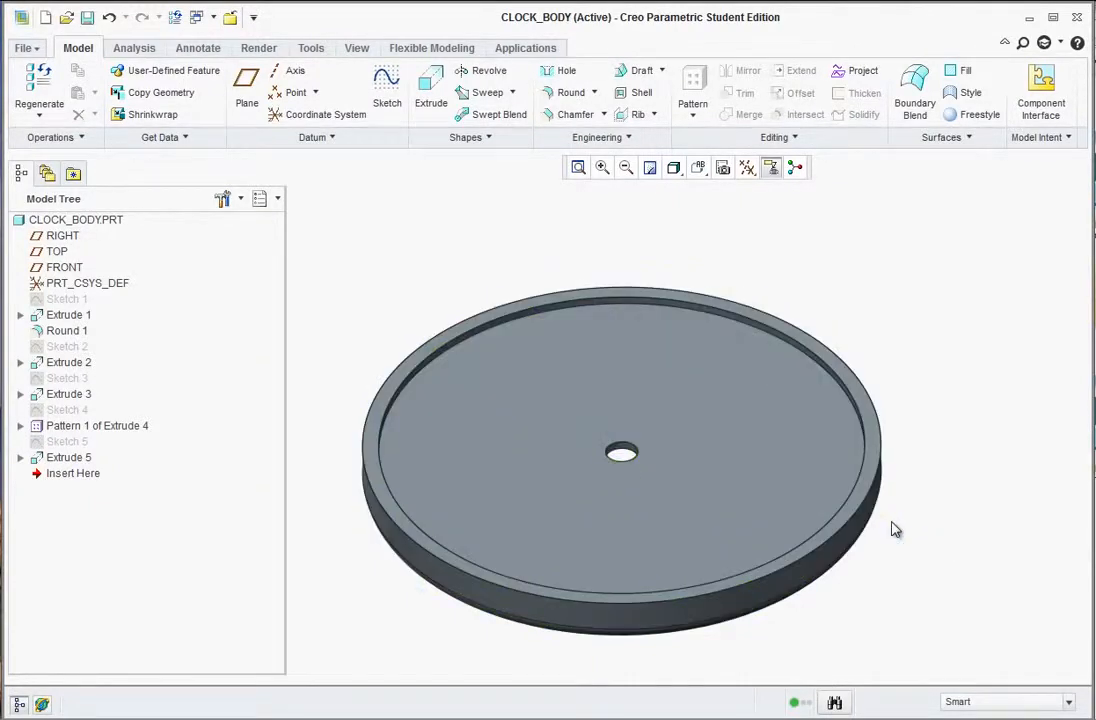
Look over the front and back of the disc, checking which feature forms the stepped recess on the front
middle_drag(895, 526, 560, 560)
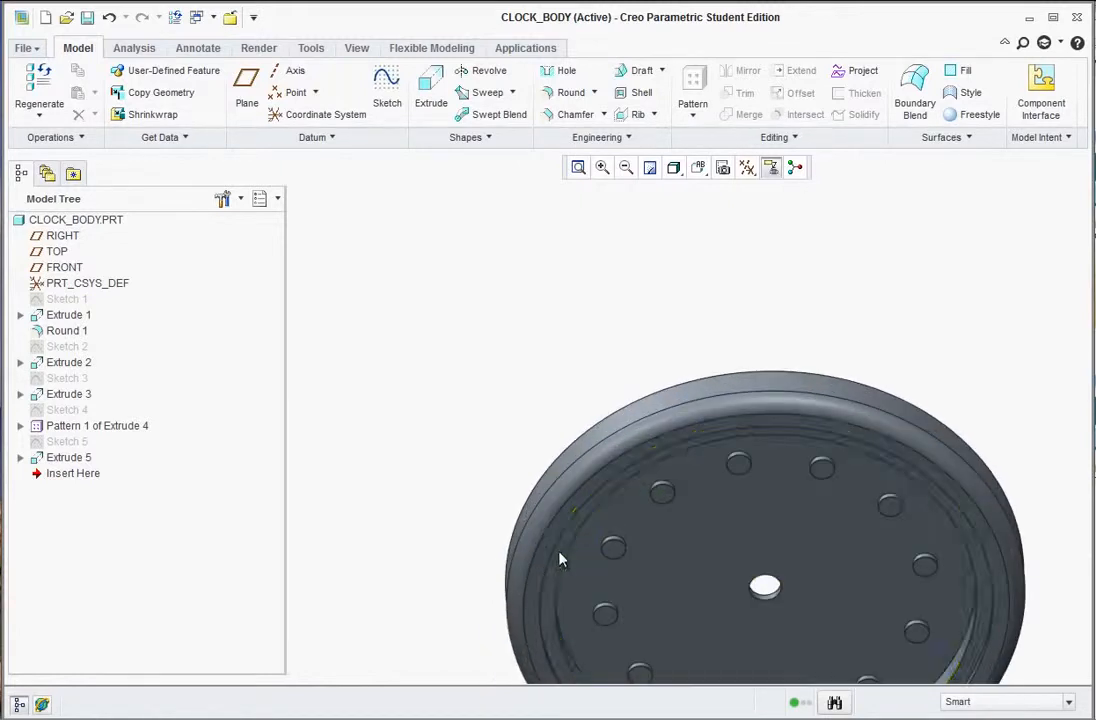
click(62, 362)
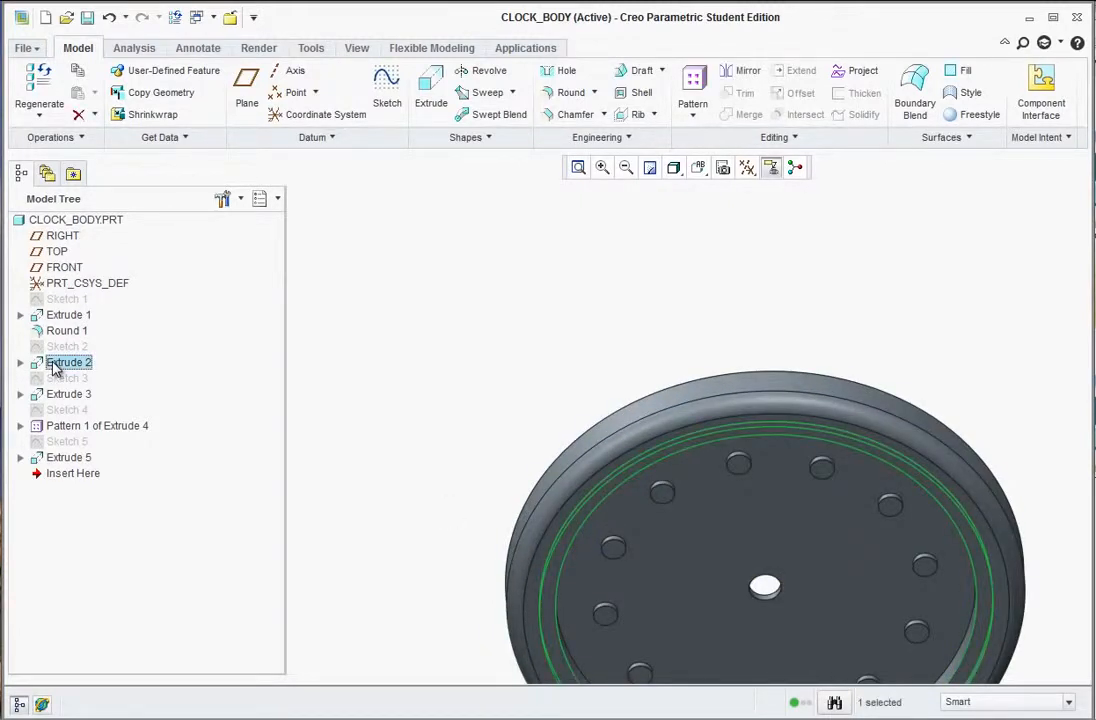
click(420, 415)
scroll(428, 413, up, 3)
scroll(645, 562, down, 2)
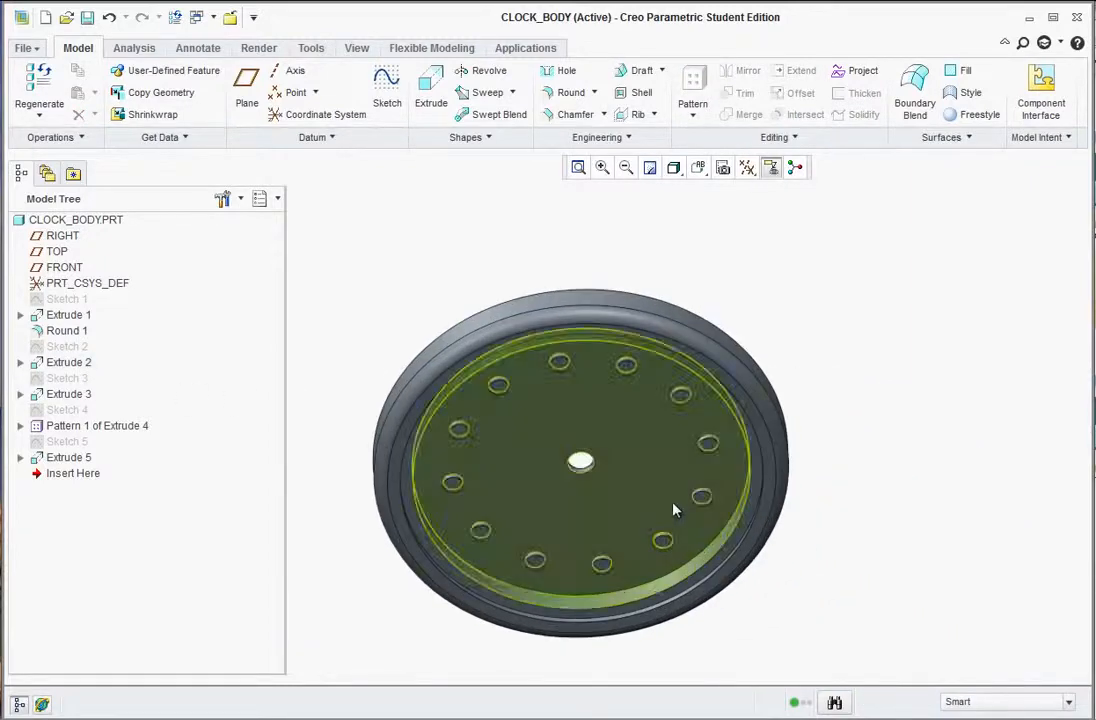
middle_drag(671, 499, 808, 380)
scroll(677, 455, up, 3)
scroll(621, 499, down, 4)
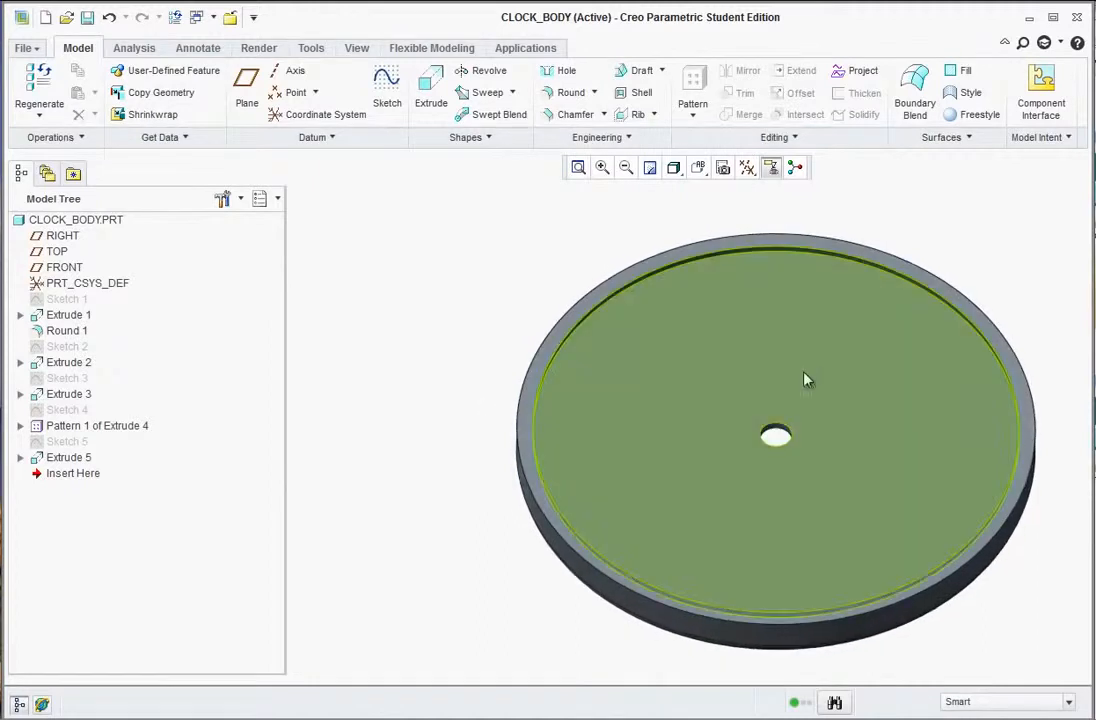
Start a sketch on the floor of the back recess
click(810, 349)
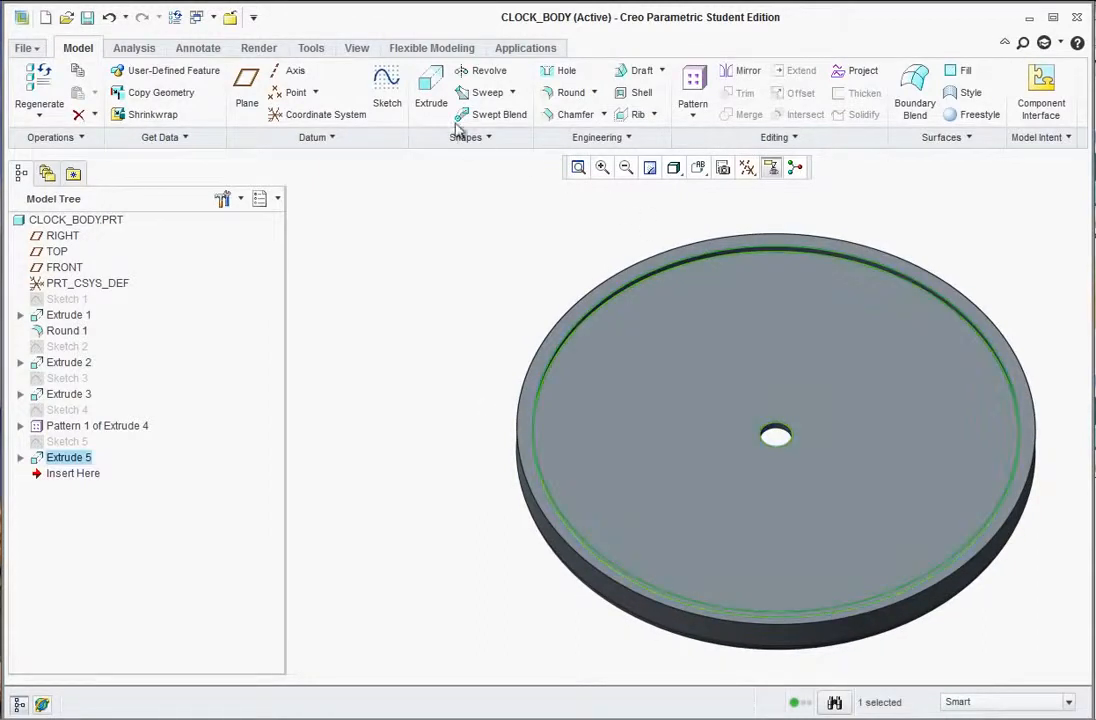
click(388, 86)
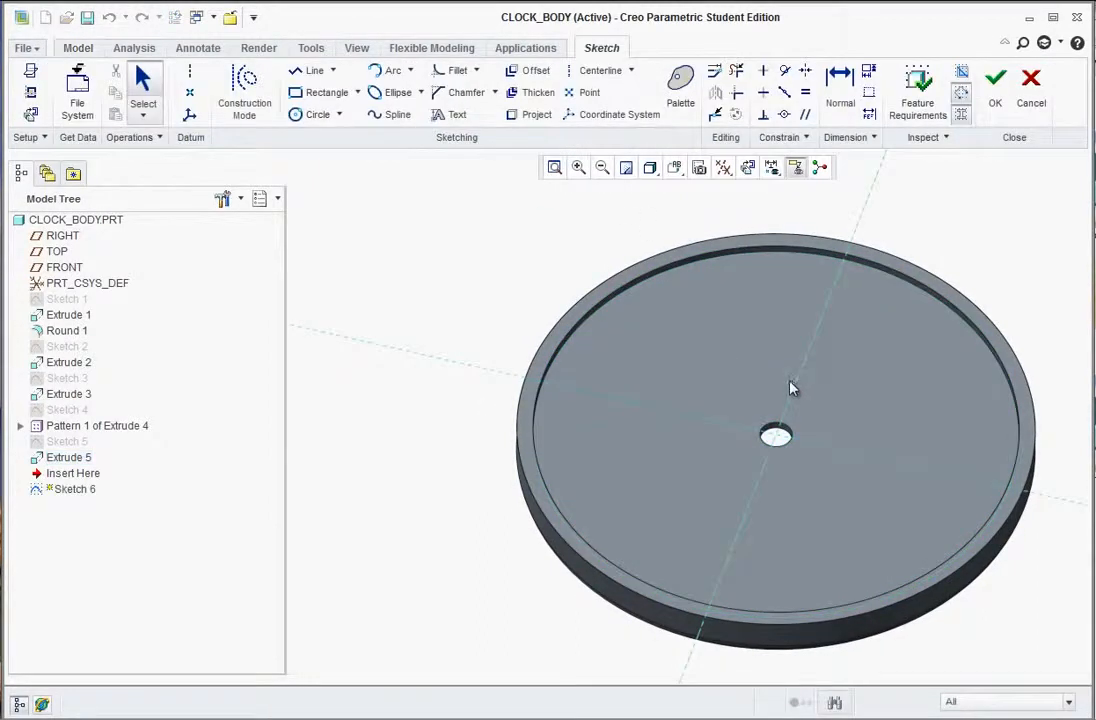
click(651, 168)
click(676, 168)
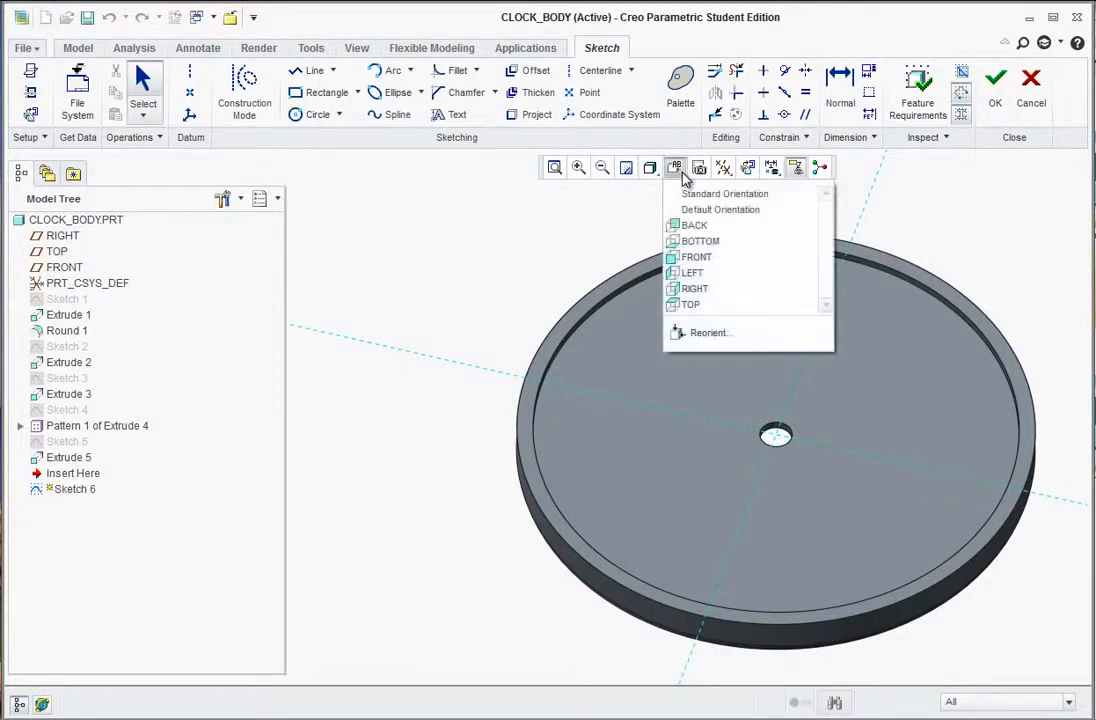
click(704, 244)
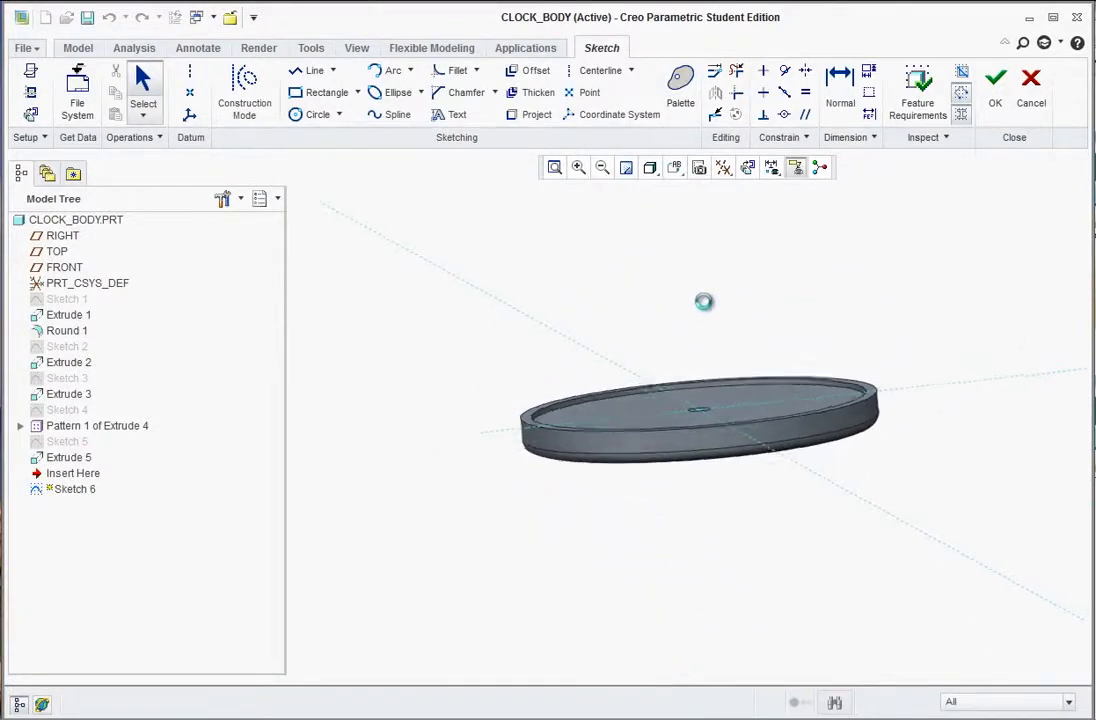
middle_drag(674, 315, 709, 350)
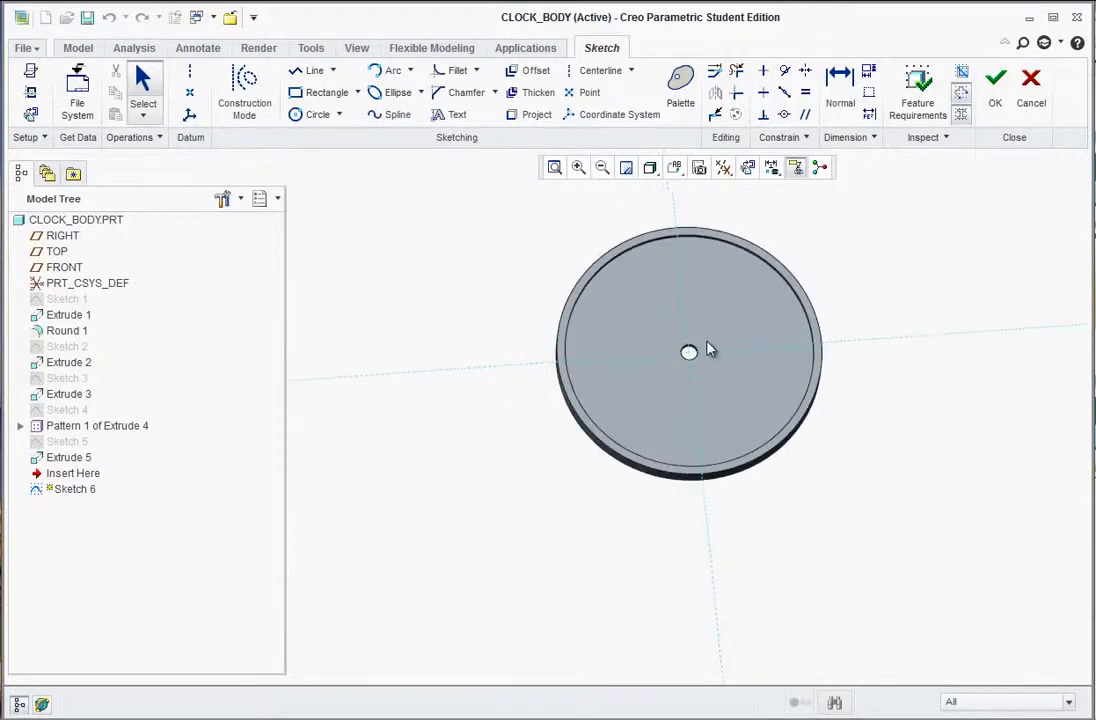
scroll(710, 290, up, 2)
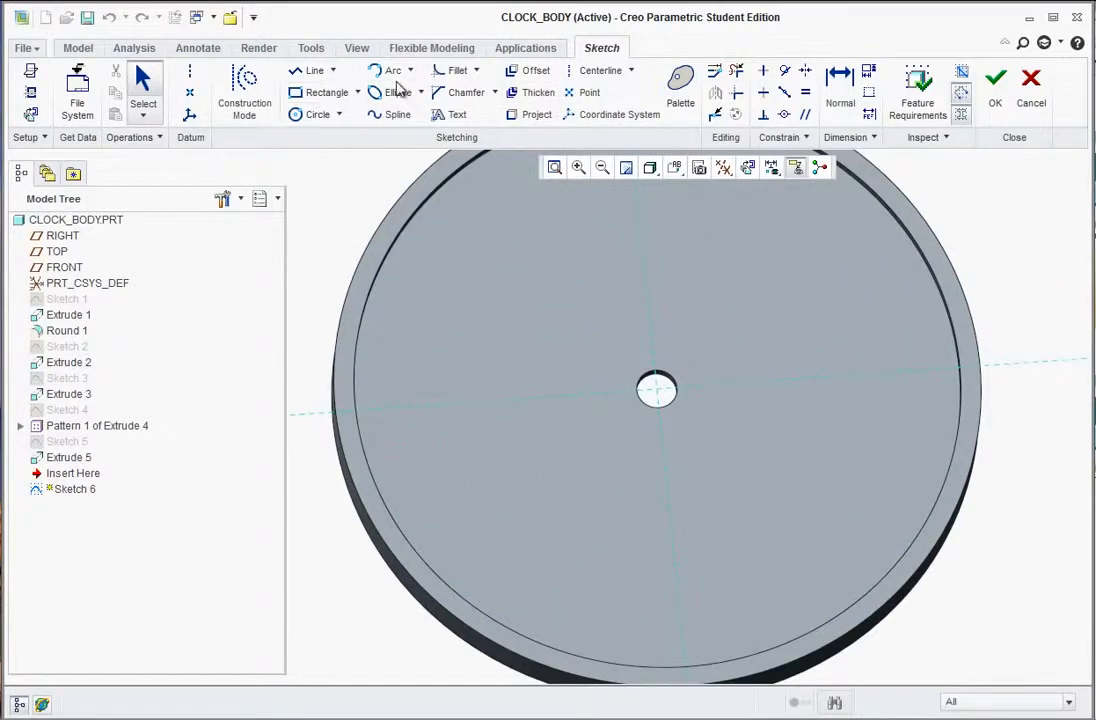
Add a vertical and a horizontal datum centerline through the center of the hole
click(192, 75)
click(657, 388)
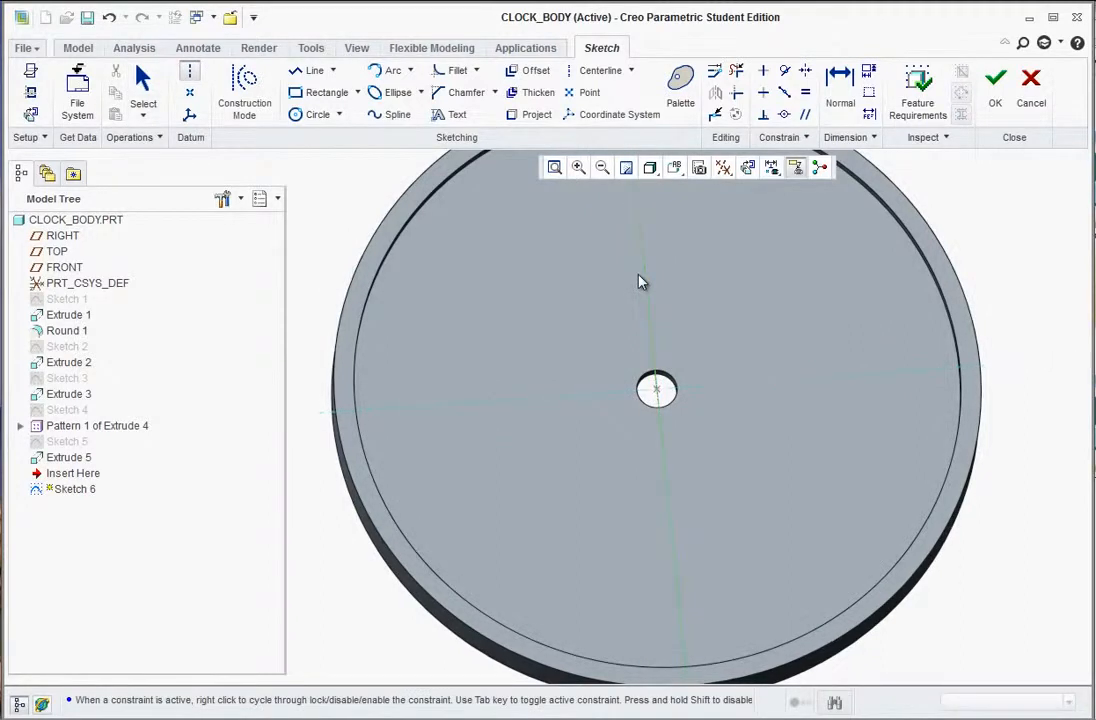
click(746, 384)
middle_click(815, 466)
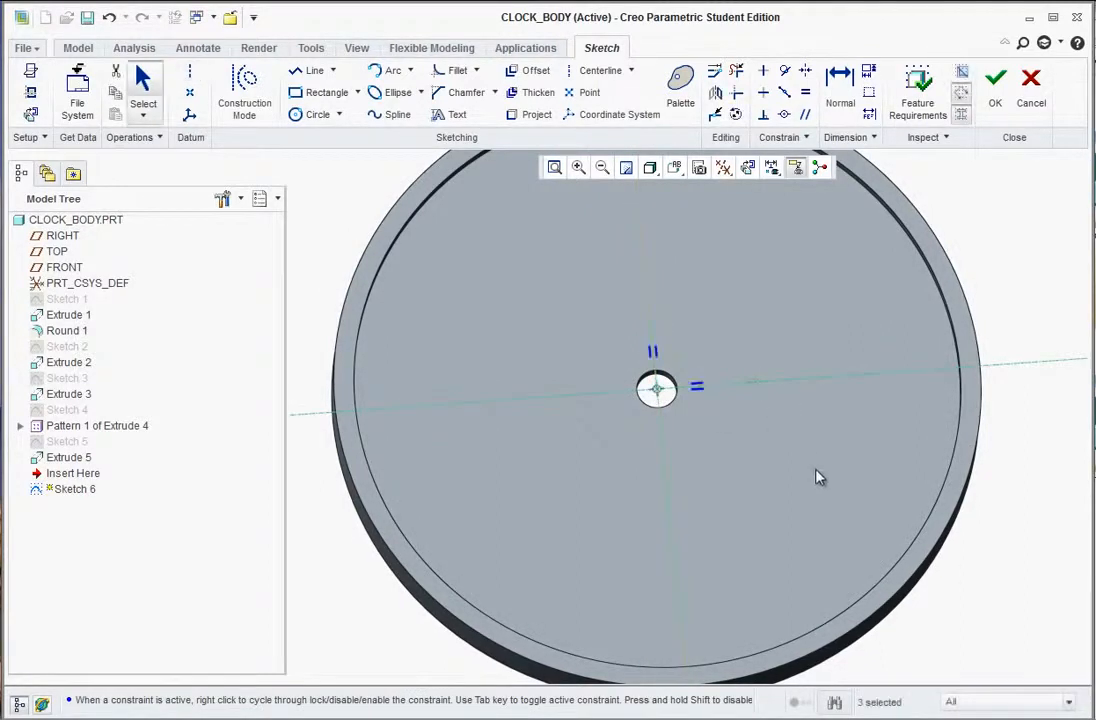
Sketch a small circle about 0.70 and 0.78 from the two centerlines and set its diameter to 0.25
click(305, 115)
click(706, 326)
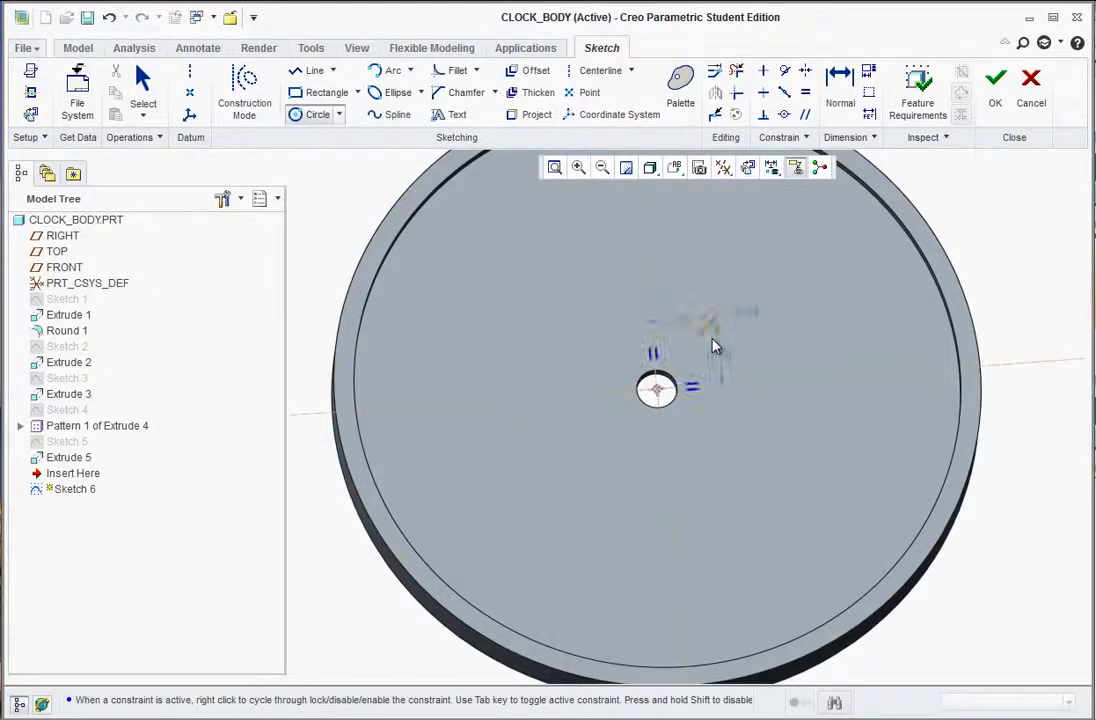
click(716, 330)
middle_click(773, 328)
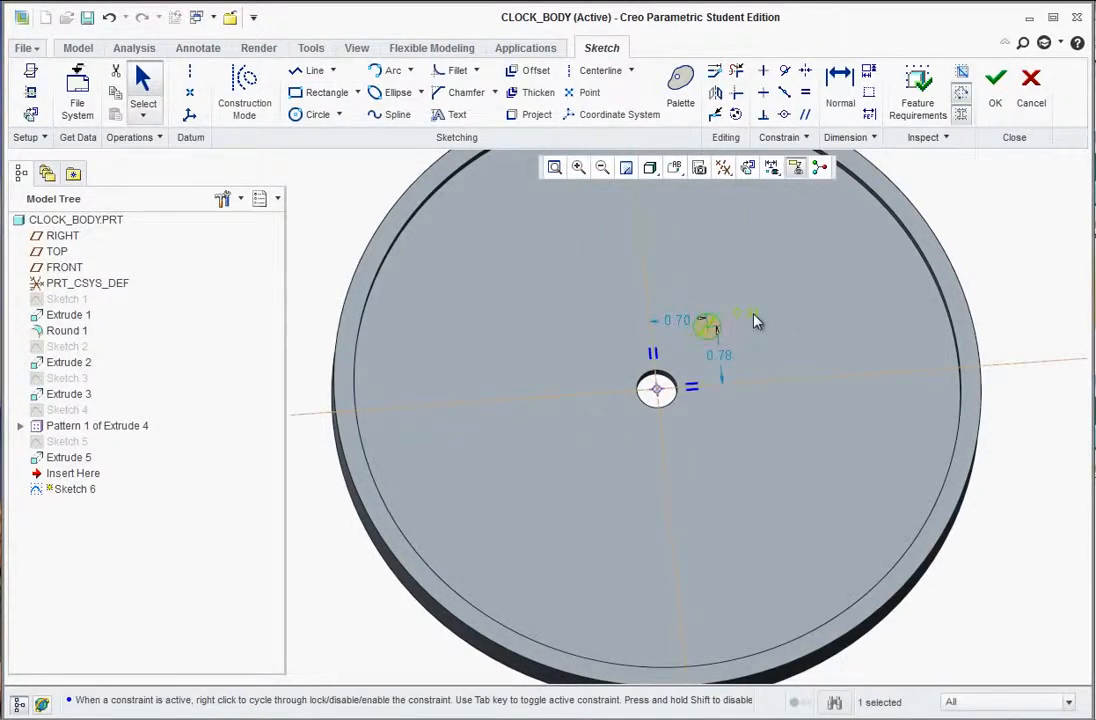
double_click(753, 314)
text(.25)
key(Return)
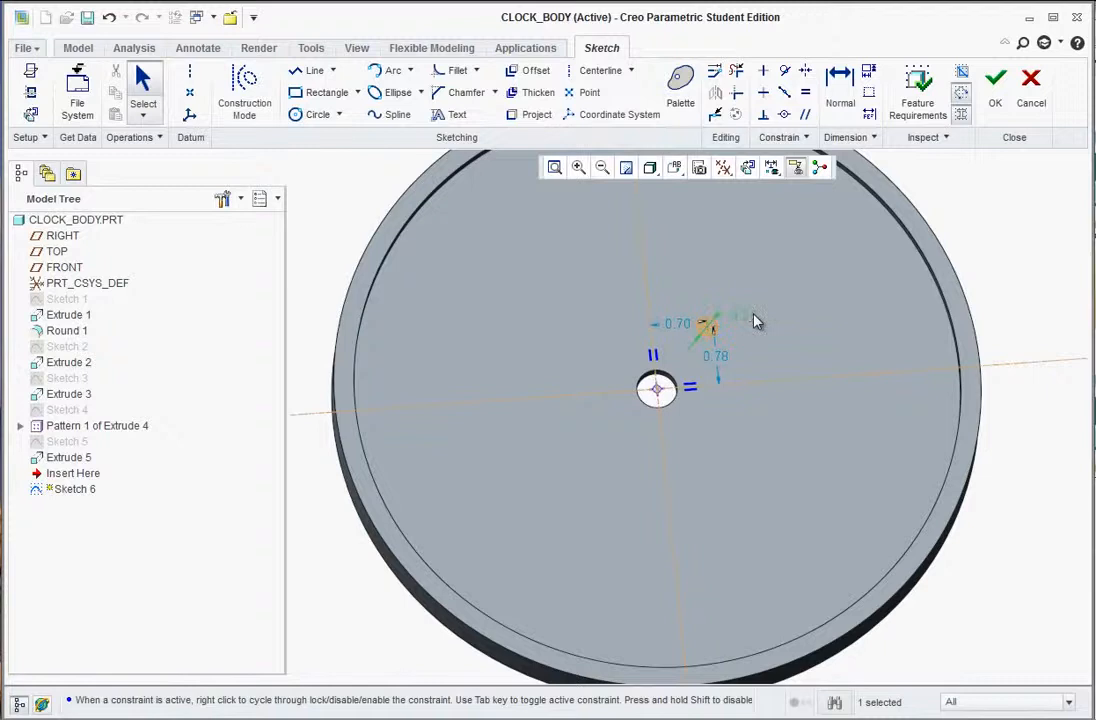
Set the small circle's horizontal and vertical distances from the centerlines to 1 each and finish the sketch
double_click(717, 356)
text(1)
key(Return)
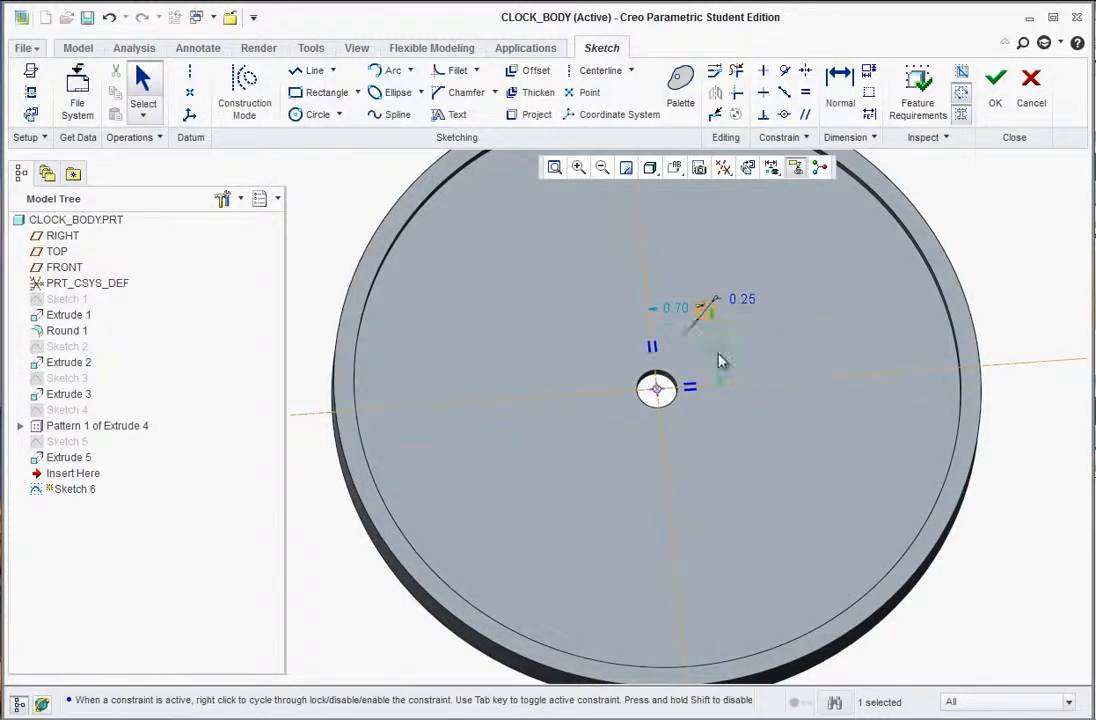
double_click(673, 320)
text(1)
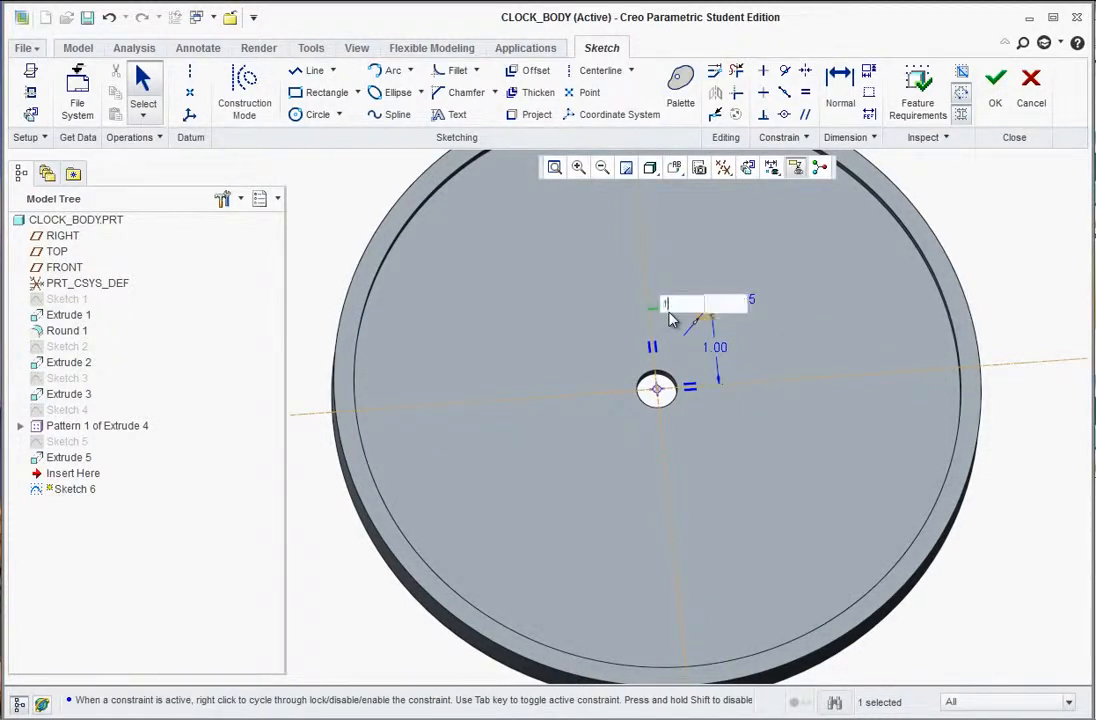
key(Return)
click(840, 373)
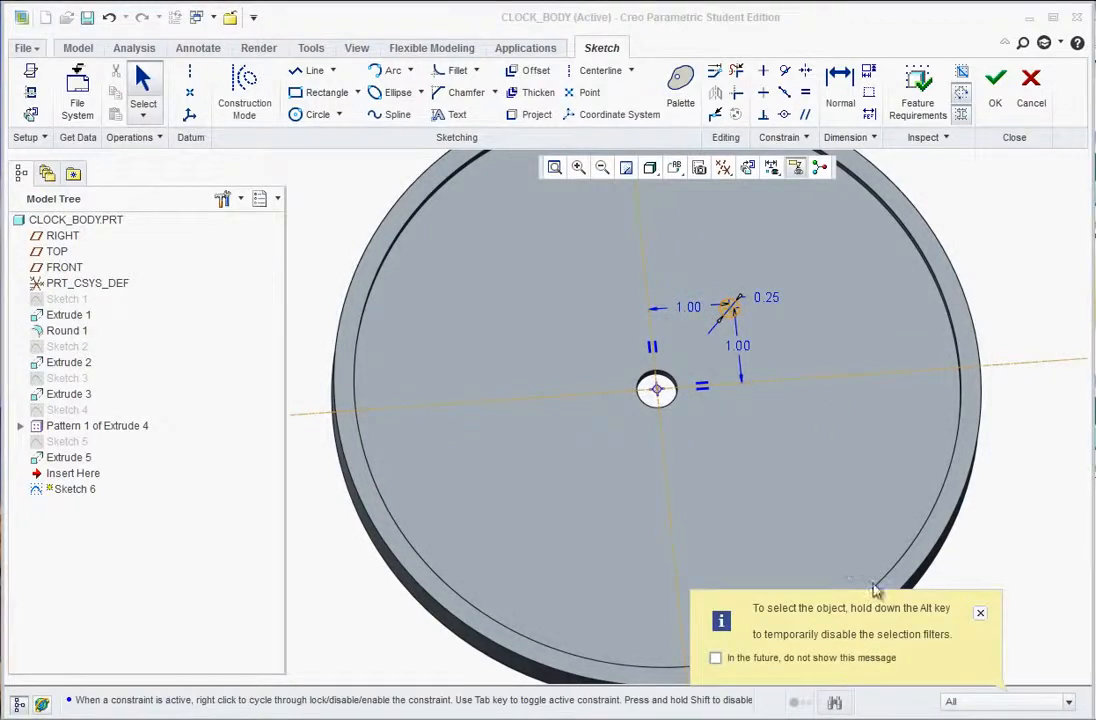
click(980, 612)
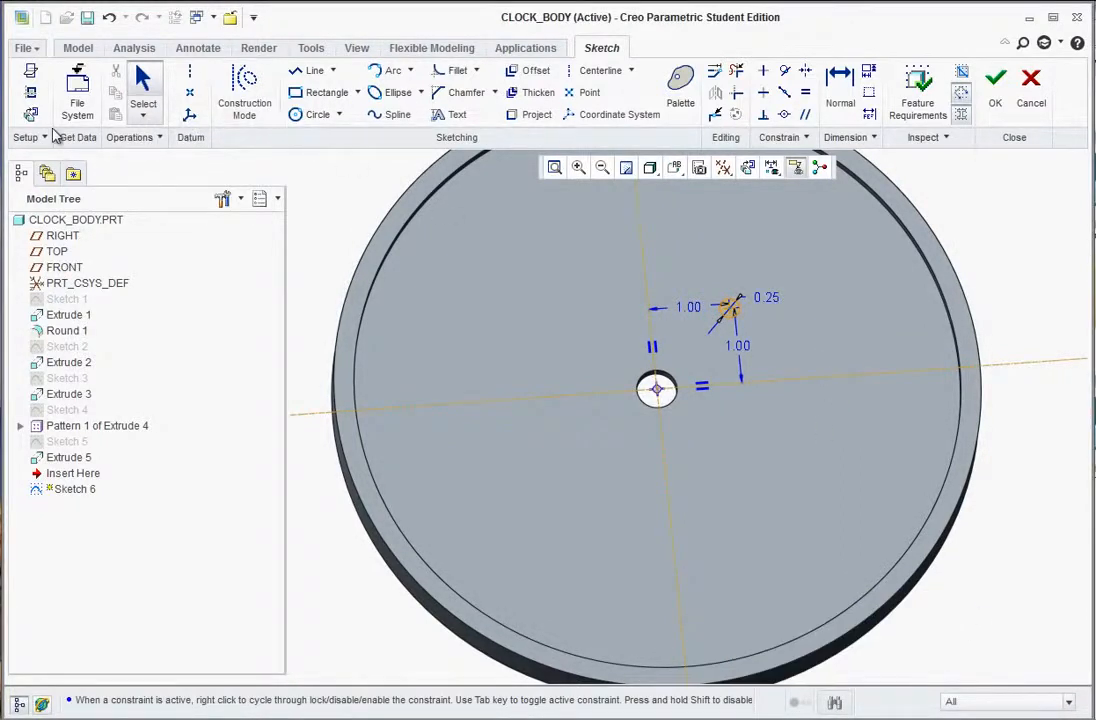
click(997, 85)
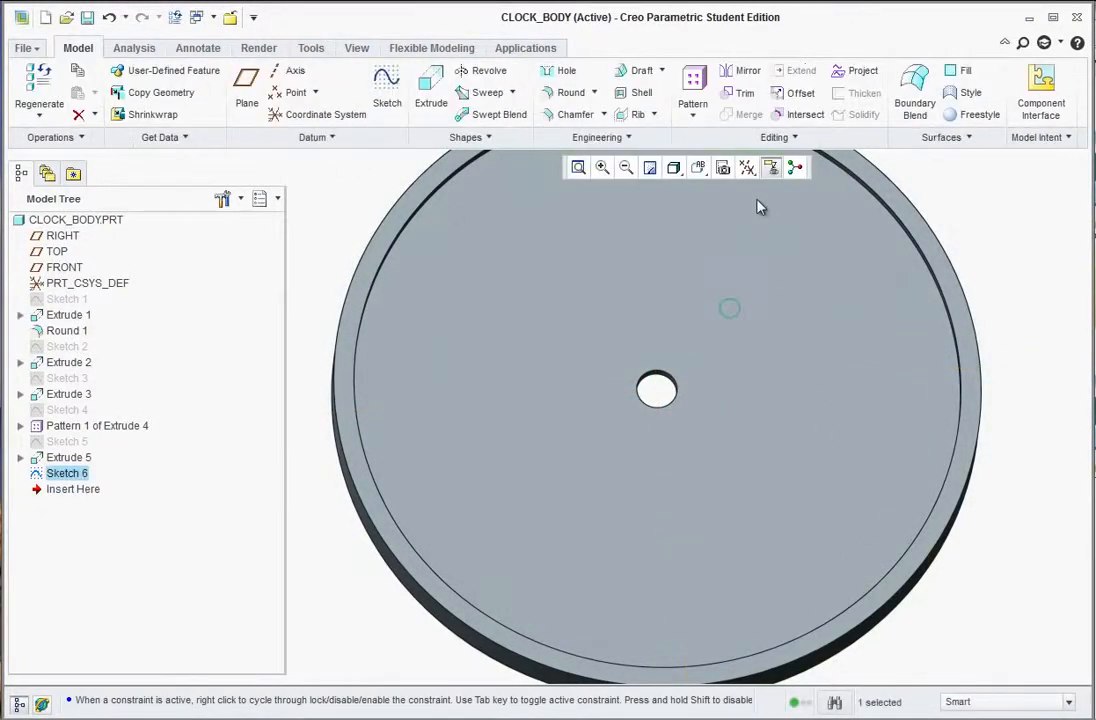
Extrude the small circle 0.25 outward from the recess floor as a solid round peg
click(432, 88)
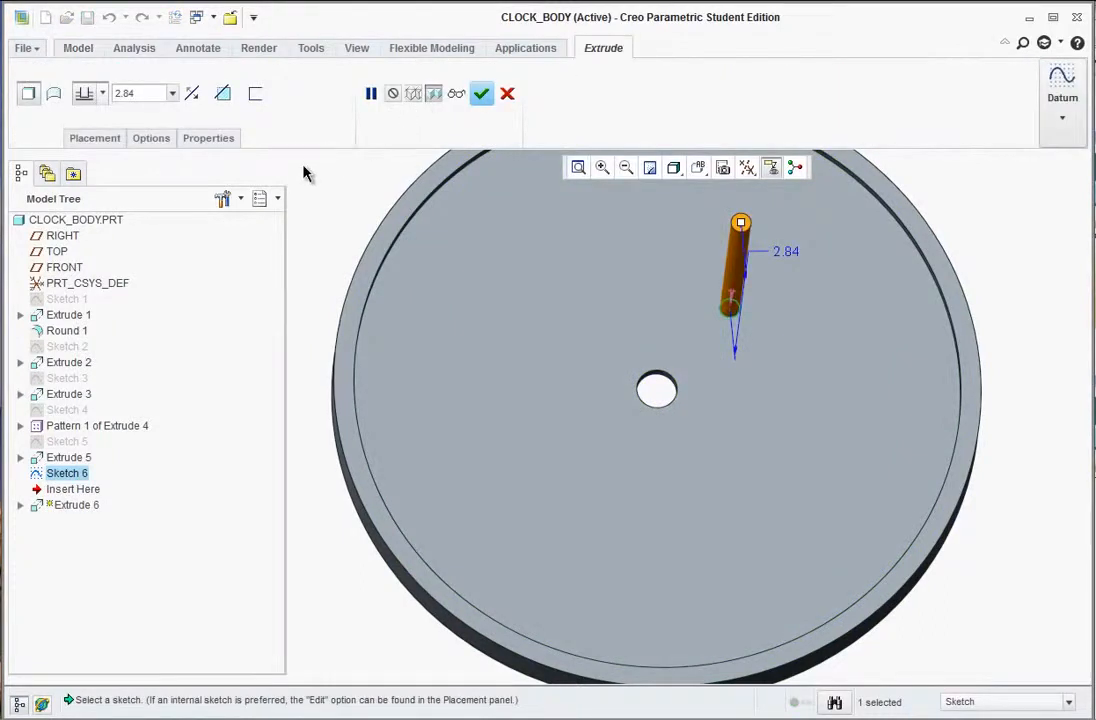
double_click(156, 96)
key(Return)
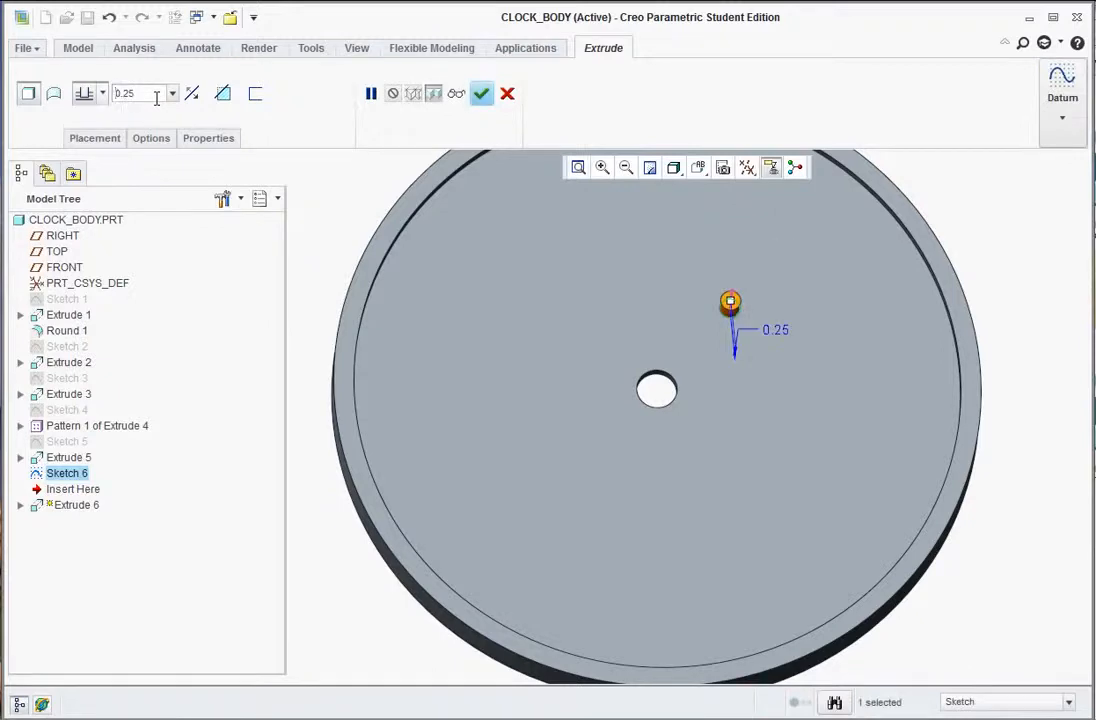
click(481, 93)
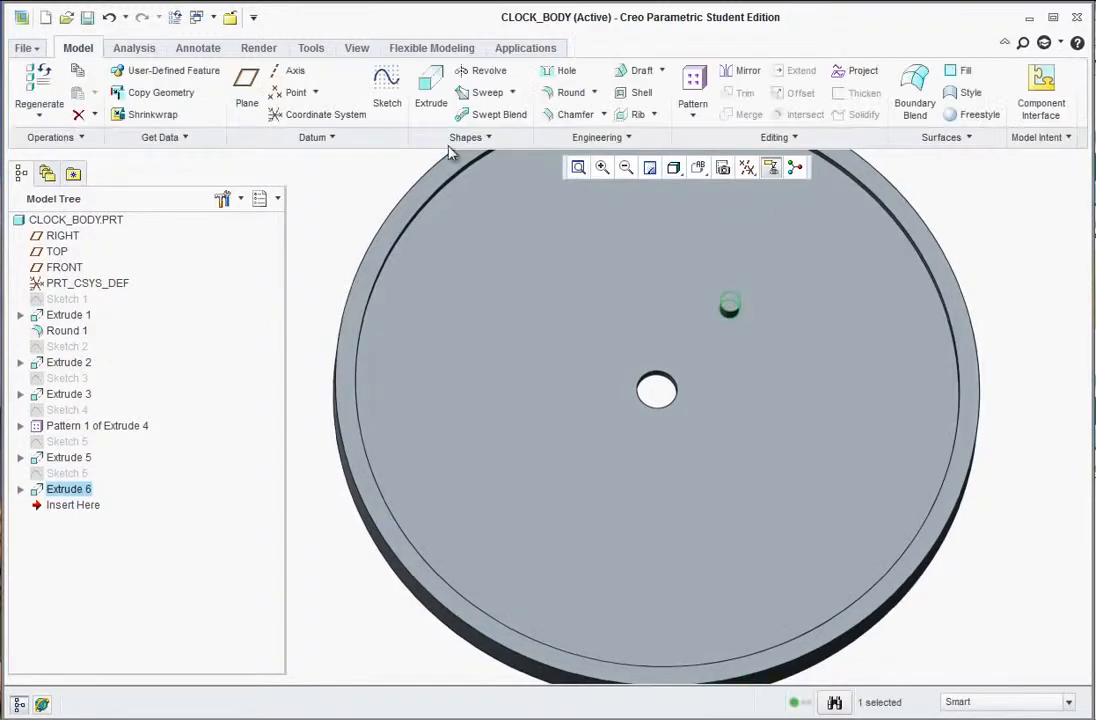
Mirror the round peg on the recess floor about the RIGHT datum plane
mouse_move(586, 437)
middle_down()
mouse_move(599, 396)
mouse_move(612, 430)
mouse_move(595, 406)
middle_up()
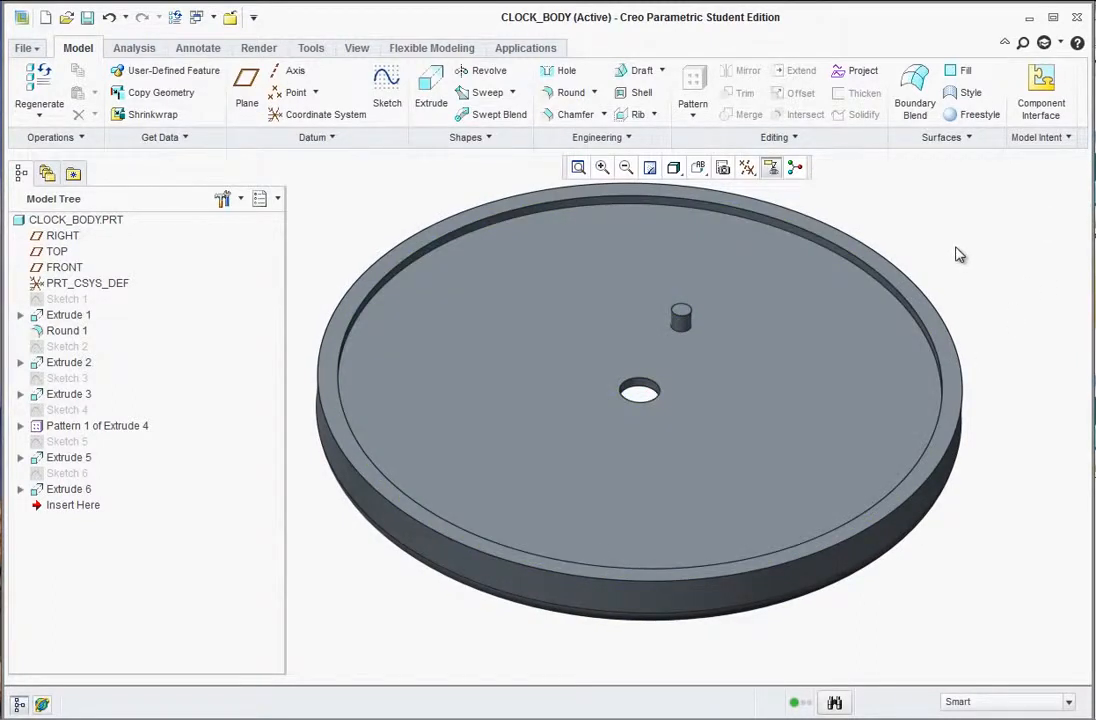
click(680, 330)
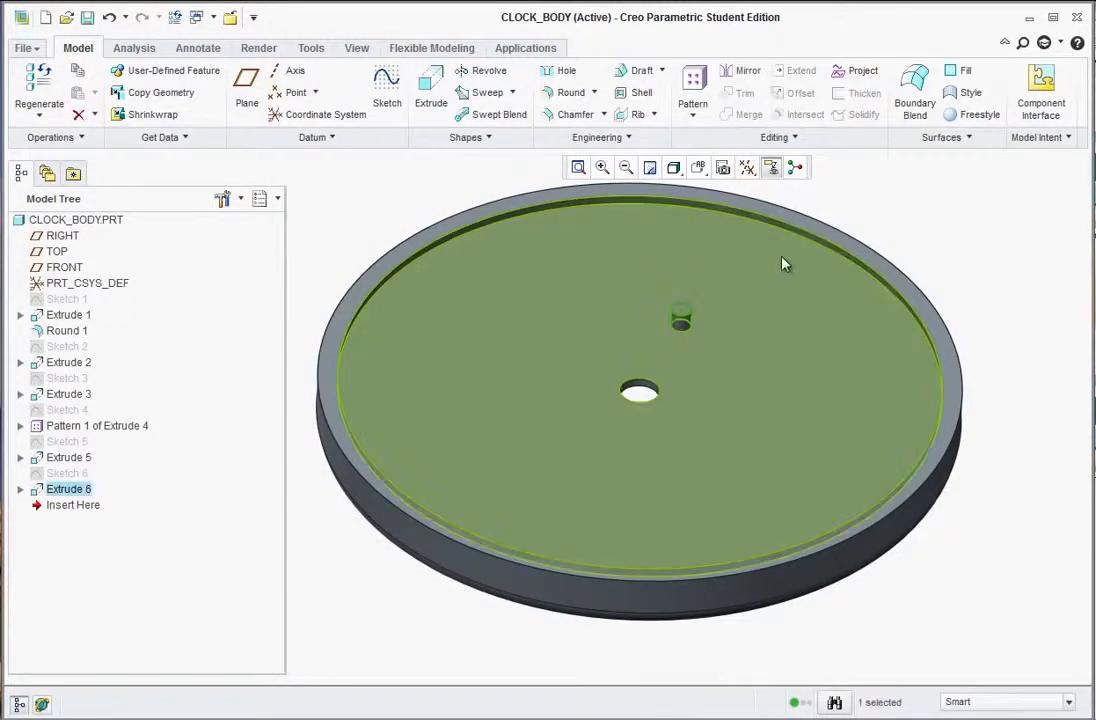
click(741, 72)
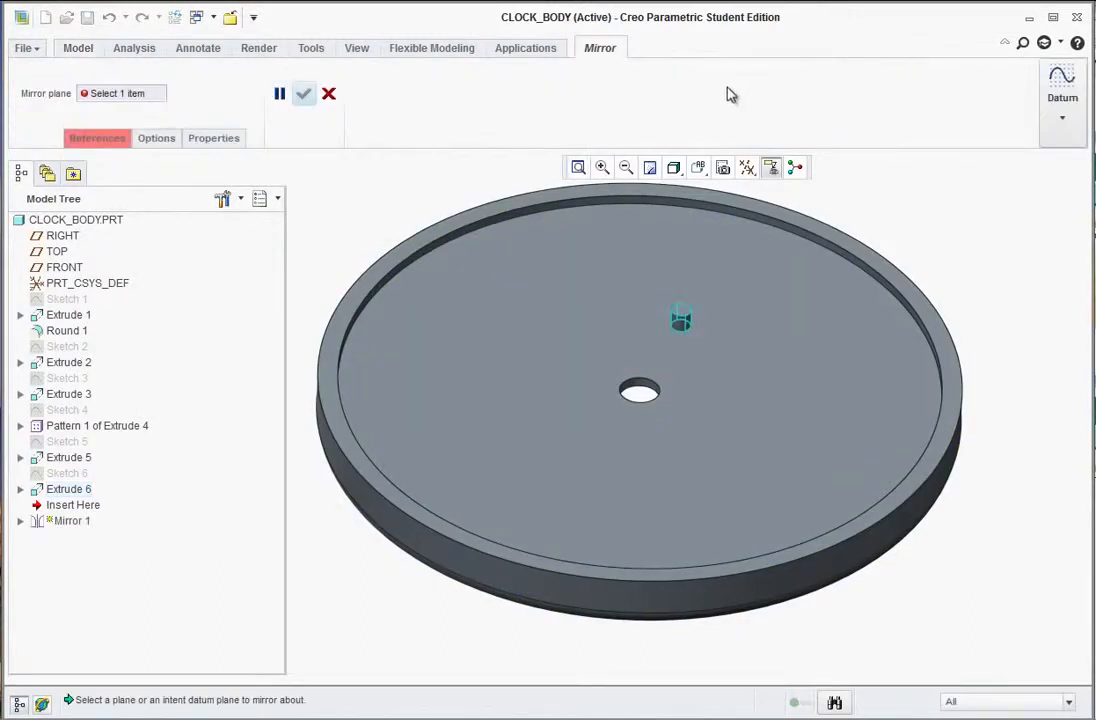
click(60, 240)
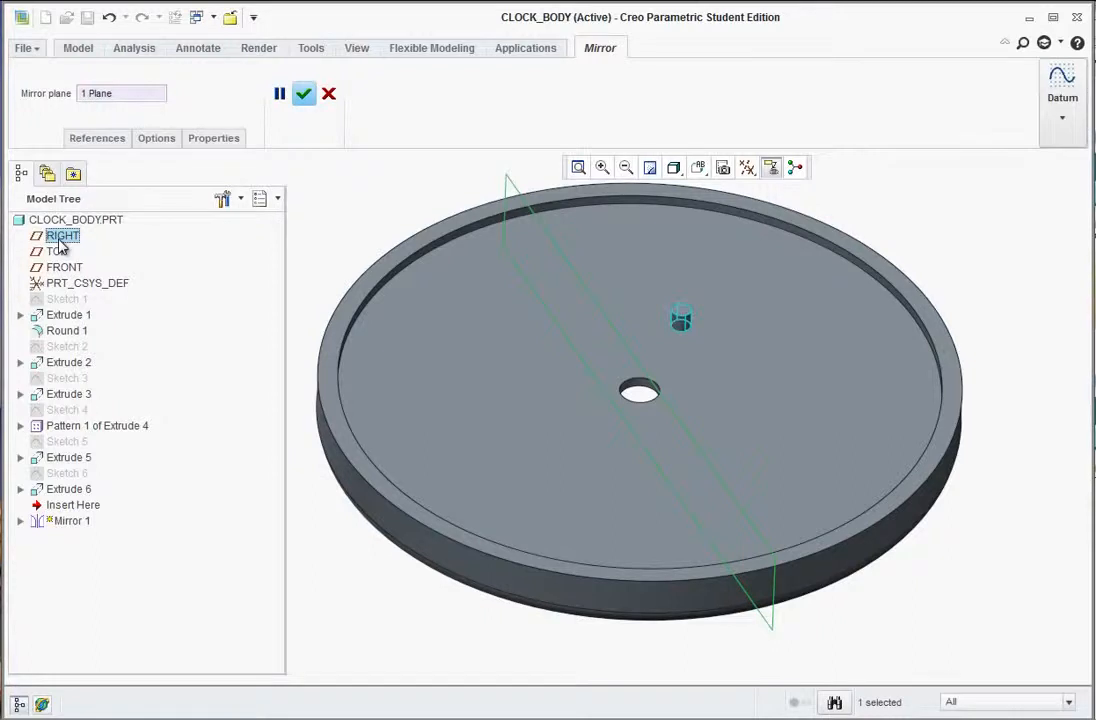
click(304, 94)
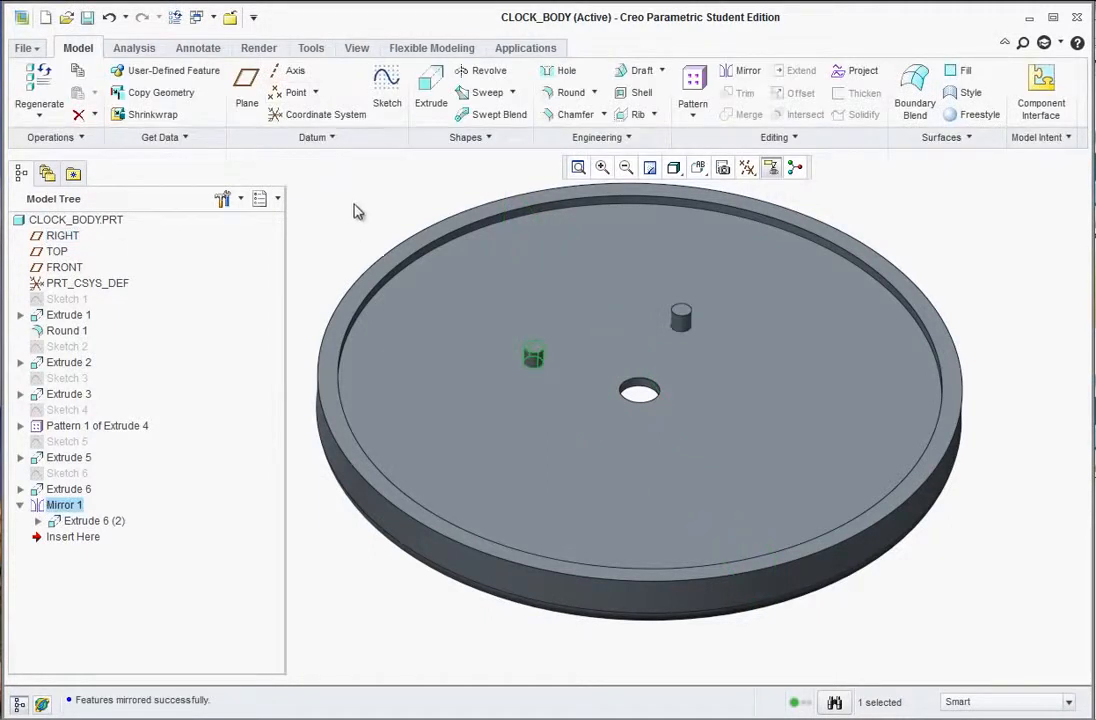
click(534, 360)
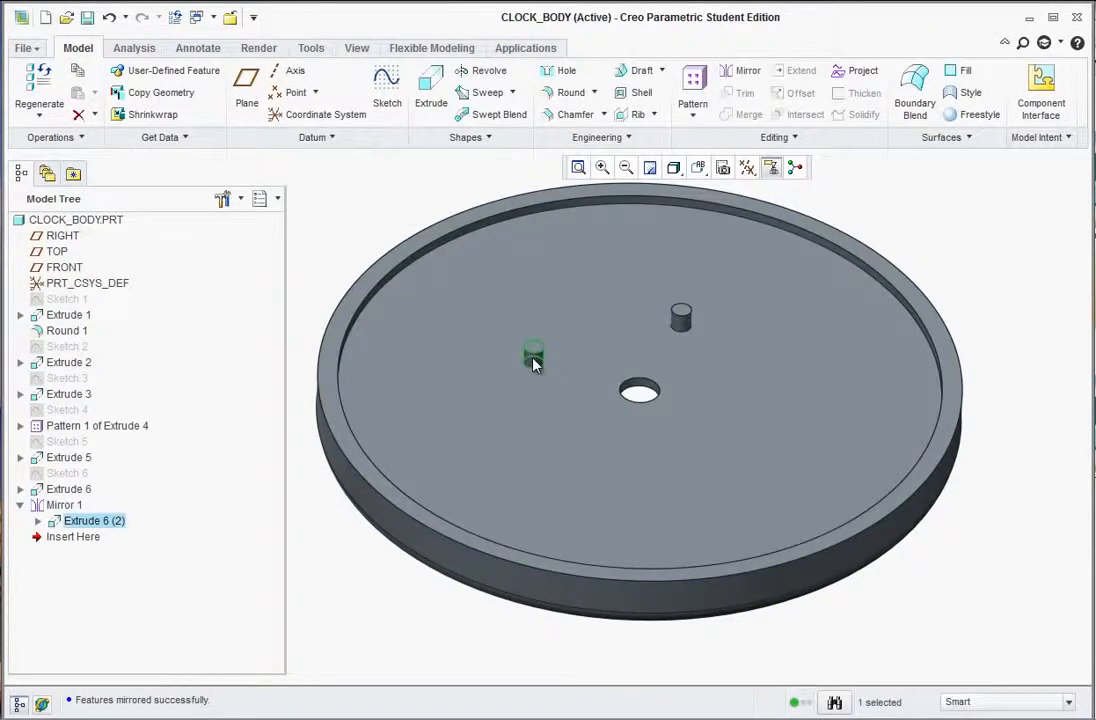
ctrl+click(683, 320)
click(447, 224)
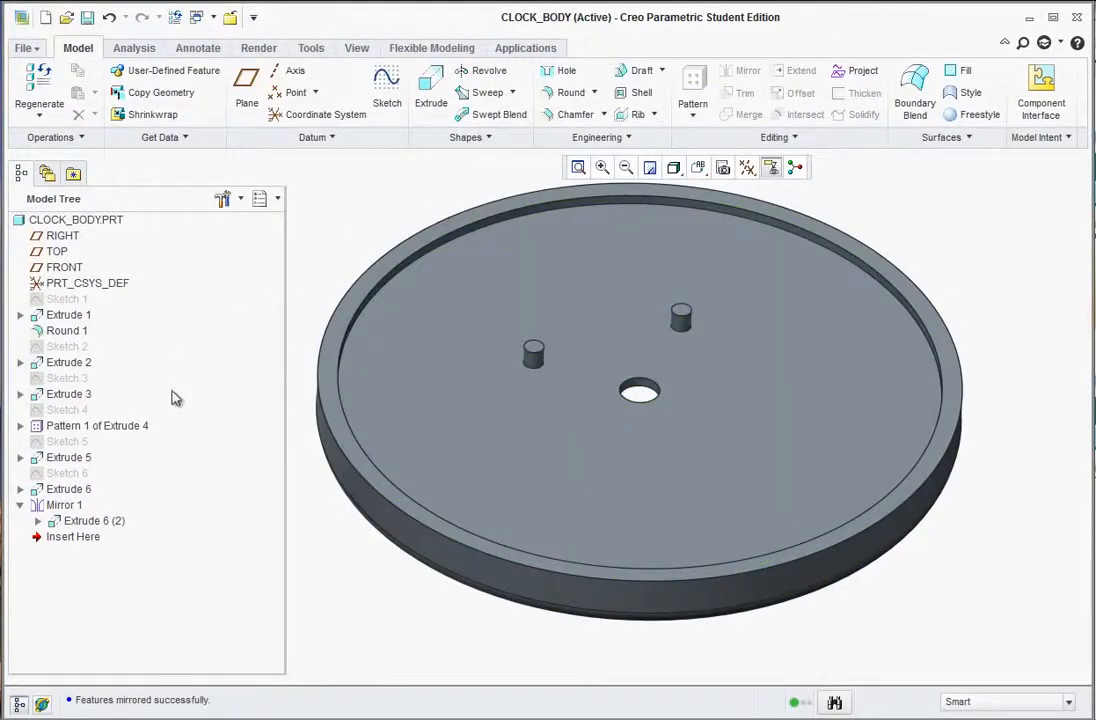
click(64, 505)
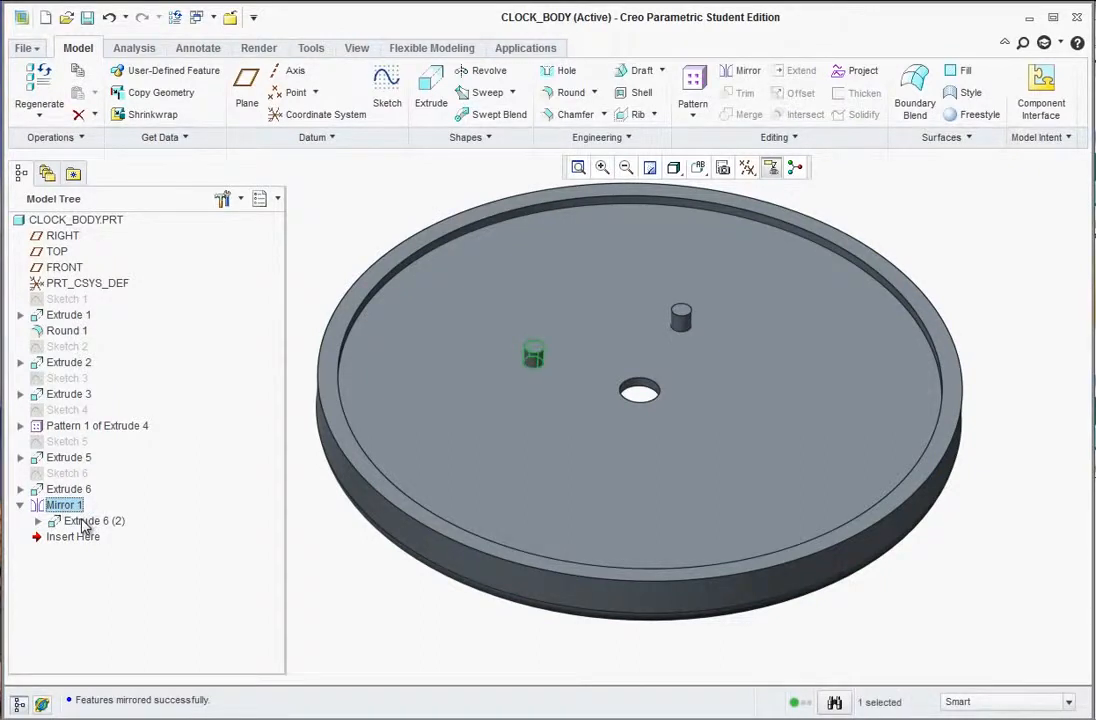
click(693, 92)
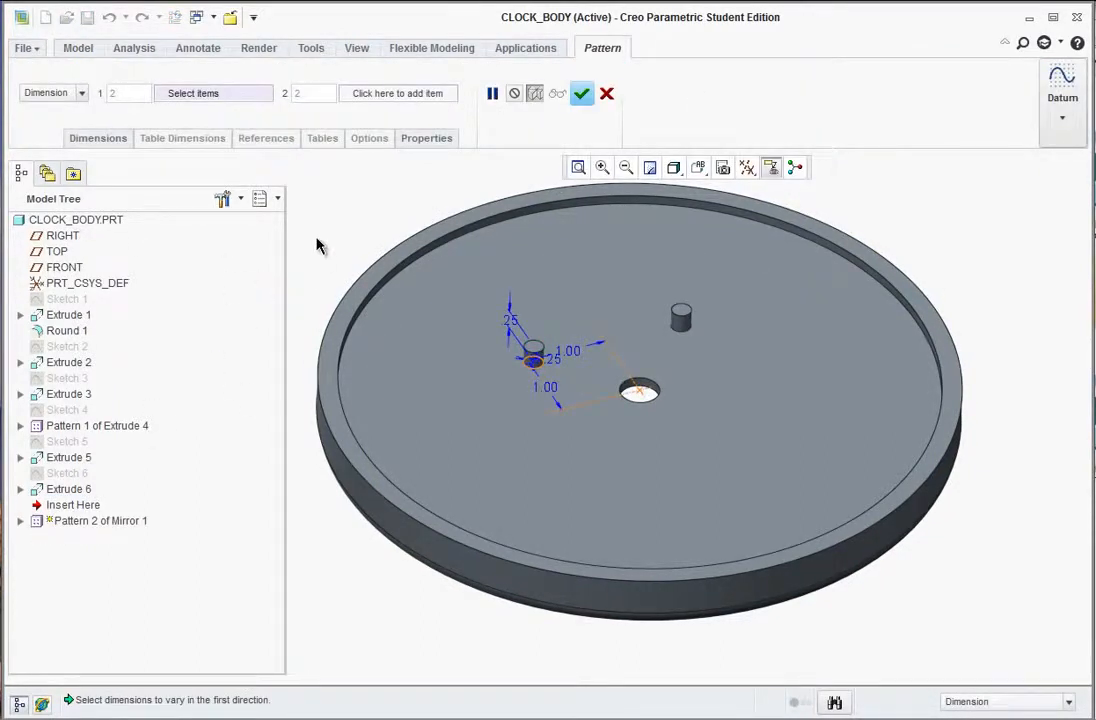
click(606, 93)
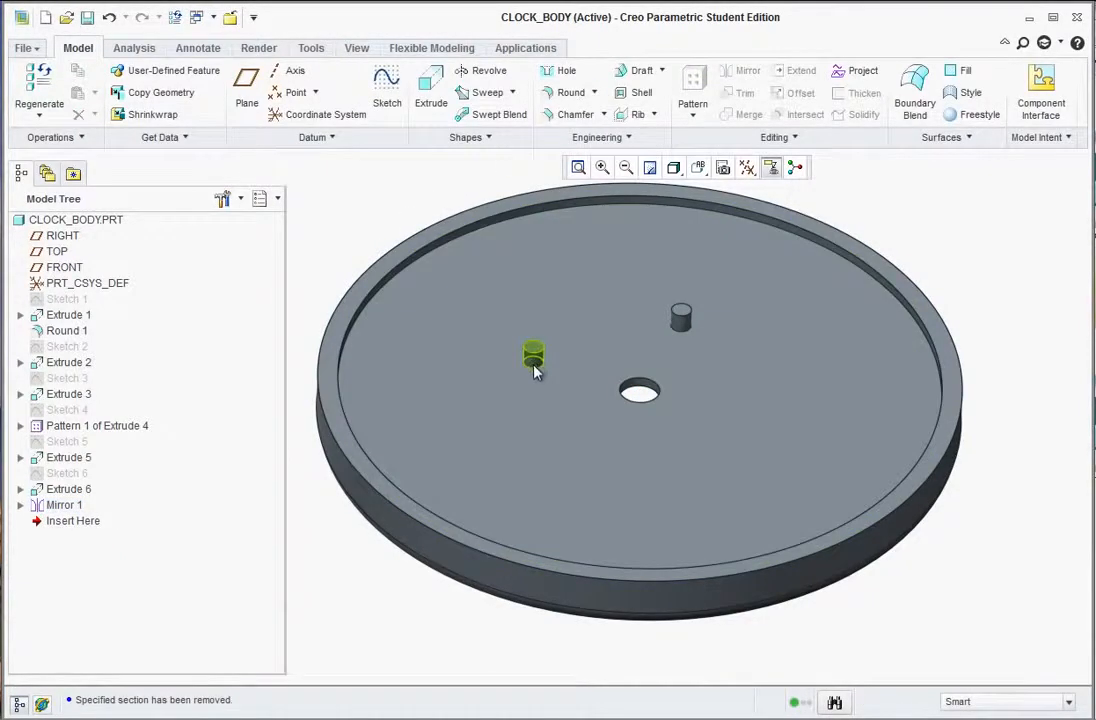
Mirror the mirrored copy of the peg about the TOP datum plane to add a third peg
click(592, 320)
click(729, 84)
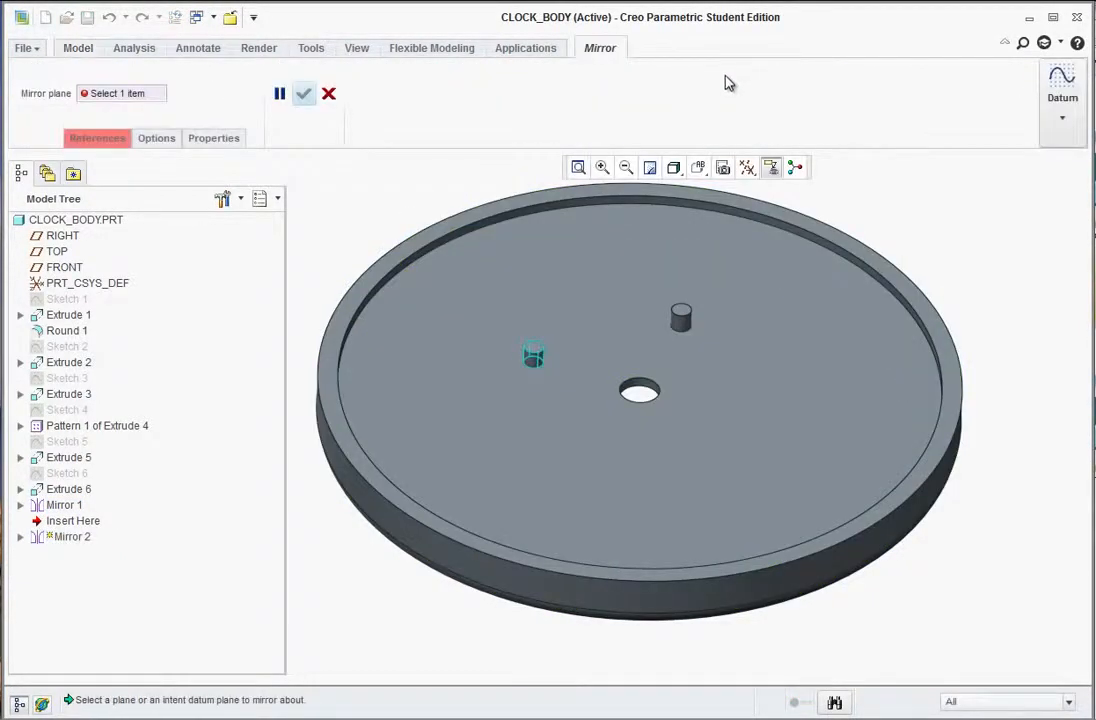
click(57, 253)
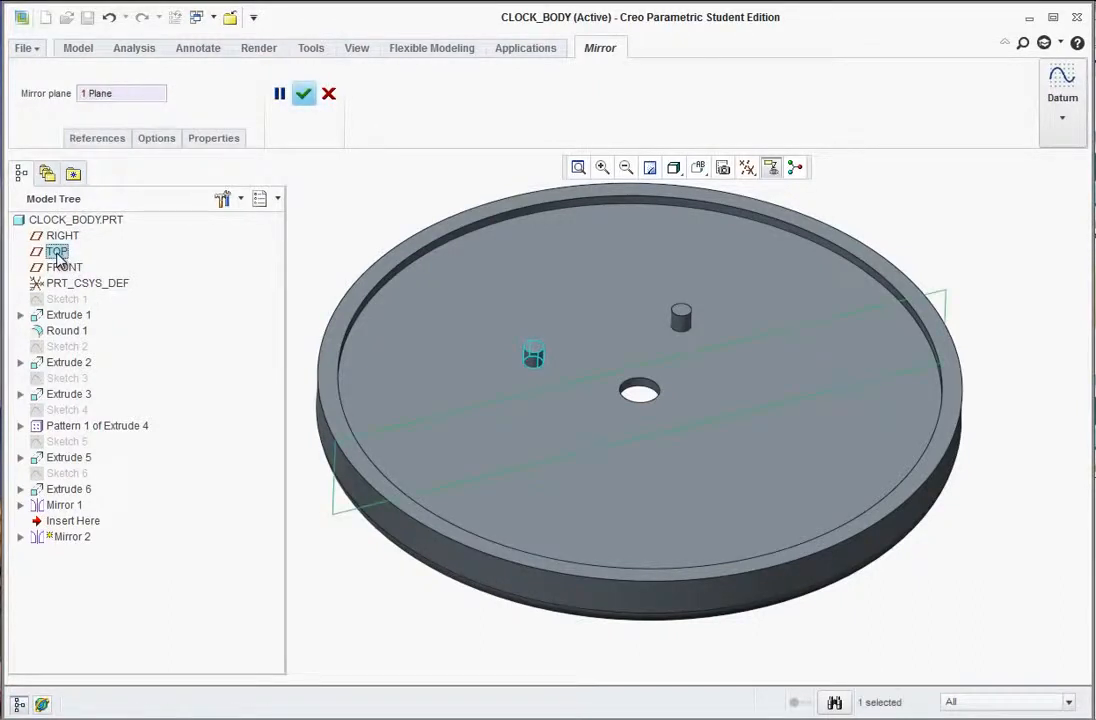
click(304, 95)
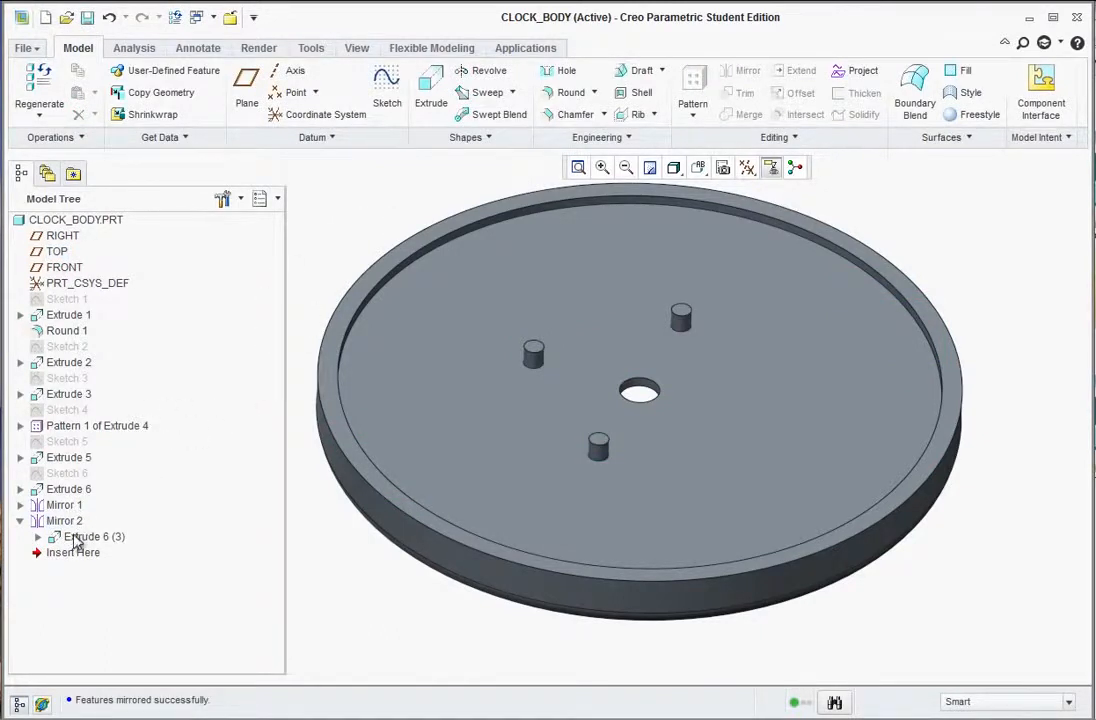
Mirror the original extruded peg about the TOP datum plane to complete the set of four pegs
click(65, 490)
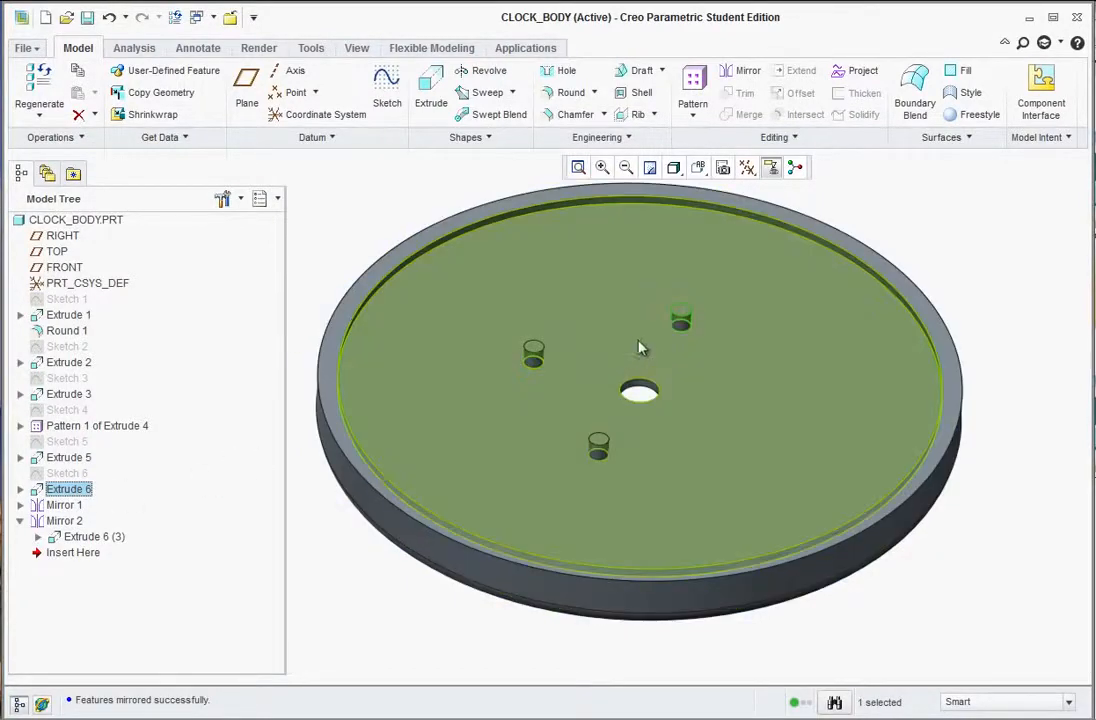
click(745, 75)
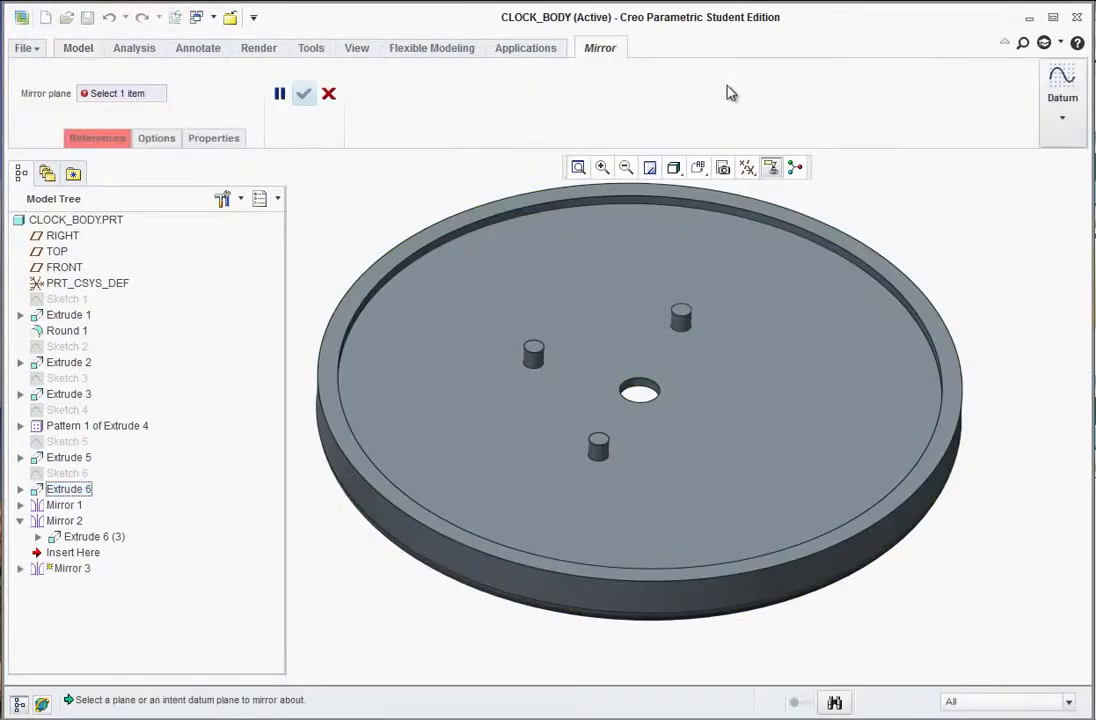
click(57, 252)
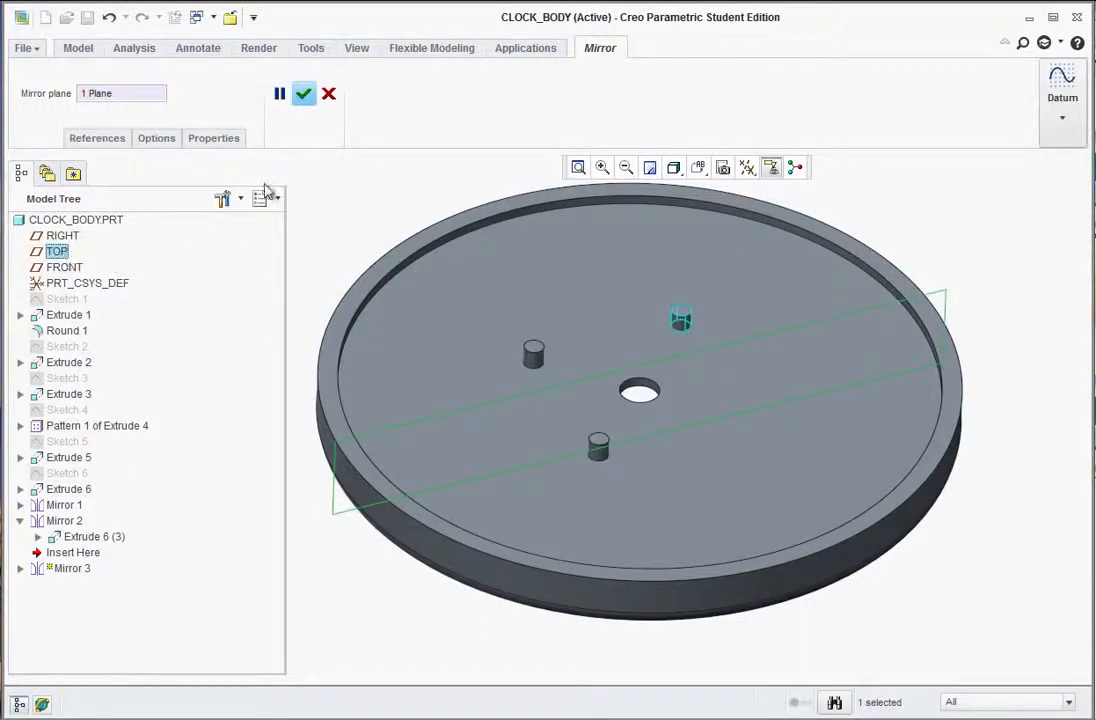
click(304, 95)
middle_drag(528, 379, 736, 438)
scroll(590, 420, down, 3)
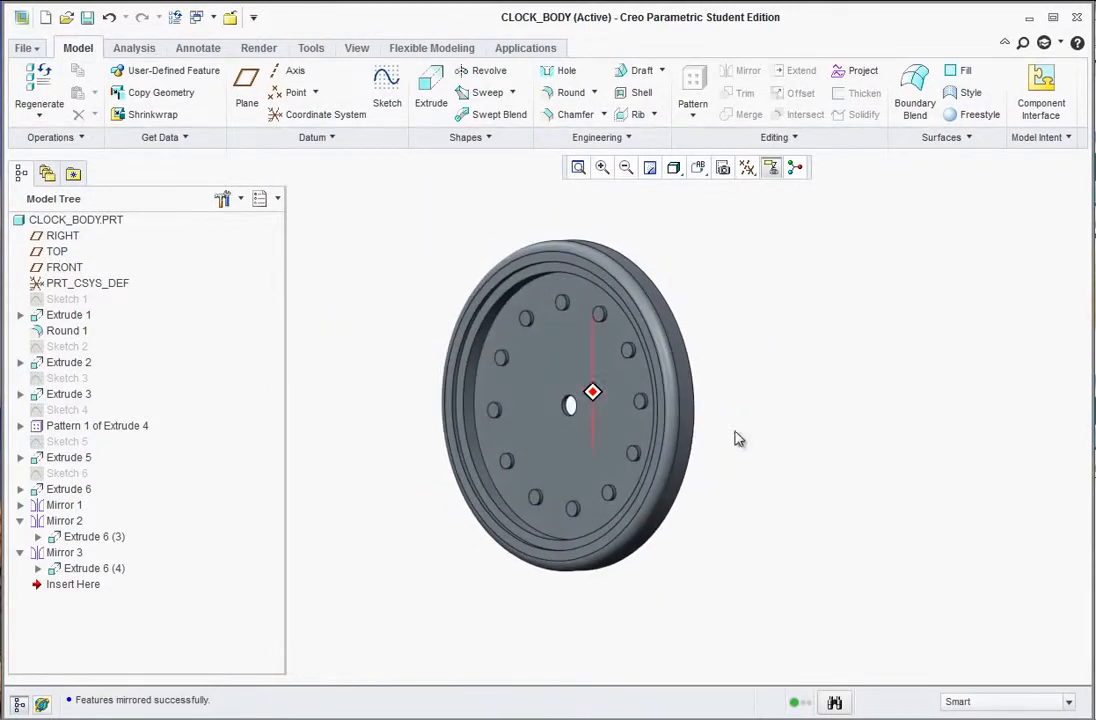
Create a new design assembly named clock using the default template
click(28, 50)
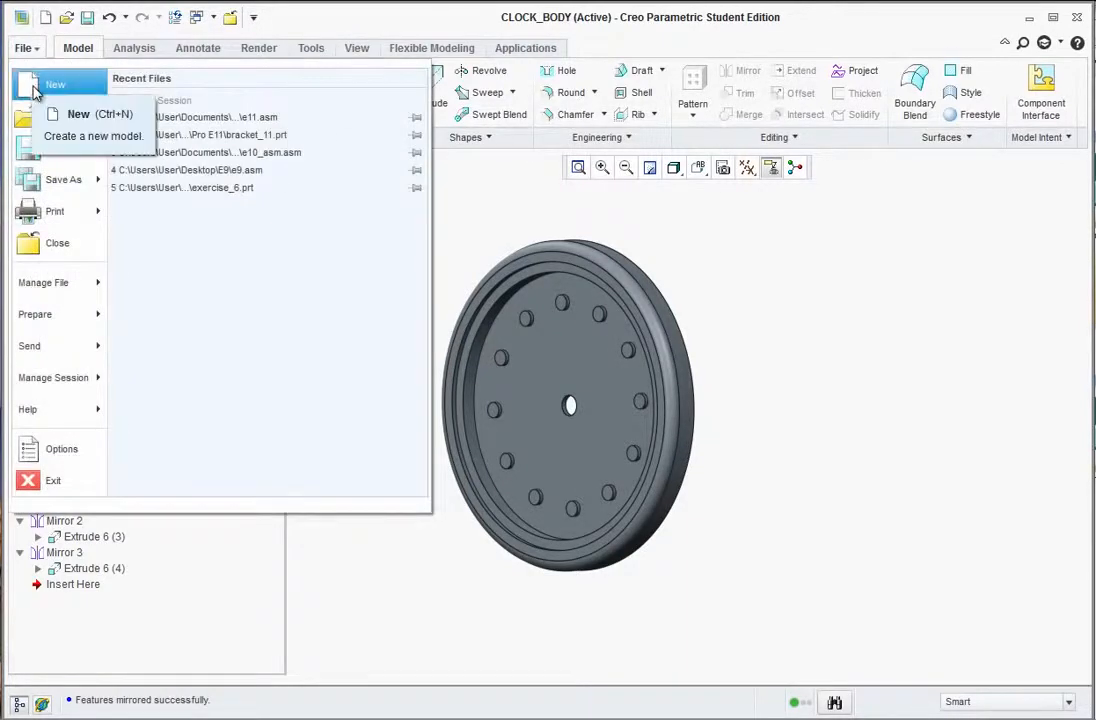
click(36, 90)
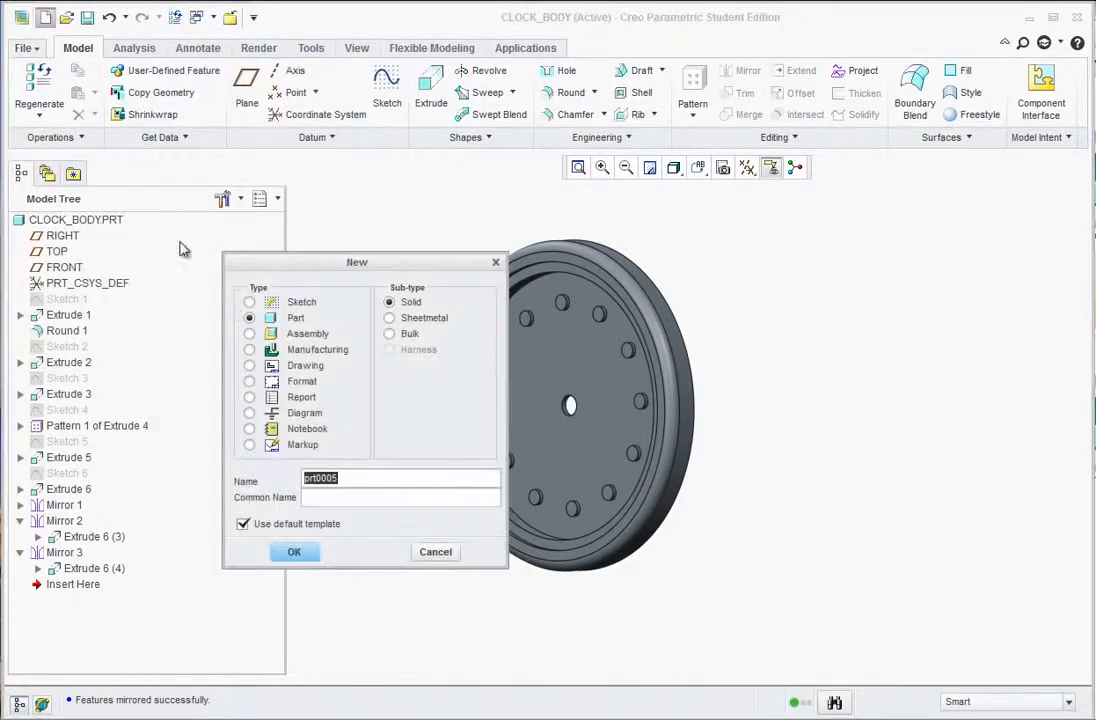
click(249, 333)
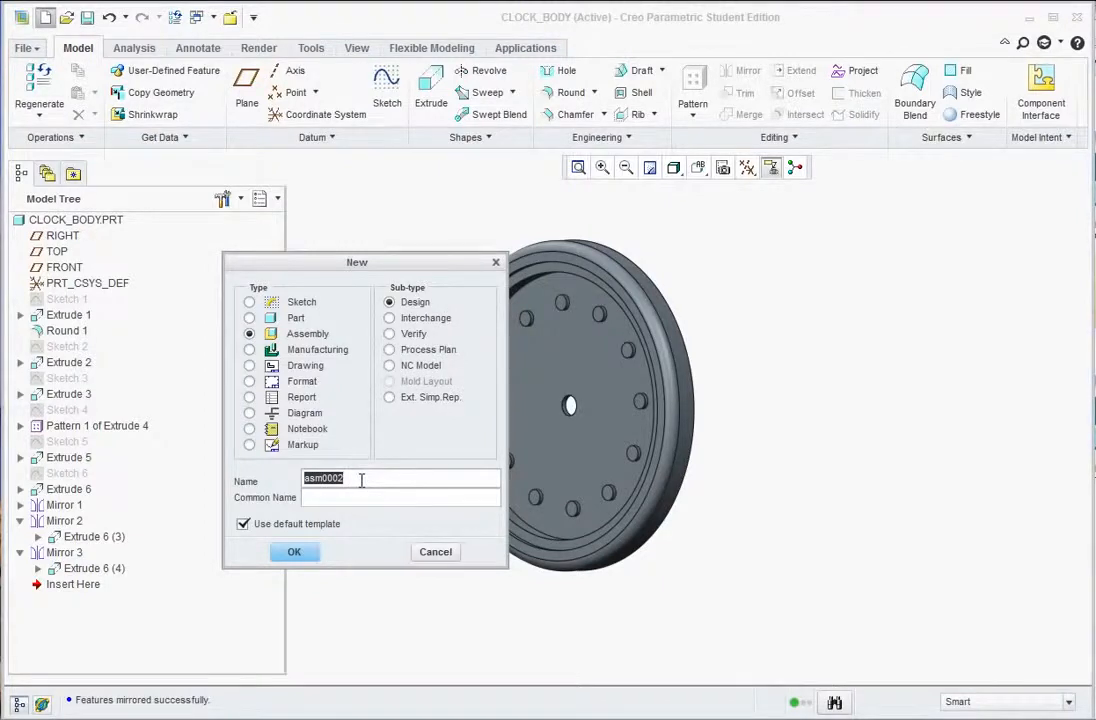
text(c)
click(294, 553)
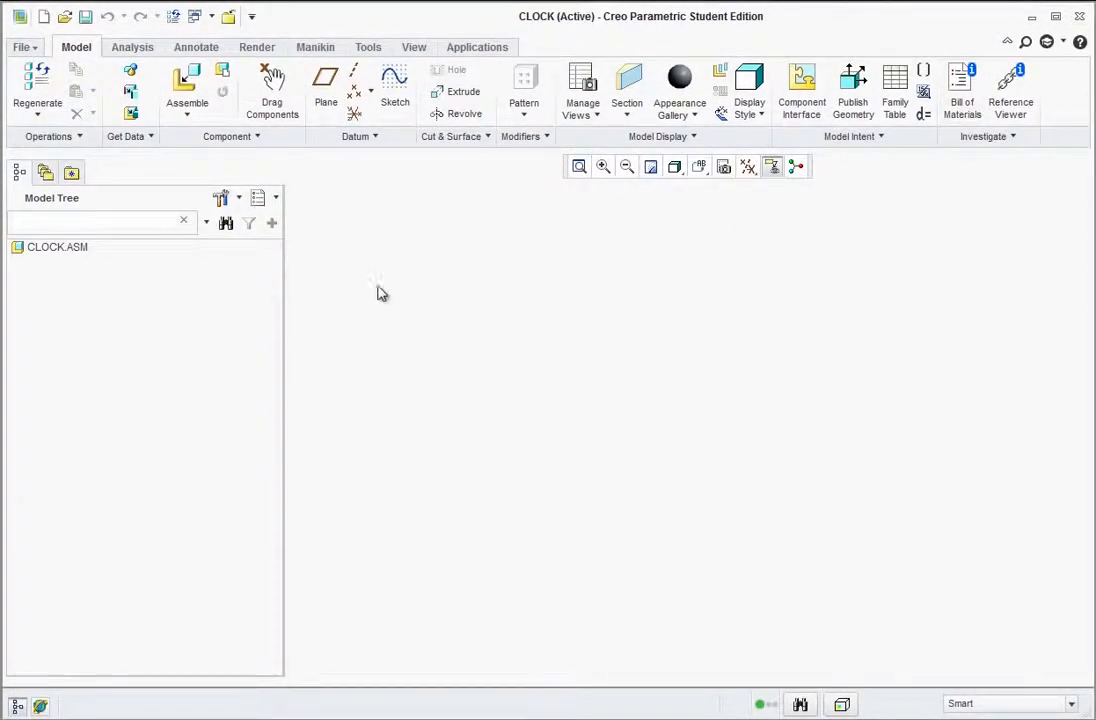
Assemble clock_body.prt from the current session as the first component, placed with the Default constraint
click(193, 88)
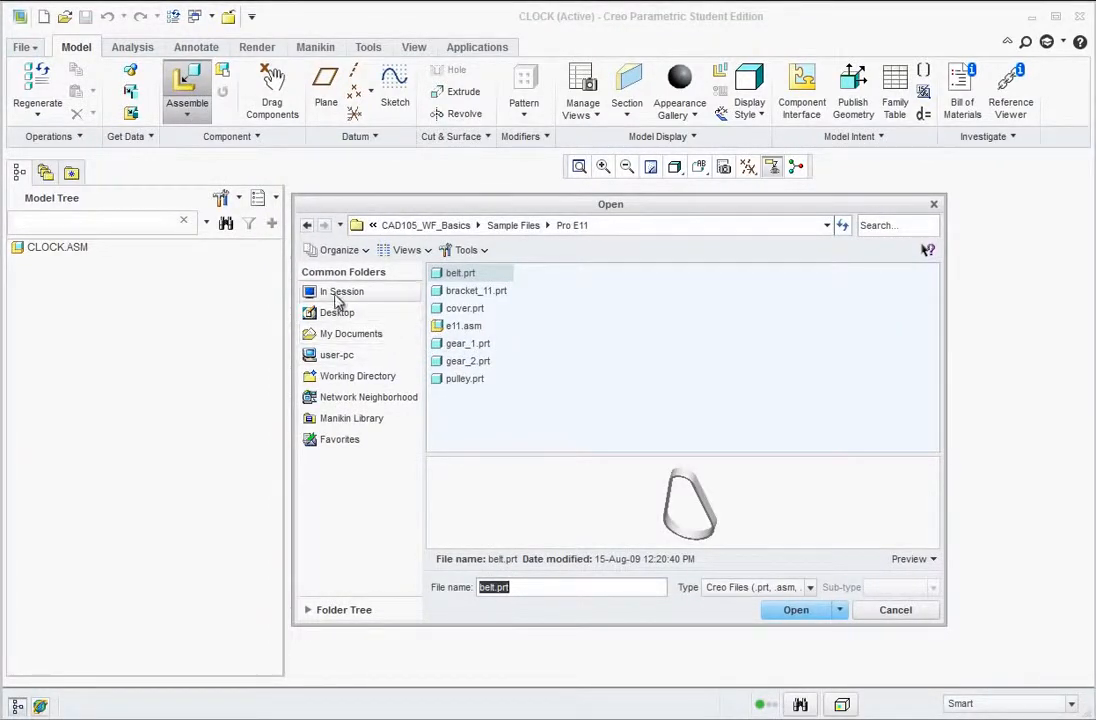
click(350, 298)
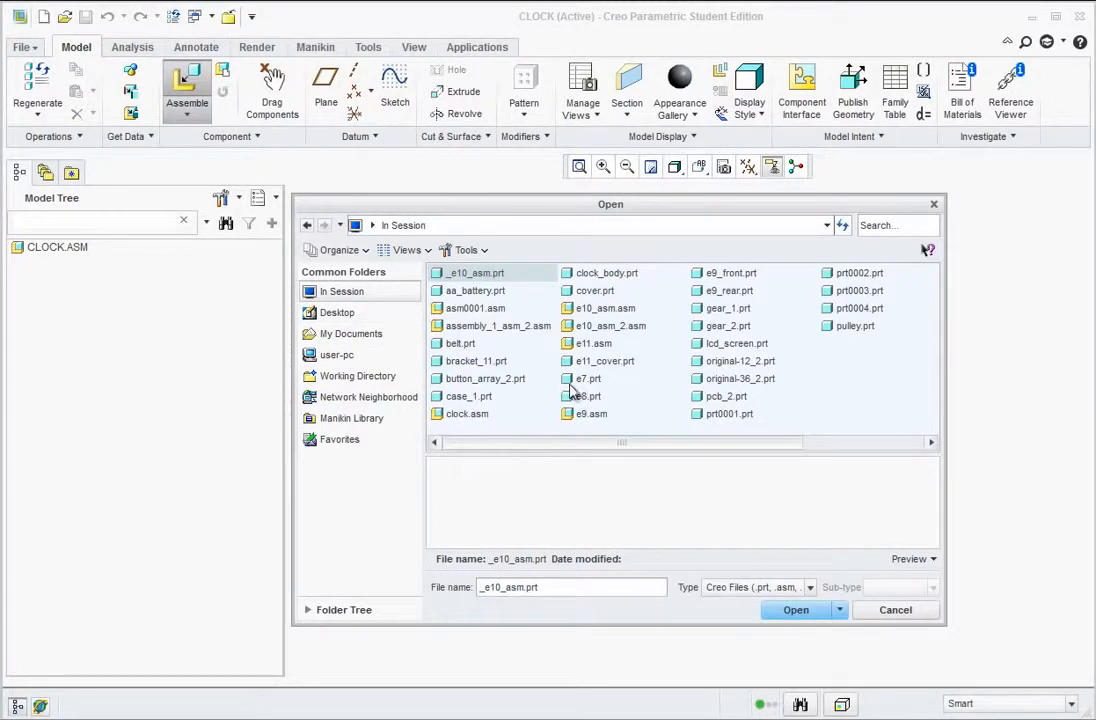
click(612, 275)
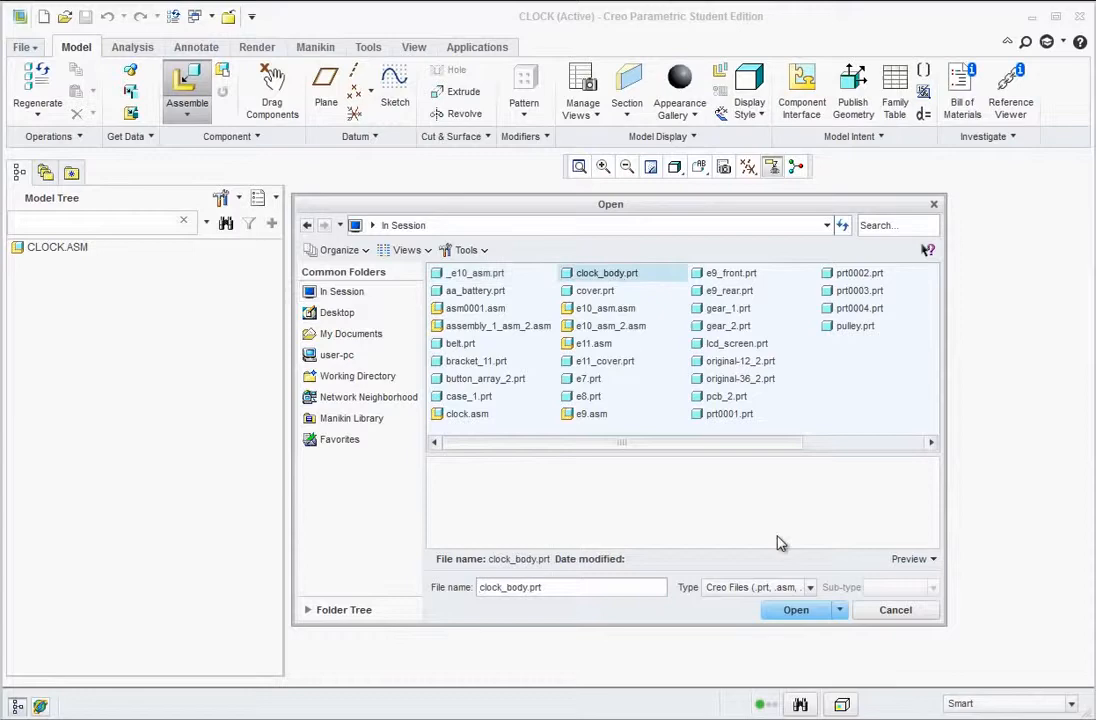
click(794, 611)
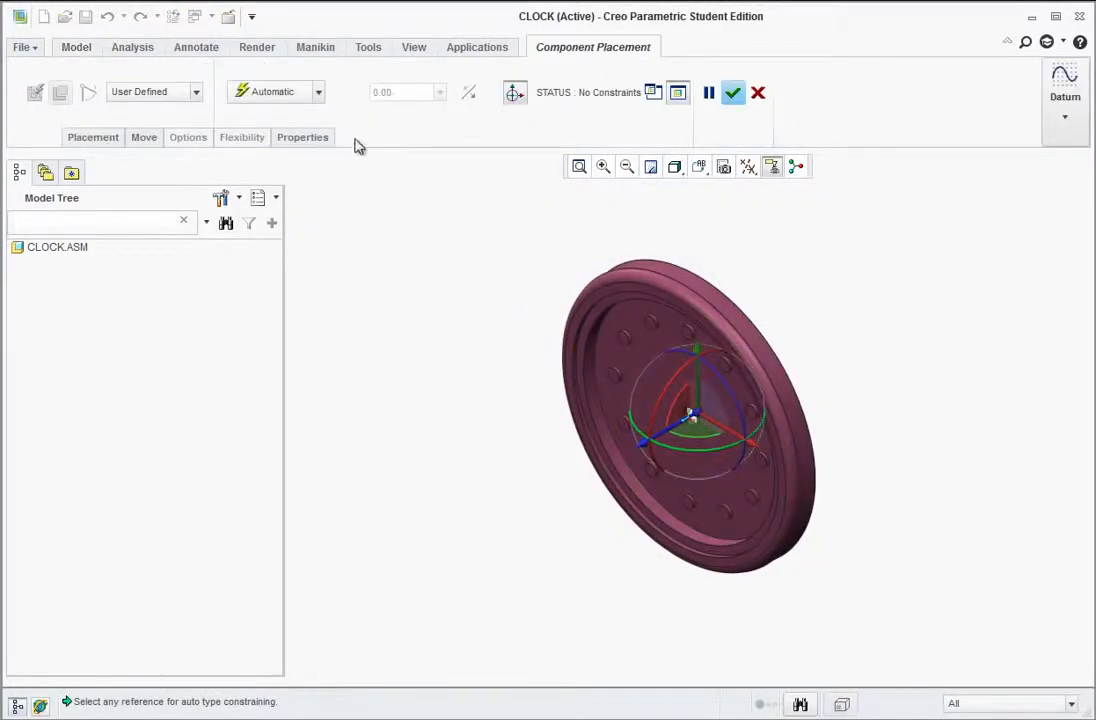
click(319, 93)
click(268, 307)
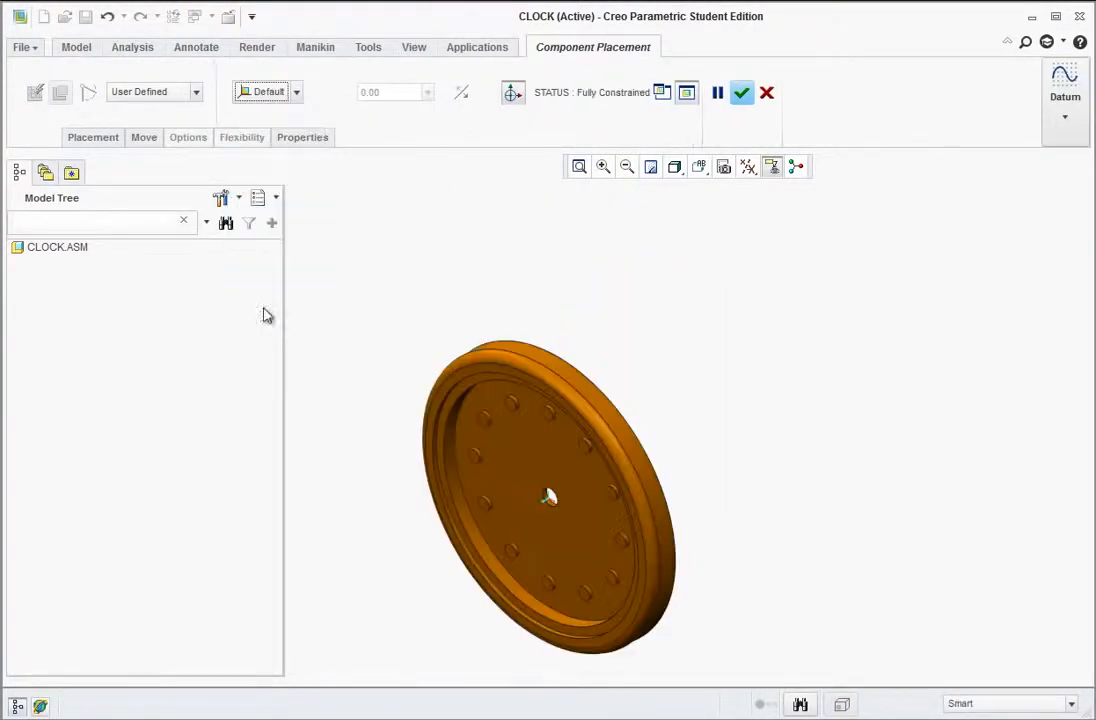
click(741, 92)
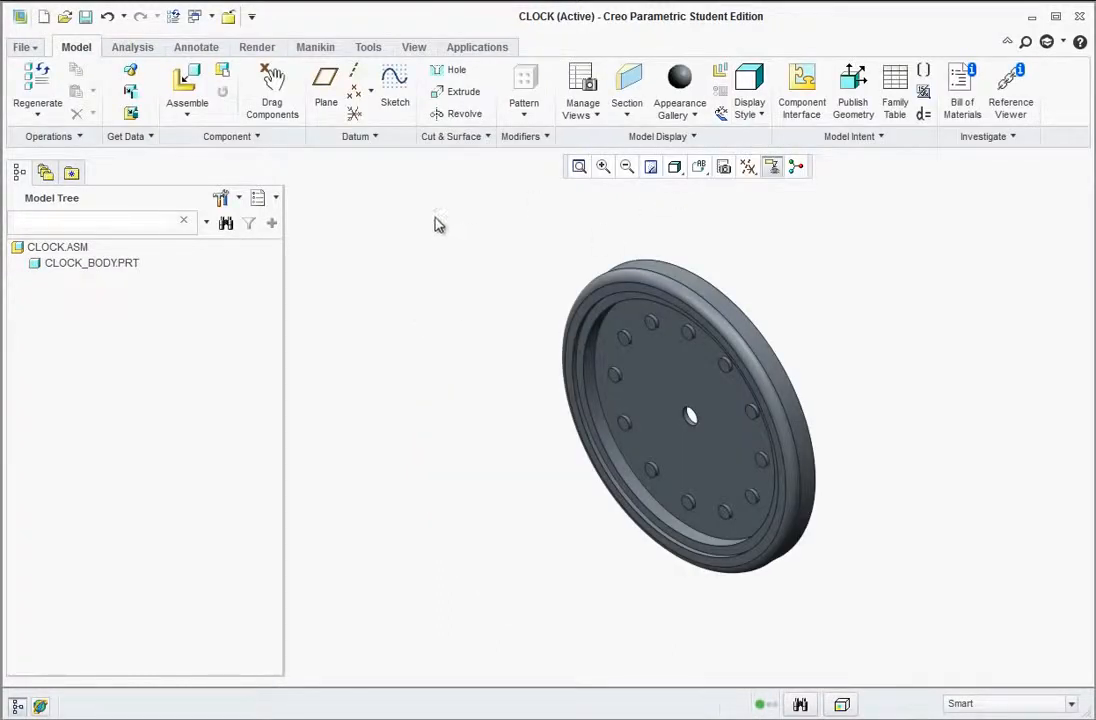
Bring chrono_housing.prt from the Sample Files Final folder into the assembly as a new component
click(186, 84)
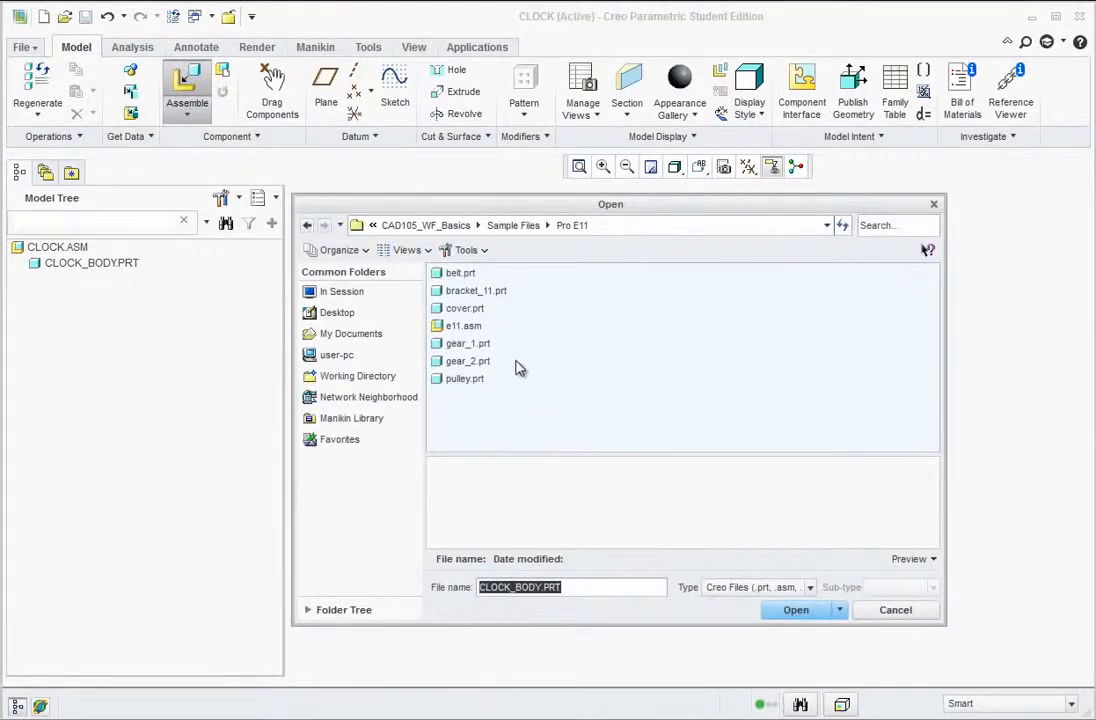
click(515, 227)
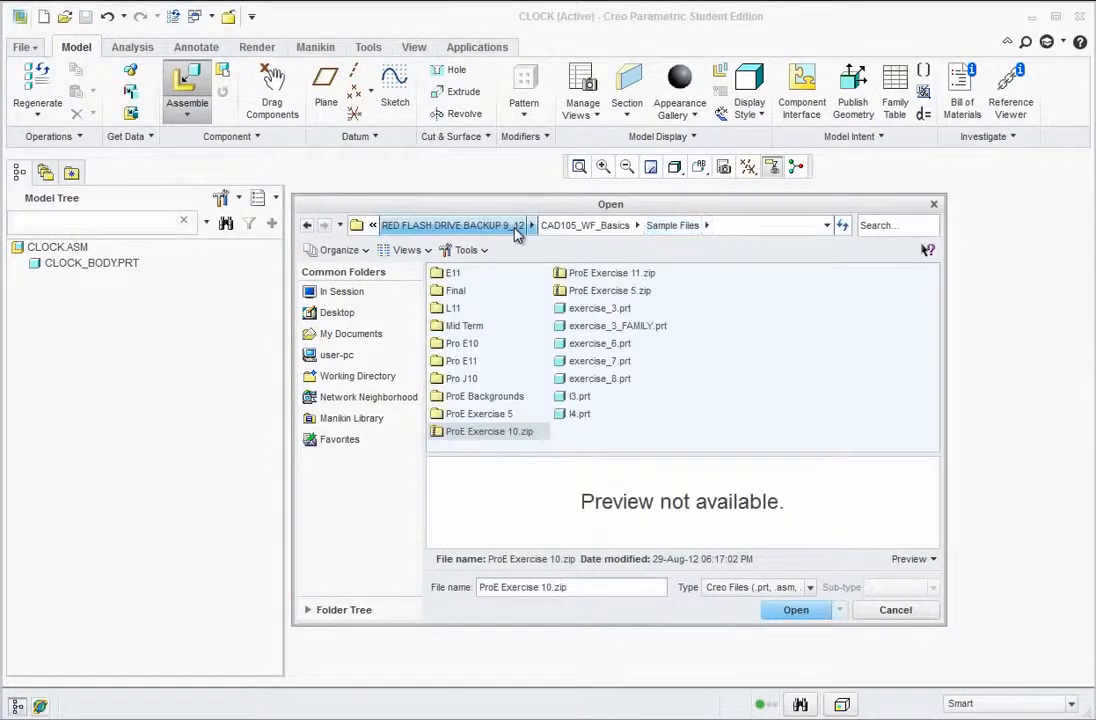
double_click(456, 292)
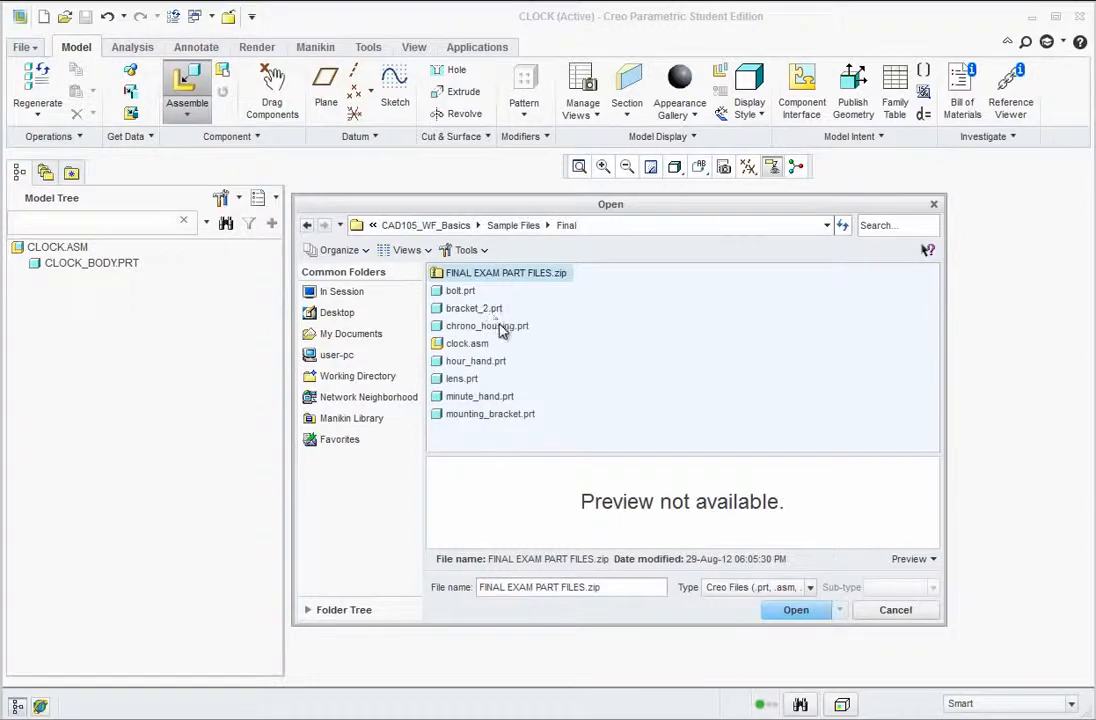
click(484, 327)
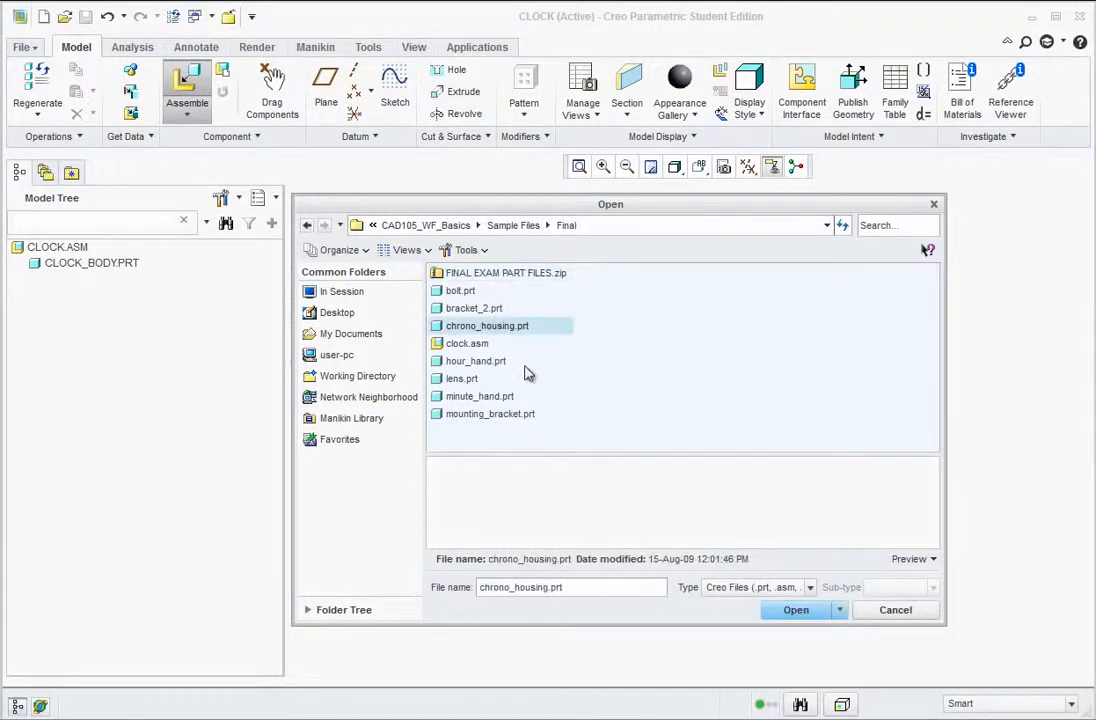
click(778, 610)
Move the chrono housing close behind the clock body and rotate it about its vertical axis so its shaft faces the body
drag(793, 596, 868, 498)
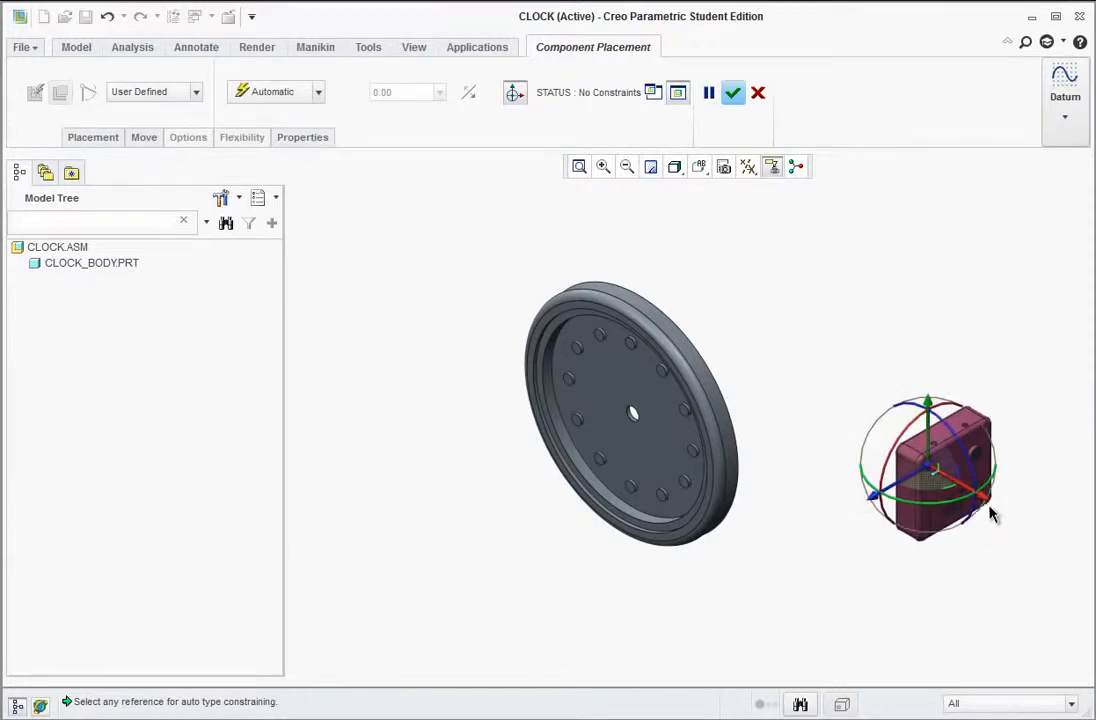
drag(991, 511, 857, 401)
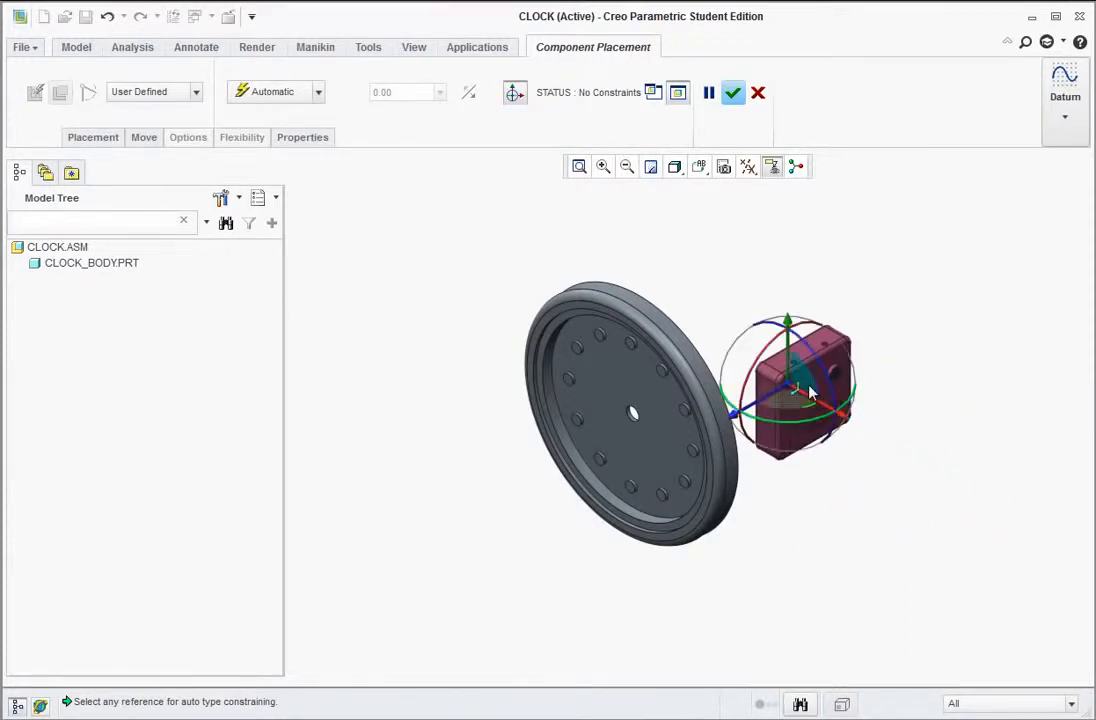
drag(785, 430, 861, 411)
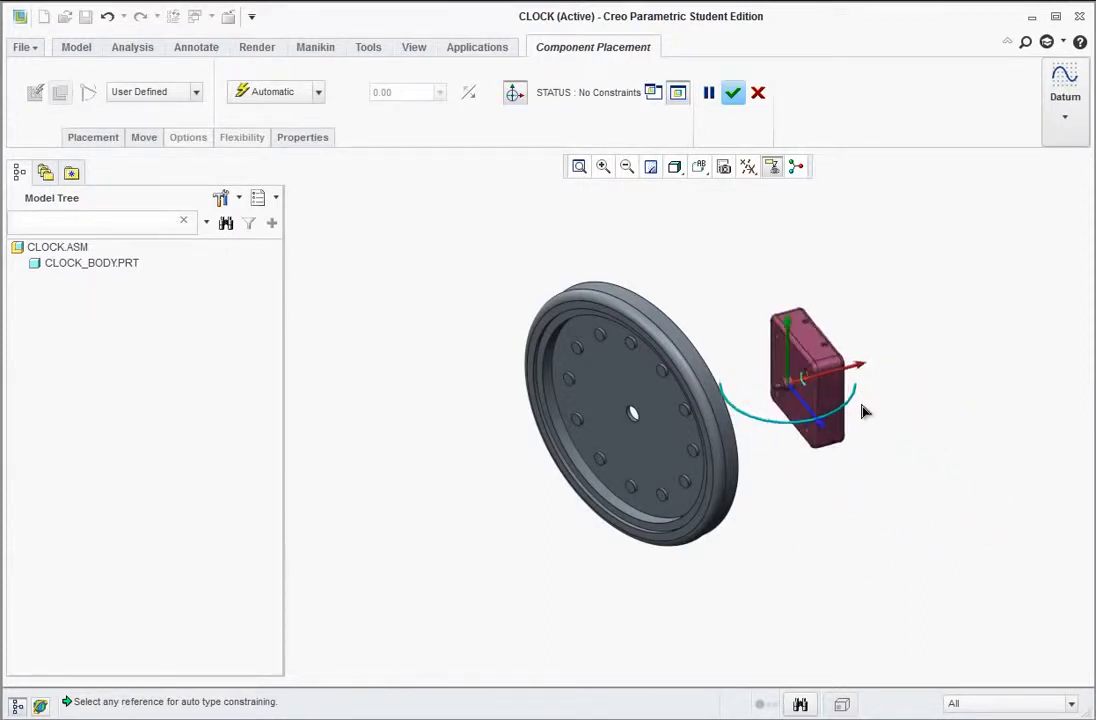
scroll(697, 400, up, 3)
scroll(808, 398, up, 2)
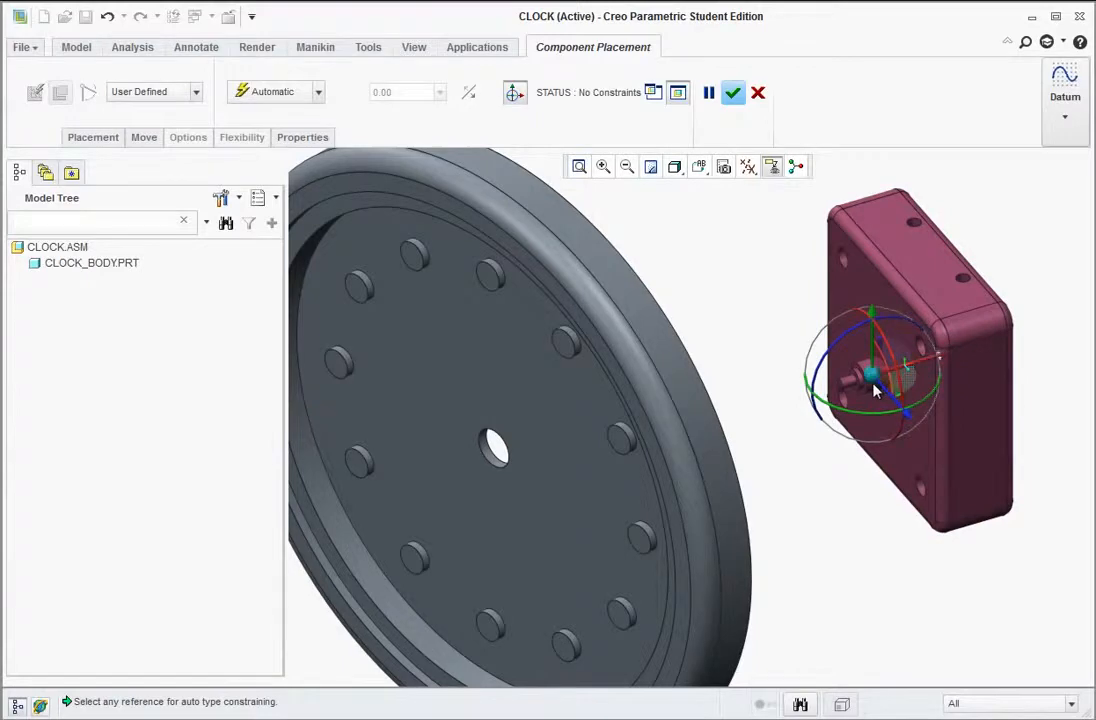
Align the chrono housing's cylindrical shaft collar with the centre hole of the clock body
scroll(868, 387, up, 4)
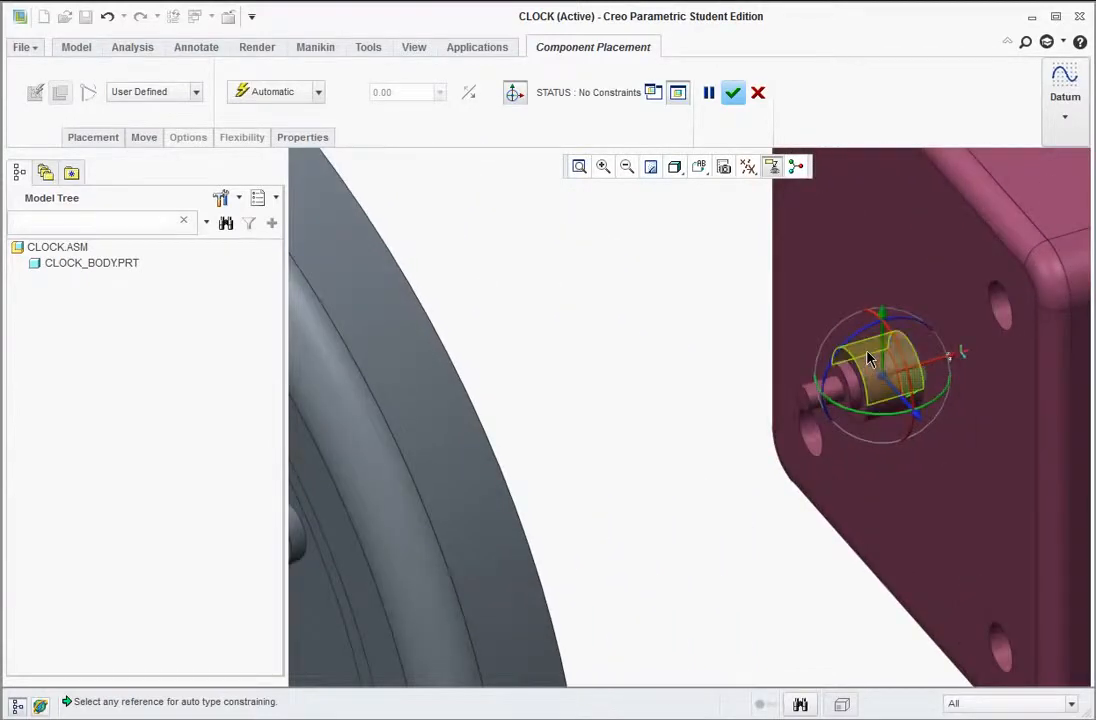
click(868, 352)
scroll(727, 428, down, 3)
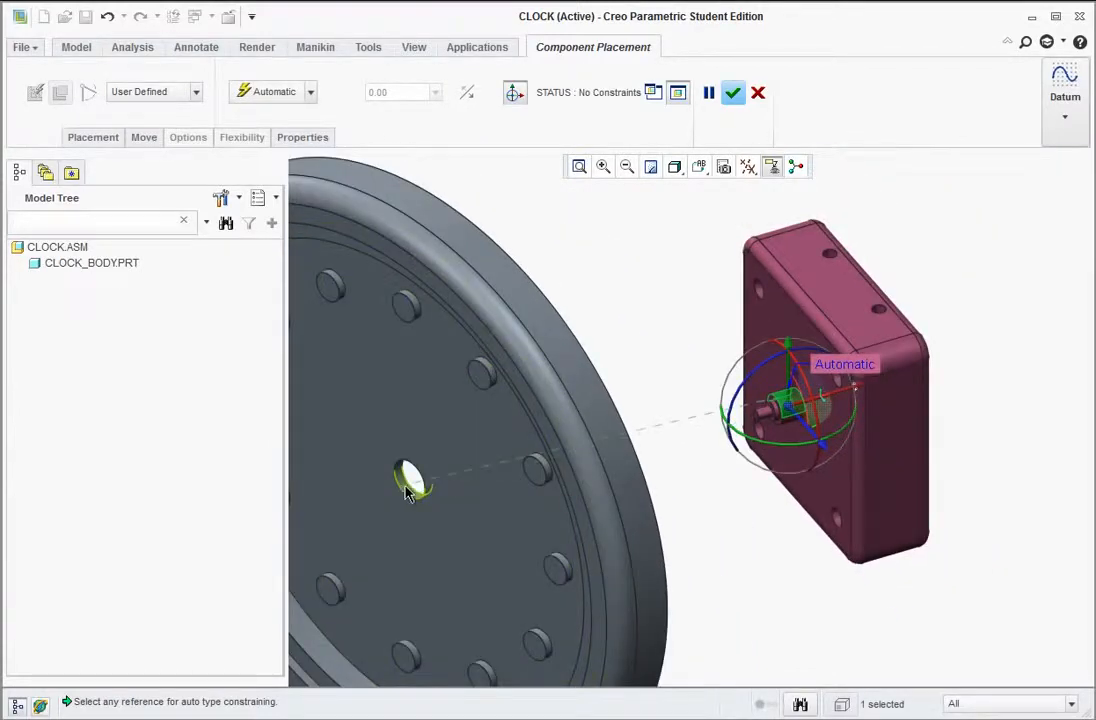
click(408, 494)
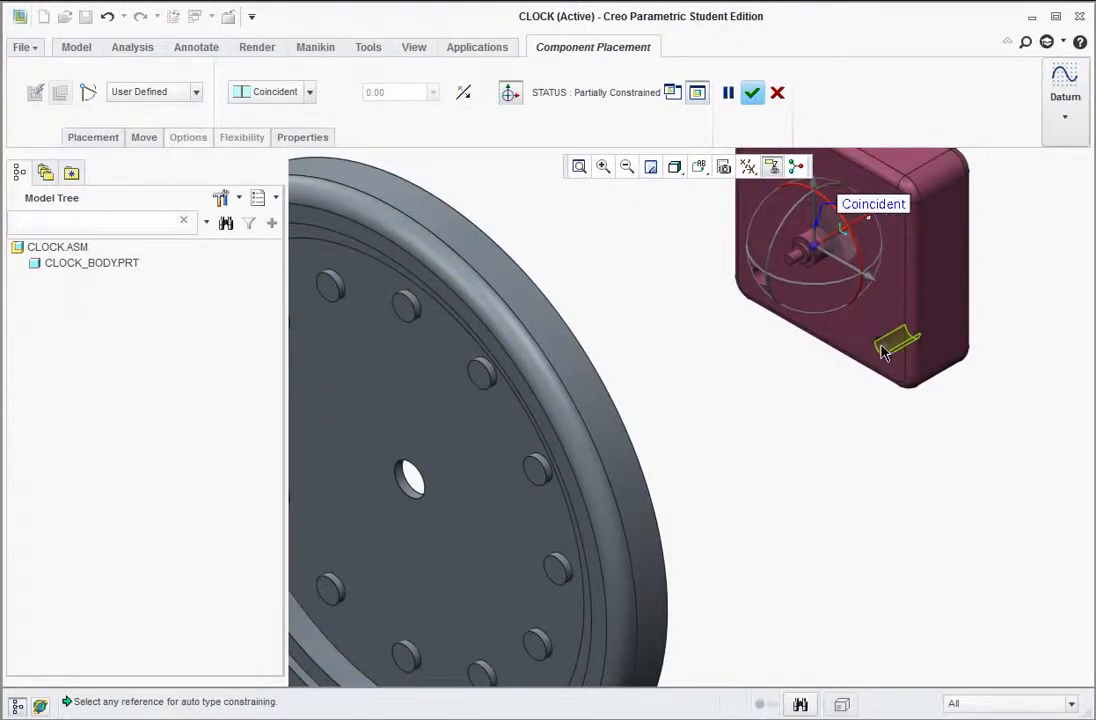
Orient the chrono housing by pairing its lower corner mounting hole with the matching peg on the clock body's back
click(884, 352)
scroll(790, 455, up, 10)
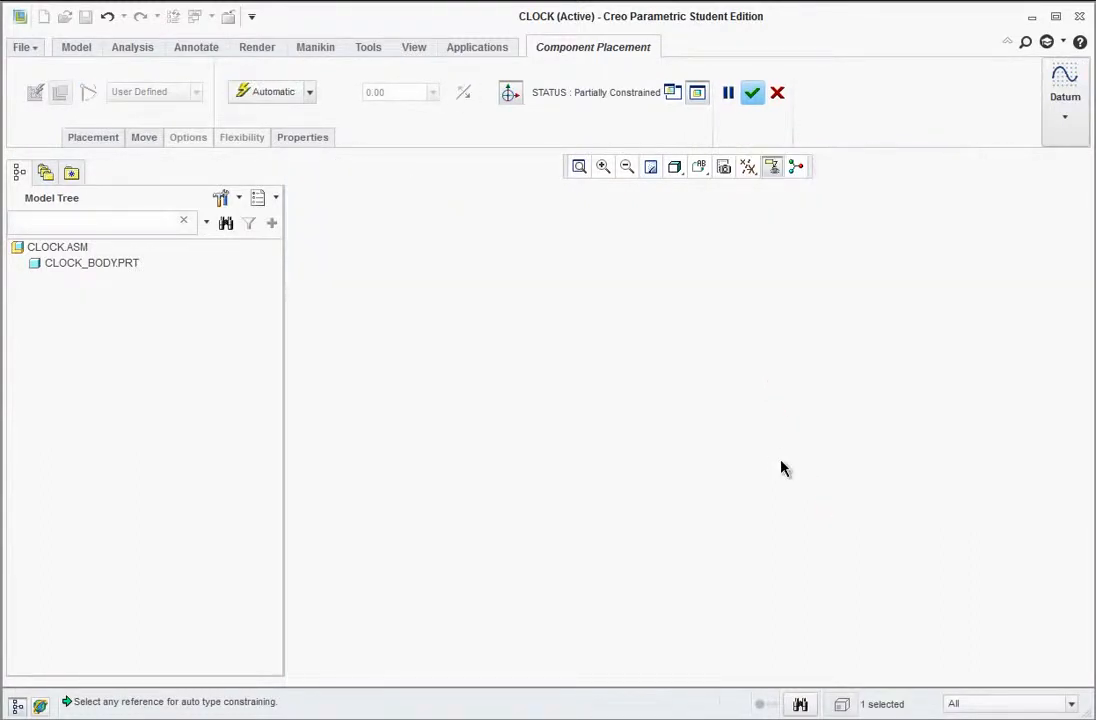
click(579, 166)
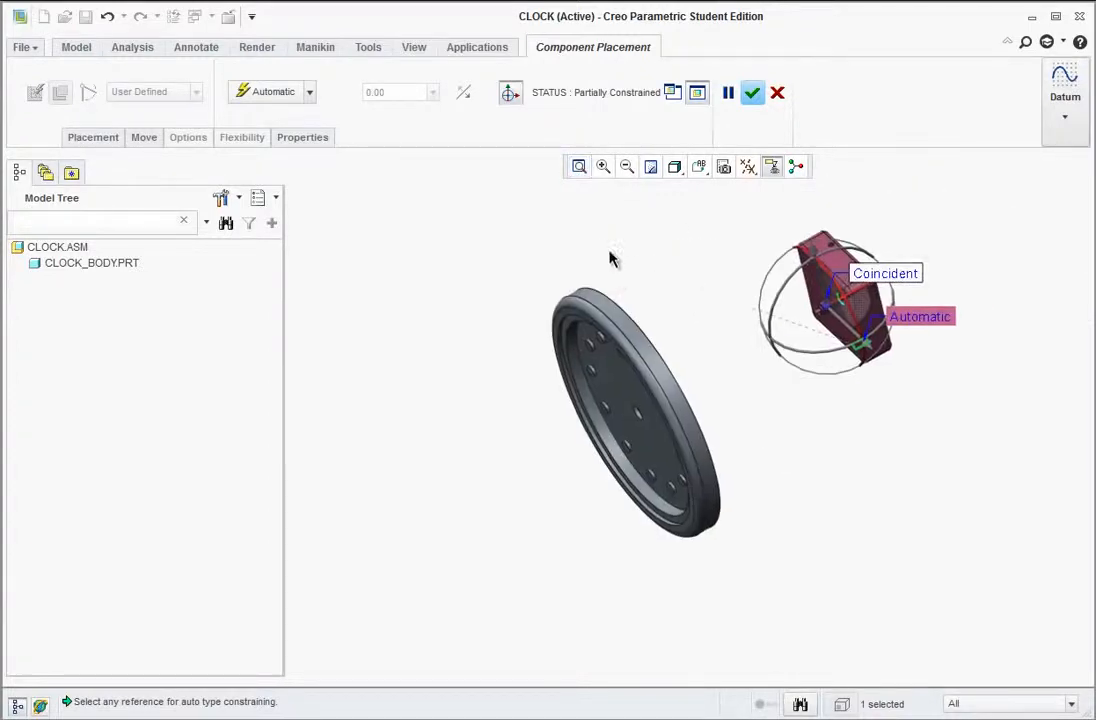
scroll(740, 457, up, 8)
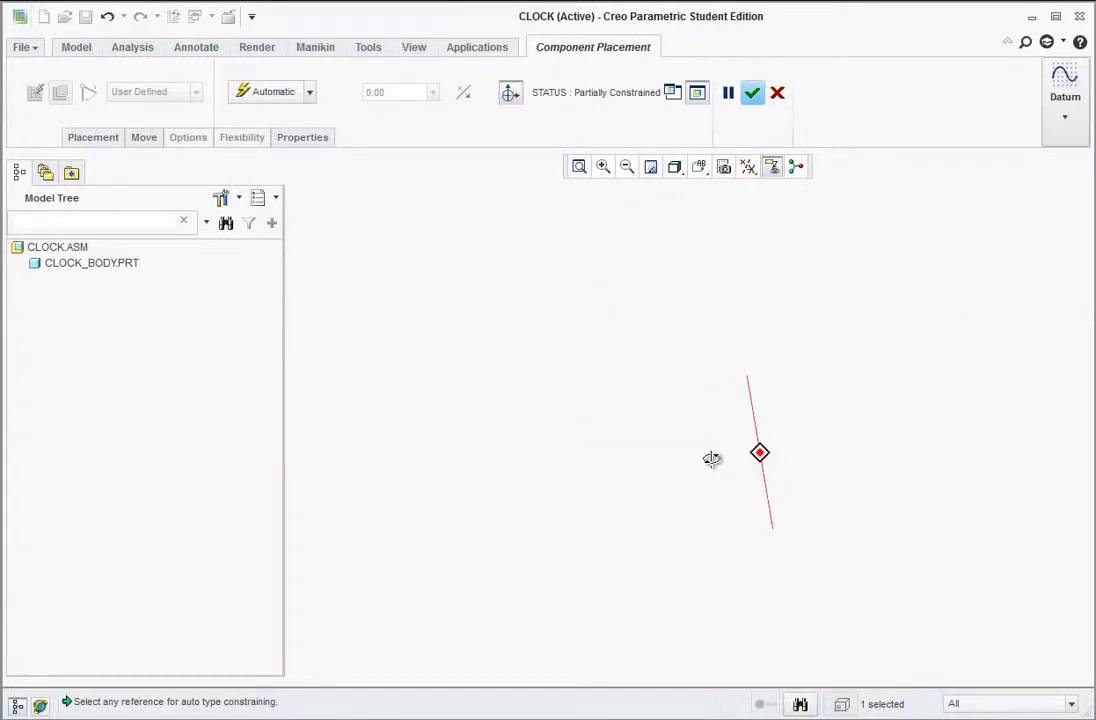
click(578, 167)
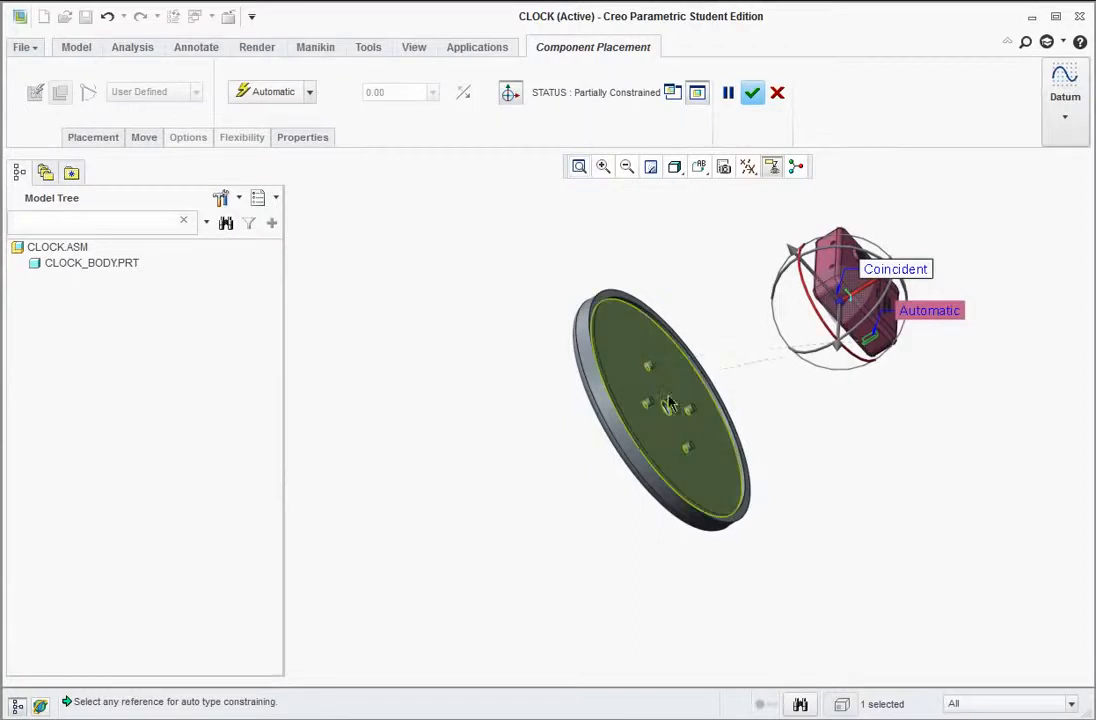
click(690, 455)
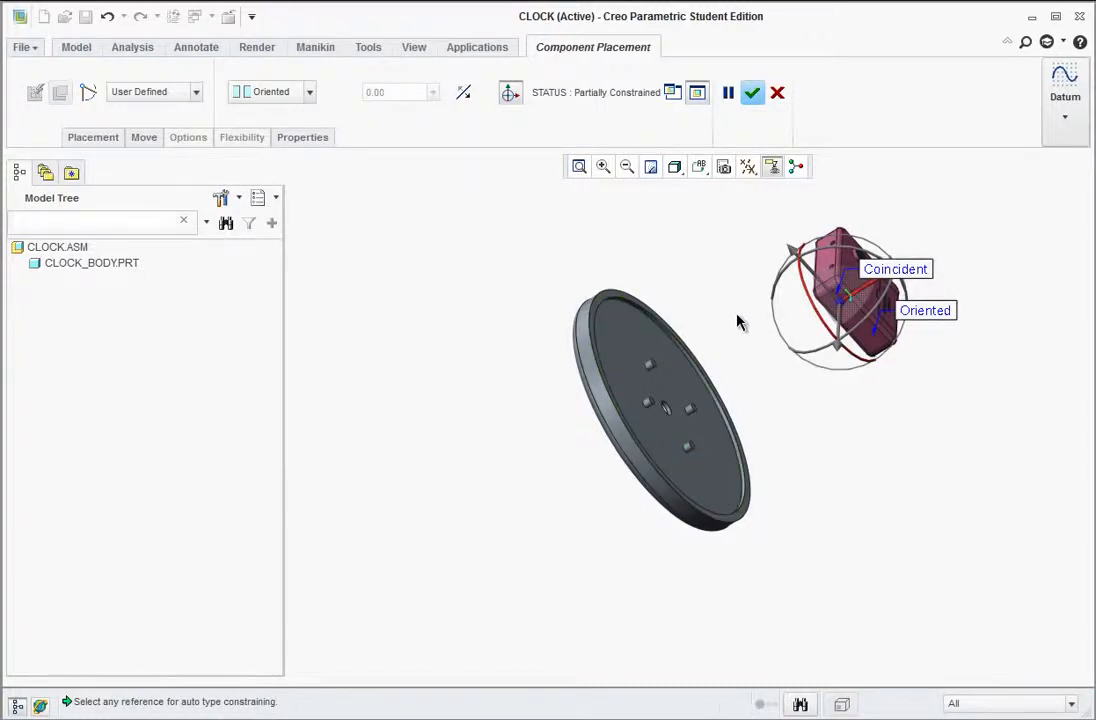
Constrain the housing's shaft-side face Coincident with the clock body's recessed rear face and complete the housing placement
middle_drag(737, 314, 772, 322)
click(580, 167)
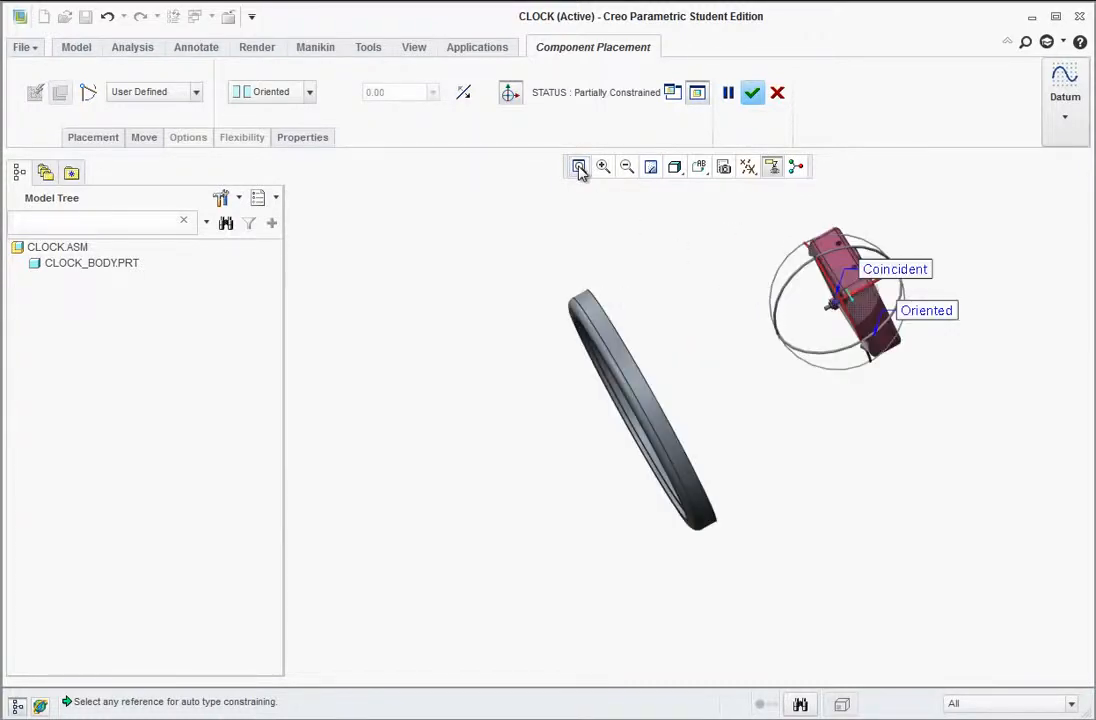
middle_drag(615, 240, 663, 257)
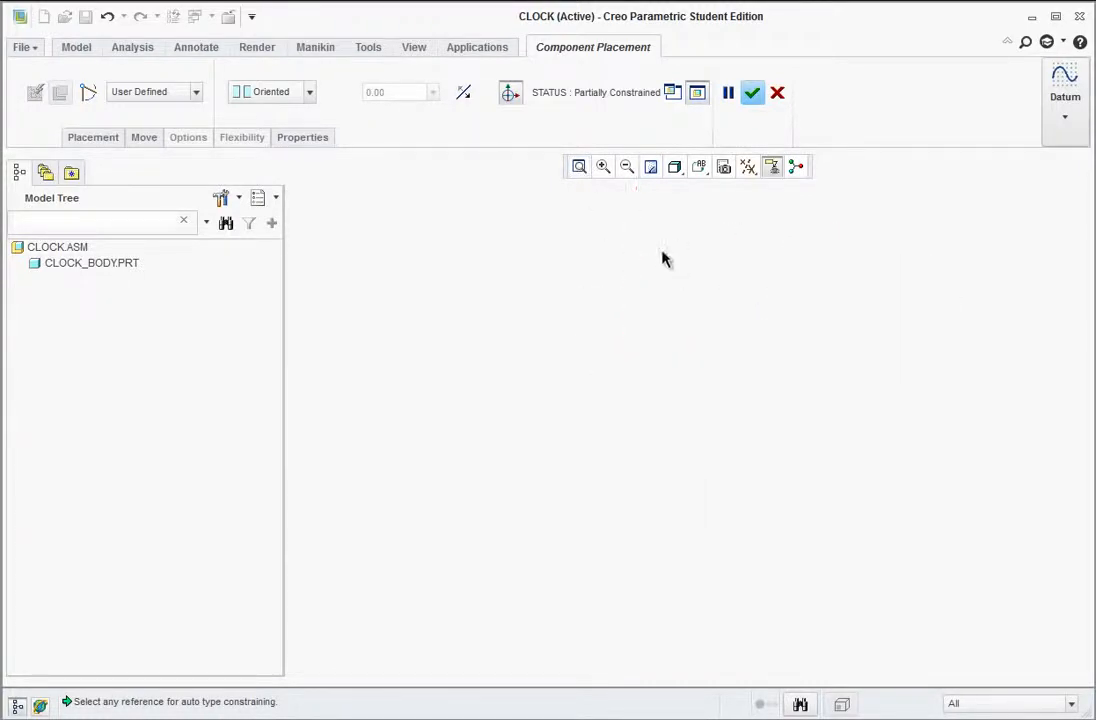
click(580, 167)
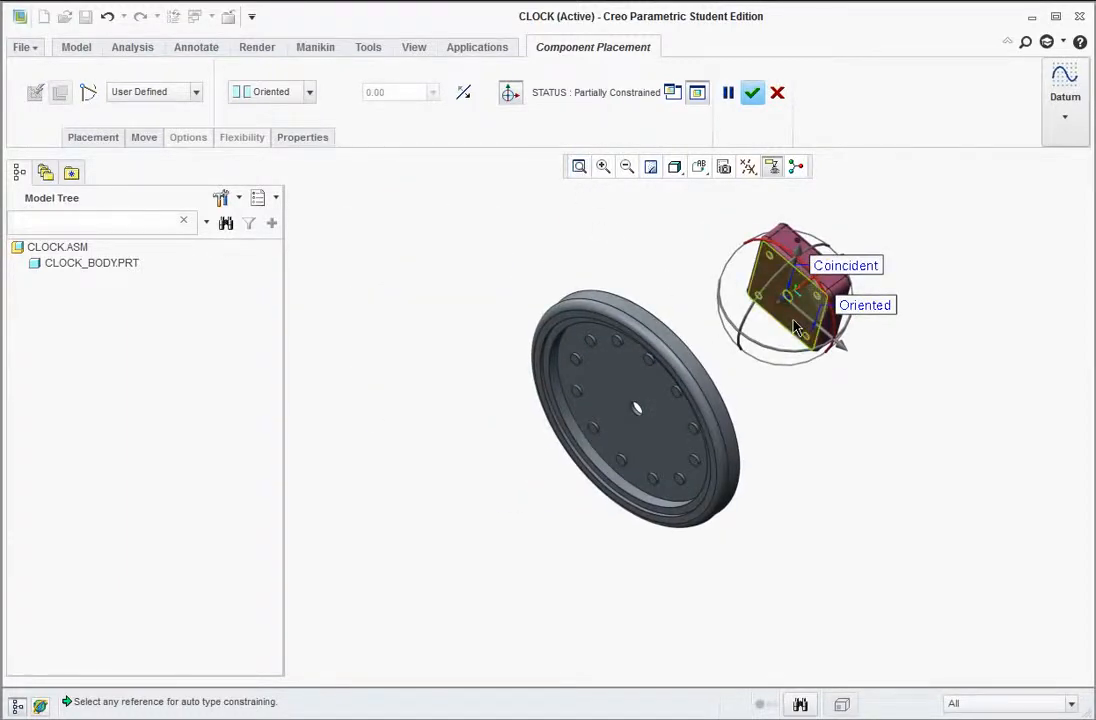
click(795, 328)
middle_drag(746, 428, 585, 433)
click(578, 169)
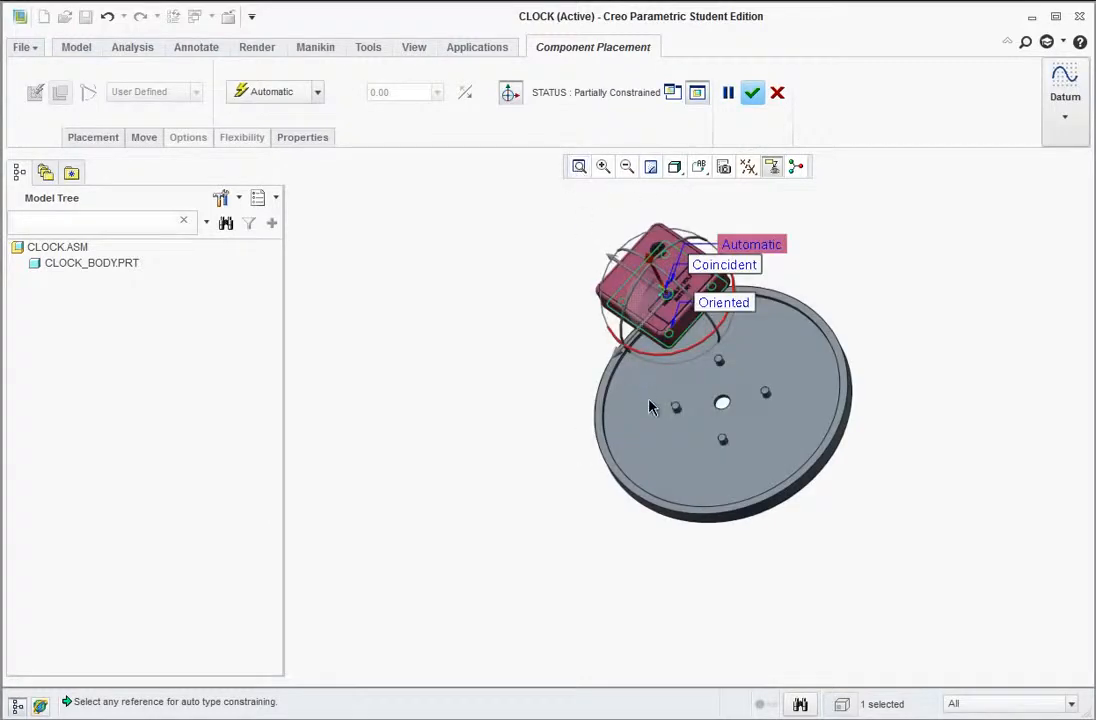
click(651, 447)
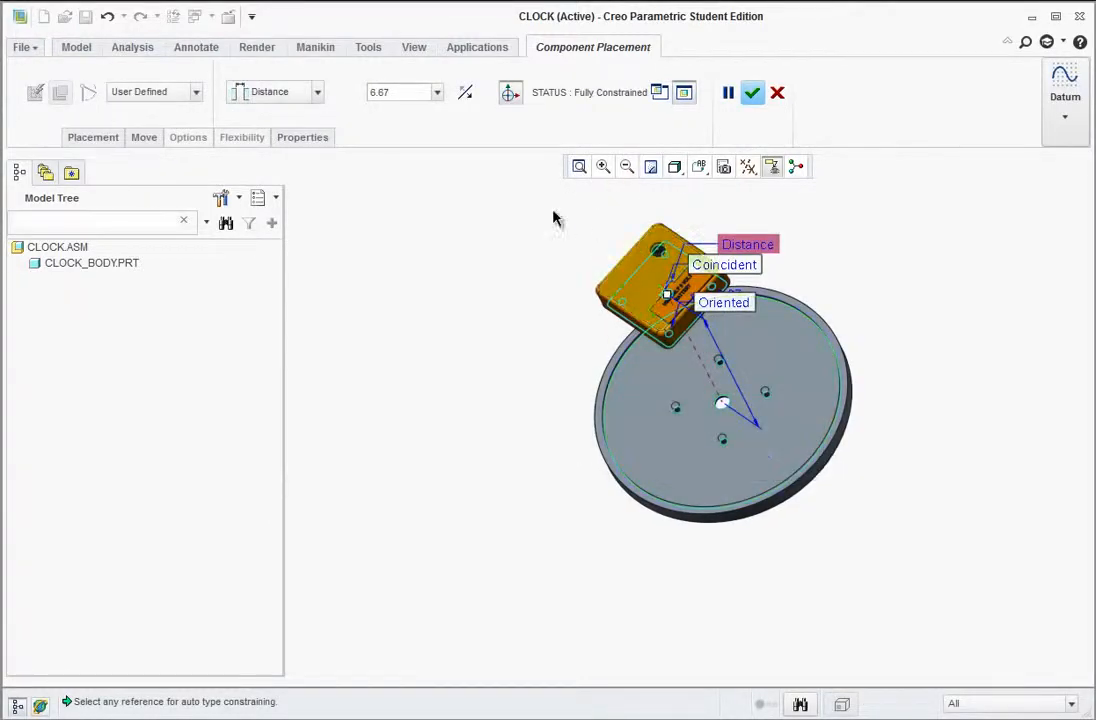
click(317, 92)
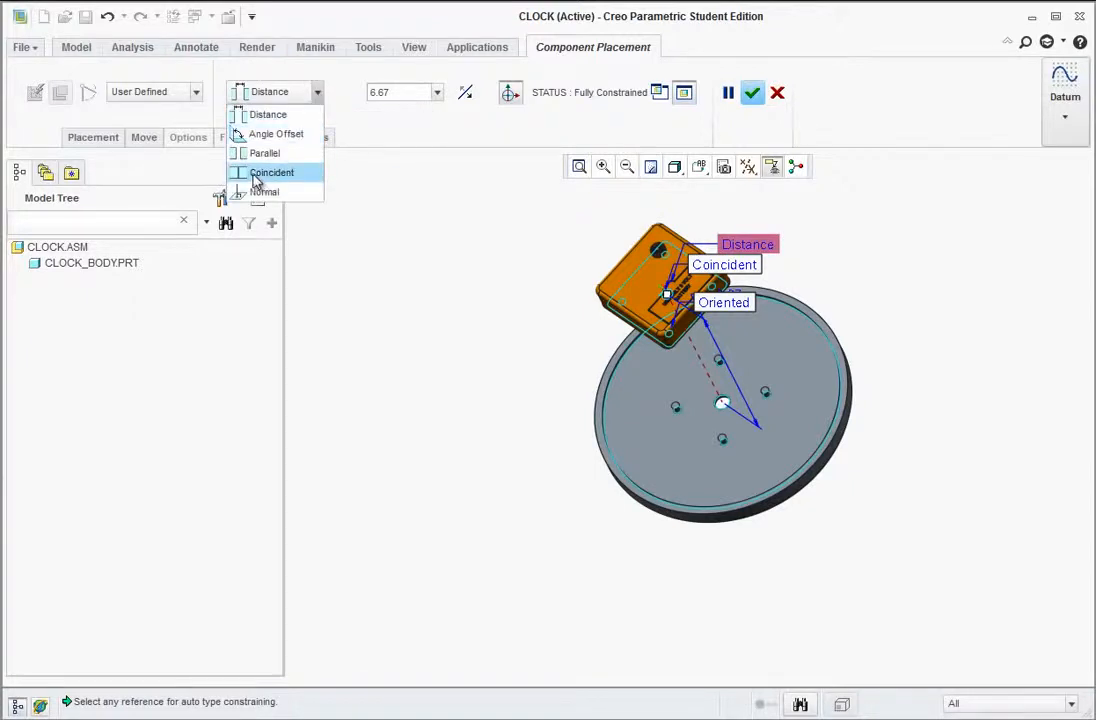
click(262, 173)
click(751, 95)
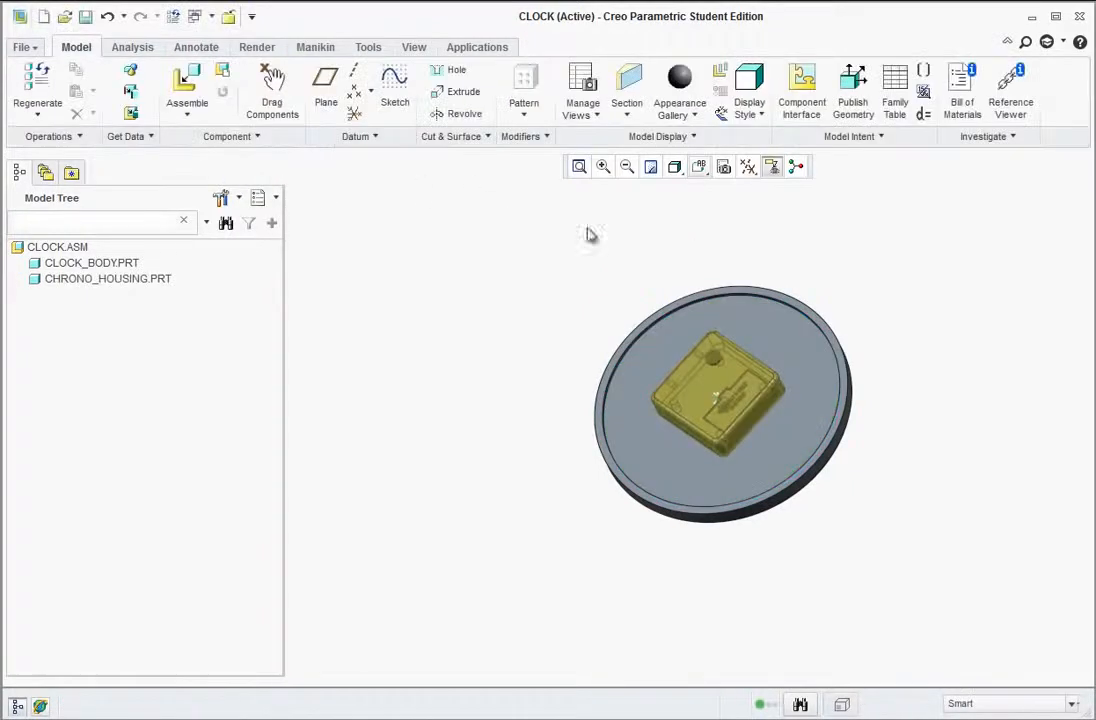
Check the placed housing from the standard orientation, and bring bracket_2.prt into the assembly as a new component
click(699, 167)
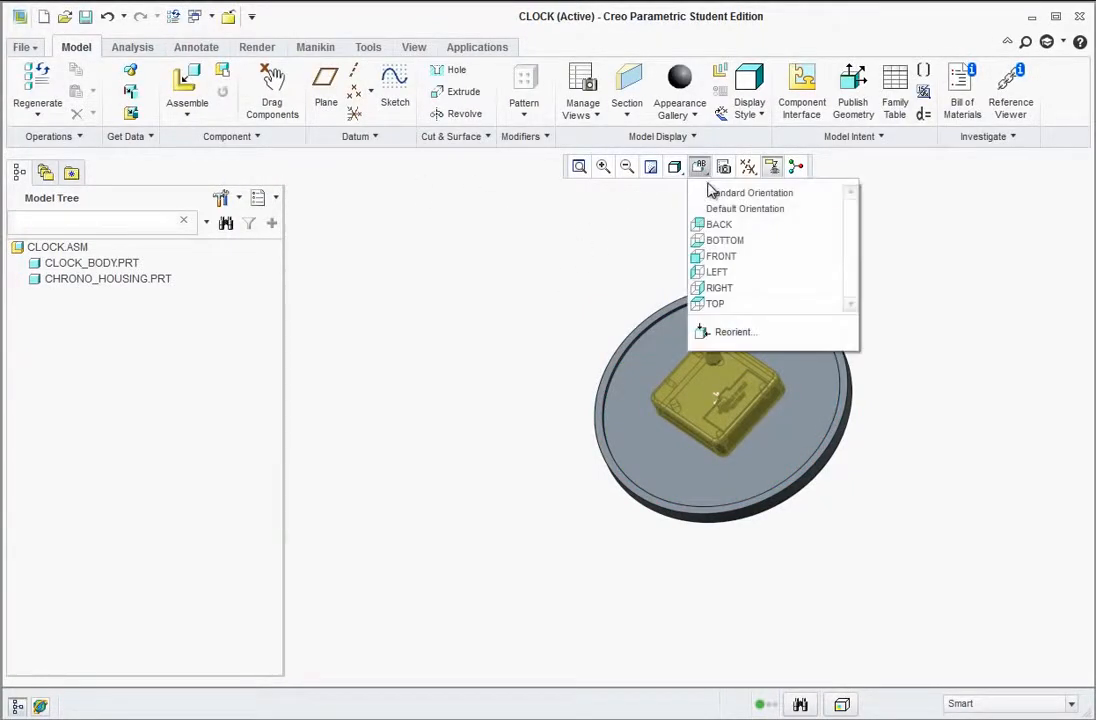
click(708, 193)
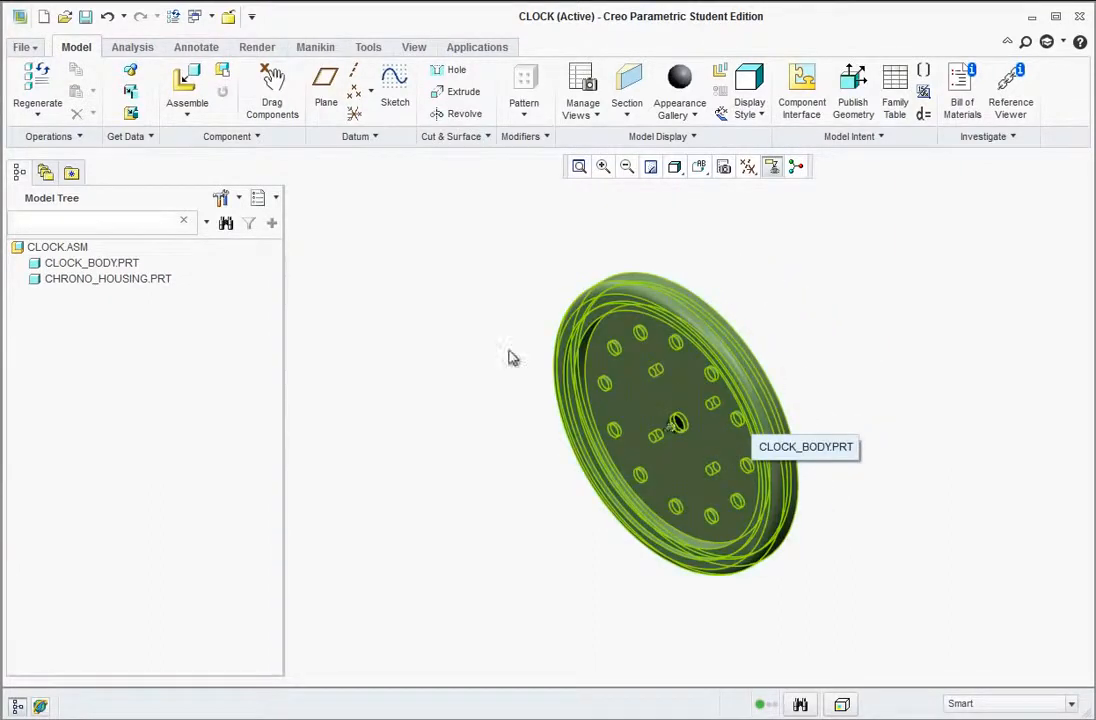
middle_drag(770, 392, 757, 340)
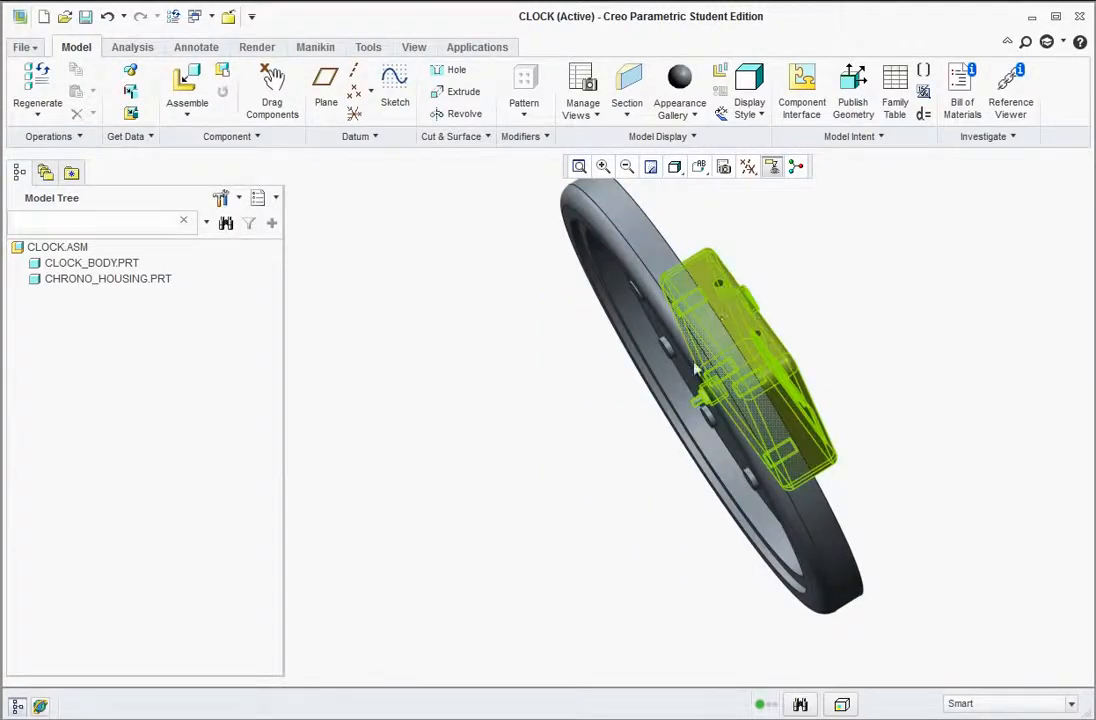
mouse_move(697, 370)
middle_down()
mouse_move(612, 406)
mouse_move(497, 549)
mouse_move(465, 416)
middle_up()
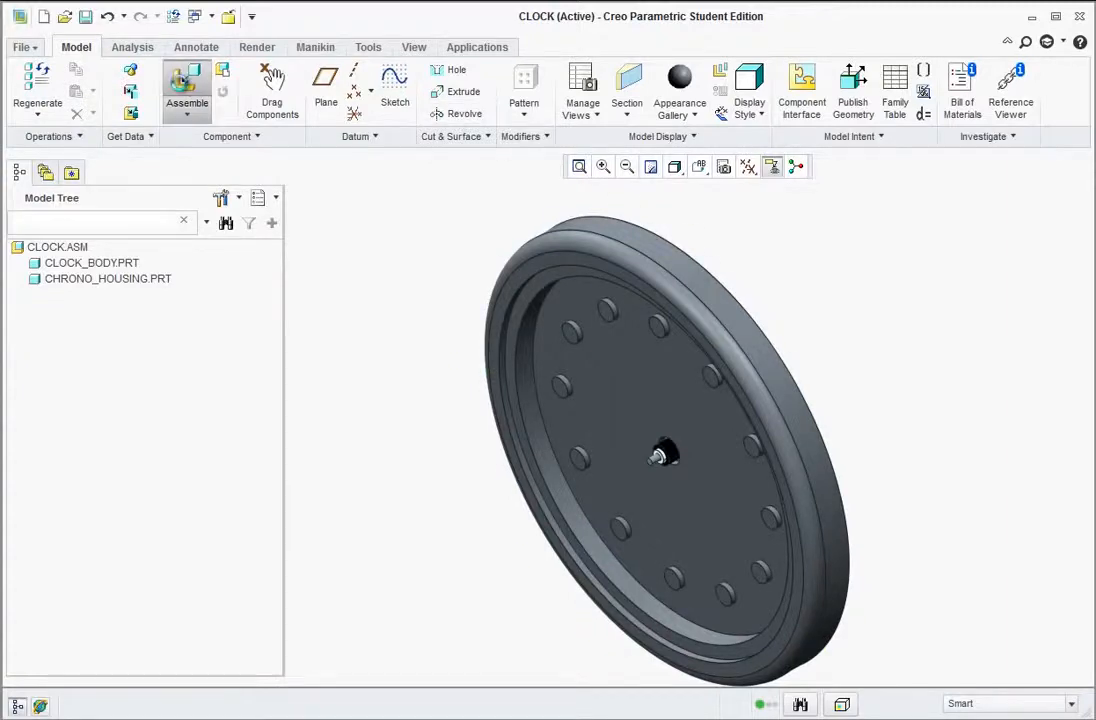
click(186, 88)
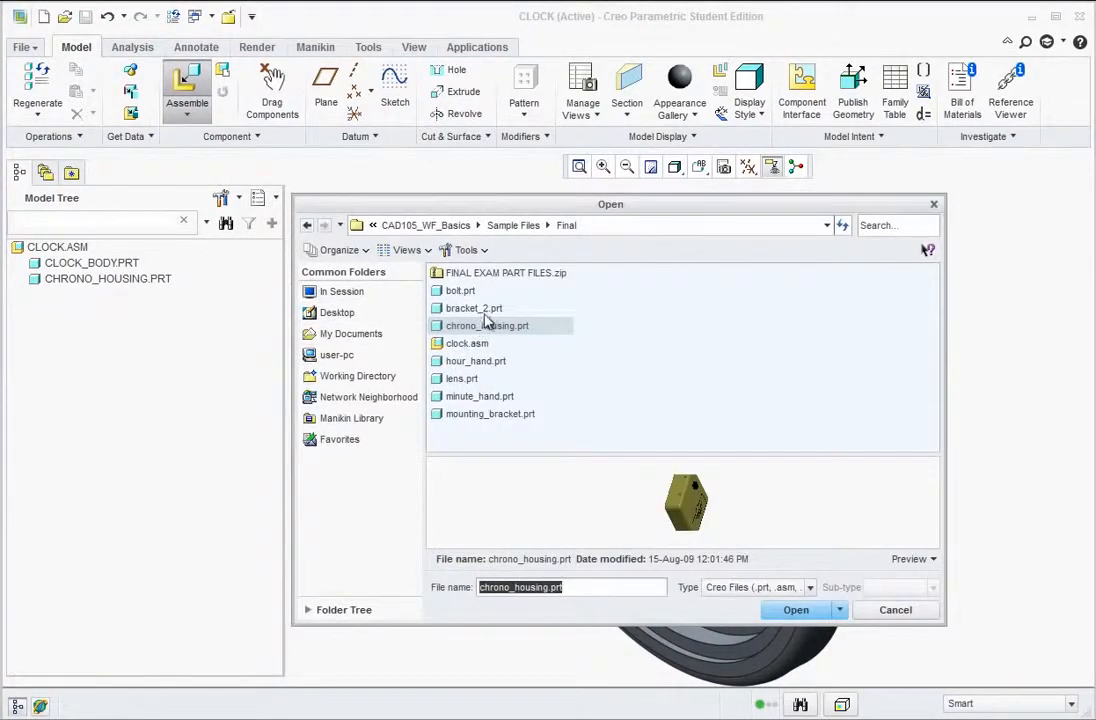
click(476, 309)
click(785, 610)
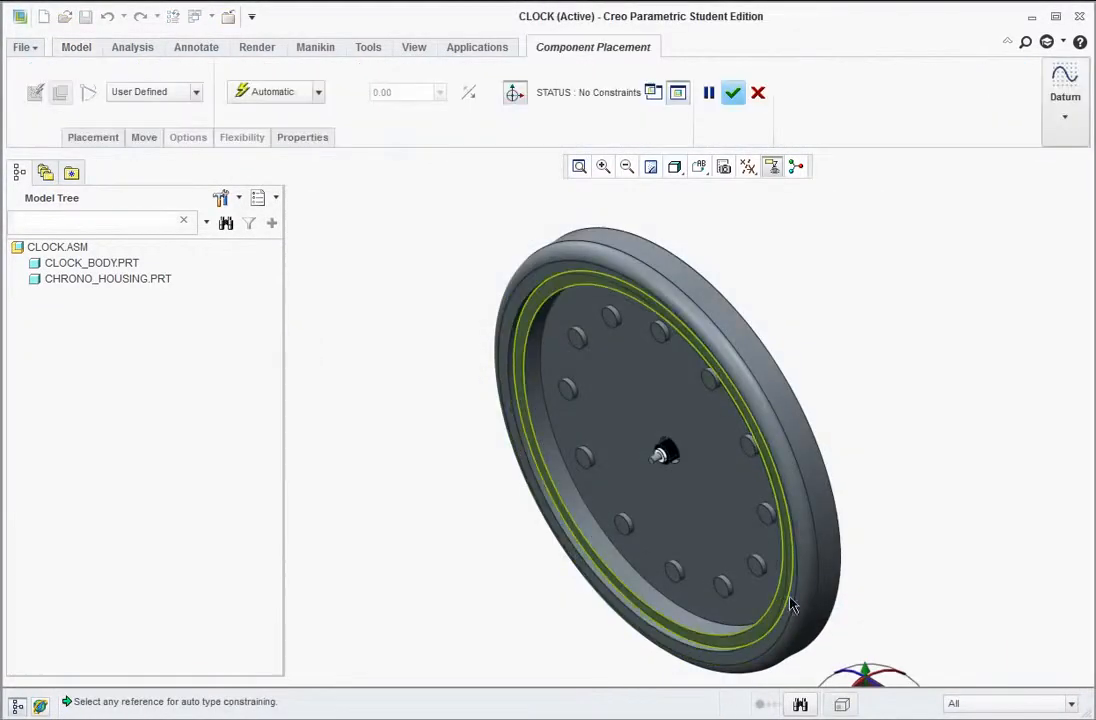
Move the bracket above and behind the clock body and rotate it about two axes so its two-hole flange lines up with the housing
scroll(890, 580, up, 6)
scroll(903, 655, down, 2)
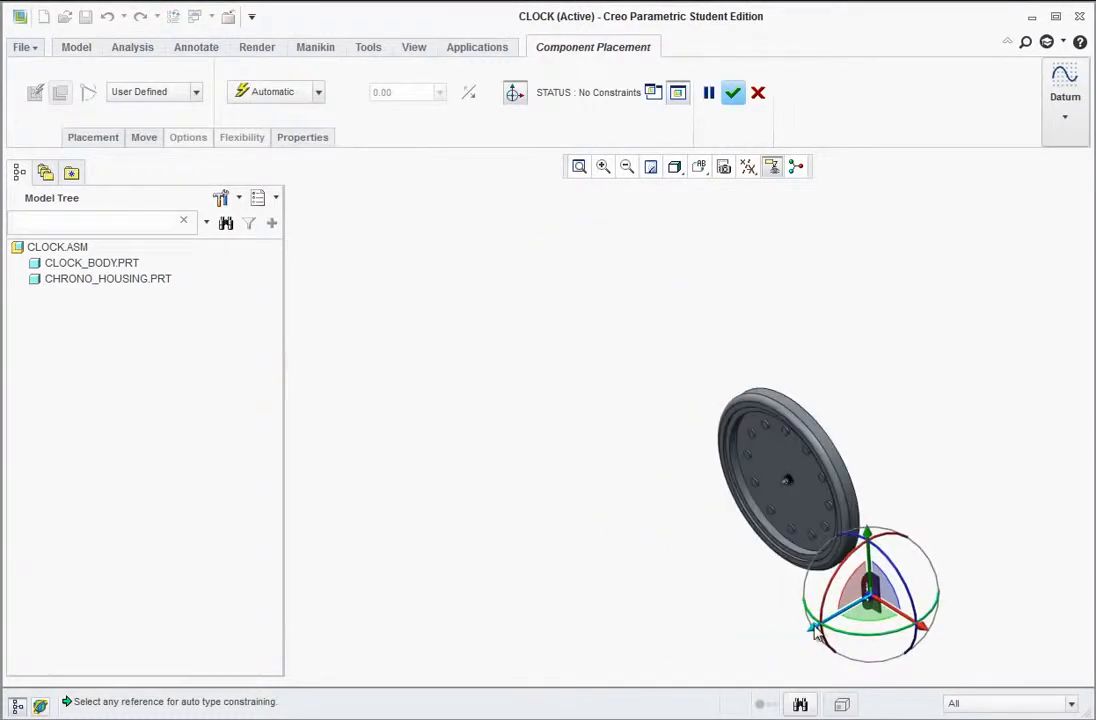
drag(818, 630, 913, 436)
middle_drag(826, 457, 815, 477)
scroll(897, 341, down, 2)
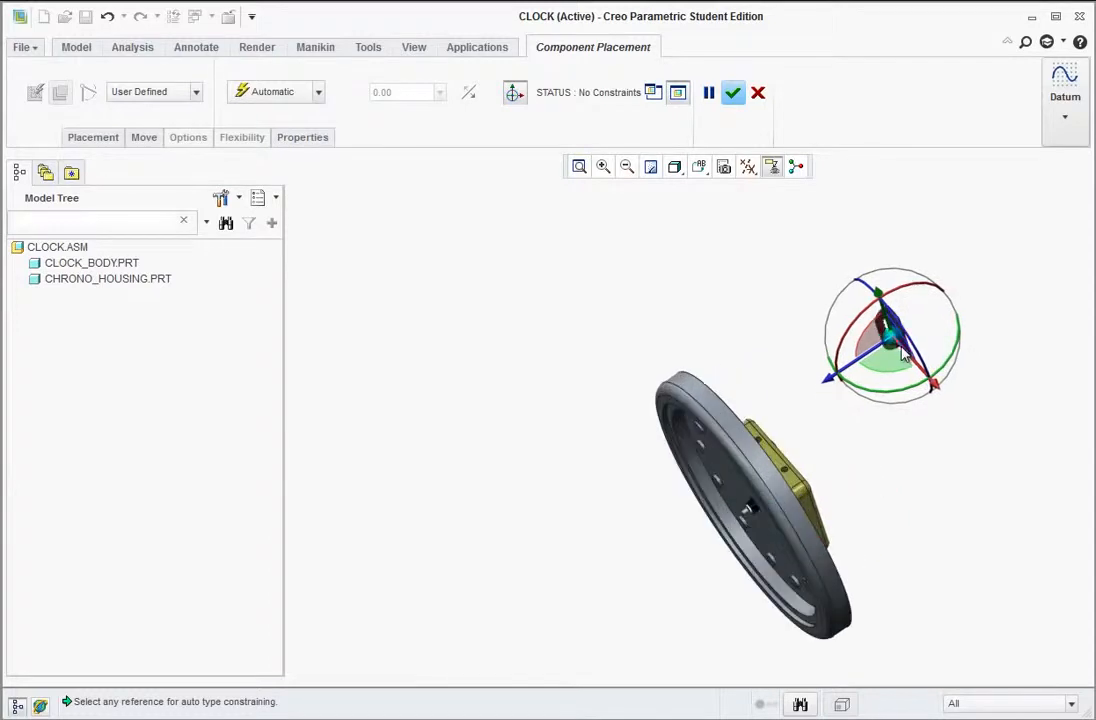
scroll(880, 370, down, 2)
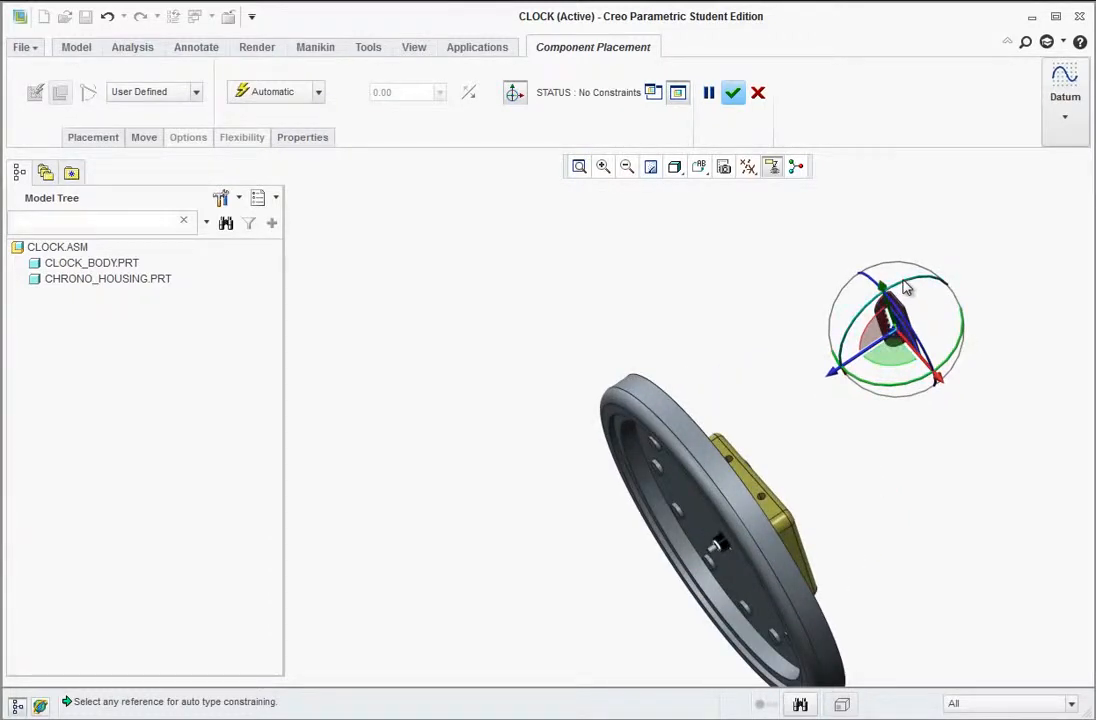
drag(893, 291, 1002, 280)
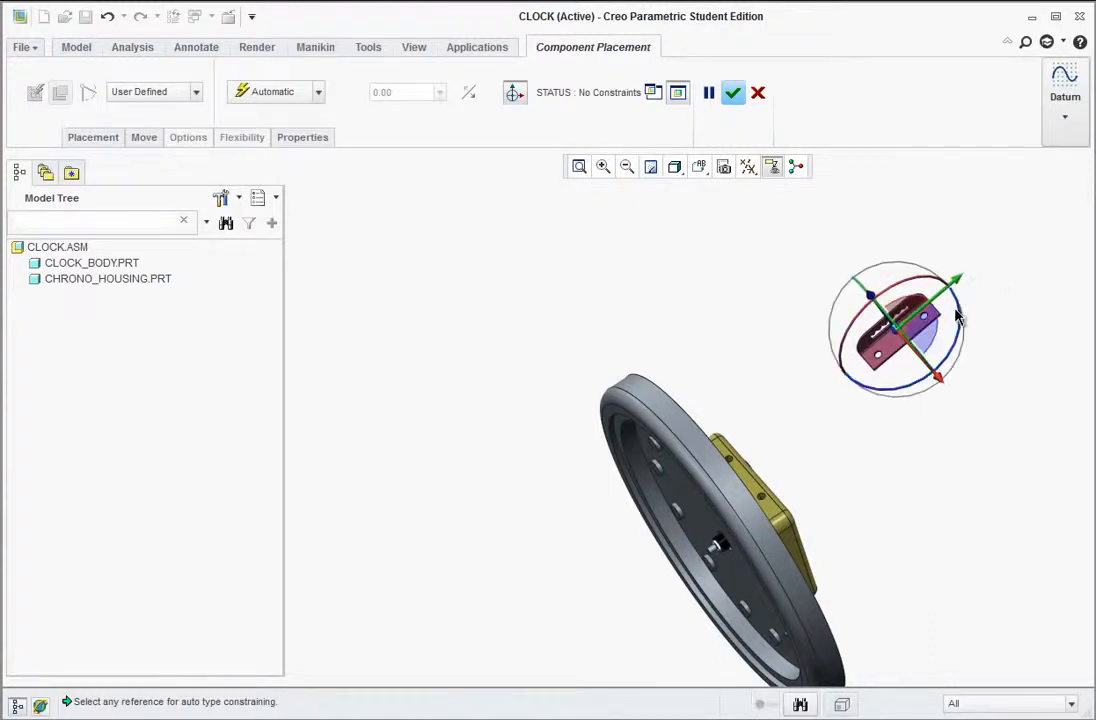
drag(959, 316, 933, 377)
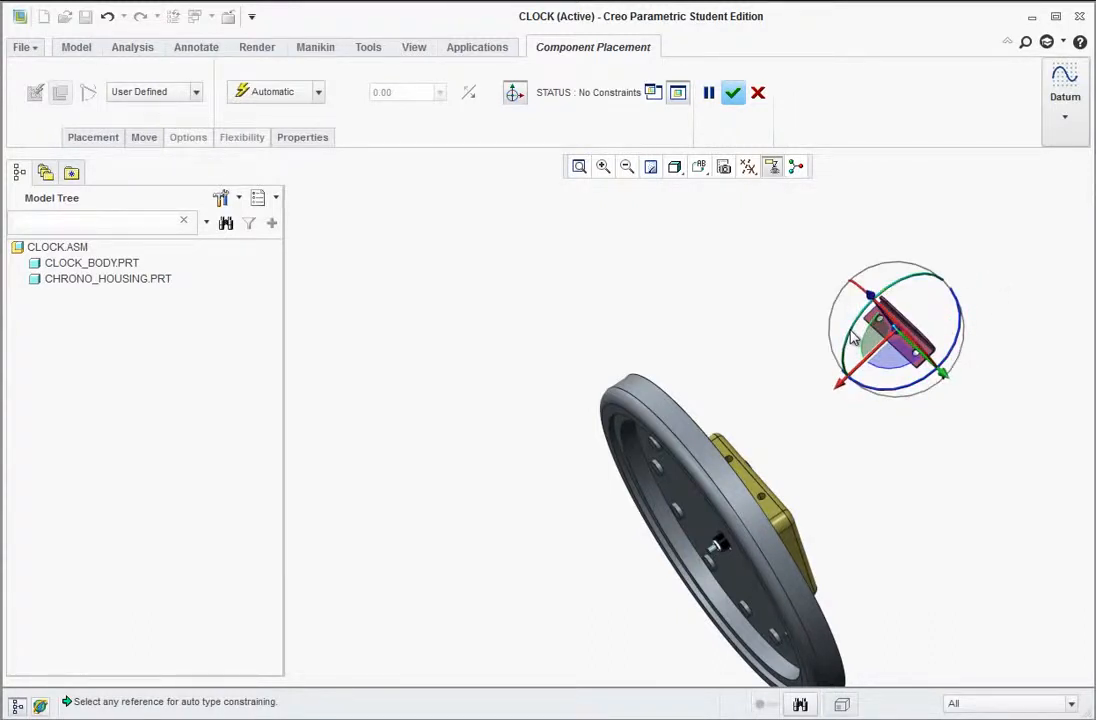
Make one of the bracket's flange holes coincident with the matching hole in the top edge of the chrono housing
middle_drag(920, 377, 755, 480)
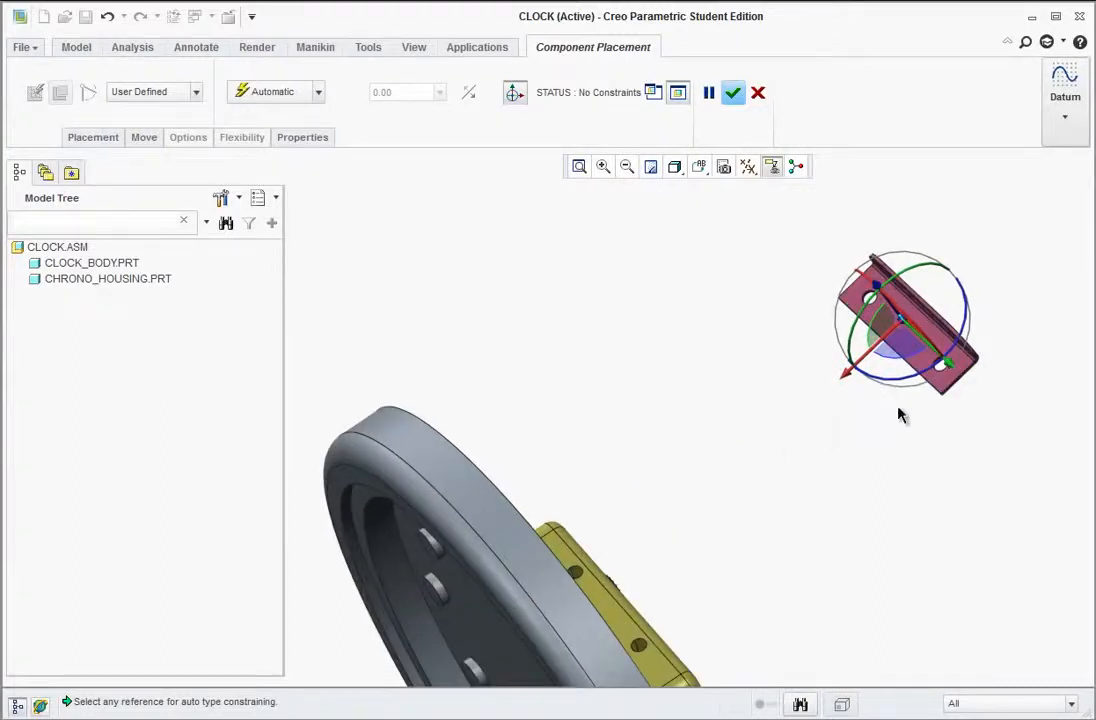
scroll(900, 415, down, 4)
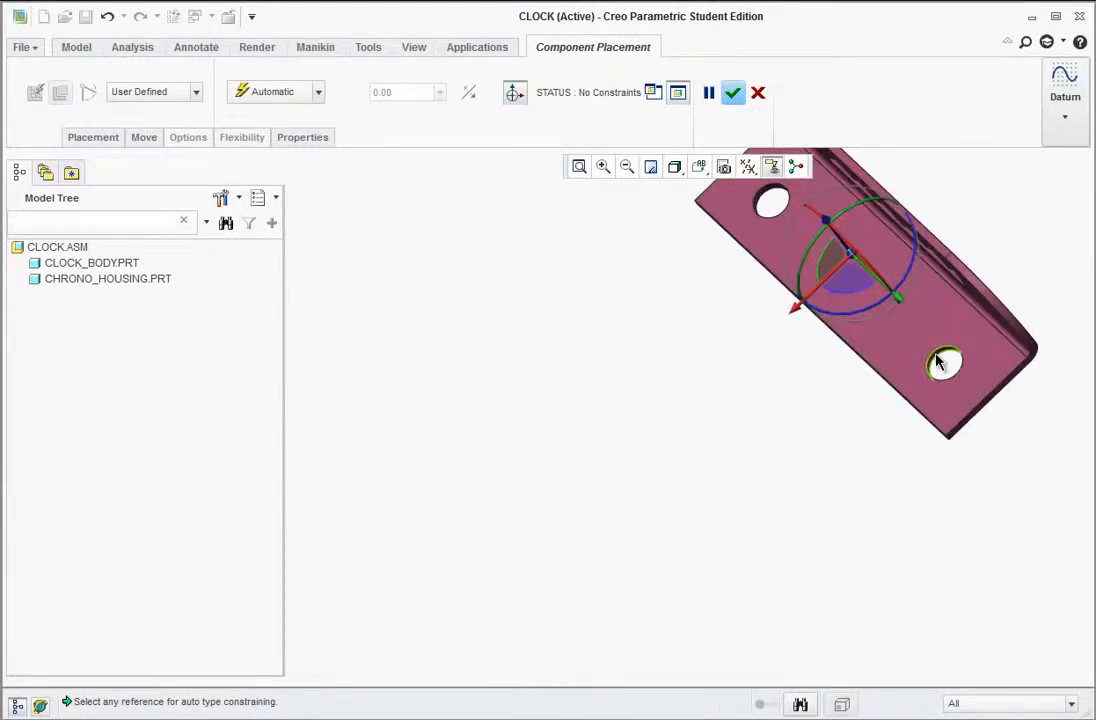
scroll(807, 482, up, 3)
middle_drag(807, 482, 600, 630)
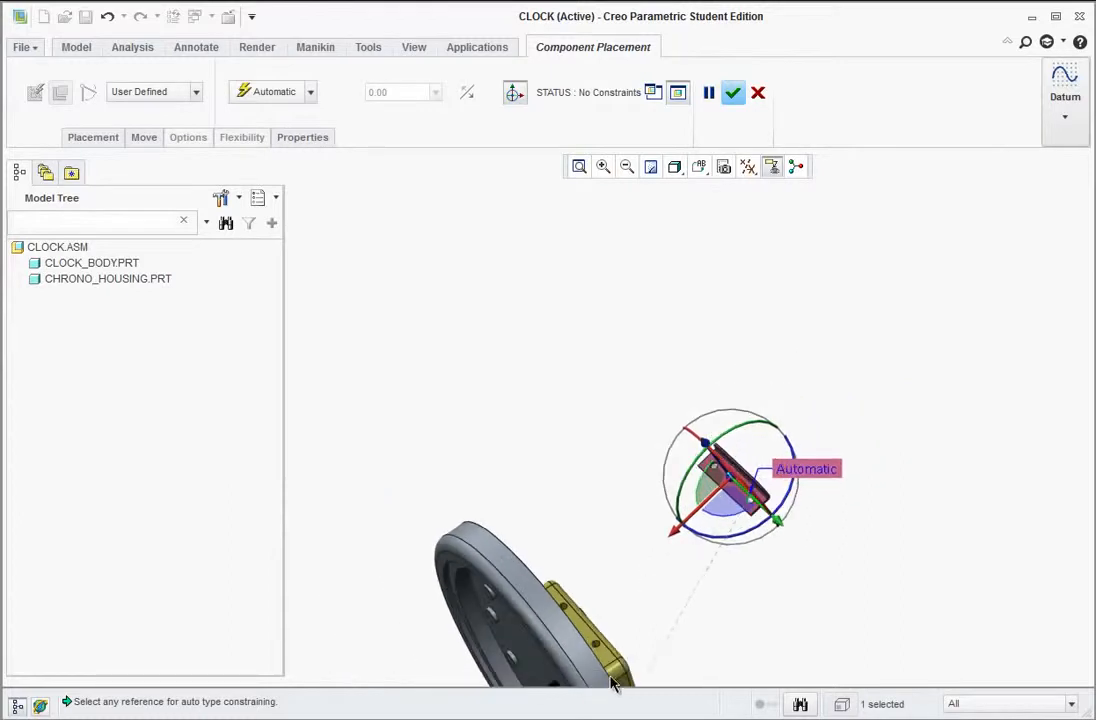
scroll(597, 627, down, 3)
scroll(597, 627, down, 2)
click(595, 630)
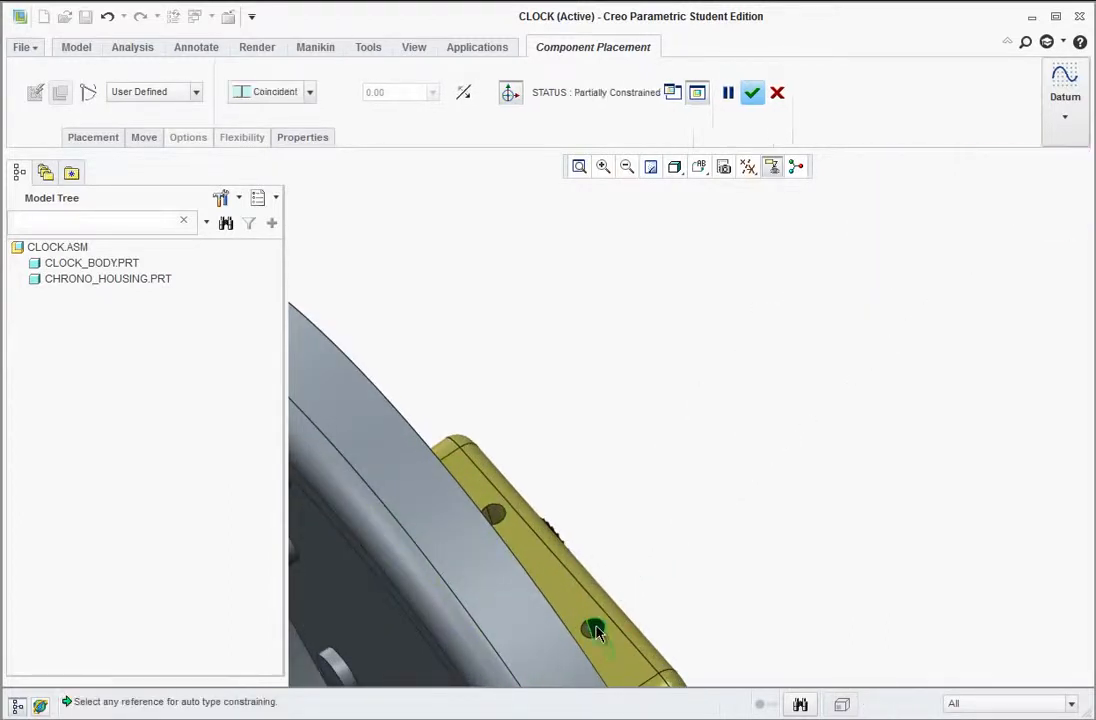
Slide the bracket along the aligned hole axis until it sits above the chrono housing
scroll(640, 570, up, 5)
mouse_move(697, 606)
middle_down()
mouse_move(695, 523)
mouse_move(643, 560)
mouse_move(652, 572)
middle_up()
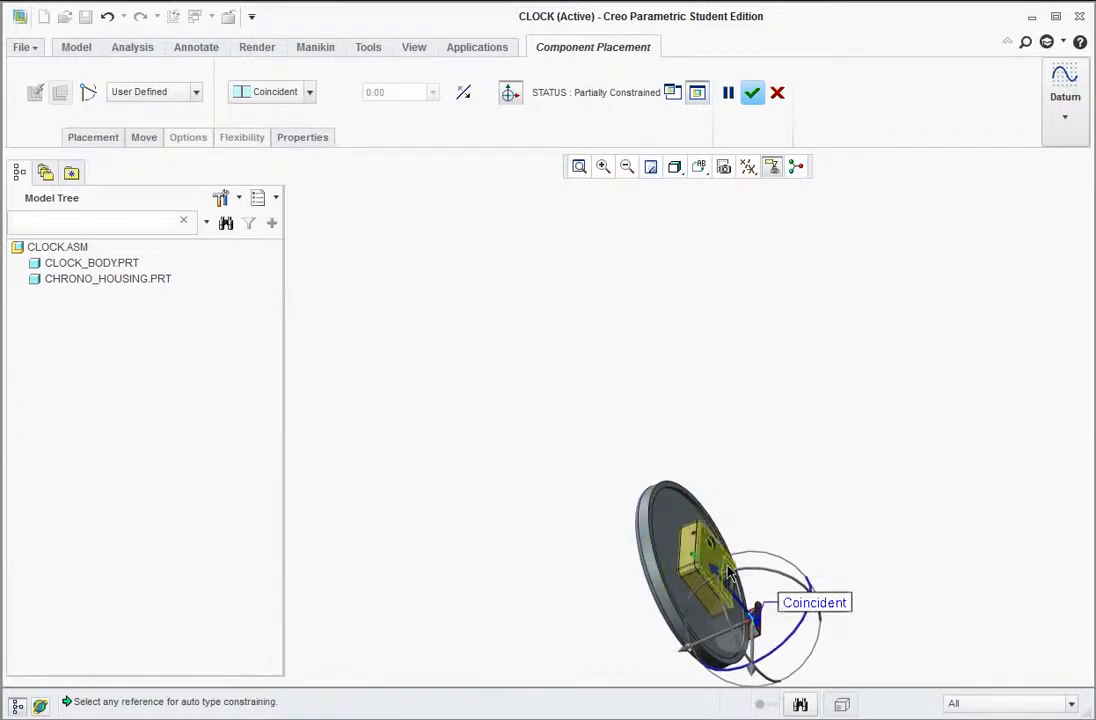
drag(719, 571, 649, 475)
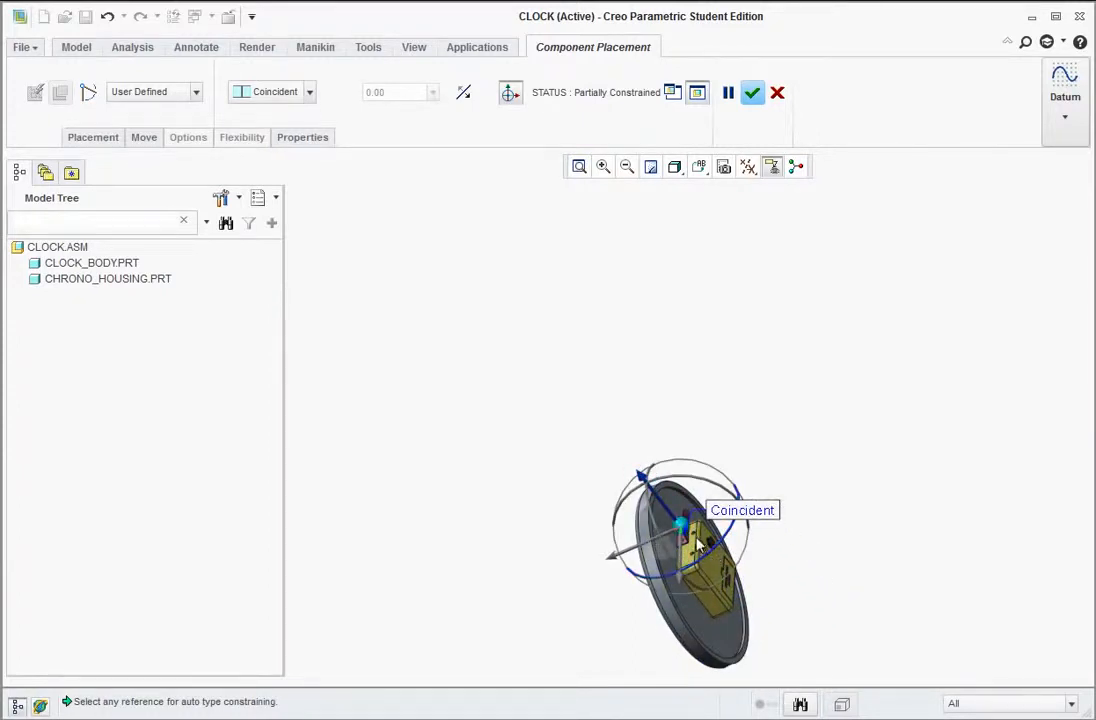
Make the underside of the bracket's two-hole flange coincident with the top edge face of the chrono housing
scroll(606, 489, up, 5)
scroll(635, 462, up, 2)
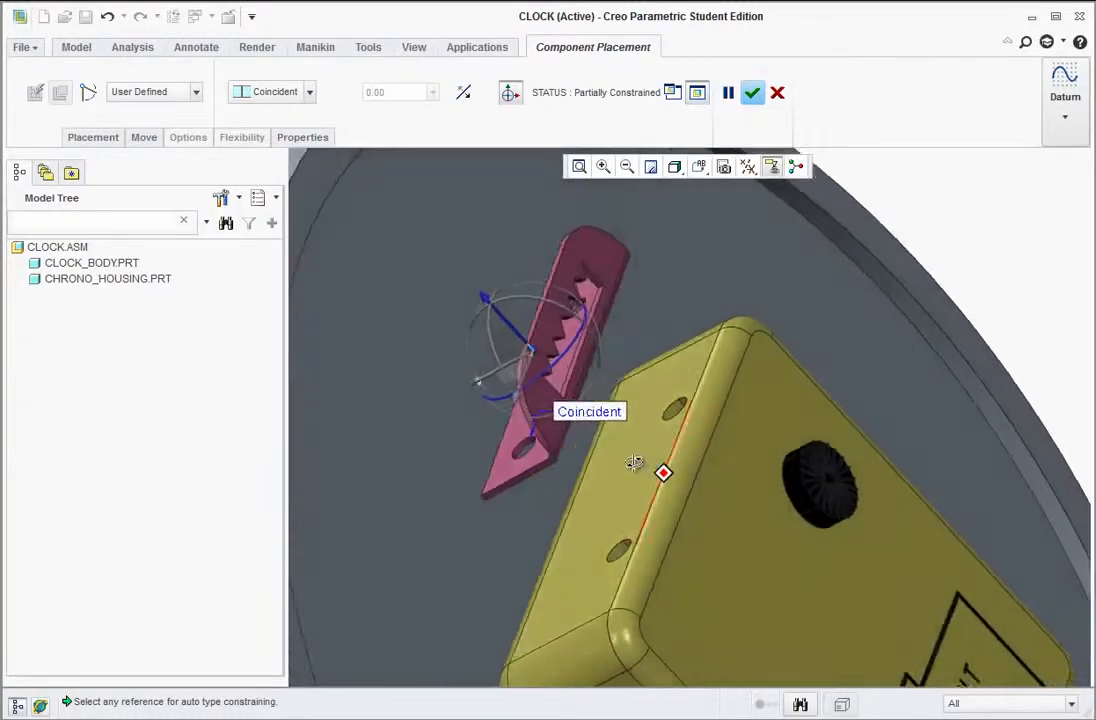
middle_drag(635, 462, 592, 440)
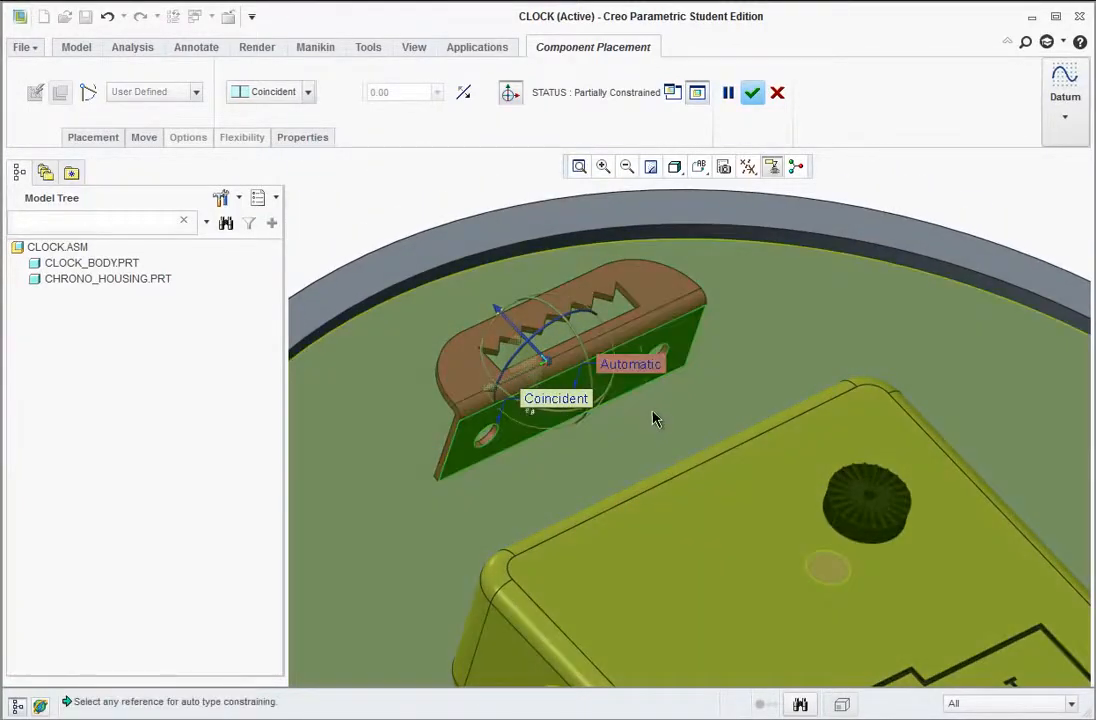
click(652, 419)
middle_drag(658, 423, 760, 500)
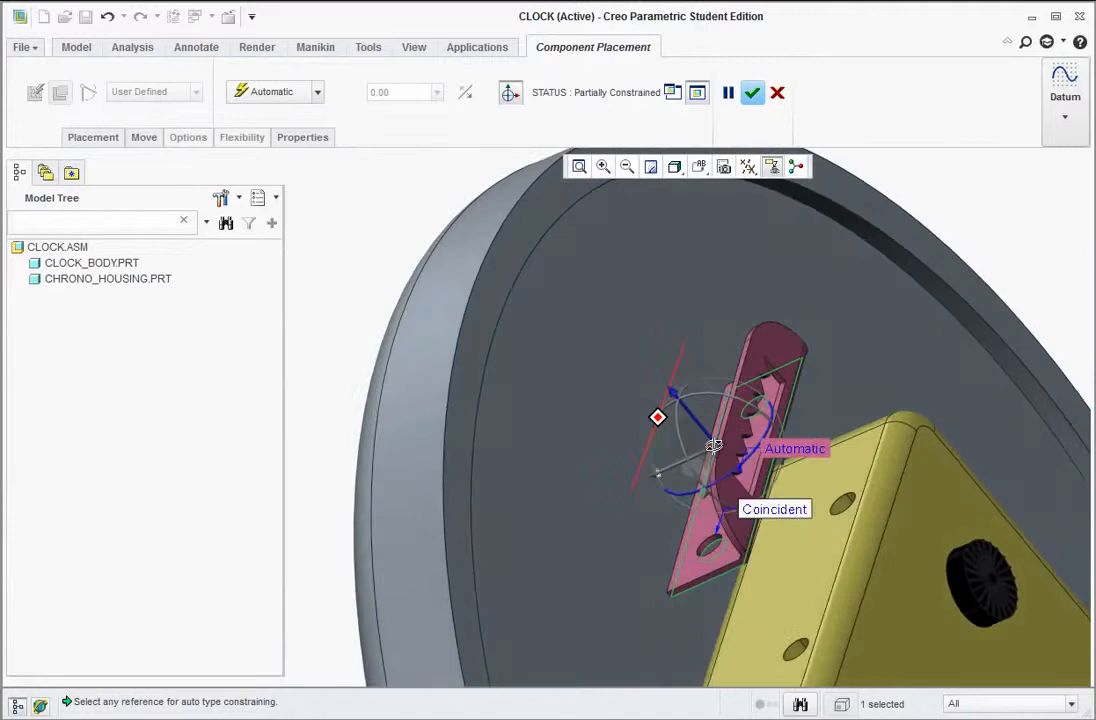
click(800, 545)
middle_drag(800, 545, 848, 523)
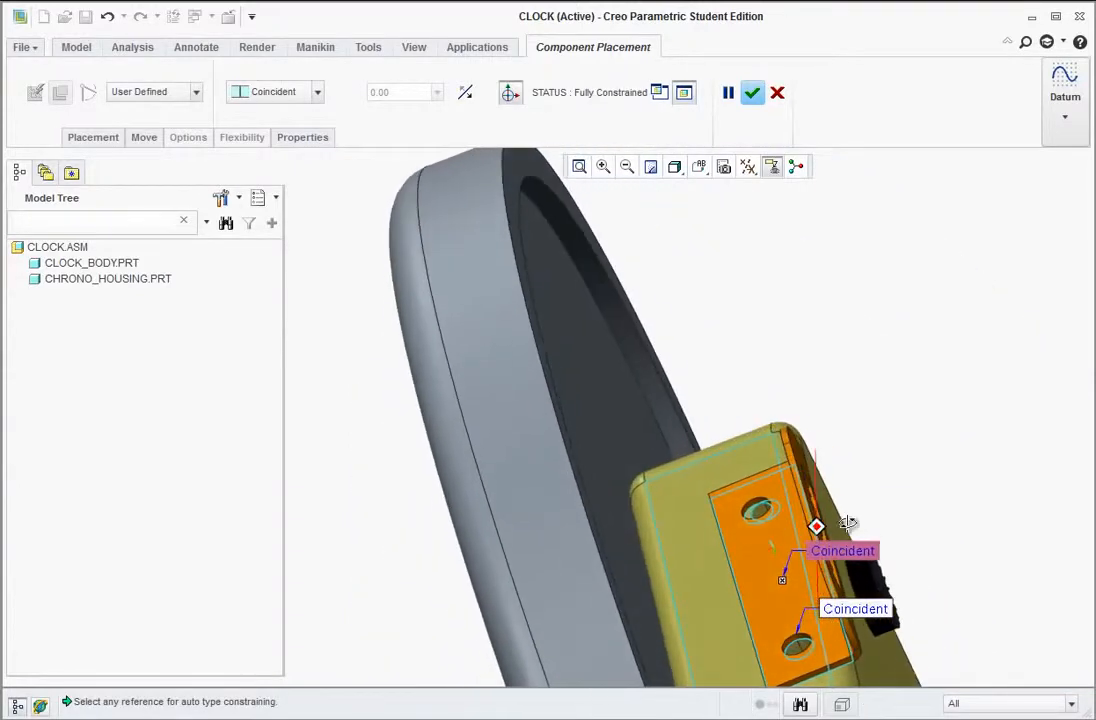
Add a third constraint orienting the bracket's other flange hole to the matching housing hole, and accept the bracket placement
scroll(757, 512, up, 5)
click(728, 507)
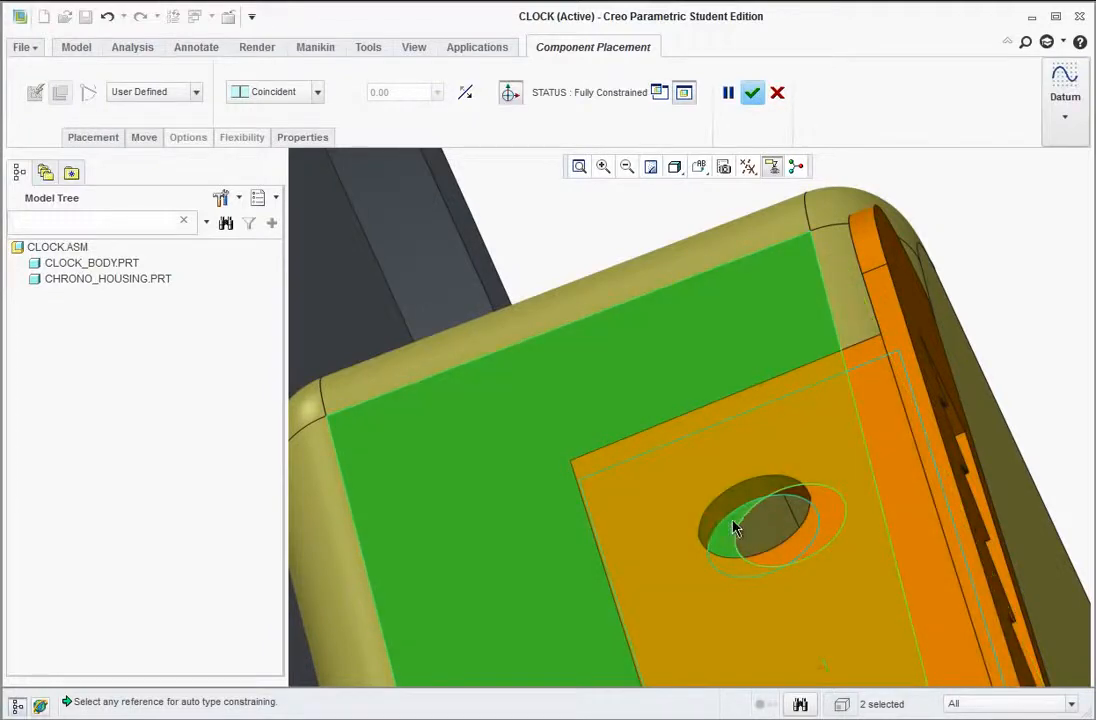
click(93, 137)
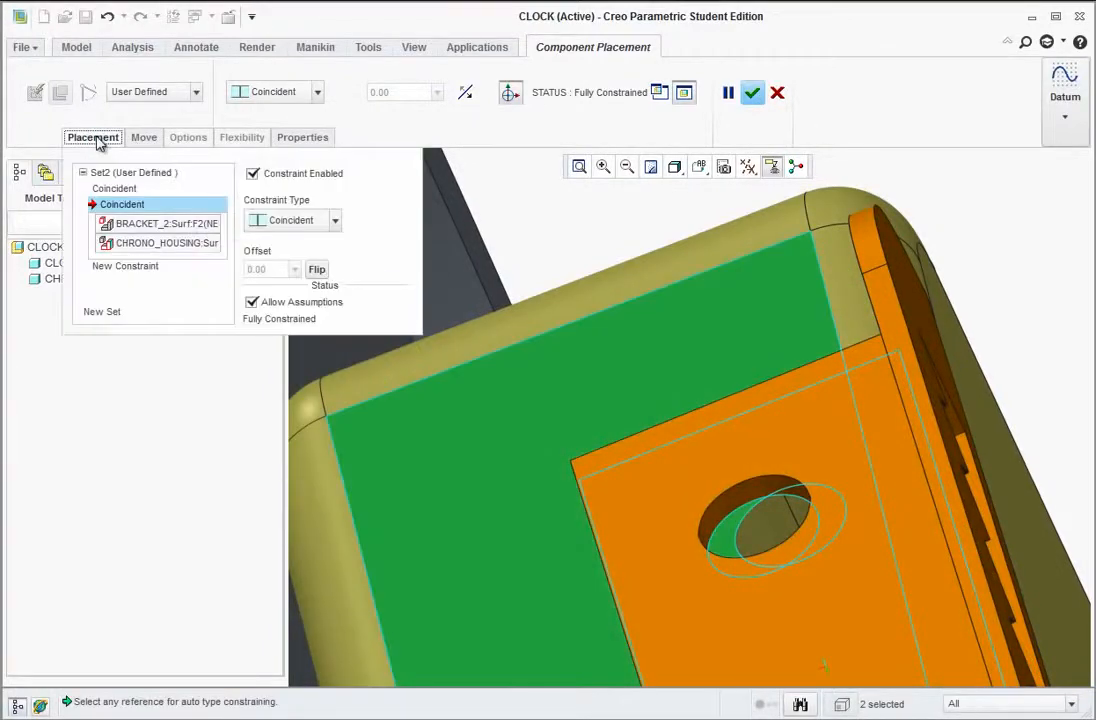
click(112, 267)
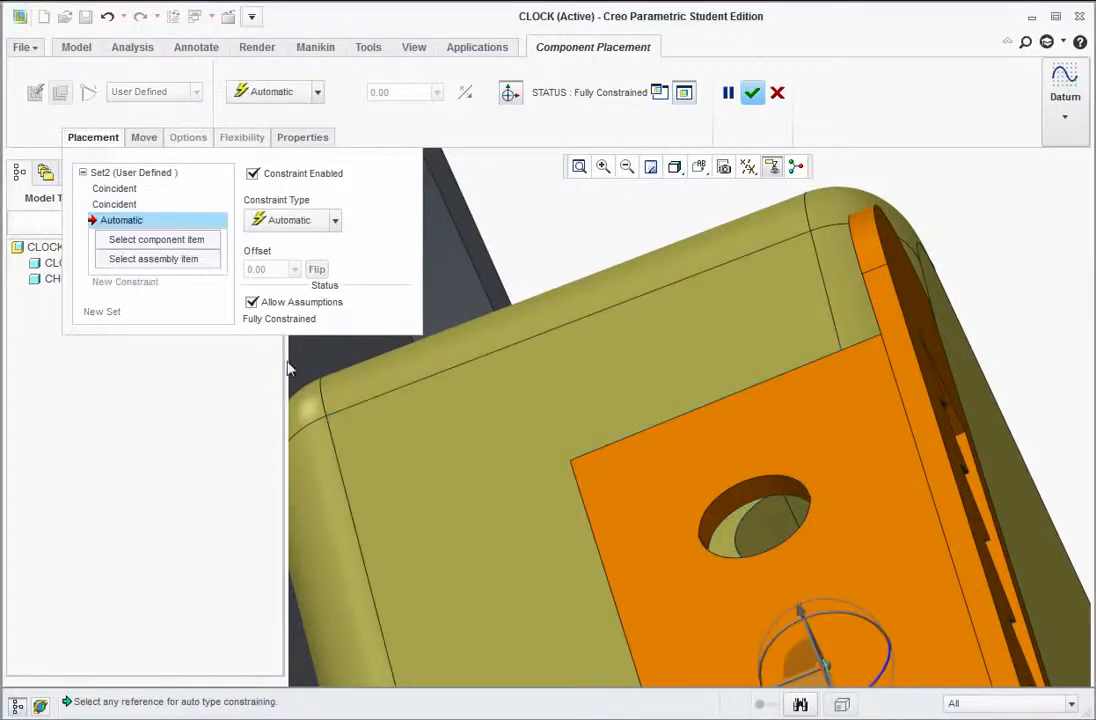
click(727, 516)
click(764, 538)
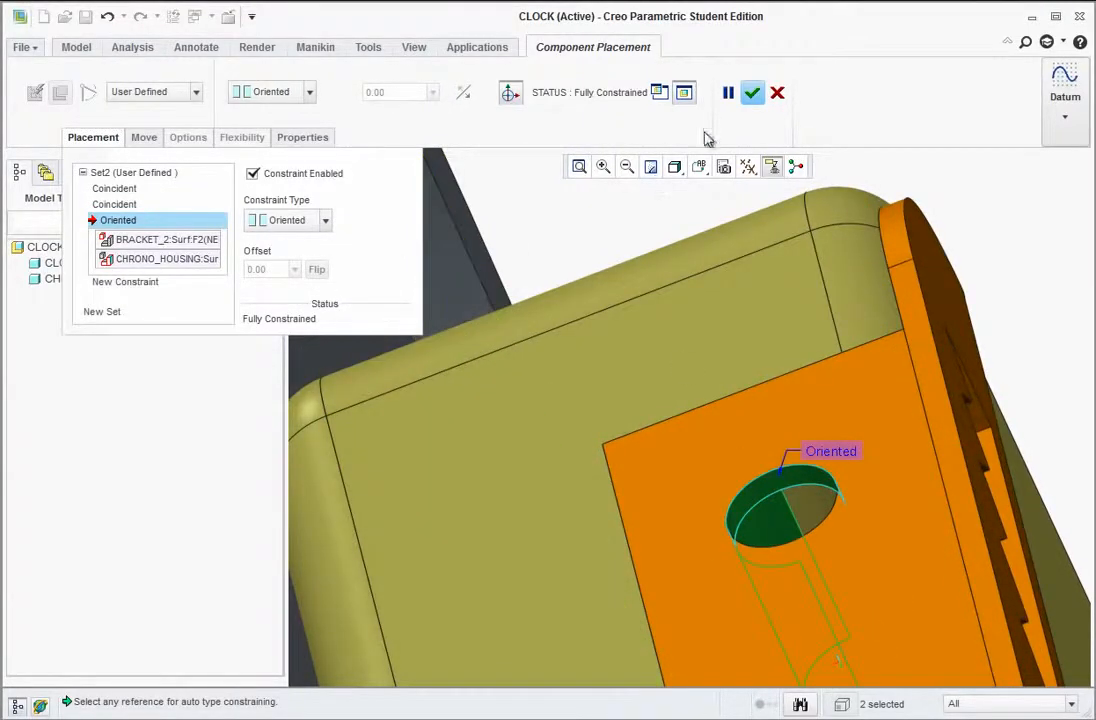
click(751, 98)
Bring bolt.prt into the assembly as a new component
scroll(580, 428, up, 8)
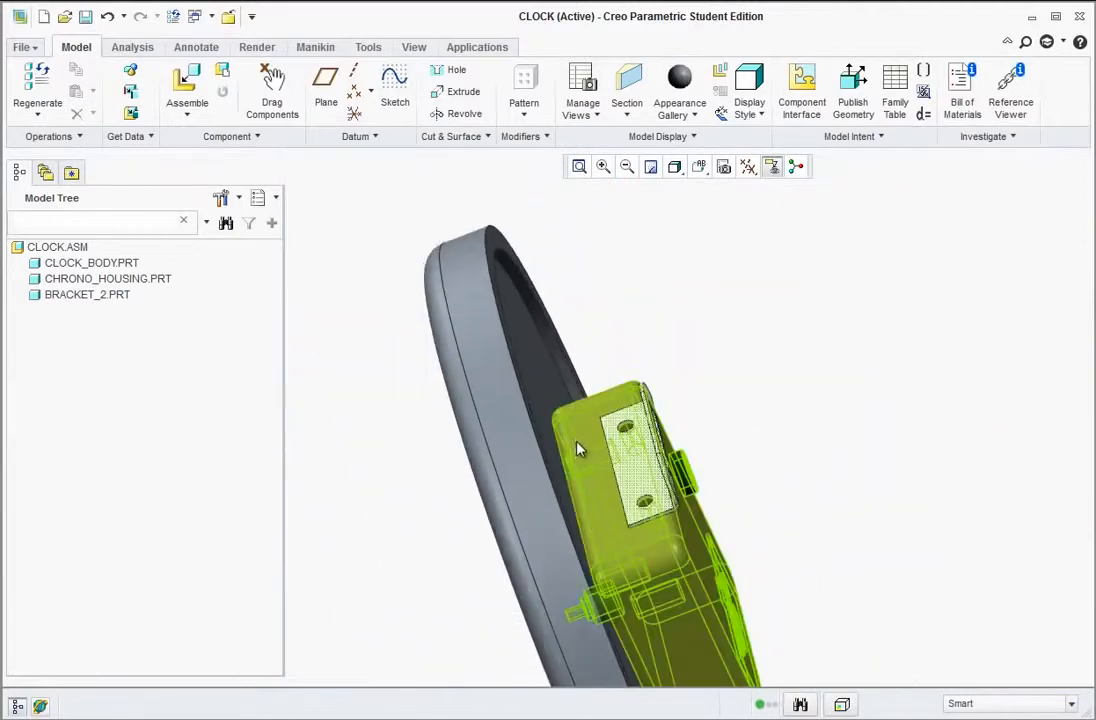
mouse_move(550, 573)
middle_down()
mouse_move(578, 560)
mouse_move(614, 598)
mouse_move(590, 565)
mouse_move(598, 580)
middle_up()
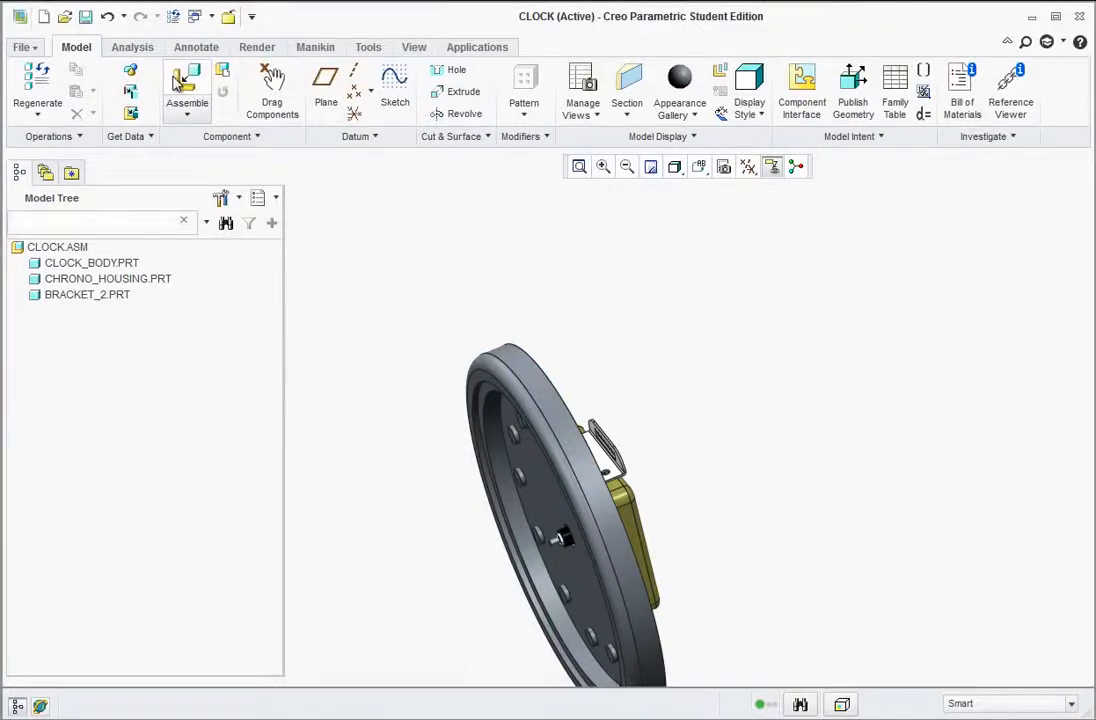
click(187, 85)
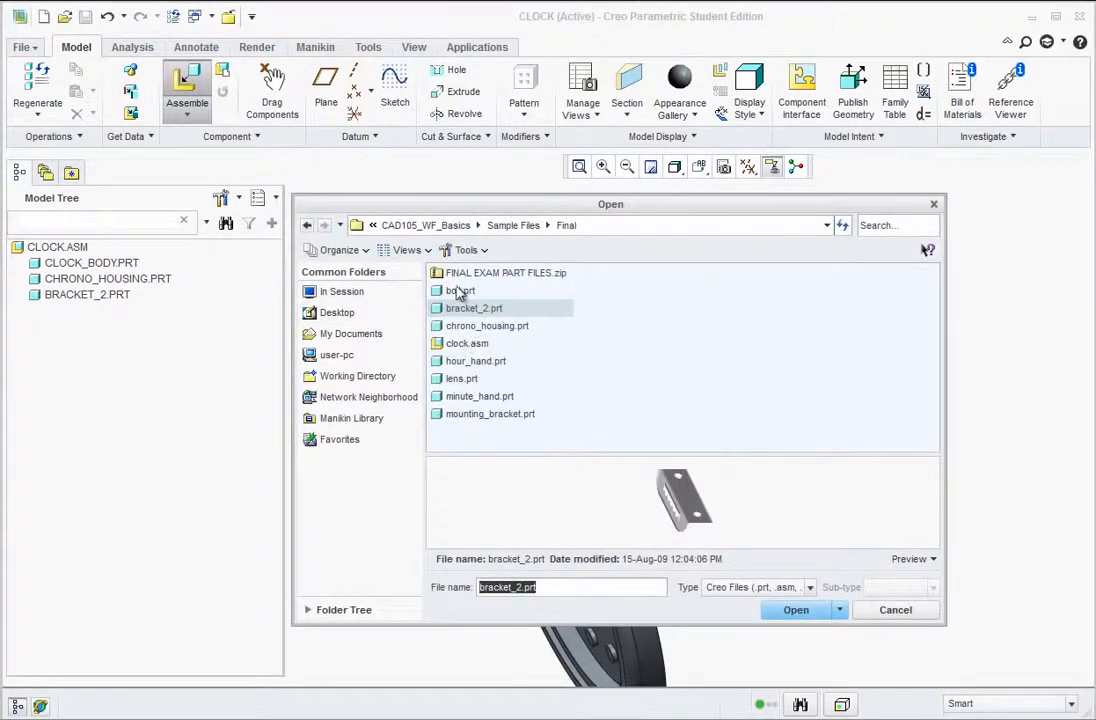
click(459, 290)
click(795, 610)
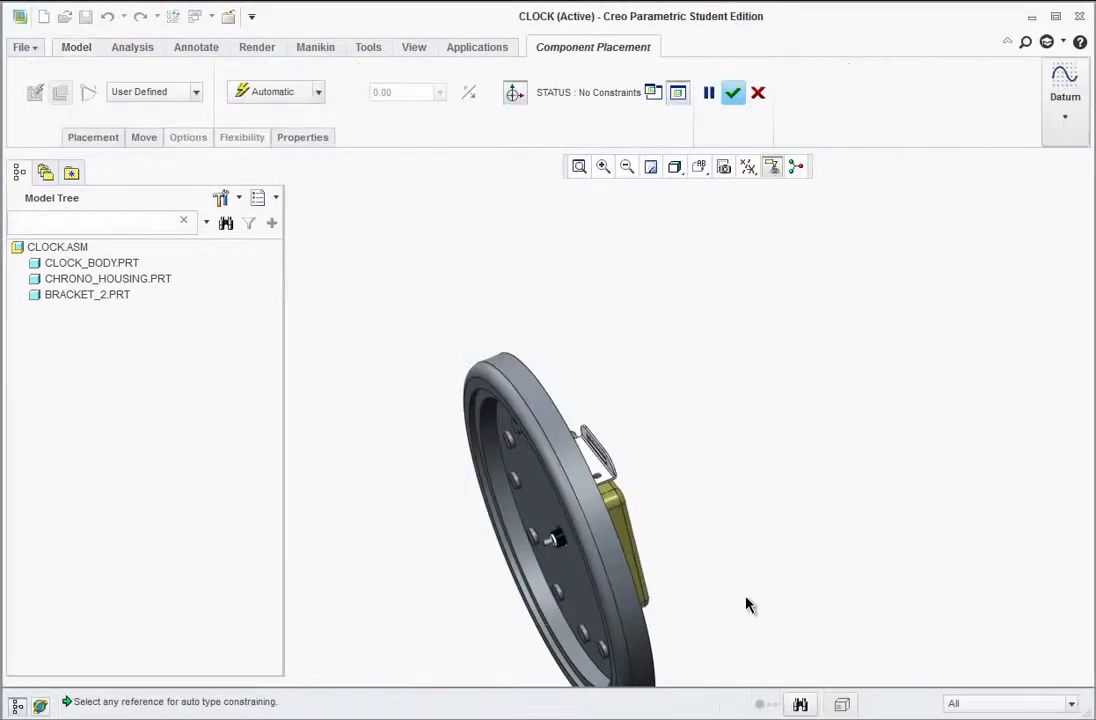
Move the bolt out from below the clock to a free spot above and behind the bracket
scroll(762, 676, down, 2)
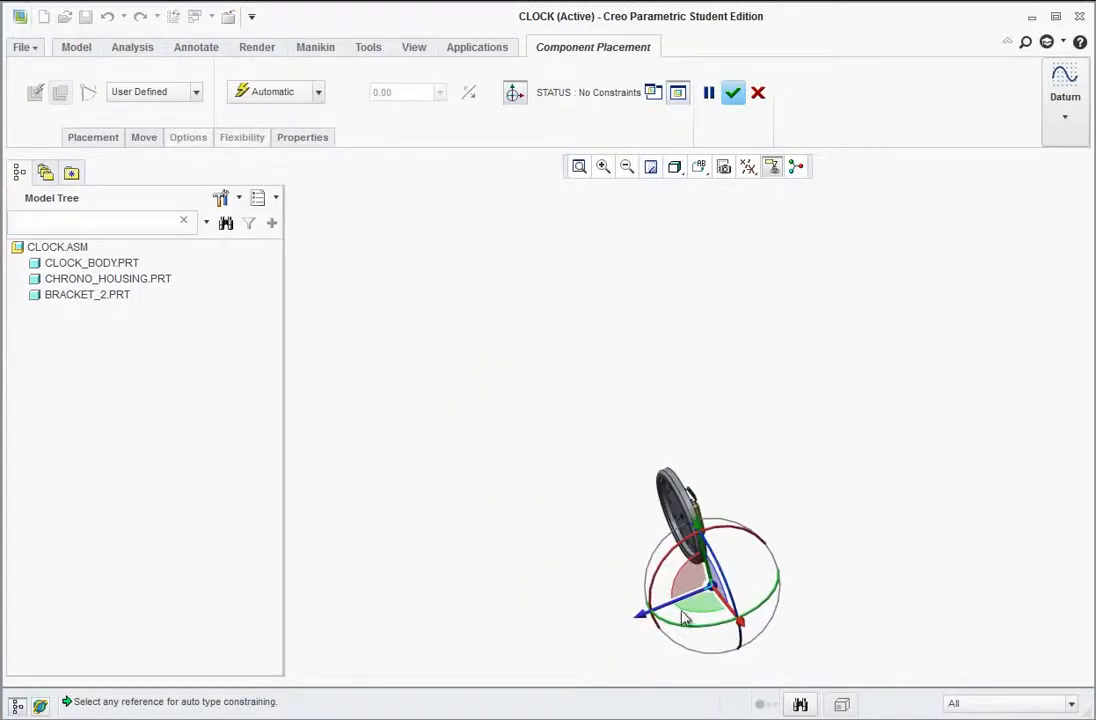
drag(650, 614, 726, 583)
scroll(756, 523, down, 4)
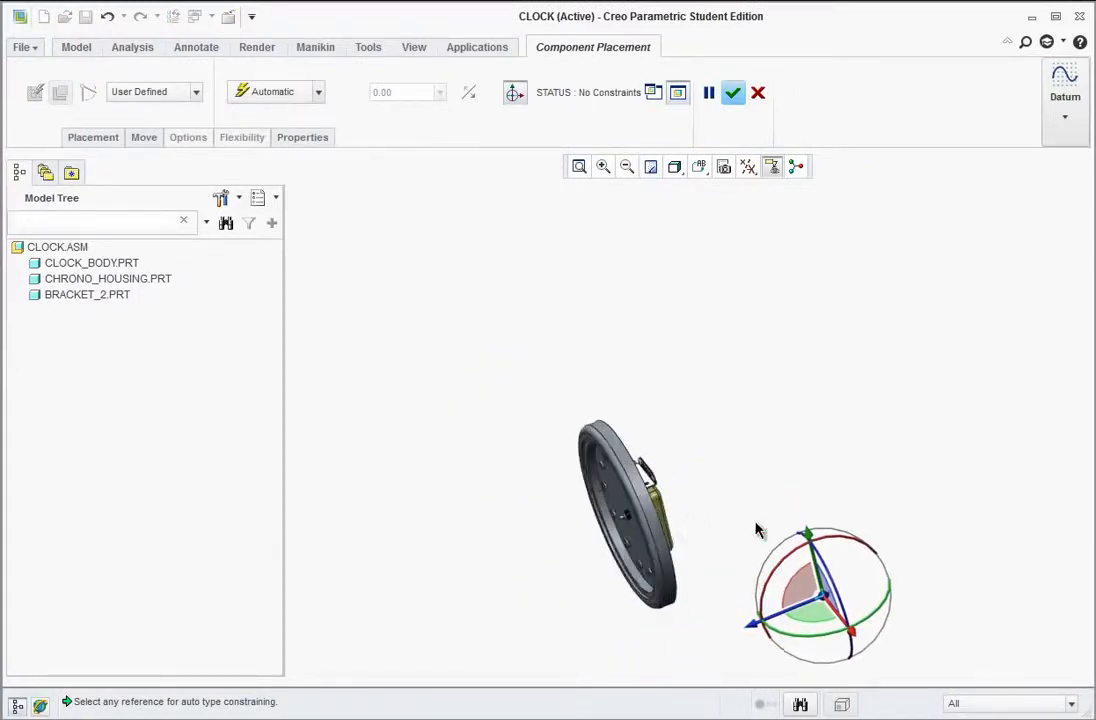
drag(872, 660, 678, 435)
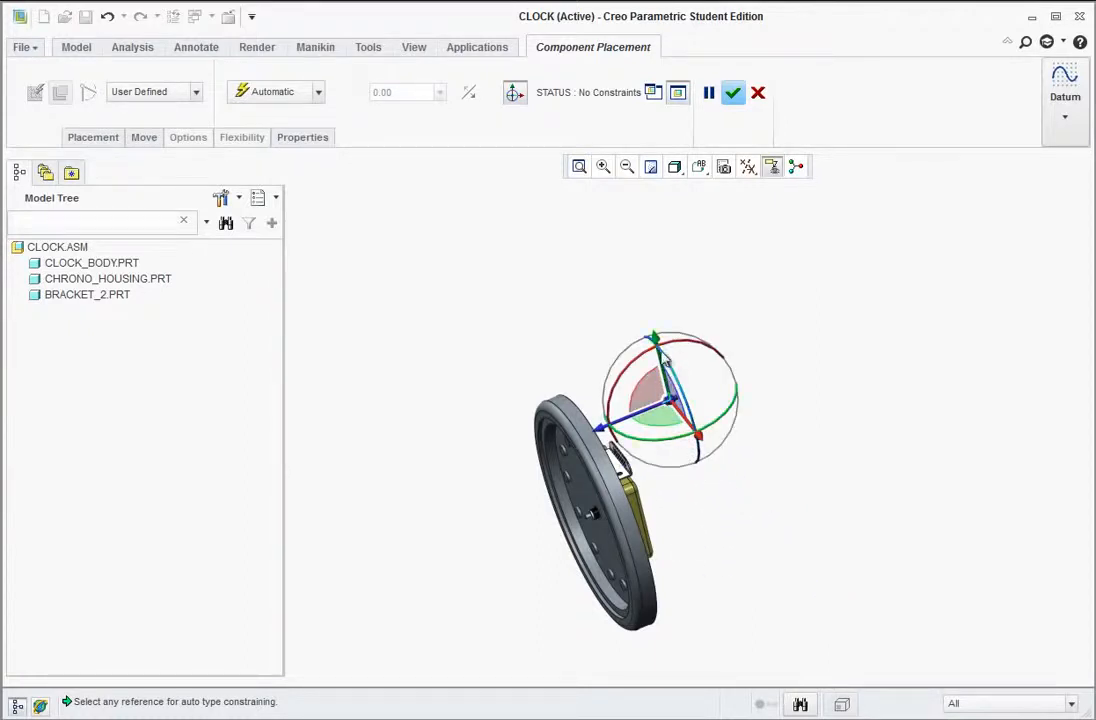
drag(656, 341, 633, 240)
scroll(639, 406, down, 2)
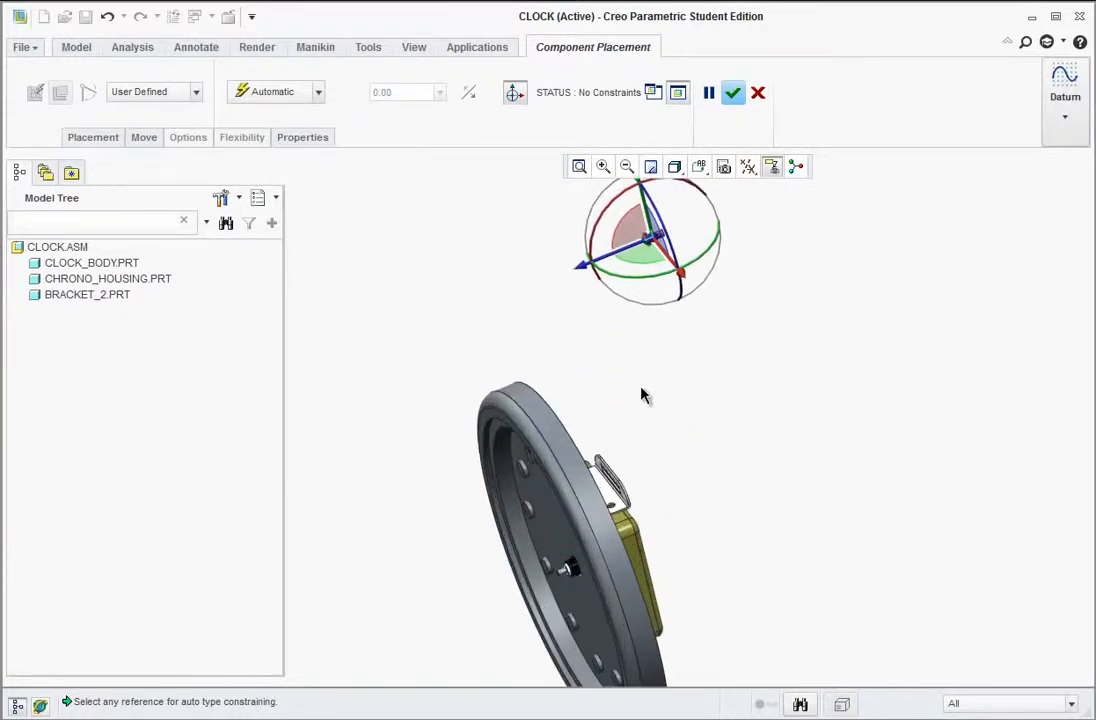
scroll(684, 254, down, 3)
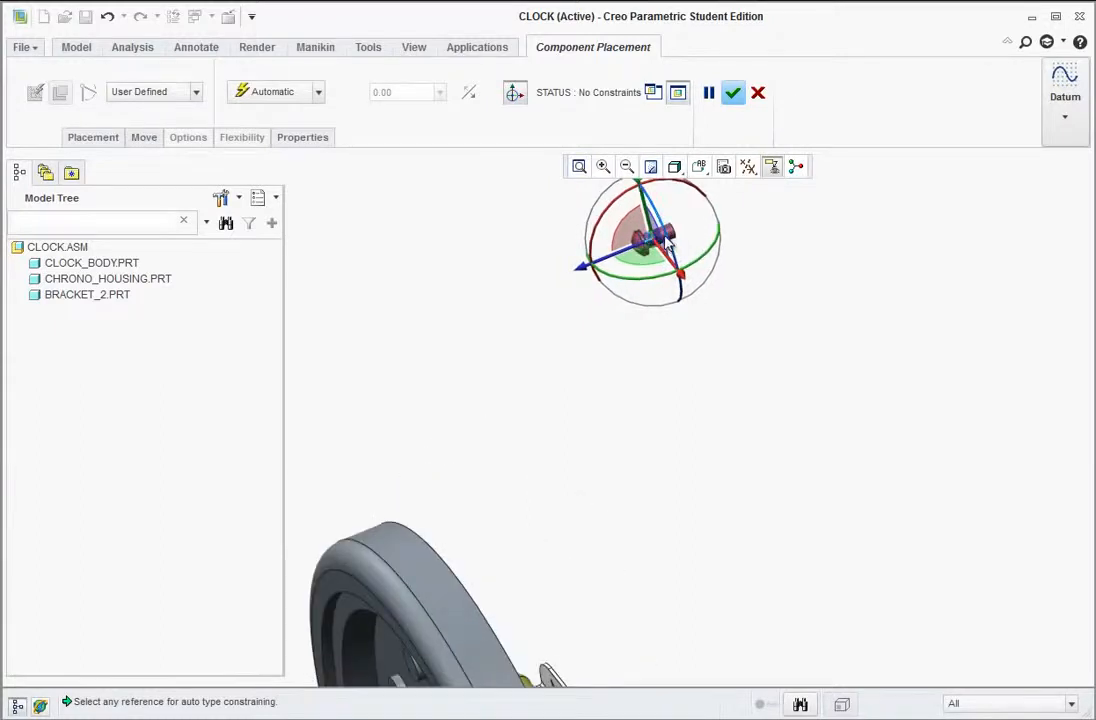
Rotate the bolt so its head faces up, and make its shank coincident with the mounting hole at one end of the bracket flange
click(672, 236)
middle_drag(638, 602, 631, 643)
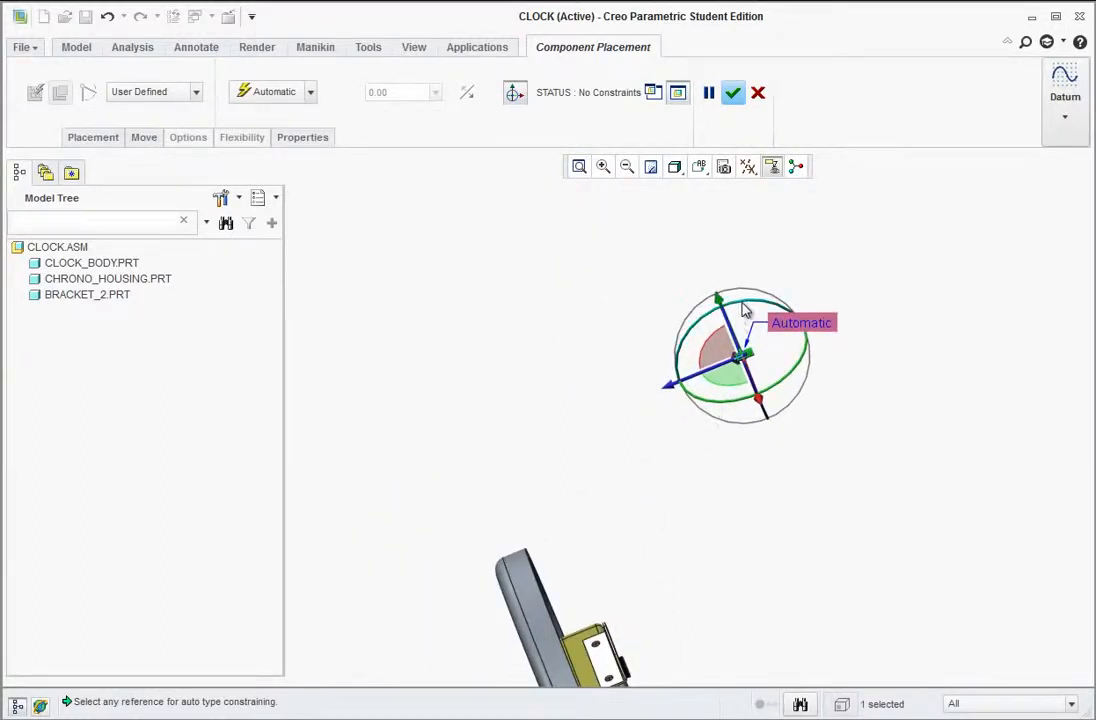
drag(744, 311, 815, 362)
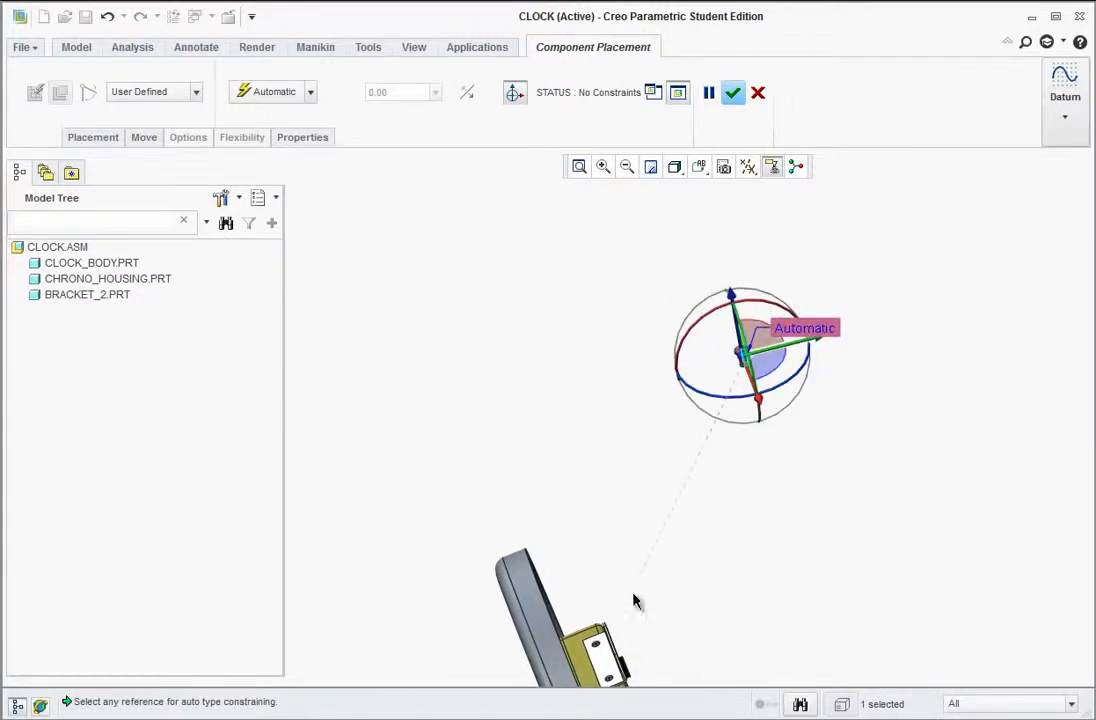
scroll(597, 649, up, 3)
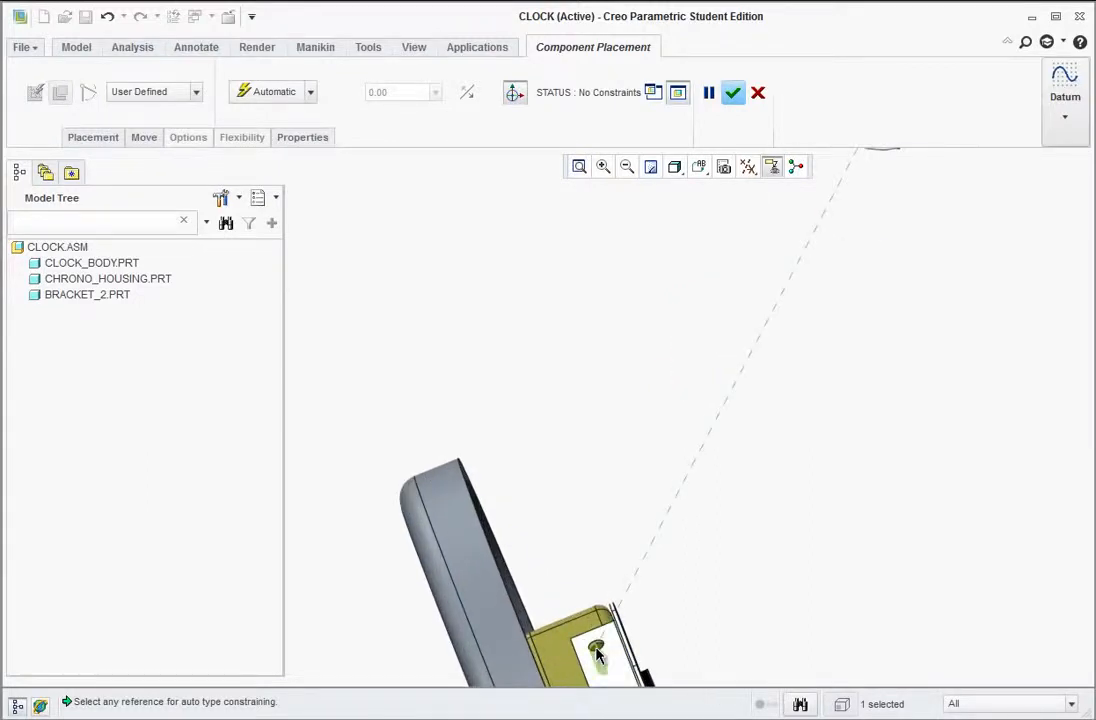
click(597, 651)
Slide the bolt along the aligned hole axis until it sits clear above the bracket flange
scroll(719, 595, down, 5)
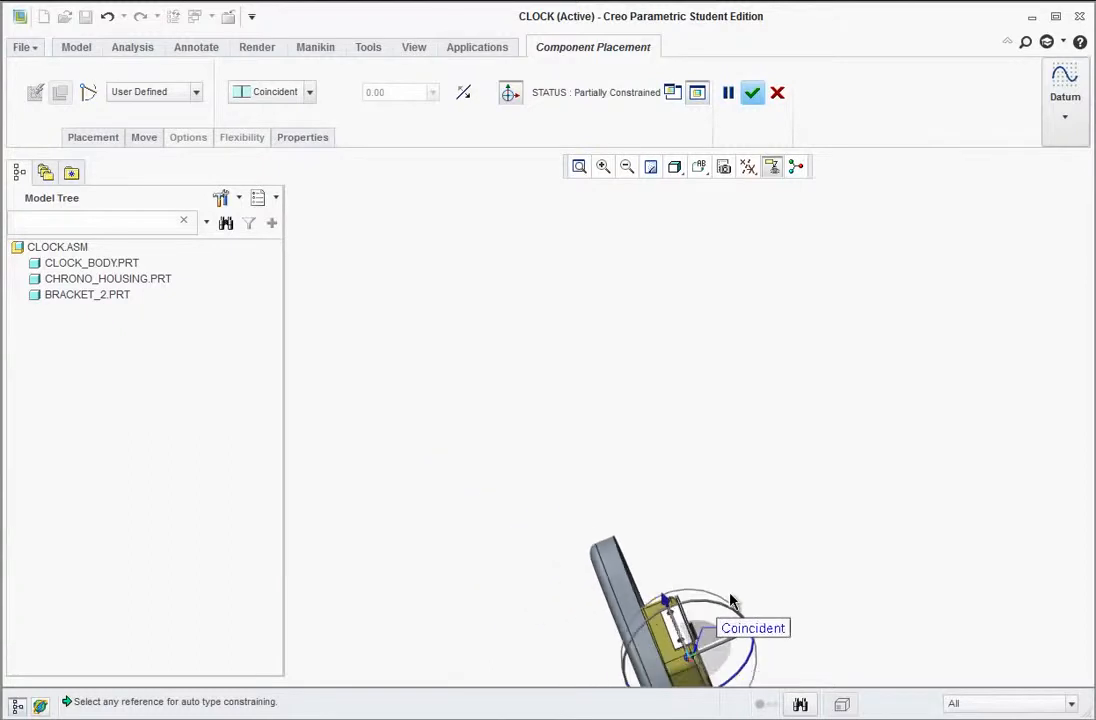
scroll(731, 646, up, 4)
scroll(673, 584, up, 2)
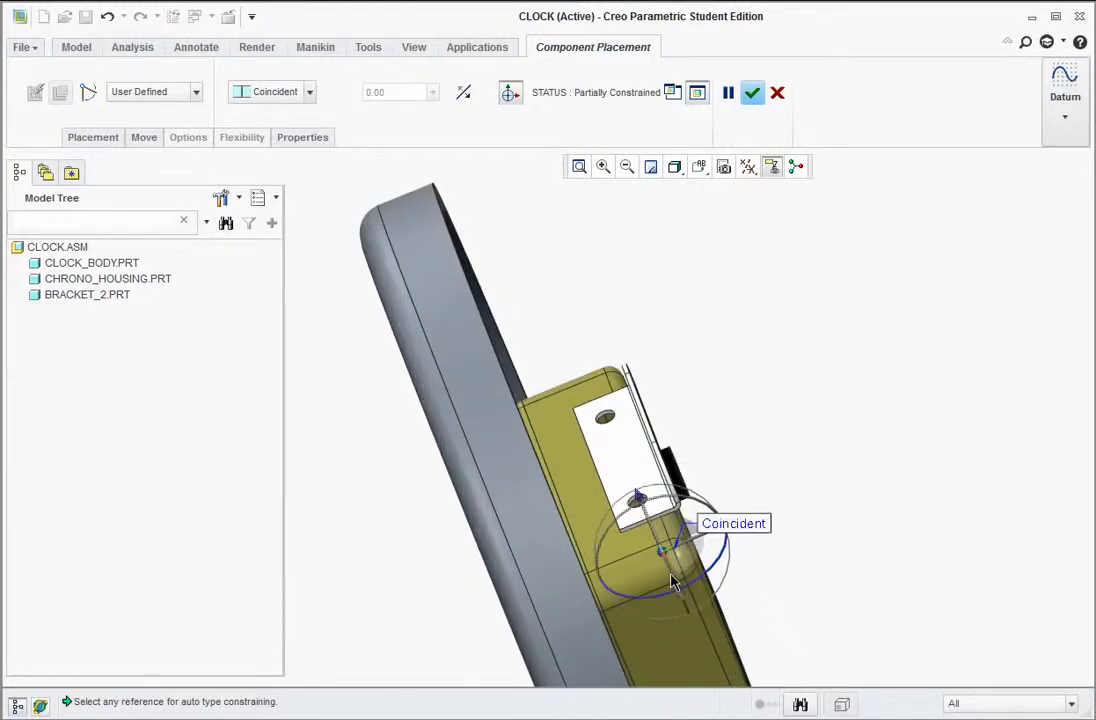
drag(637, 500, 558, 282)
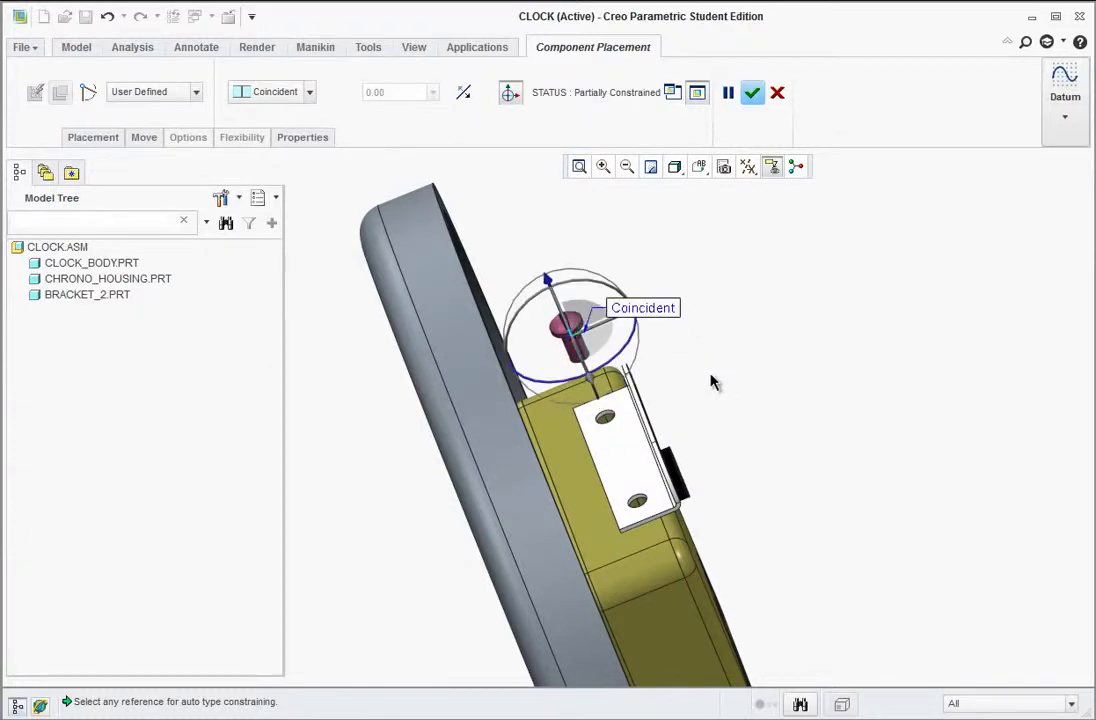
Make the underside of the bolt head coincident with the outer face of the bracket flange, and accept the bolt placement
middle_drag(712, 382, 843, 467)
scroll(843, 467, down, 5)
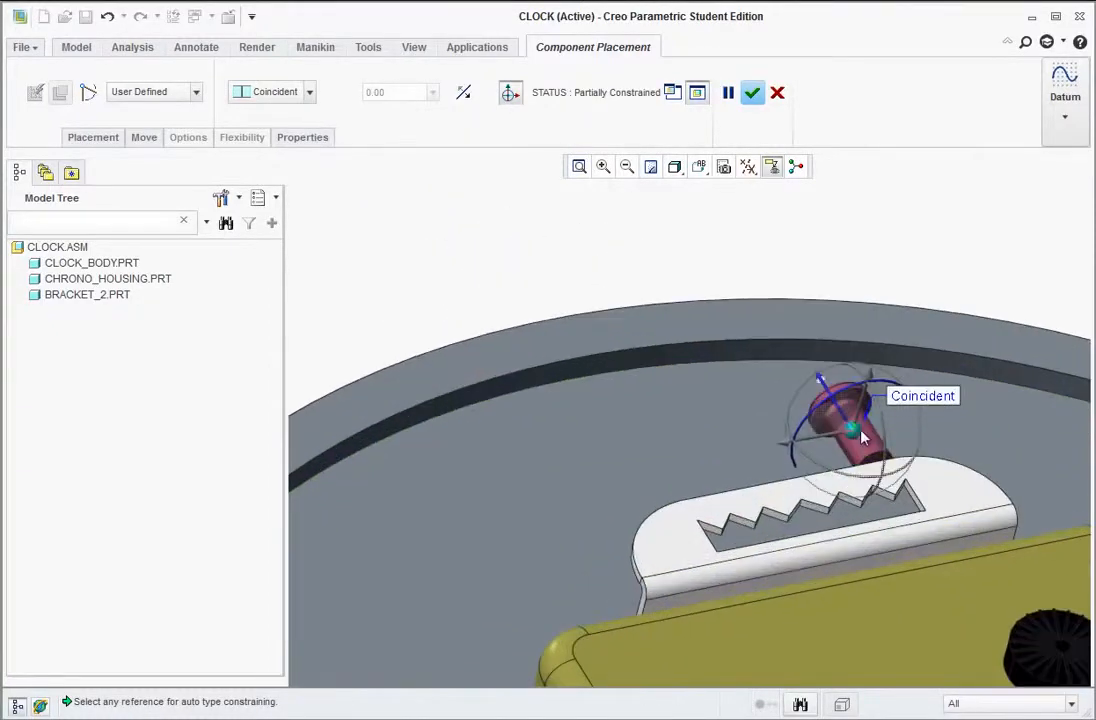
click(836, 371)
scroll(862, 444, up, 4)
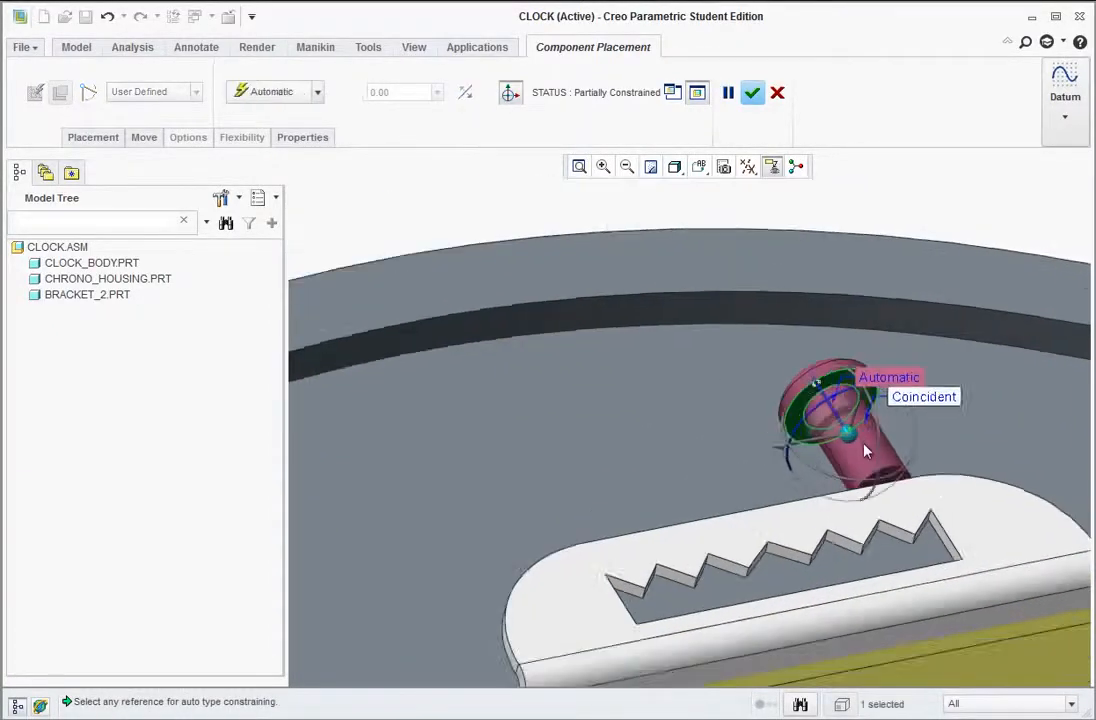
middle_drag(880, 457, 943, 543)
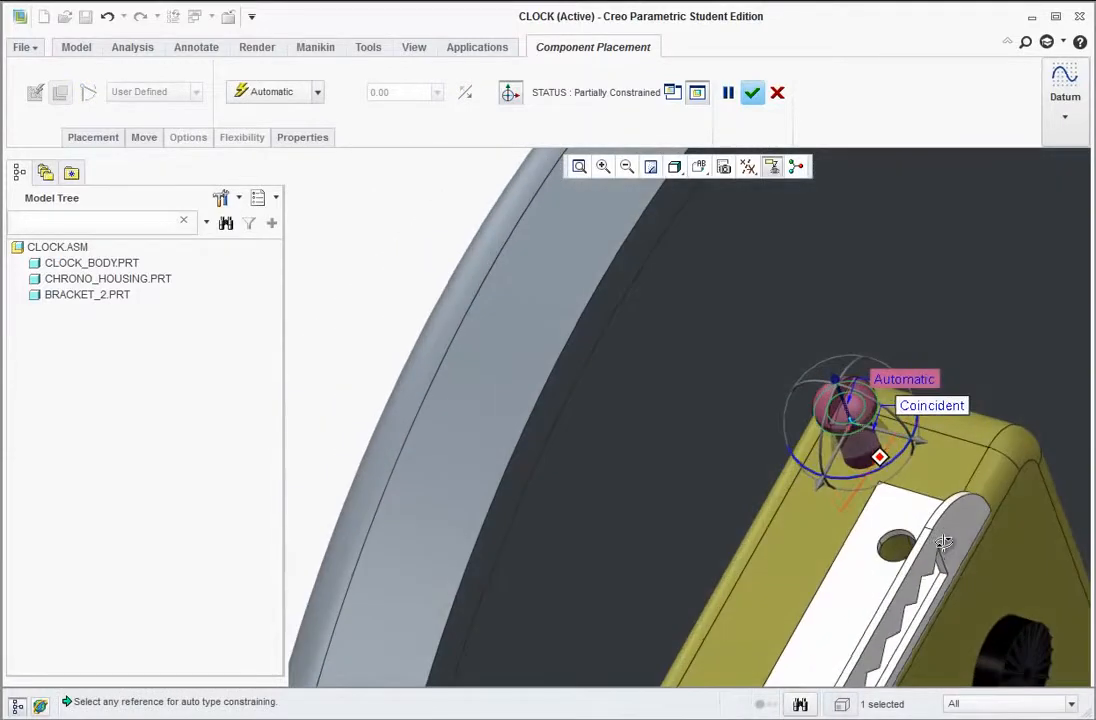
click(900, 518)
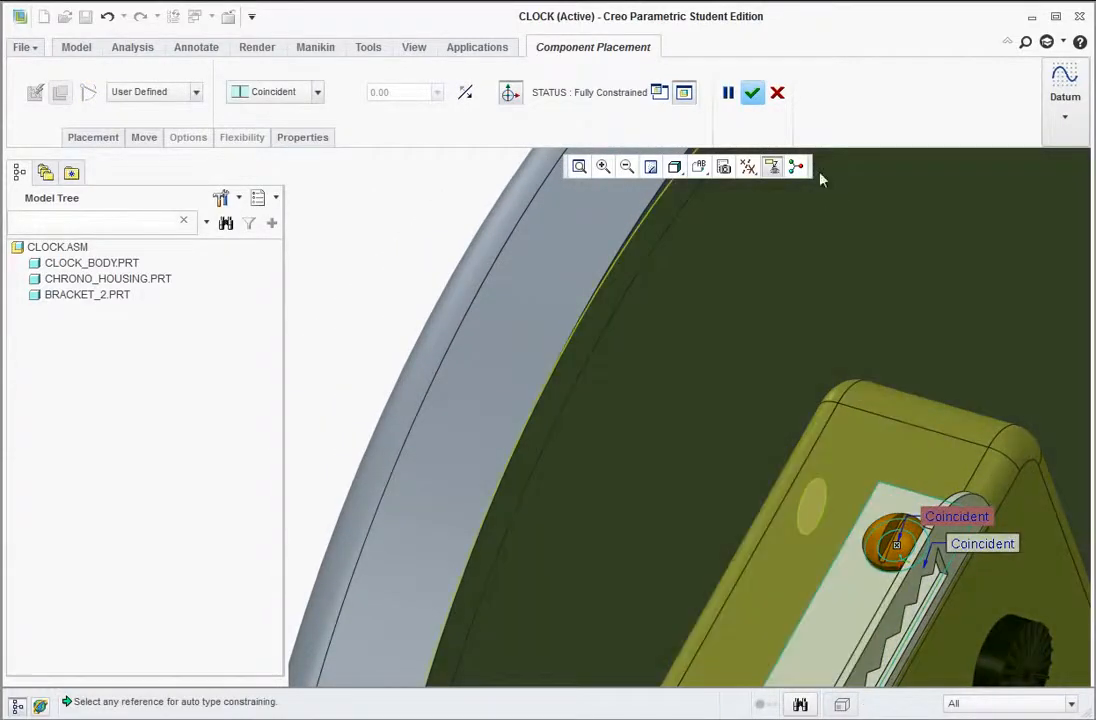
click(753, 98)
Bring a second bolt.prt into the assembly for the remaining bracket hole
scroll(787, 433, up, 5)
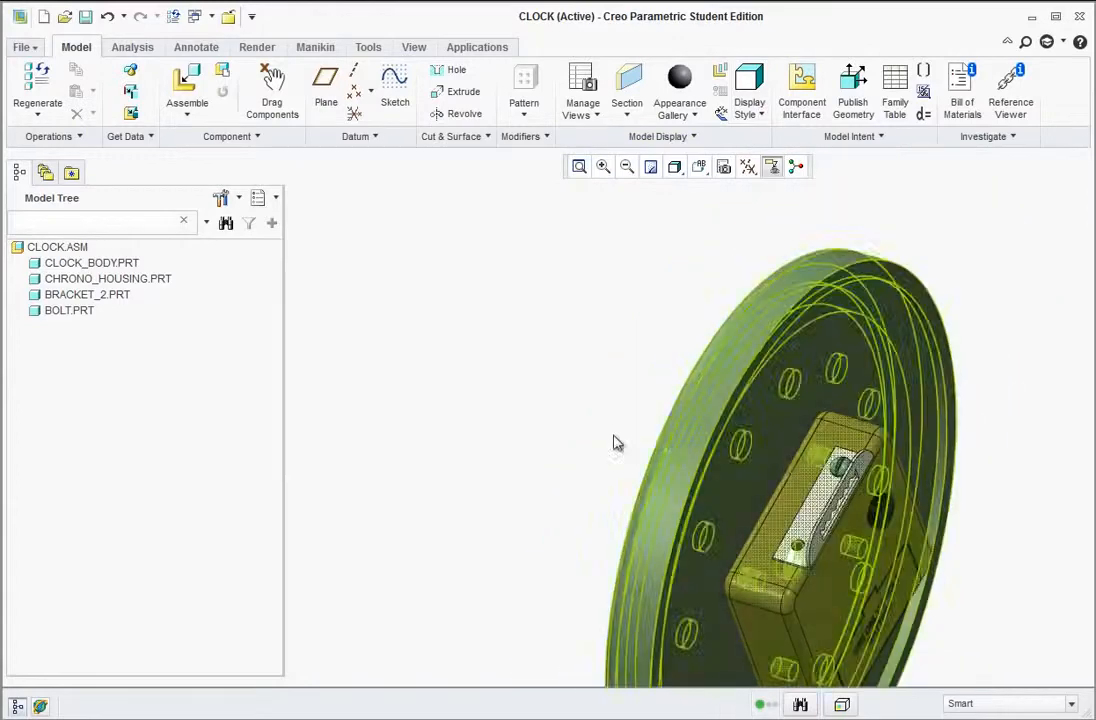
click(186, 88)
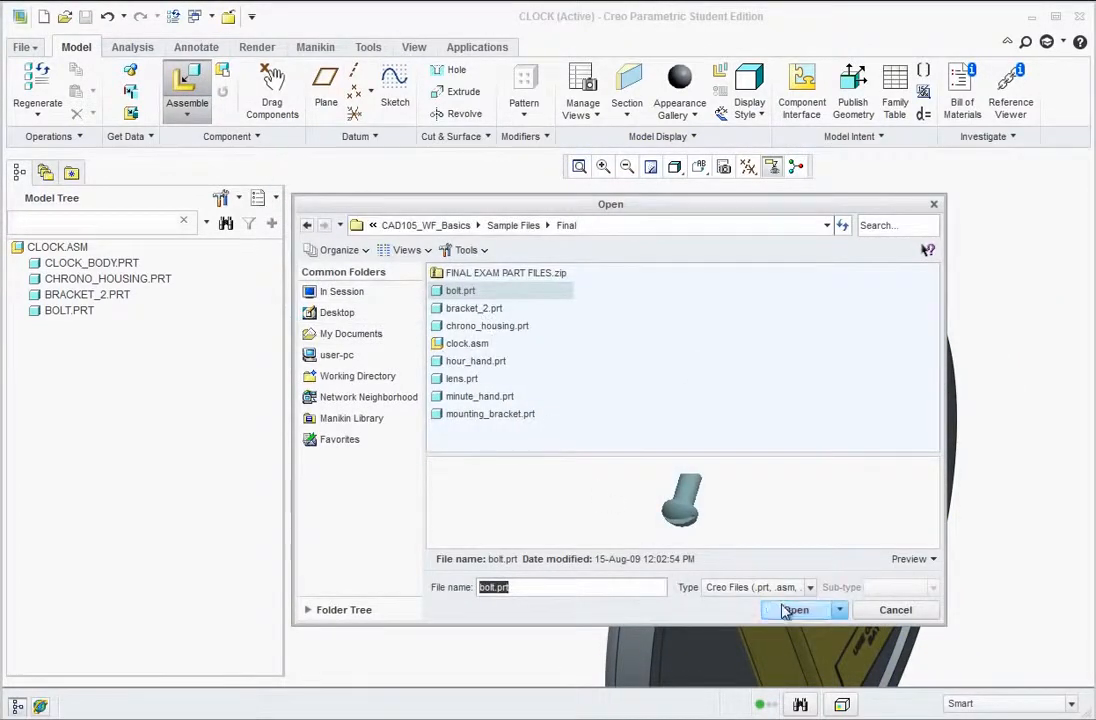
click(790, 610)
Move the second bolt behind and above the chrono housing and rotate it so its head faces up
scroll(632, 486, up, 4)
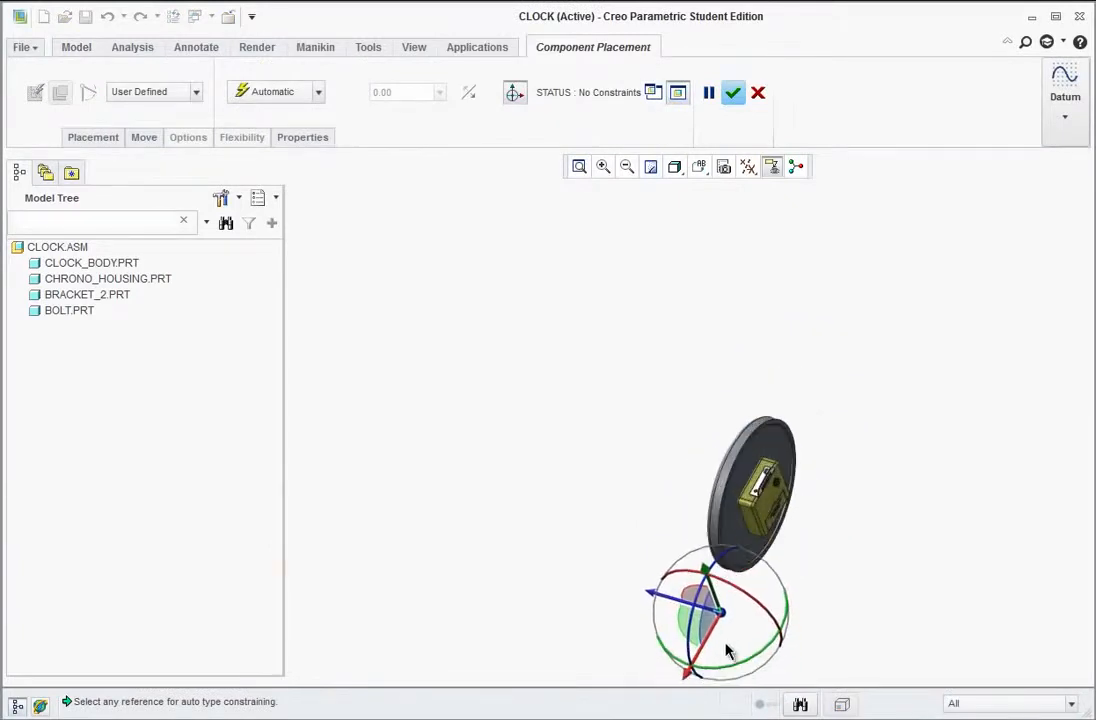
drag(655, 596, 873, 512)
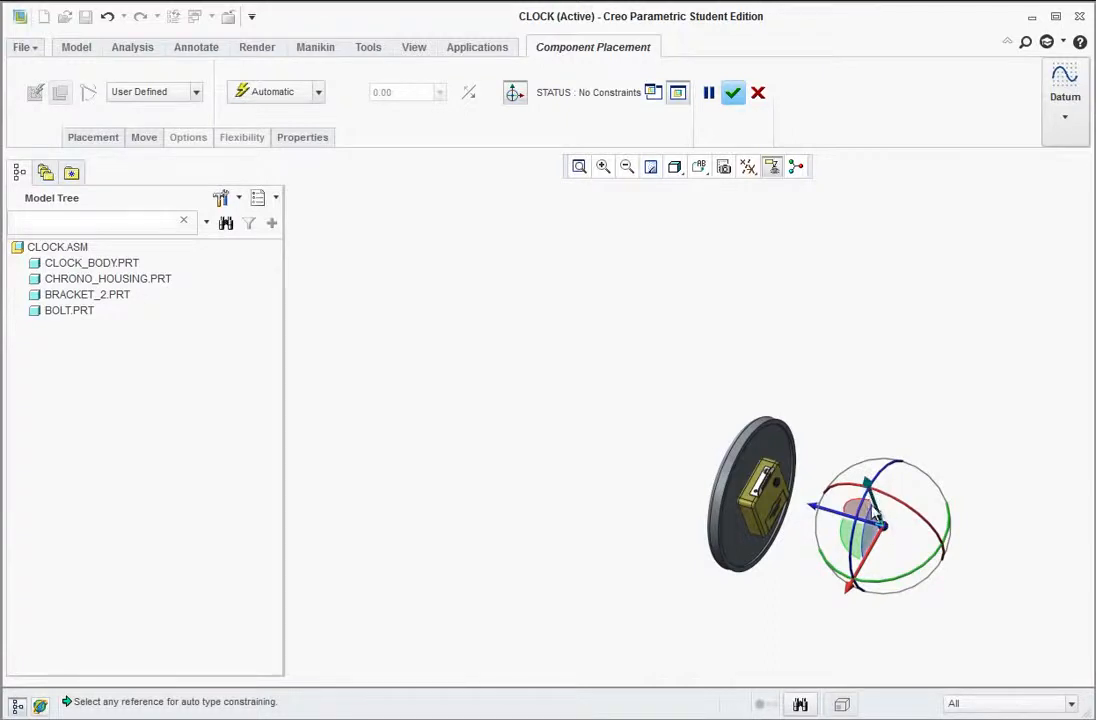
middle_drag(873, 512, 912, 487)
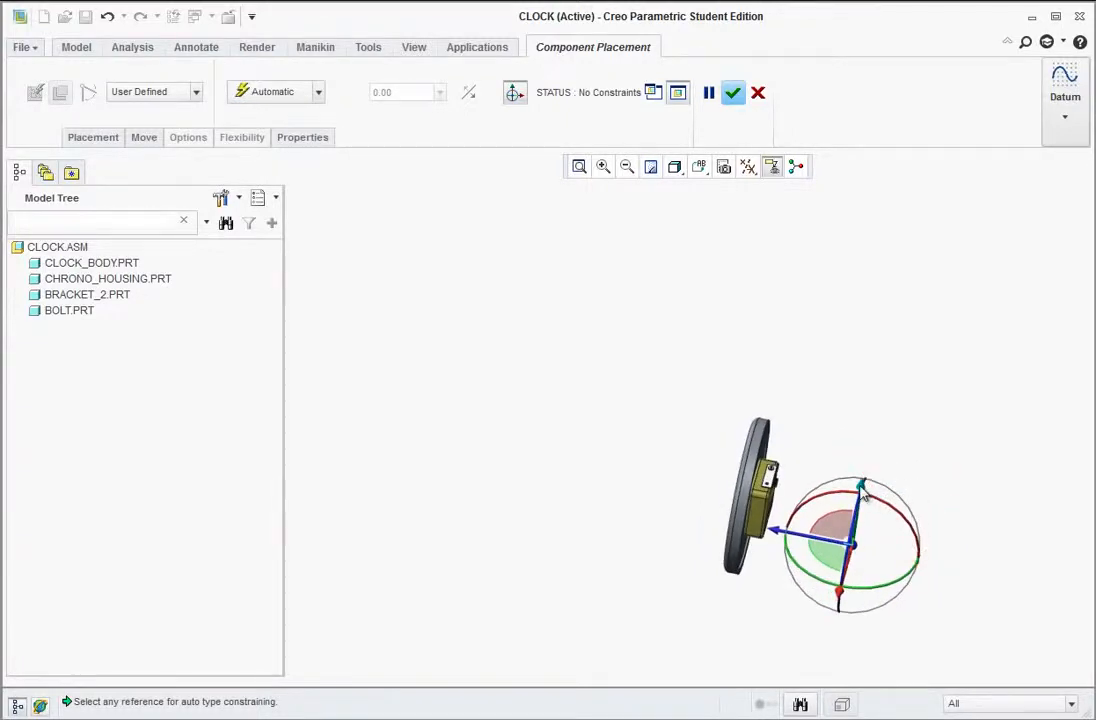
drag(864, 492, 938, 492)
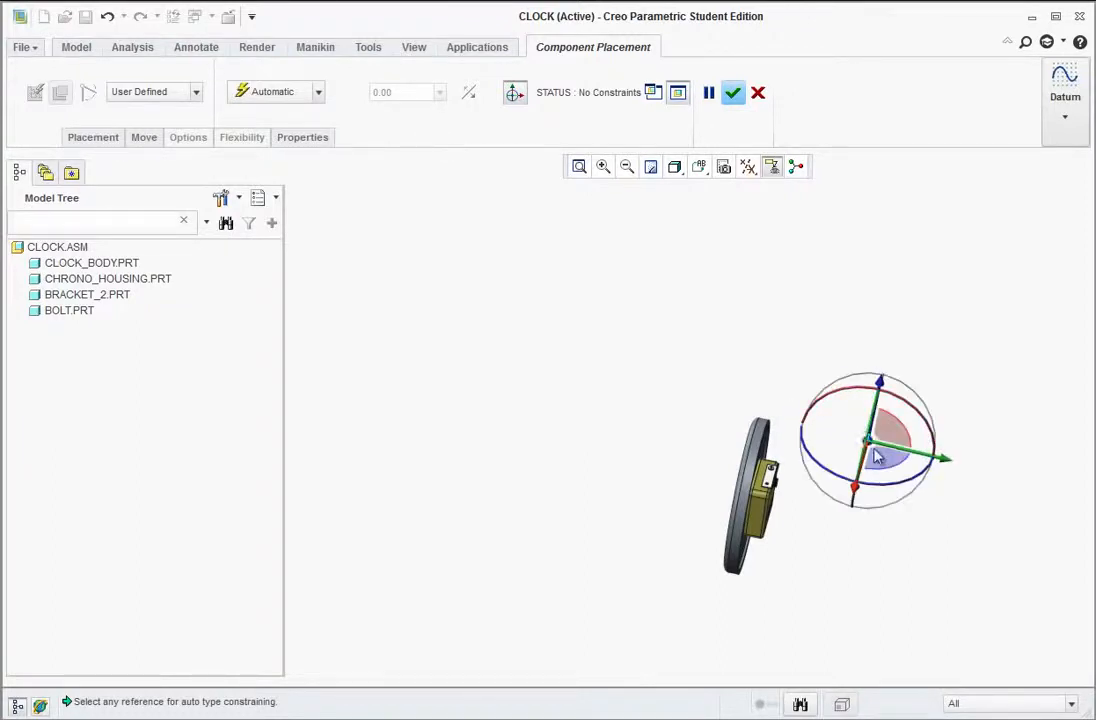
scroll(864, 453, down, 3)
scroll(868, 455, down, 2)
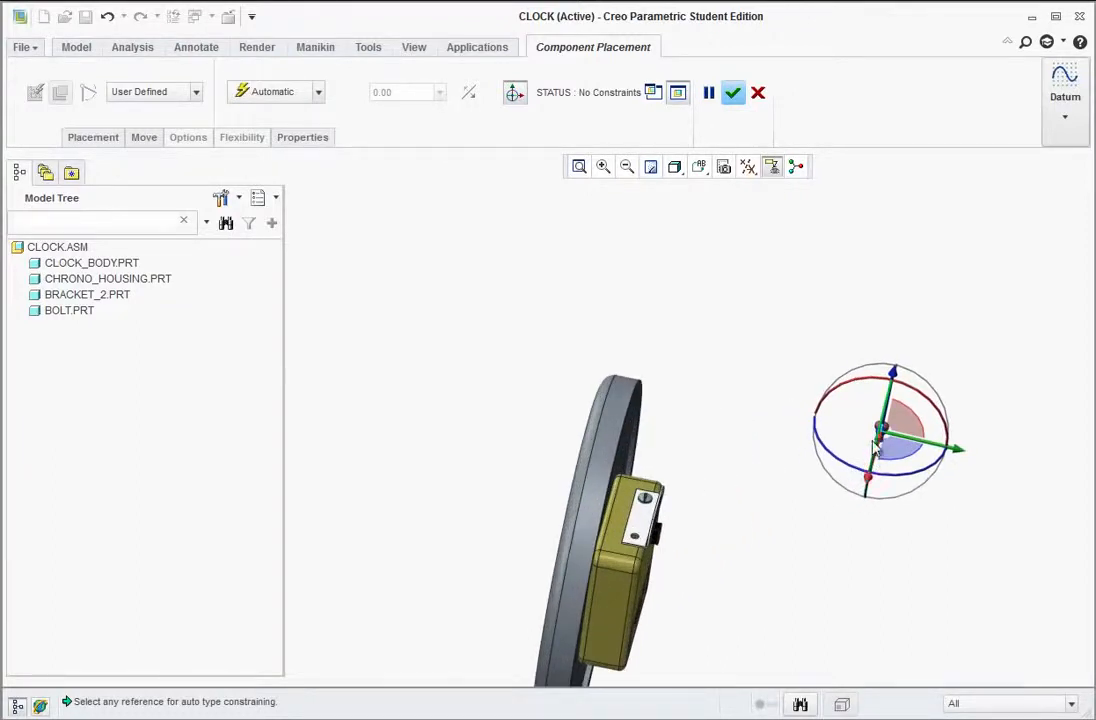
scroll(874, 450, down, 3)
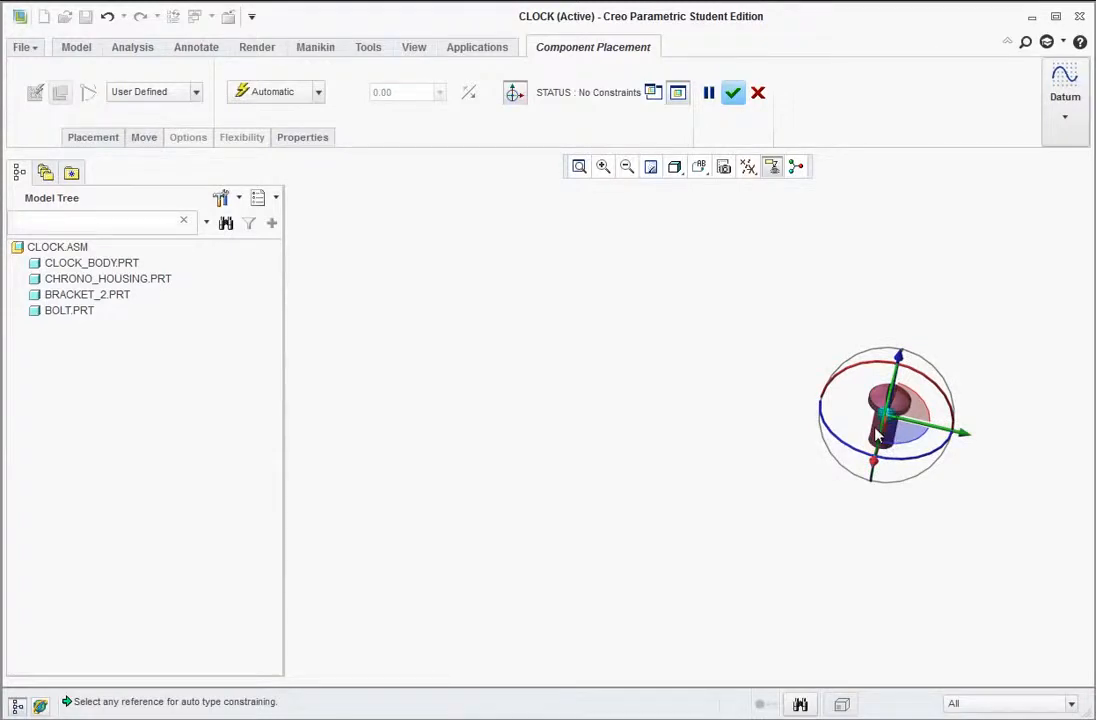
Make the second bolt's cylindrical shank coincident with the remaining hole in the bracket flange
click(877, 438)
scroll(670, 640, up, 4)
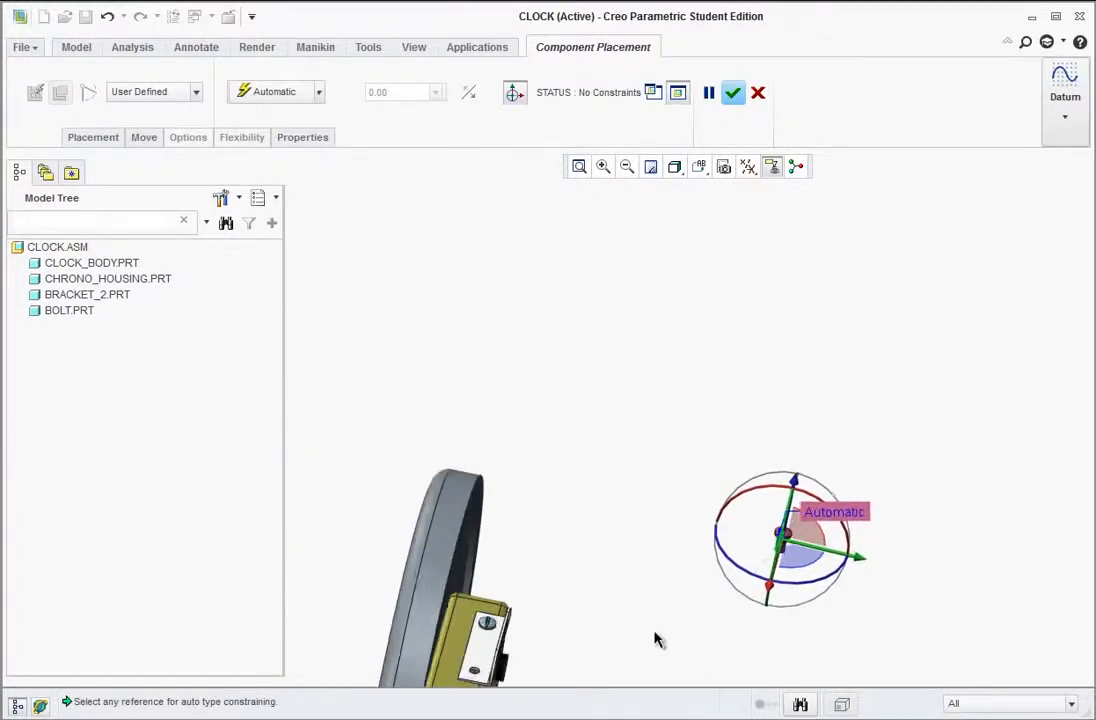
scroll(516, 655, down, 4)
scroll(522, 660, down, 2)
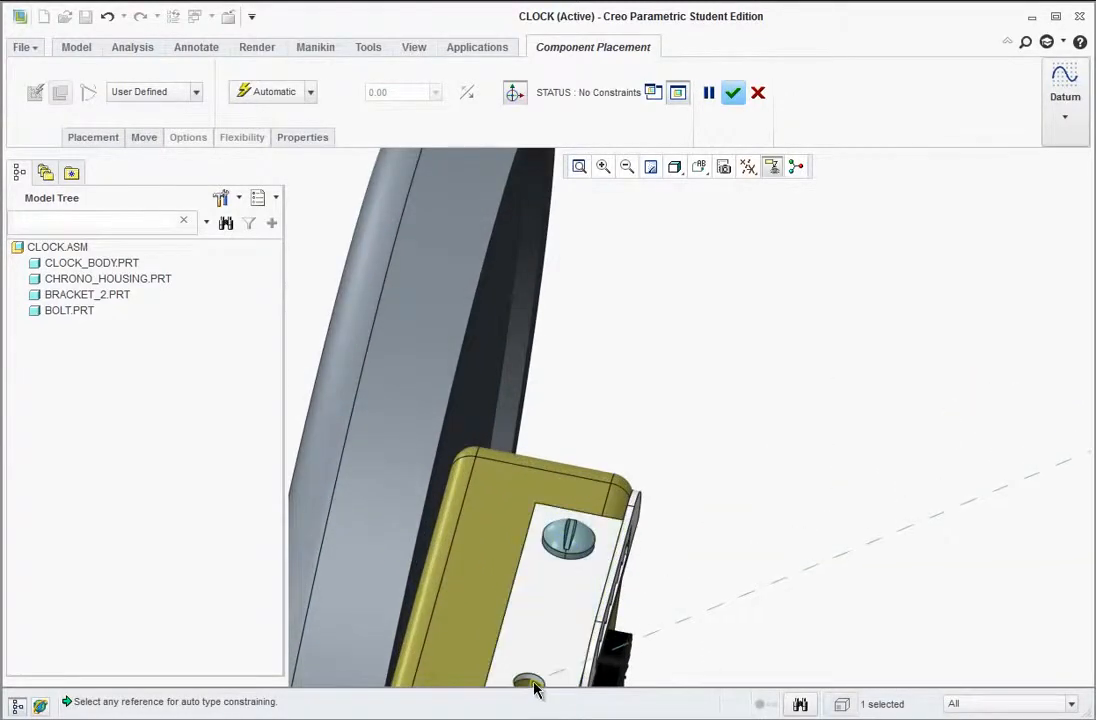
click(530, 686)
Make the underside of the second bolt's head coincident with the bracket flange's outer face, and accept the placement
middle_drag(575, 570, 386, 240)
scroll(420, 240, down, 4)
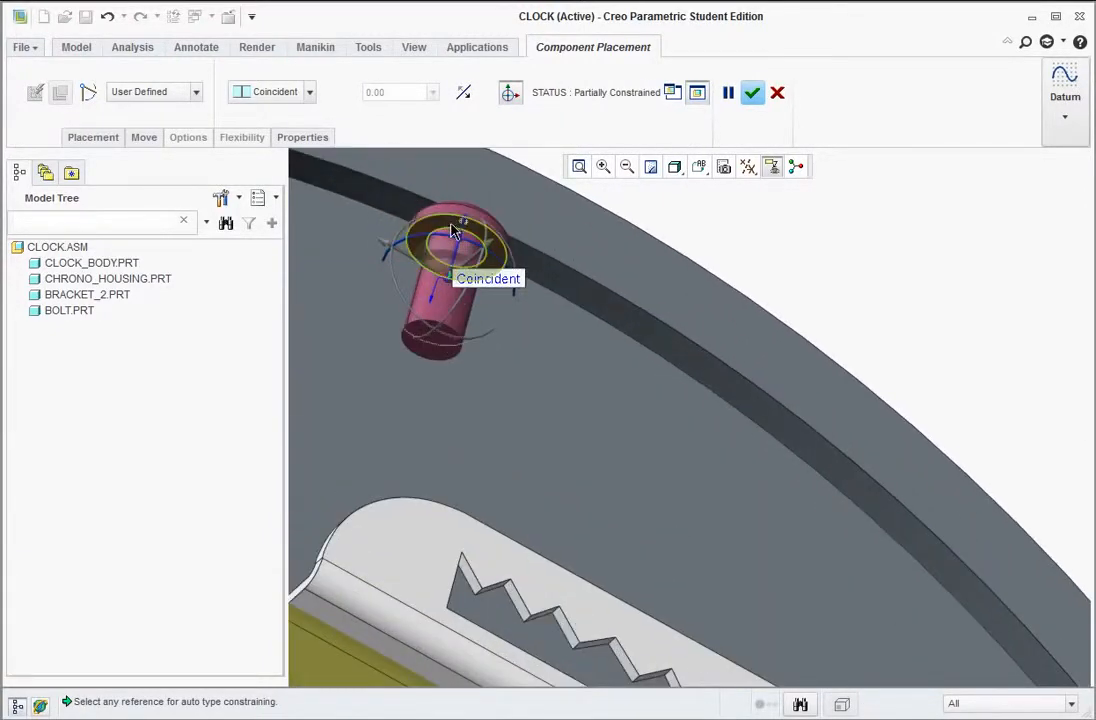
click(449, 230)
scroll(475, 408, up, 6)
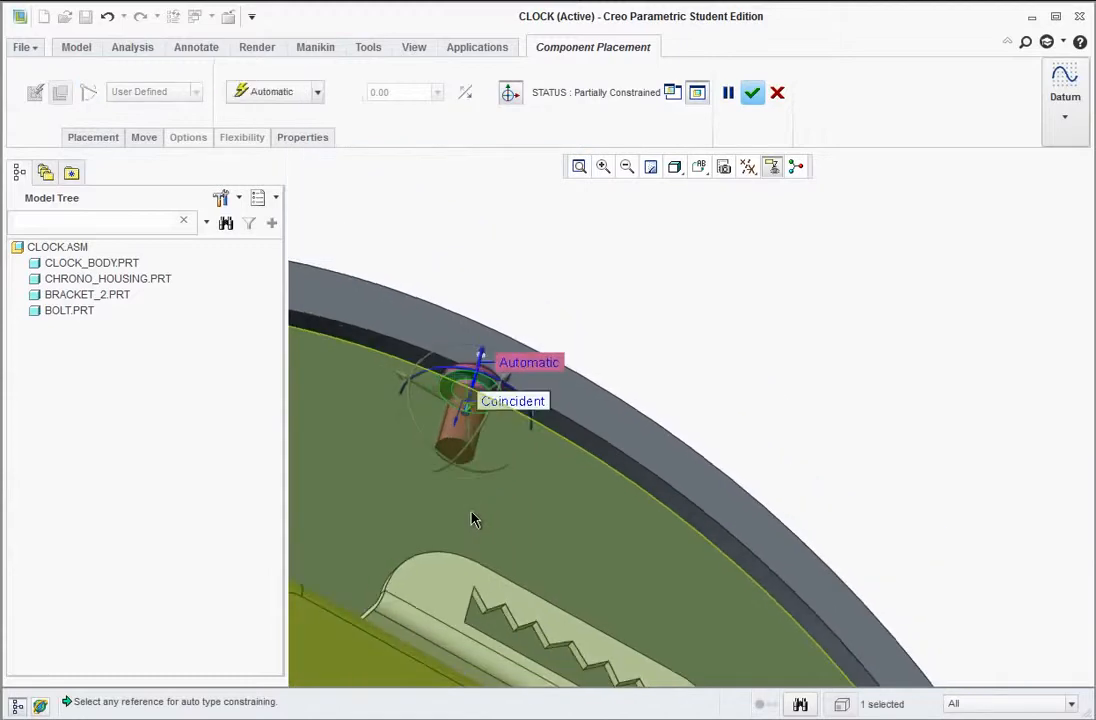
middle_drag(471, 541, 494, 554)
scroll(470, 565, up, 4)
scroll(553, 372, up, 3)
scroll(435, 655, down, 3)
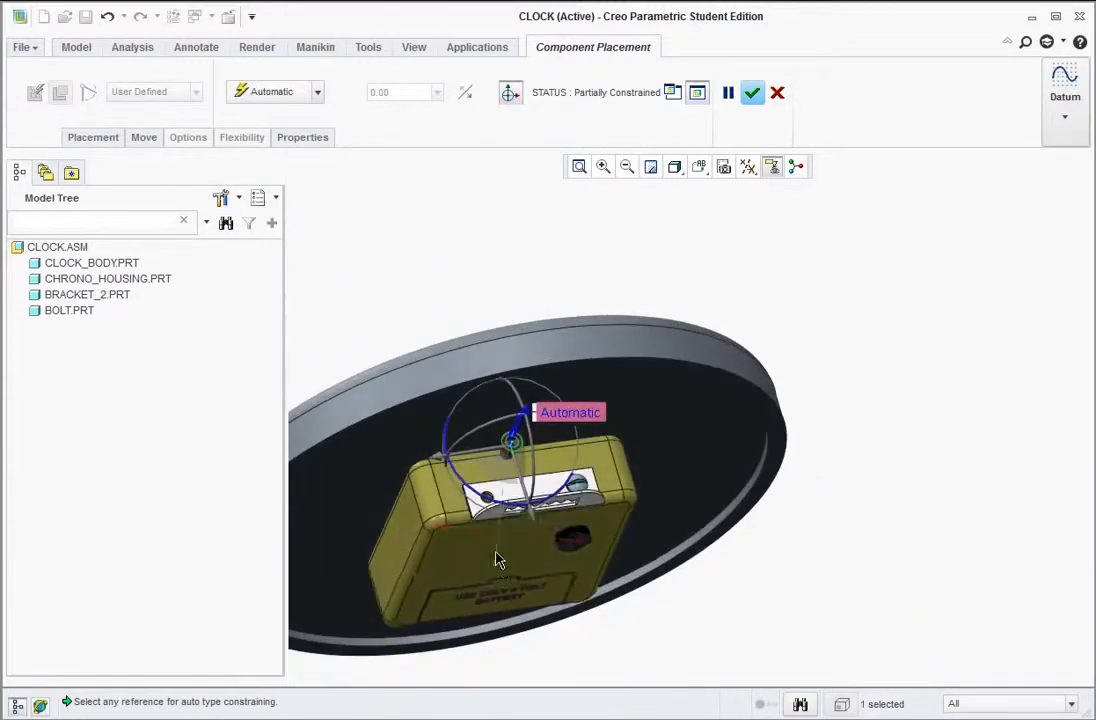
click(479, 505)
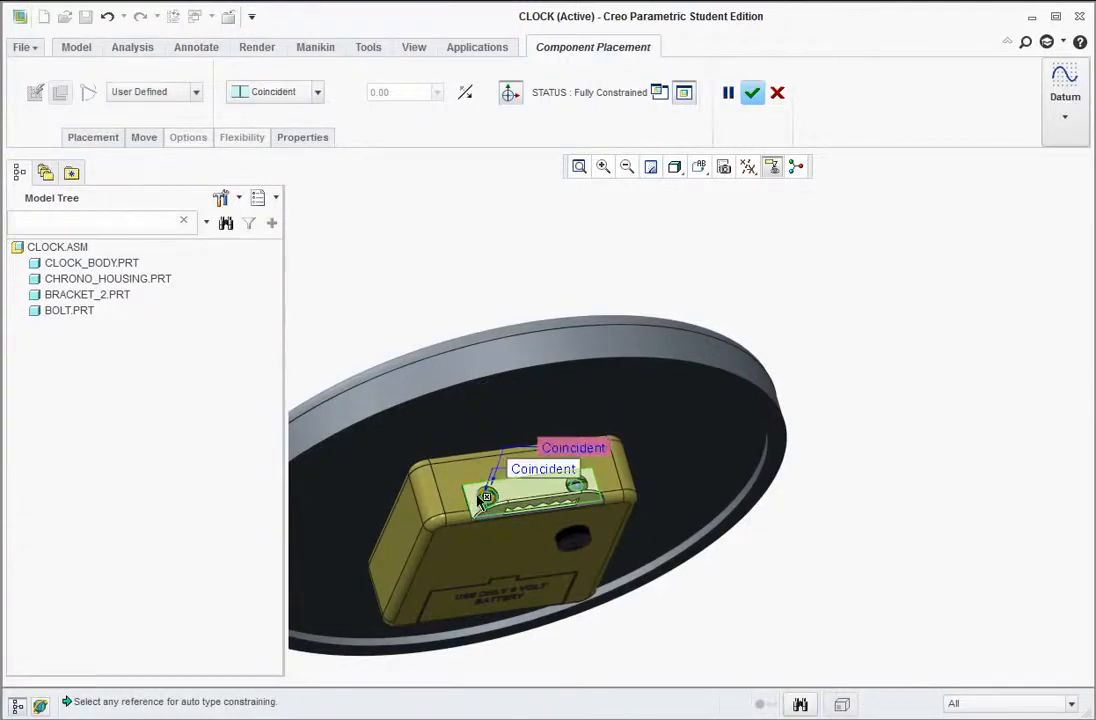
click(754, 100)
Reorient the assembly to a saved view showing the clock face, and bring hour_hand.prt into the assembly
scroll(612, 510, up, 3)
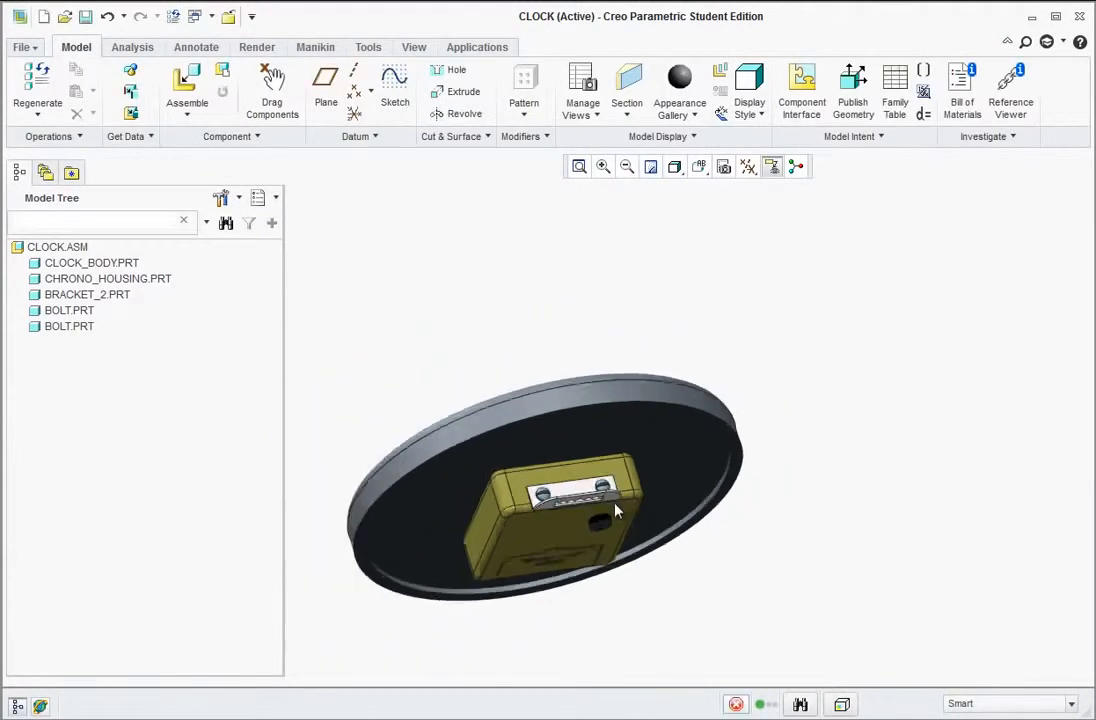
mouse_move(491, 454)
middle_down()
mouse_move(531, 433)
mouse_move(607, 482)
mouse_move(688, 214)
middle_up()
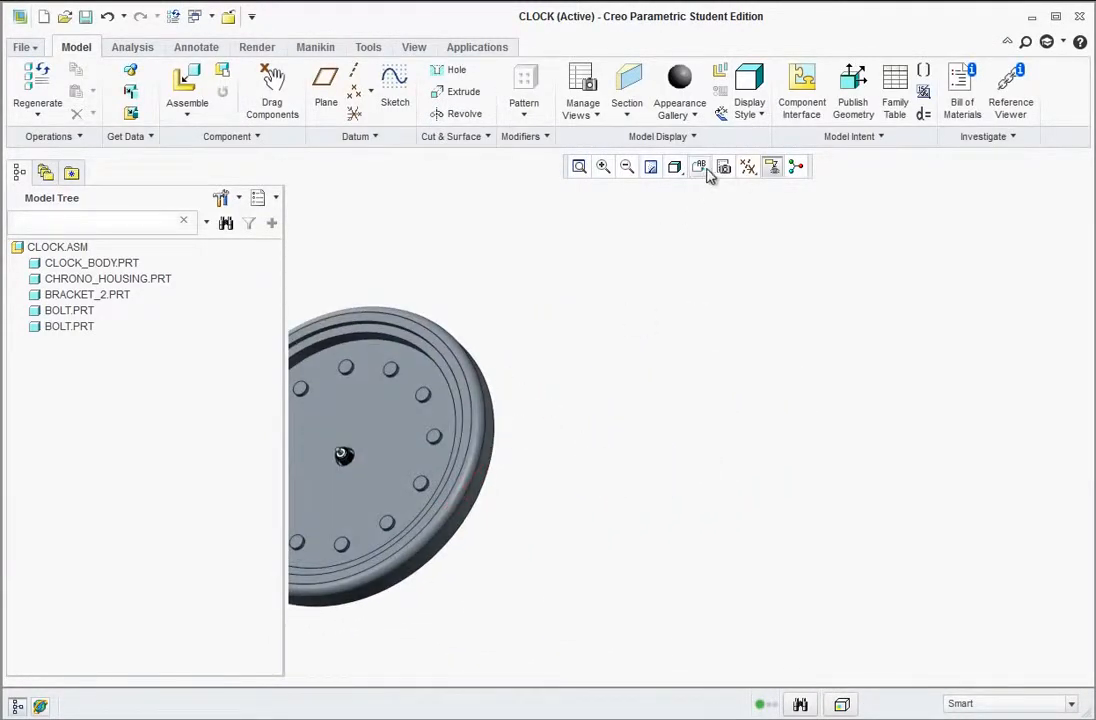
click(699, 167)
click(708, 208)
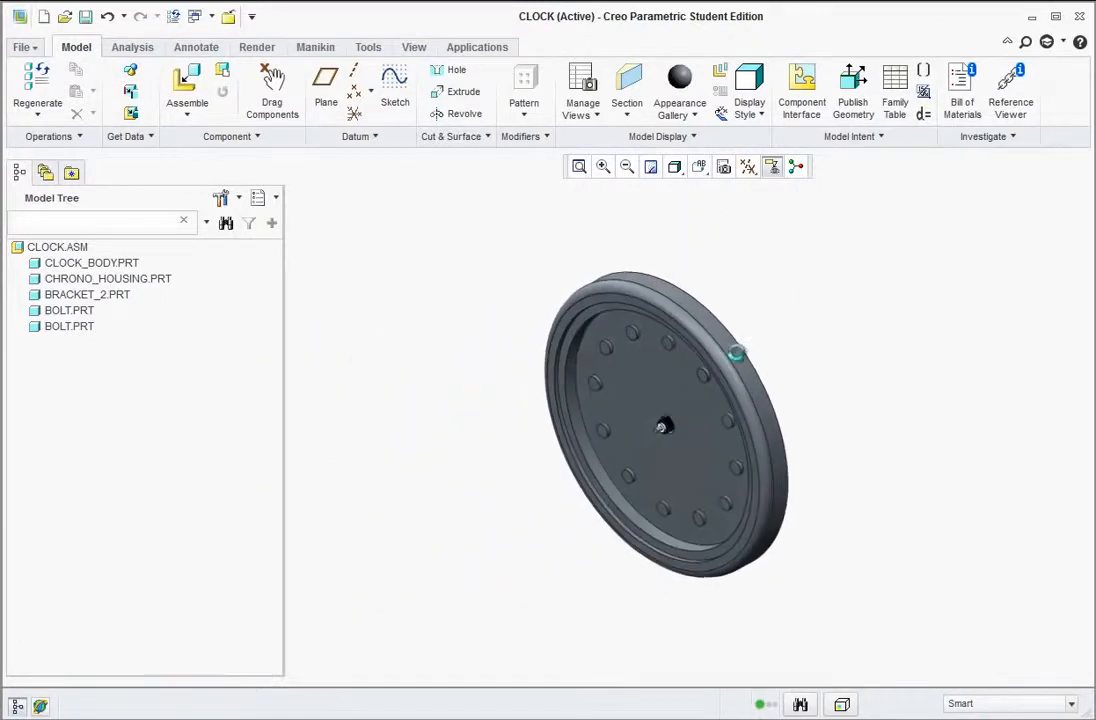
scroll(650, 465, down, 3)
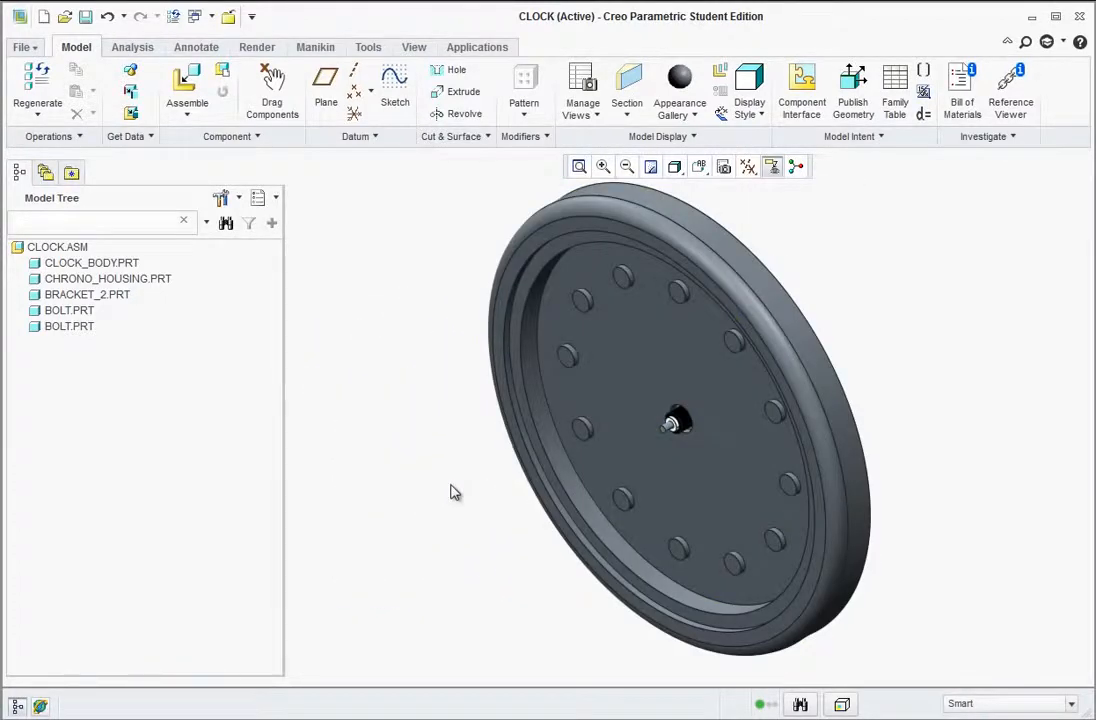
click(205, 95)
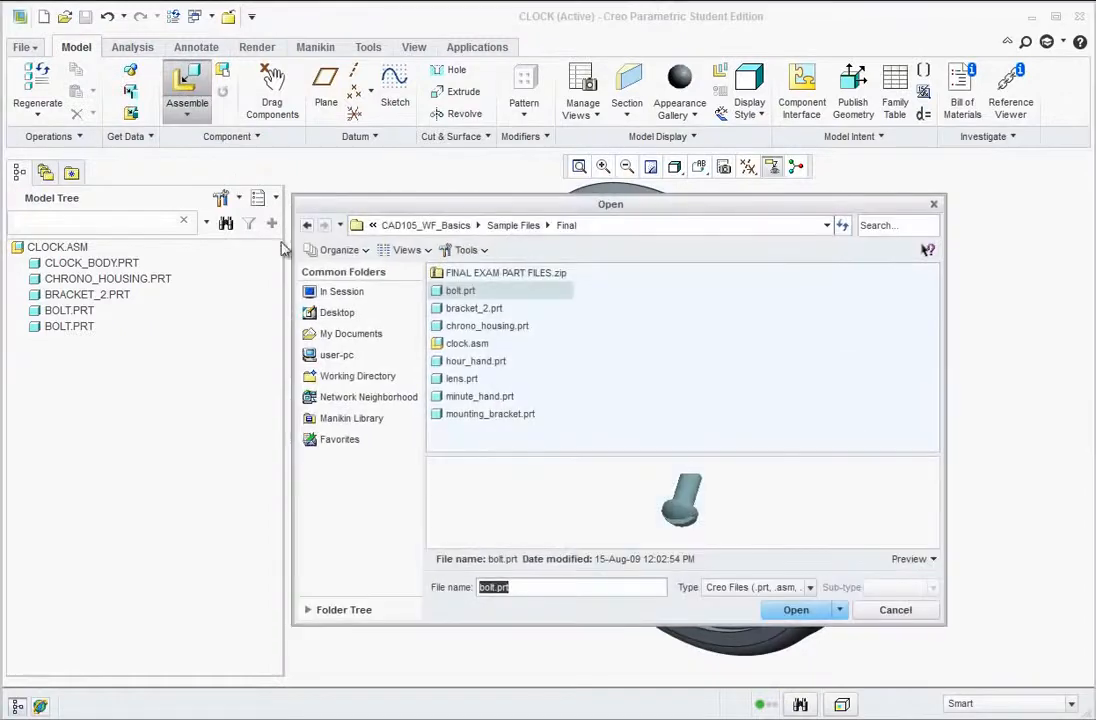
click(466, 364)
click(792, 610)
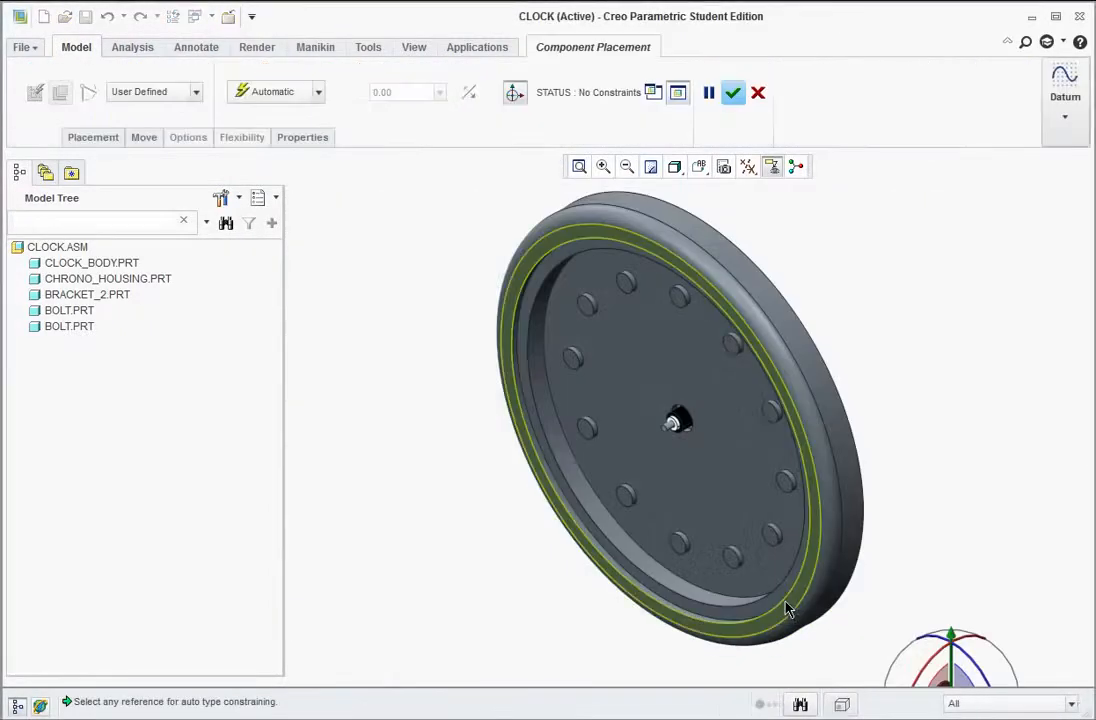
Move the hour hand clear of the clock body to the open space in front of the clock face
drag(963, 662, 958, 632)
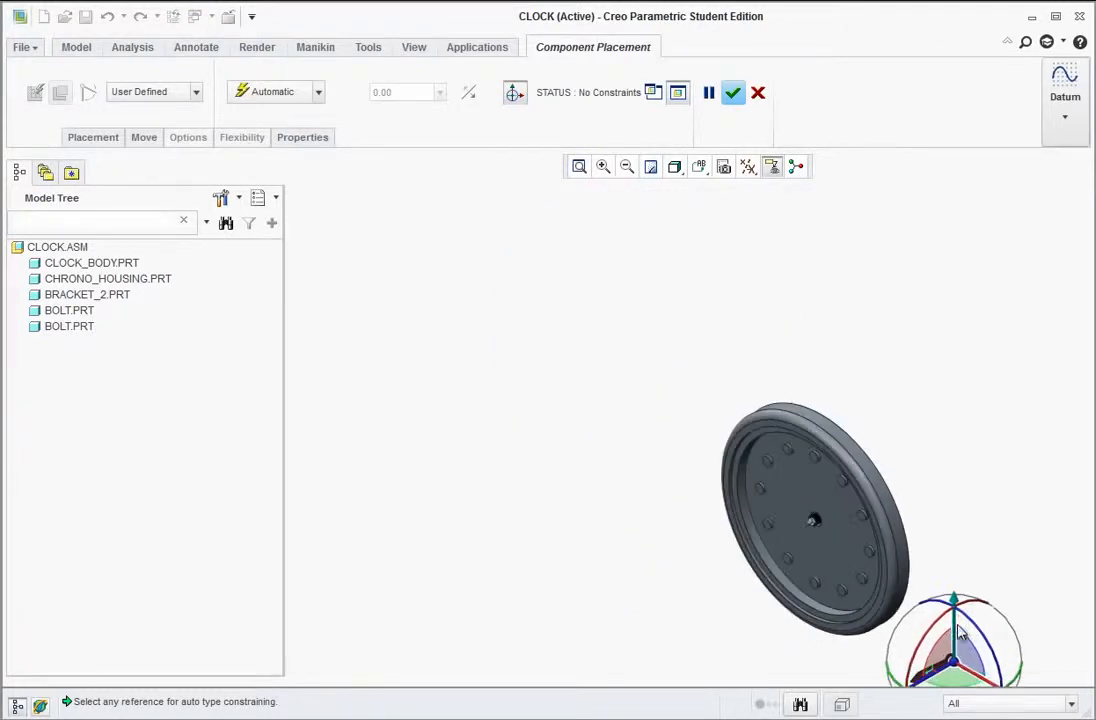
drag(970, 679, 848, 590)
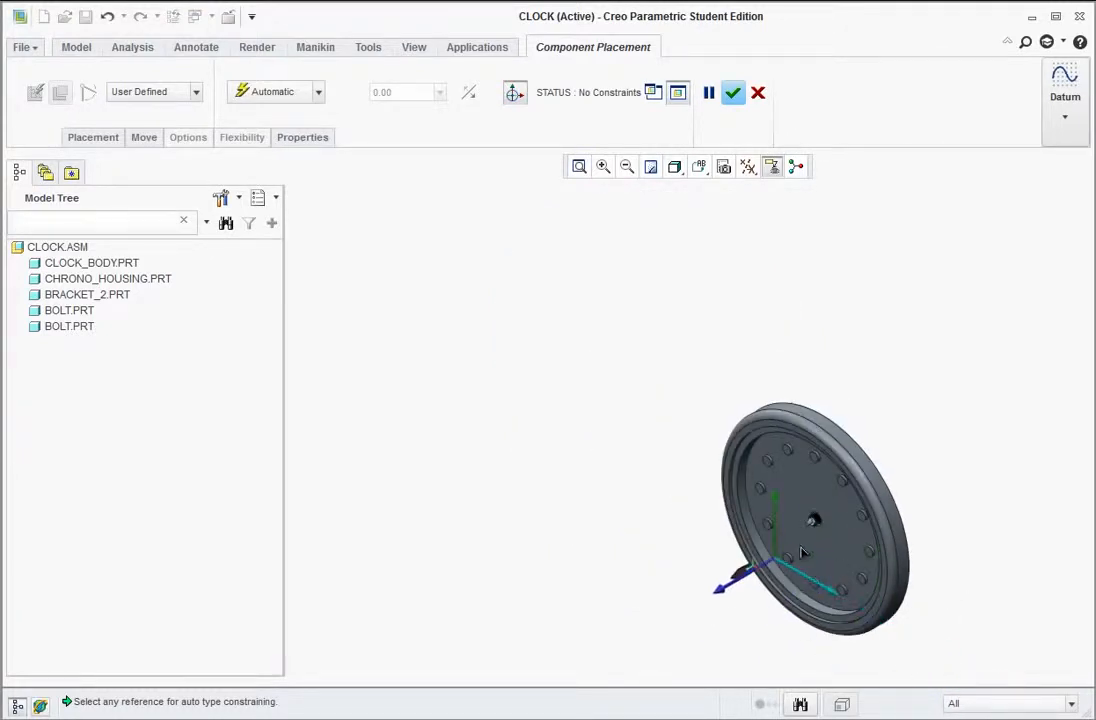
drag(727, 594, 714, 634)
scroll(733, 602, down, 4)
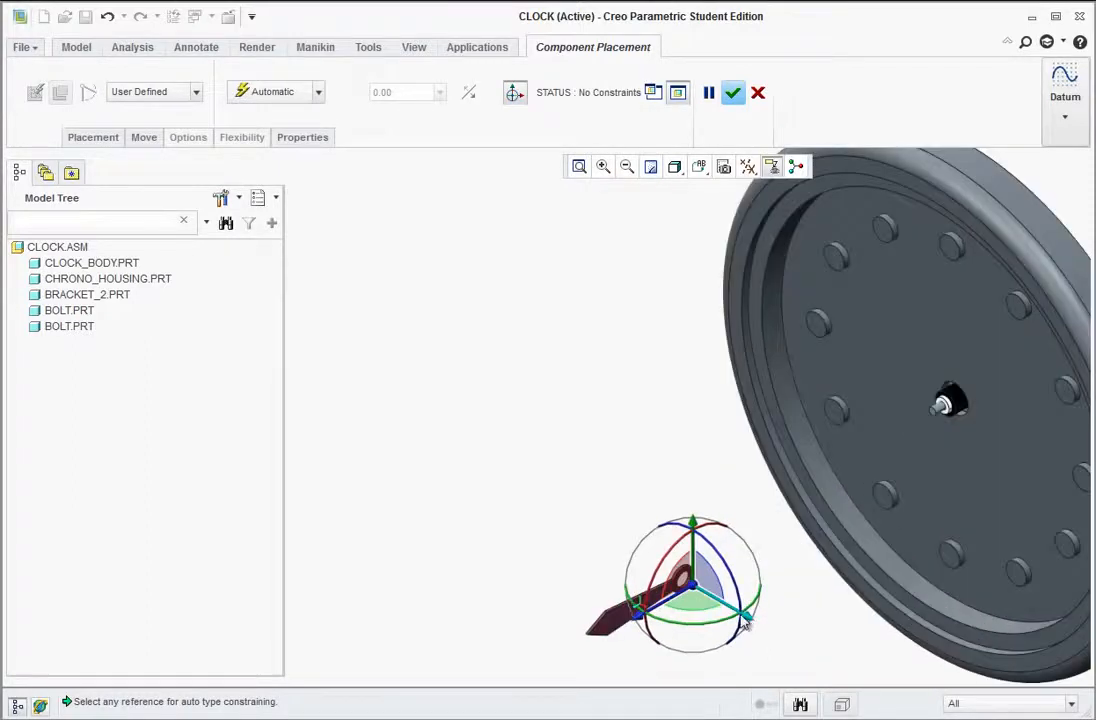
Rotate the hour hand about its vertical axis until it lies roughly parallel to the clock face, and raise it beside the clock body
drag(677, 628, 738, 617)
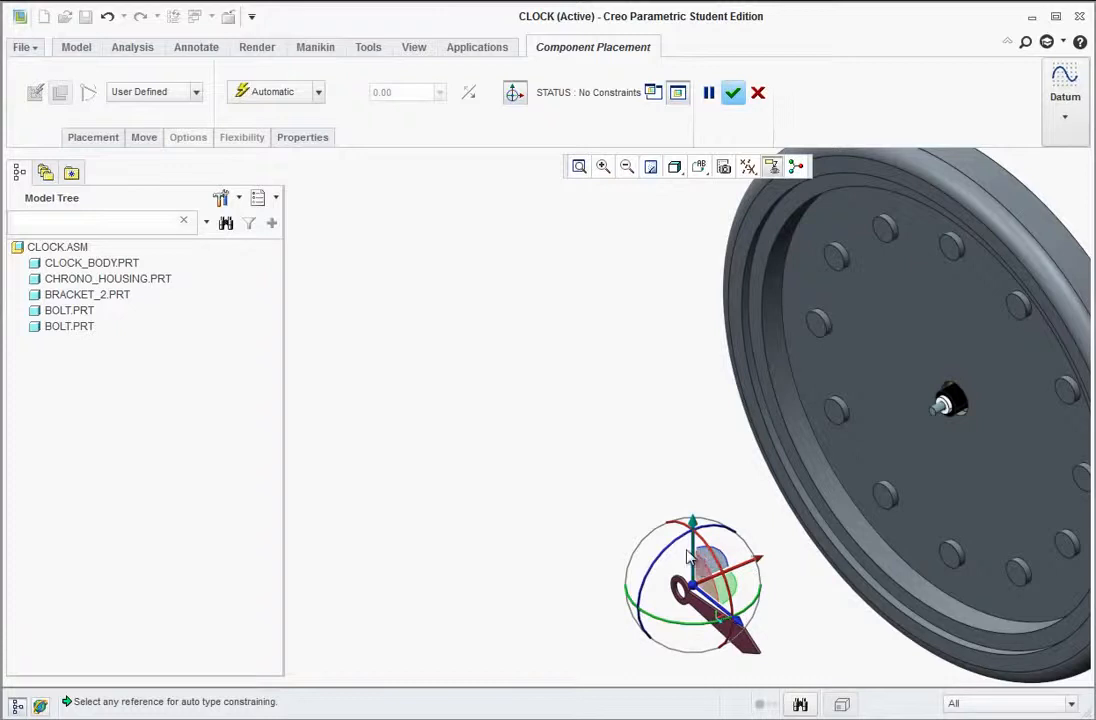
drag(697, 532, 660, 411)
scroll(730, 398, down, 2)
scroll(730, 398, down, 1)
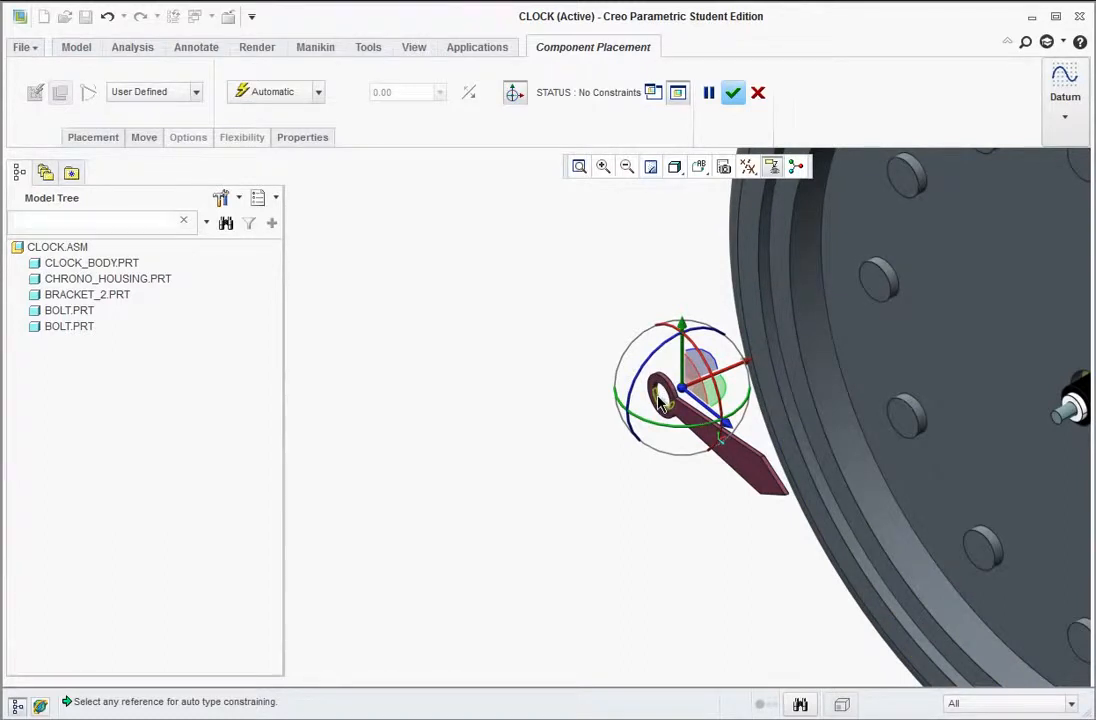
Constrain the hour hand's hole coincident with the white cylindrical collar on the clock's centre shaft
click(657, 397)
scroll(890, 463, up, 2)
scroll(1006, 443, down, 4)
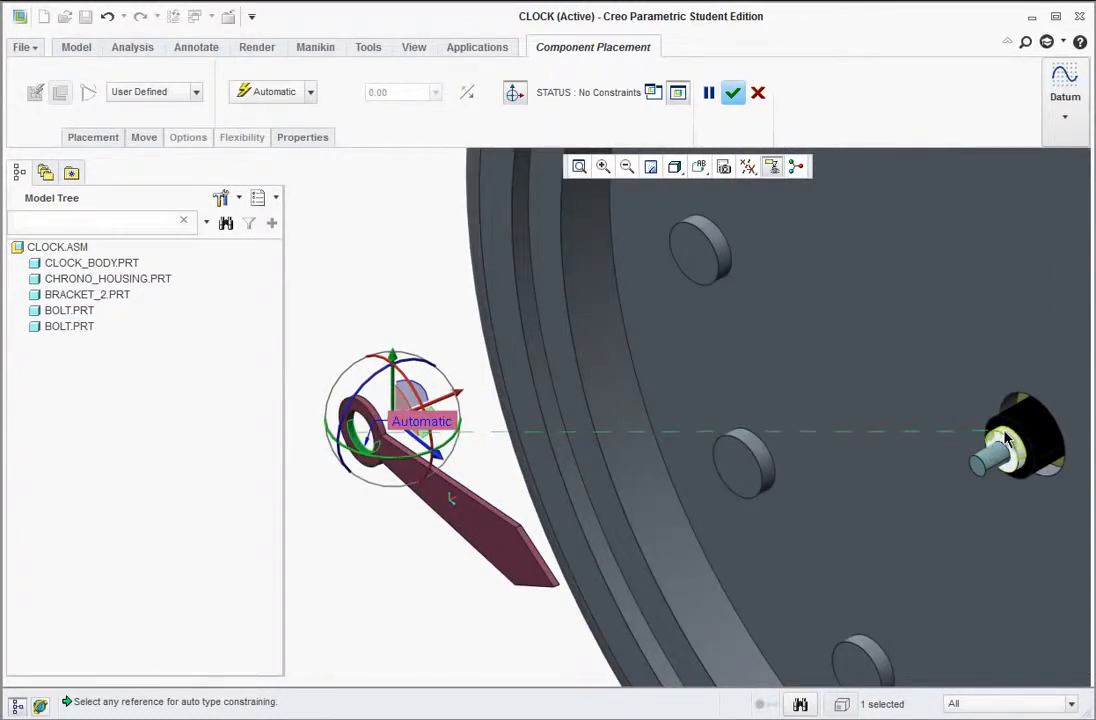
click(1006, 440)
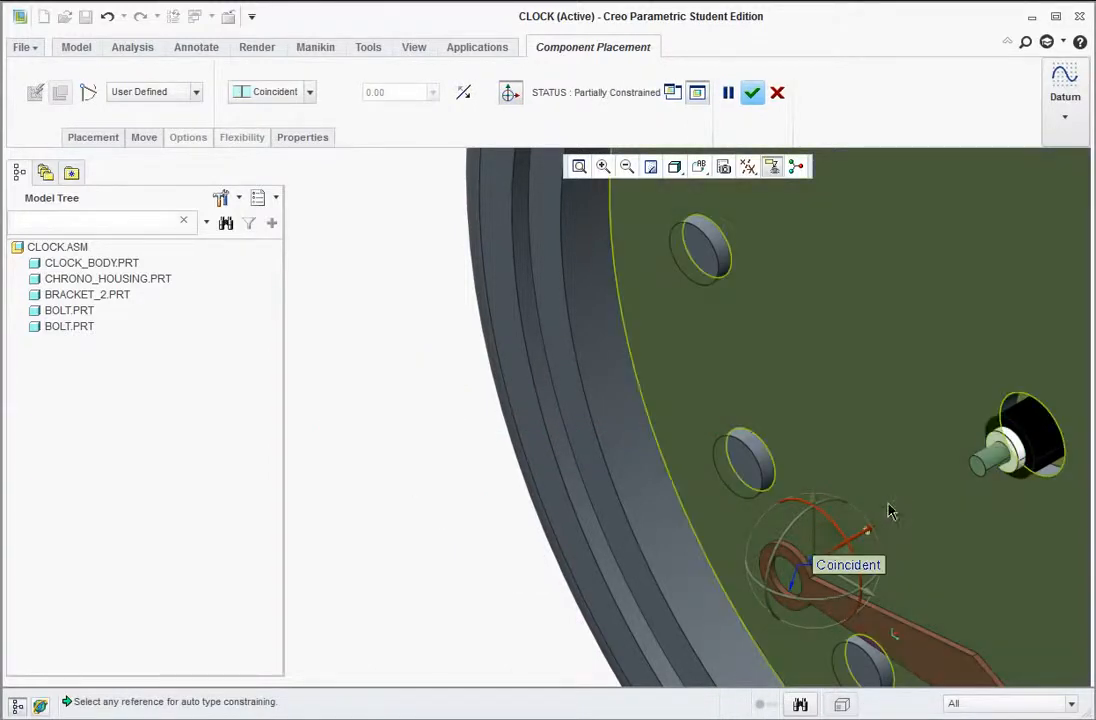
Make the hour hand's back face coincident with the black shoulder face on the shaft and accept the placement
middle_drag(871, 509, 587, 619)
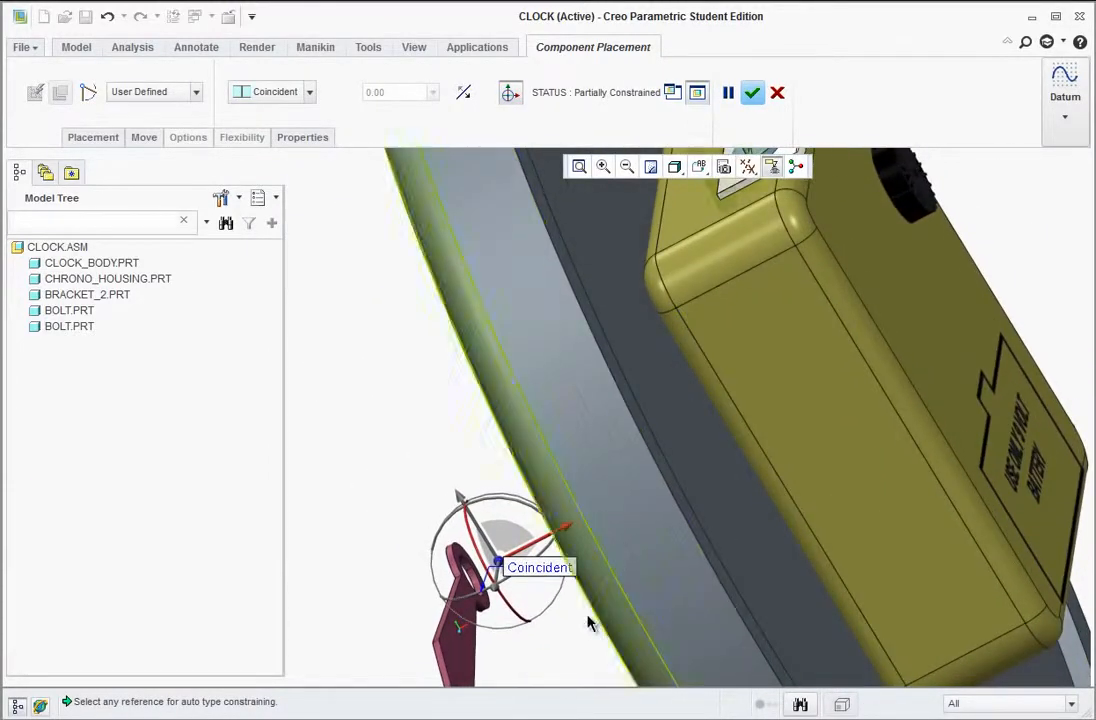
click(476, 608)
middle_drag(405, 557, 541, 519)
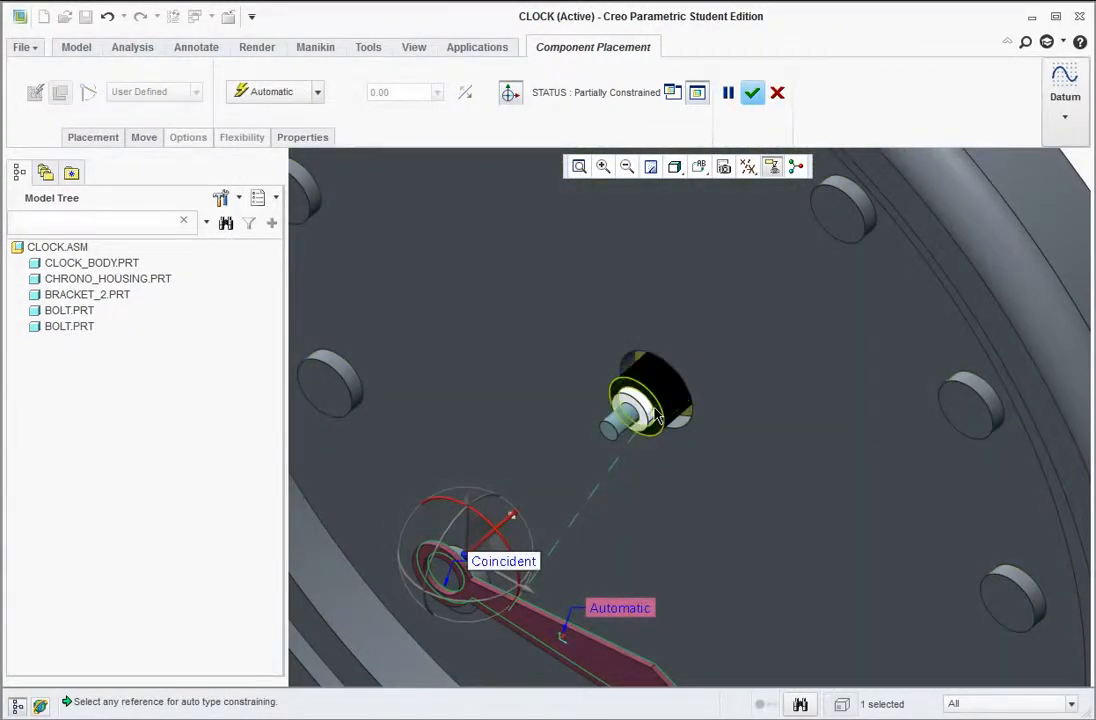
scroll(656, 418, down, 2)
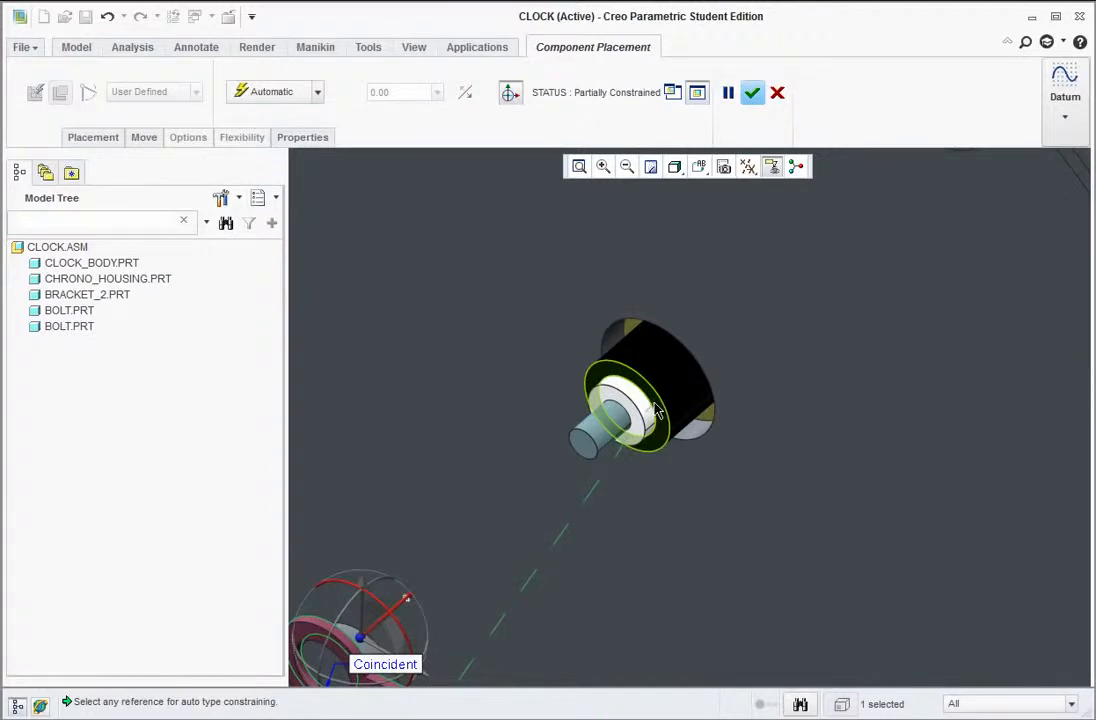
click(659, 412)
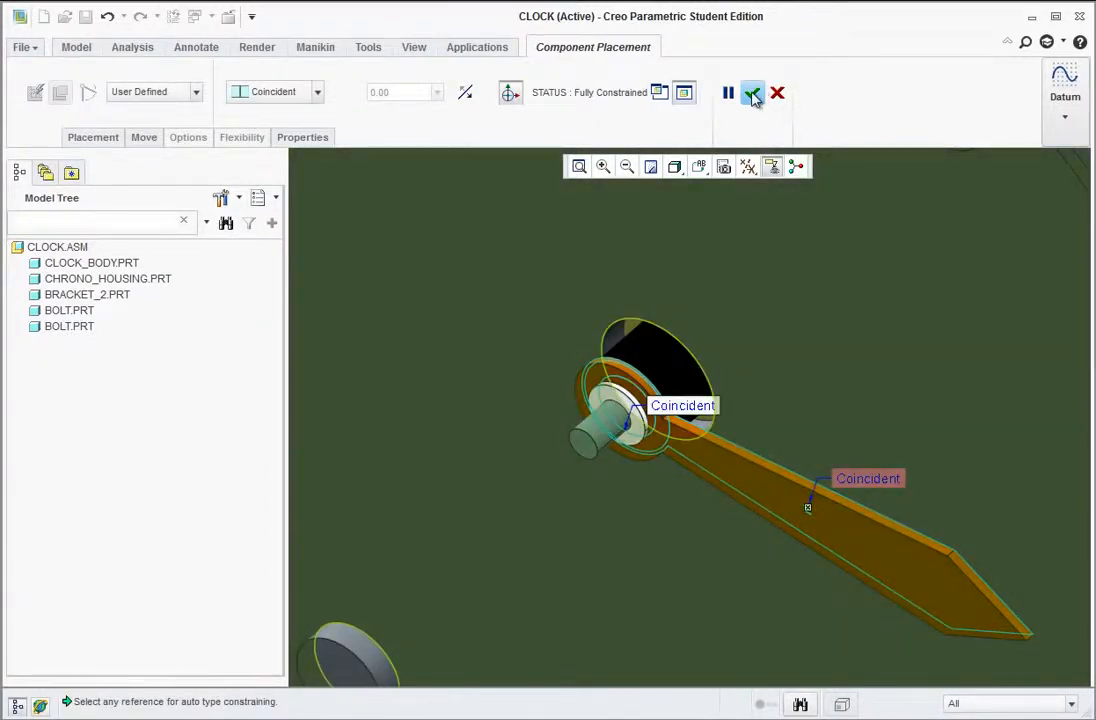
click(752, 93)
Bring minute_hand.prt into the clock assembly as a new component
scroll(618, 414, up, 5)
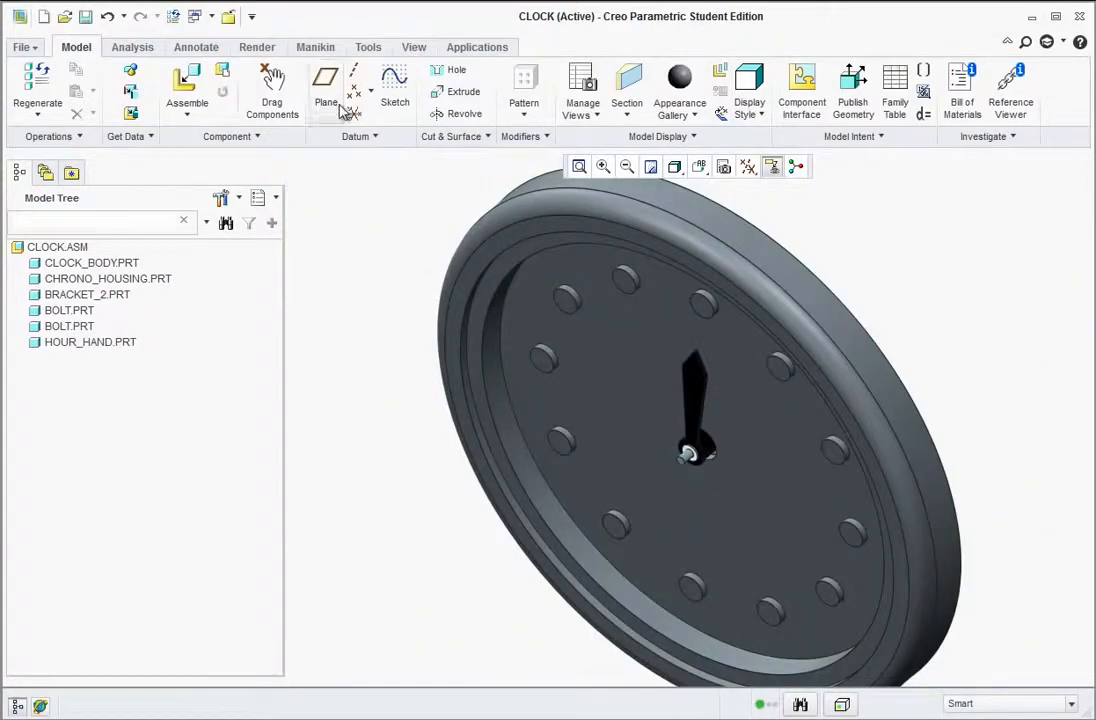
click(196, 86)
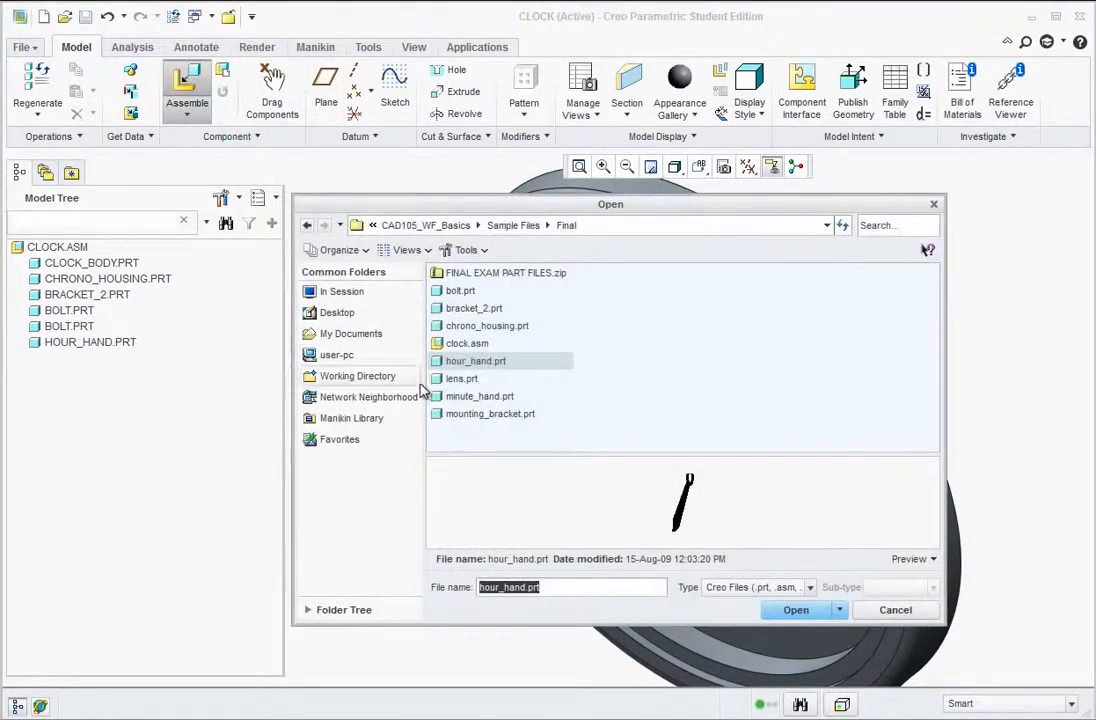
click(480, 396)
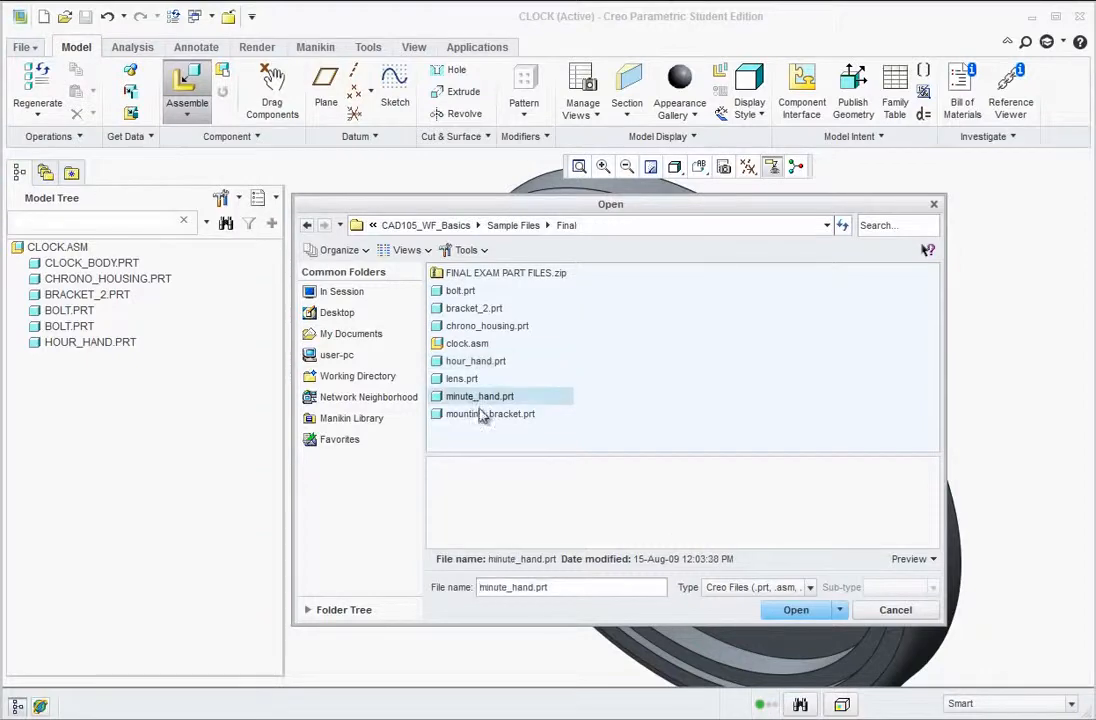
click(768, 613)
scroll(745, 575, up, 5)
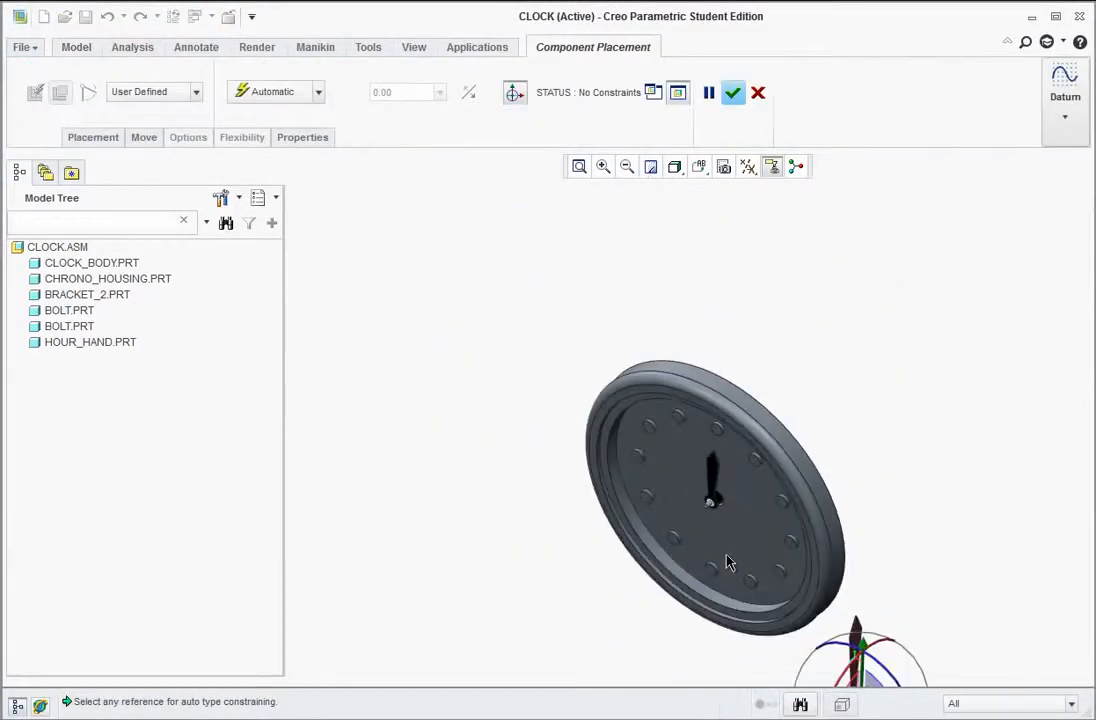
Move the unconstrained minute hand beside the clock face and rotate it into the hour hand's orientation
scroll(737, 573, up, 1)
drag(832, 658, 646, 543)
scroll(700, 476, down, 5)
drag(614, 608, 533, 685)
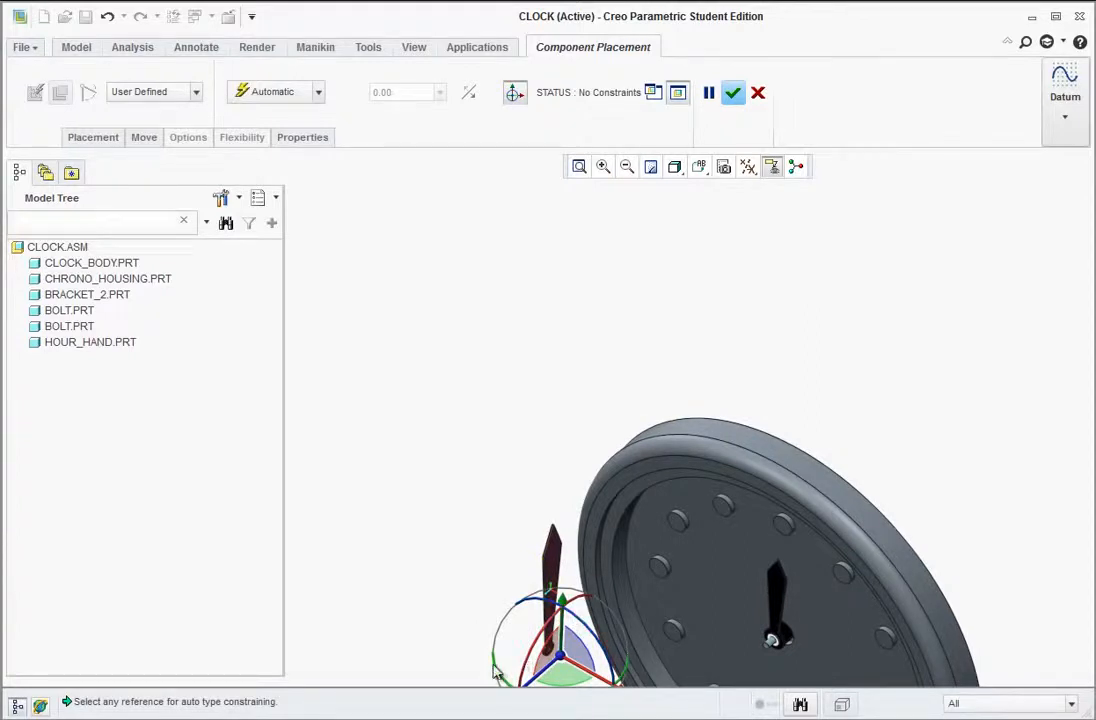
drag(497, 672, 559, 706)
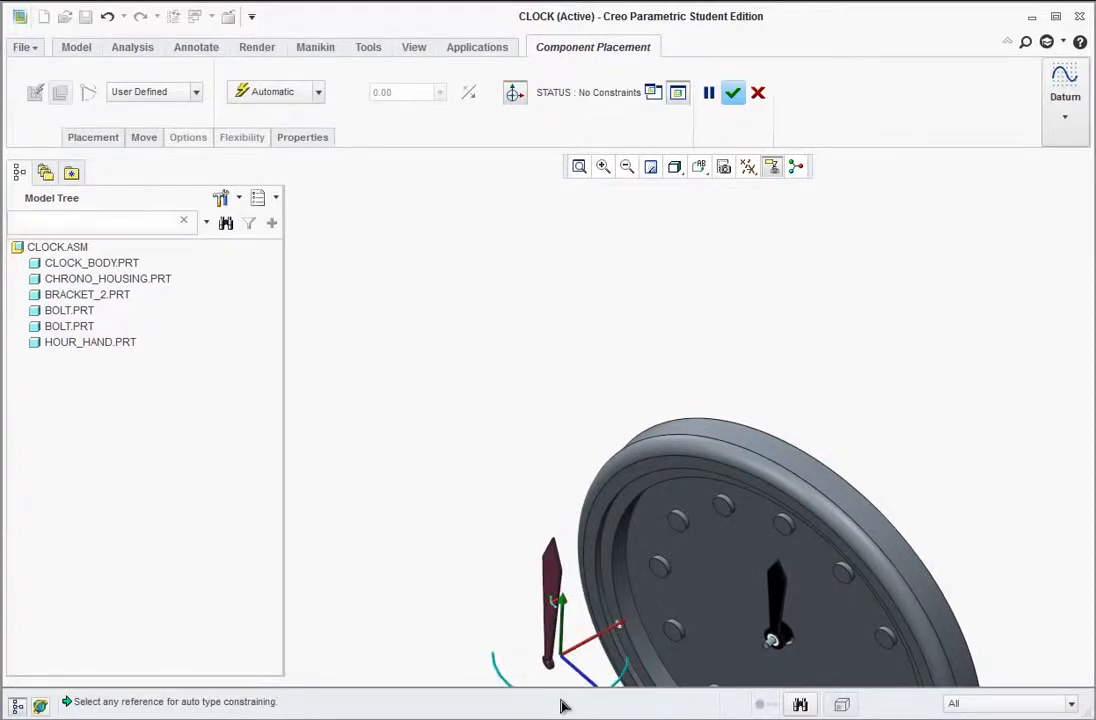
scroll(555, 685, up, 5)
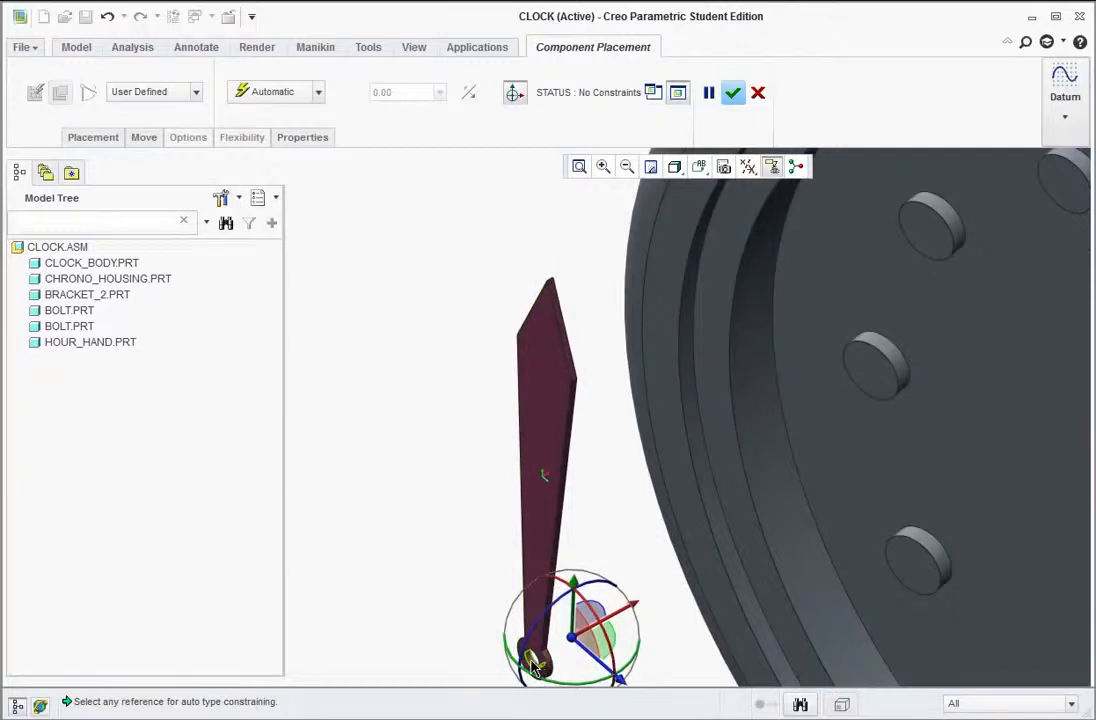
Constrain the minute hand's hole coincident with the thin cylindrical tip of the centre shaft
click(532, 667)
scroll(665, 638, up, 5)
scroll(966, 620, down, 3)
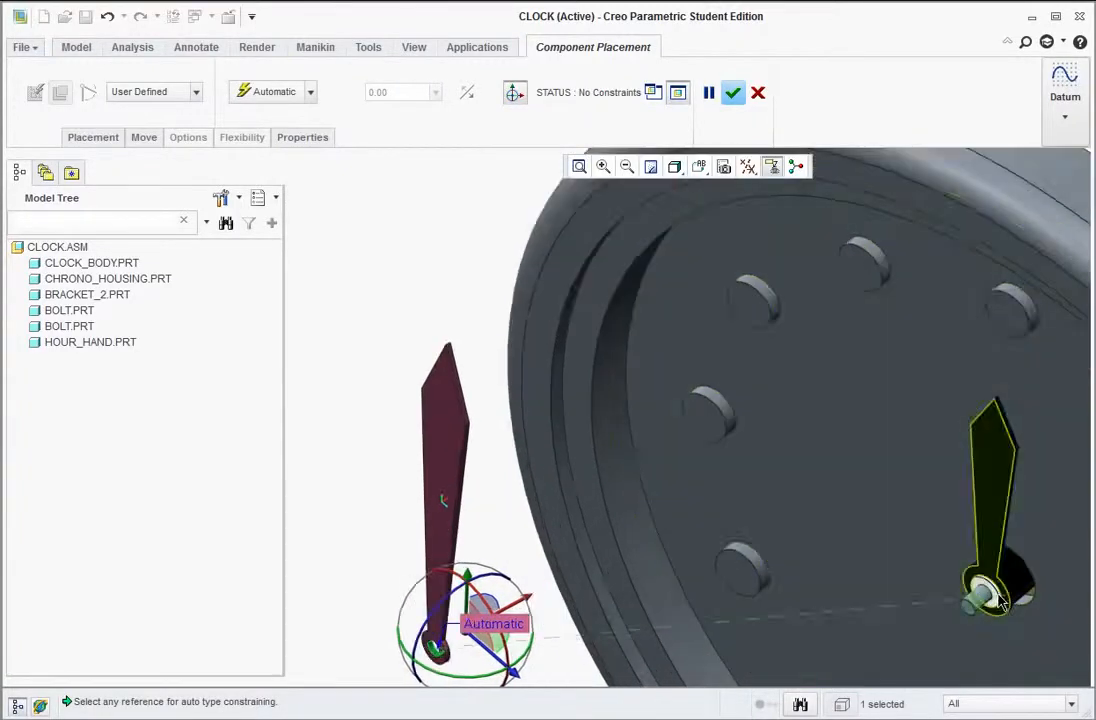
scroll(990, 600, down, 2)
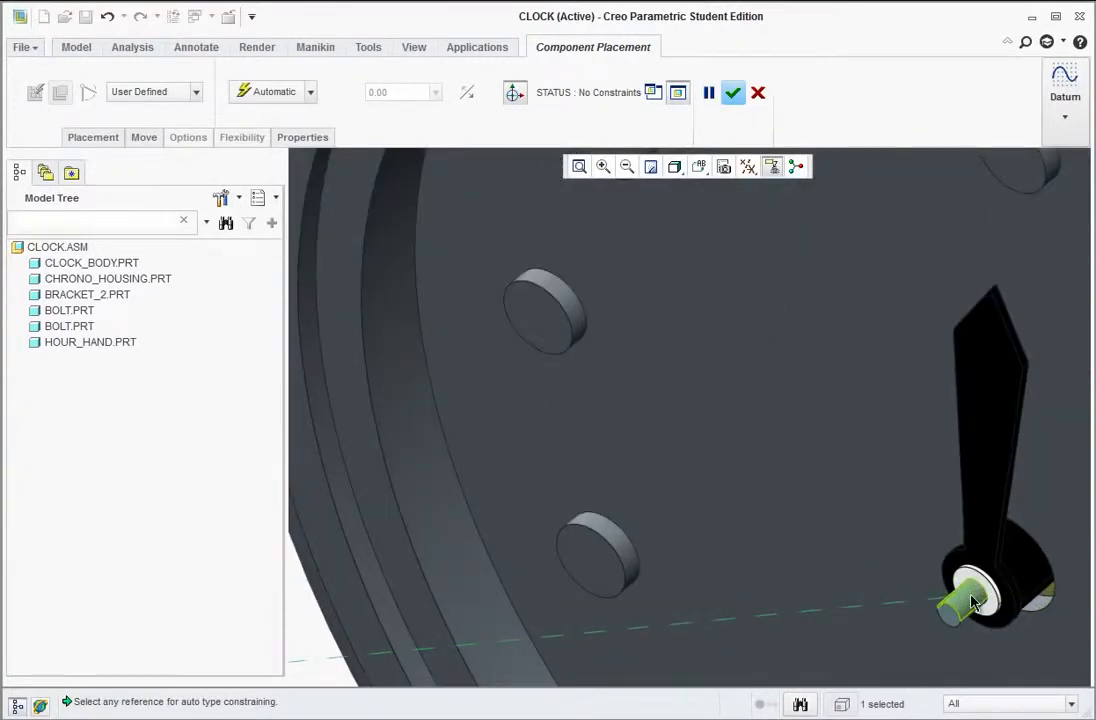
click(975, 603)
Make the minute hand's back face coincident with the white collar's front face and accept the placement
scroll(965, 585, up, 5)
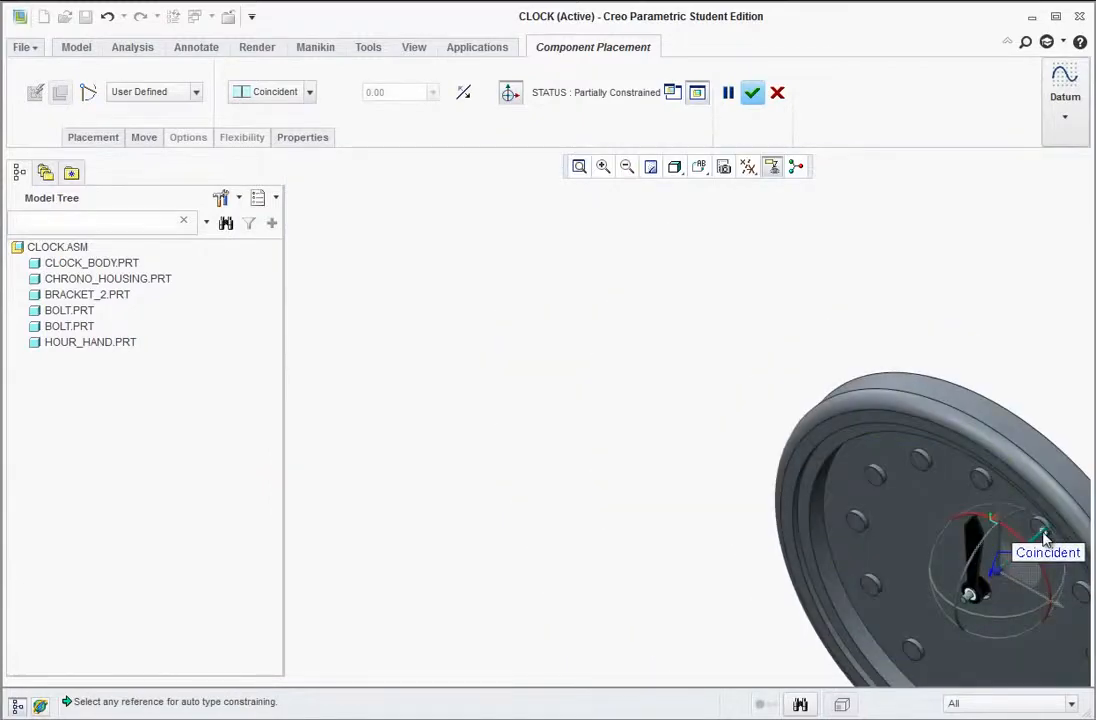
scroll(950, 605, down, 3)
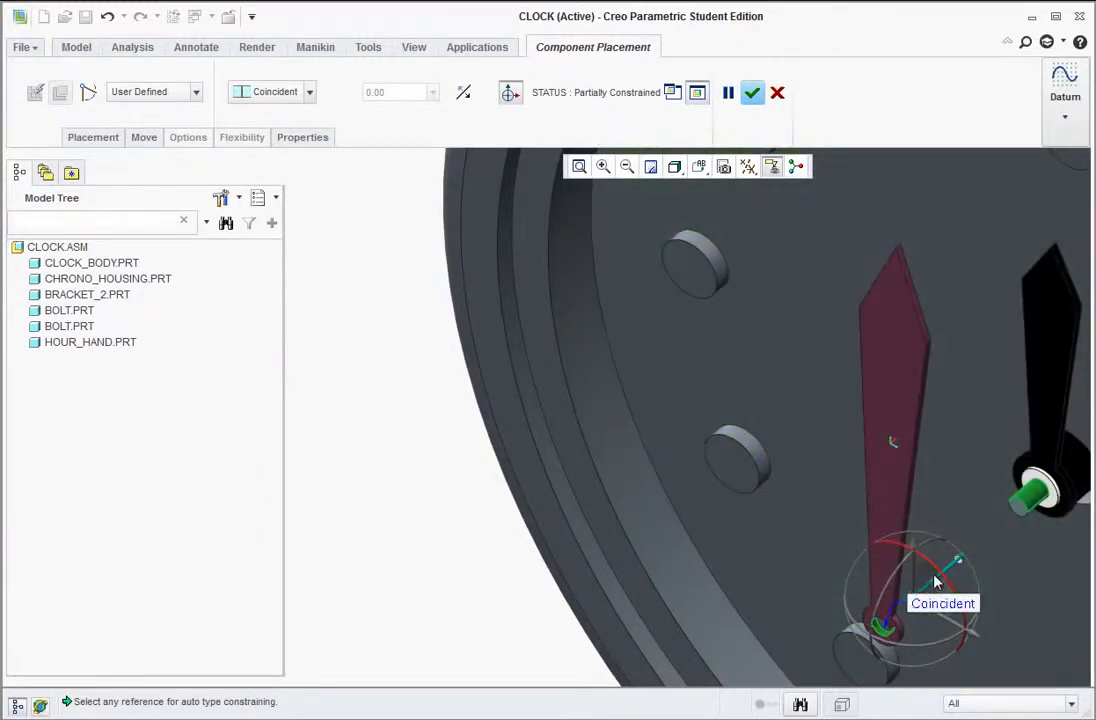
scroll(960, 565, up, 5)
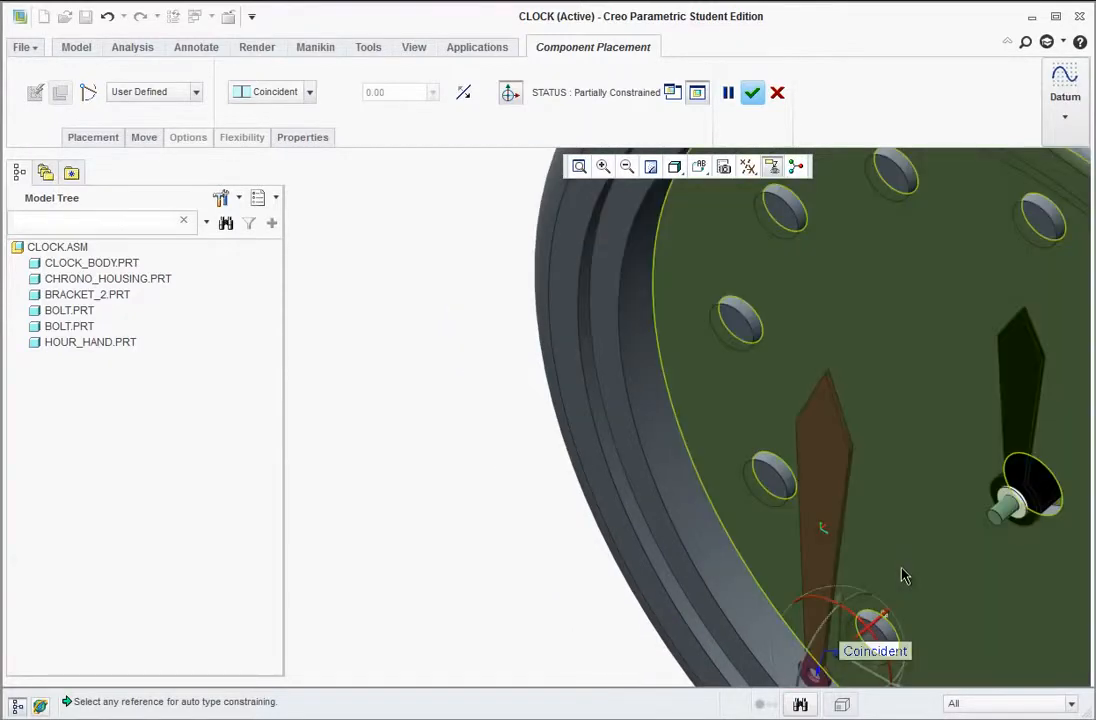
middle_drag(907, 588, 837, 590)
scroll(886, 535, down, 2)
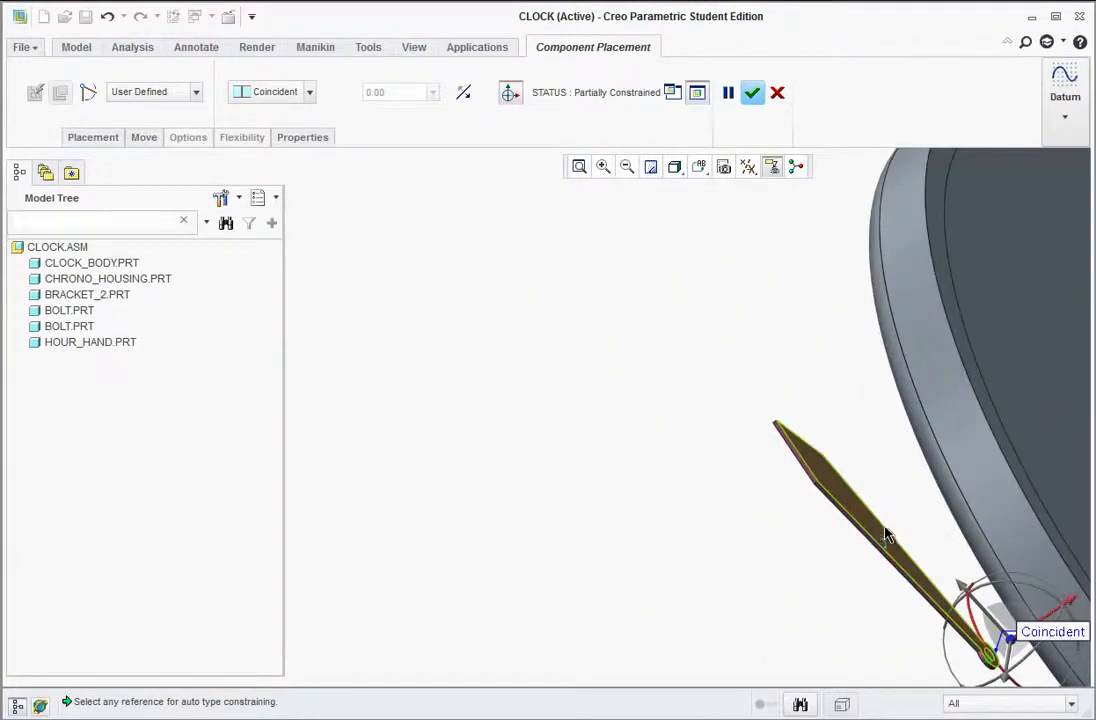
click(877, 535)
scroll(903, 631, up, 3)
middle_drag(937, 616, 997, 562)
scroll(997, 562, down, 4)
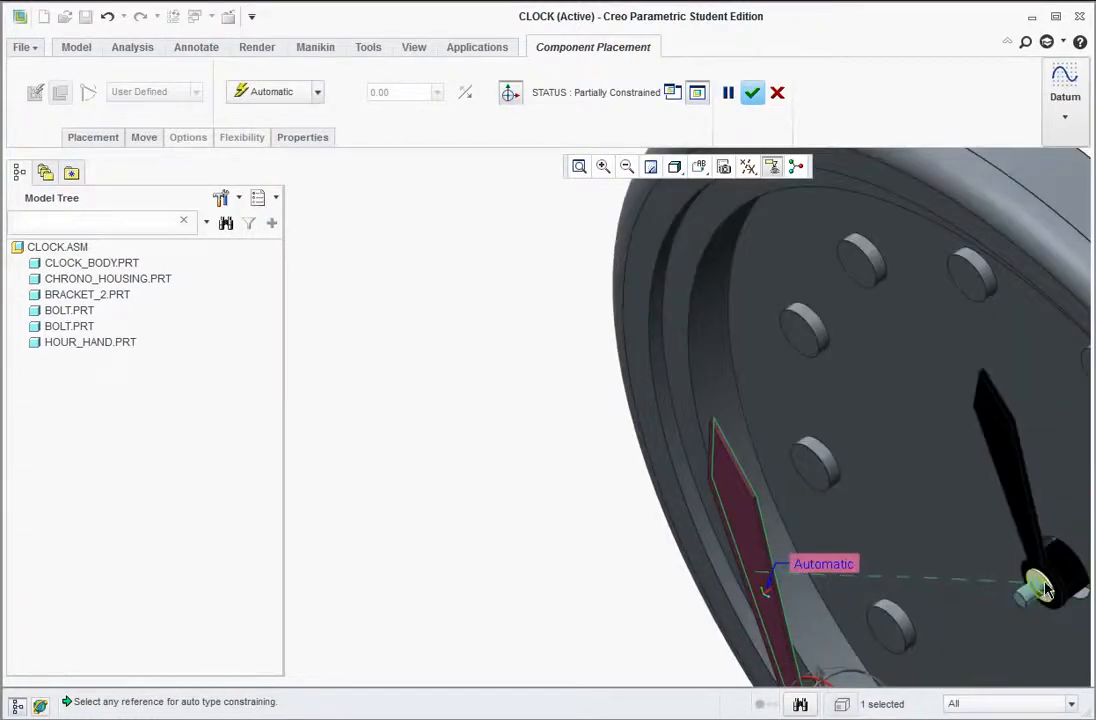
click(992, 425)
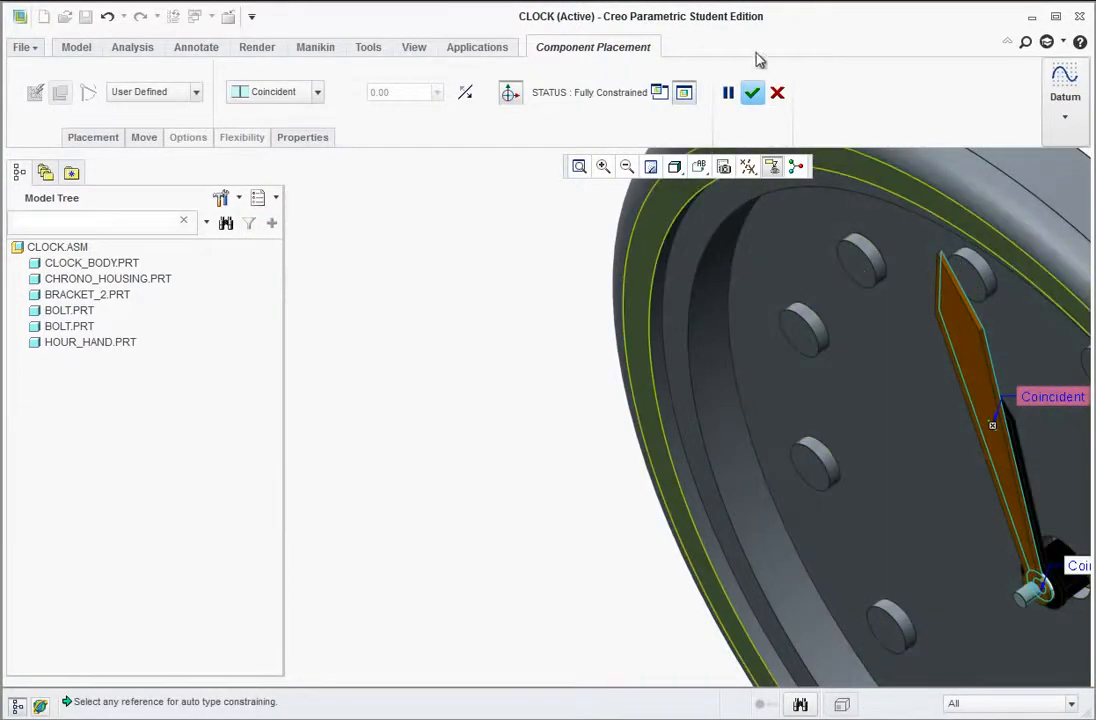
click(757, 93)
Restore the default view and bring lens.prt into the clock assembly
scroll(392, 374, up, 4)
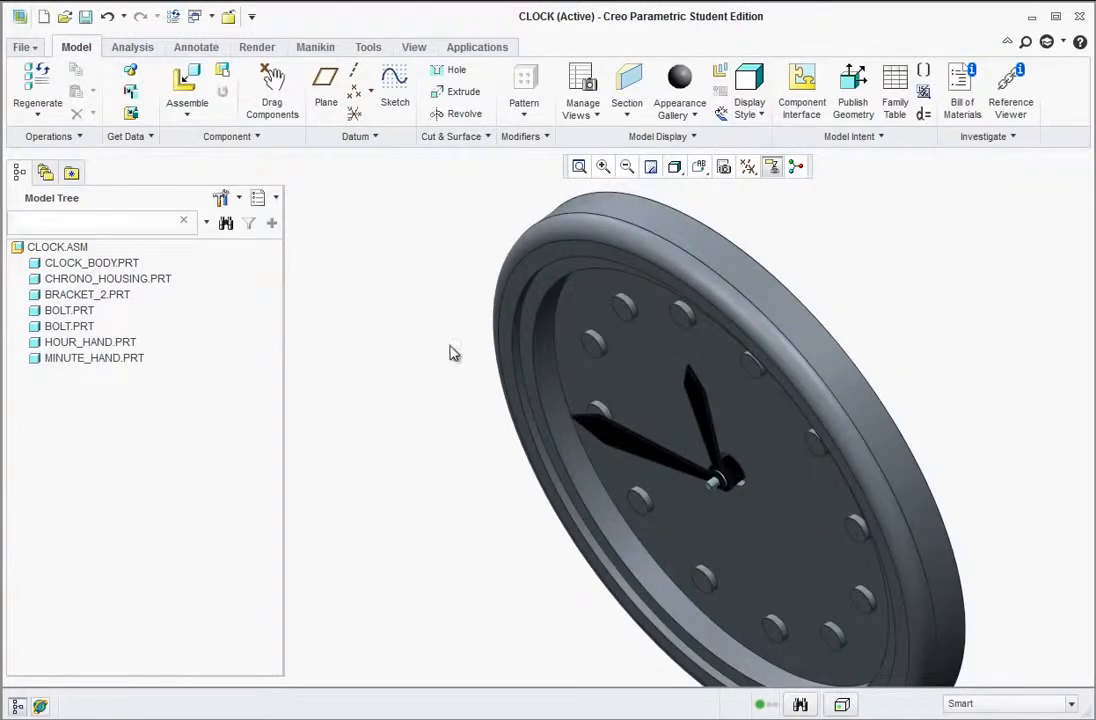
key(ctrl+d)
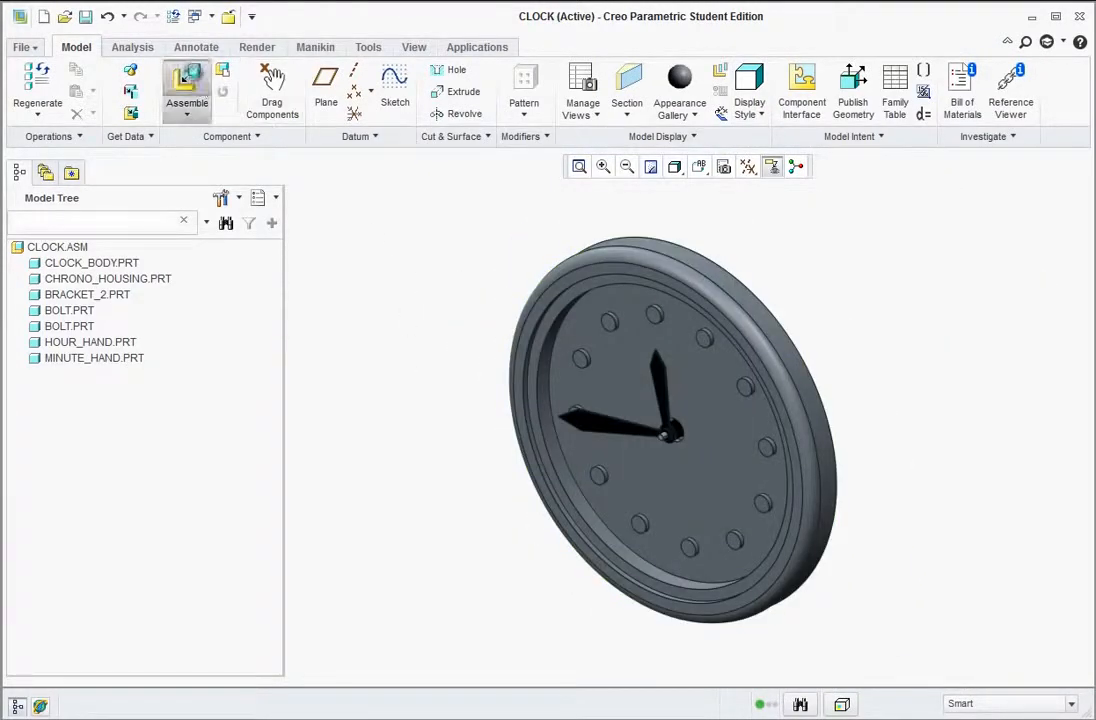
click(187, 88)
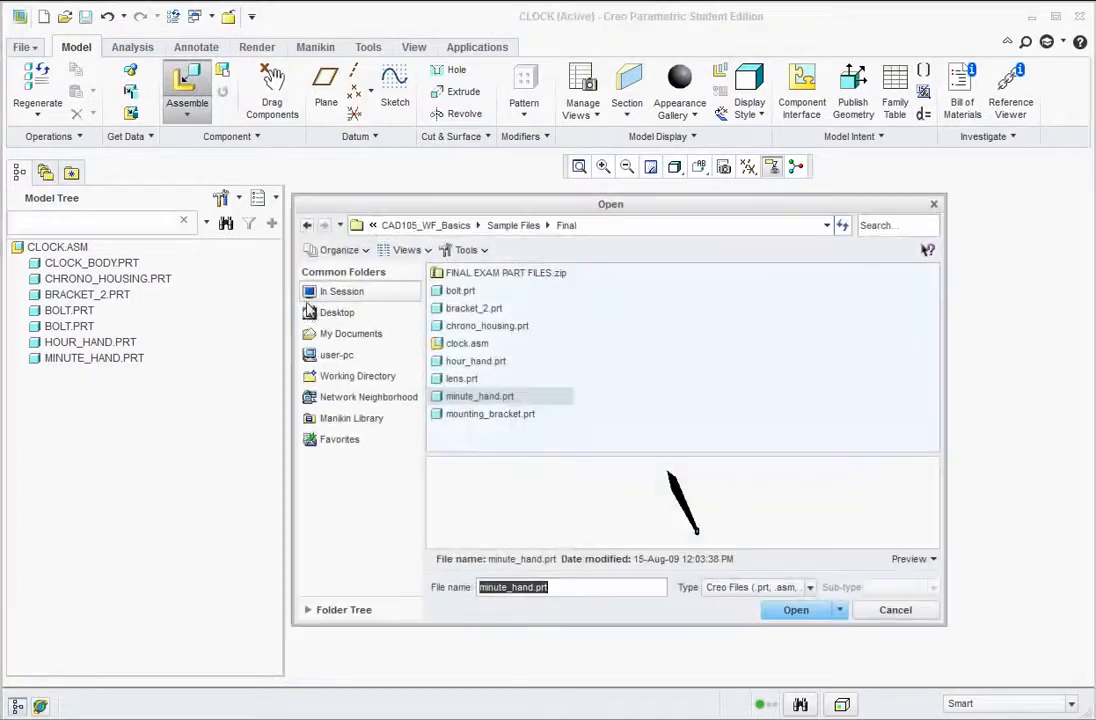
click(462, 379)
click(794, 610)
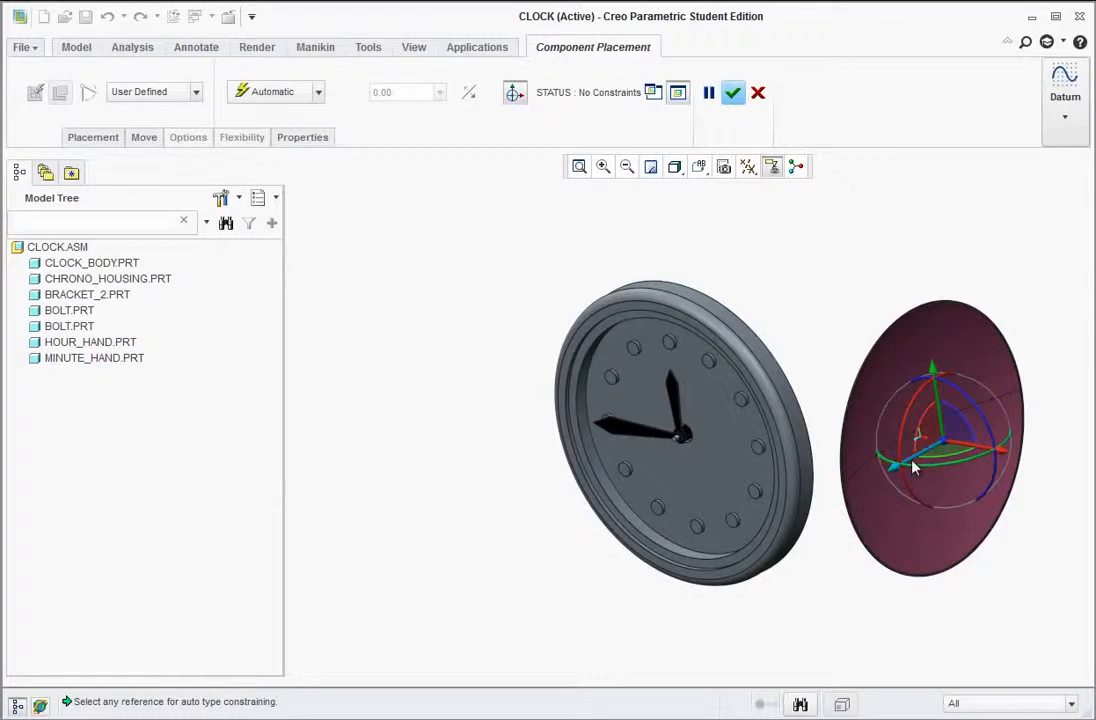
Move the unconstrained lens in front of the clock and rotate it towards the dial
drag(912, 465, 624, 533)
drag(697, 614, 903, 546)
drag(703, 524, 745, 620)
Constrain the lens's outer edge surface coincident with the inner cylindrical wall of the clock body's front recess
scroll(764, 493, down, 3)
scroll(744, 486, down, 1)
mouse_move(714, 497)
middle_down()
mouse_move(673, 484)
mouse_move(690, 484)
middle_up()
scroll(452, 457, down, 3)
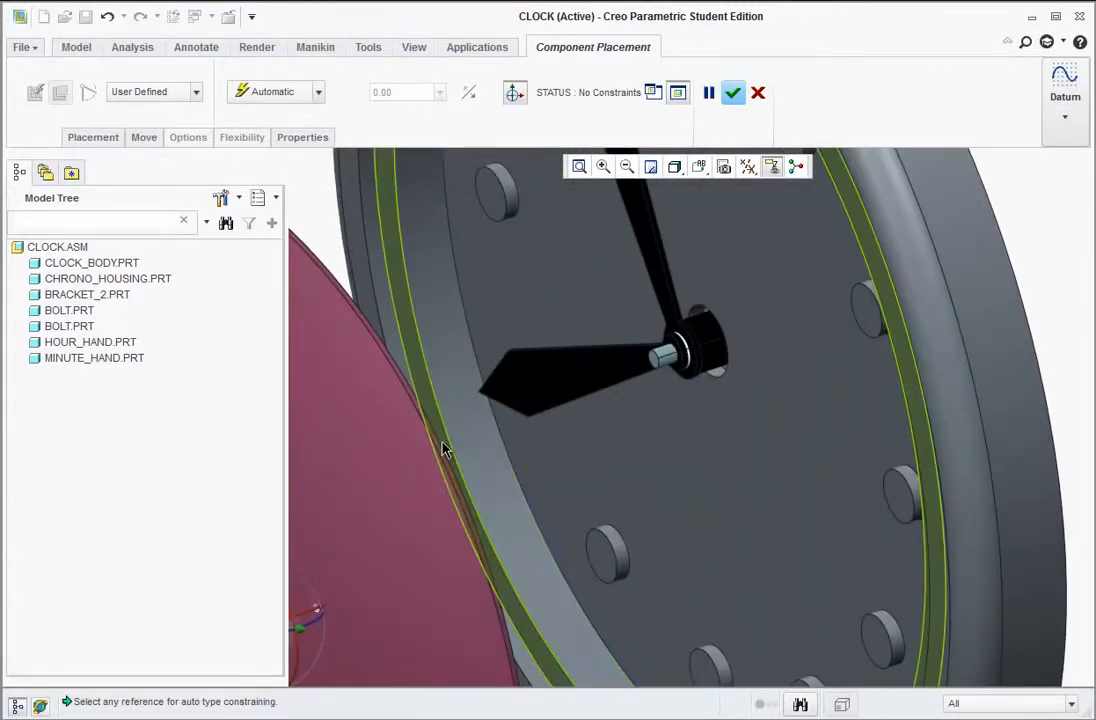
scroll(428, 420, down, 3)
click(418, 357)
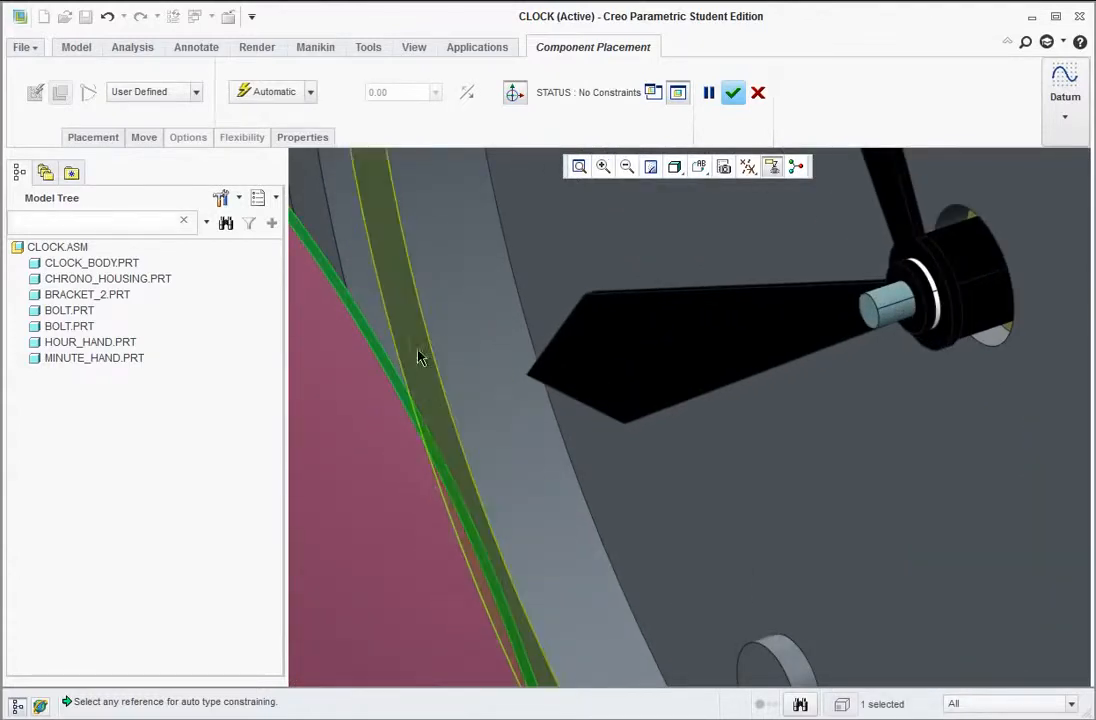
scroll(440, 357, up, 5)
click(400, 282)
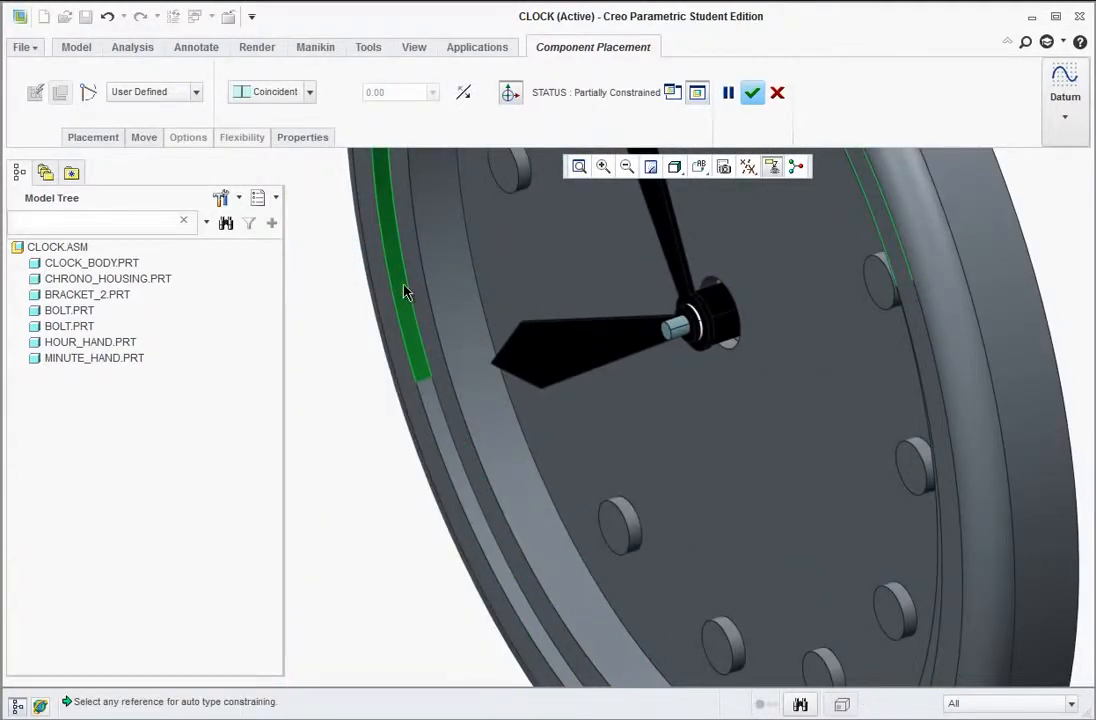
Constrain the lens's flat back rim to the recessed ledge of the clock body, using Coincident as the constraint type
scroll(410, 310, up, 5)
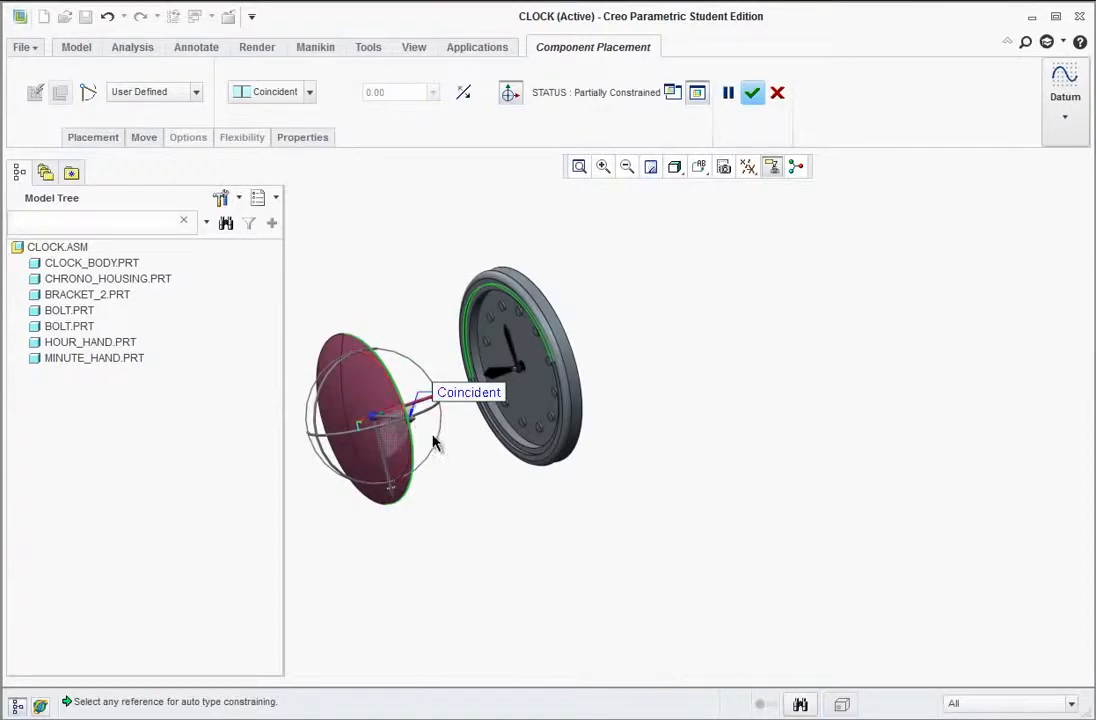
middle_drag(416, 435, 334, 430)
scroll(340, 347, down, 6)
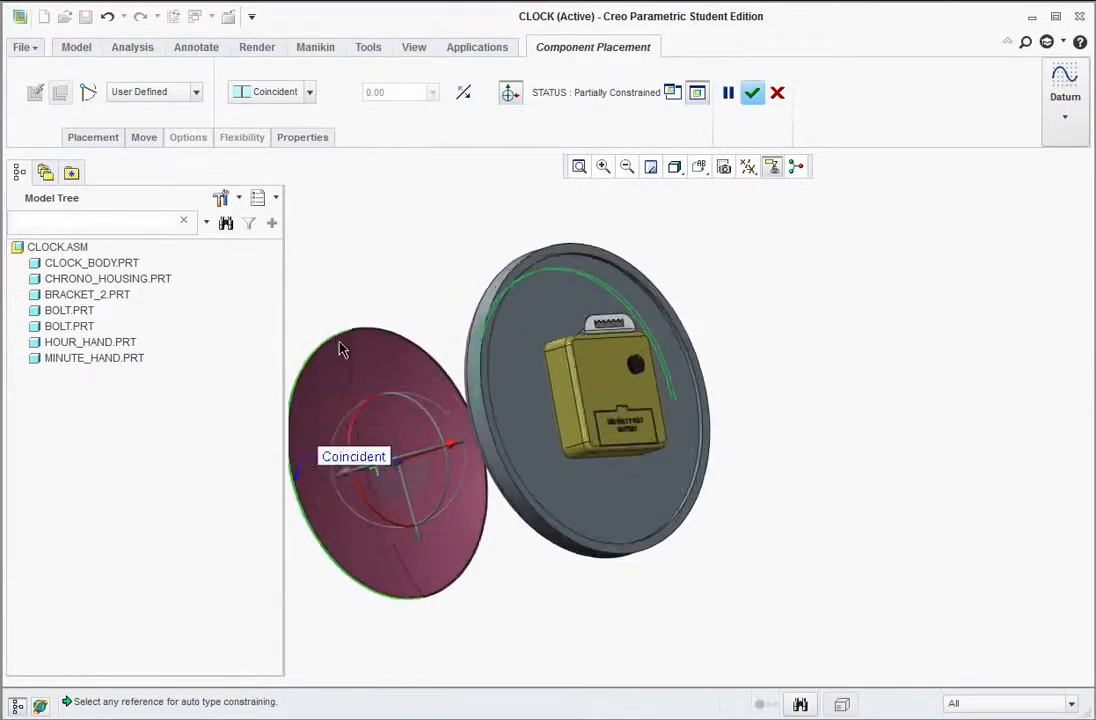
scroll(365, 336, down, 4)
click(428, 294)
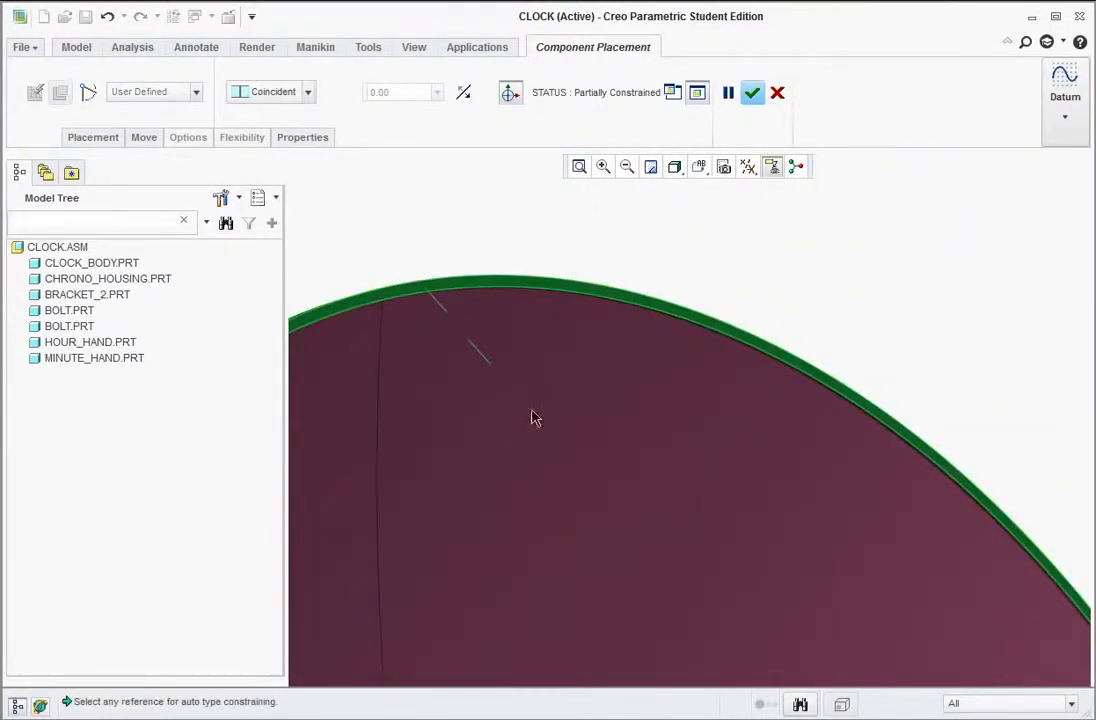
scroll(547, 457, up, 5)
scroll(547, 457, up, 3)
middle_drag(547, 457, 810, 386)
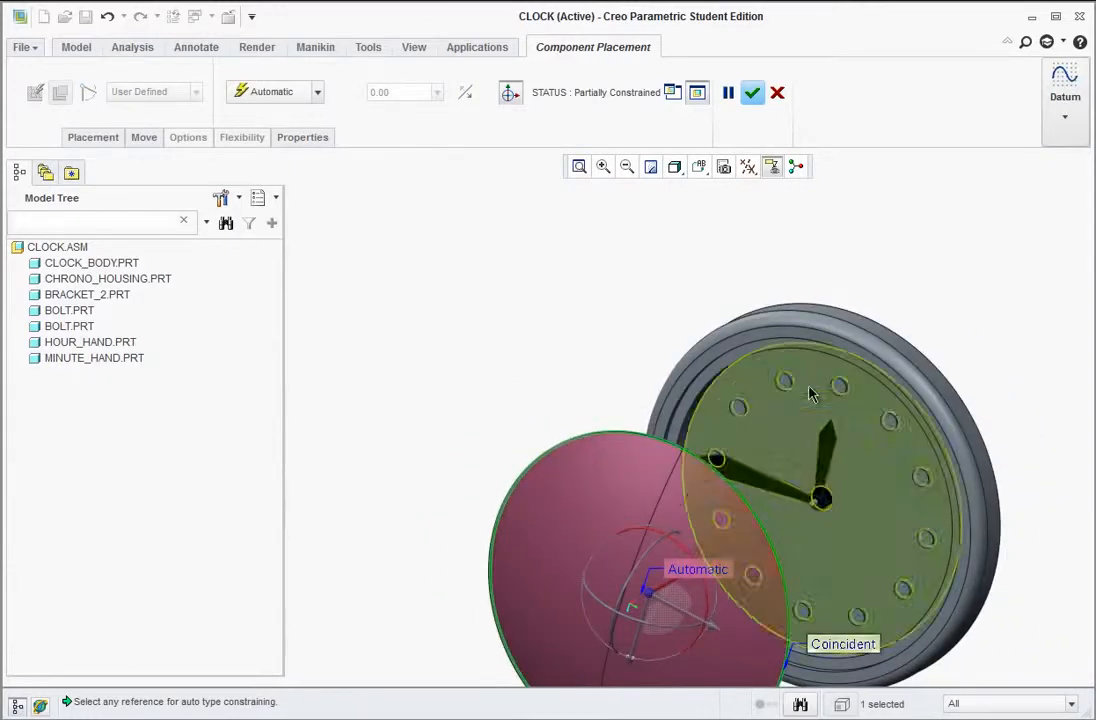
scroll(810, 386, down, 3)
click(676, 382)
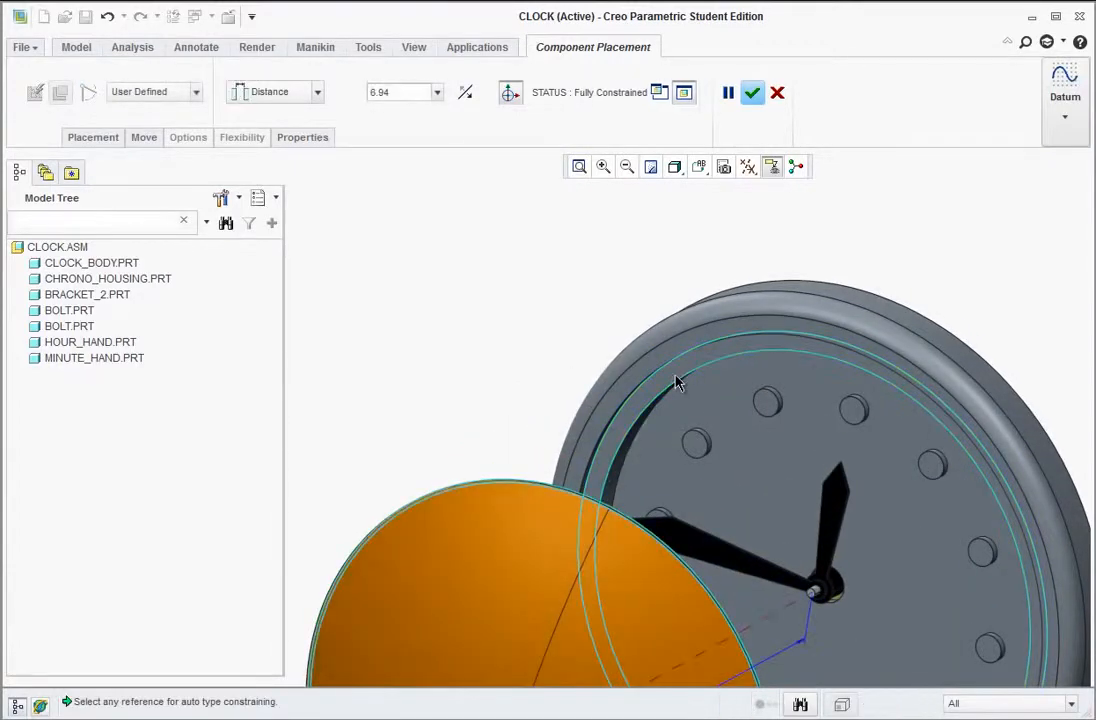
click(318, 93)
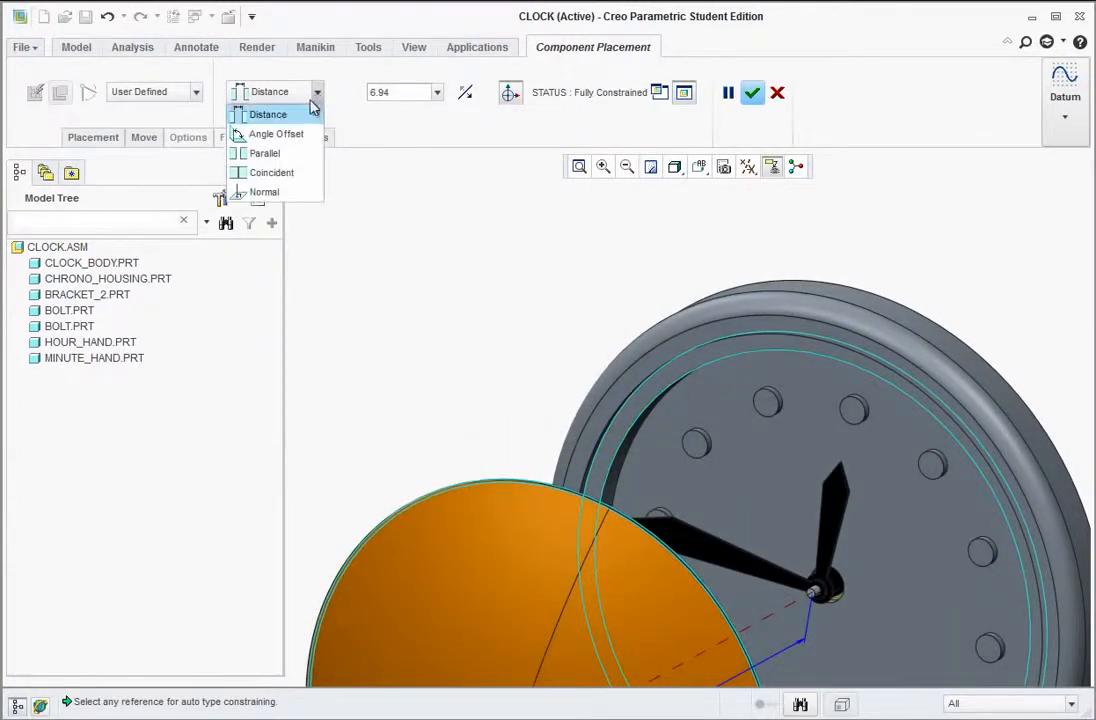
click(269, 172)
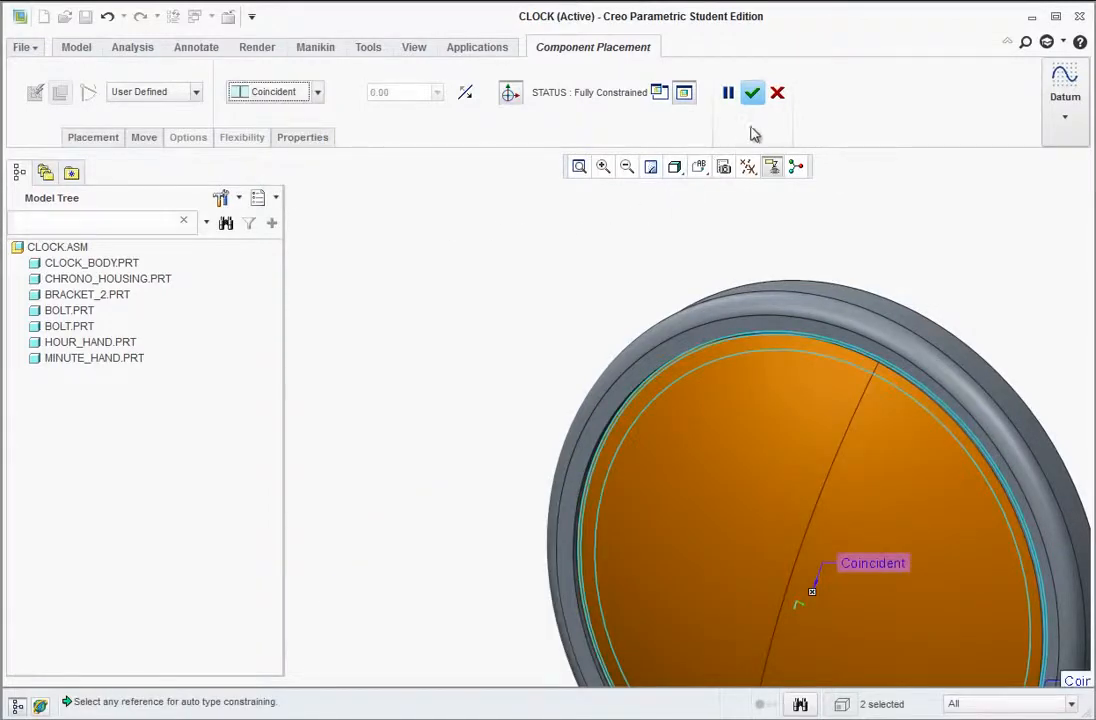
Accept the fully constrained lens placement in the clock assembly
scroll(682, 273, up, 2)
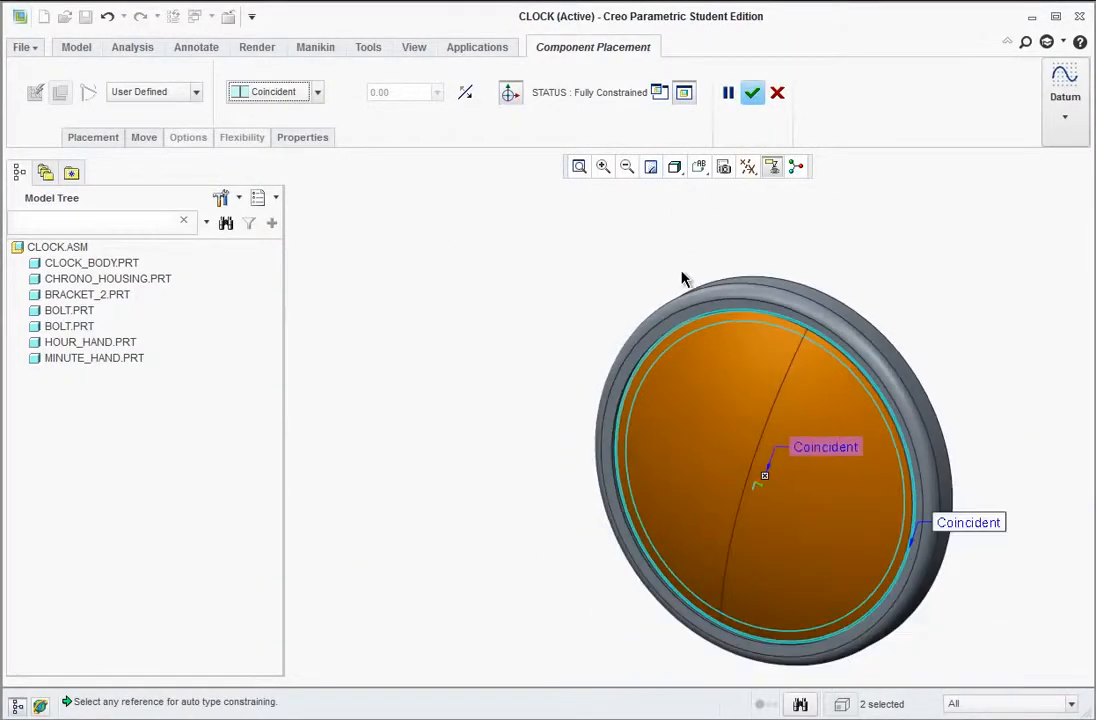
click(752, 93)
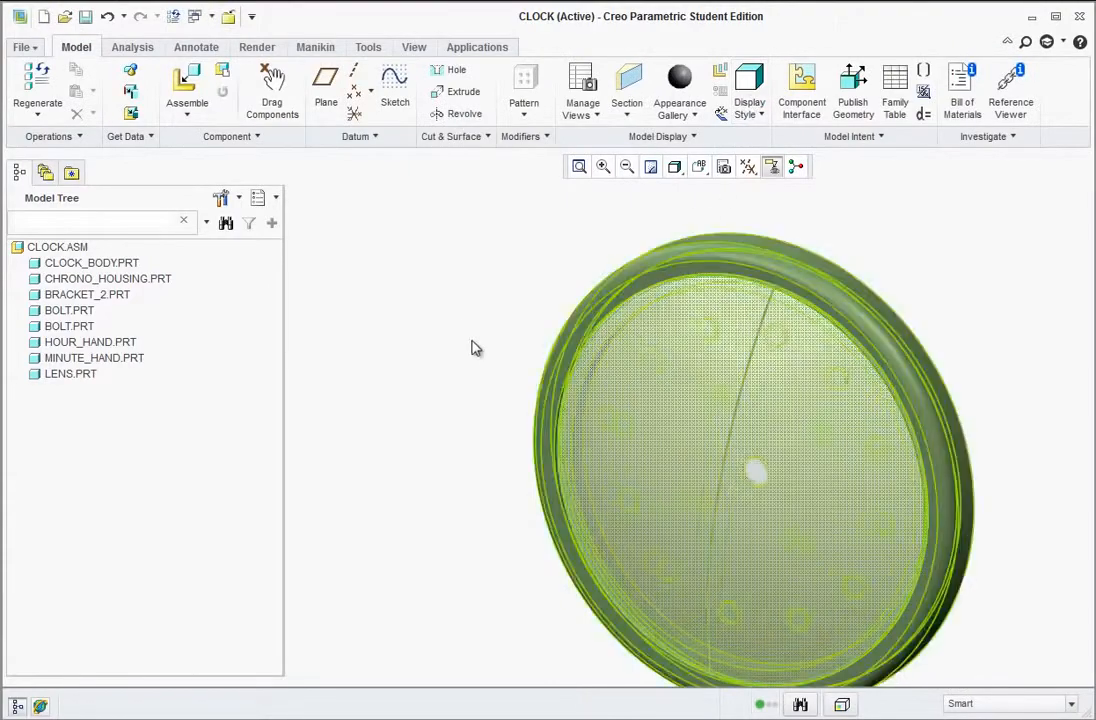
mouse_move(604, 408)
middle_down()
mouse_move(533, 393)
mouse_move(440, 395)
mouse_move(553, 396)
mouse_move(588, 411)
middle_up()
scroll(588, 411, up, 3)
scroll(700, 478, down, 1)
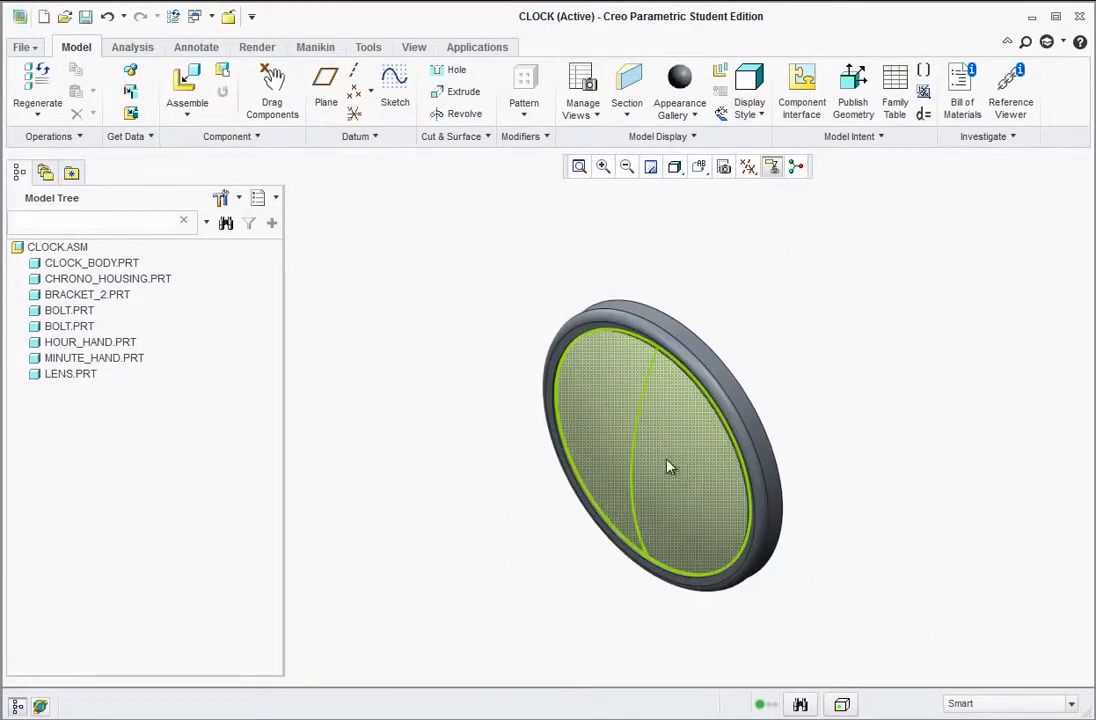
scroll(667, 458, down, 2)
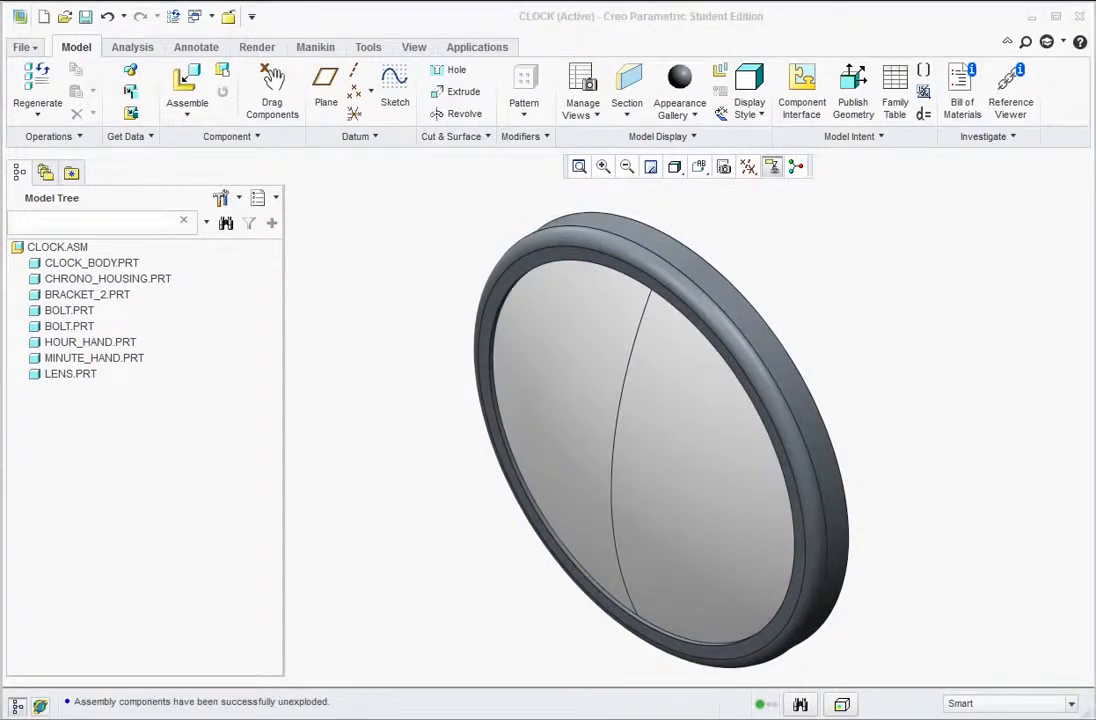
Explode the clock assembly and use Edit Position to move the lens farther out in front of the clock body
click(722, 76)
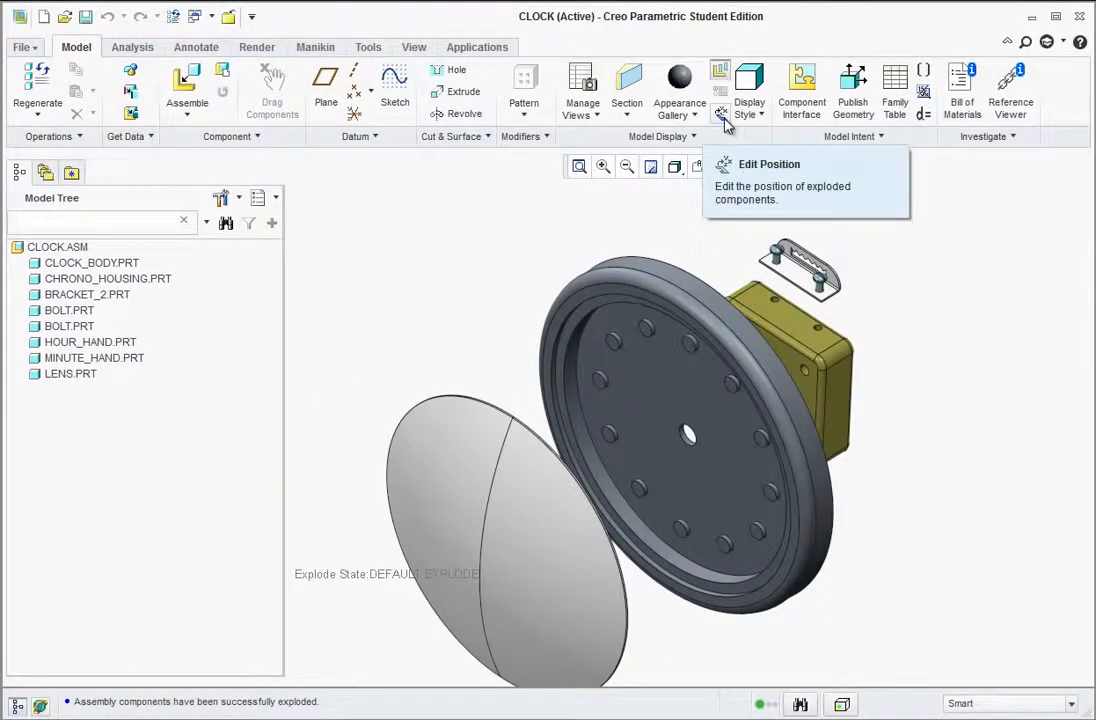
click(721, 116)
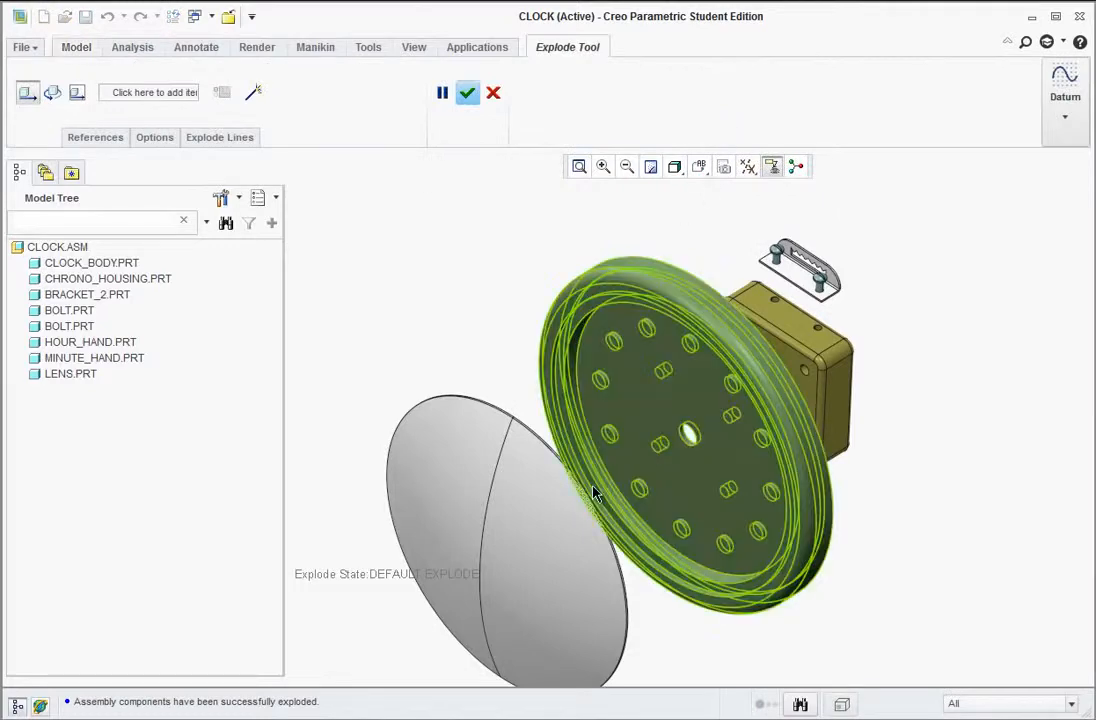
scroll(593, 485, up, 2)
scroll(724, 604, down, 1)
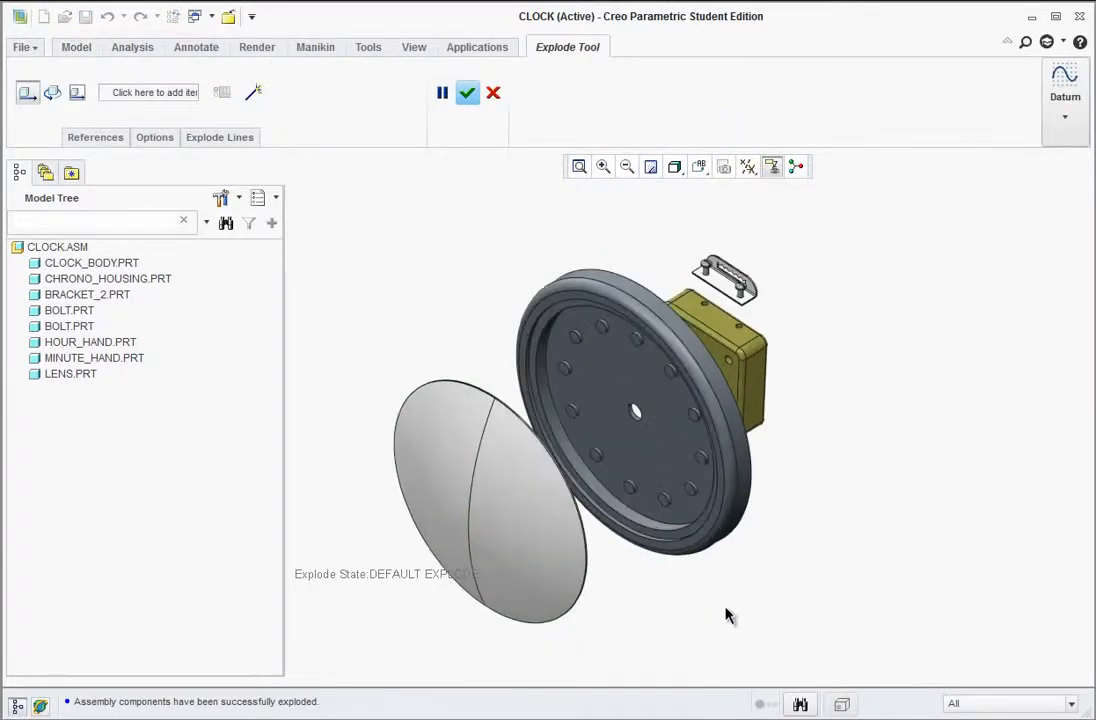
click(455, 490)
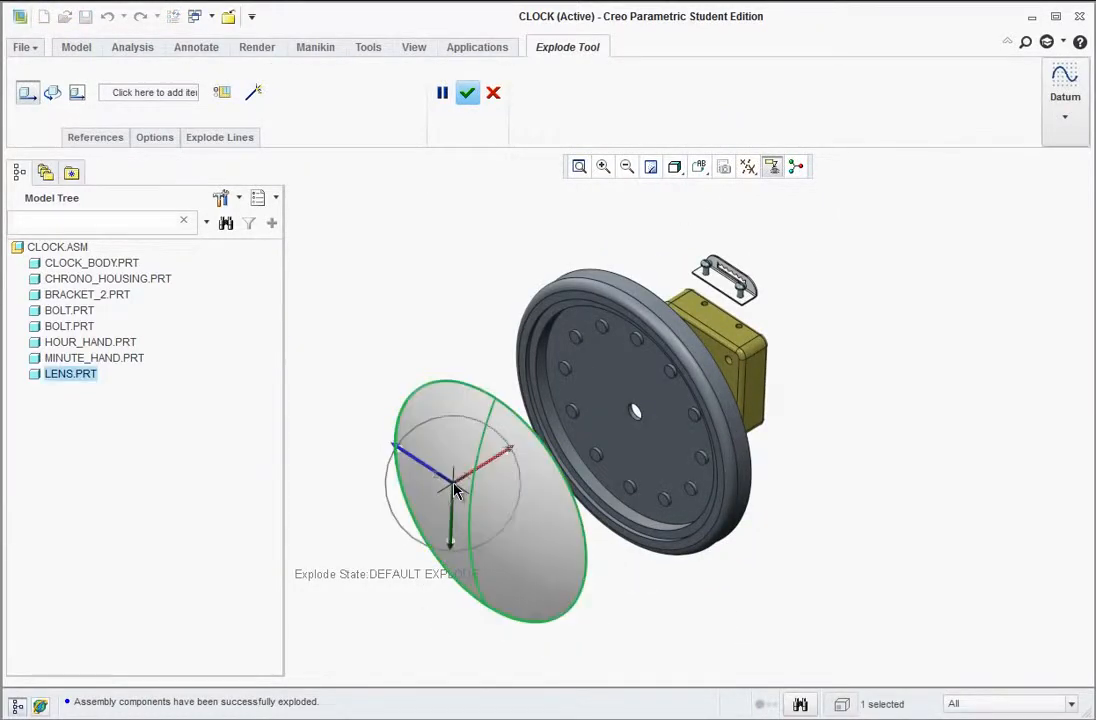
drag(503, 463, 350, 555)
Move the chrono housing, bracket and both bolts together about 4.37 farther behind the clock body
click(768, 350)
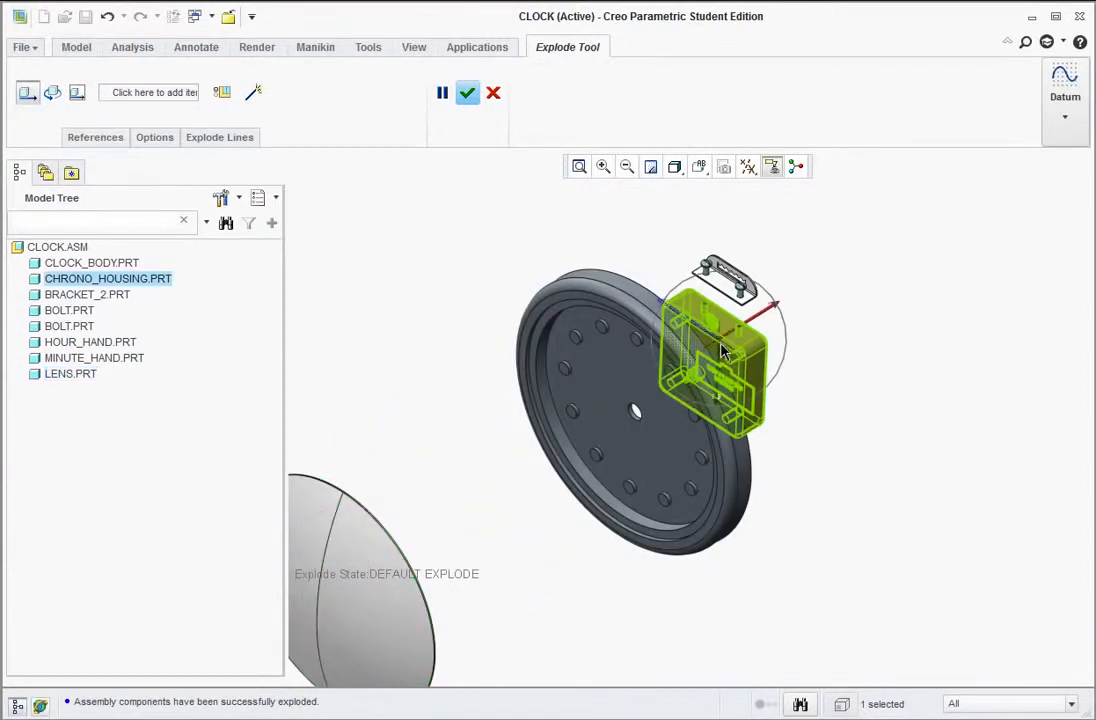
click(732, 290)
ctrl+click(725, 340)
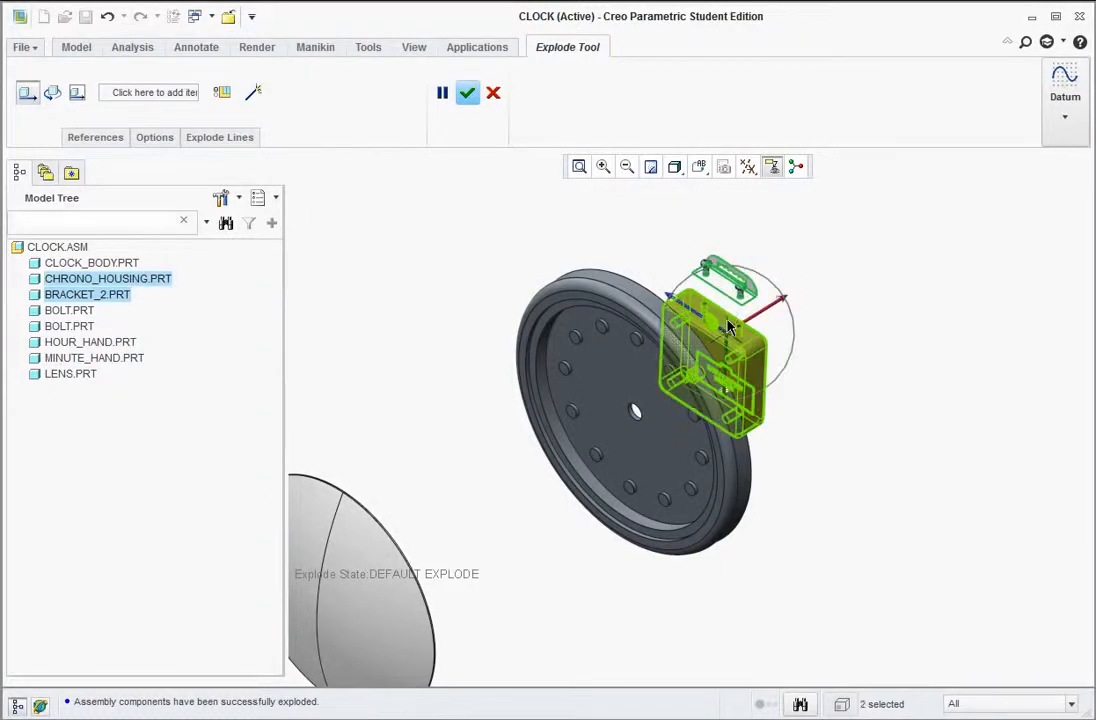
ctrl+click(707, 273)
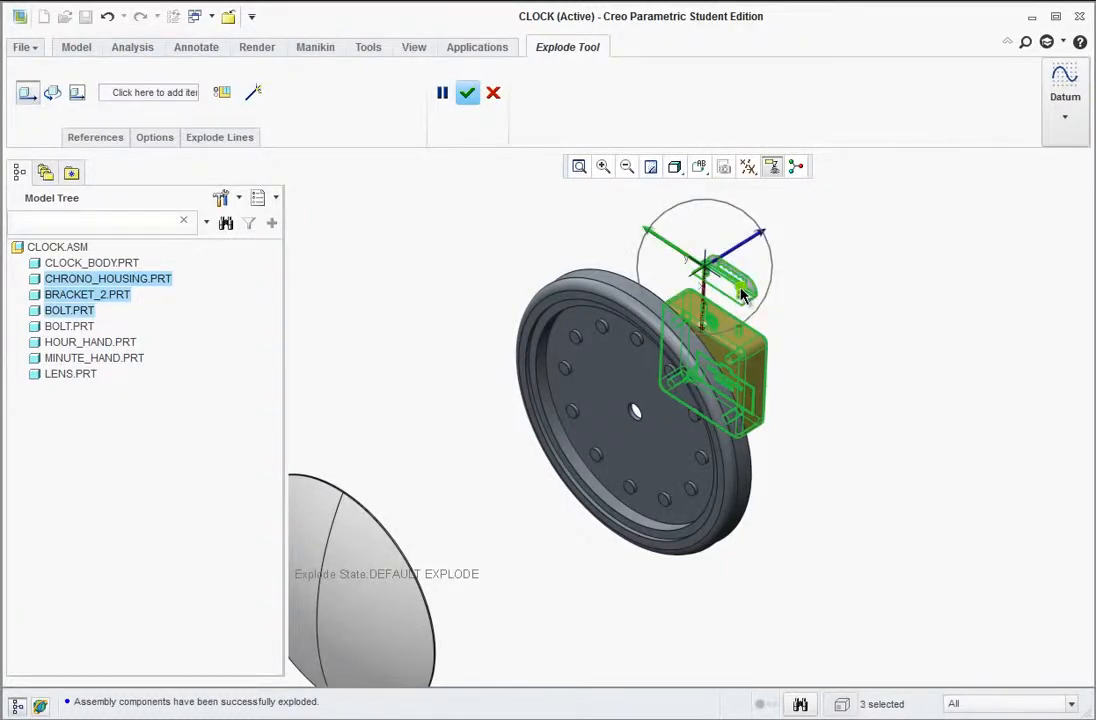
ctrl+click(742, 293)
drag(778, 274, 917, 236)
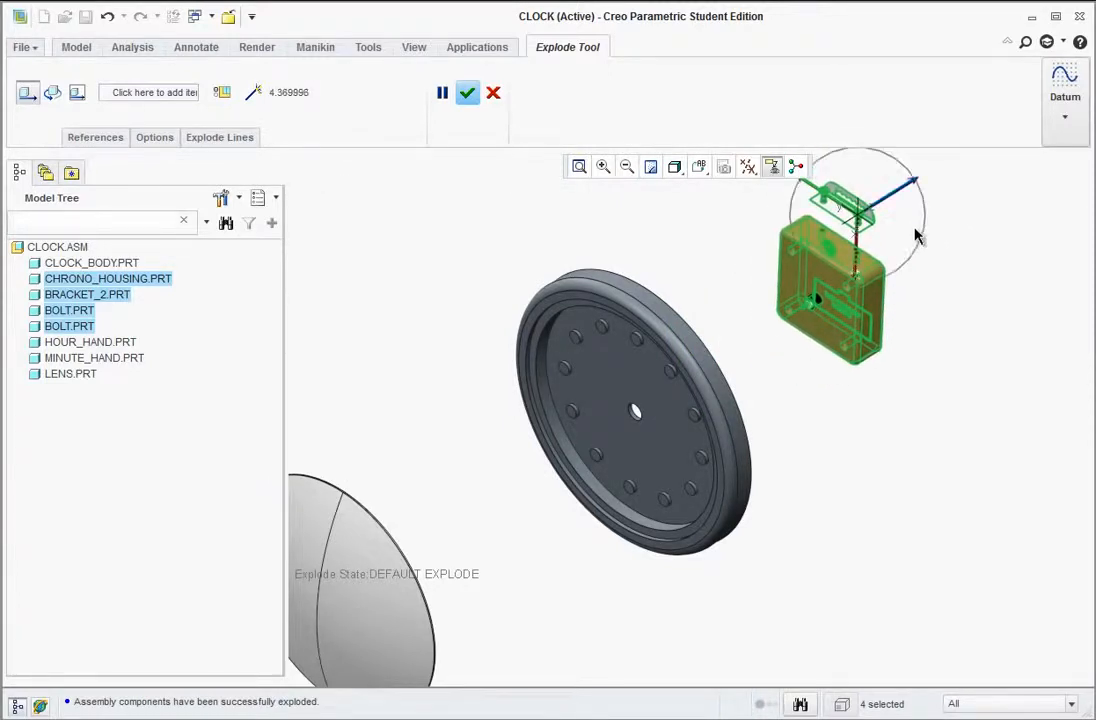
Raise the bracket and both bolts about 2.37 above the chrono housing, and lower the bracket alone about 1.82 between the bolts and housing
click(835, 216)
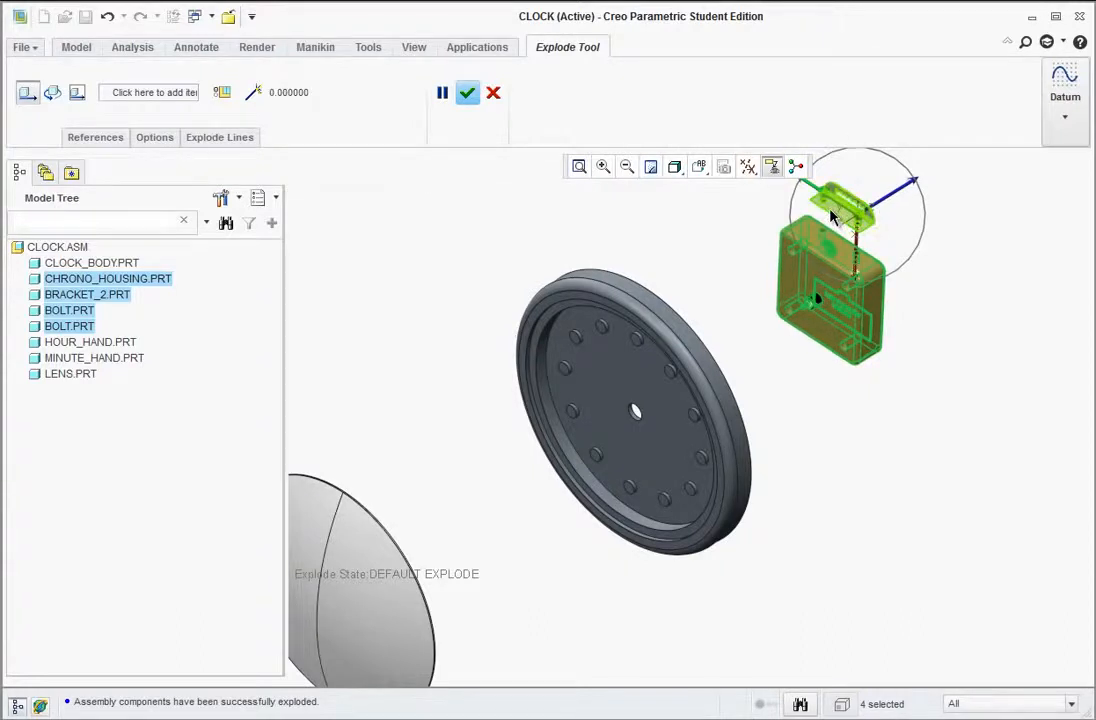
click(838, 212)
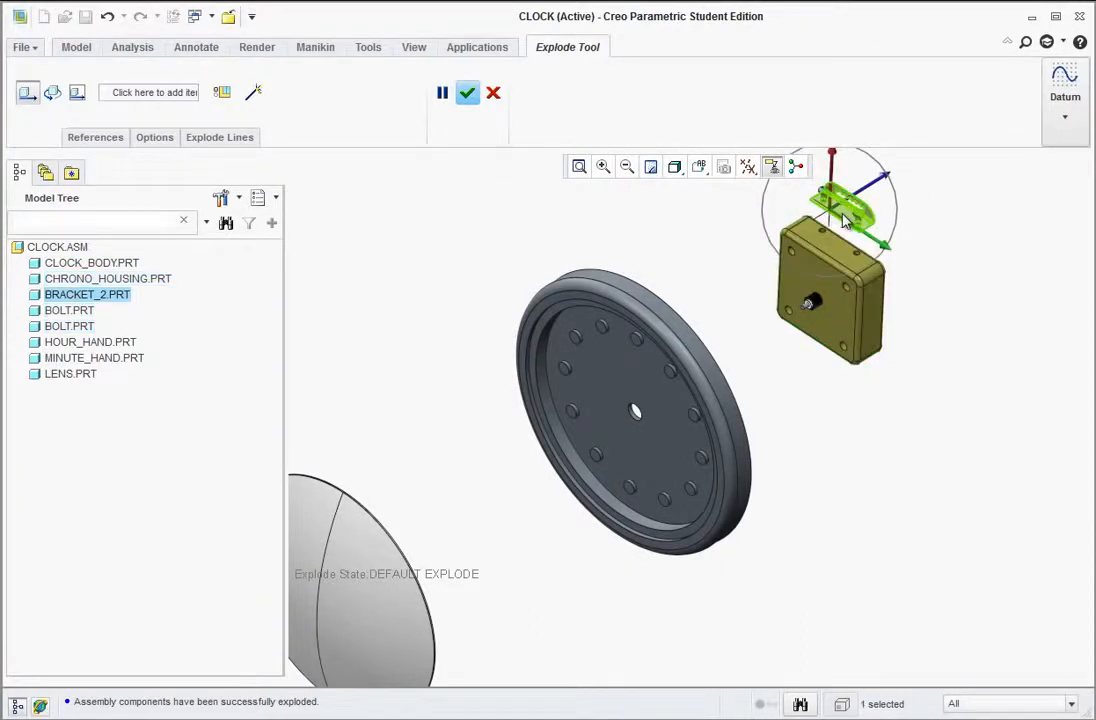
ctrl+click(838, 210)
ctrl+click(827, 197)
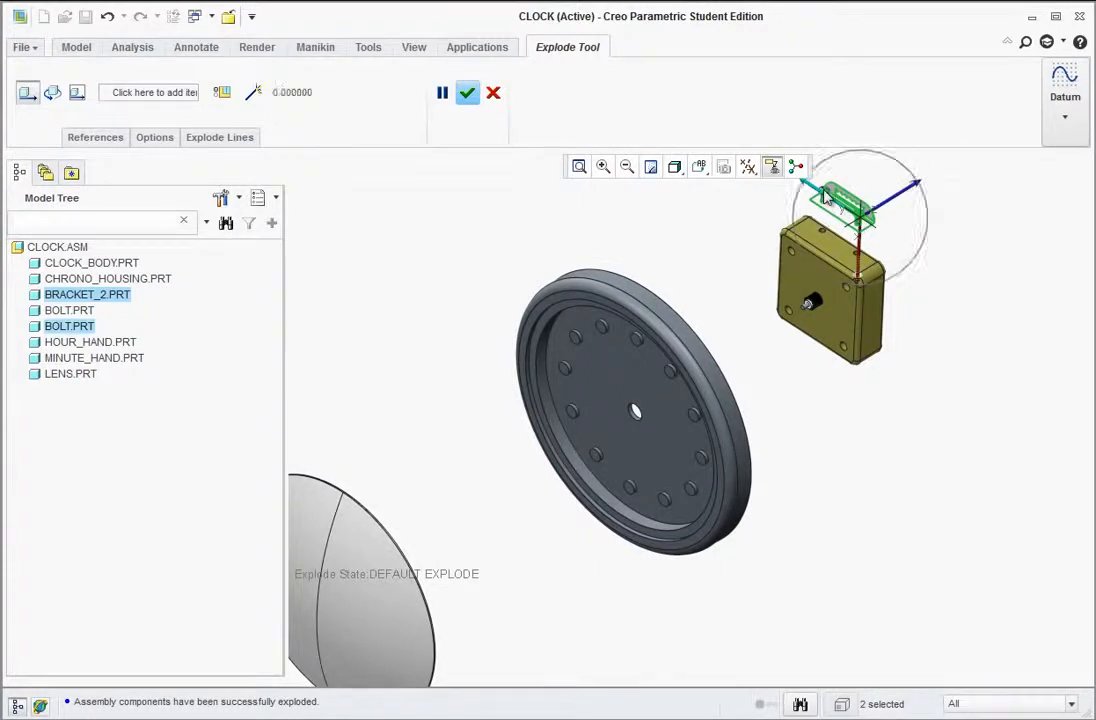
scroll(827, 197, down, 4)
ctrl+click(827, 197)
scroll(903, 282, up, 4)
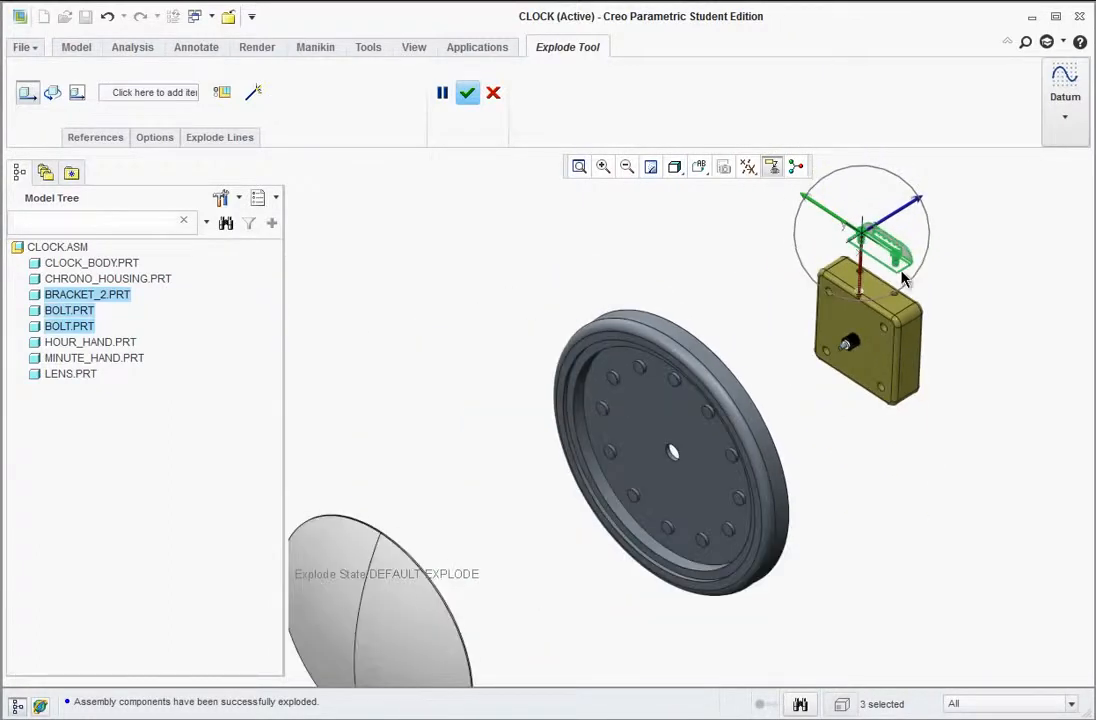
drag(905, 277, 877, 216)
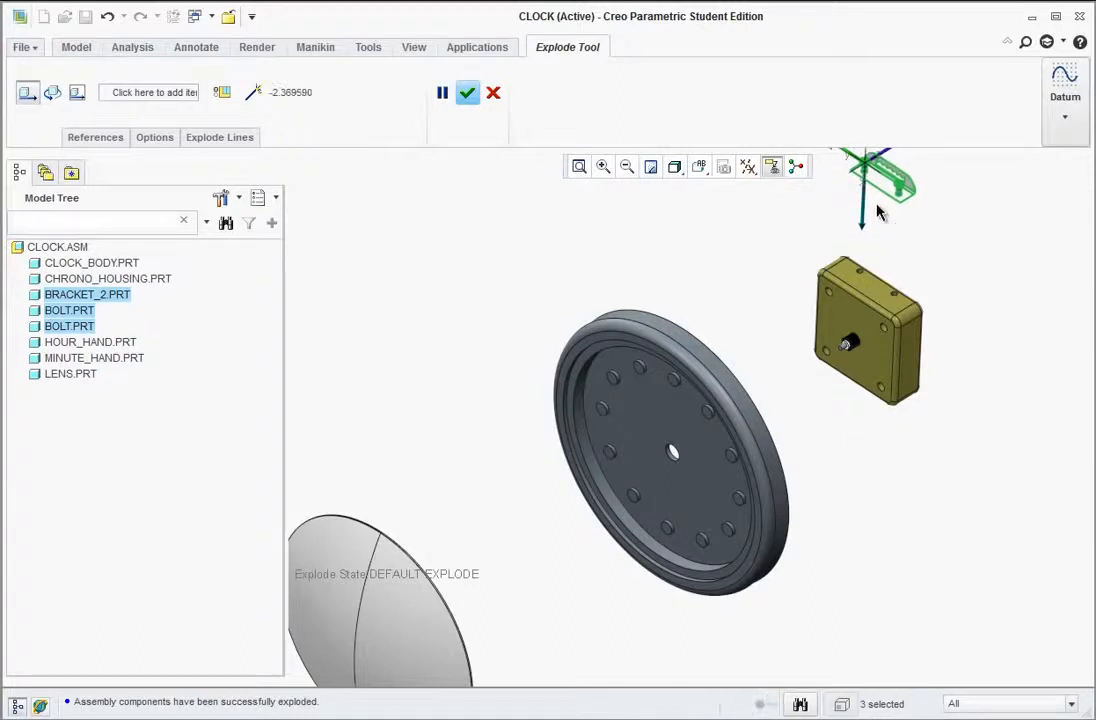
click(884, 185)
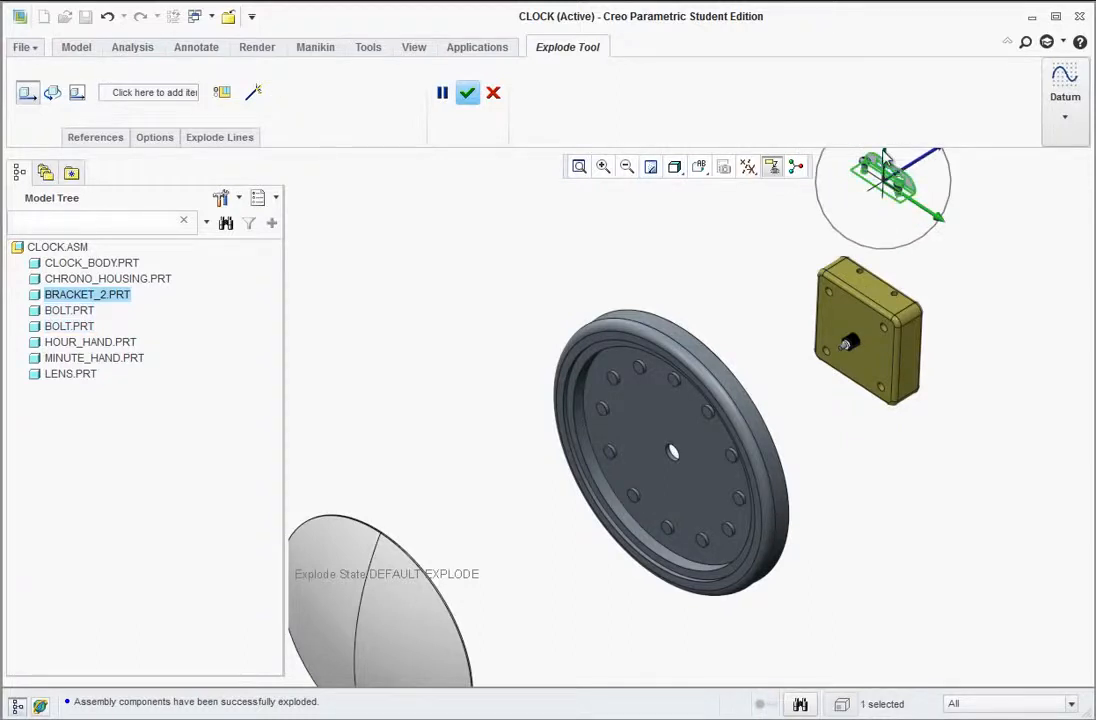
drag(884, 153, 882, 198)
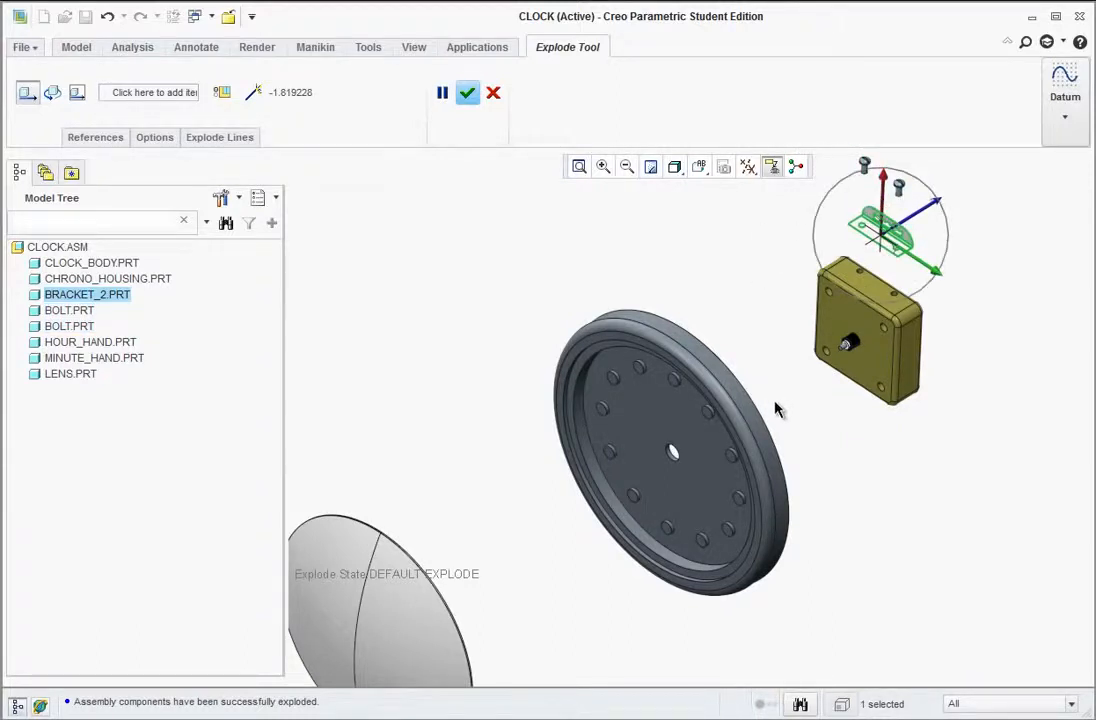
Move the hour and minute hands together about 6.16 forward, between the clock body and the lens, and accept the exploded positions
middle_drag(777, 410, 714, 416)
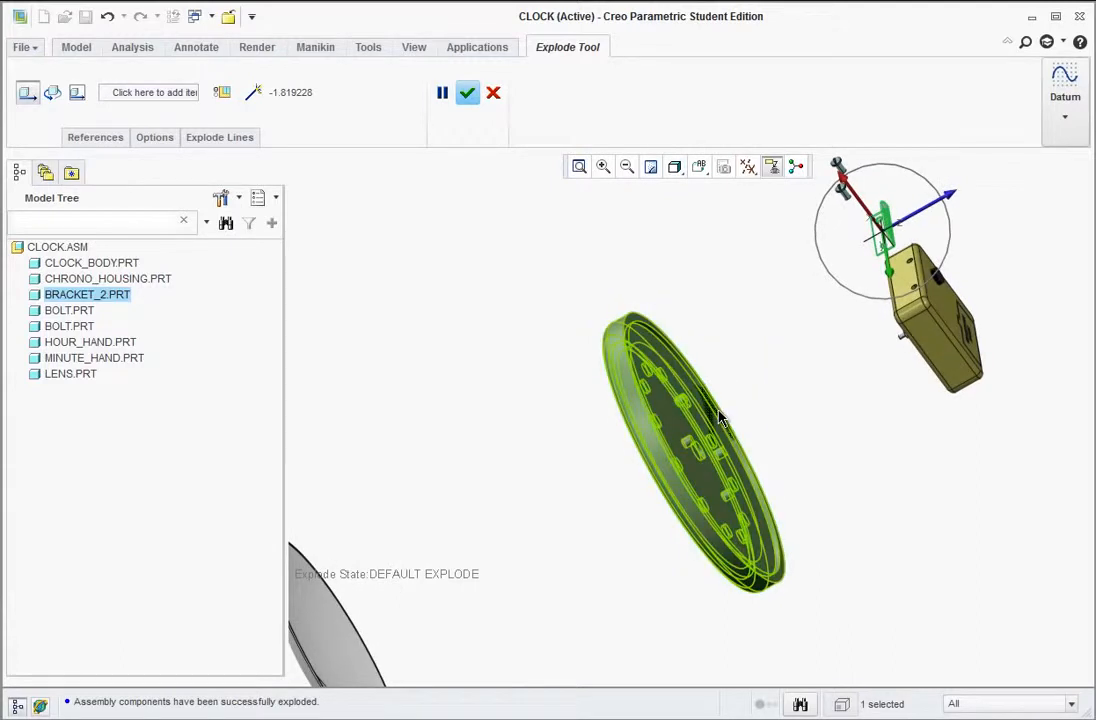
click(716, 428)
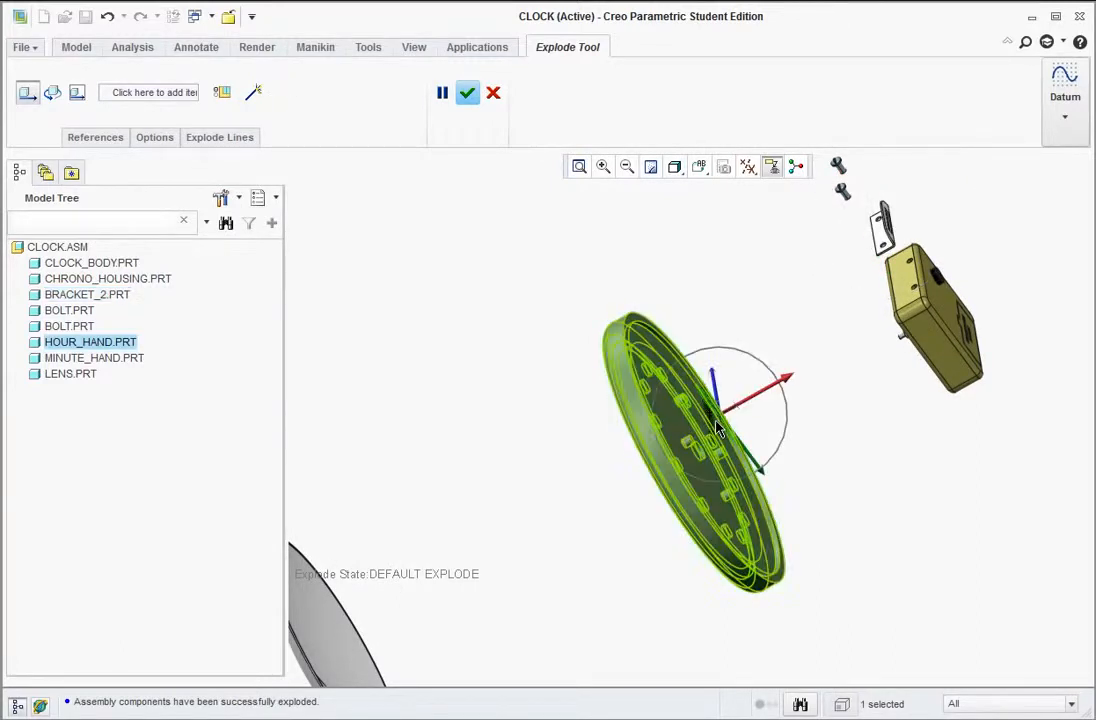
ctrl+click(700, 432)
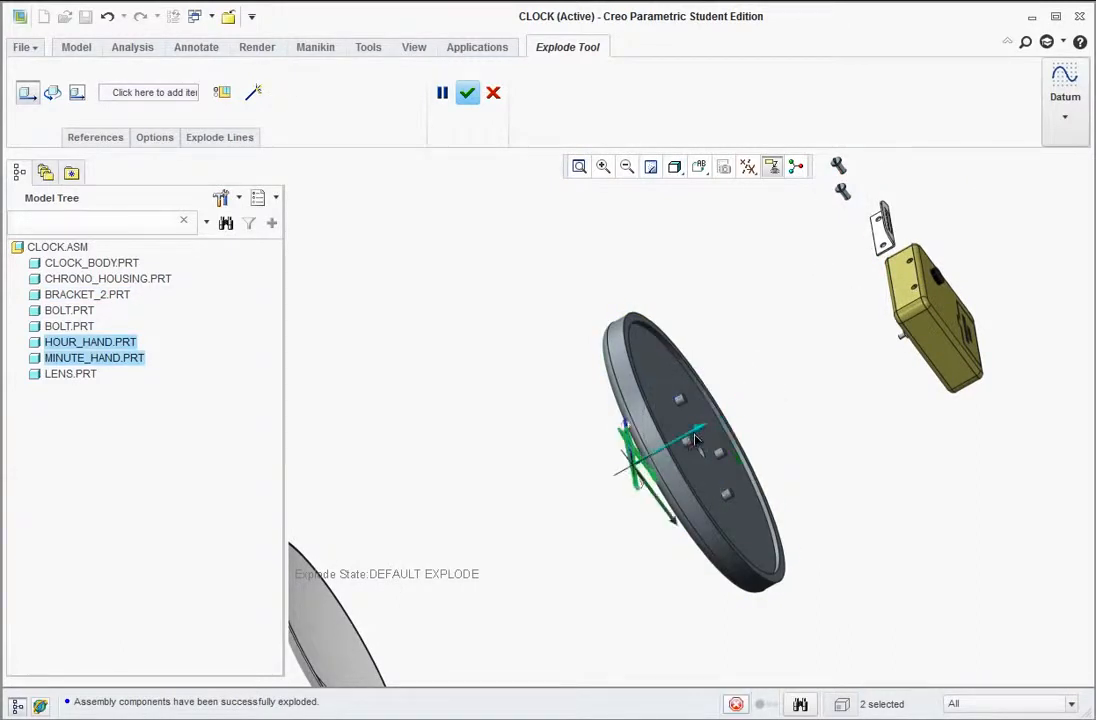
drag(697, 440, 575, 500)
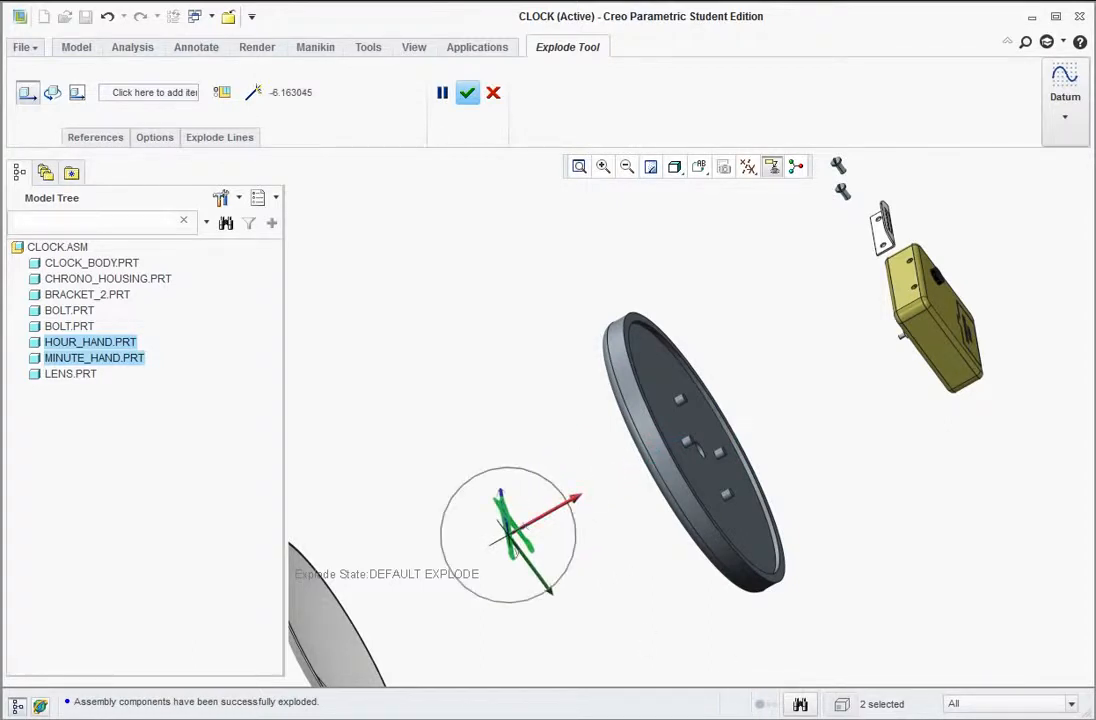
middle_drag(717, 378, 770, 348)
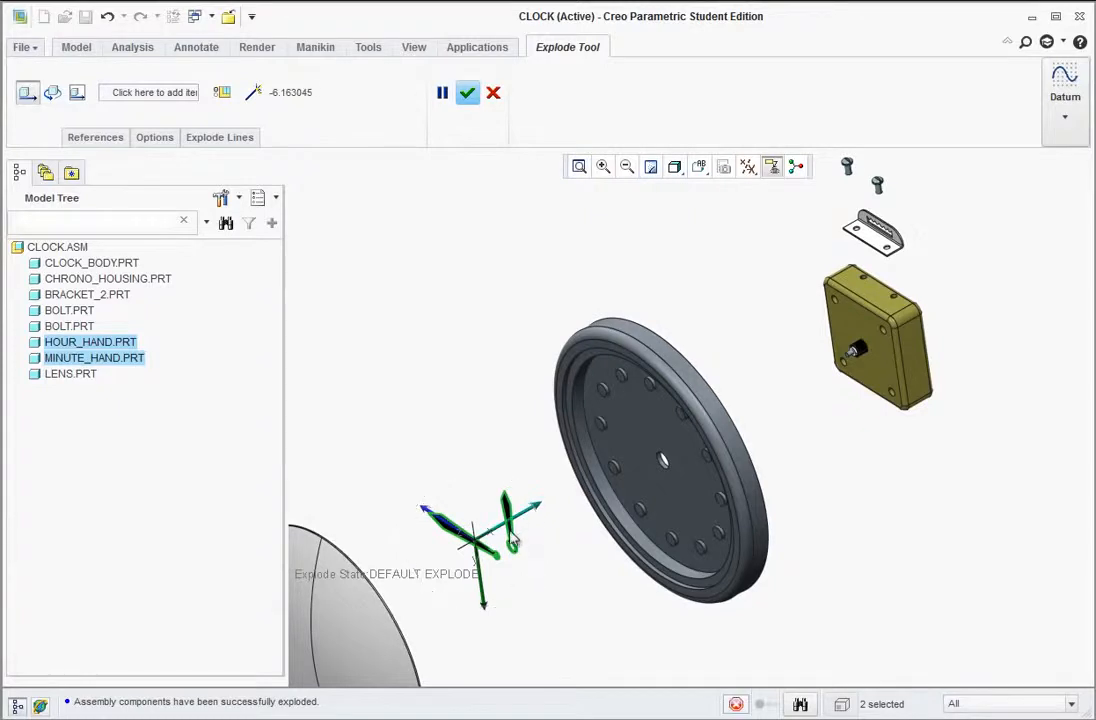
mouse_move(524, 513)
mouse_down()
mouse_move(548, 507)
mouse_move(513, 550)
mouse_move(511, 529)
mouse_up()
middle_click(532, 567)
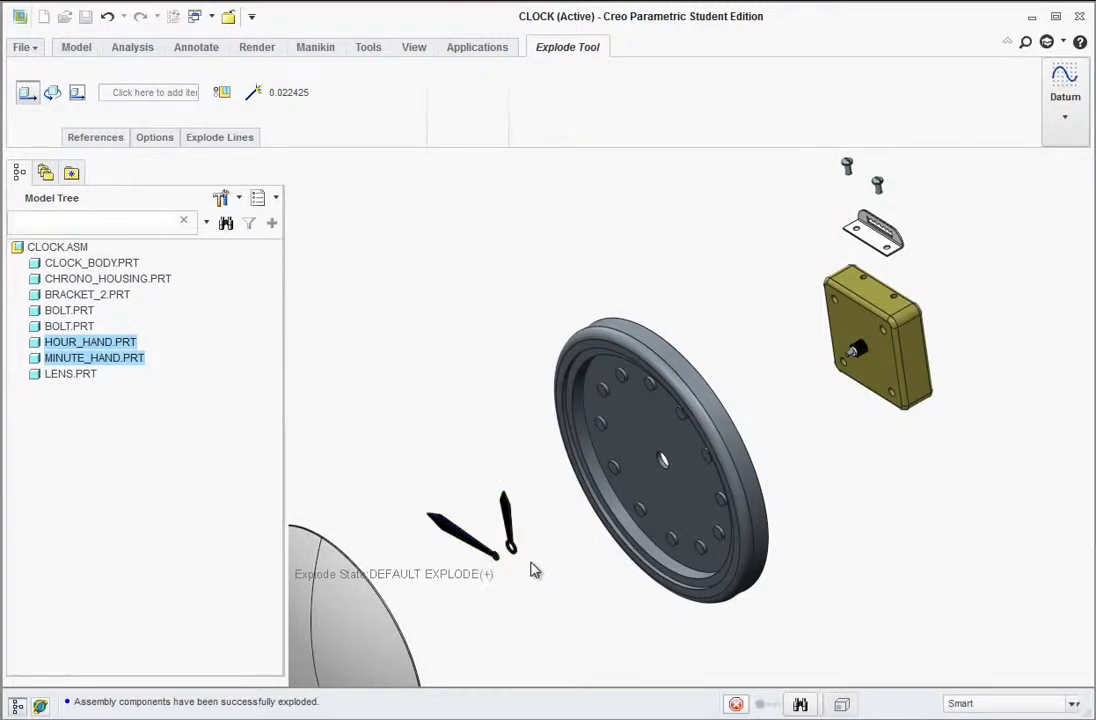
Separate the exploded hands by moving the hour hand about 0.98 towards the clock body and the minute hand about 0.53 towards the lens
scroll(540, 558, up, 3)
scroll(628, 498, down, 2)
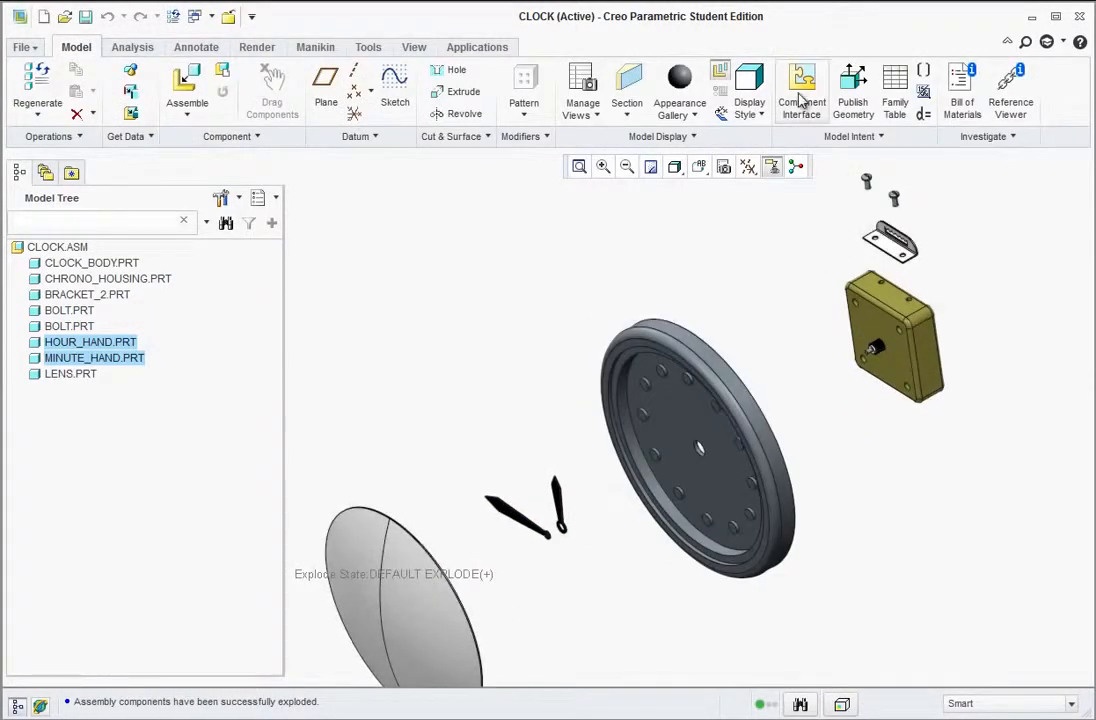
click(721, 111)
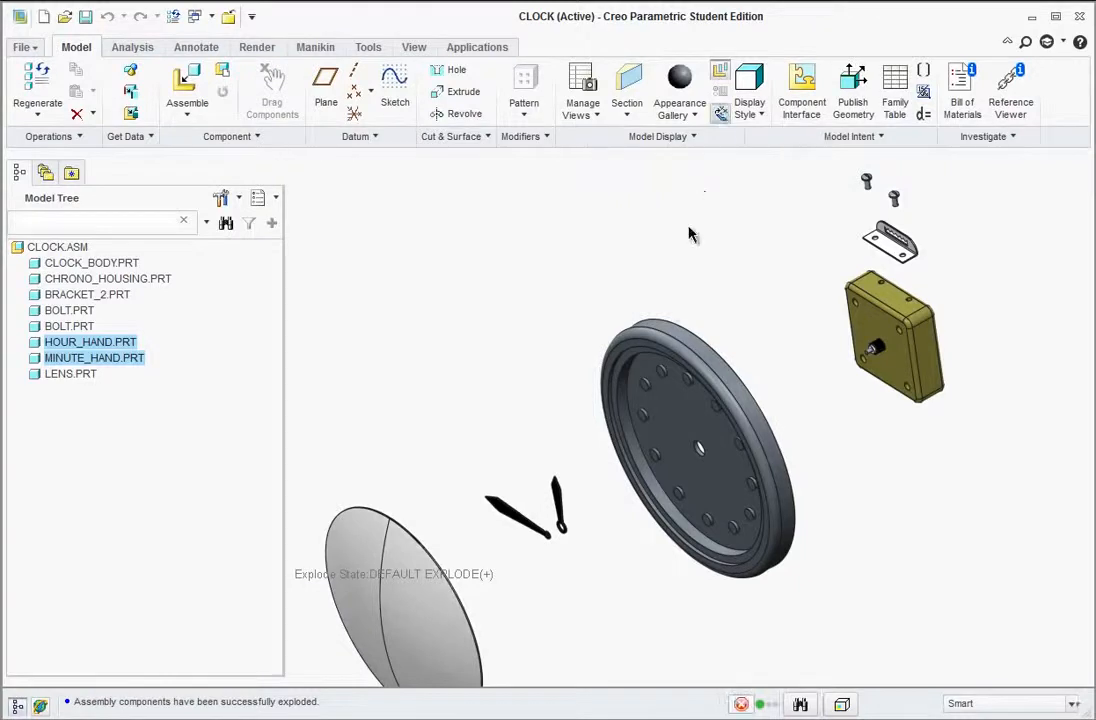
click(555, 490)
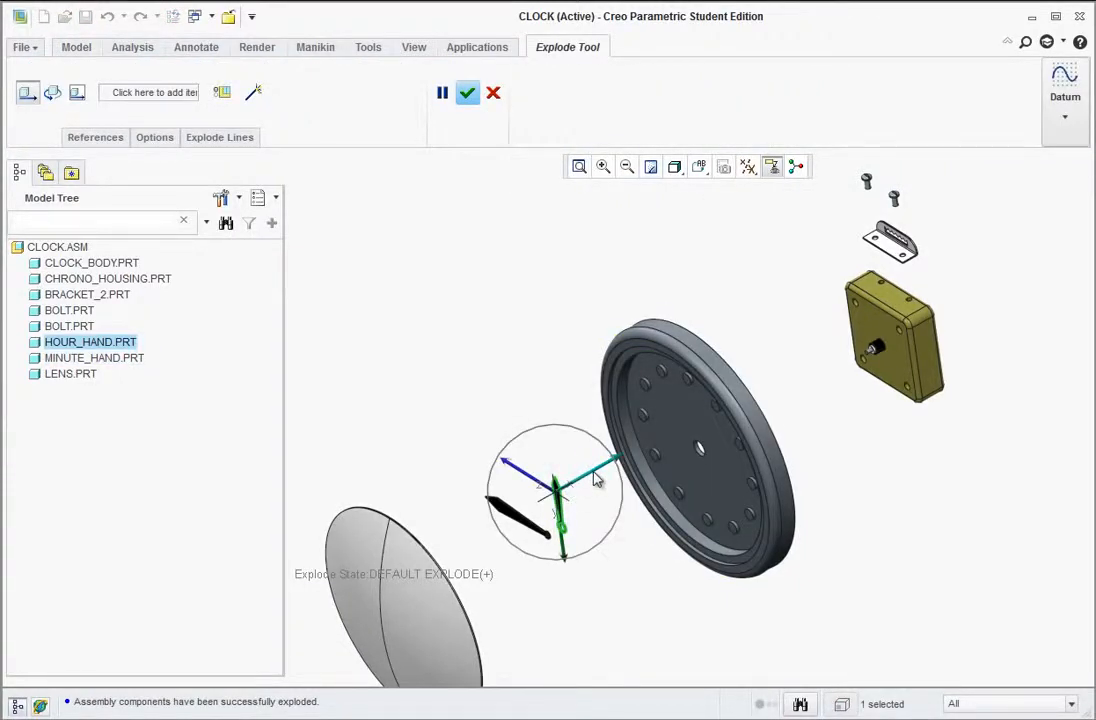
mouse_move(594, 477)
mouse_down()
mouse_move(606, 468)
mouse_move(612, 480)
mouse_up()
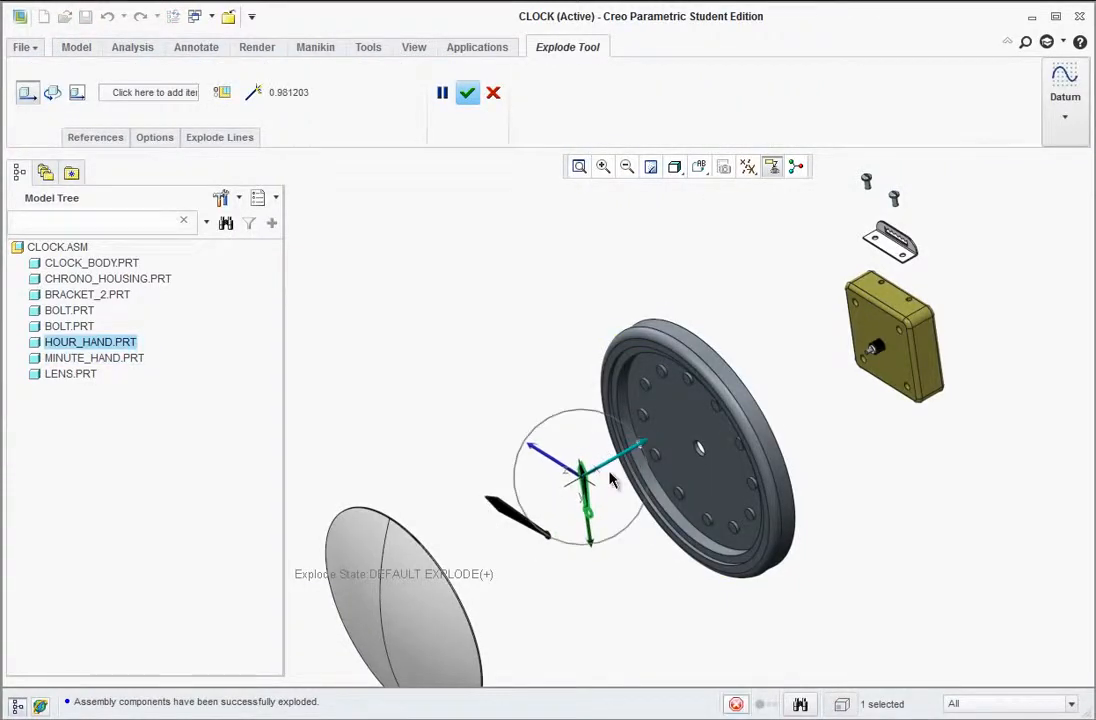
click(509, 518)
drag(551, 500, 590, 580)
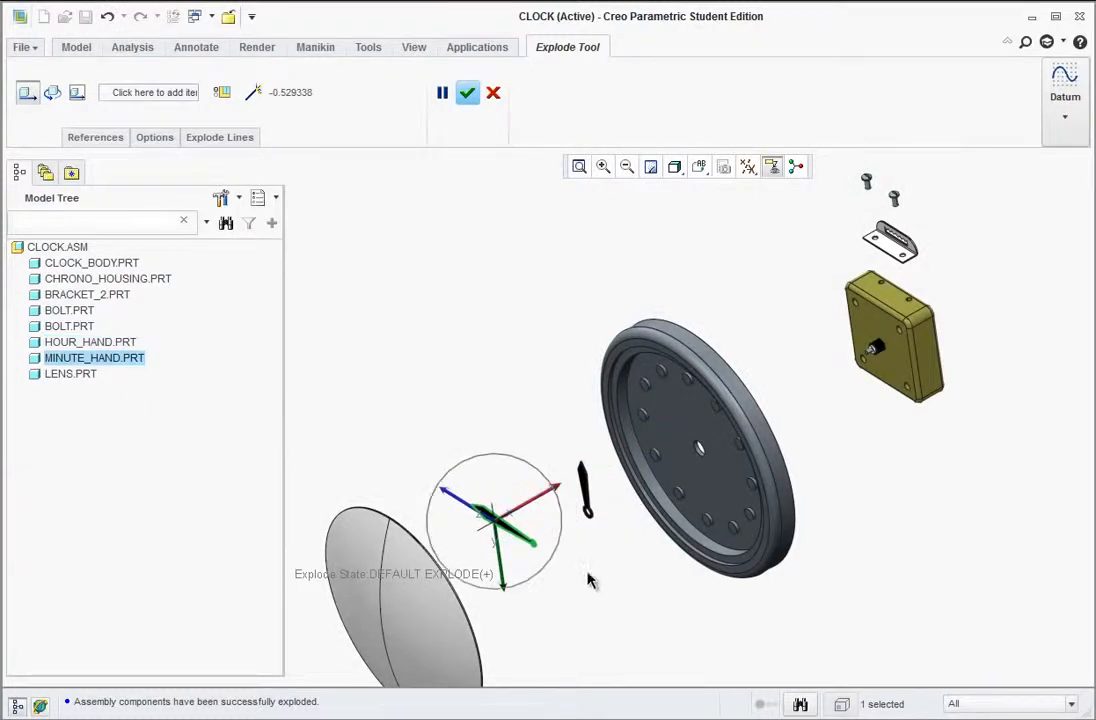
middle_click(546, 222)
Restore the default orientation and switch the clock assembly's exploded view off and on again
click(701, 168)
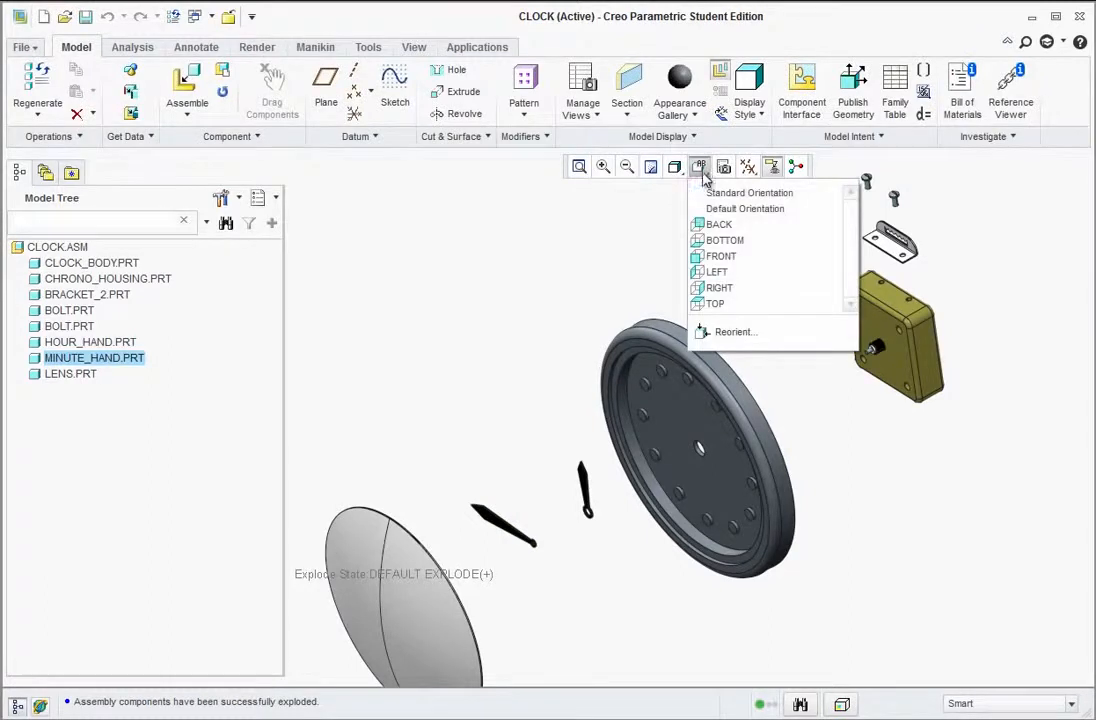
click(705, 209)
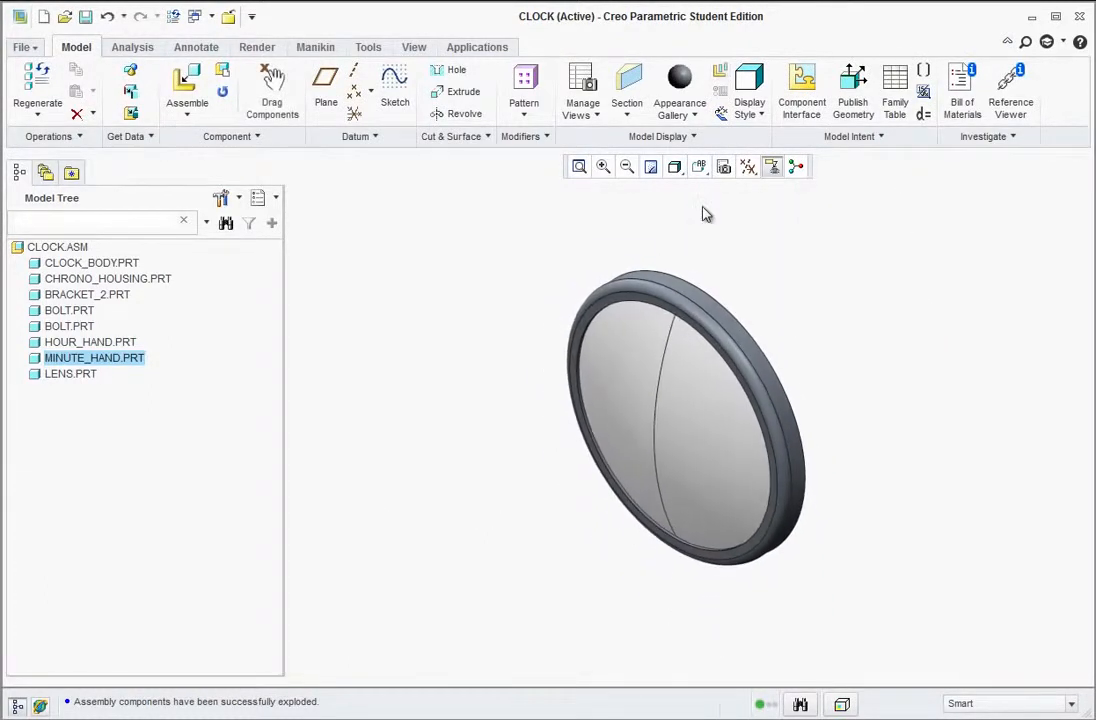
click(721, 72)
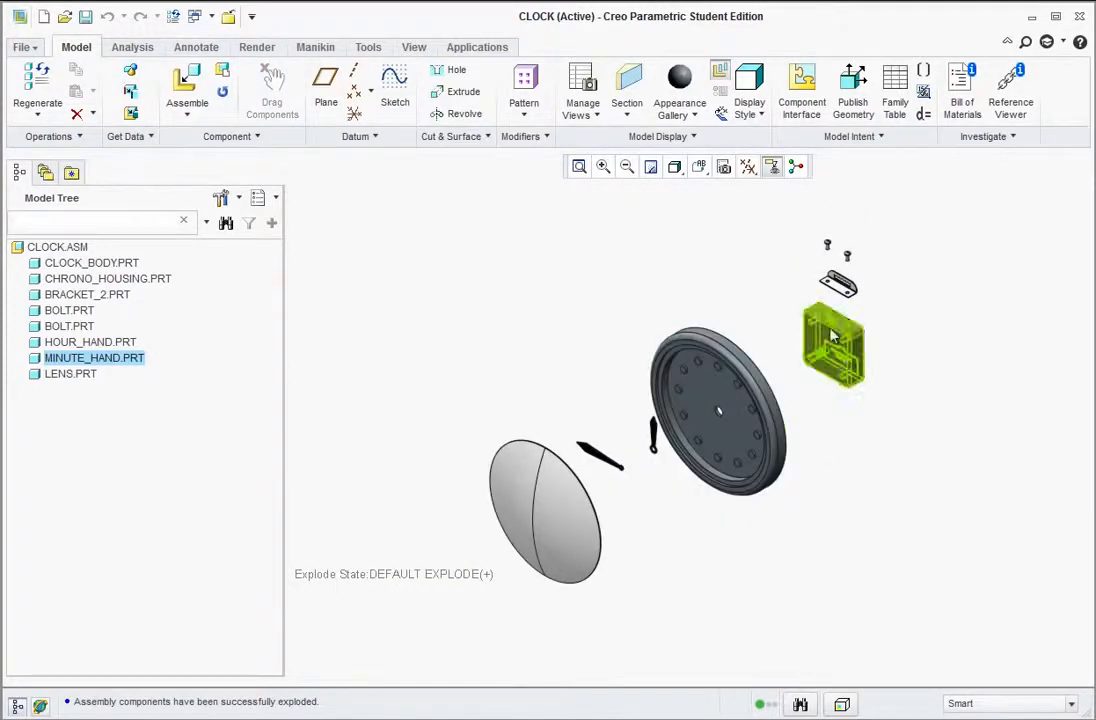
scroll(651, 453, down, 2)
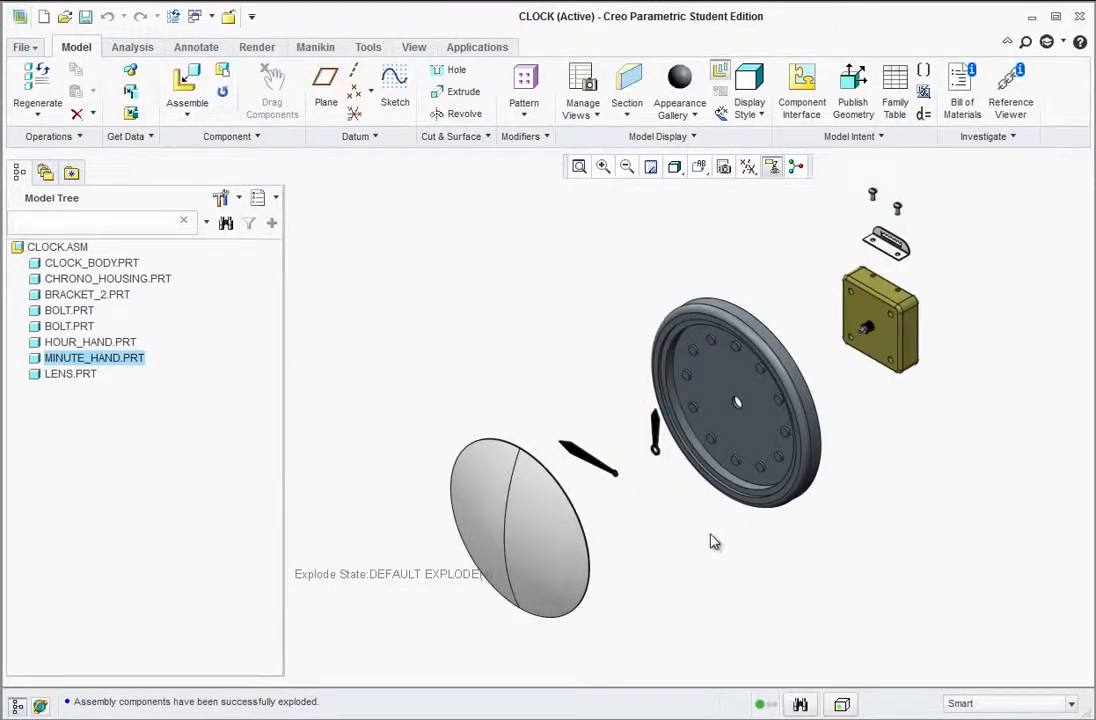
Edit the exploded positions, moving the hour hand about 0.75 towards the lens and the clock body about 0.68 towards the chrono housing
click(722, 117)
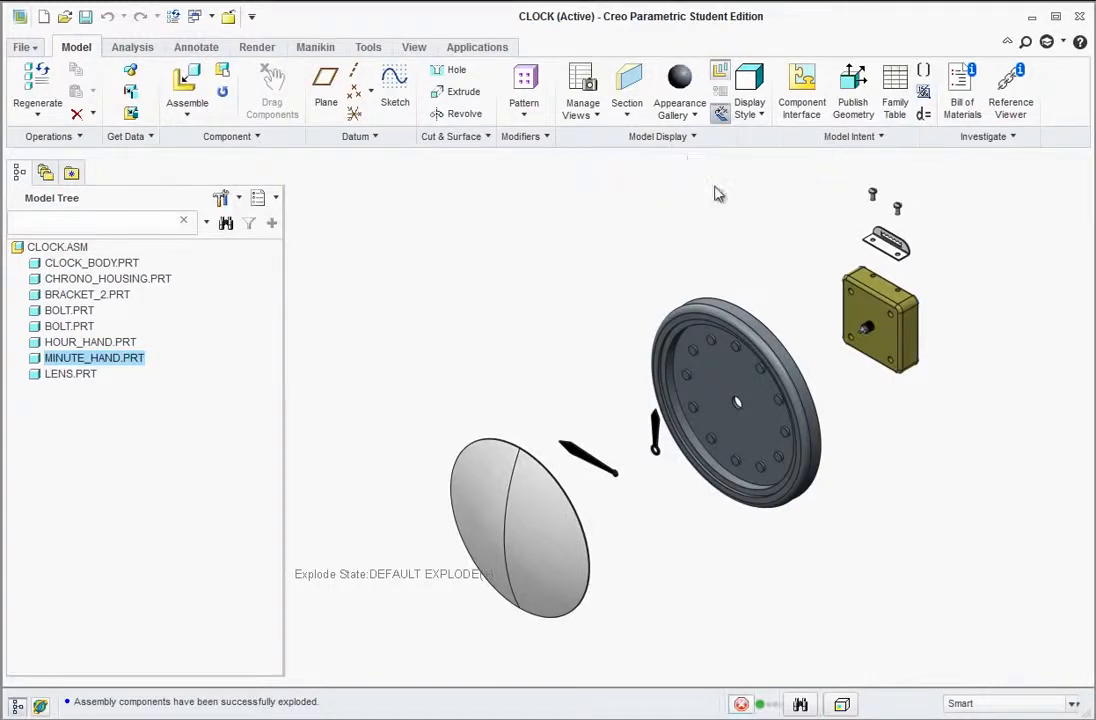
click(655, 440)
drag(688, 418, 588, 362)
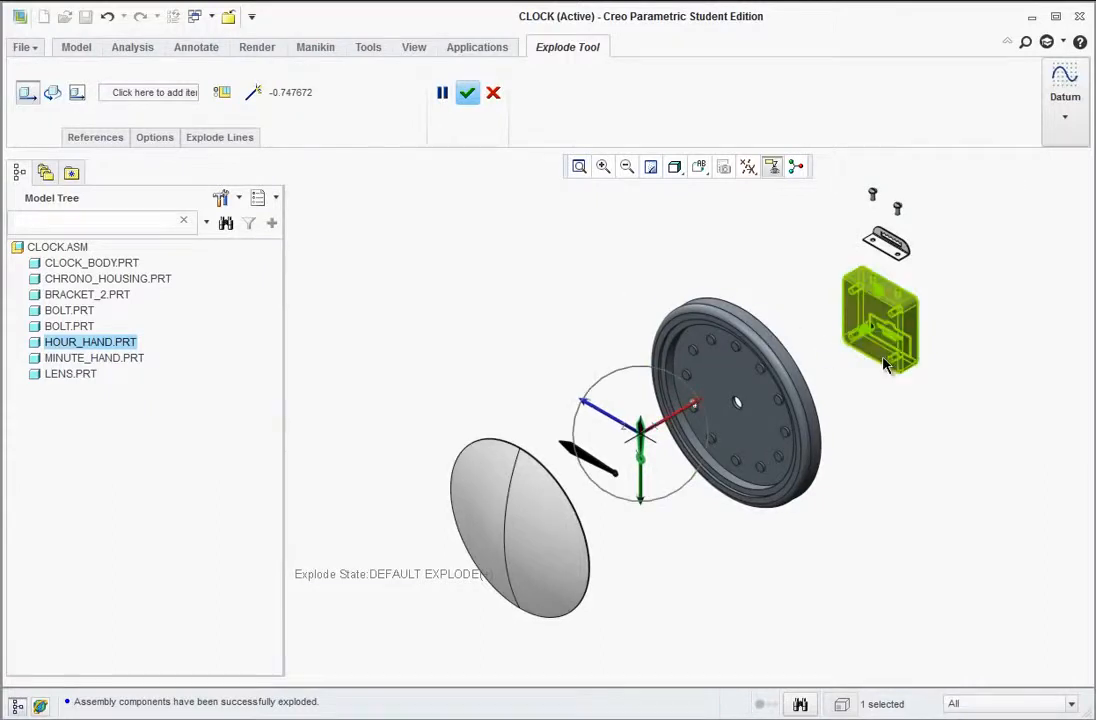
click(710, 395)
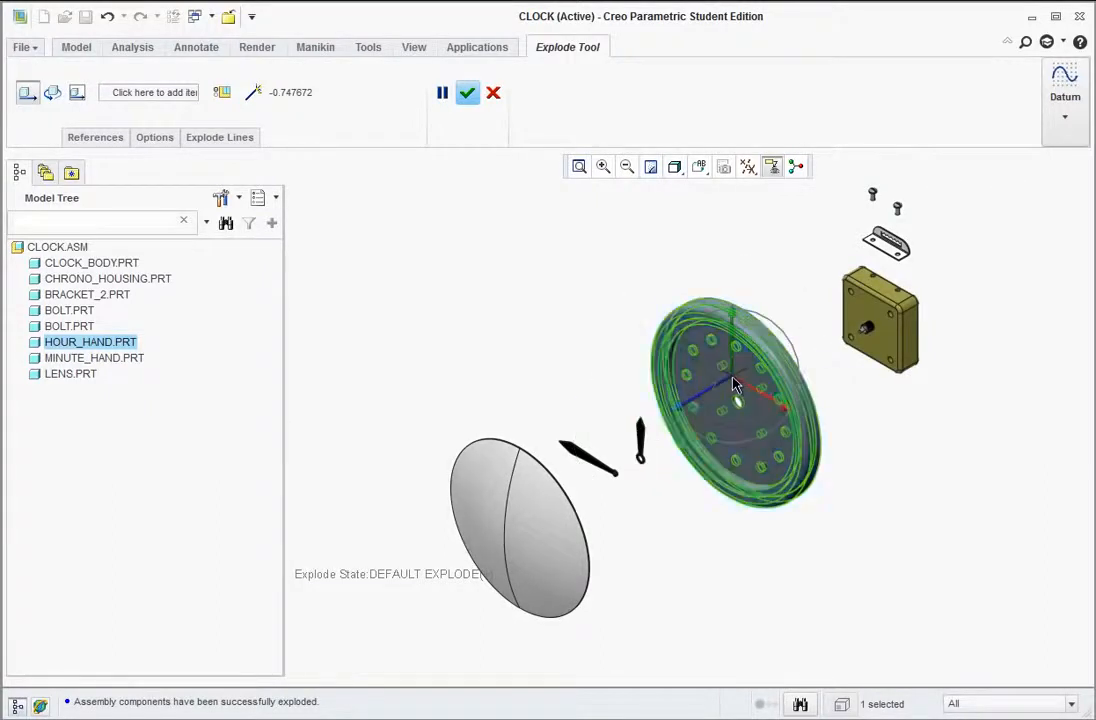
drag(706, 400, 625, 291)
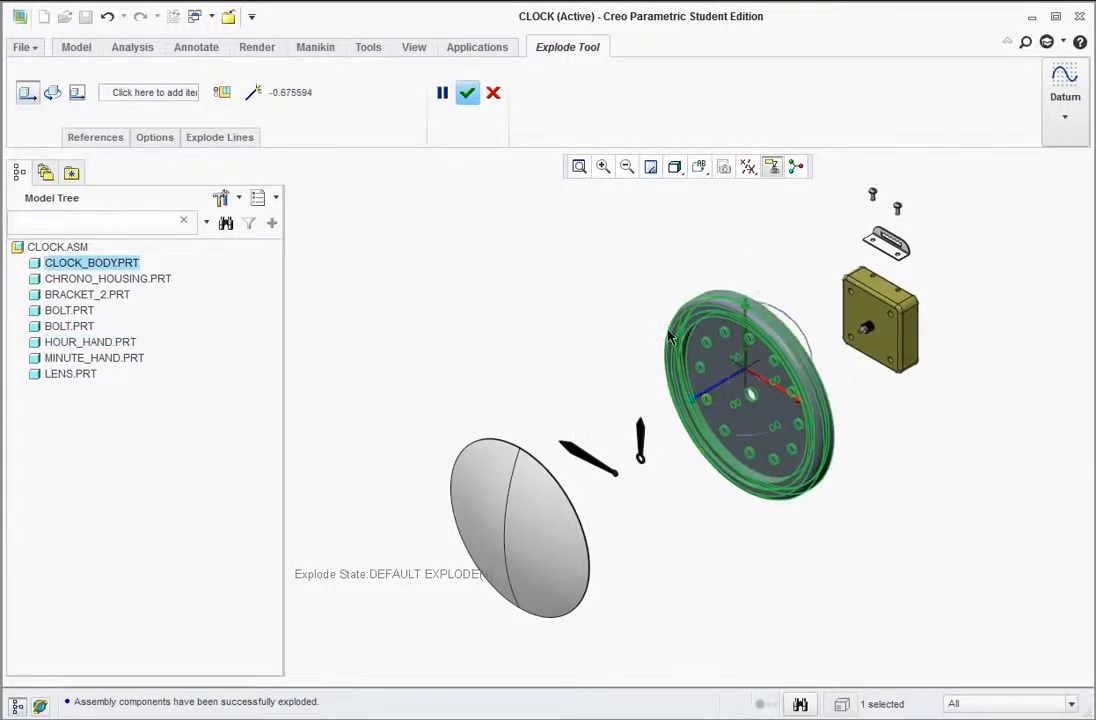
click(467, 93)
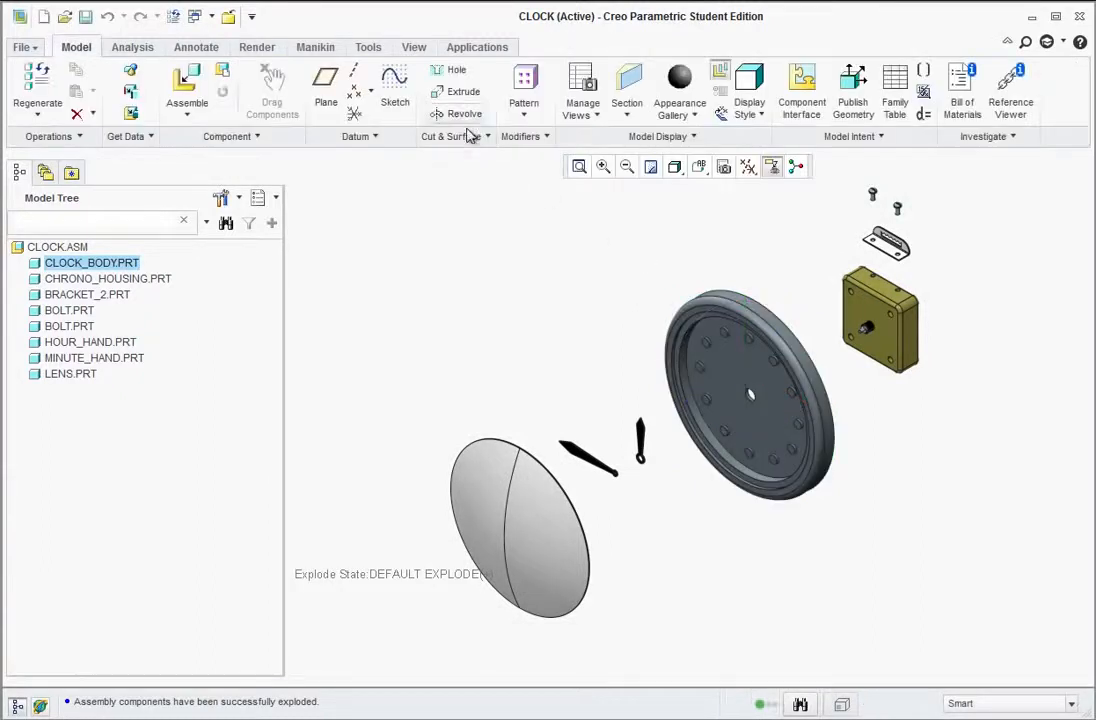
Return the clock assembly to its unexploded state
click(720, 84)
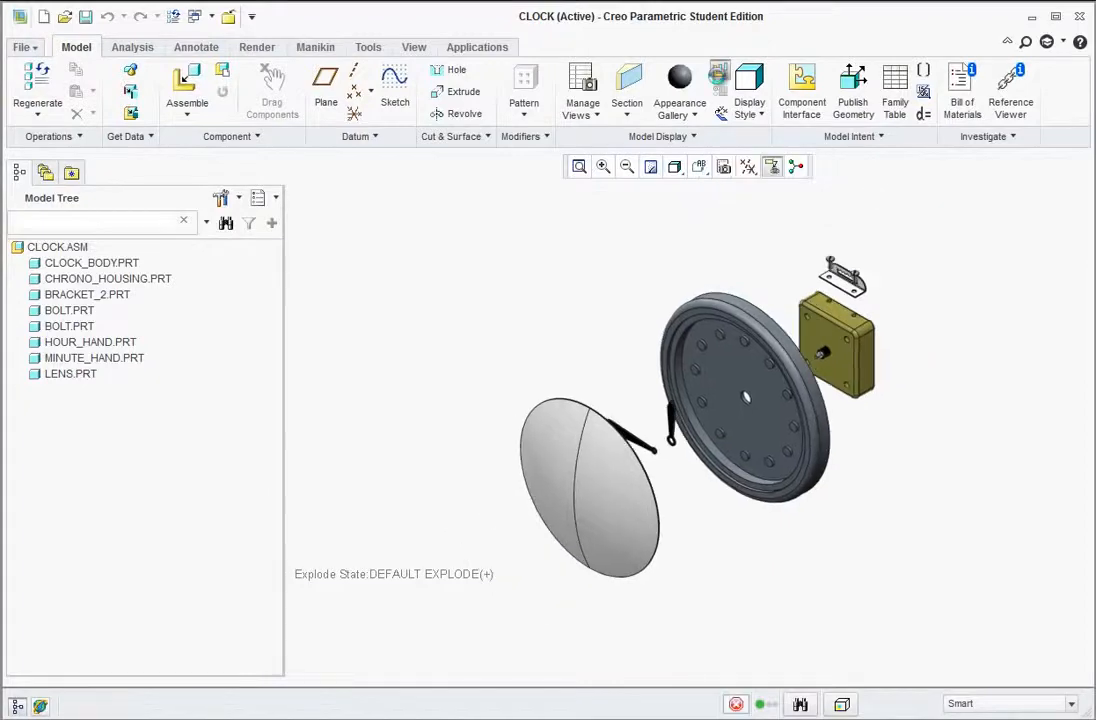
scroll(487, 403, up, 2)
scroll(664, 355, down, 2)
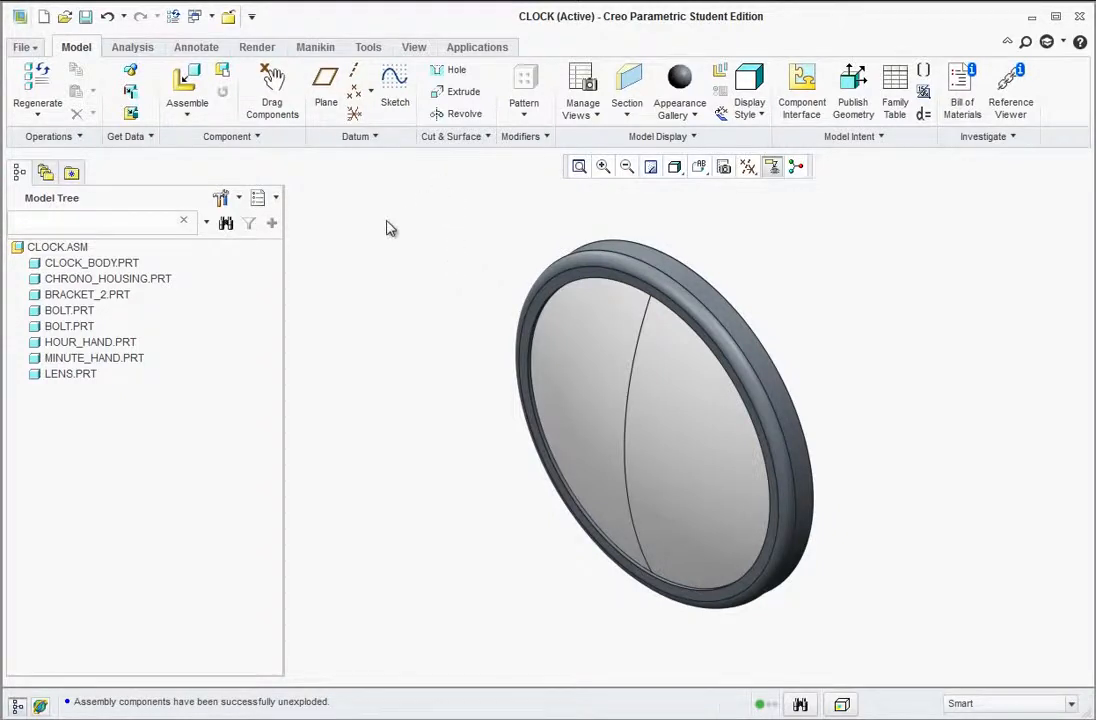
Create a drawing named clock for CLOCK.ASM, specified as empty with format and using the a.frm system format
click(30, 48)
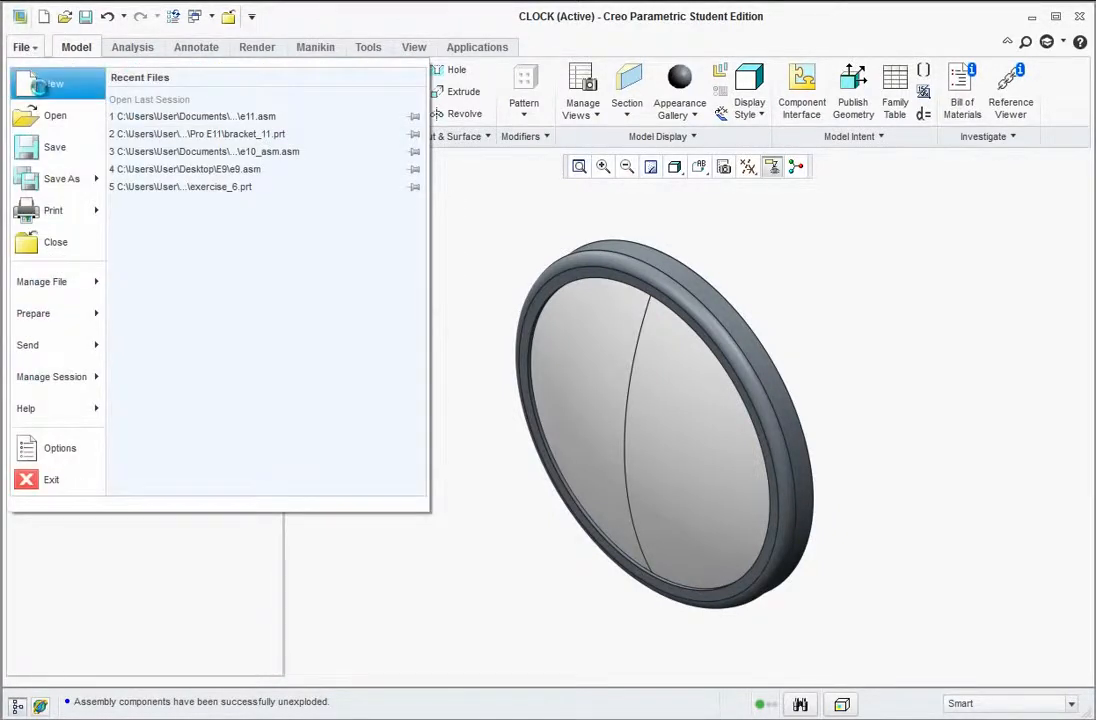
click(38, 84)
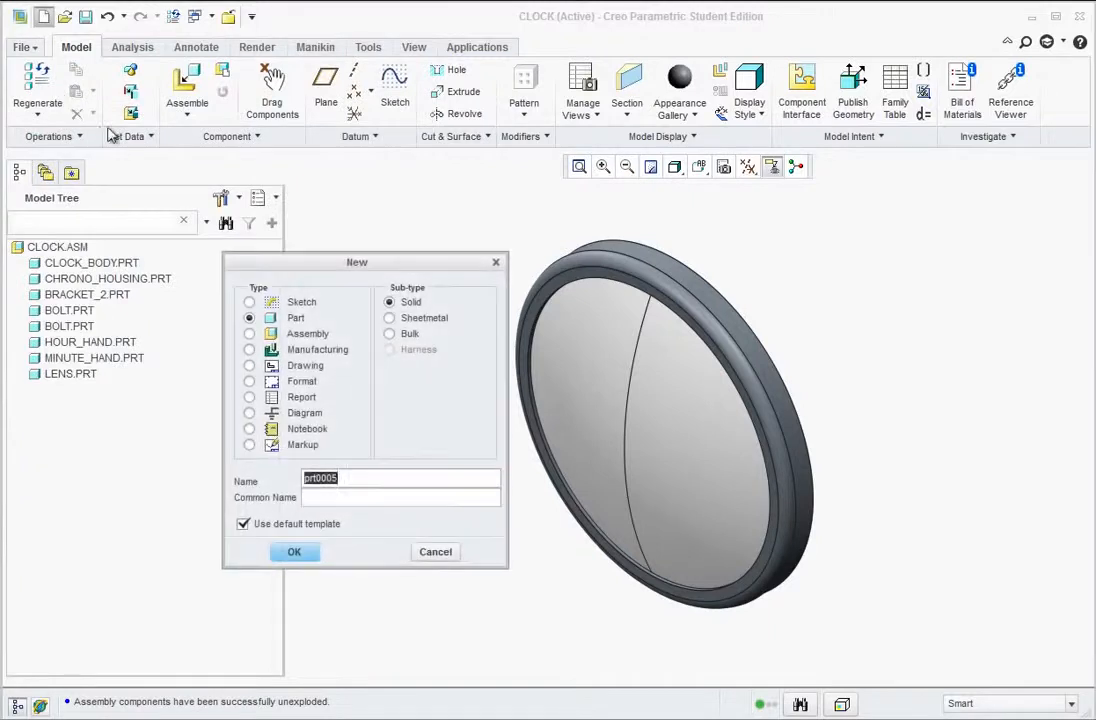
click(250, 367)
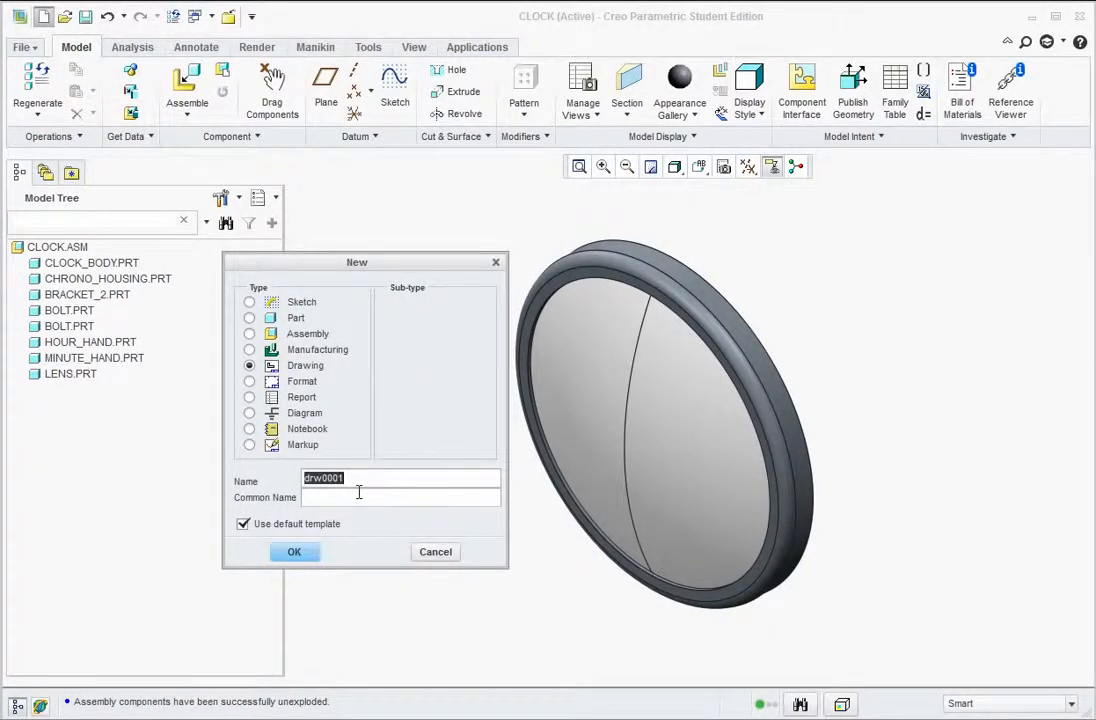
text(c)
click(294, 555)
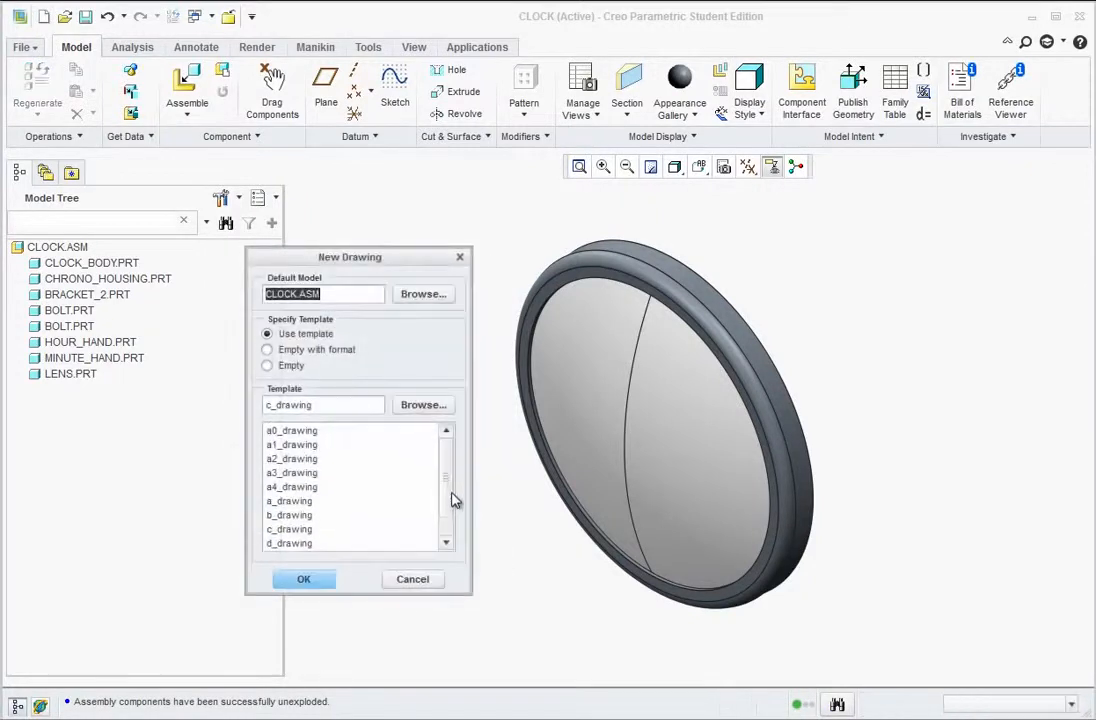
click(268, 350)
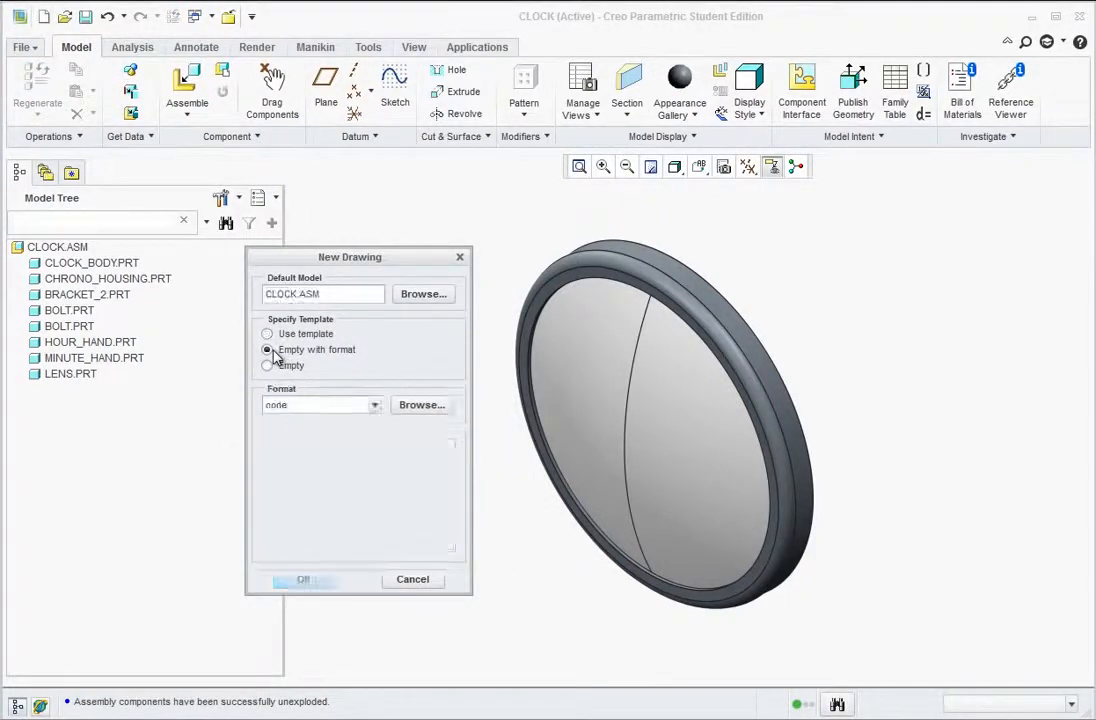
click(409, 409)
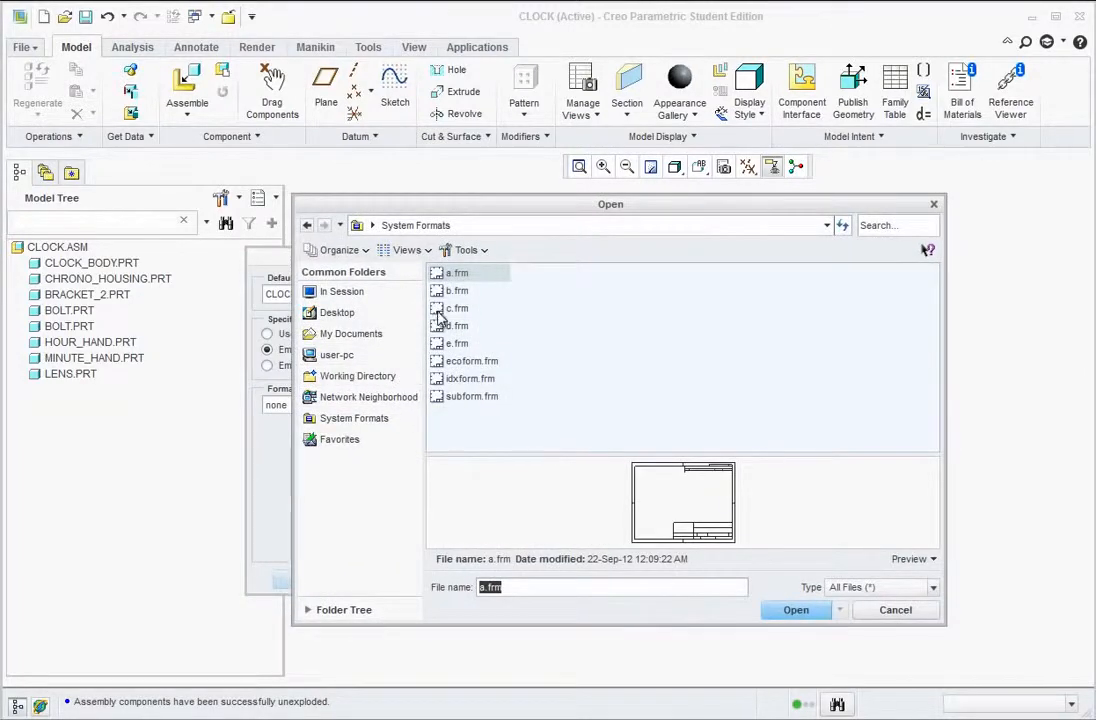
click(795, 611)
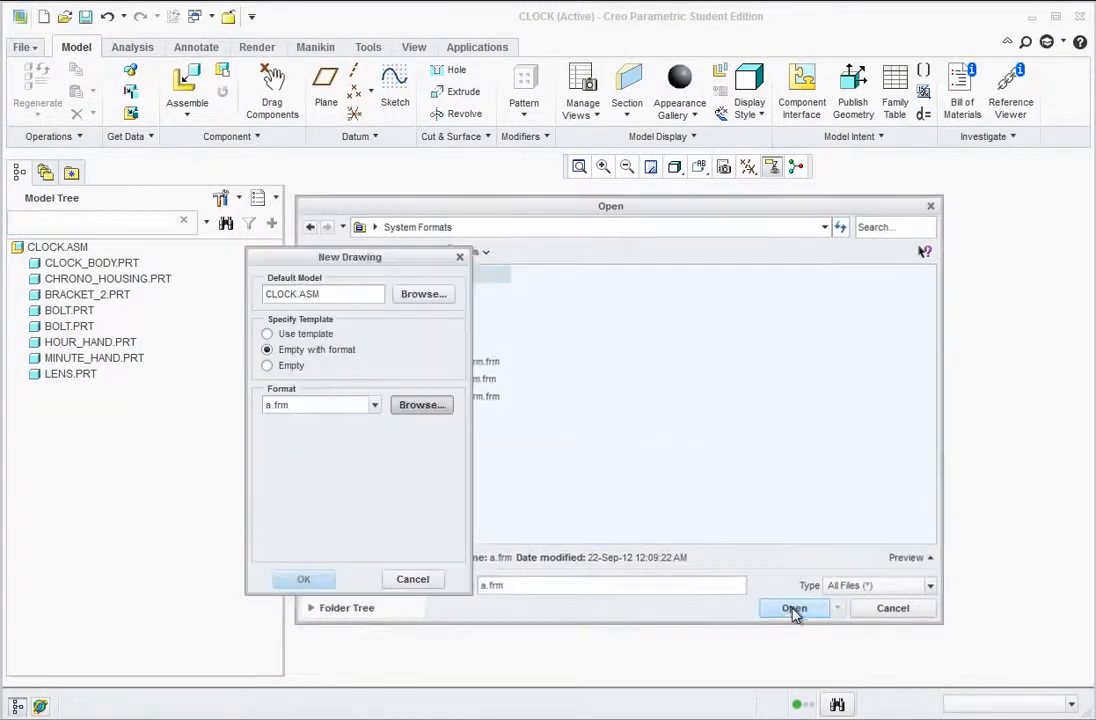
click(316, 581)
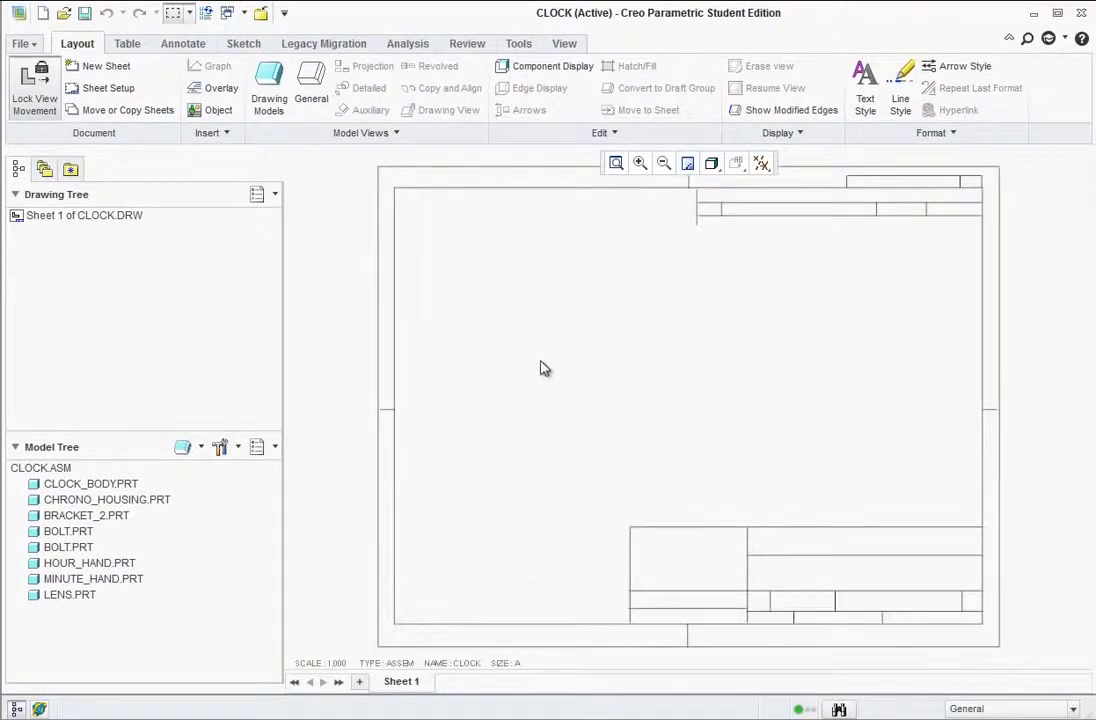
Insert a general view of the clock in the sheet's left half with No Combined State and the FRONT orientation
click(305, 82)
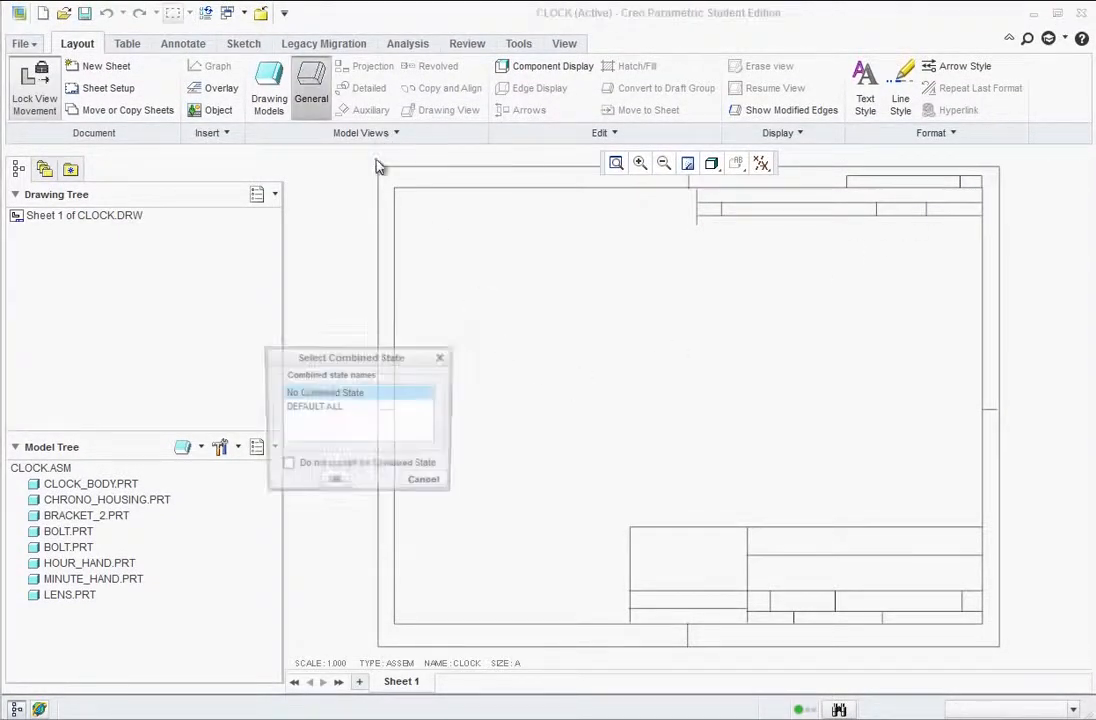
click(335, 483)
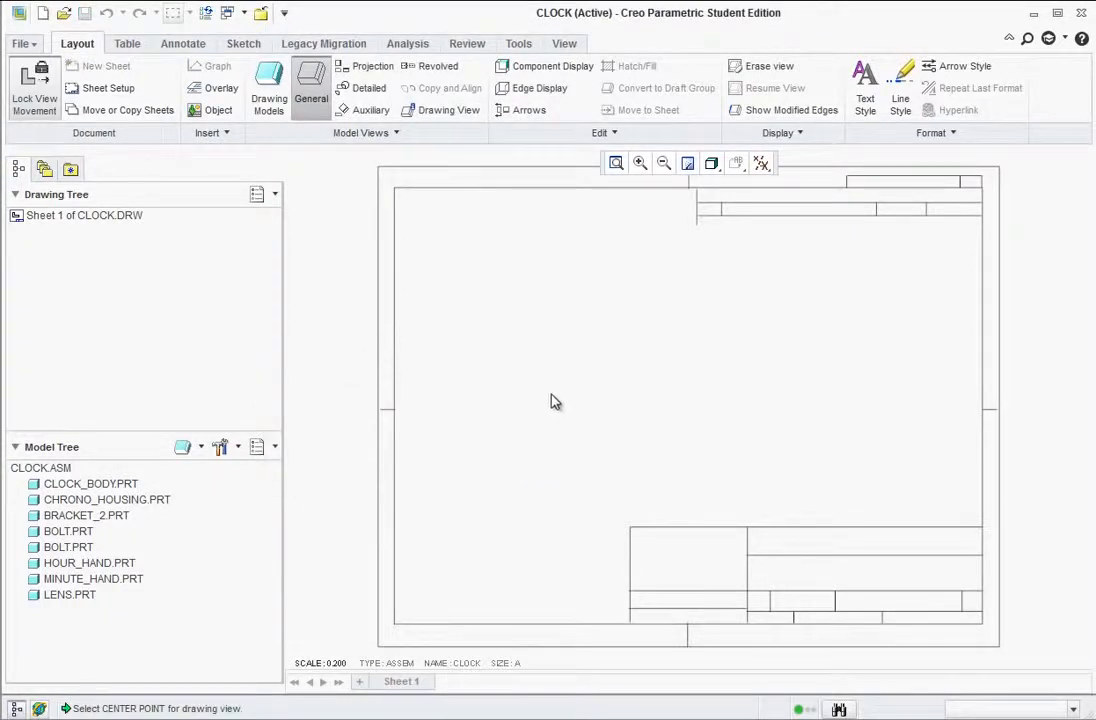
click(548, 408)
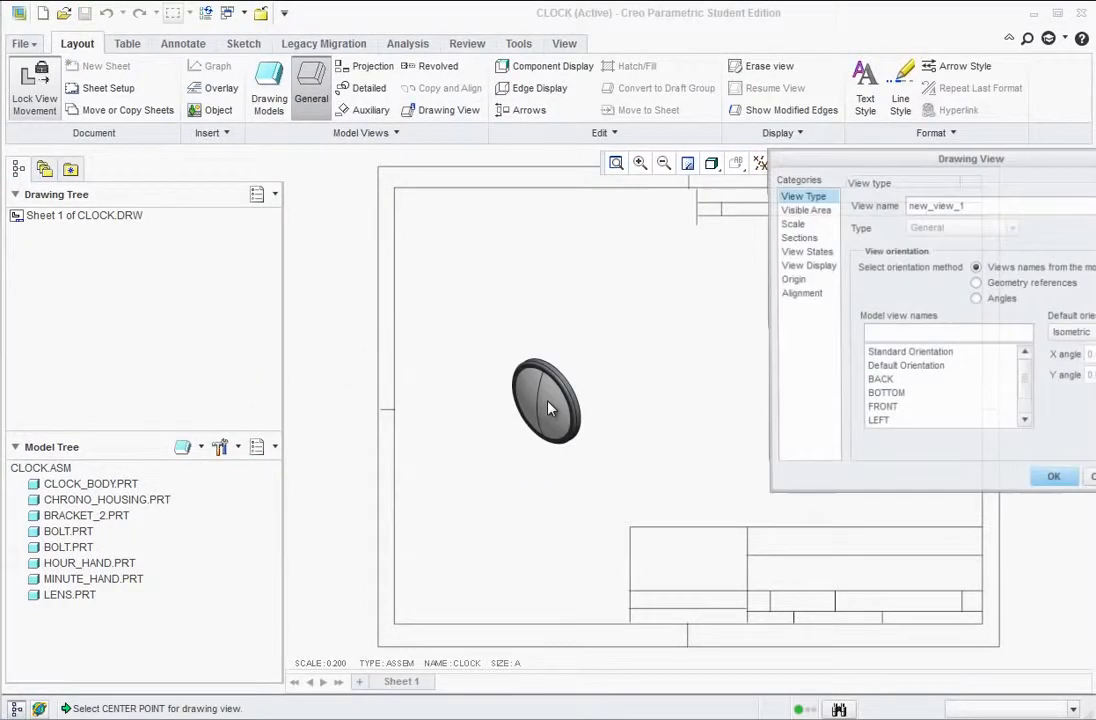
click(882, 410)
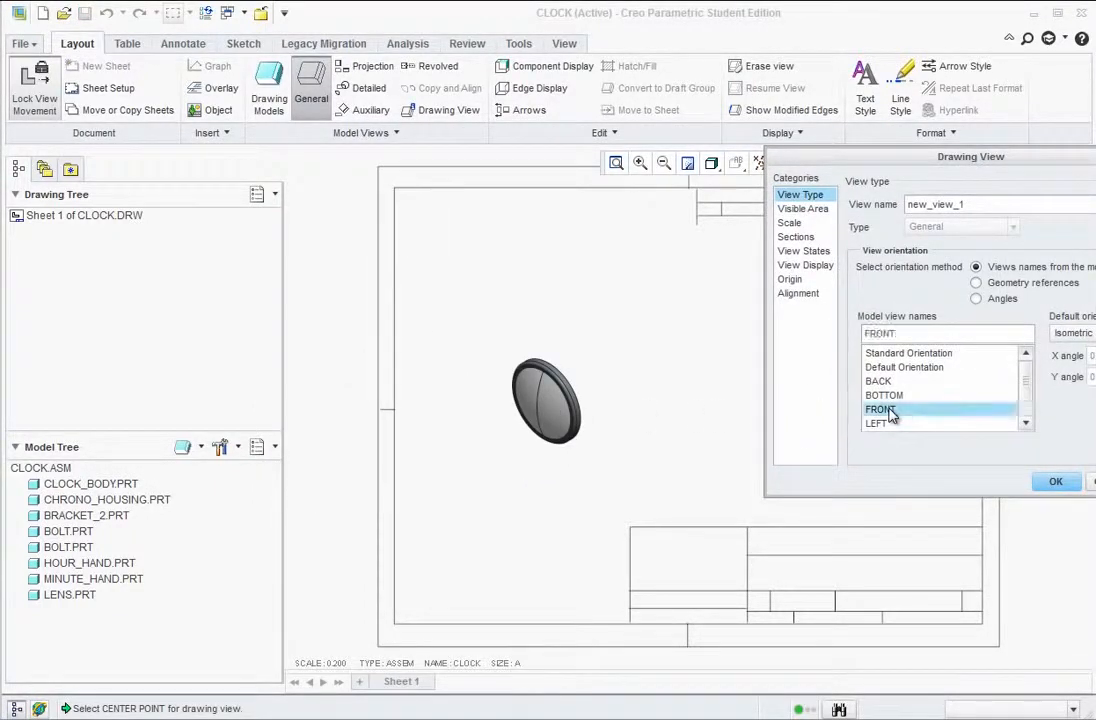
Set the front view's display style to No Hidden, give its tangent edges a broken-line style, and accept the view
click(806, 268)
click(932, 222)
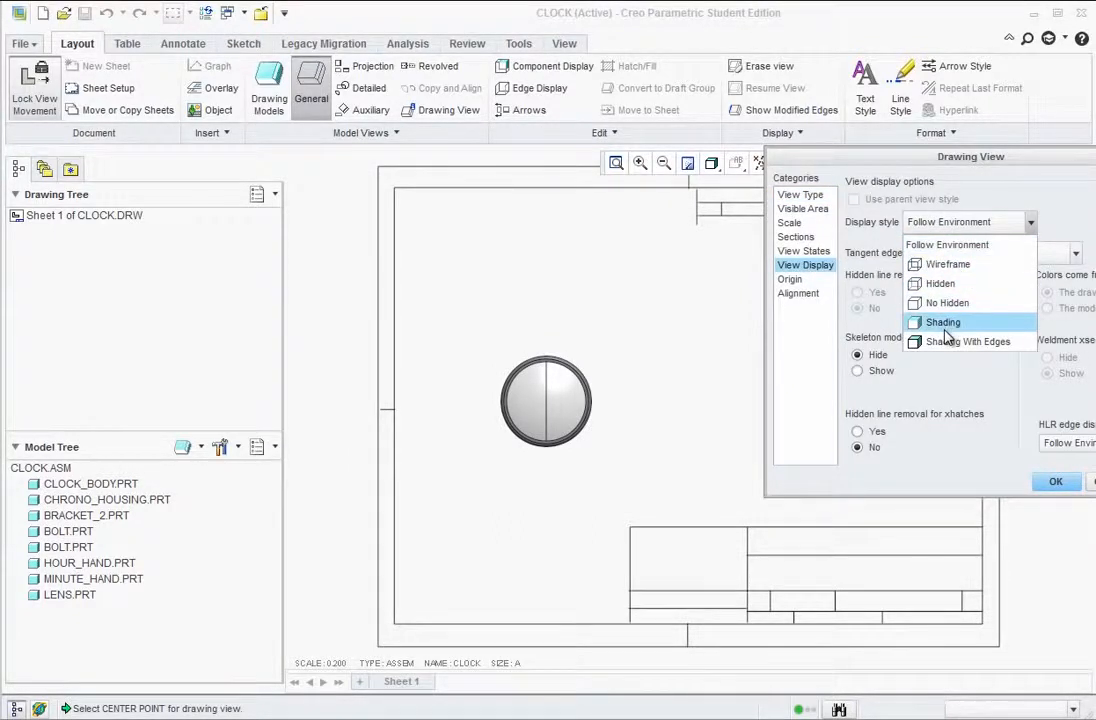
click(935, 302)
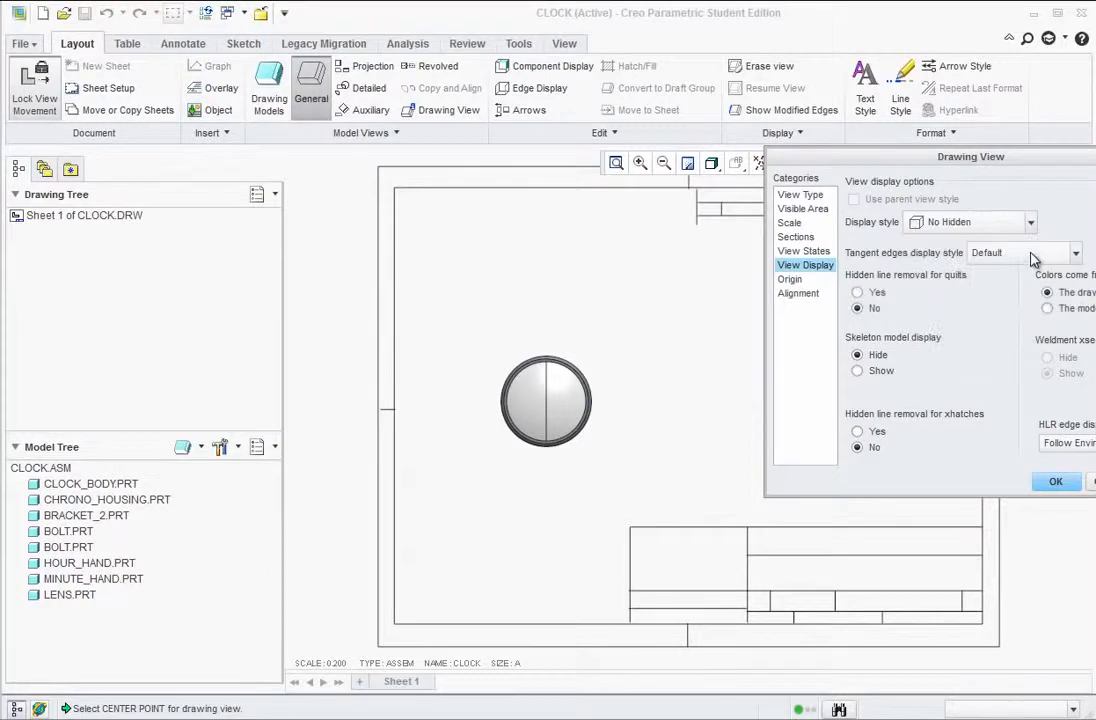
click(1033, 255)
click(988, 369)
click(792, 226)
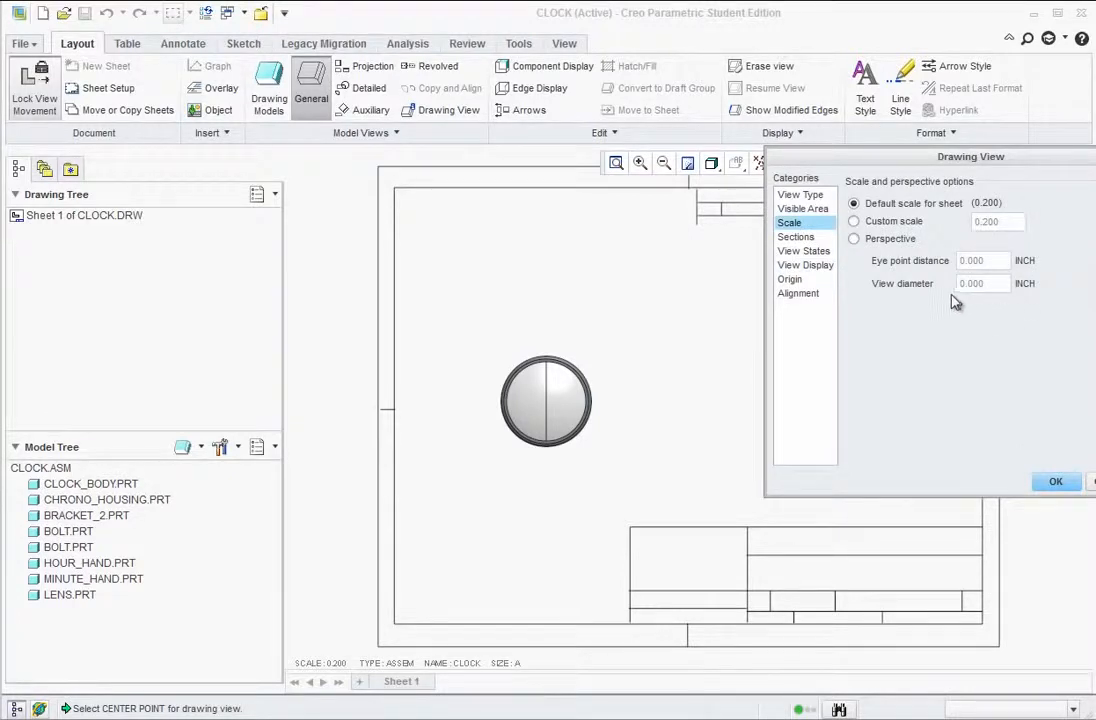
click(1058, 482)
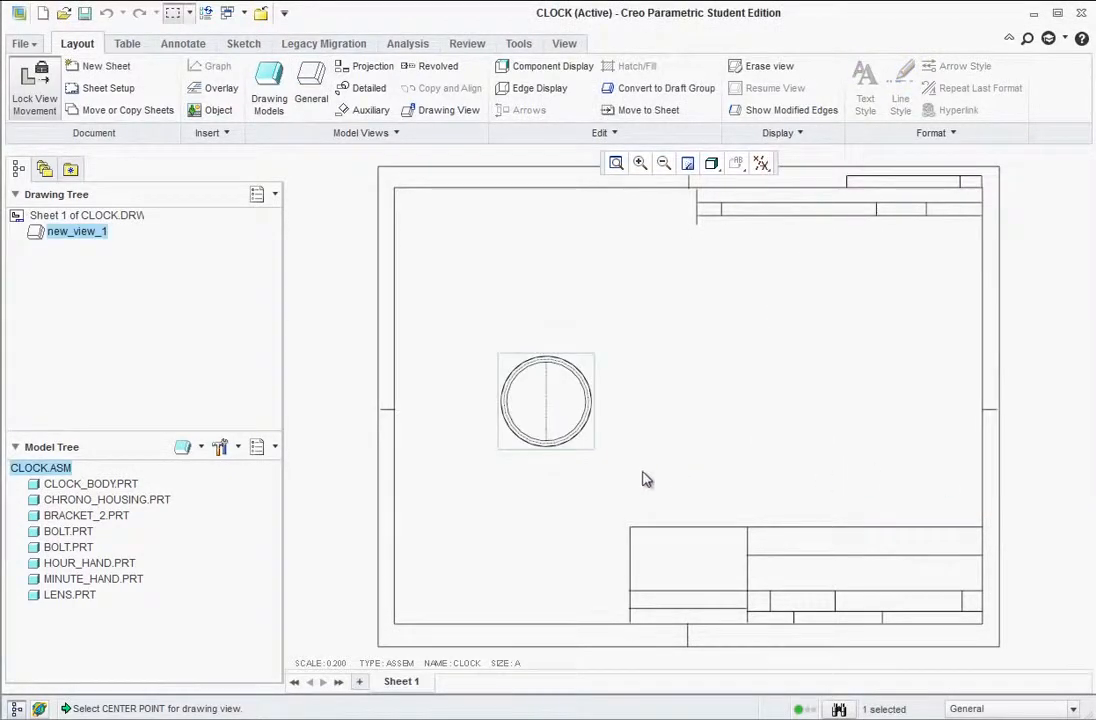
Unlock view movement and shift the front view slightly left and down on the sheet
click(558, 423)
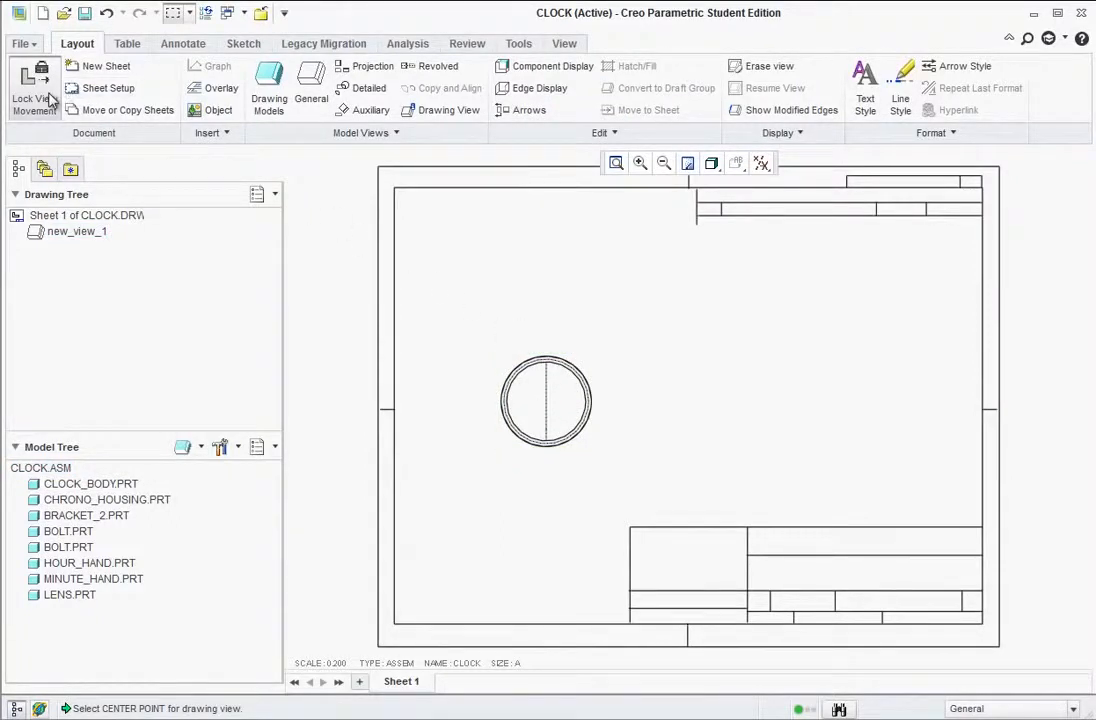
click(550, 399)
mouse_move(550, 399)
mouse_down()
mouse_move(497, 433)
mouse_move(514, 417)
mouse_up()
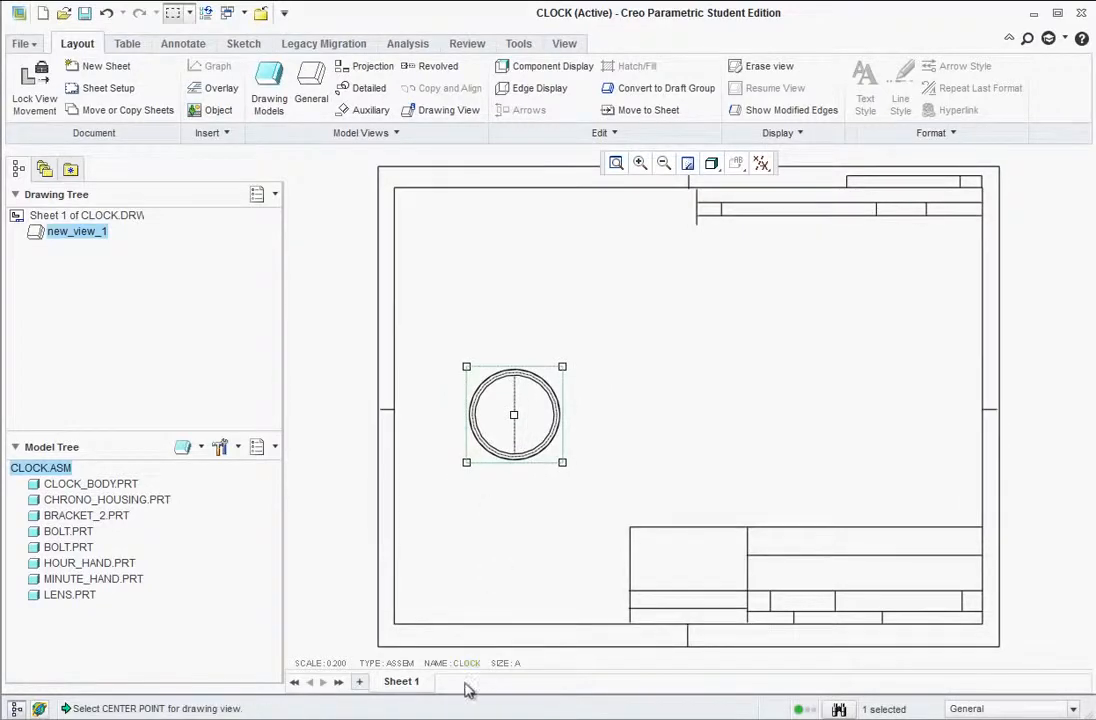
Switch to the reference PDF, rotate page 3 counterclockwise, examine the clock drawing's view layout, and return to the Creo drawing
click(463, 718)
scroll(547, 505, down, 9)
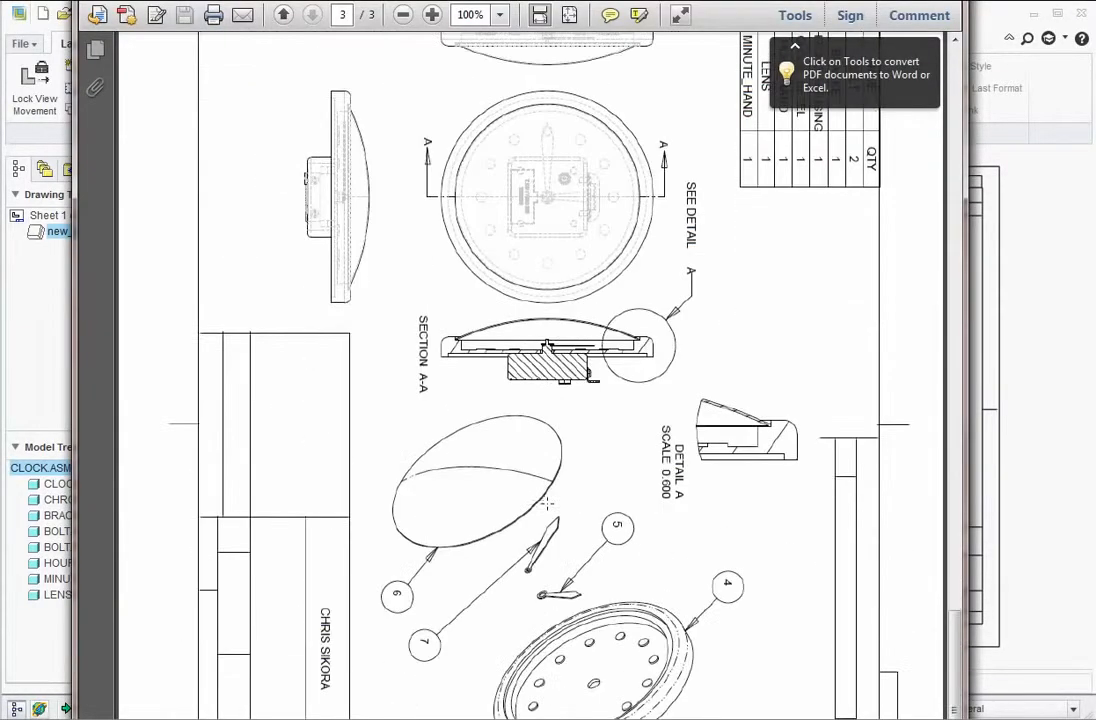
scroll(547, 503, down, 3)
click(157, 1)
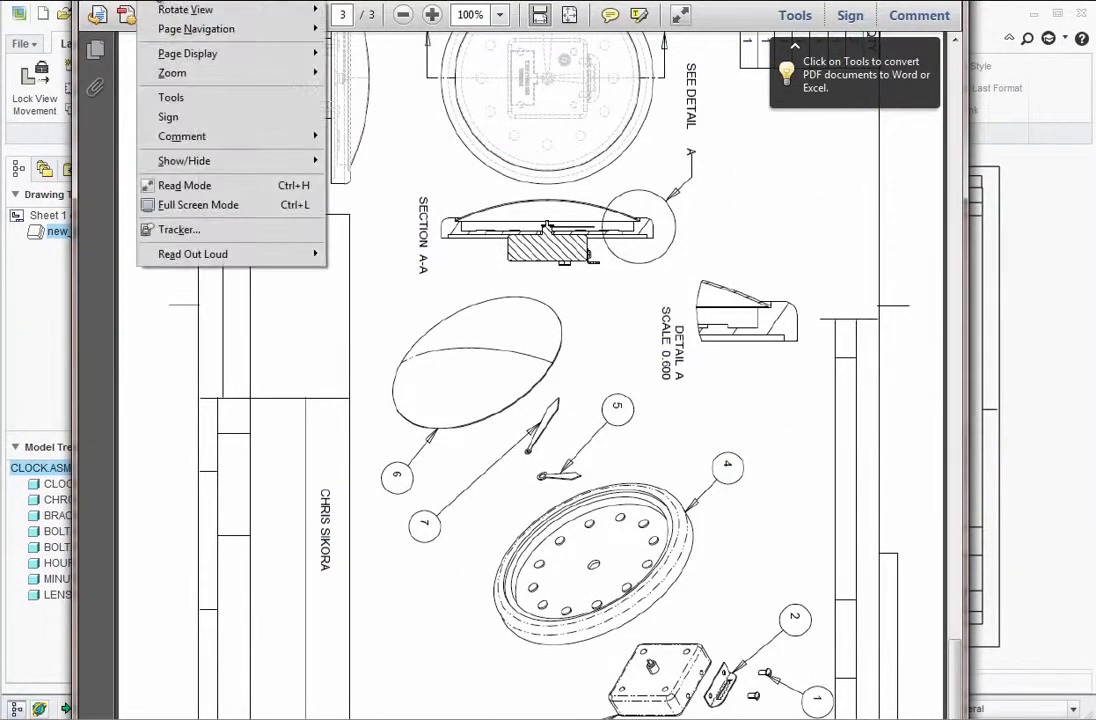
mouse_move(248, 11)
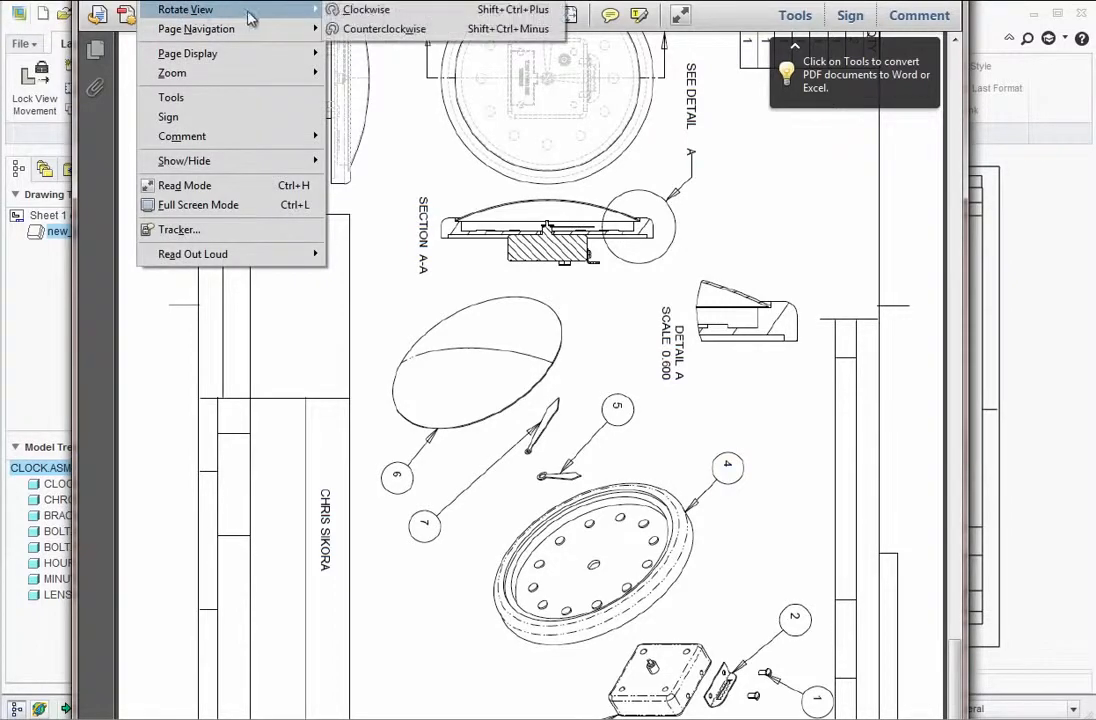
click(350, 28)
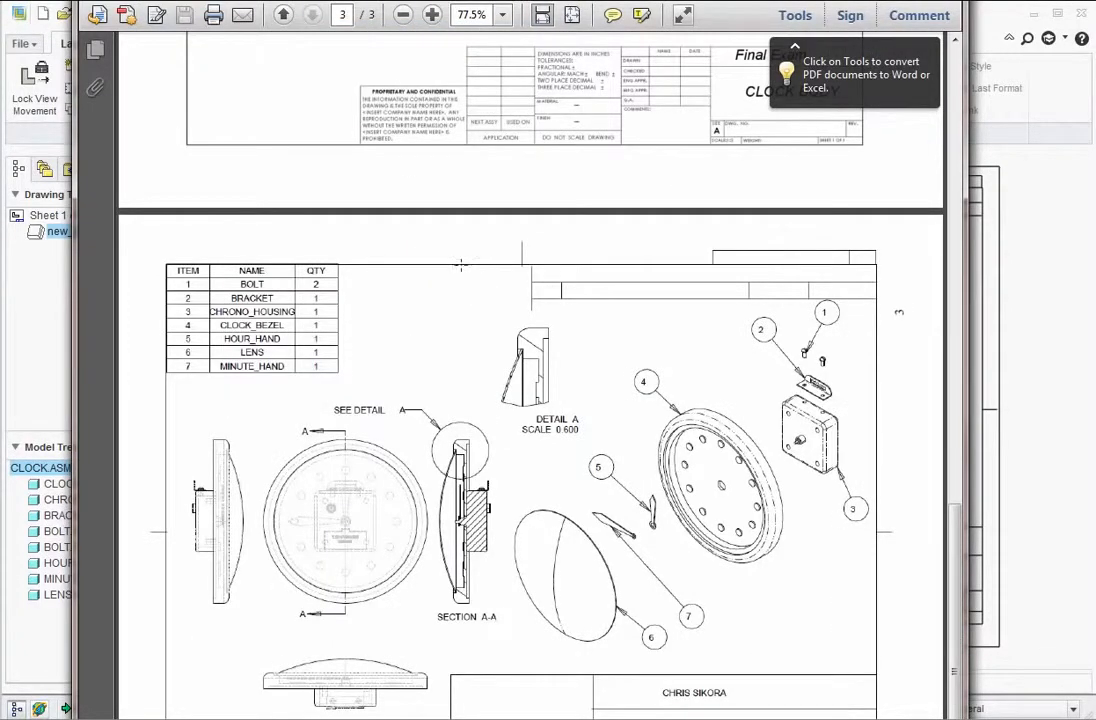
click(461, 264)
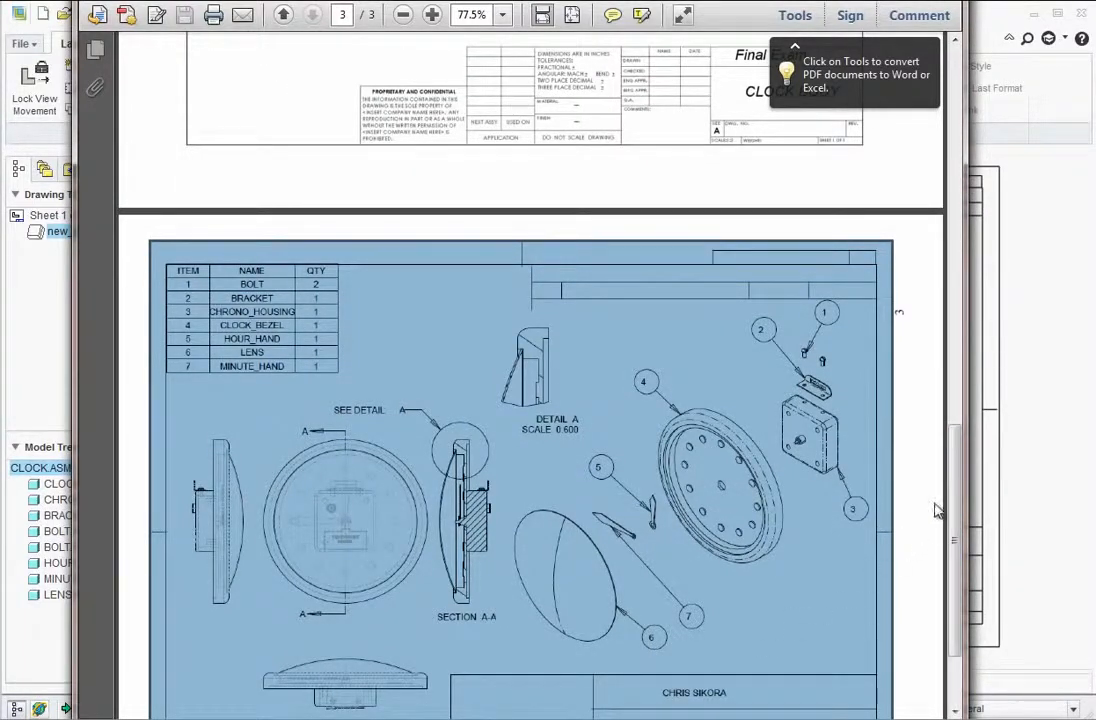
scroll(938, 510, down, 3)
click(893, 433)
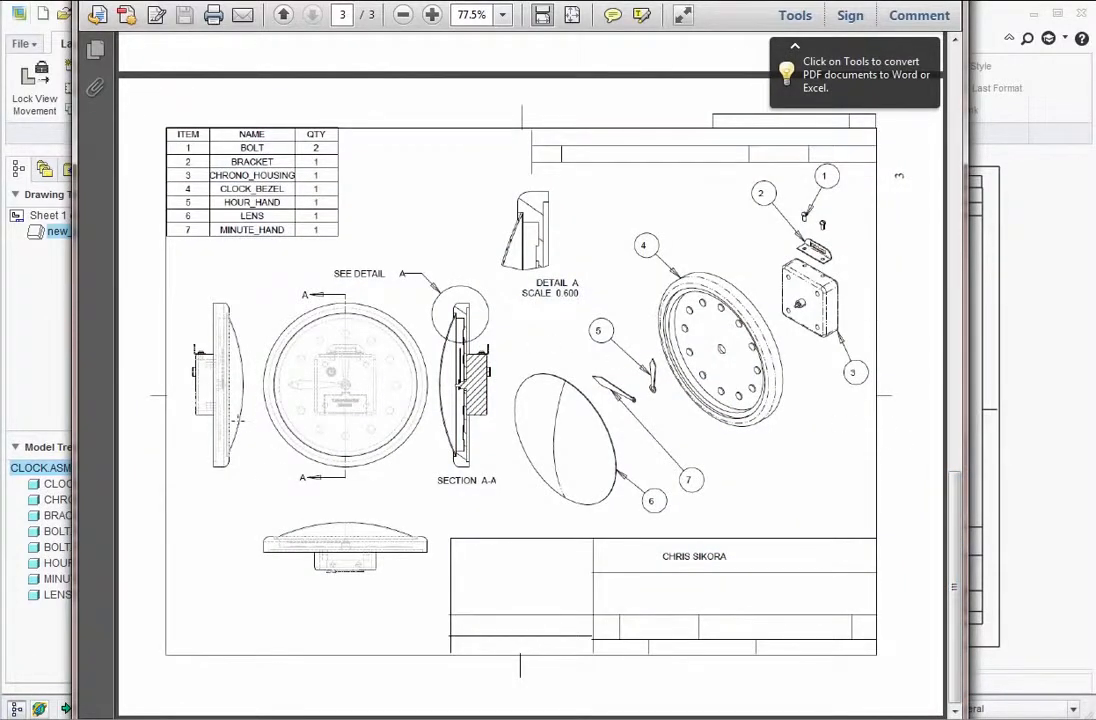
click(1030, 475)
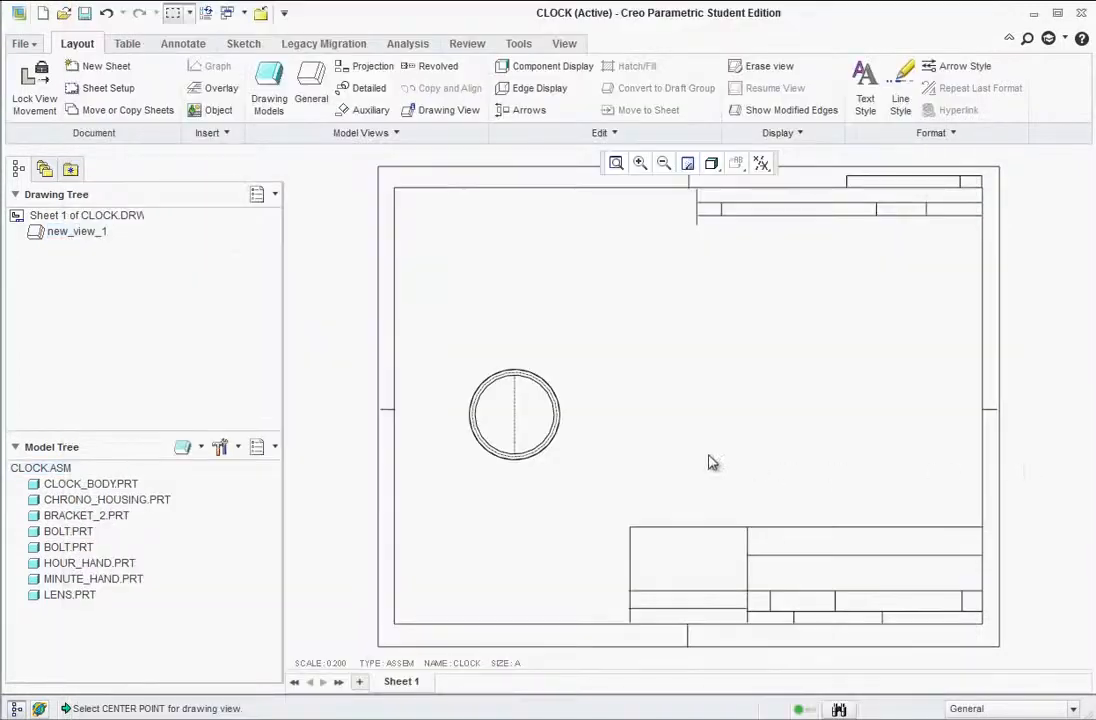
Project a side view from the front view, place it to that view's left, and reselect the front view
click(537, 437)
click(370, 66)
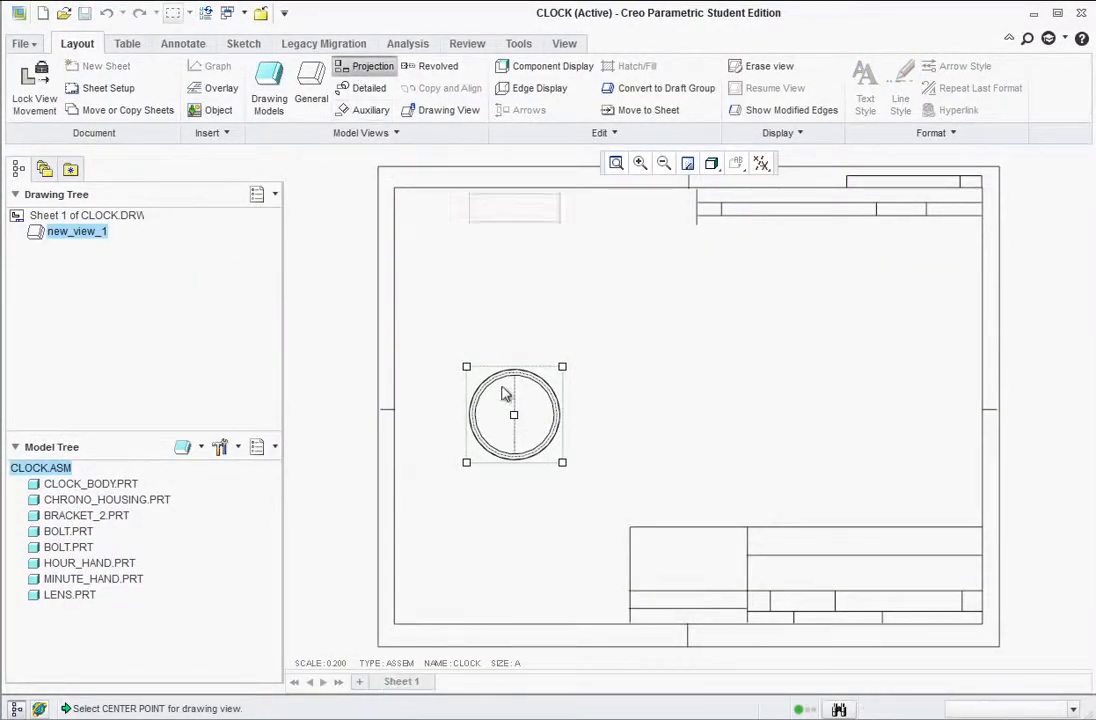
click(440, 425)
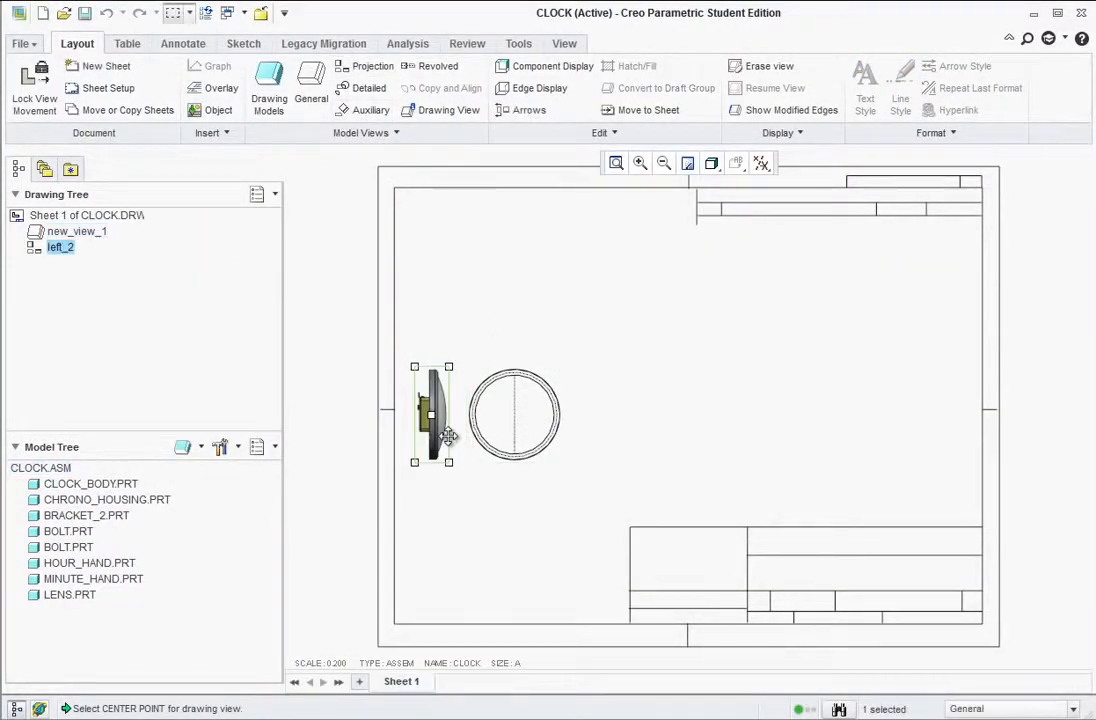
click(533, 427)
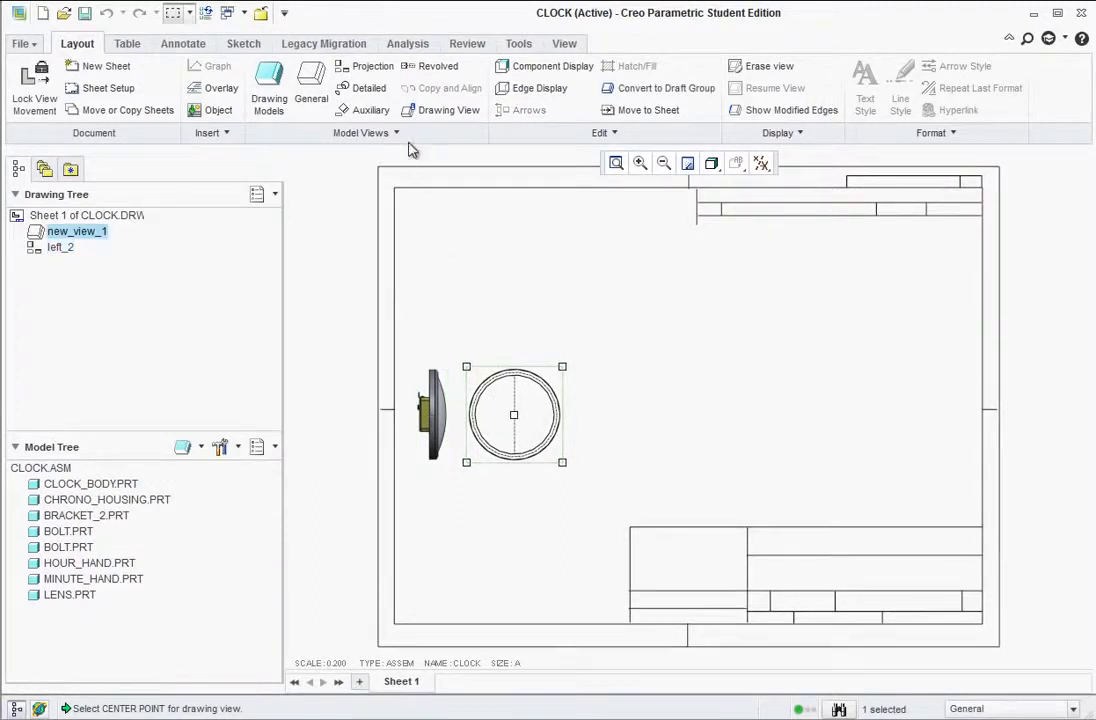
Project a bottom view below the front view and a second side view to the right of the front view
click(372, 66)
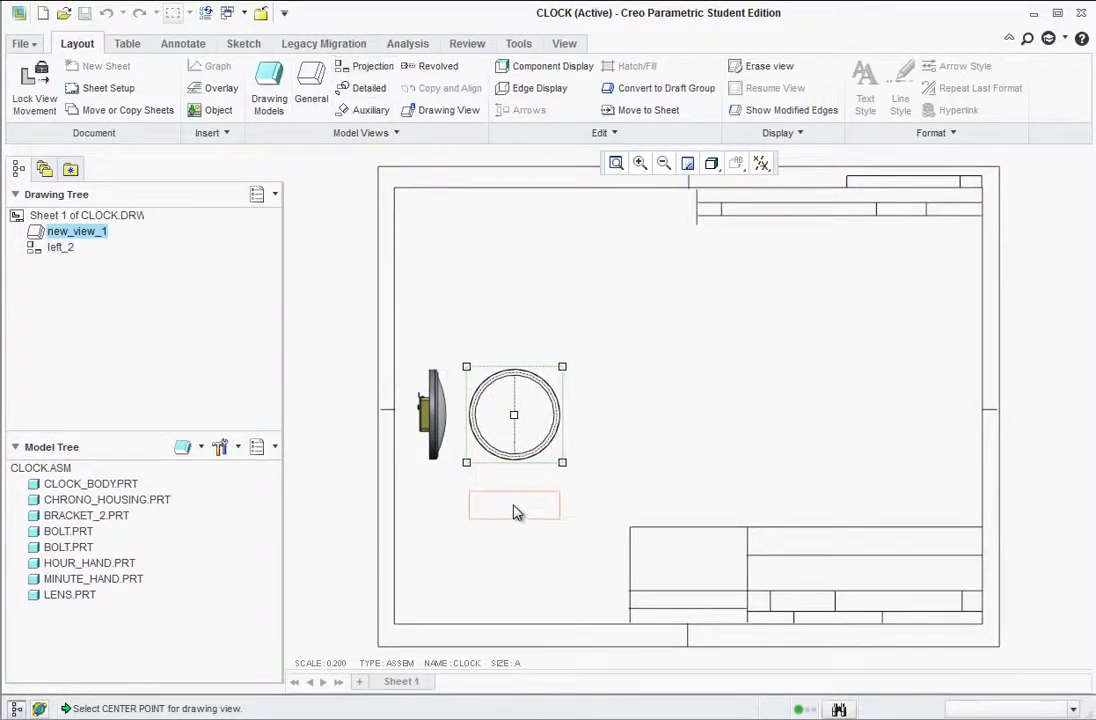
click(514, 508)
click(420, 254)
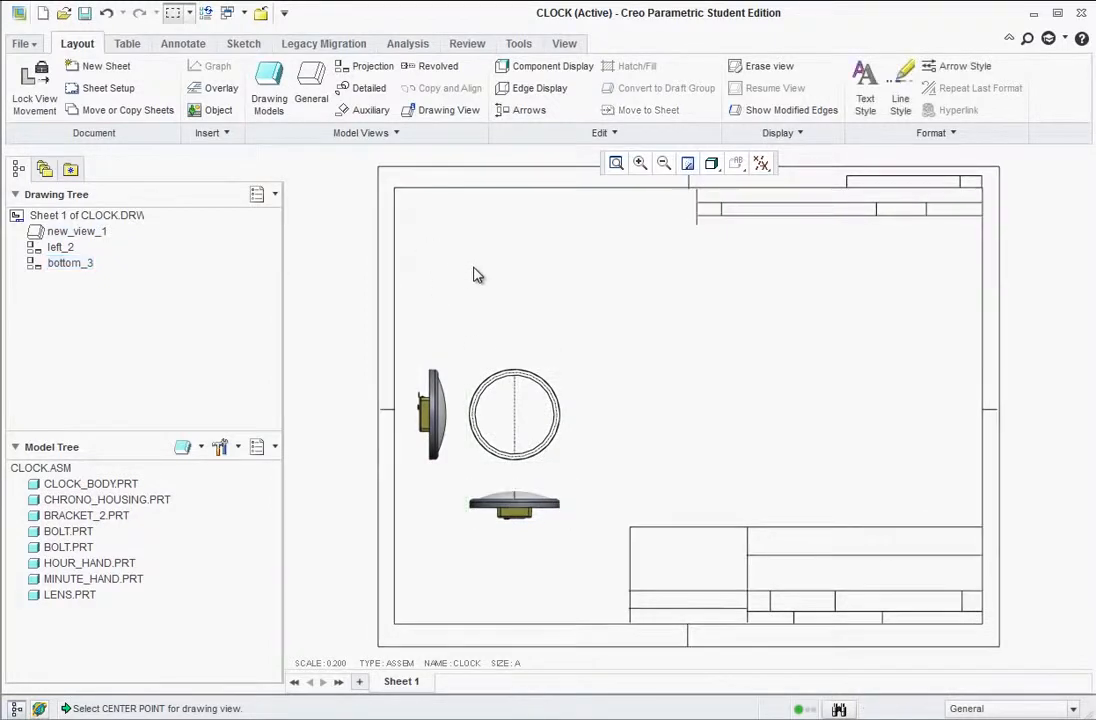
click(372, 66)
click(514, 413)
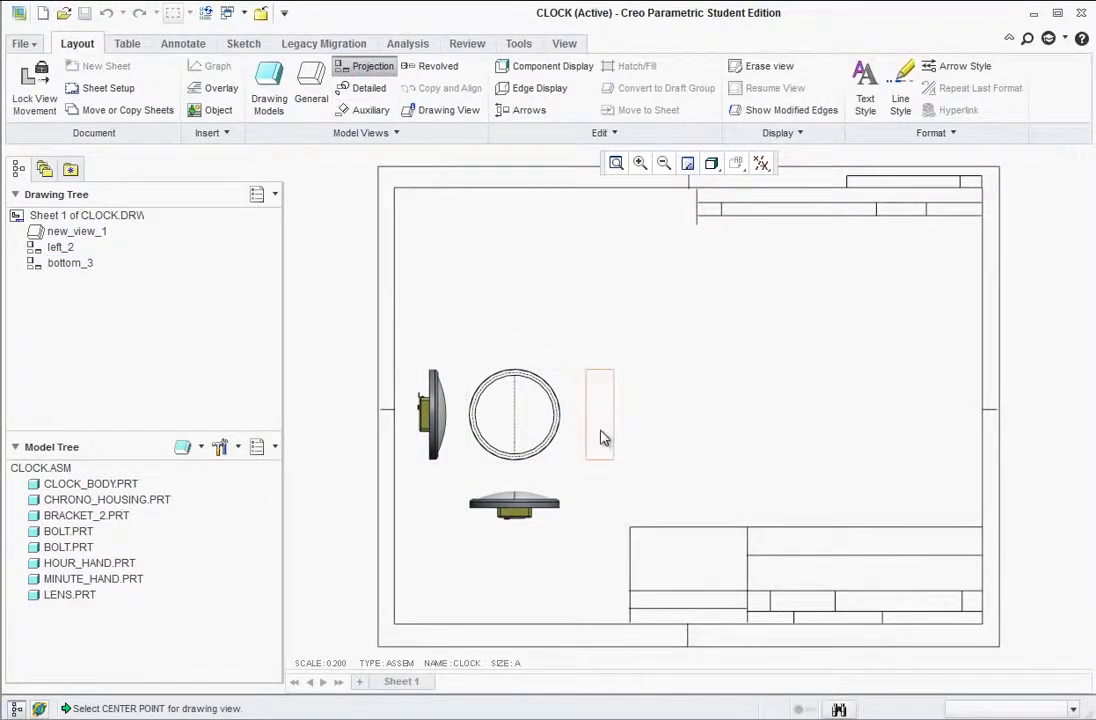
click(602, 438)
click(660, 411)
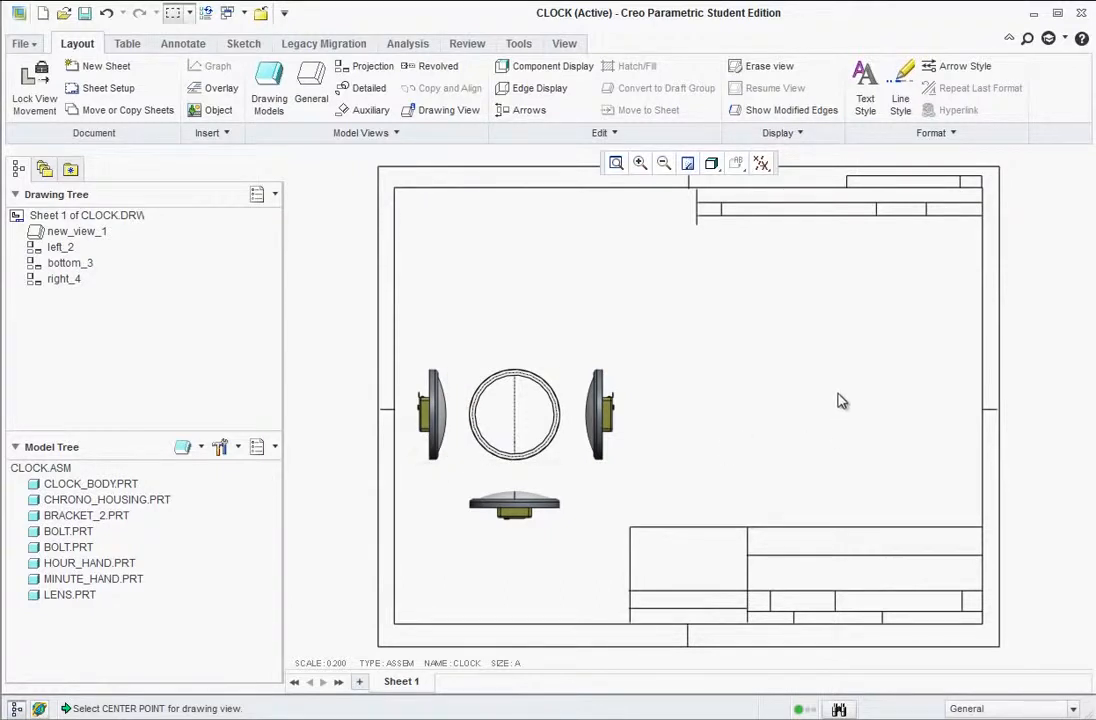
Place a general view in the sheet's empty right-hand area and explode its components using the Default explode state
click(322, 100)
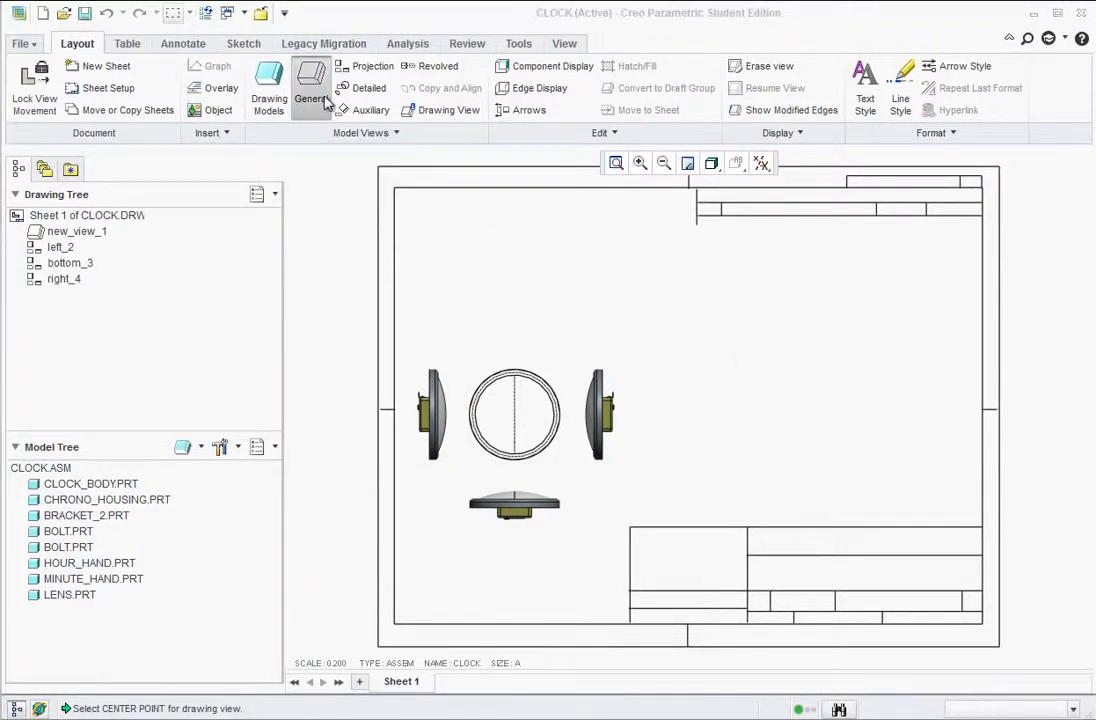
click(318, 404)
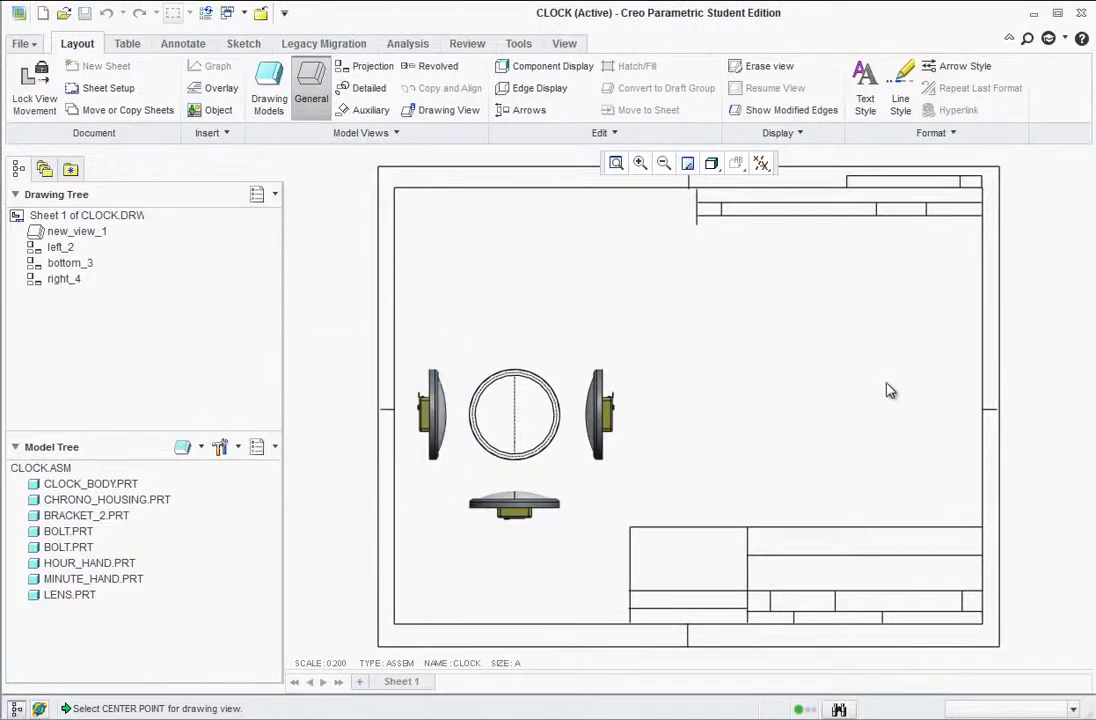
click(889, 390)
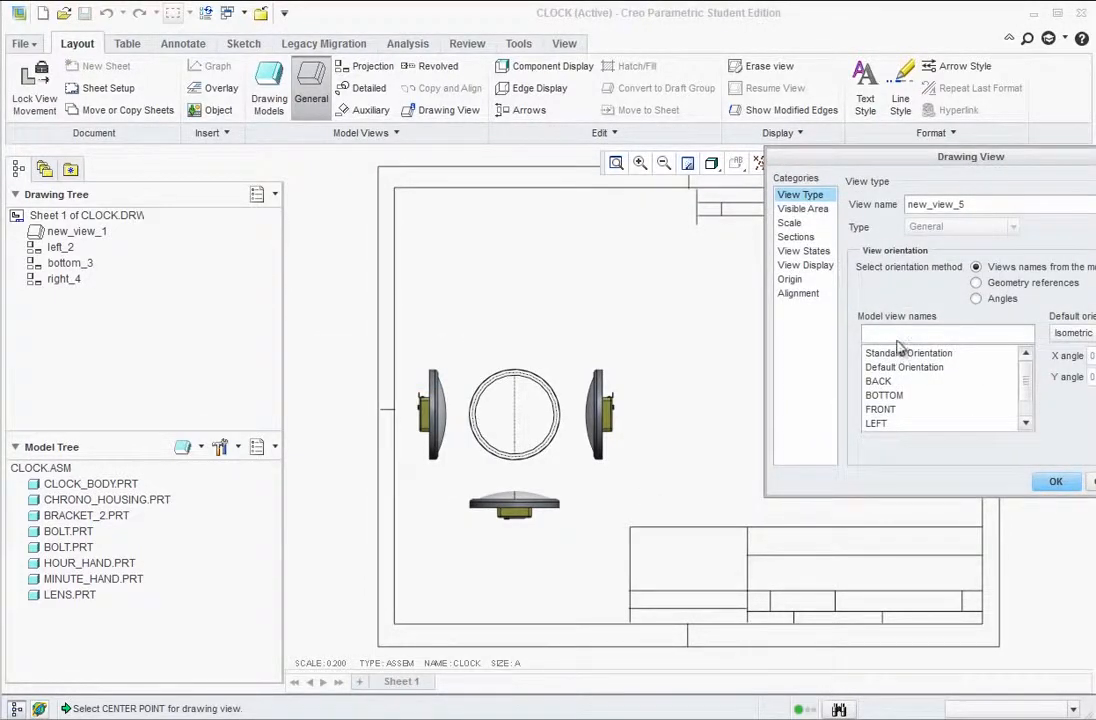
click(795, 251)
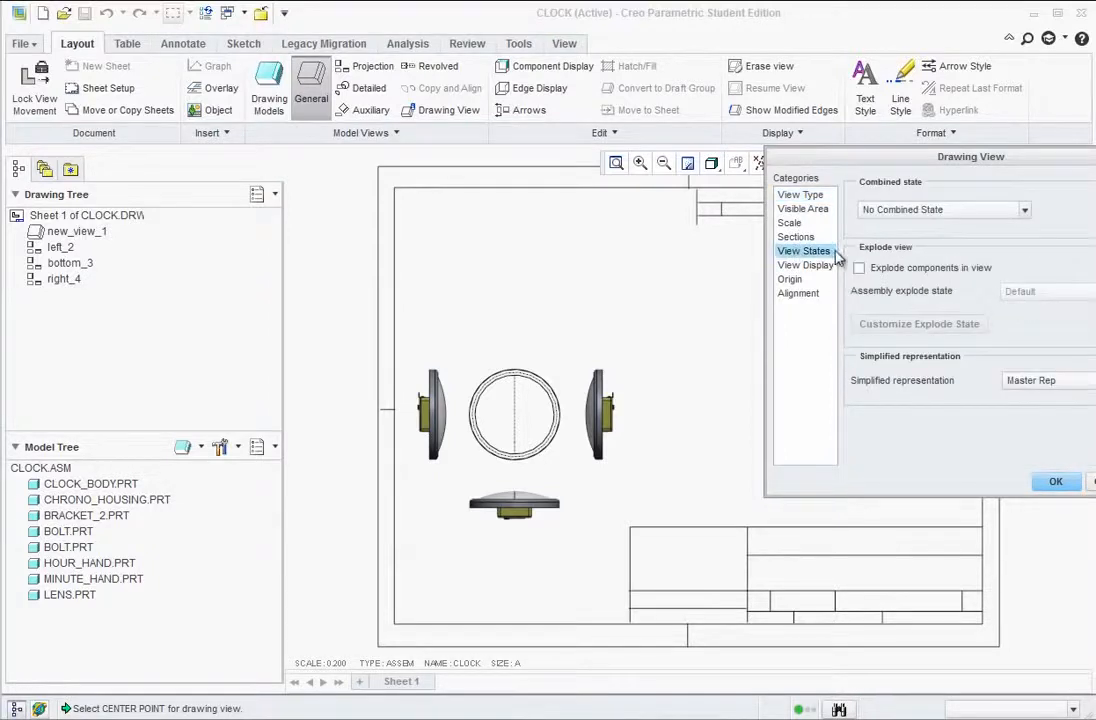
click(860, 269)
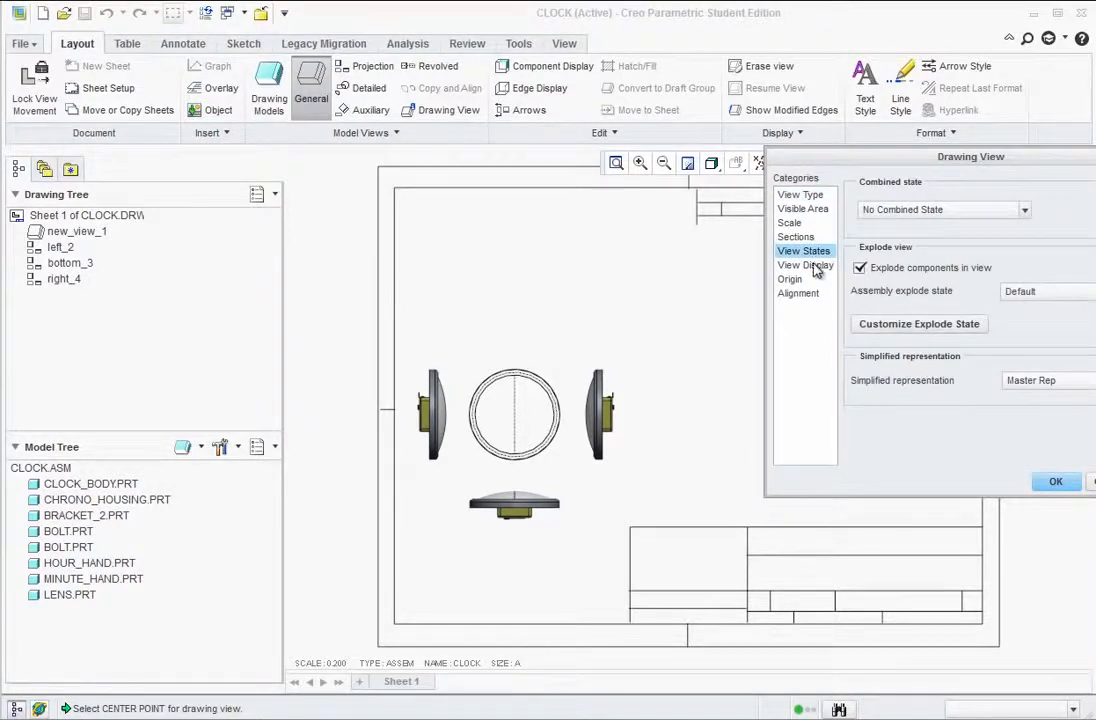
click(813, 268)
click(325, 437)
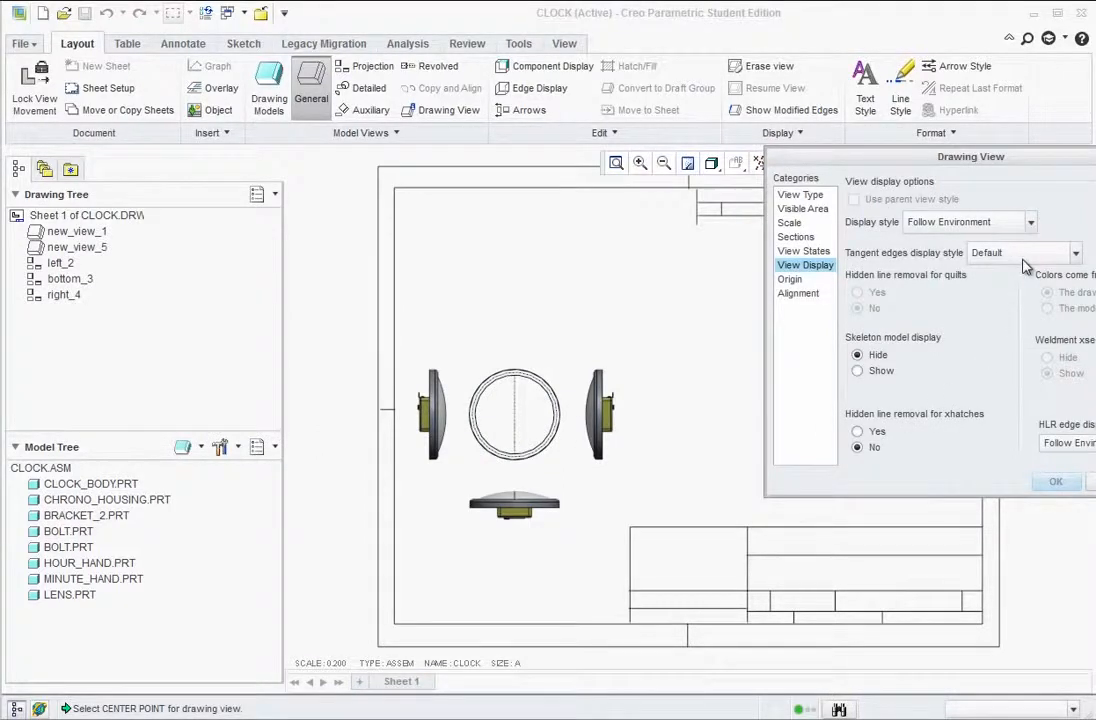
Set the exploded view's display style to No Hidden with Phantom tangent edges, accept it, and shift the view slightly down and left
click(1030, 222)
click(935, 301)
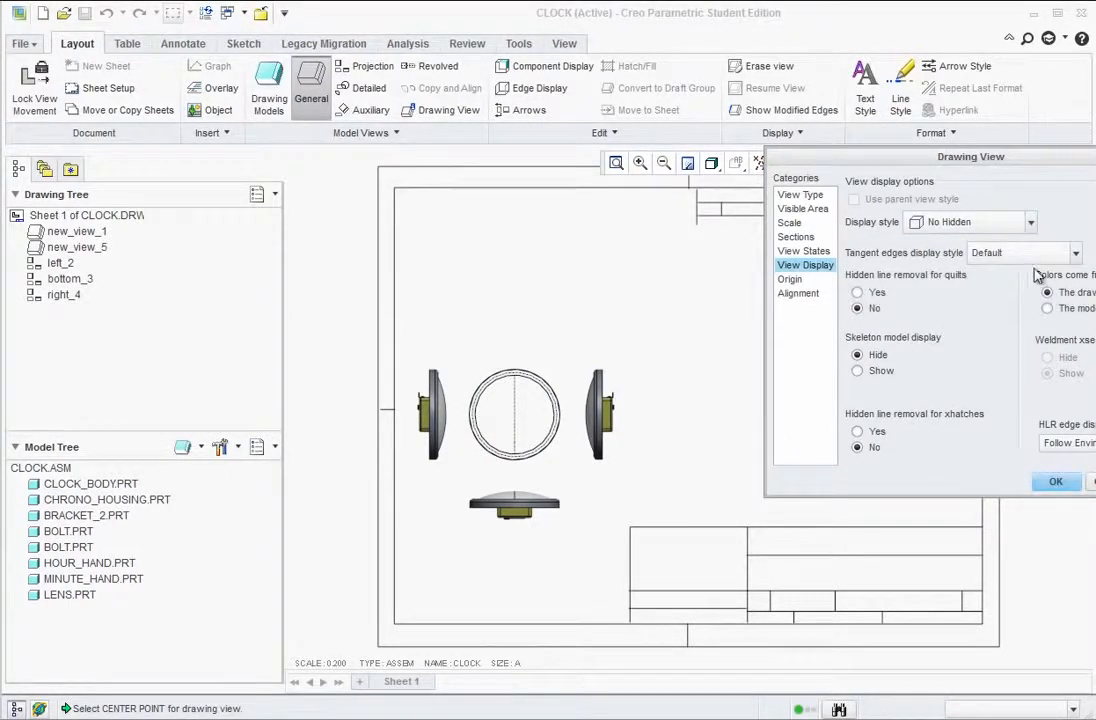
click(1058, 252)
click(1008, 372)
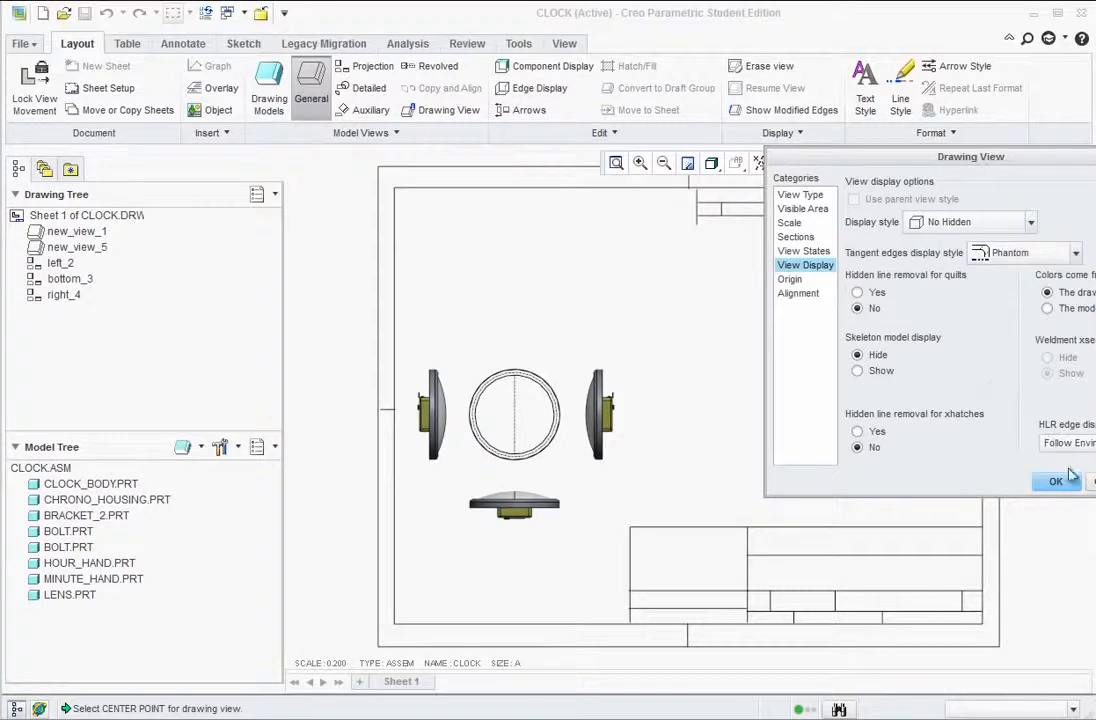
click(1055, 481)
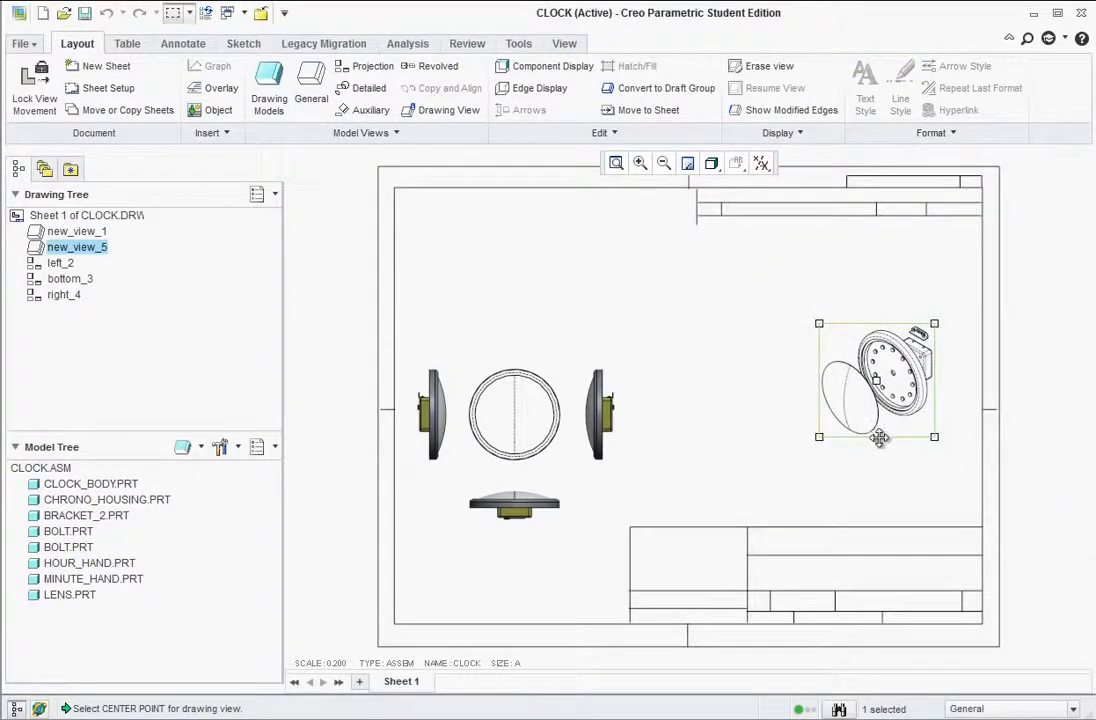
drag(880, 438, 865, 449)
double_click(893, 400)
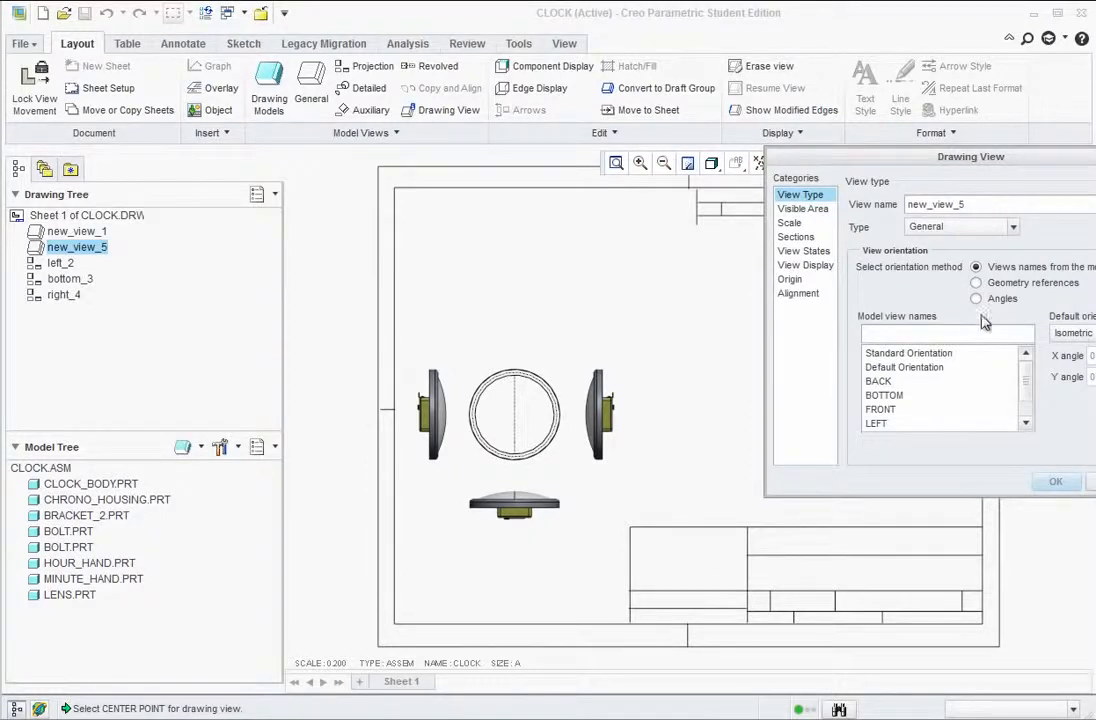
click(808, 251)
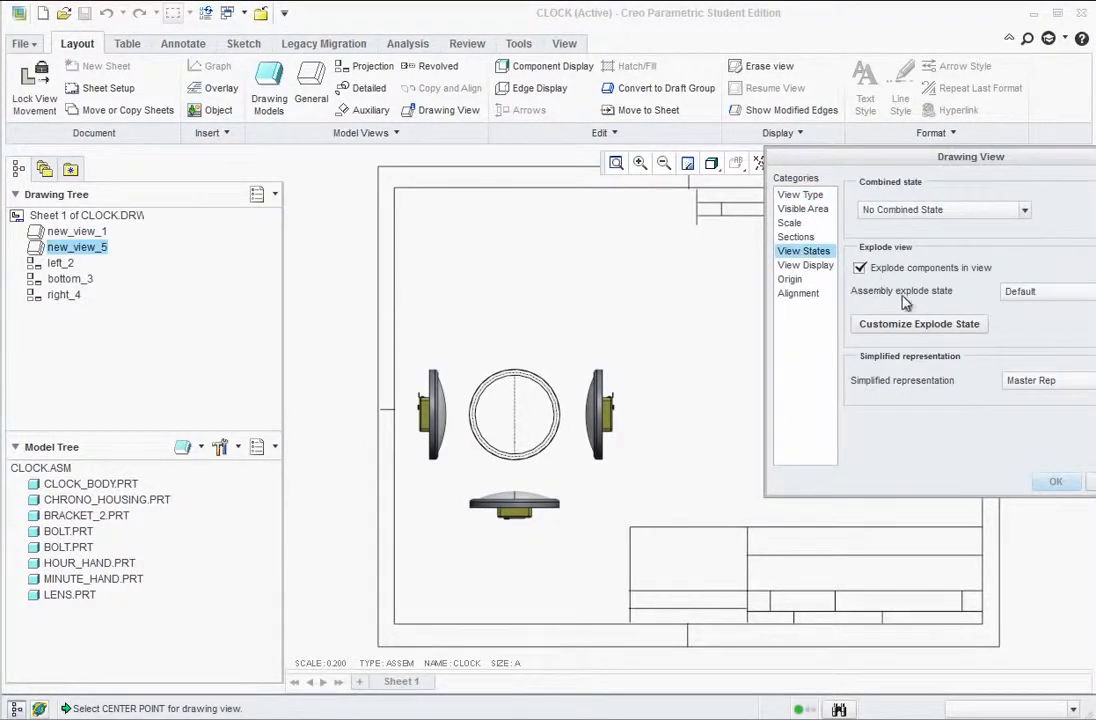
click(911, 325)
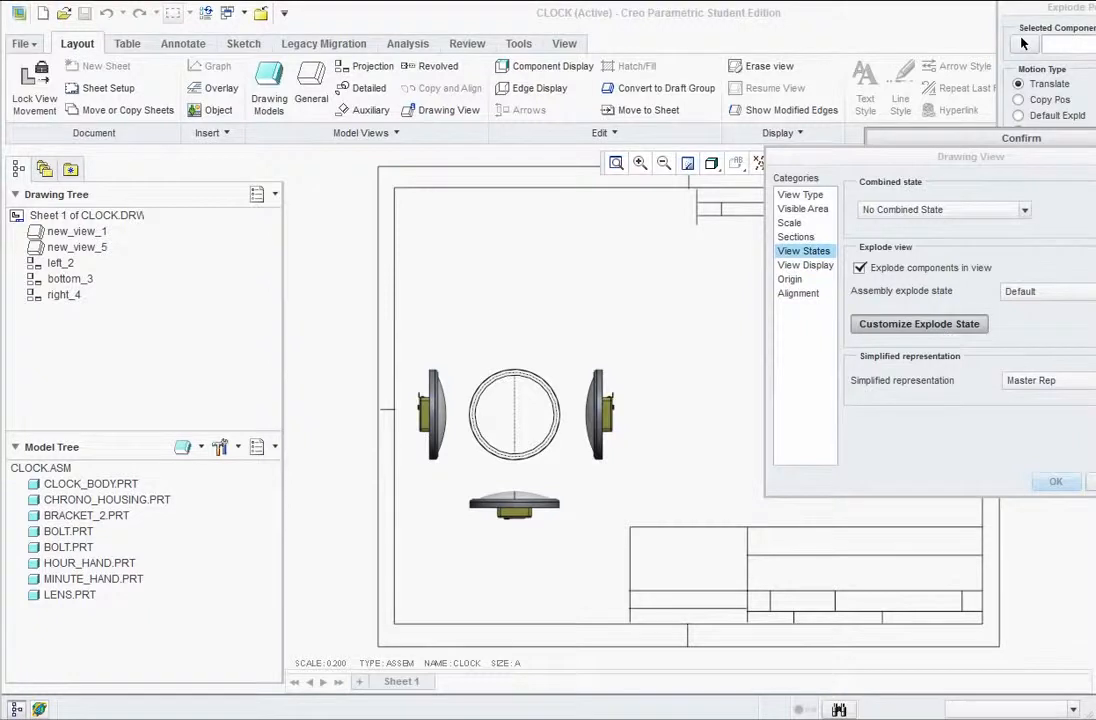
mouse_move(1040, 7)
mouse_down()
mouse_move(653, 12)
mouse_move(569, 55)
mouse_up()
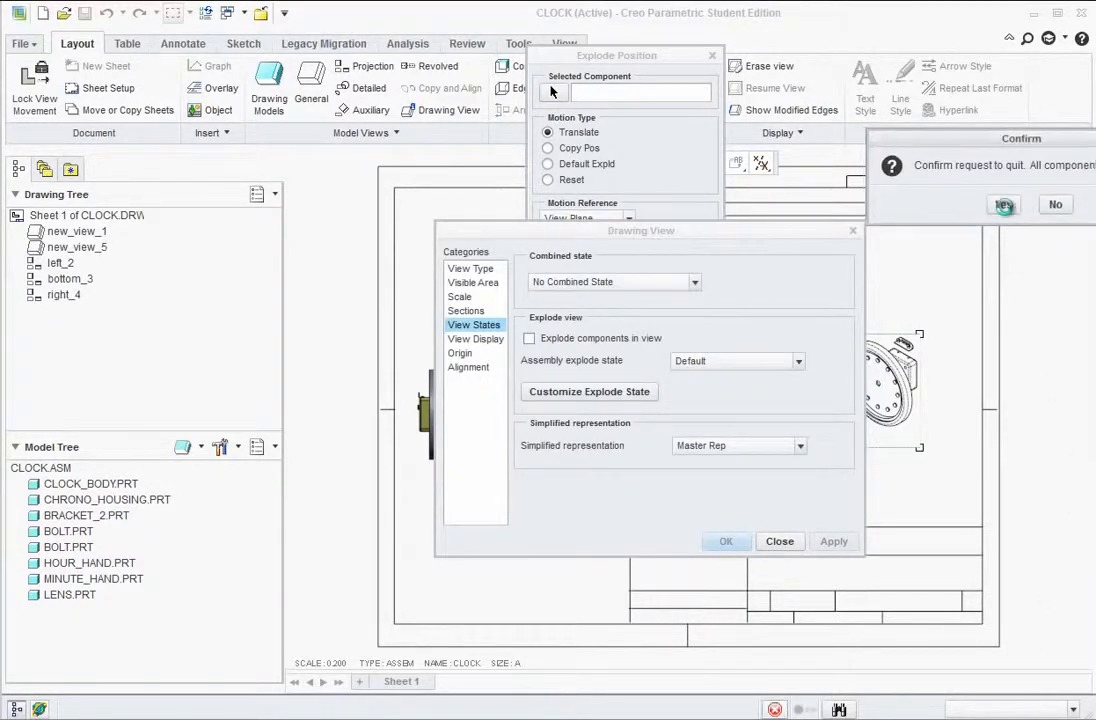
click(1003, 205)
click(773, 318)
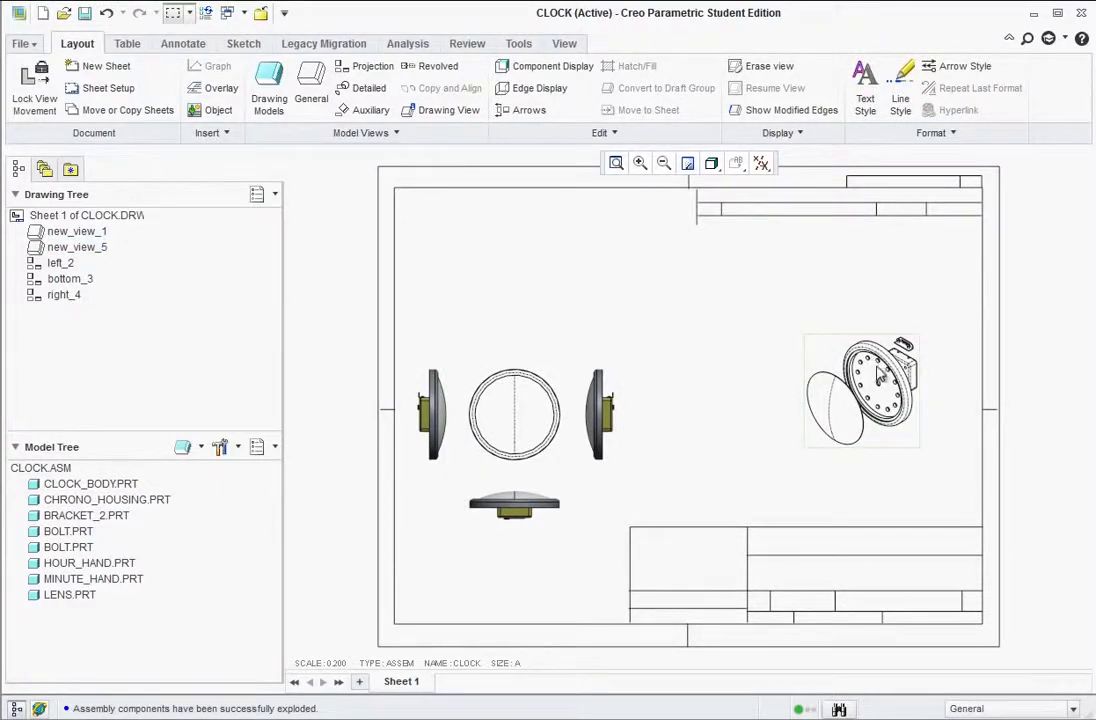
Set the left, bottom and right projected views together to the No Hidden display style with Phantom tangent edges
scroll(490, 460, up, 3)
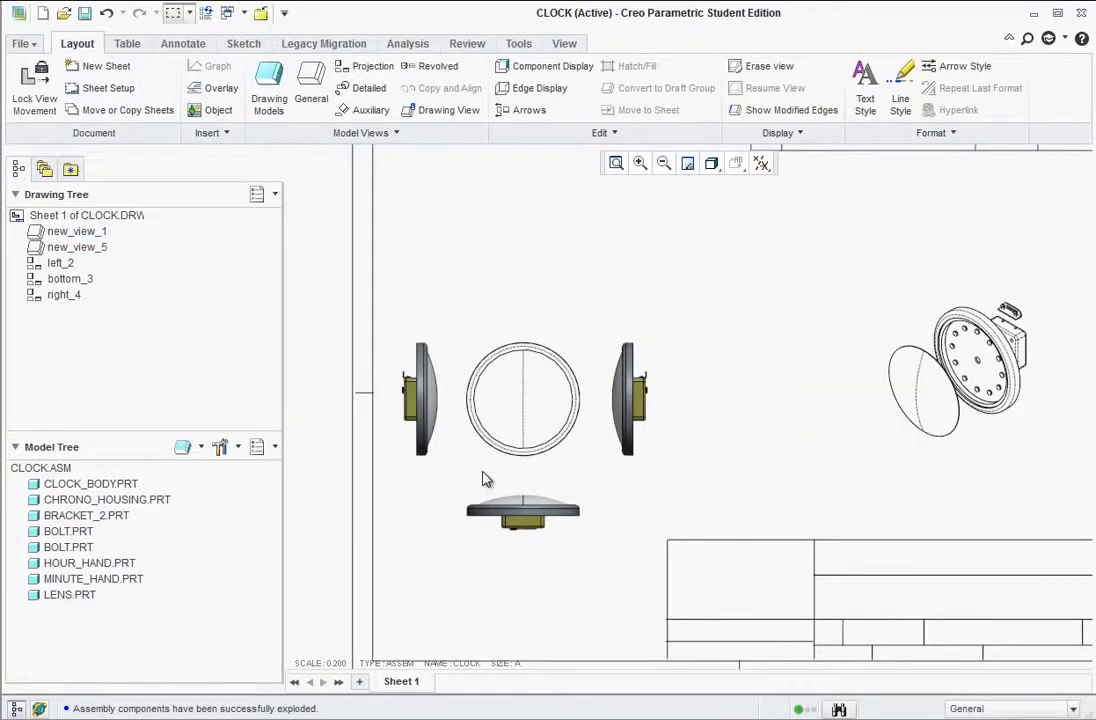
scroll(490, 455, down, 3)
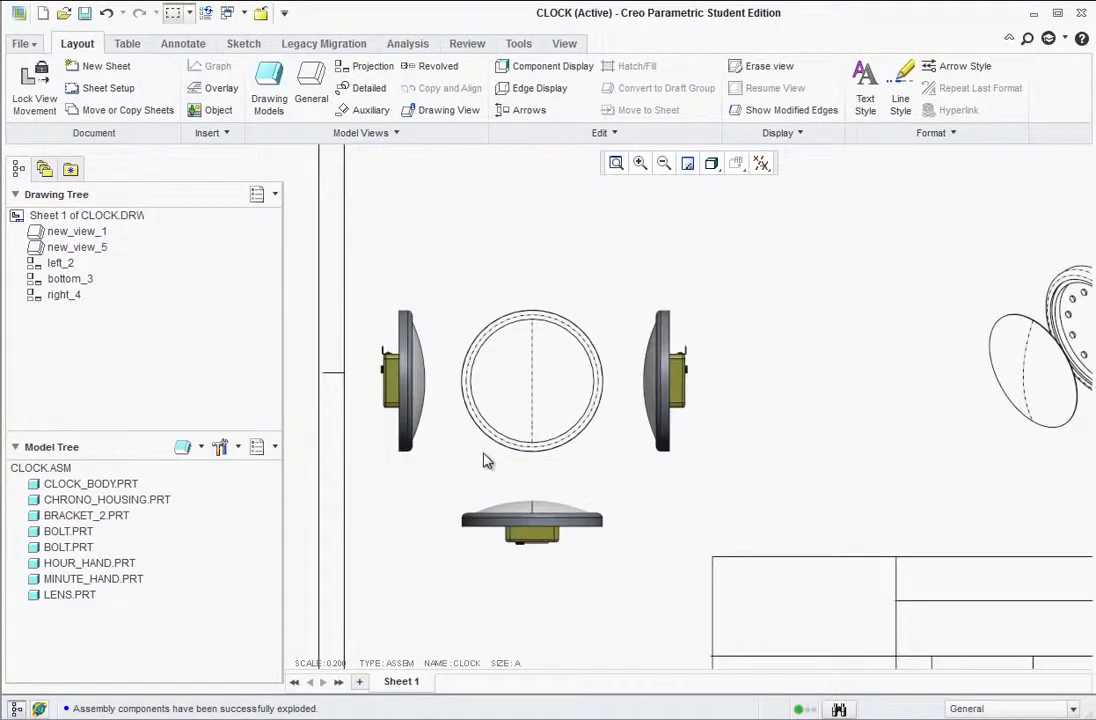
click(428, 444)
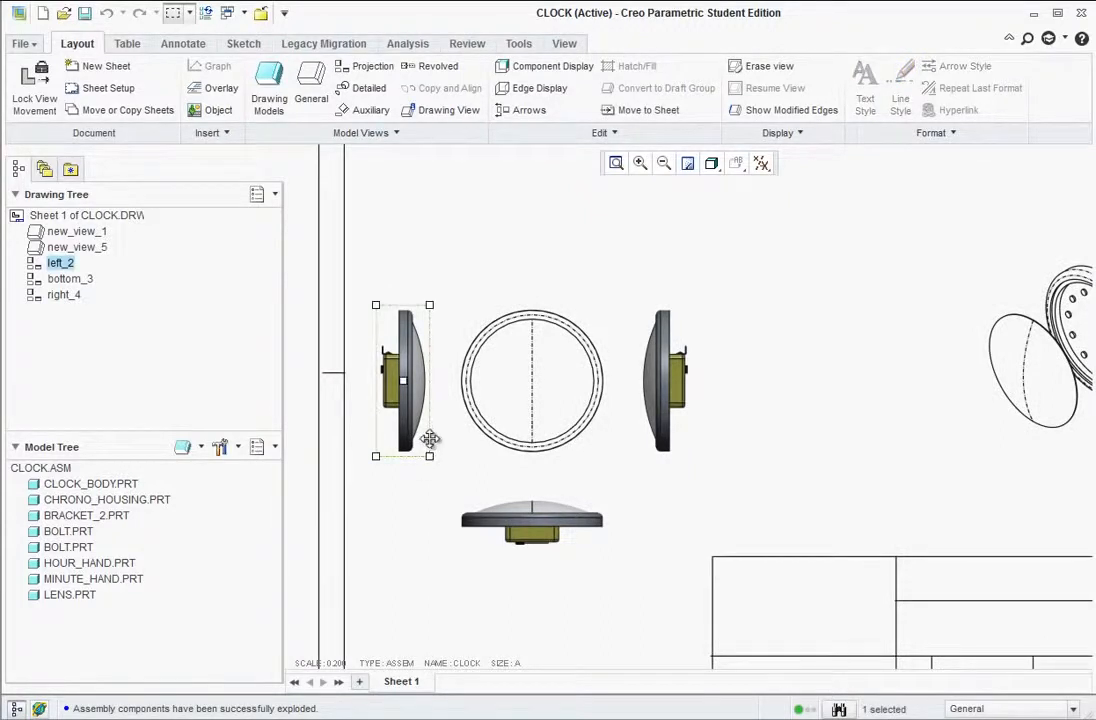
ctrl+click(605, 526)
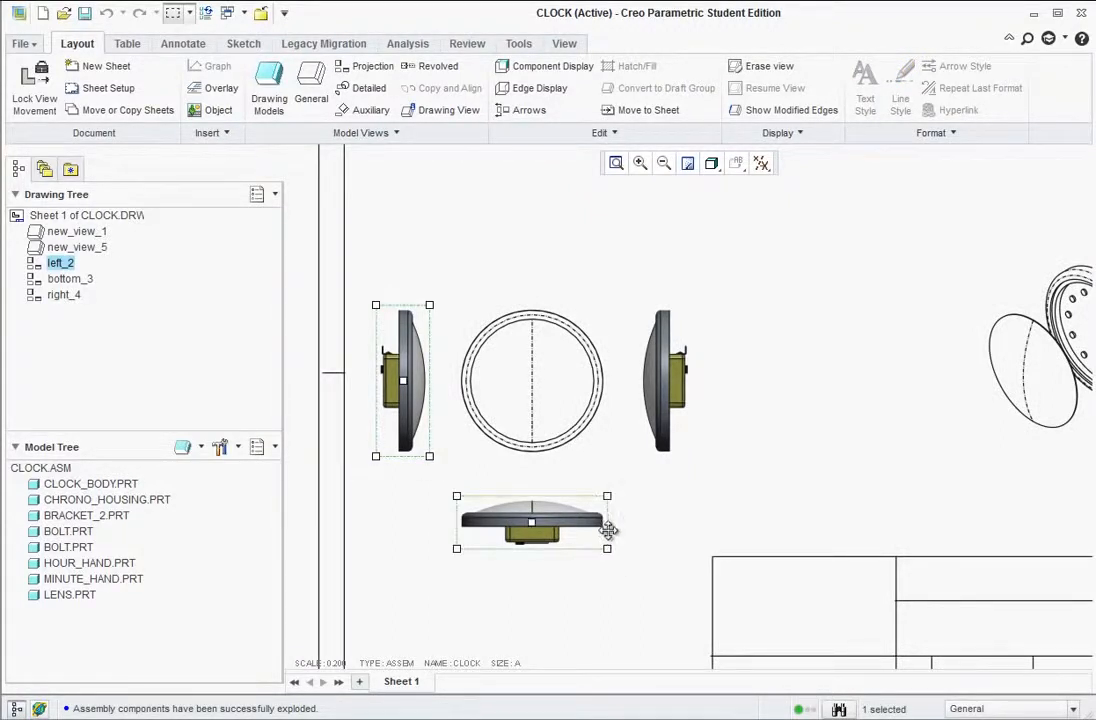
ctrl+click(688, 447)
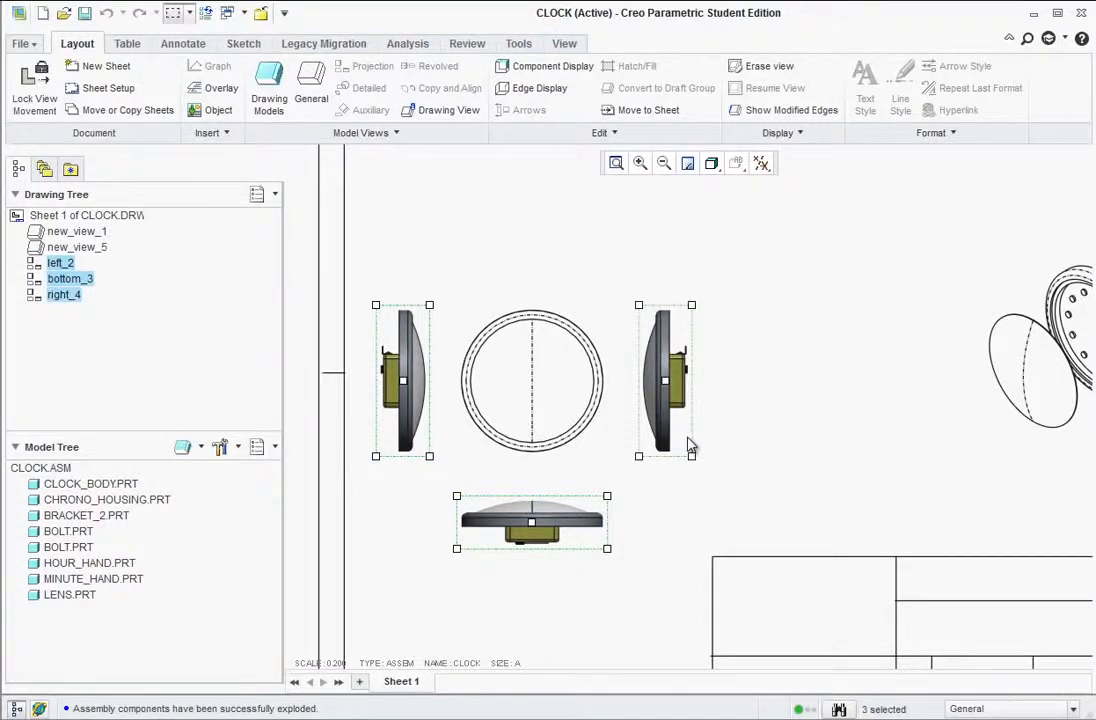
right_click(688, 446)
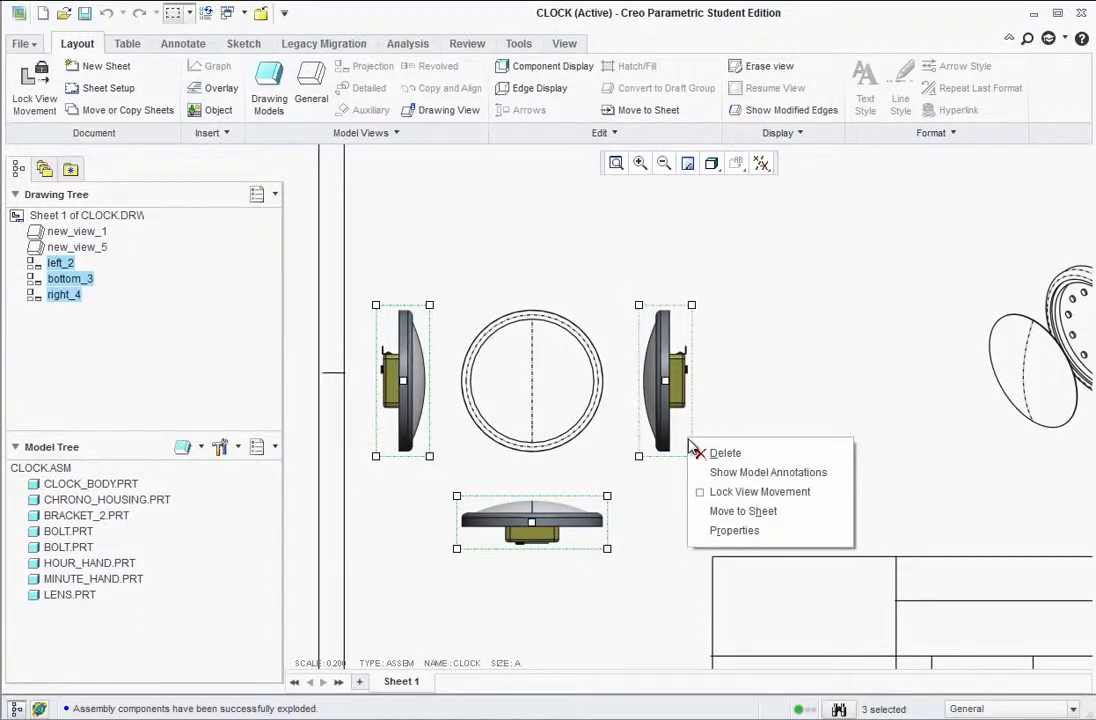
click(736, 530)
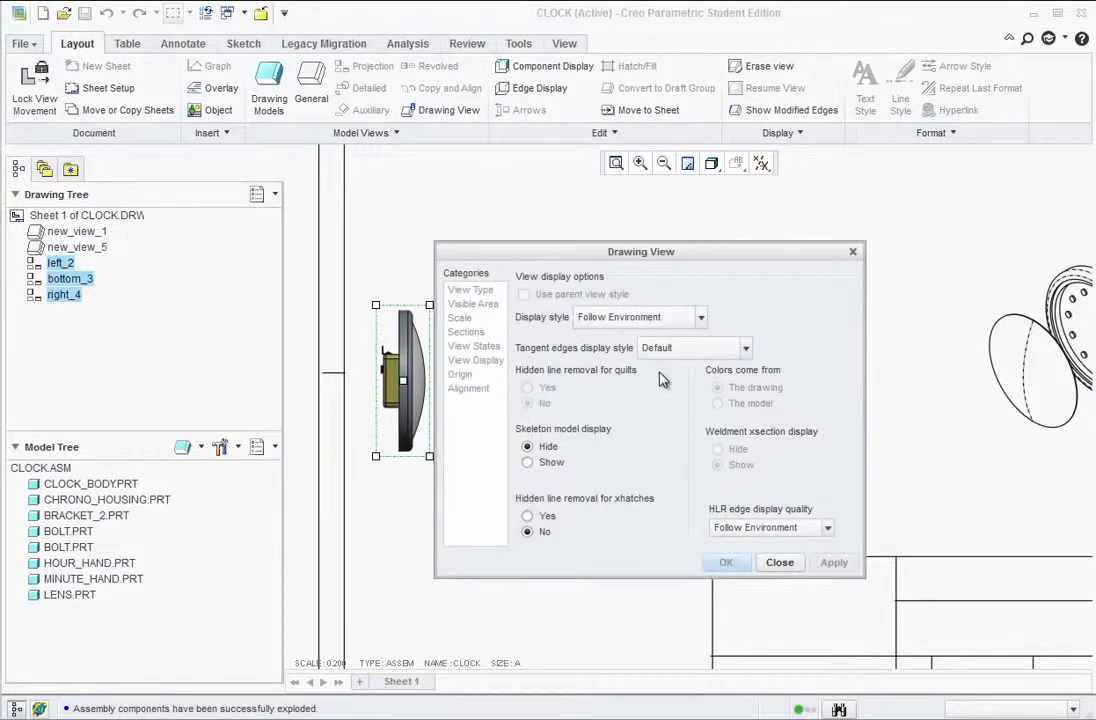
click(701, 317)
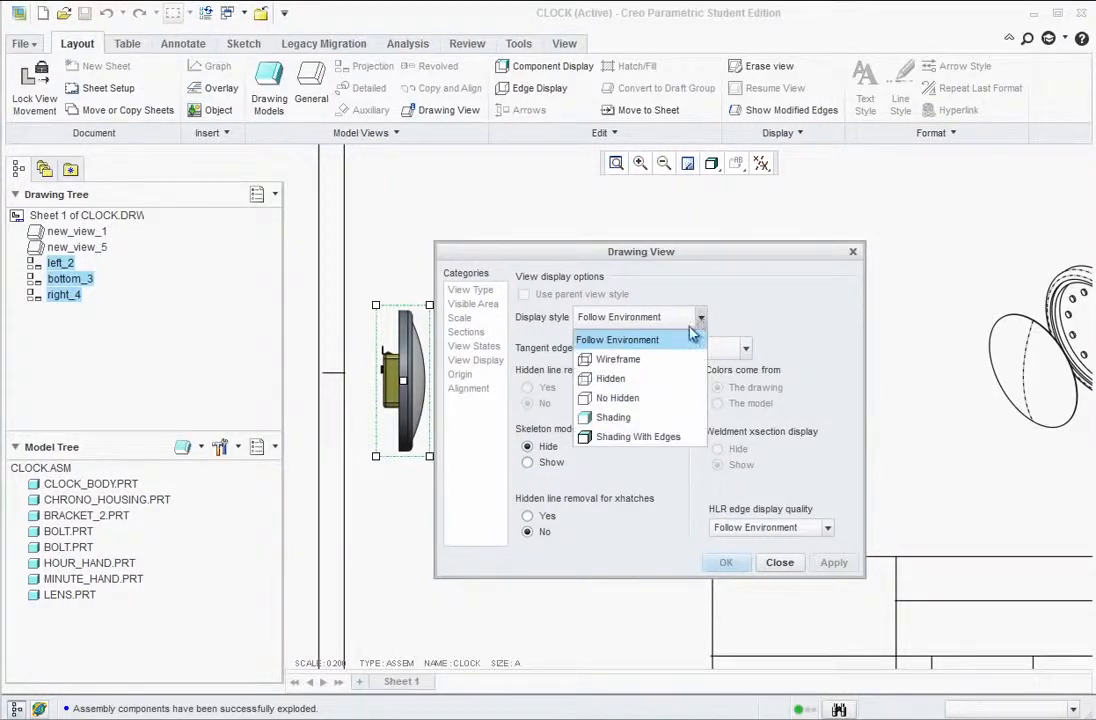
click(615, 396)
click(745, 348)
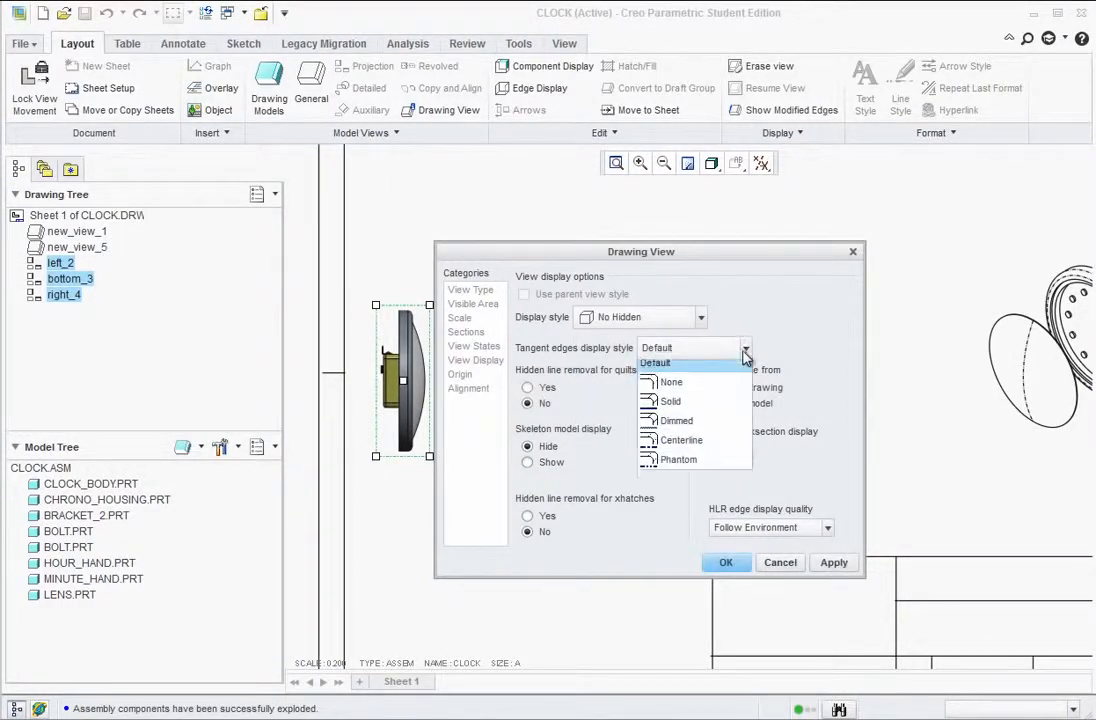
click(677, 459)
click(726, 562)
click(628, 420)
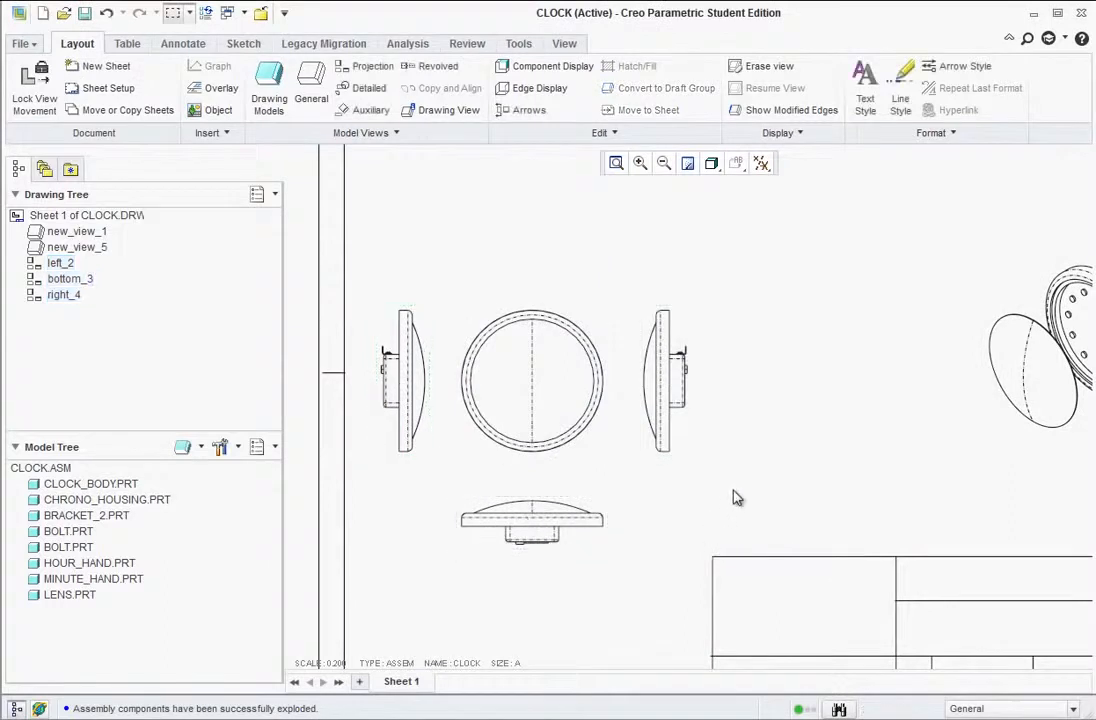
Set the right projected view's tangent edges display style to None, and select the front view
scroll(595, 435, down, 2)
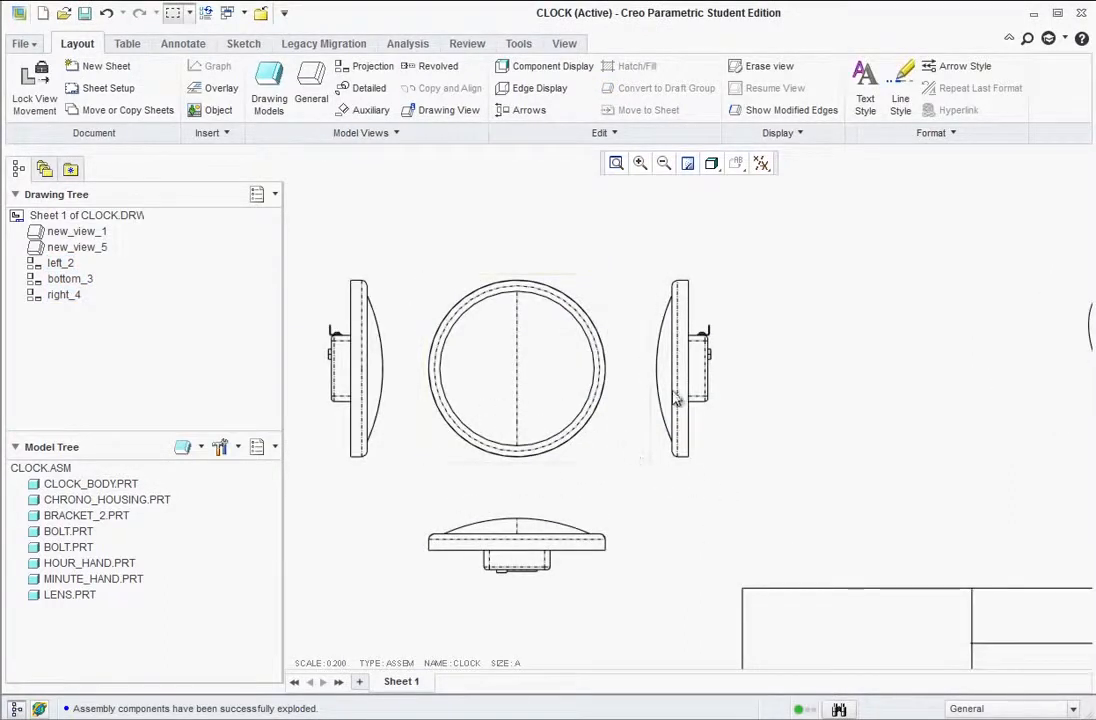
double_click(698, 450)
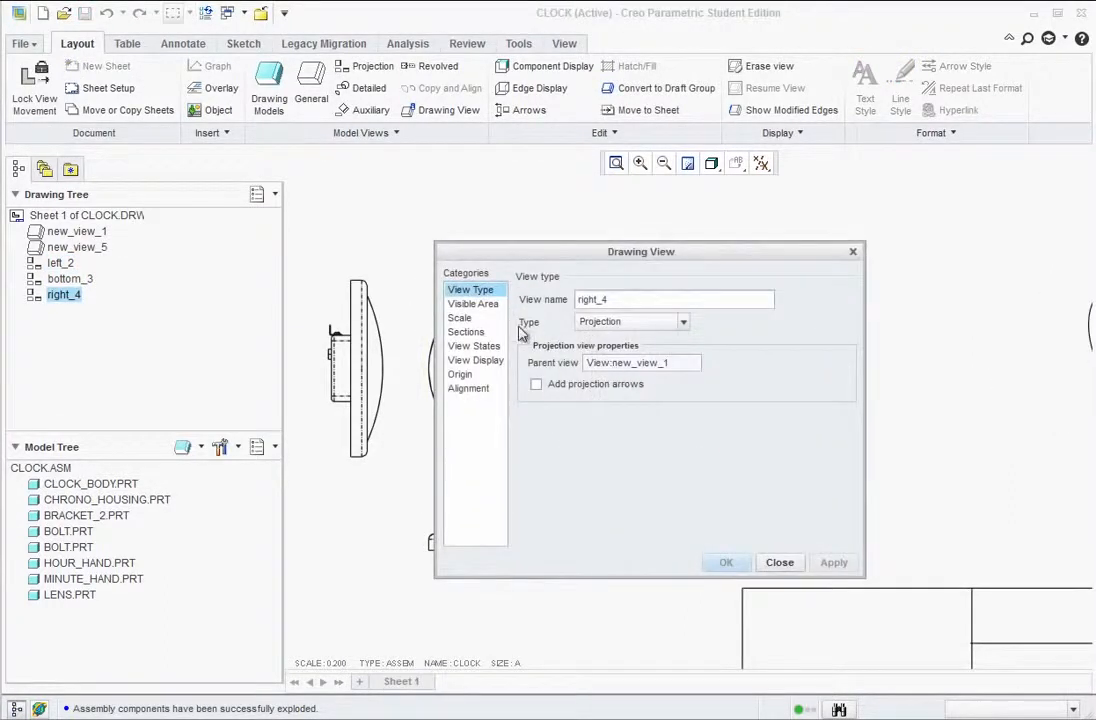
click(472, 347)
click(476, 360)
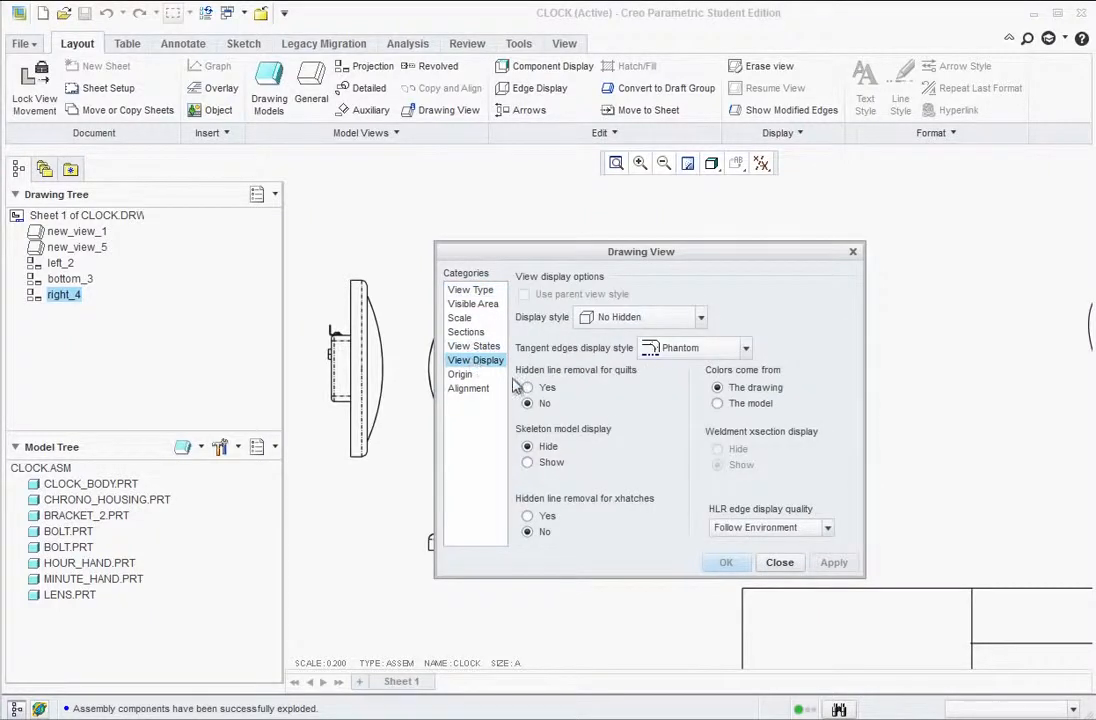
click(694, 350)
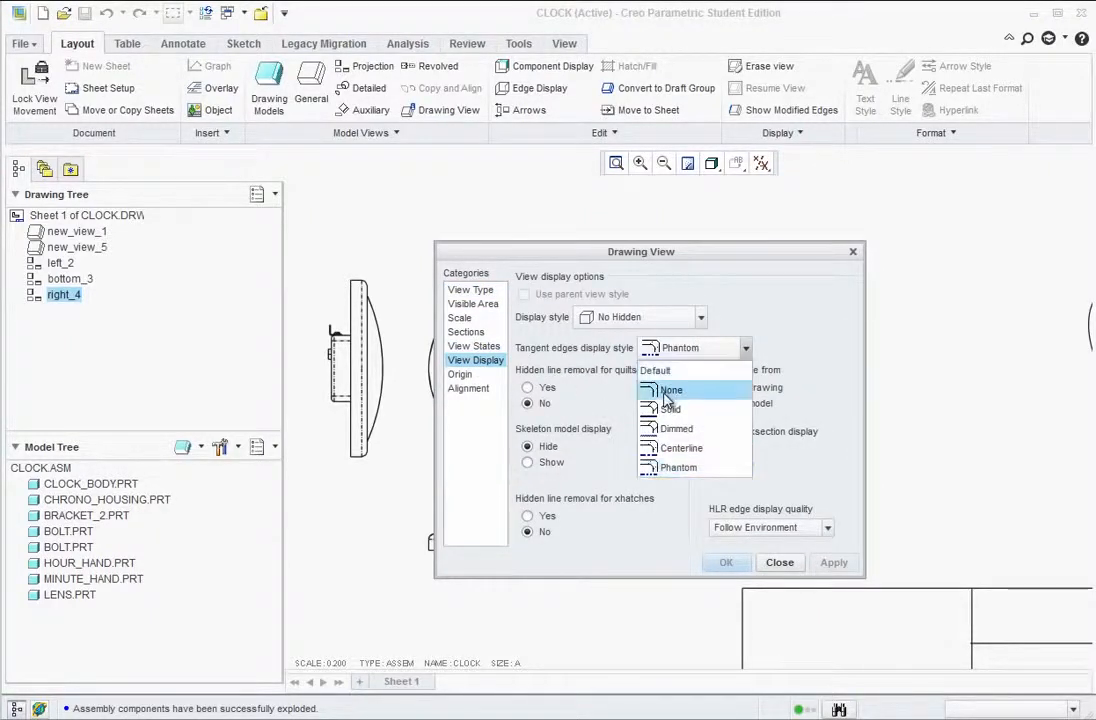
click(667, 392)
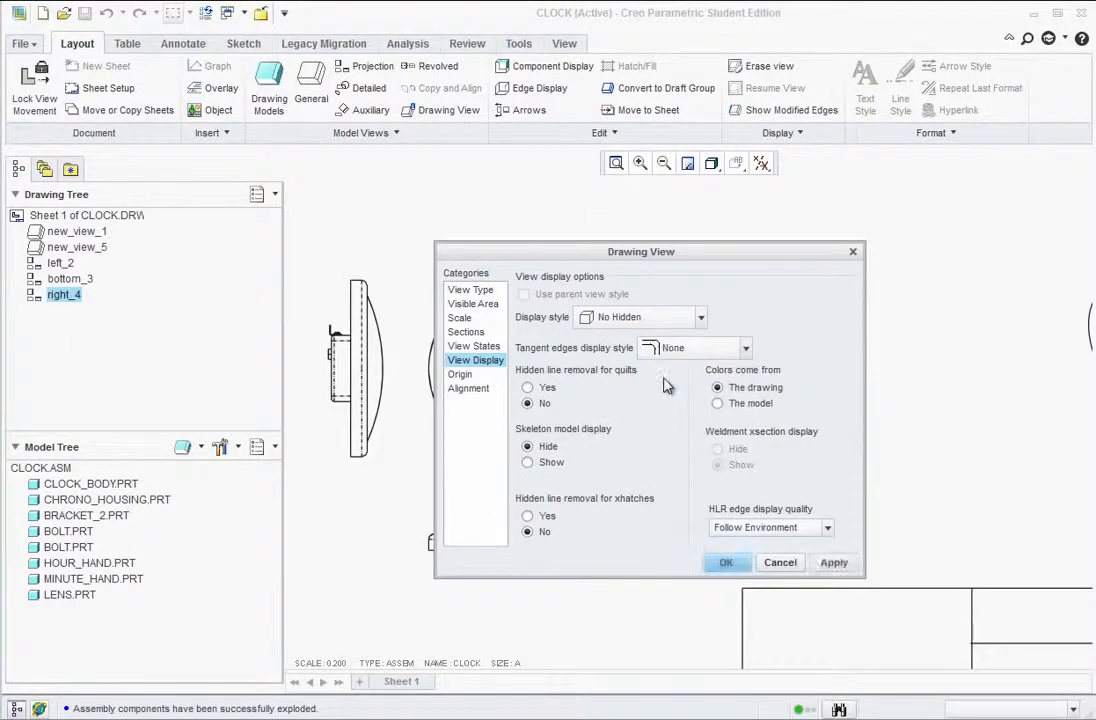
click(727, 563)
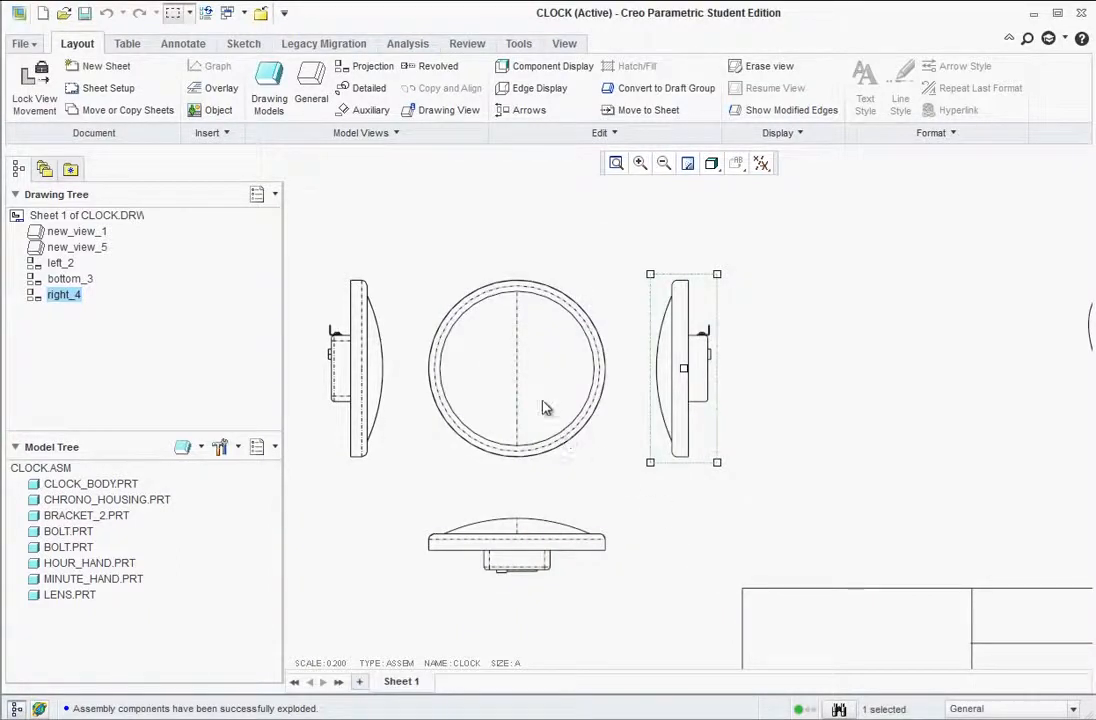
click(567, 460)
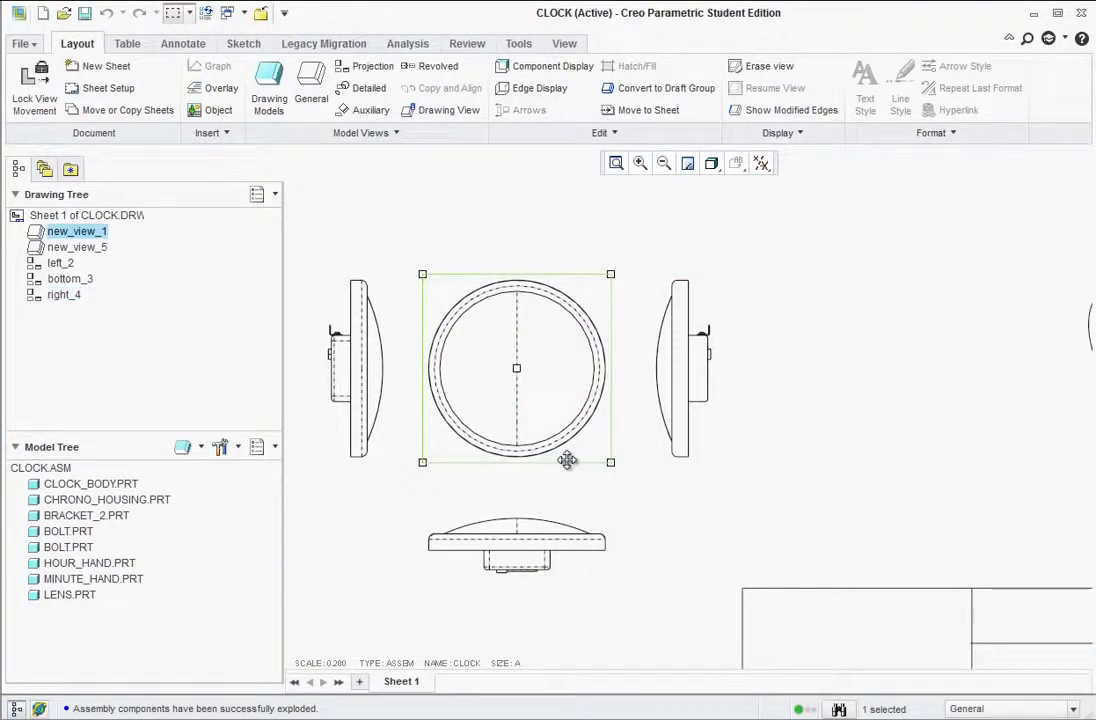
Set the front, left and bottom views together to the Hidden display style
ctrl+click(370, 458)
ctrl+click(445, 523)
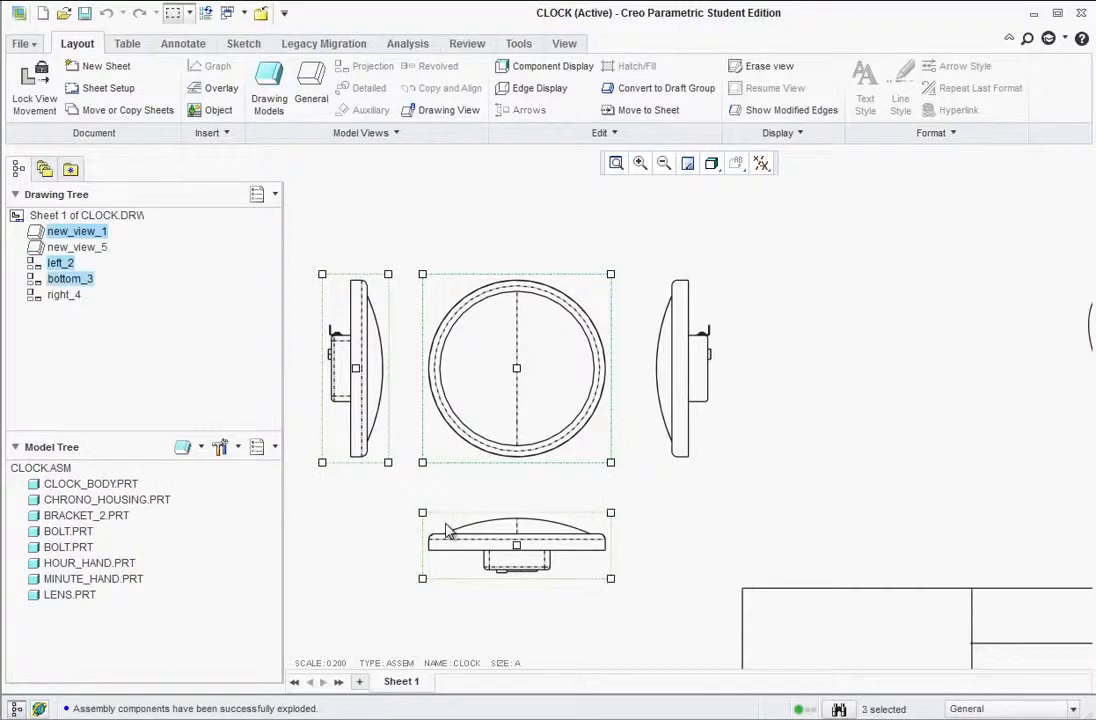
right_click(445, 523)
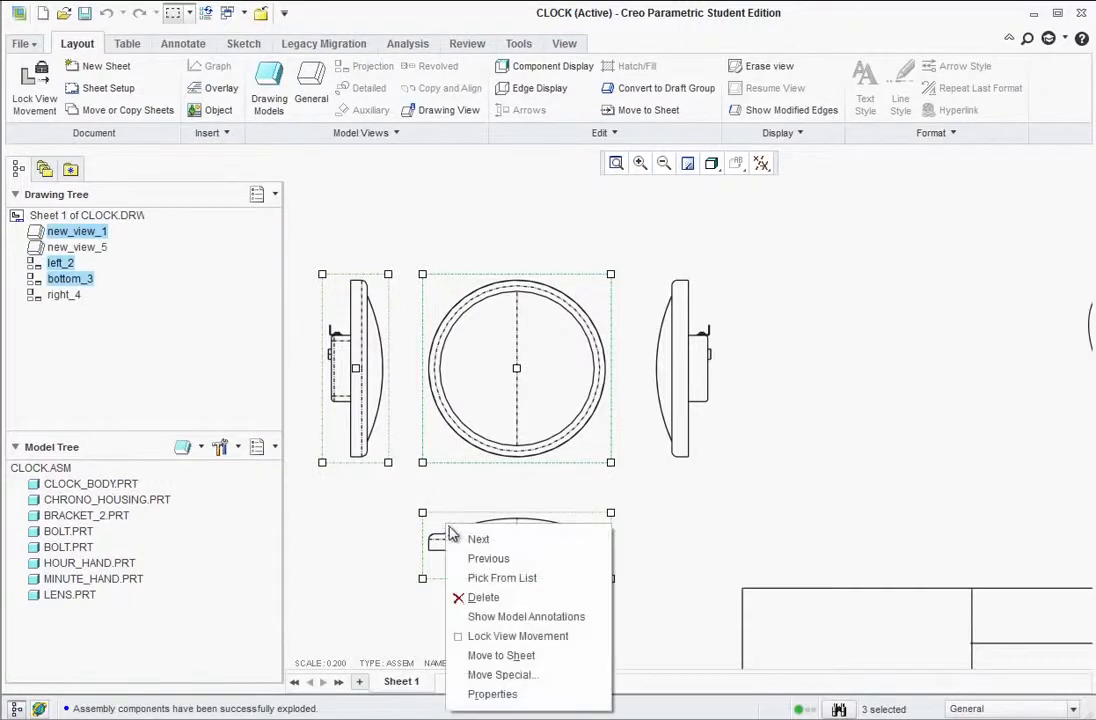
click(489, 692)
click(688, 318)
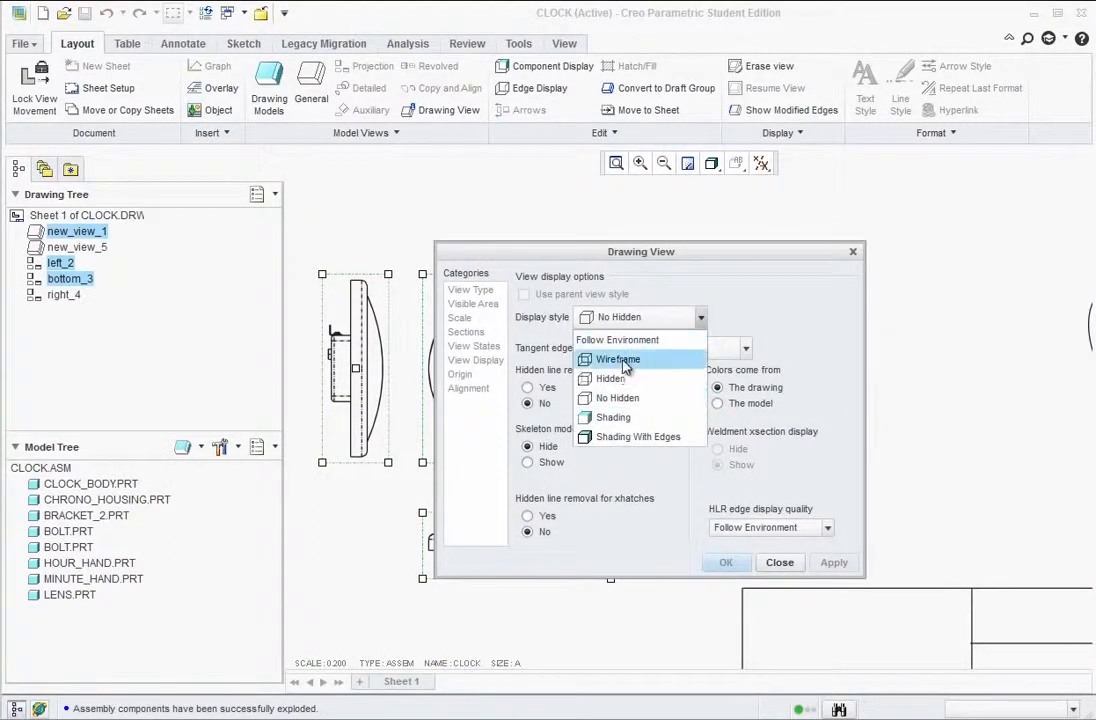
click(612, 376)
click(724, 562)
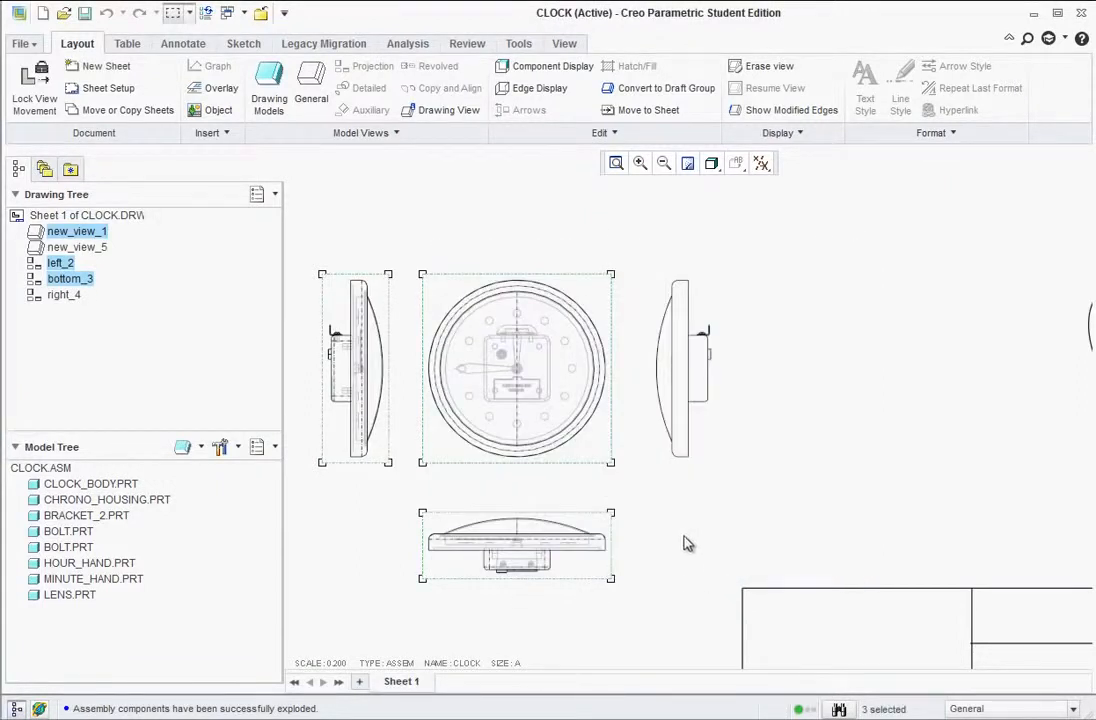
click(720, 468)
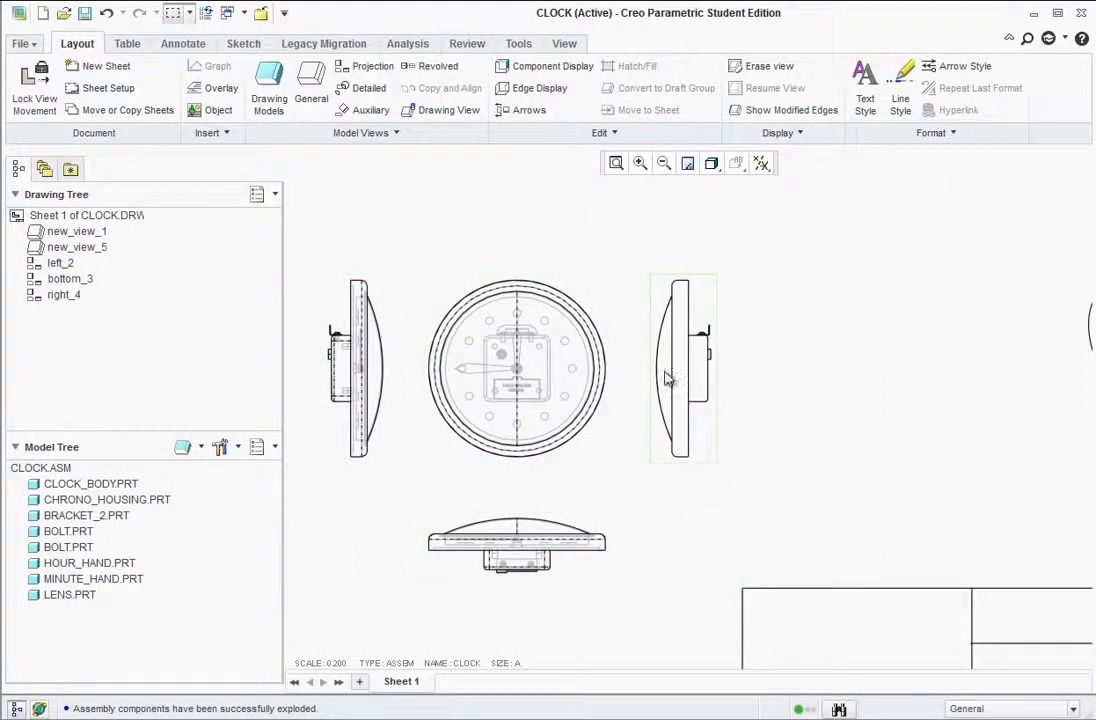
Add a 2D cross-section to the right projected view, creating a planar, single section named A
double_click(690, 434)
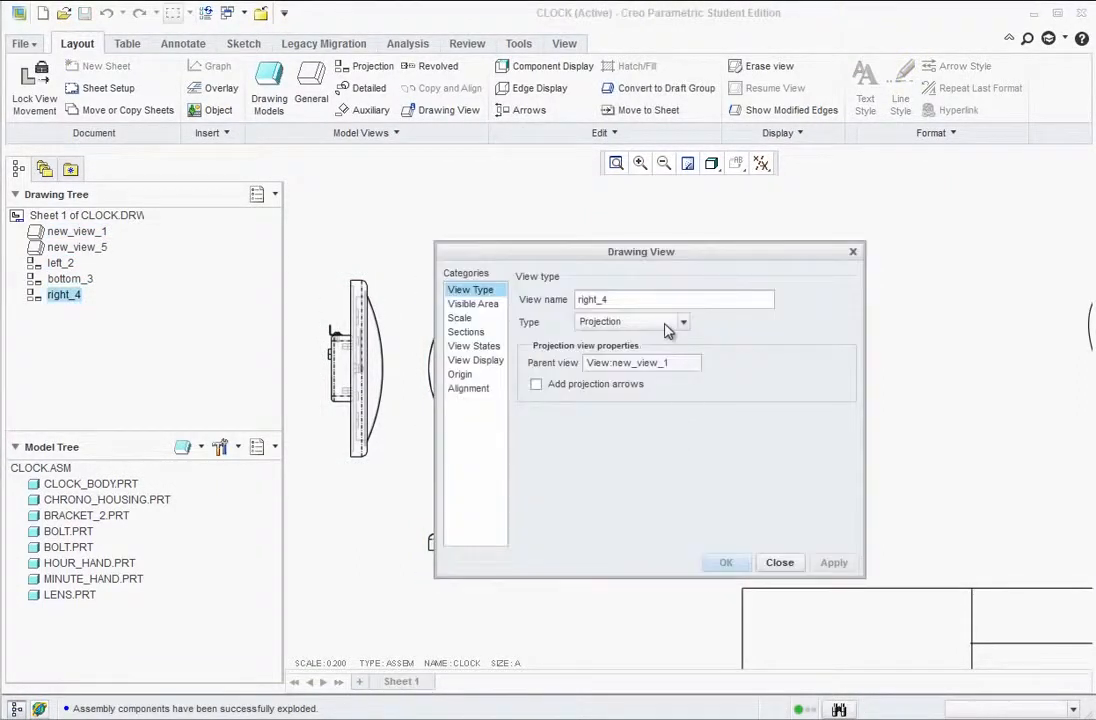
mouse_move(646, 252)
mouse_down()
mouse_move(854, 179)
mouse_move(851, 149)
mouse_up()
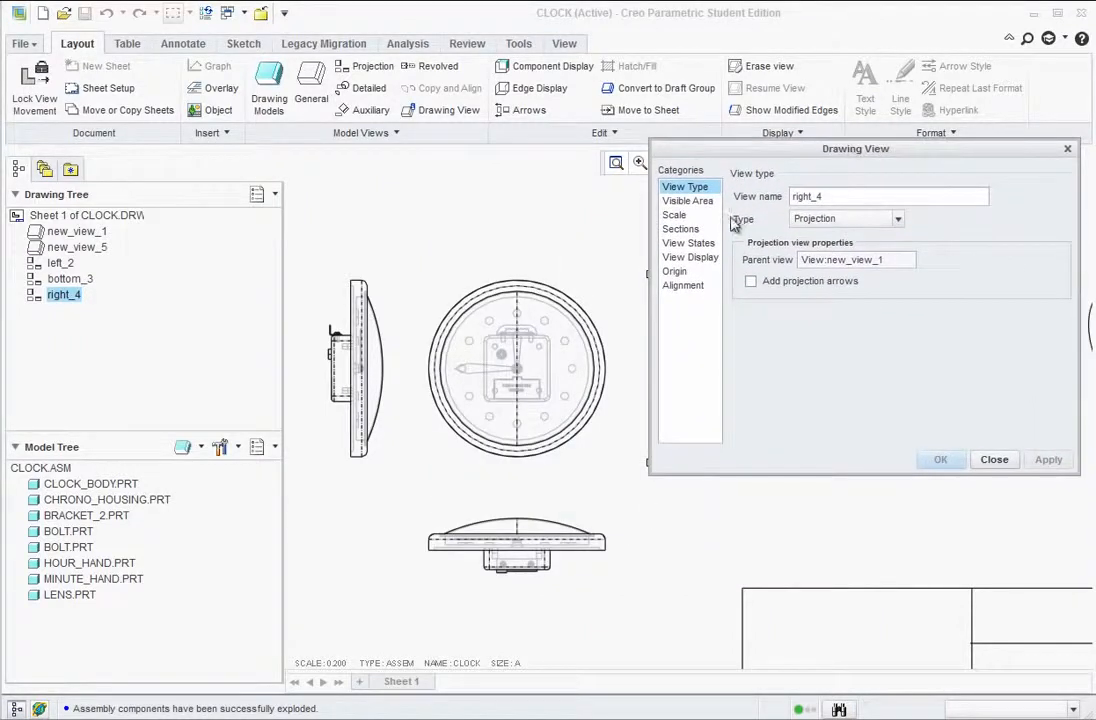
click(680, 229)
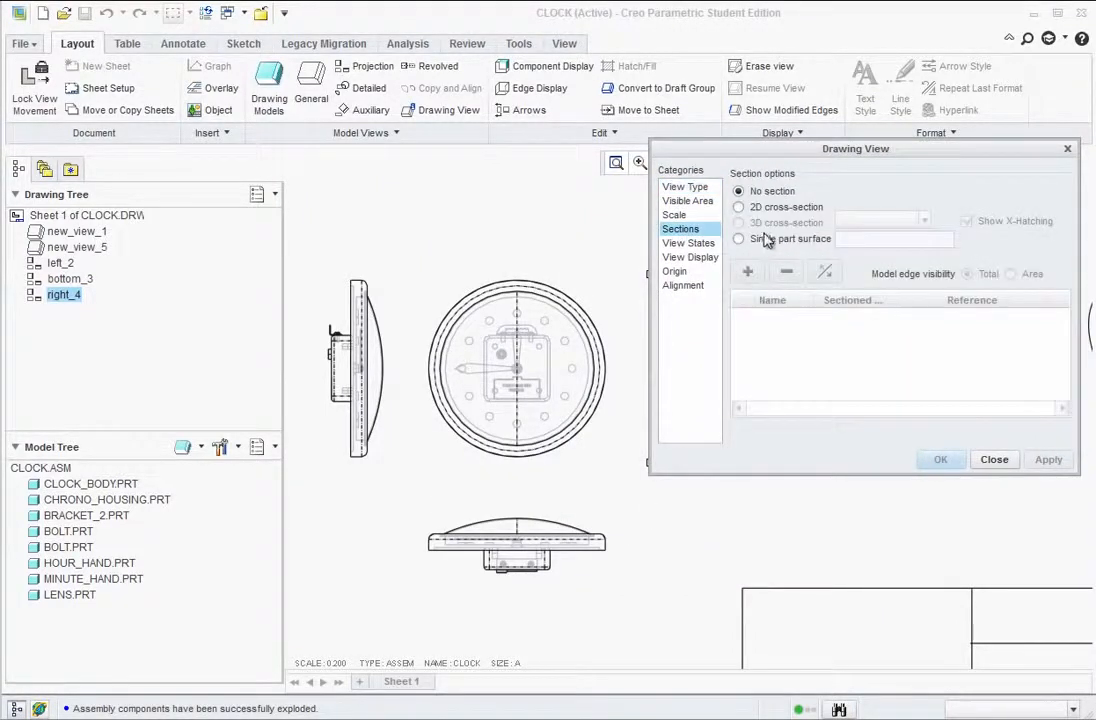
click(739, 207)
click(748, 273)
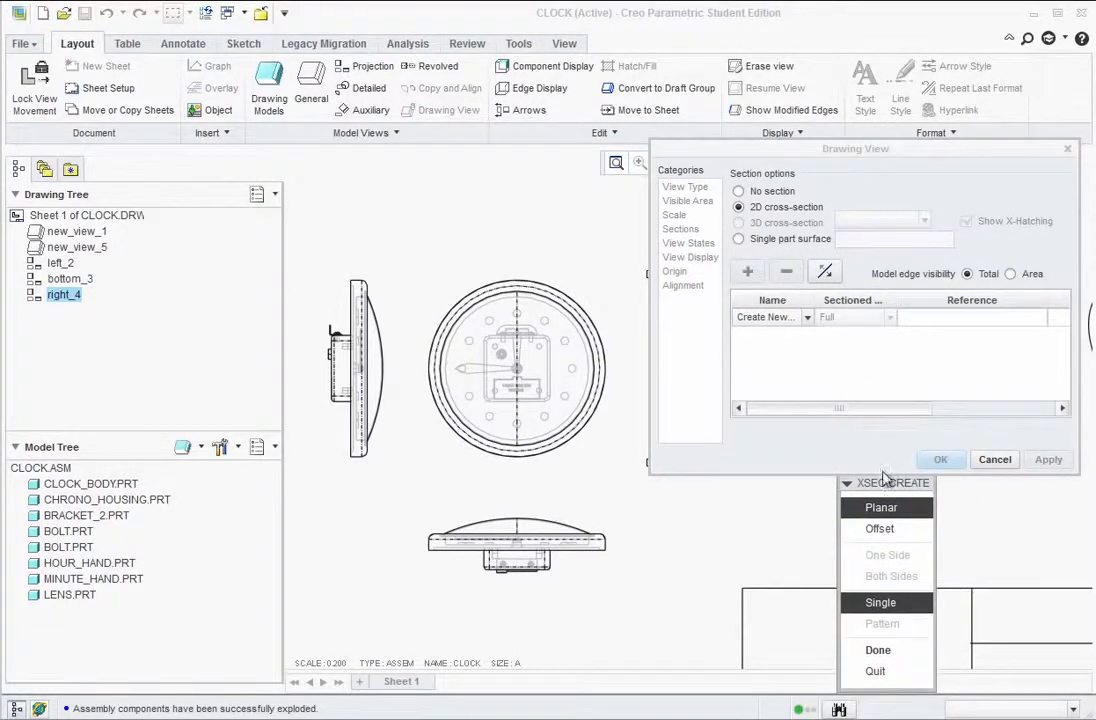
click(878, 650)
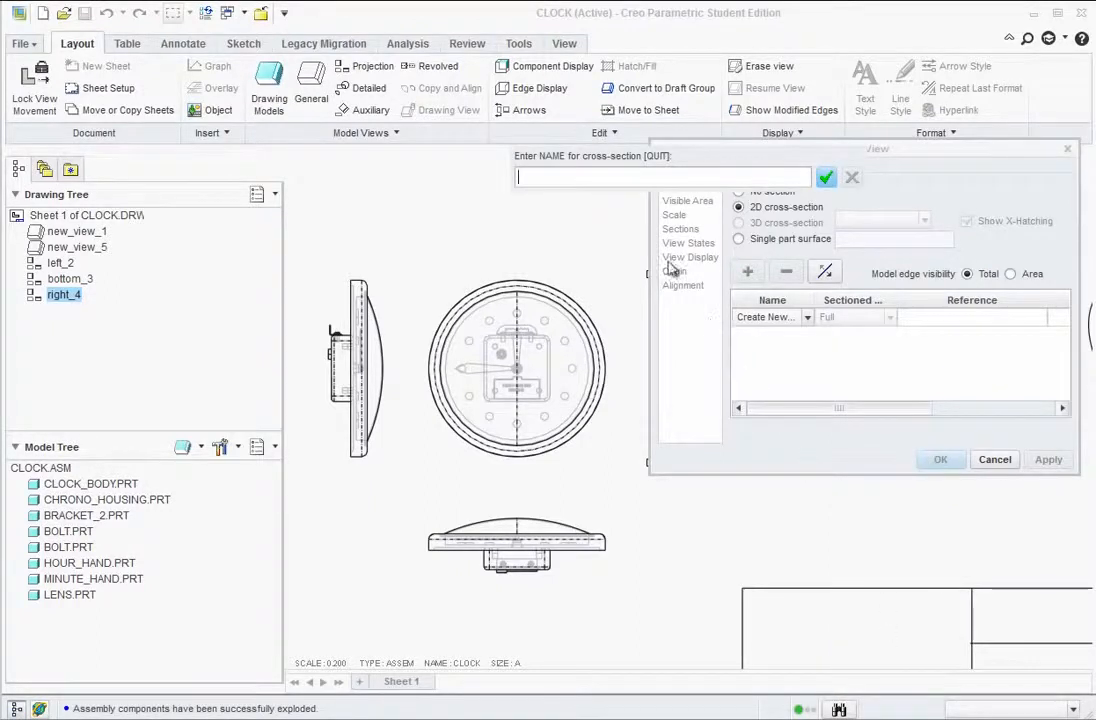
text(A)
click(826, 179)
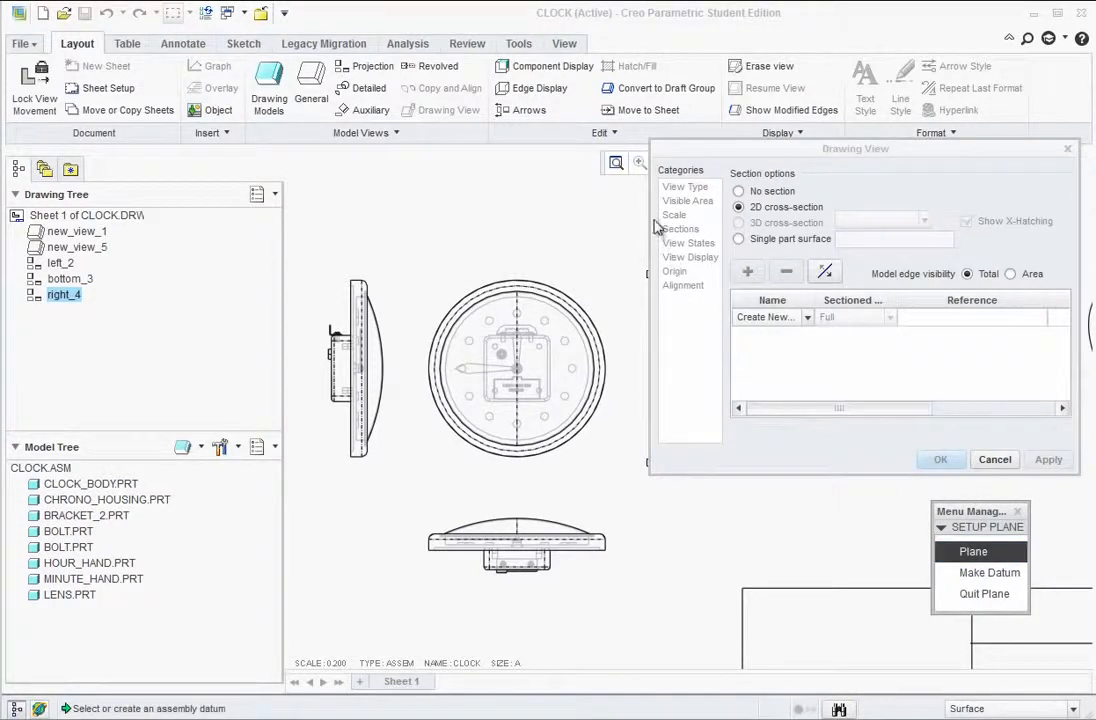
Show the datum planes, pick ASM_RIGHT in the front view as section A's cutting plane, and apply the full section
drag(717, 153, 708, 201)
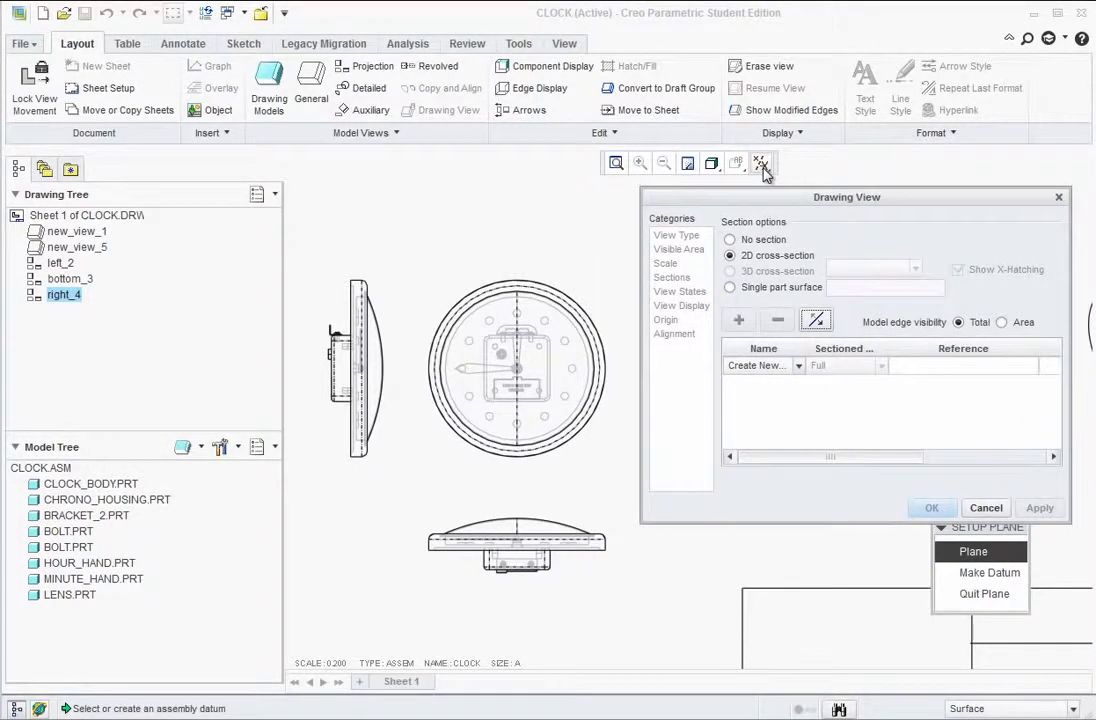
click(761, 164)
click(762, 286)
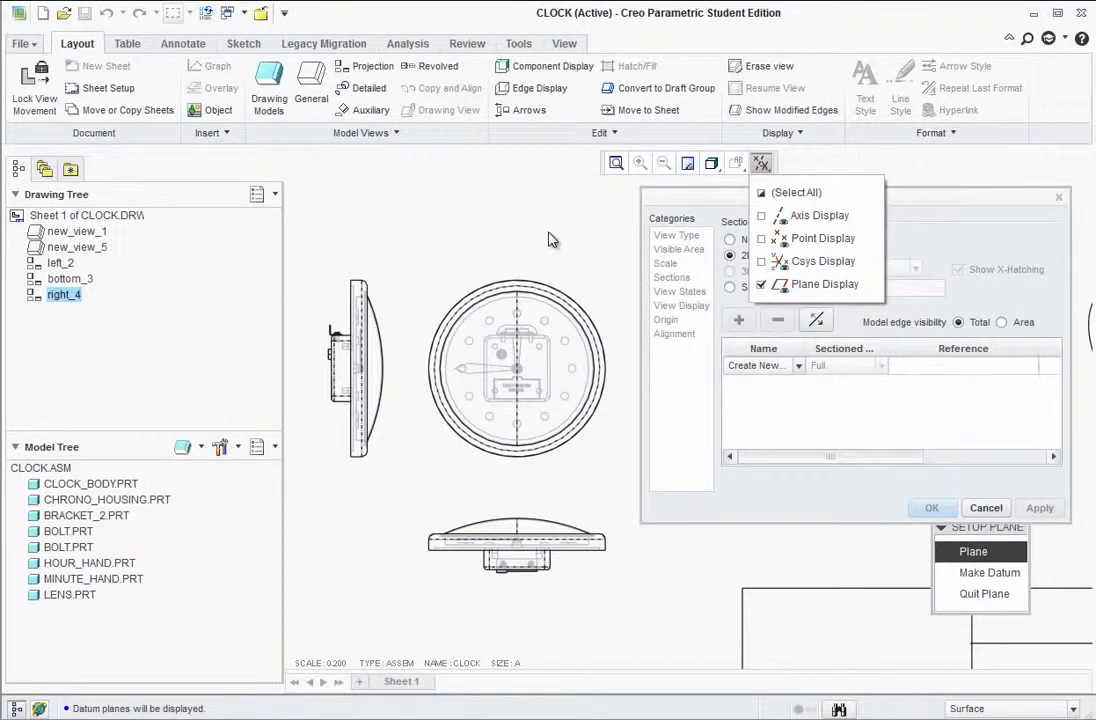
click(687, 163)
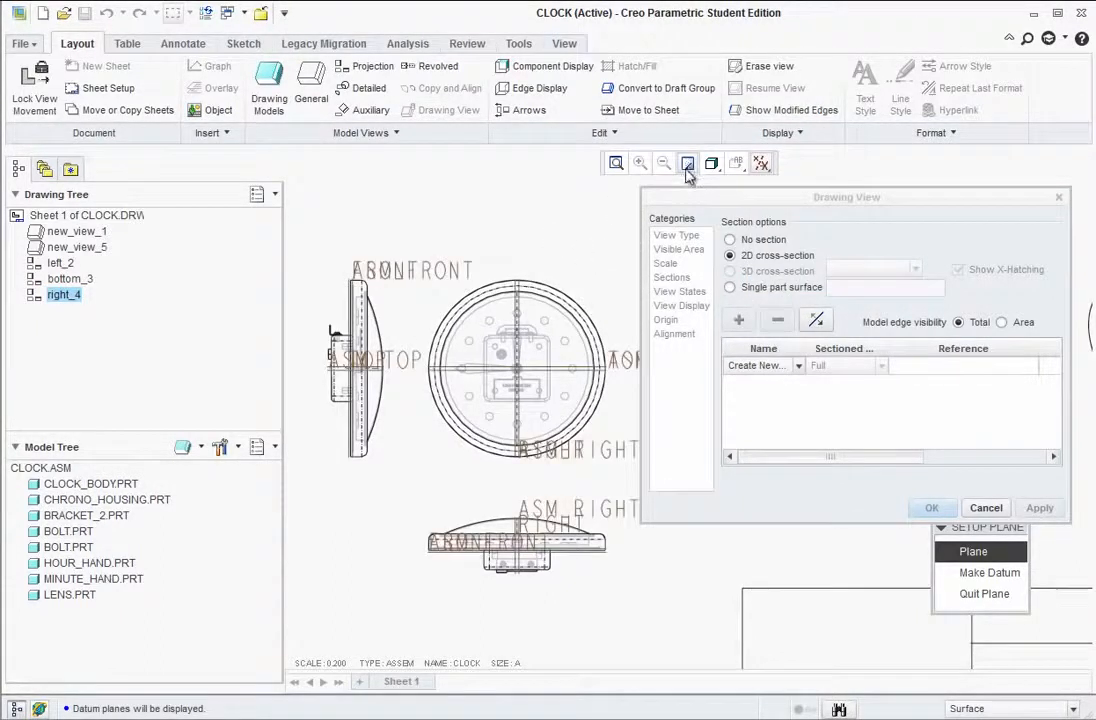
click(527, 463)
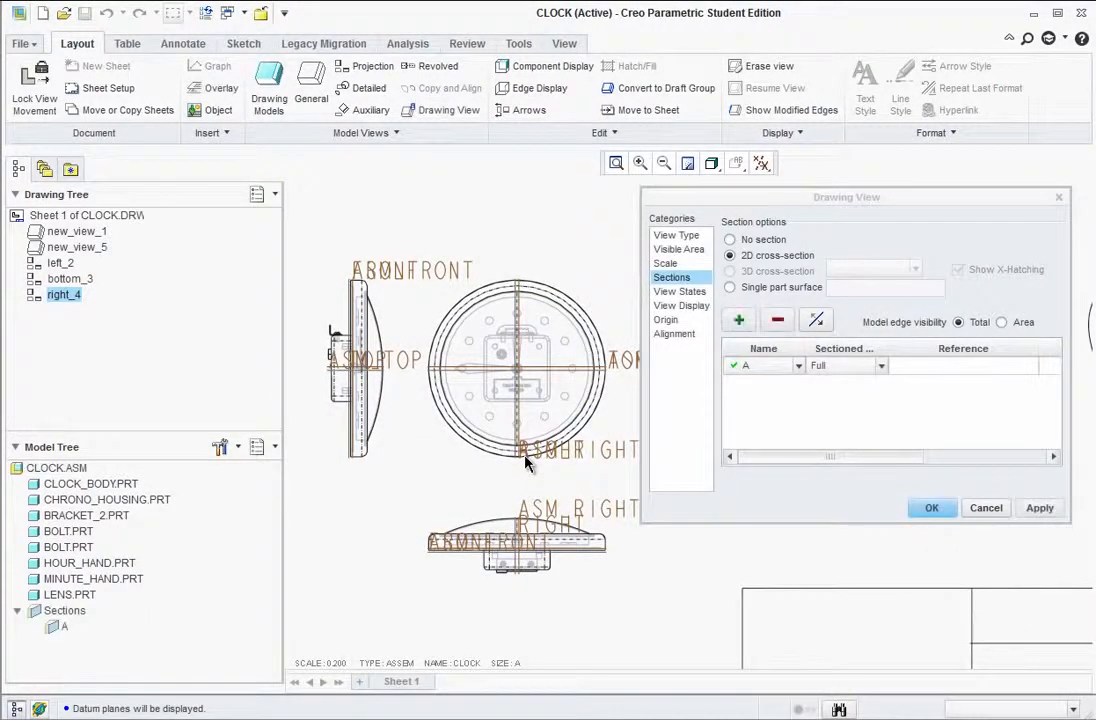
click(1040, 509)
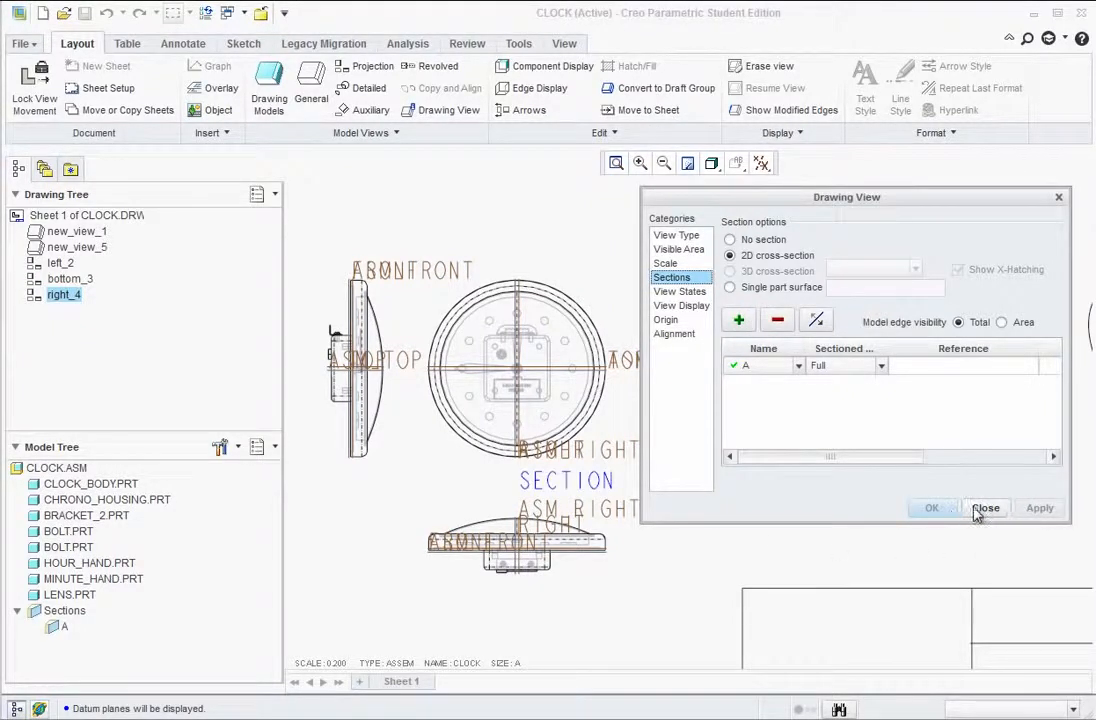
click(983, 508)
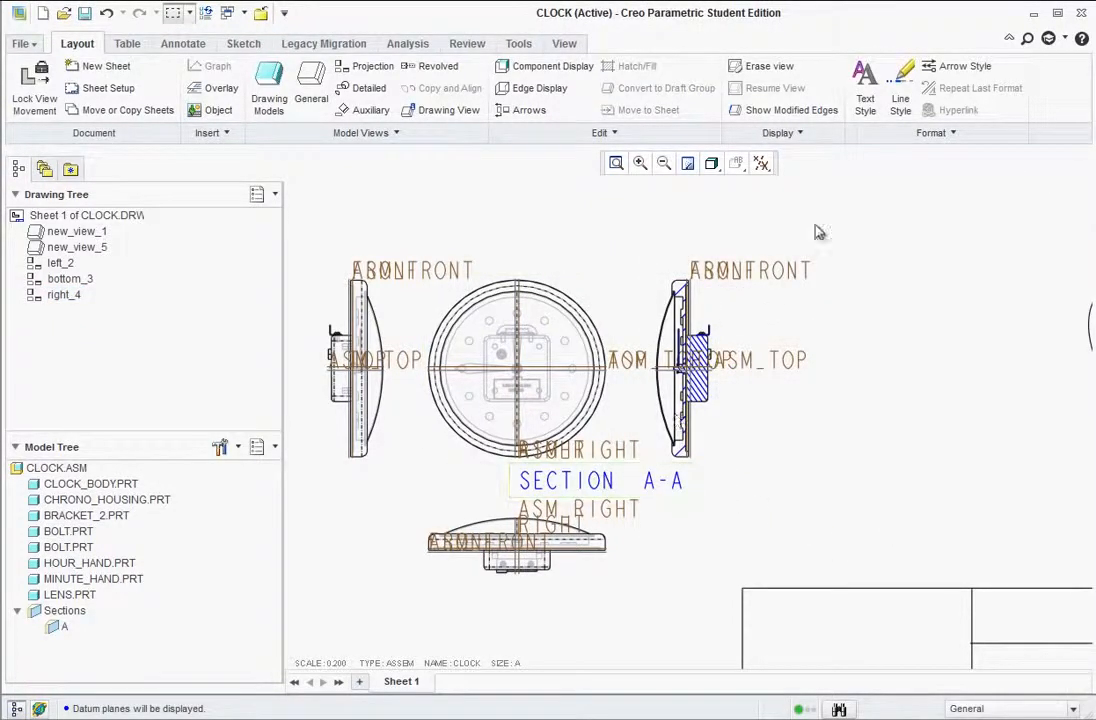
Hide the datum planes and move the SECTION A-A label beneath the right sectioned view
click(760, 165)
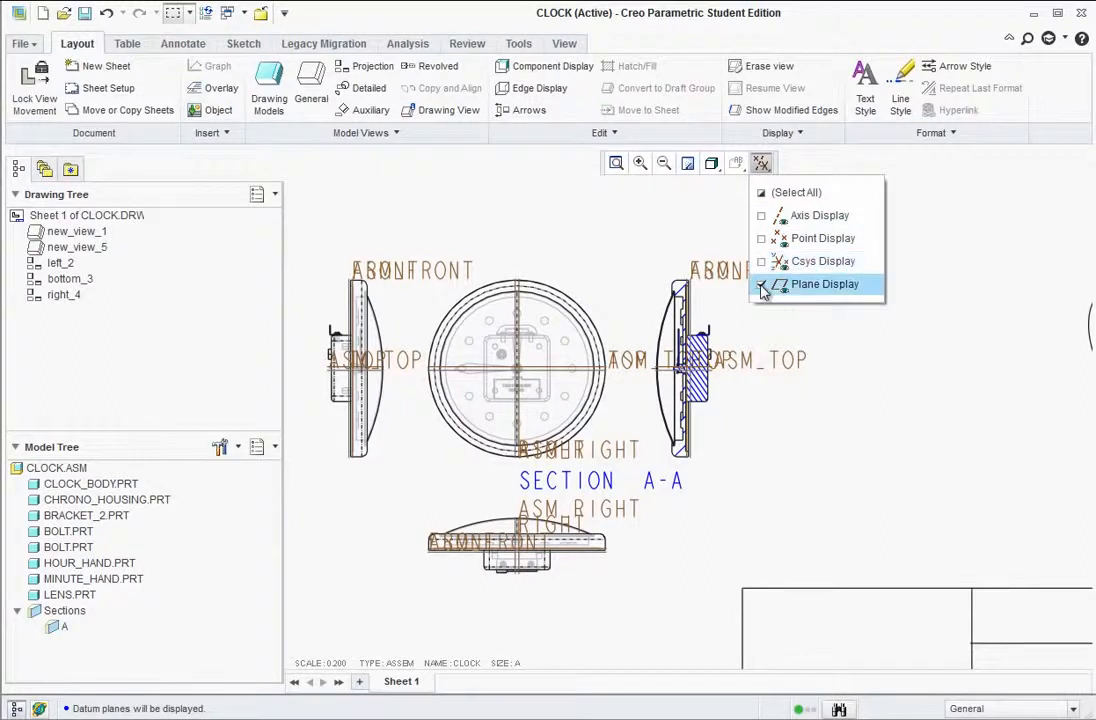
click(762, 284)
click(628, 485)
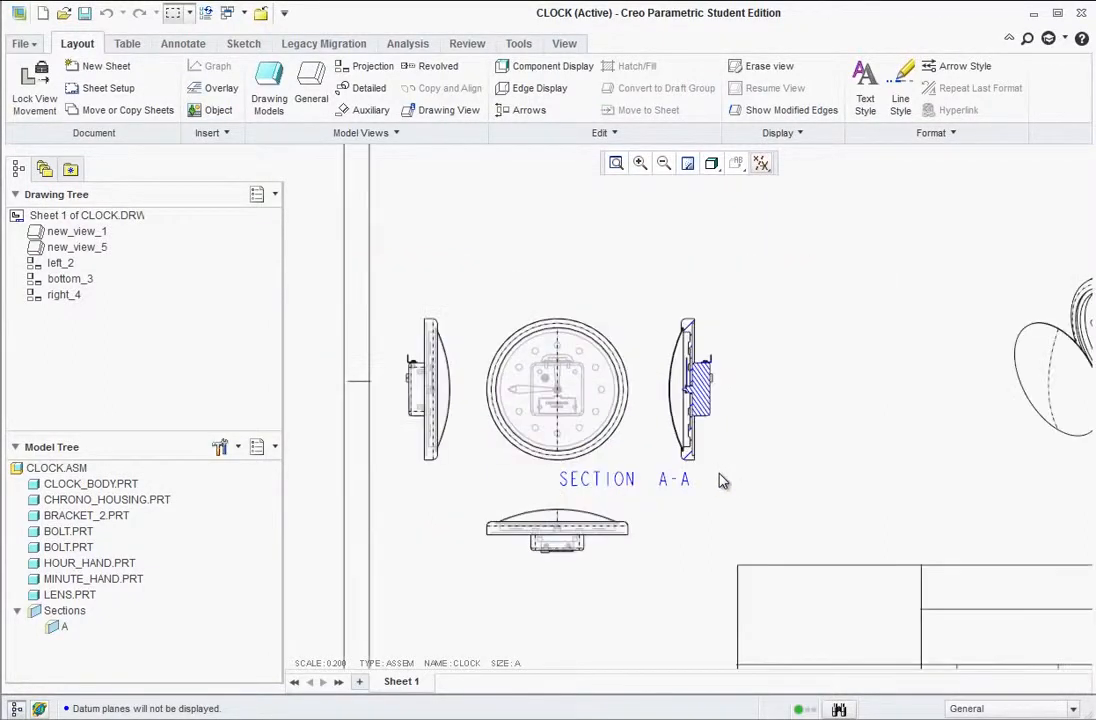
click(575, 482)
drag(575, 482, 678, 482)
click(686, 522)
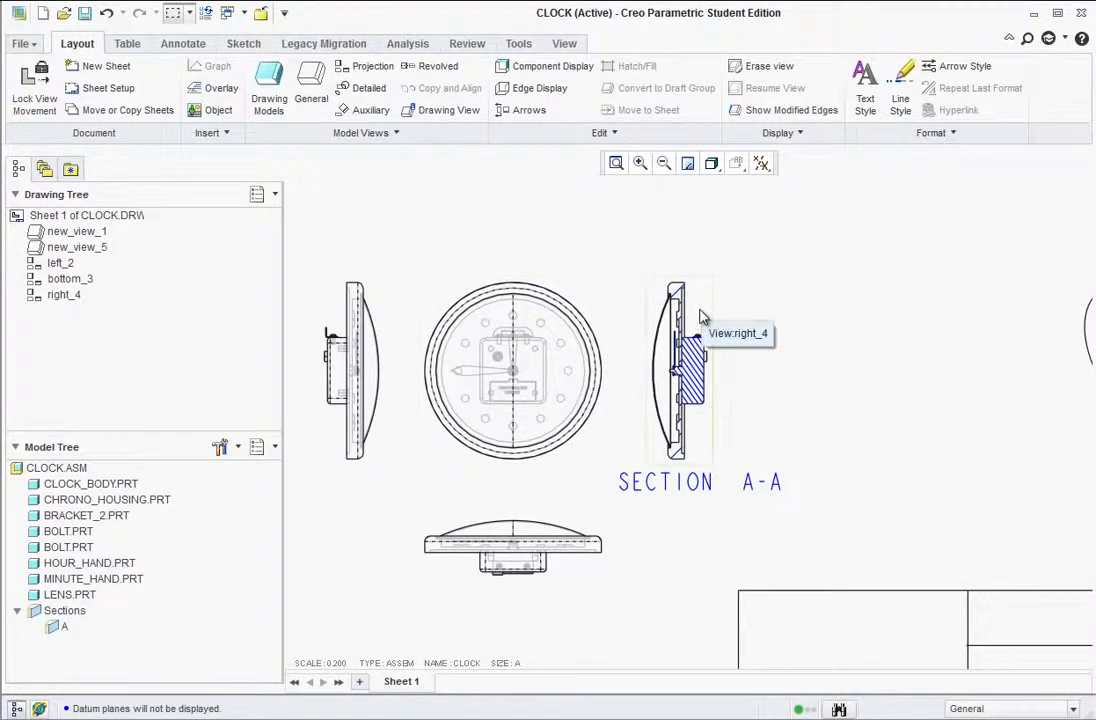
Add section A's arrows to the front view and pull both arrows in close to the clock's outline
click(700, 312)
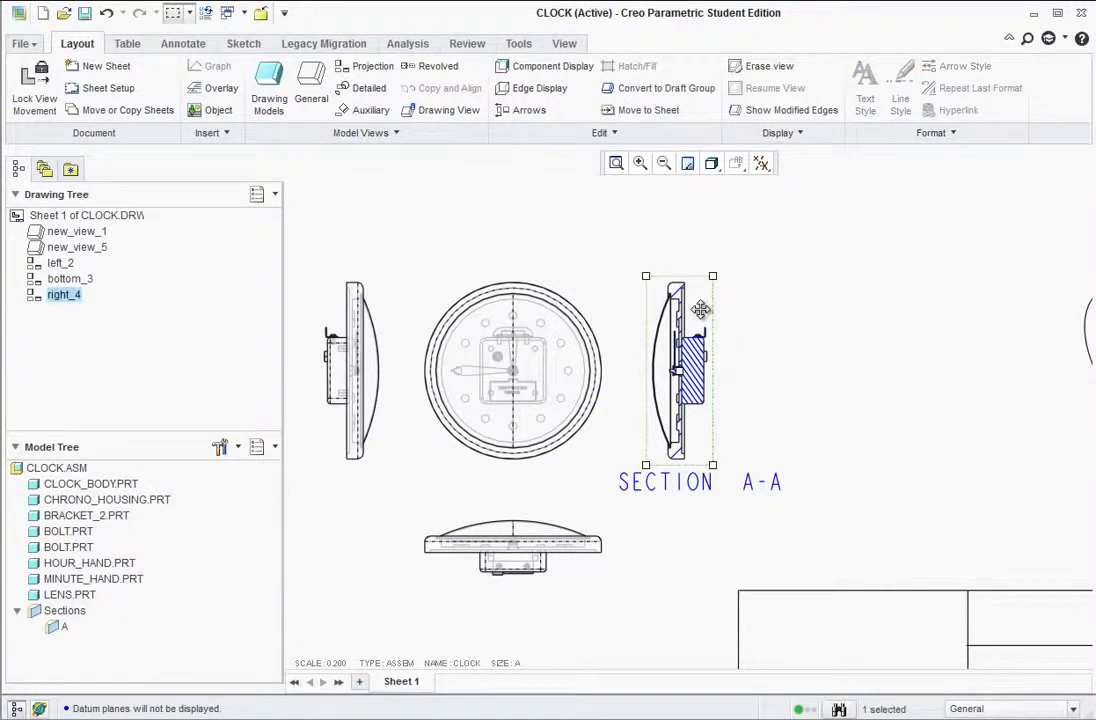
right_click(700, 310)
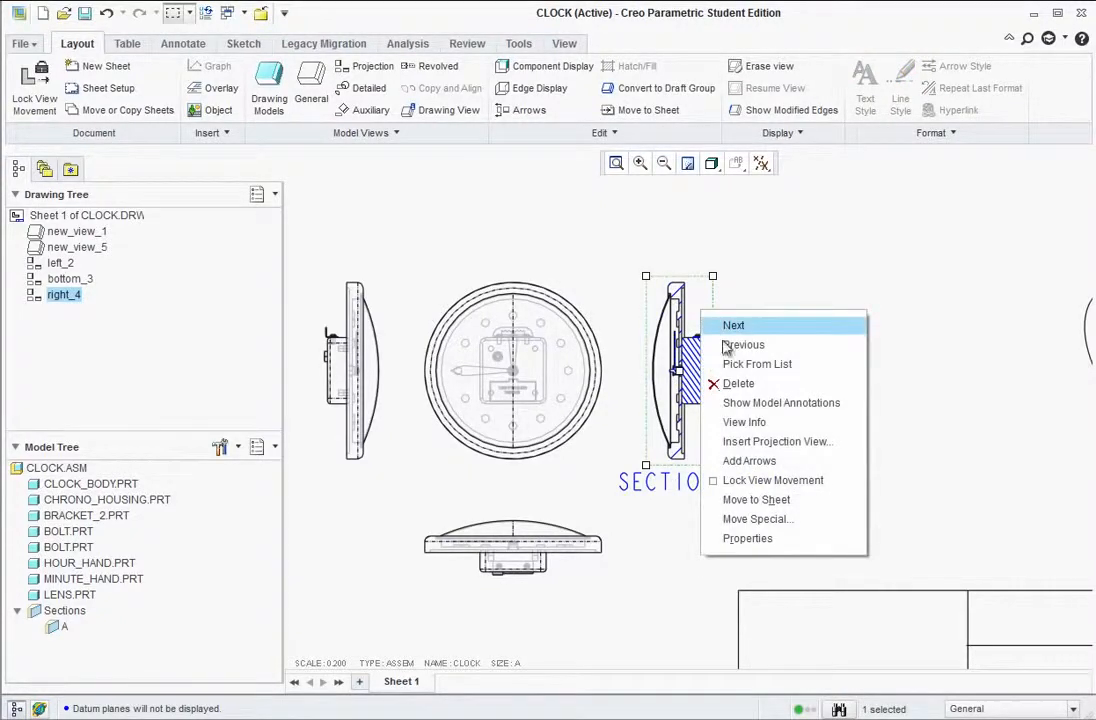
click(749, 461)
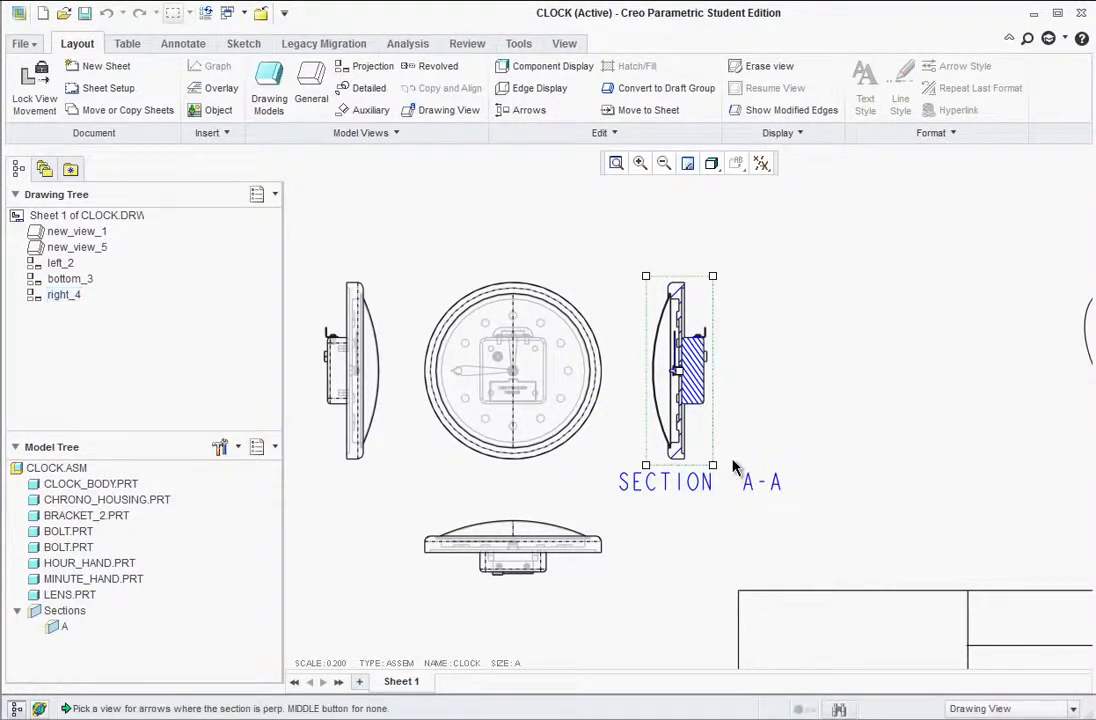
click(566, 380)
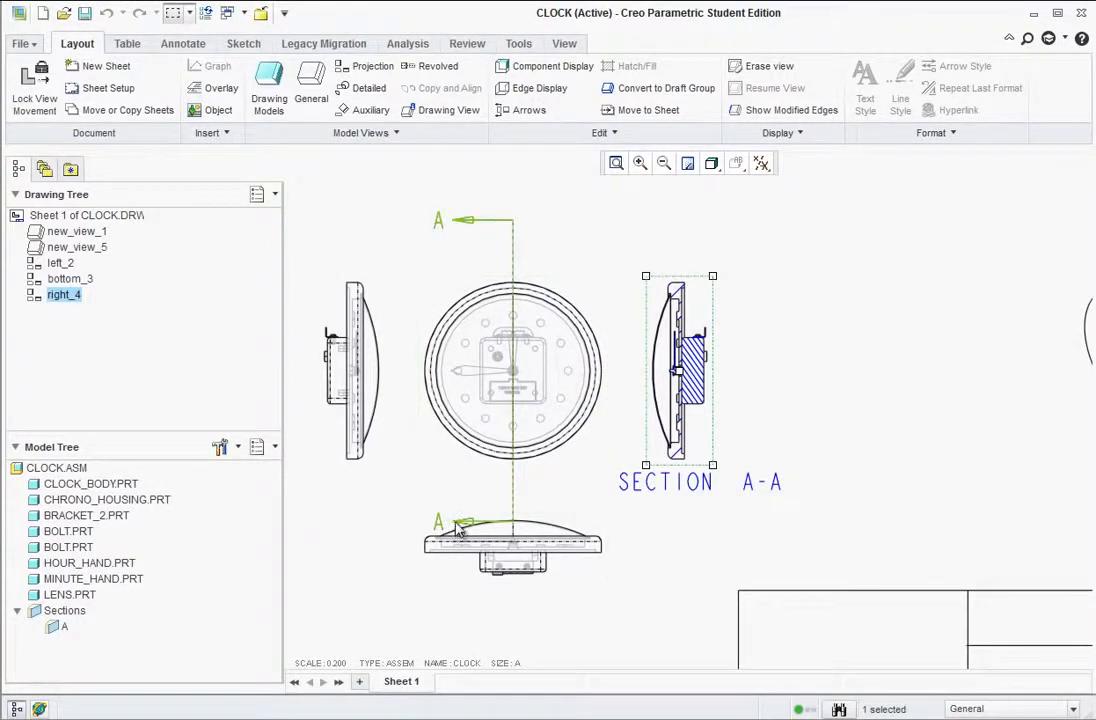
drag(458, 531, 453, 481)
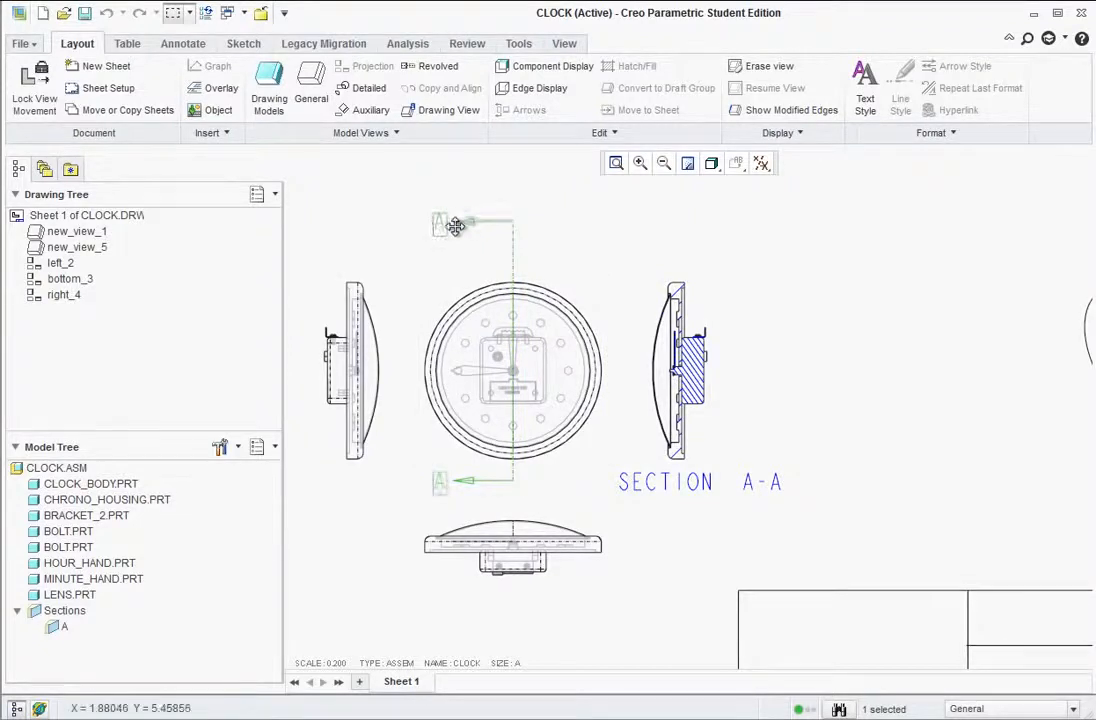
drag(455, 226, 453, 263)
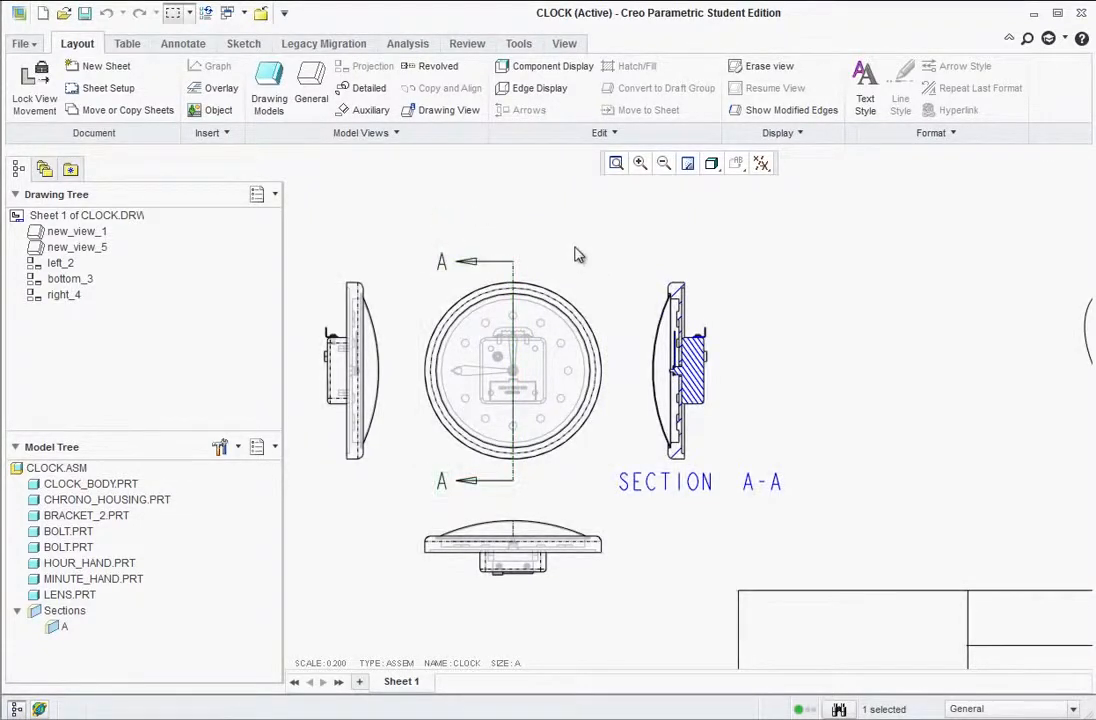
Shift the SECTION A-A label slightly left to centre it under the sectioned view
click(700, 482)
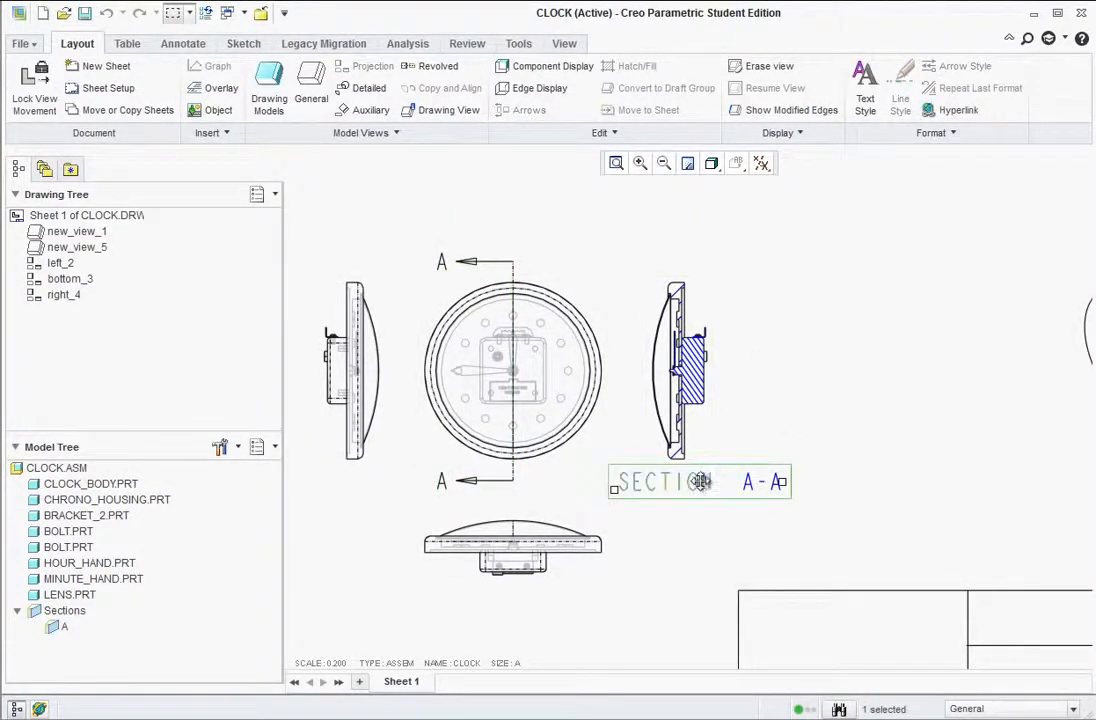
drag(700, 482, 670, 484)
click(810, 415)
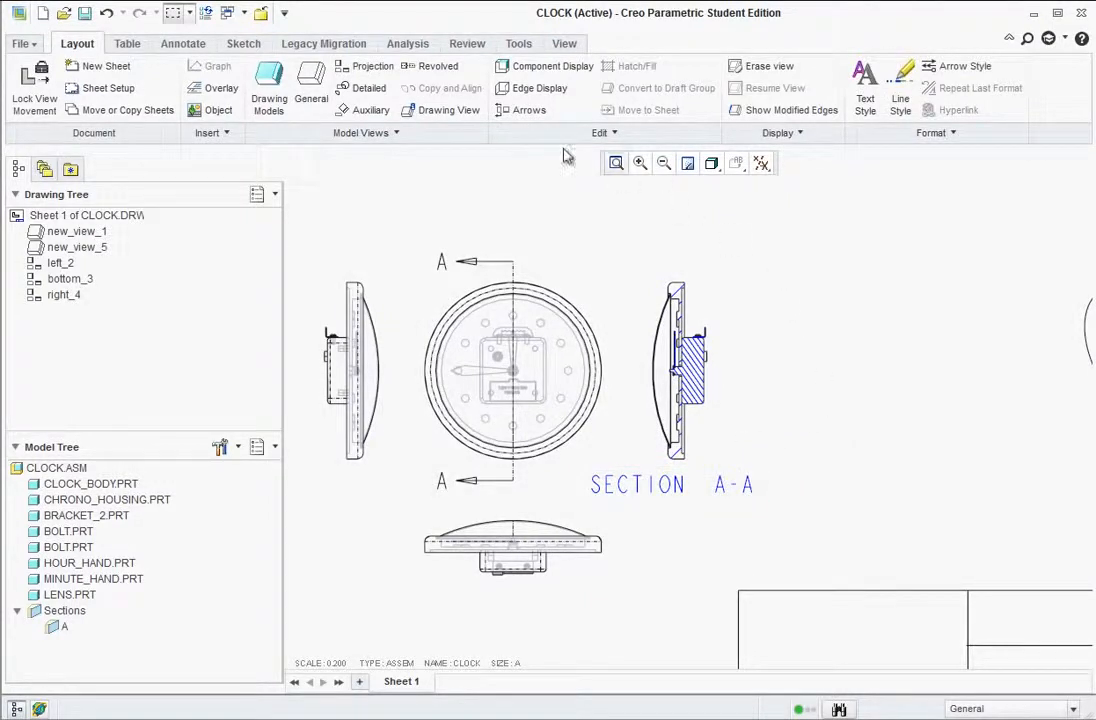
Start a detailed view centred on the sectioned view's upper rim and sketch a closed spline boundary around that end
click(363, 88)
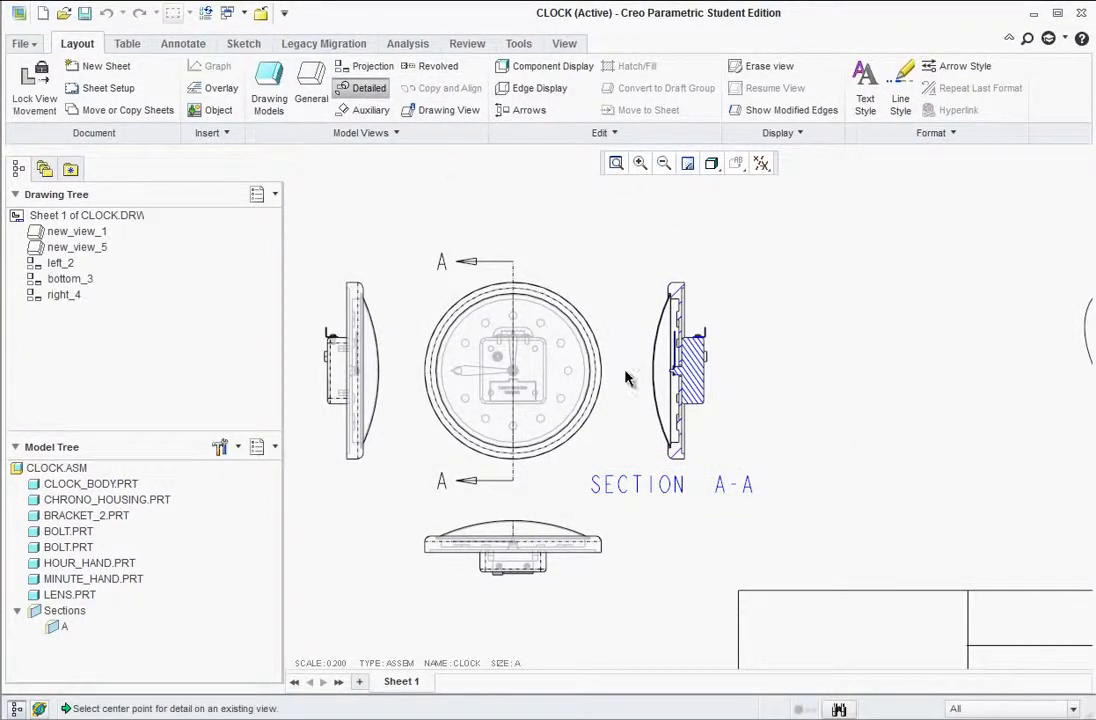
click(671, 287)
scroll(677, 316, up, 4)
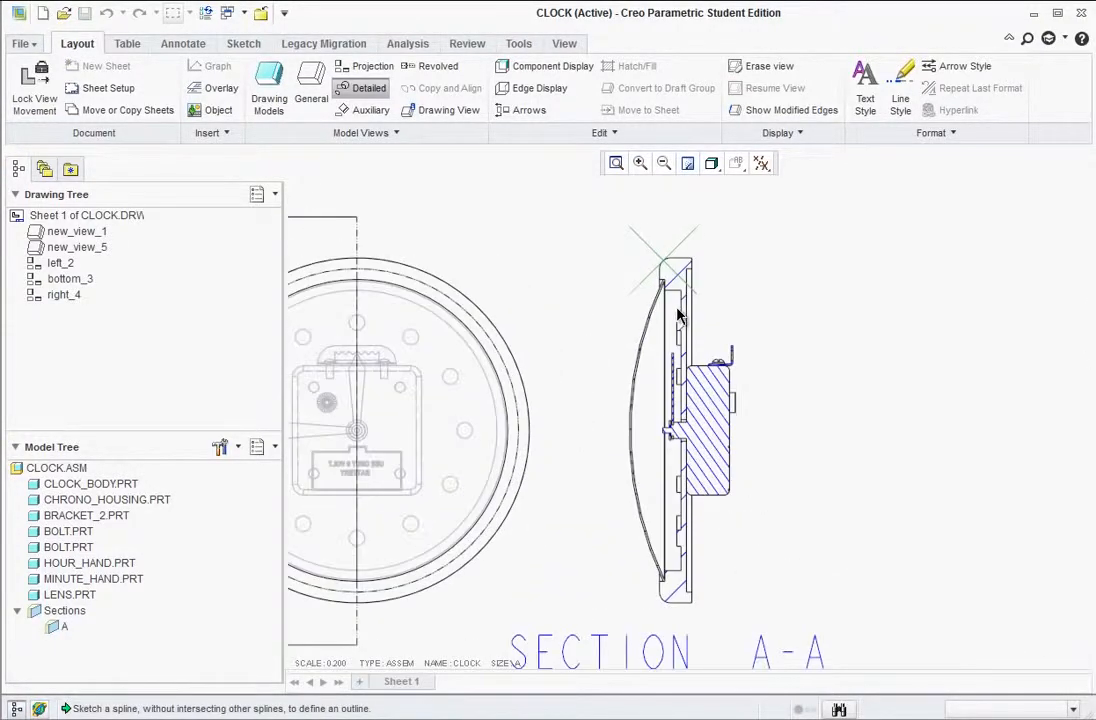
click(619, 226)
click(599, 297)
click(679, 344)
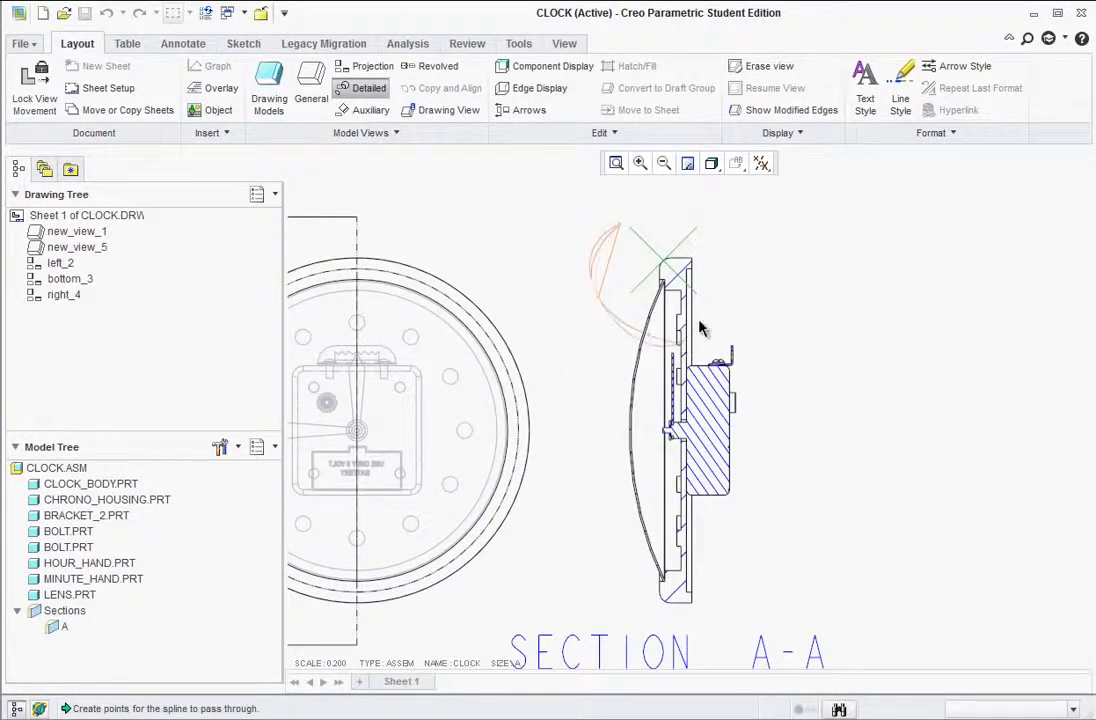
click(729, 291)
click(719, 218)
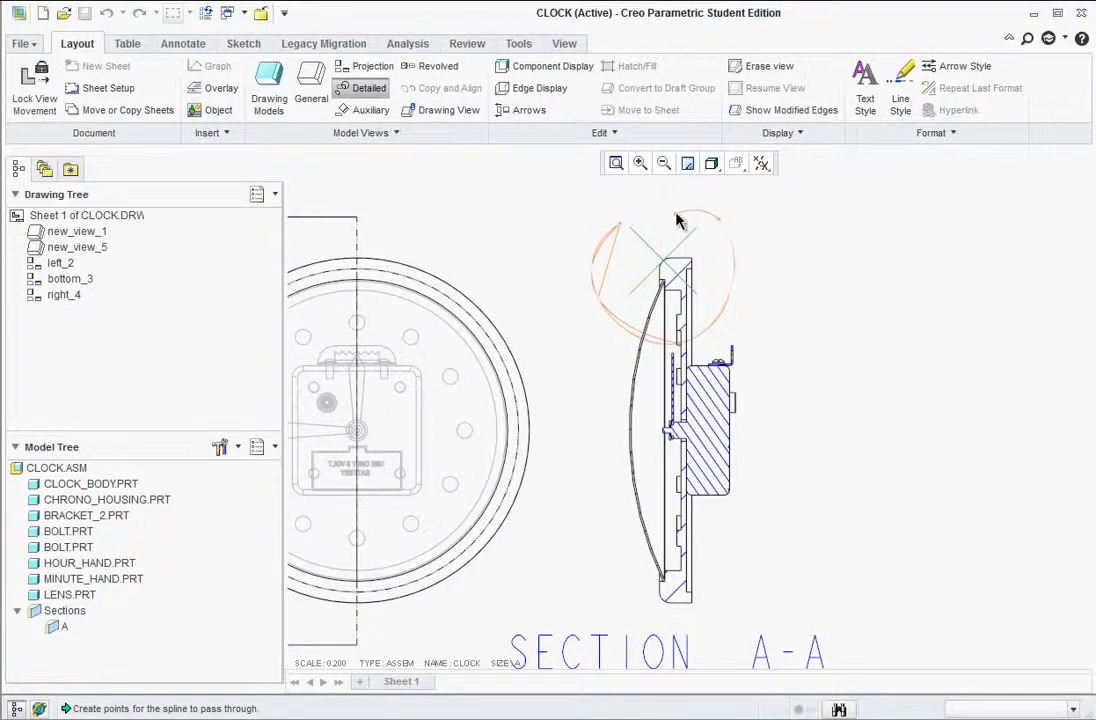
middle_click(679, 222)
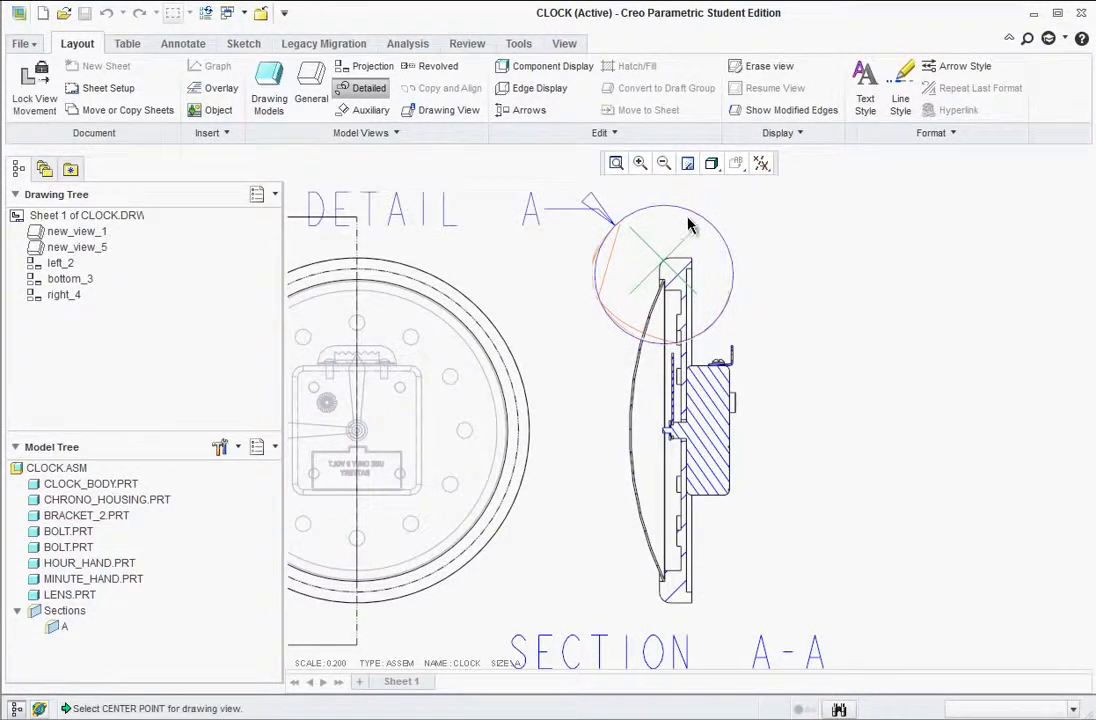
Place the detail view to the right of the sectioned view and shift it up and slightly right
click(946, 297)
scroll(900, 515, down, 3)
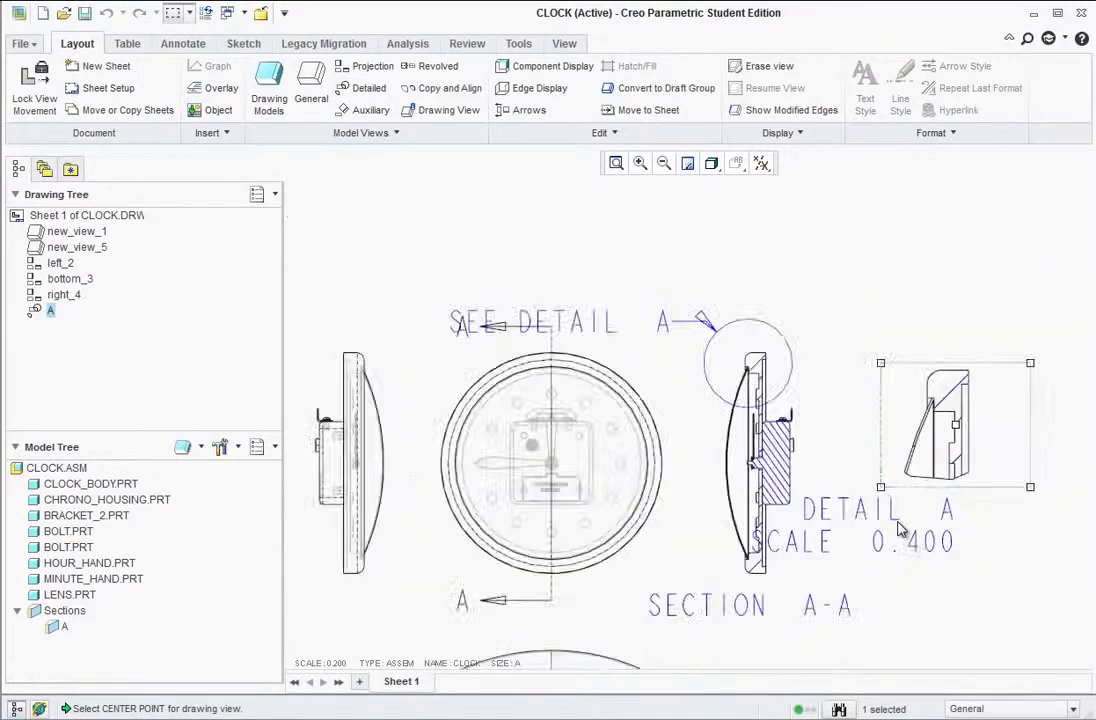
drag(976, 395, 1010, 326)
click(912, 452)
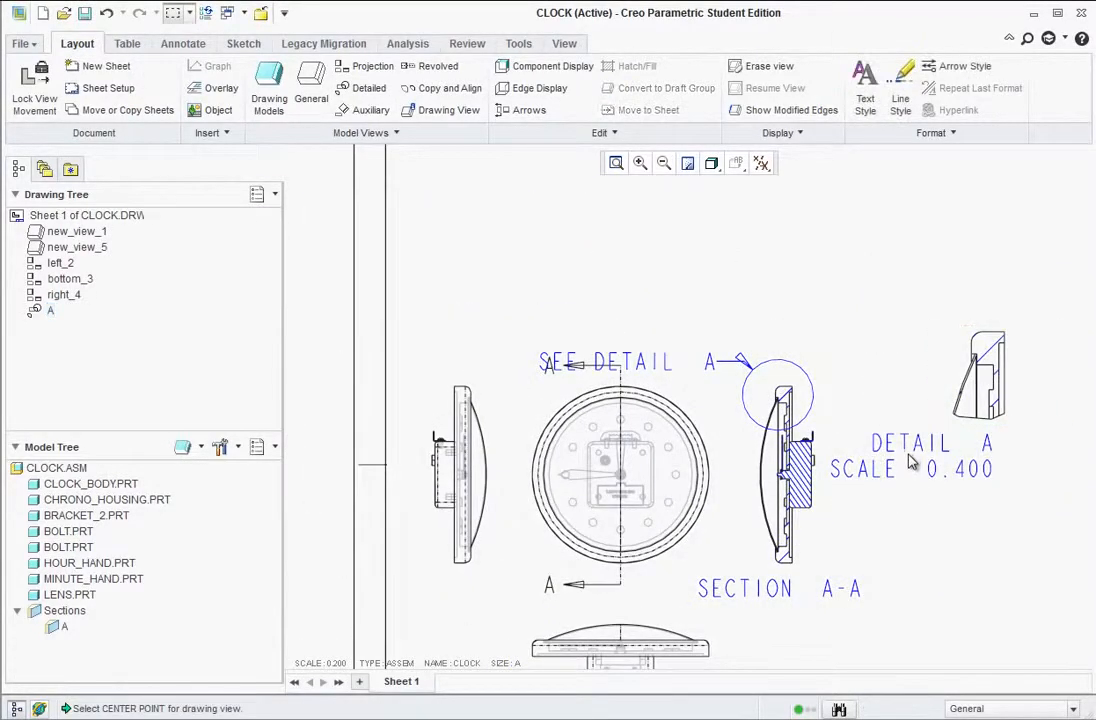
Move the DETAIL A scale label beneath the detail view and the SEE DETAIL A note above and between the sectioned and detail views
drag(917, 441, 992, 446)
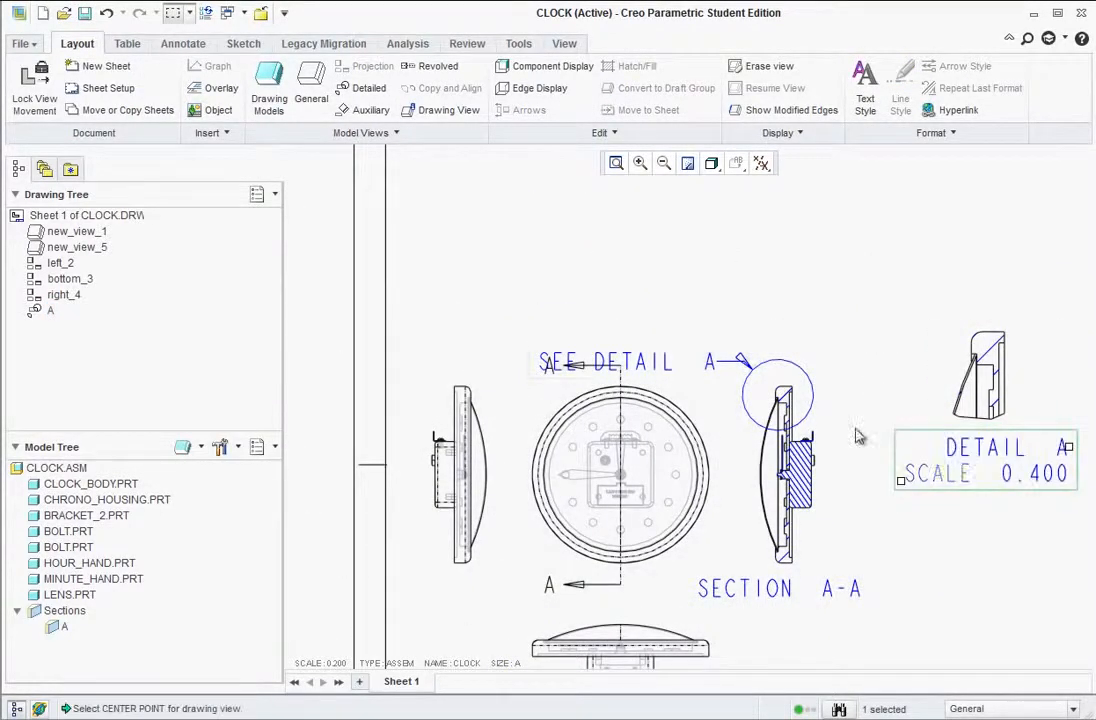
click(657, 360)
drag(657, 360, 991, 275)
scroll(745, 595, up, 3)
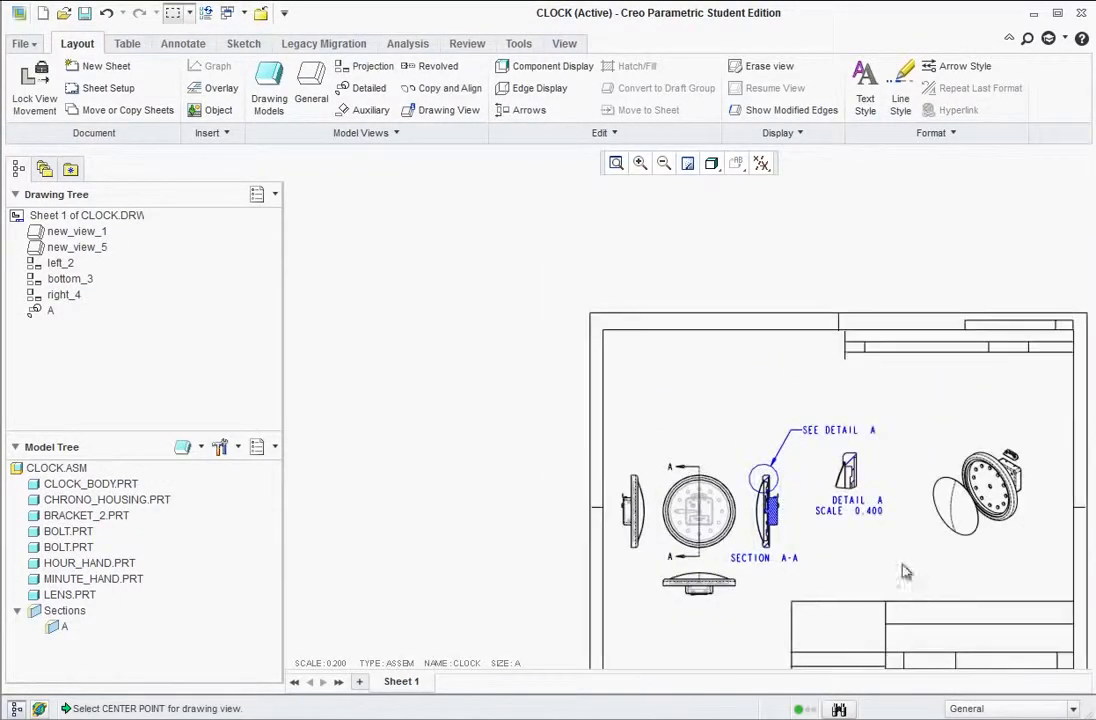
scroll(900, 572, down, 1)
scroll(836, 596, up, 2)
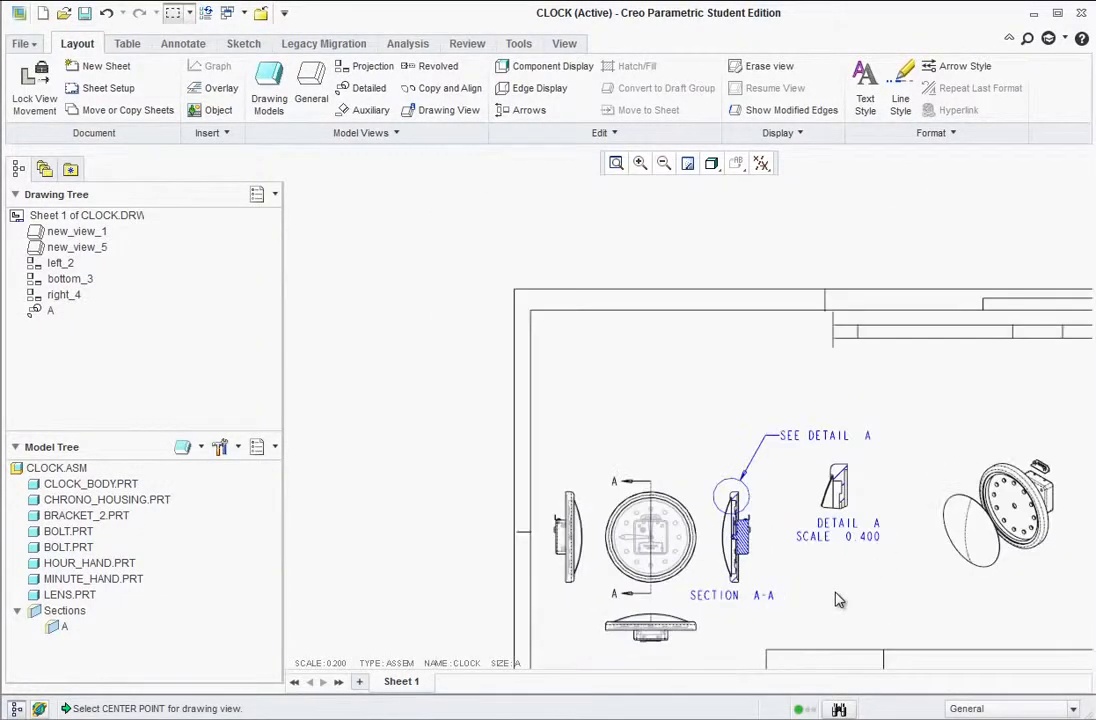
scroll(900, 540, down, 2)
scroll(903, 537, up, 2)
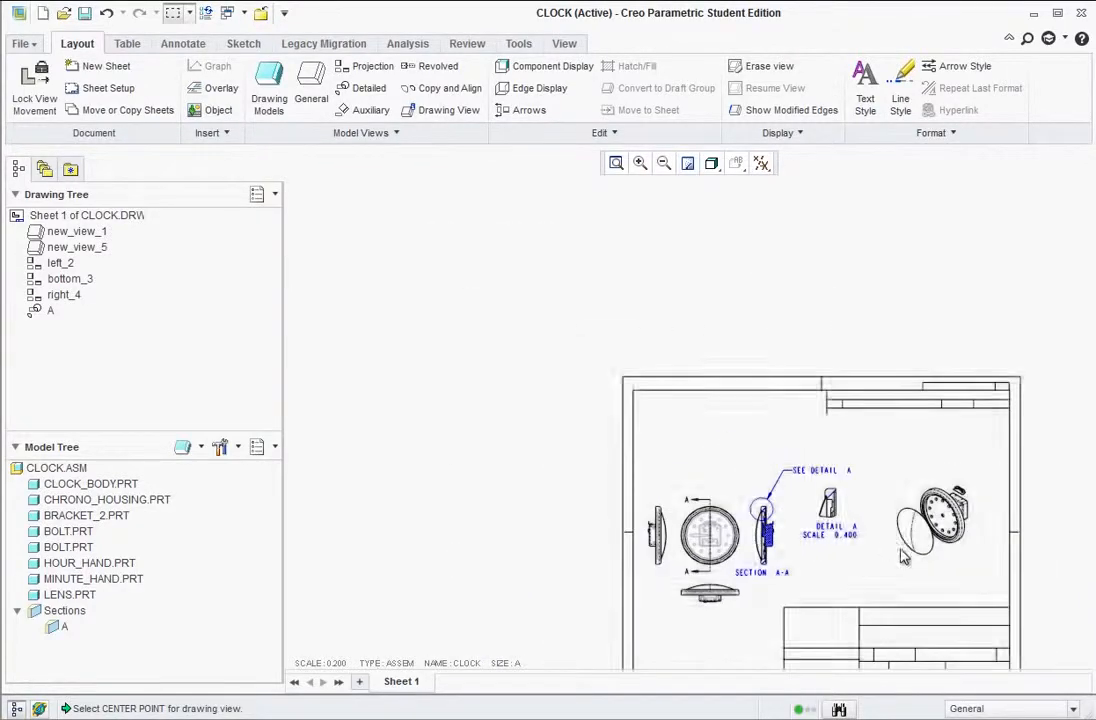
scroll(951, 599, down, 2)
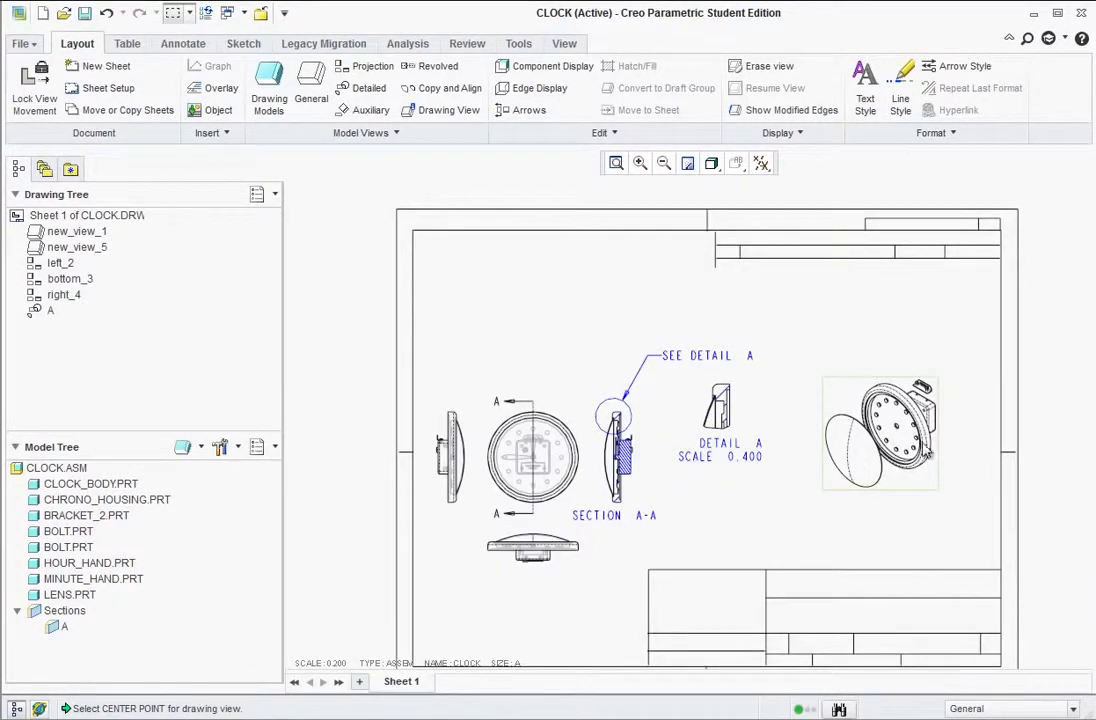
click(885, 445)
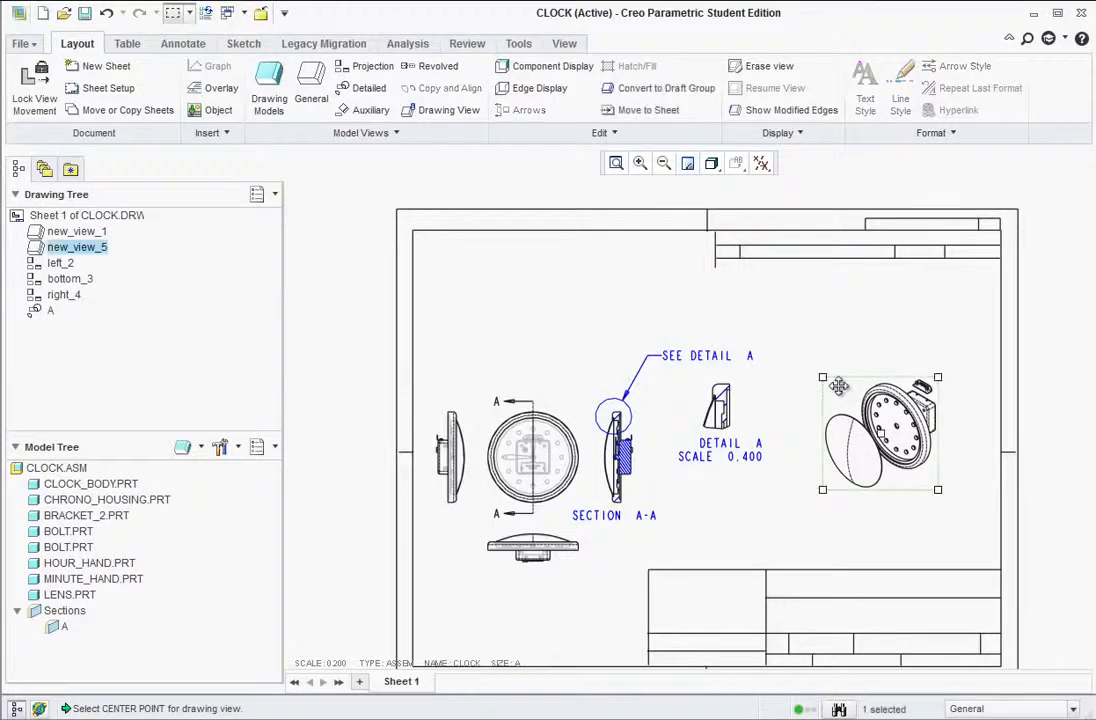
Try to insert a table from the file bom_table.tbl in the Final folder
click(128, 44)
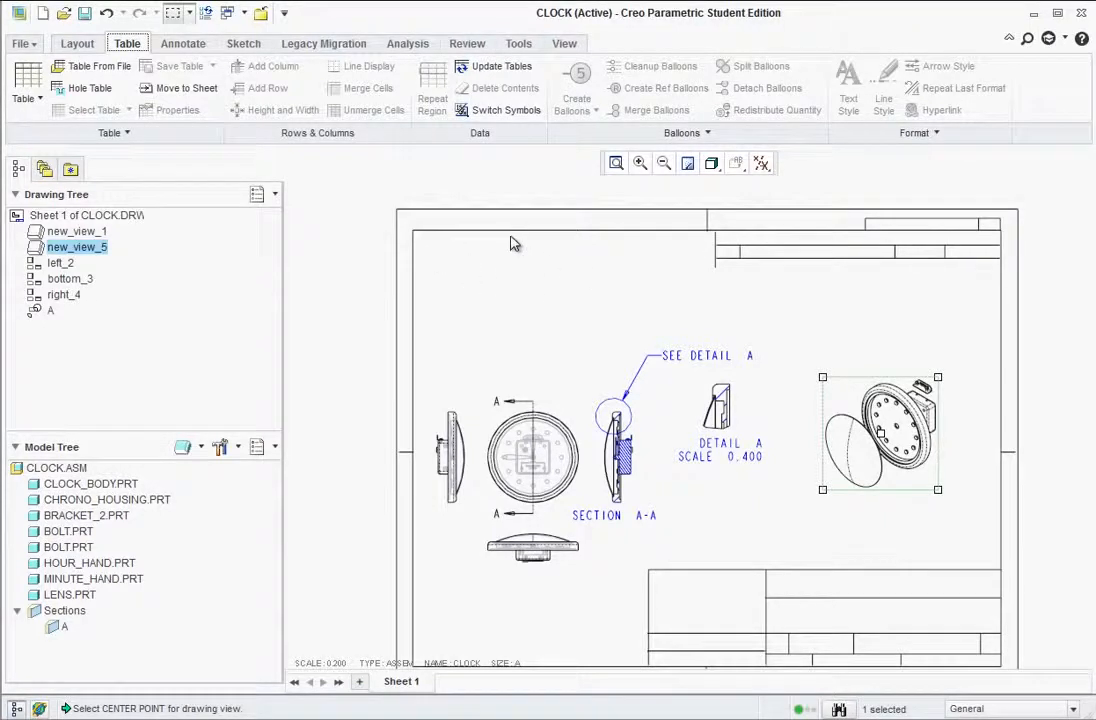
click(87, 70)
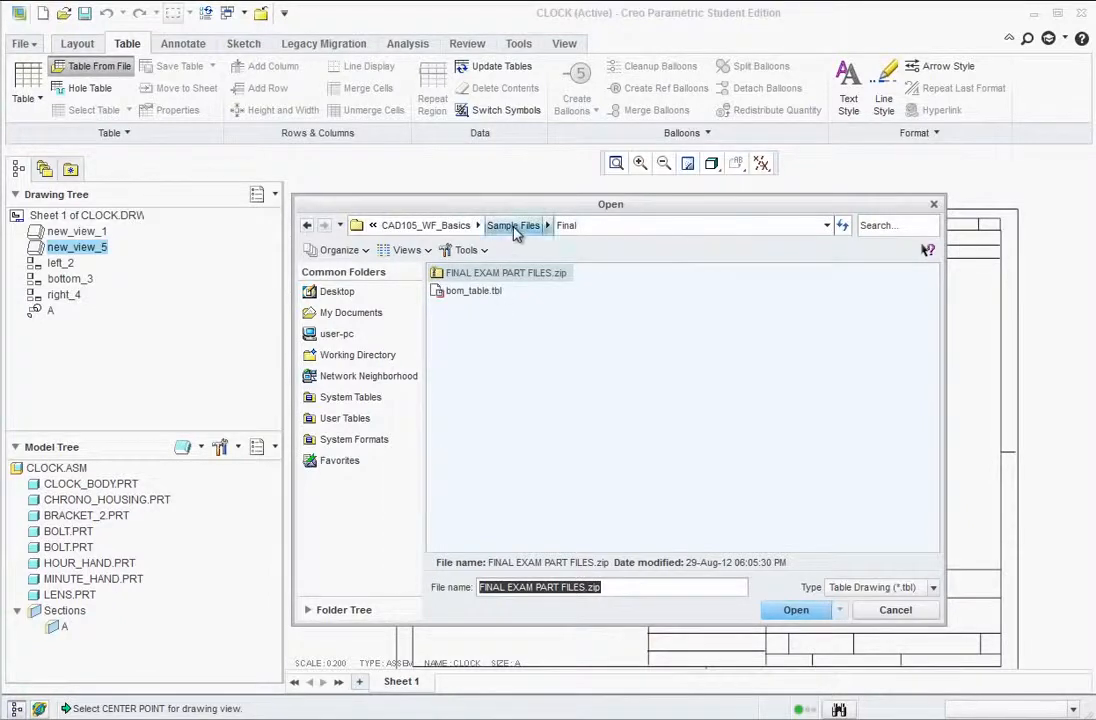
click(466, 292)
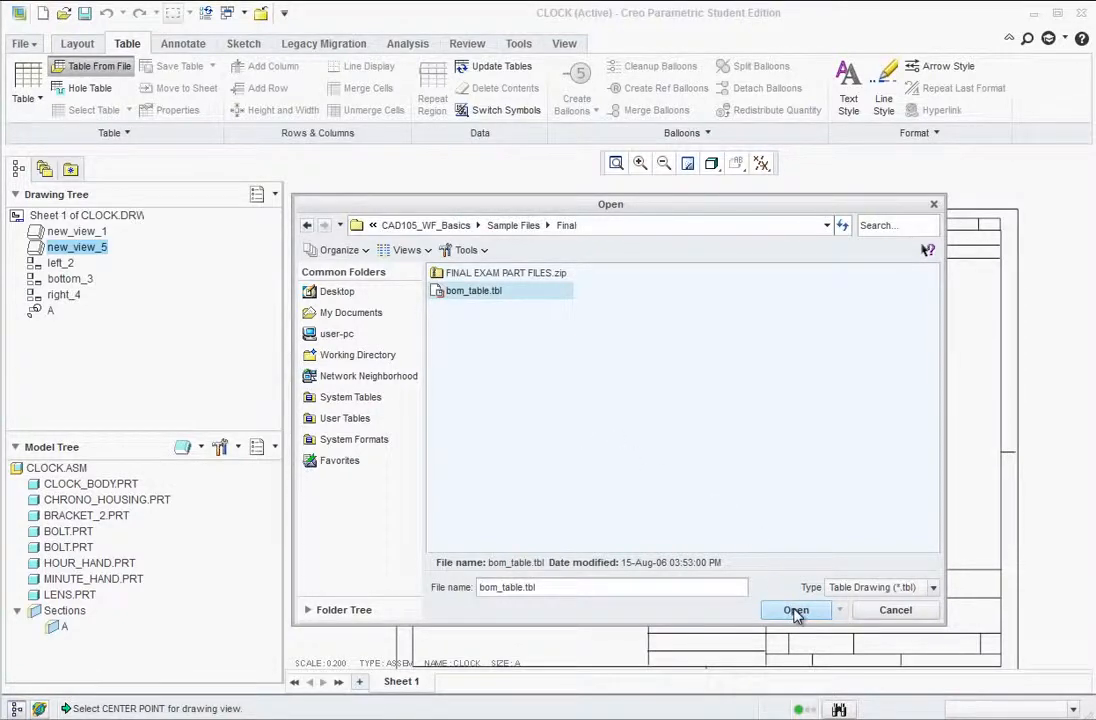
click(796, 611)
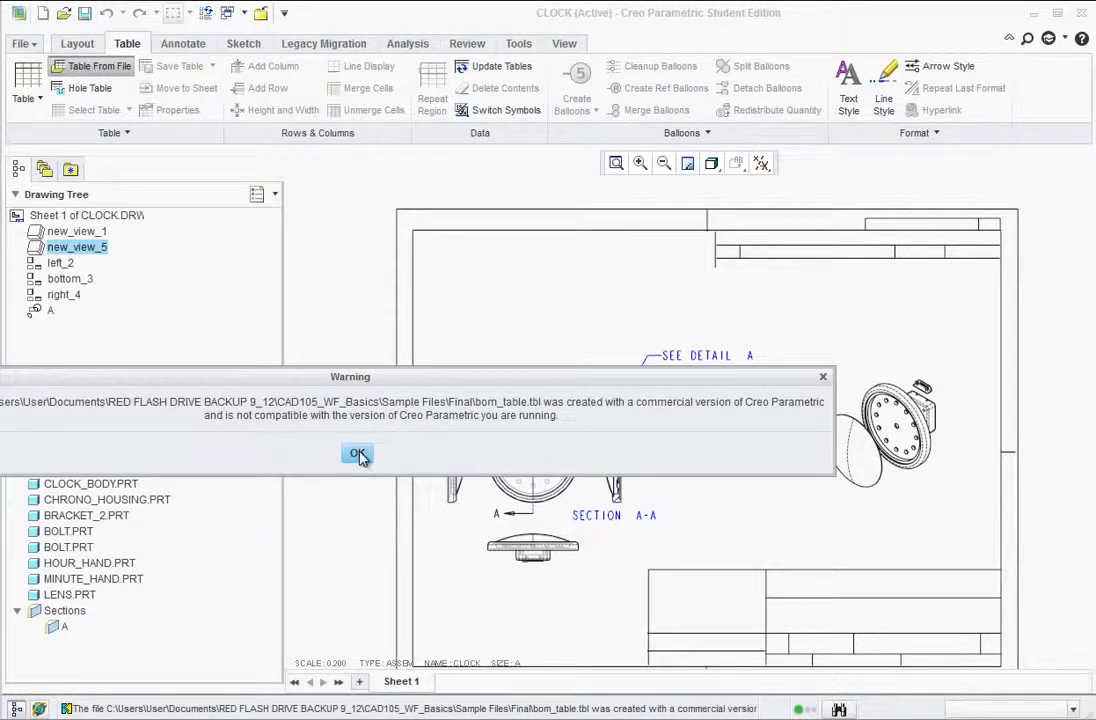
drag(340, 388, 453, 418)
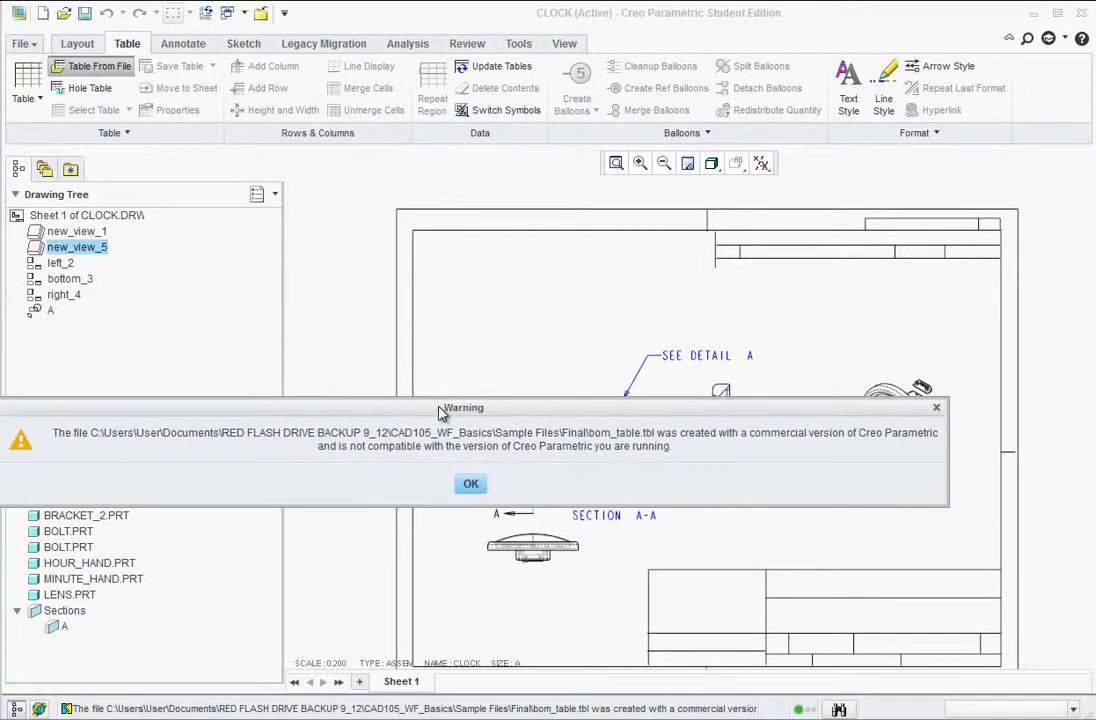
click(471, 486)
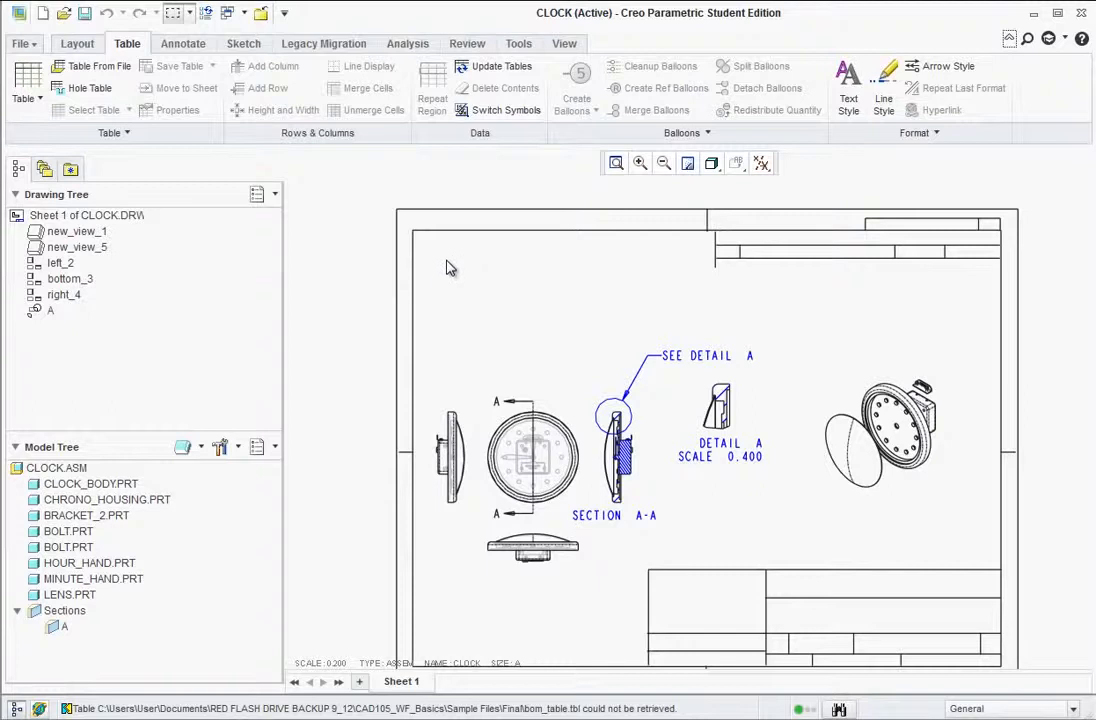
Insert a table of six columns and five rows with its origin at the upper-left inner corner of the sheet border
click(34, 86)
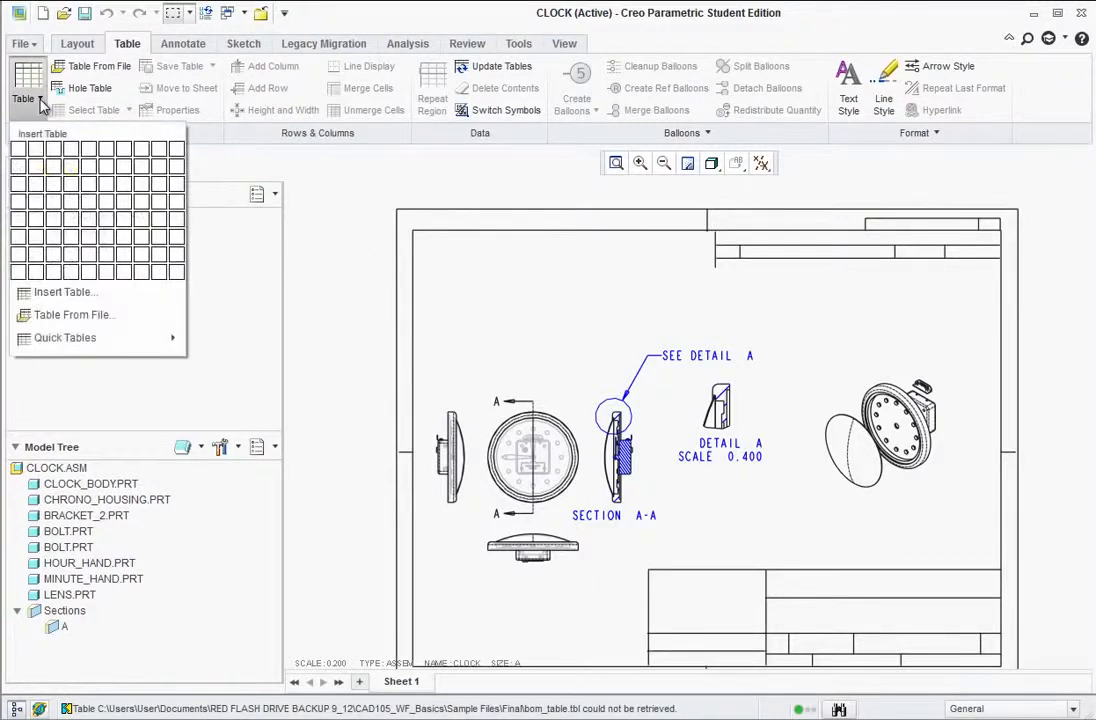
click(103, 200)
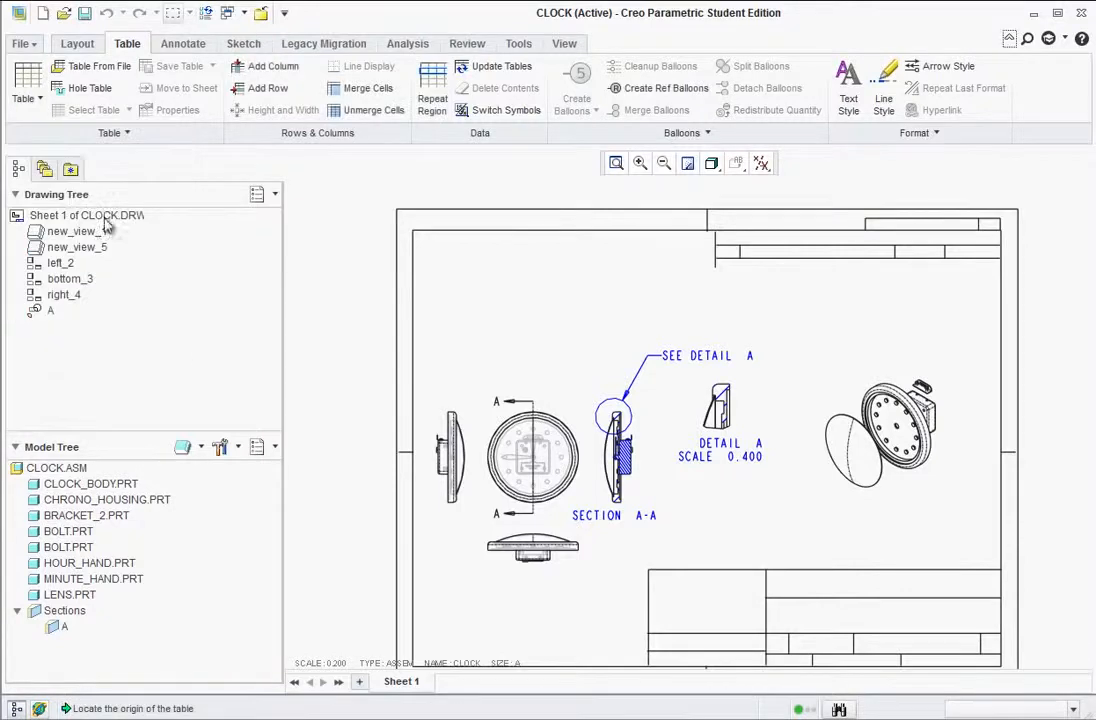
click(415, 232)
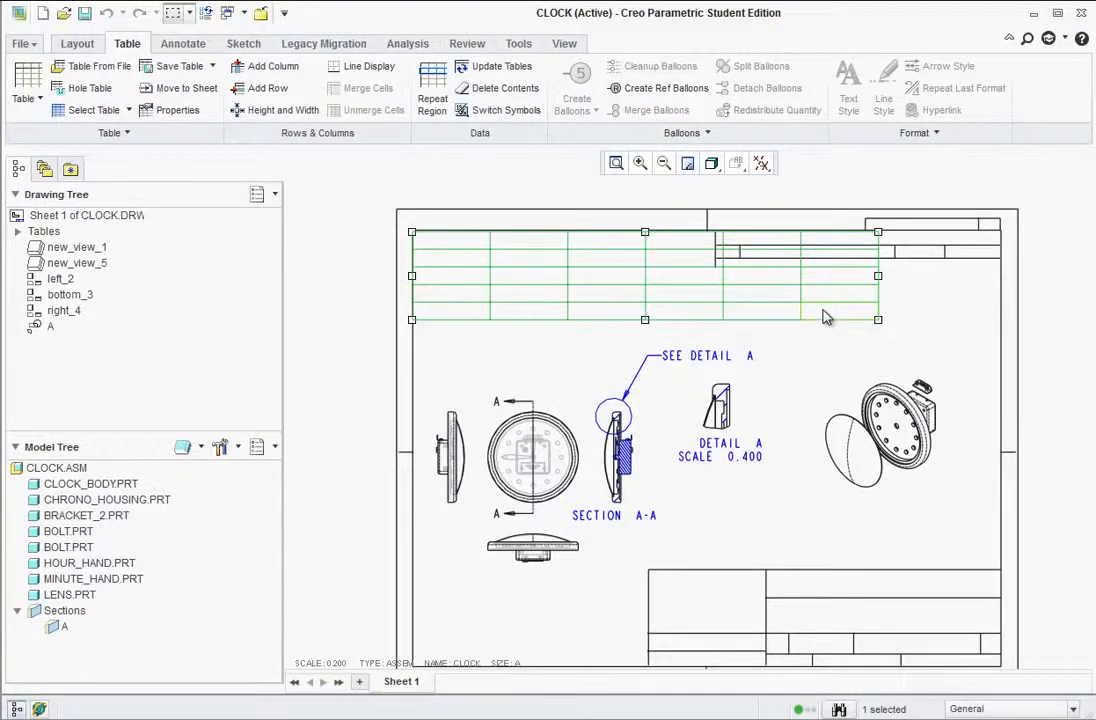
Turn off the table's automatic height adjustment and set the row height to 0.5 characters and the column width to 6 characters
right_click(826, 317)
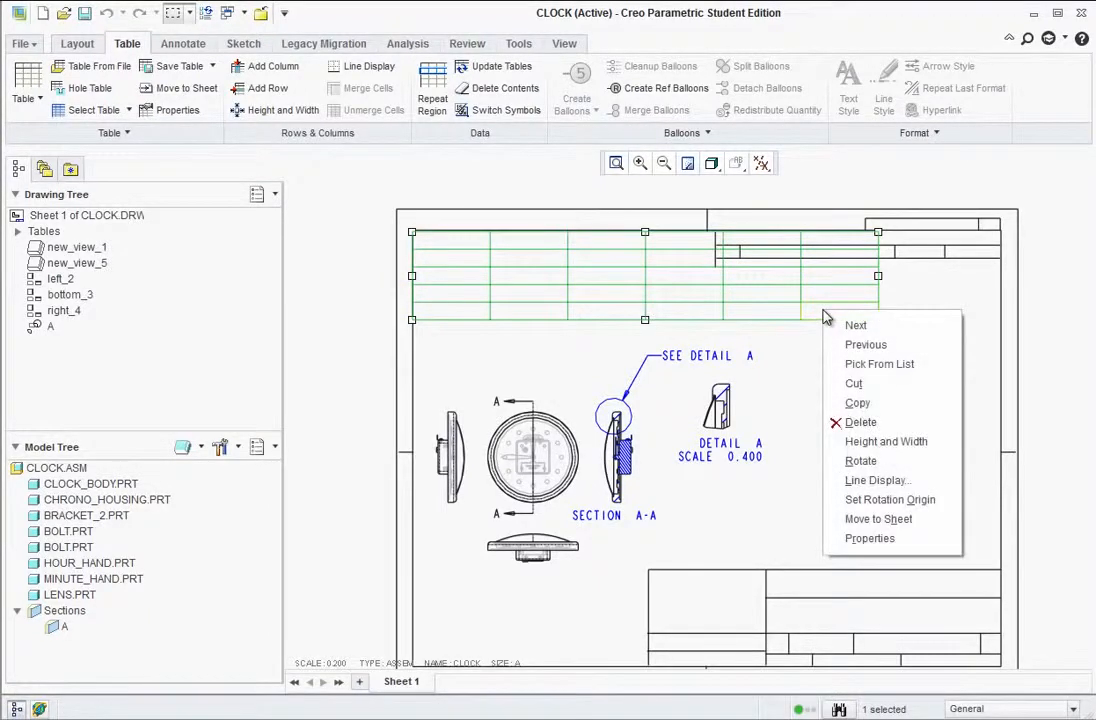
click(886, 441)
drag(986, 159, 912, 185)
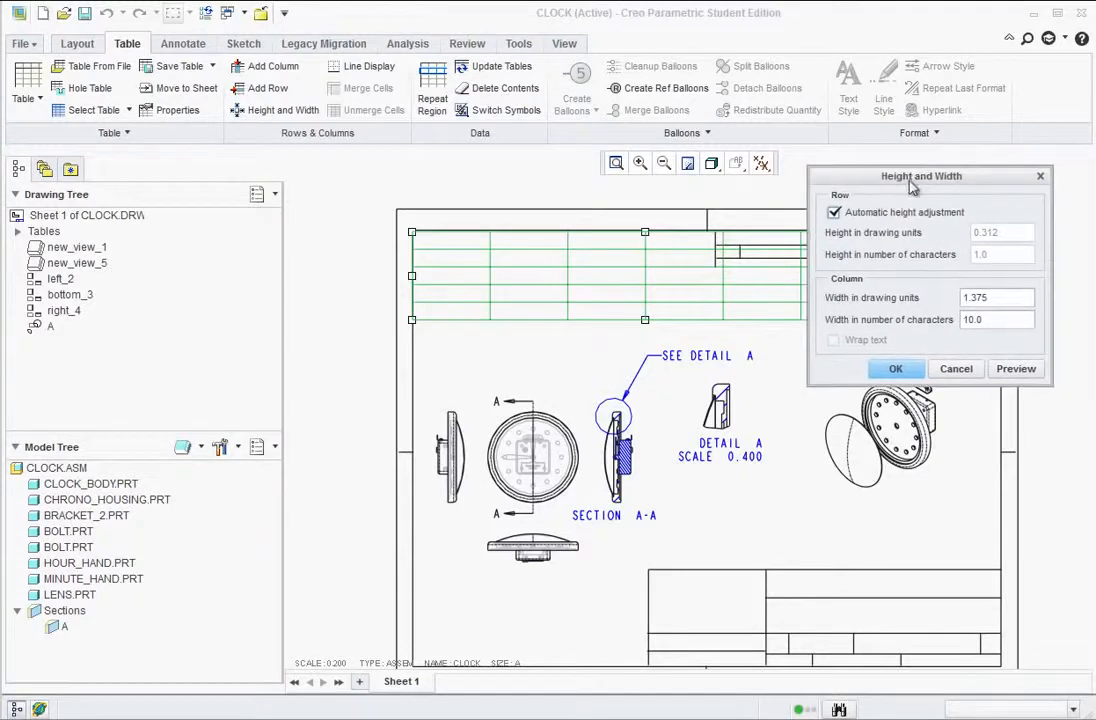
click(834, 212)
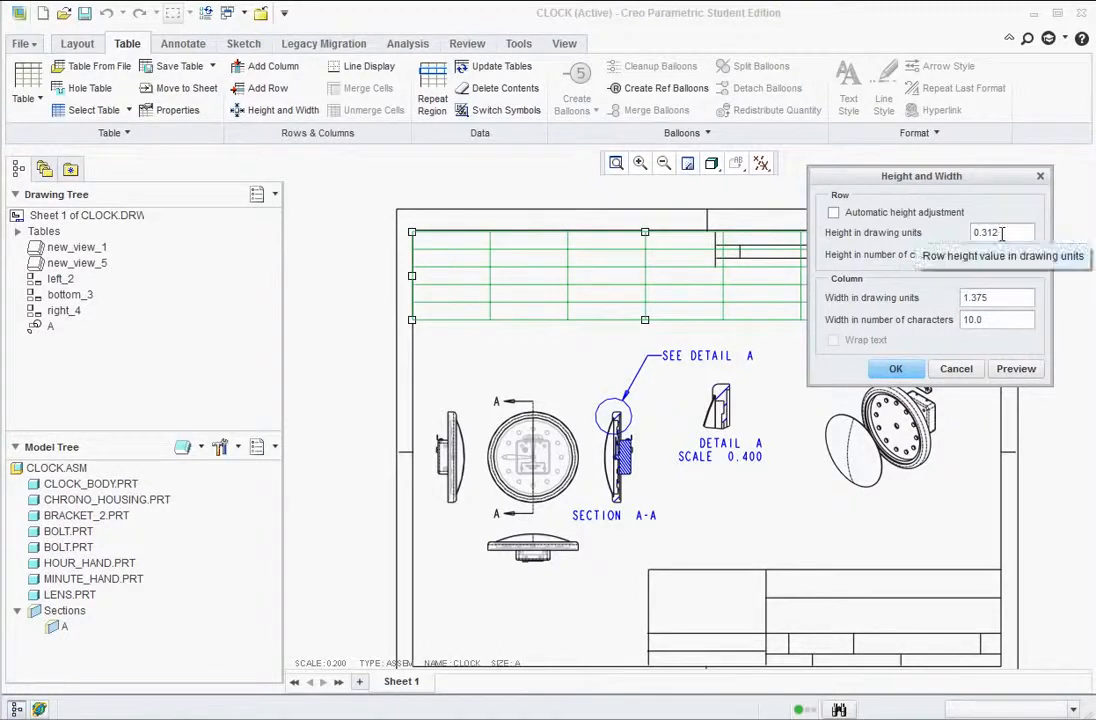
drag(998, 232, 988, 232)
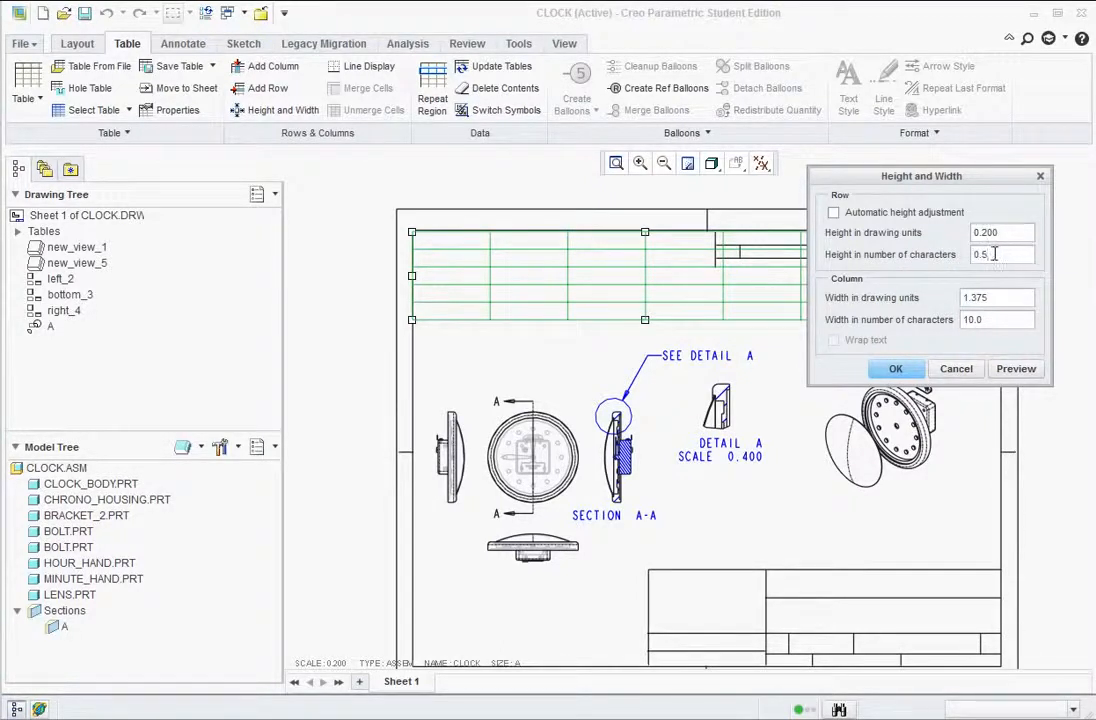
click(986, 320)
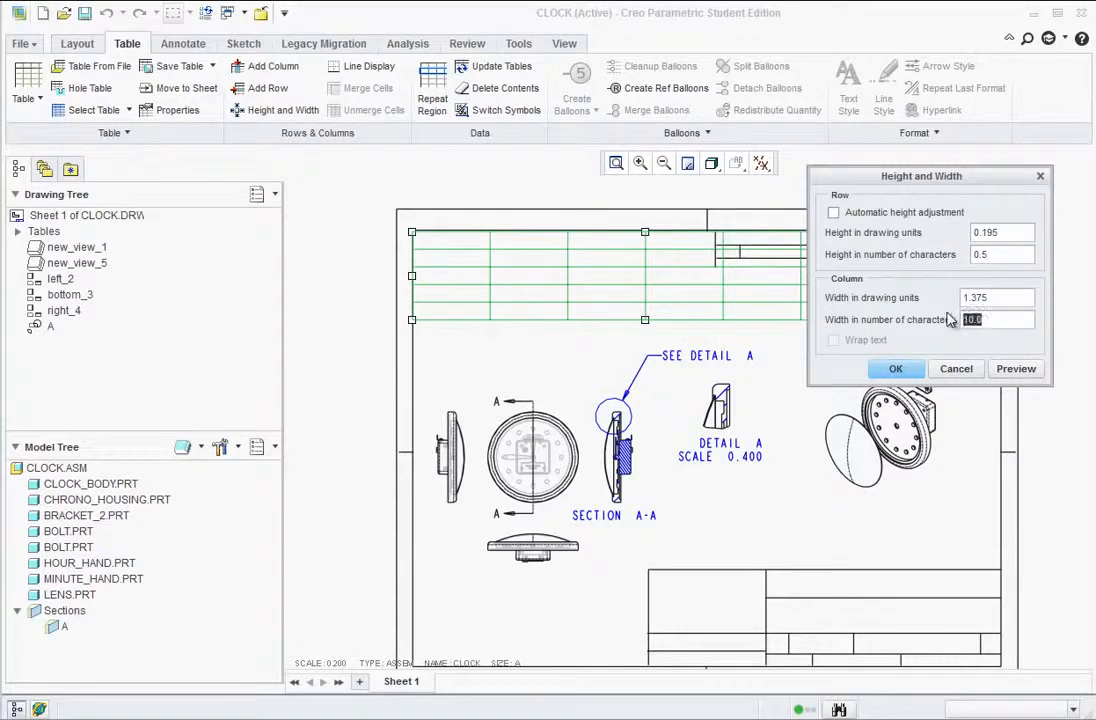
key(BackSpace)
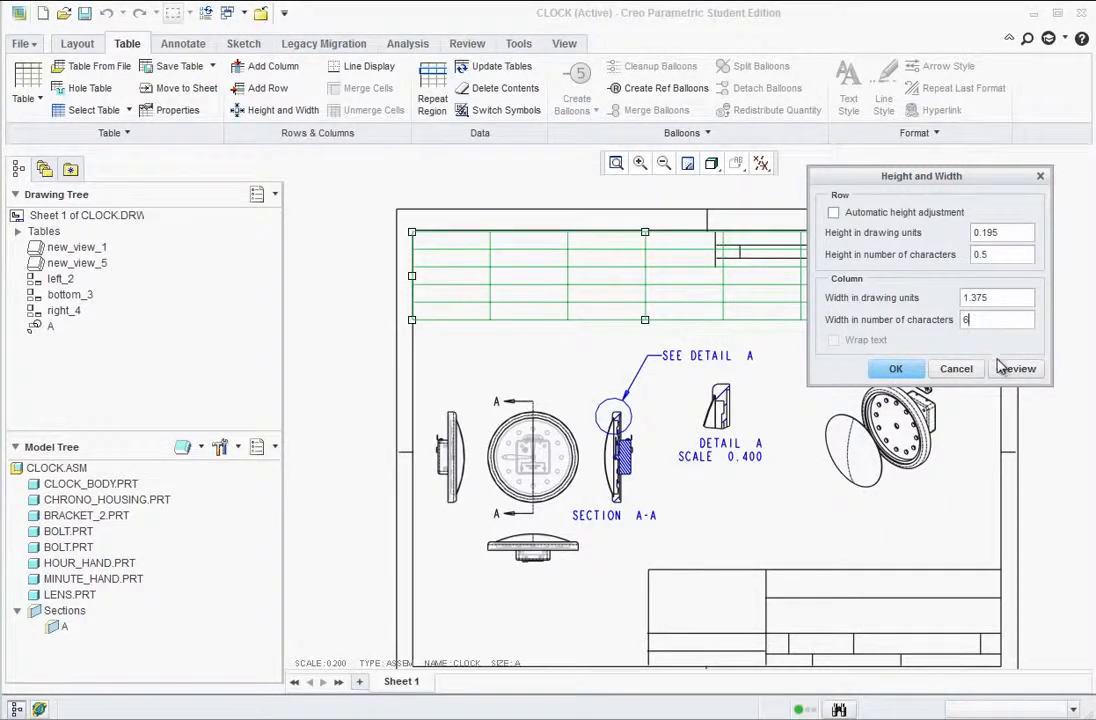
text(6)
click(1002, 369)
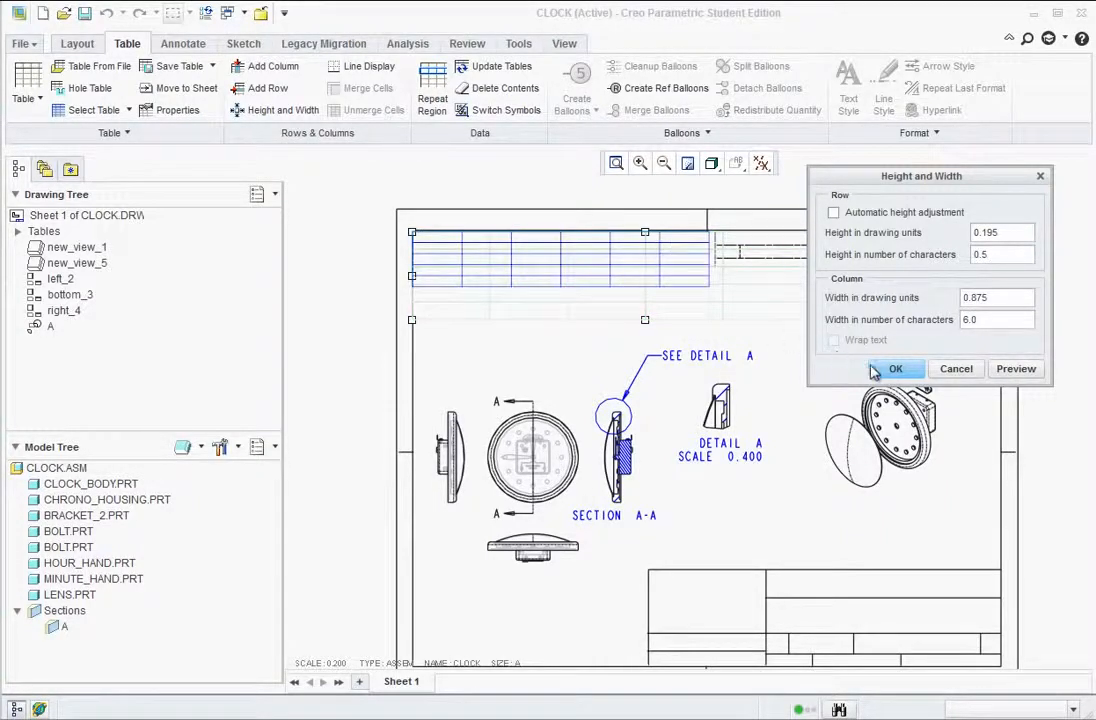
click(888, 369)
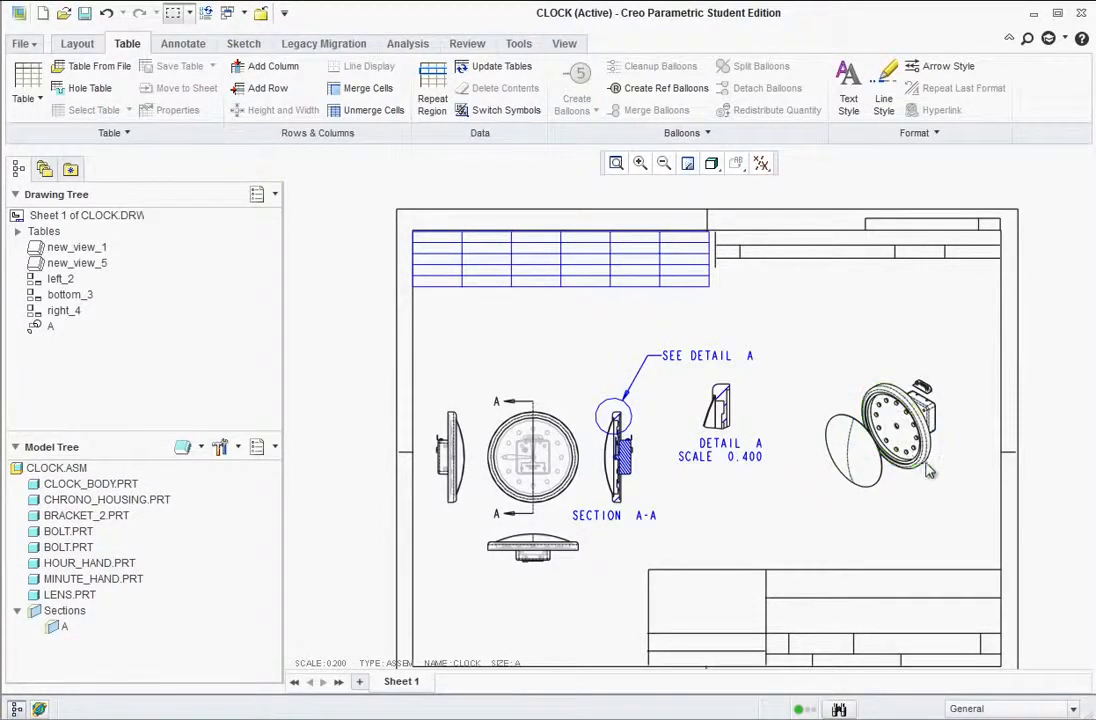
Place a horizontal note without leader in the title block's uppermost wide cell containing the author's full name
scroll(926, 464, down, 2)
scroll(926, 464, up, 2)
scroll(882, 612, down, 1)
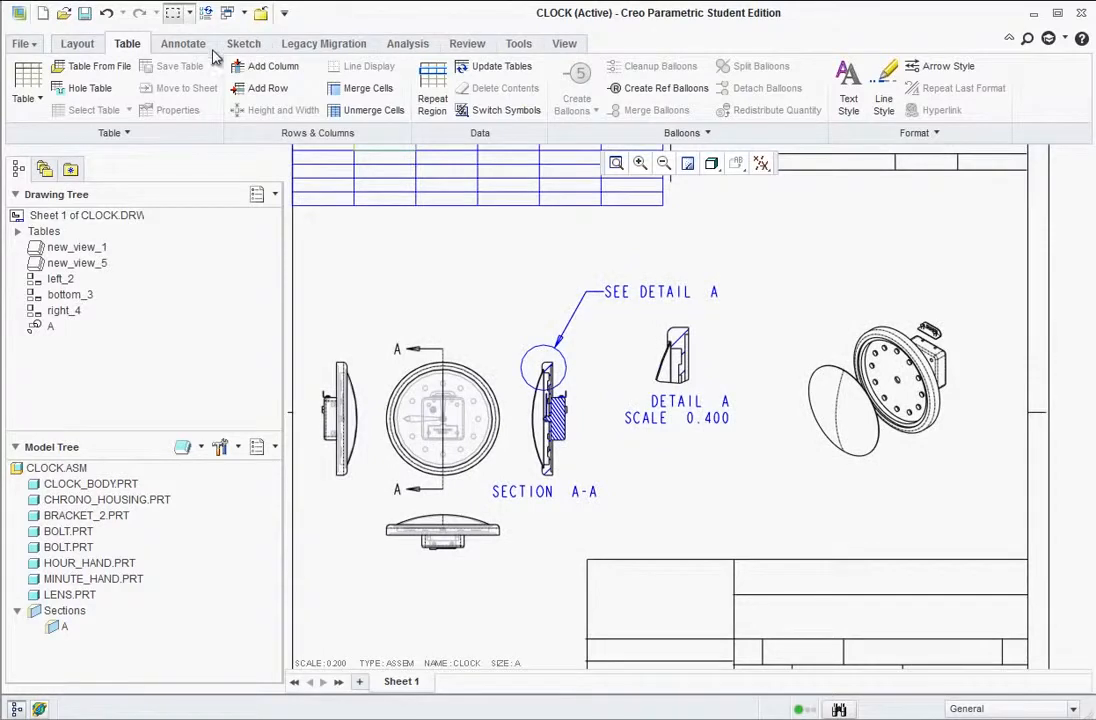
click(172, 44)
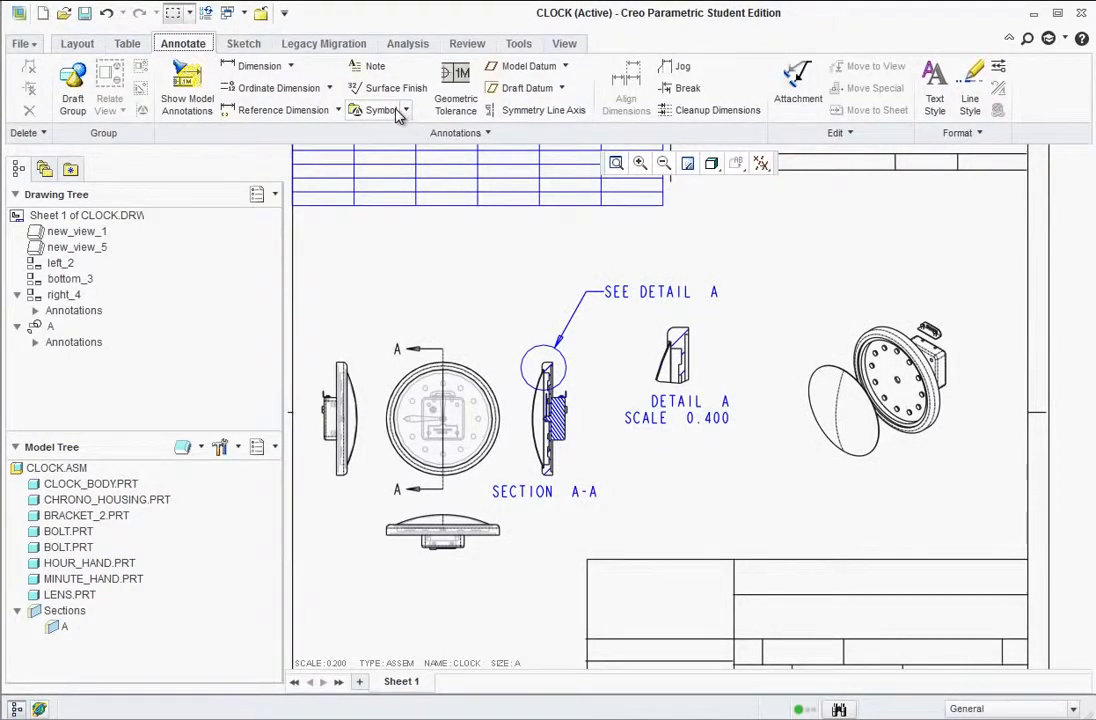
click(378, 68)
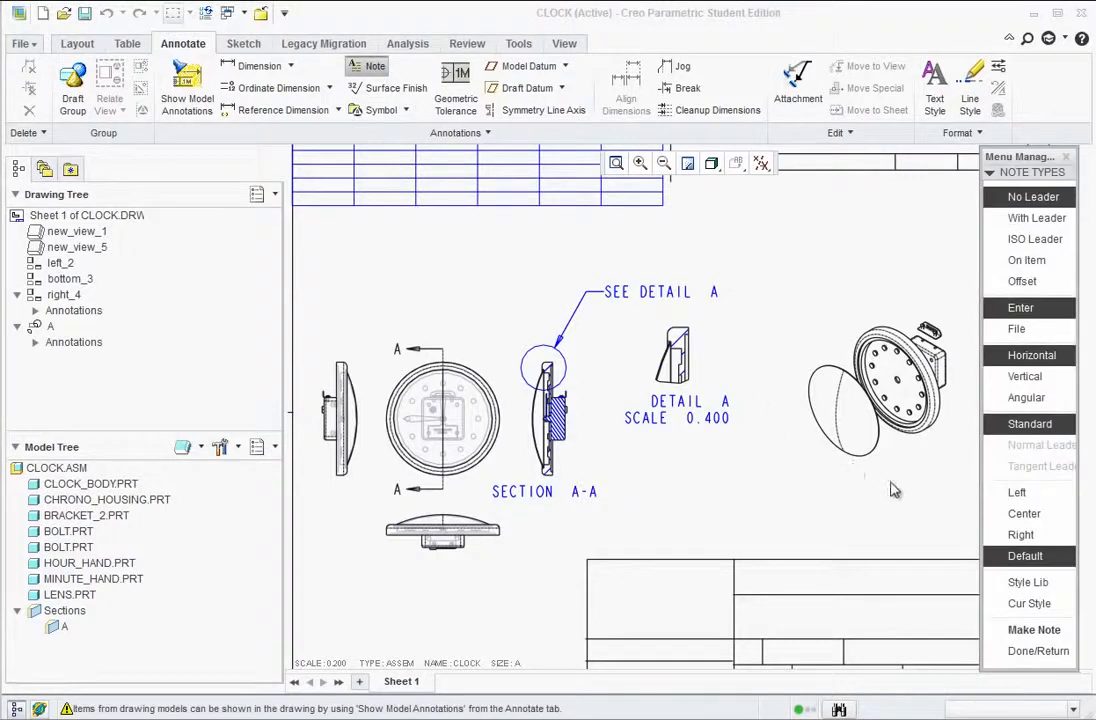
click(1034, 631)
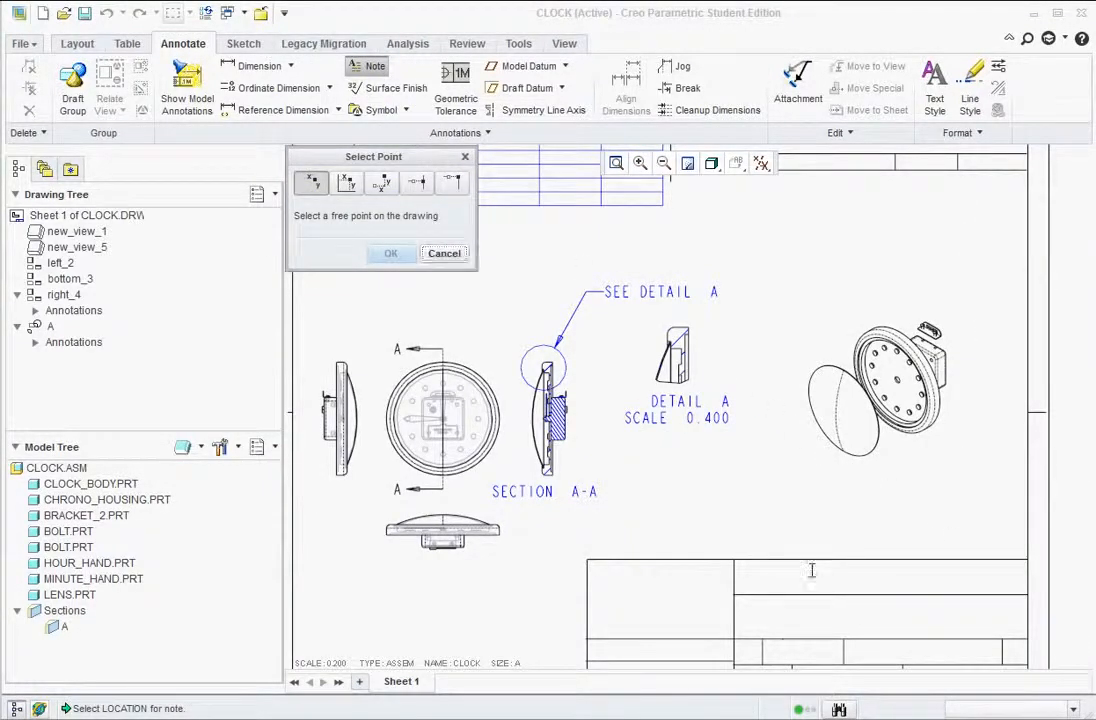
click(813, 570)
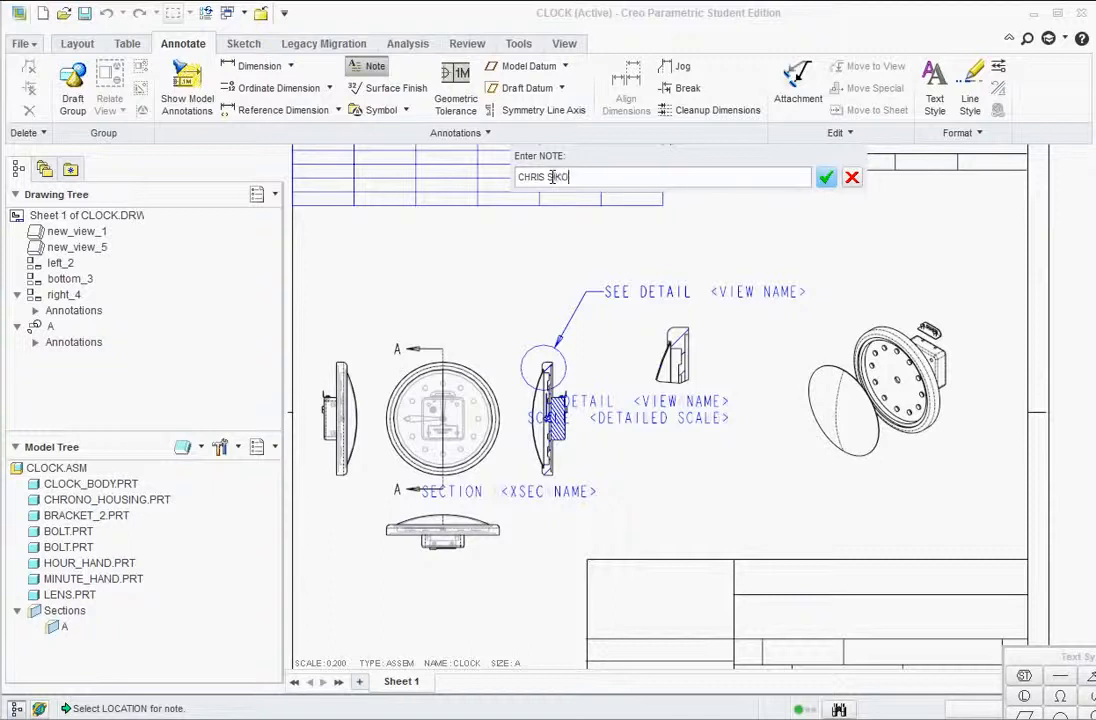
text(CHRIS SIKORA)
click(826, 177)
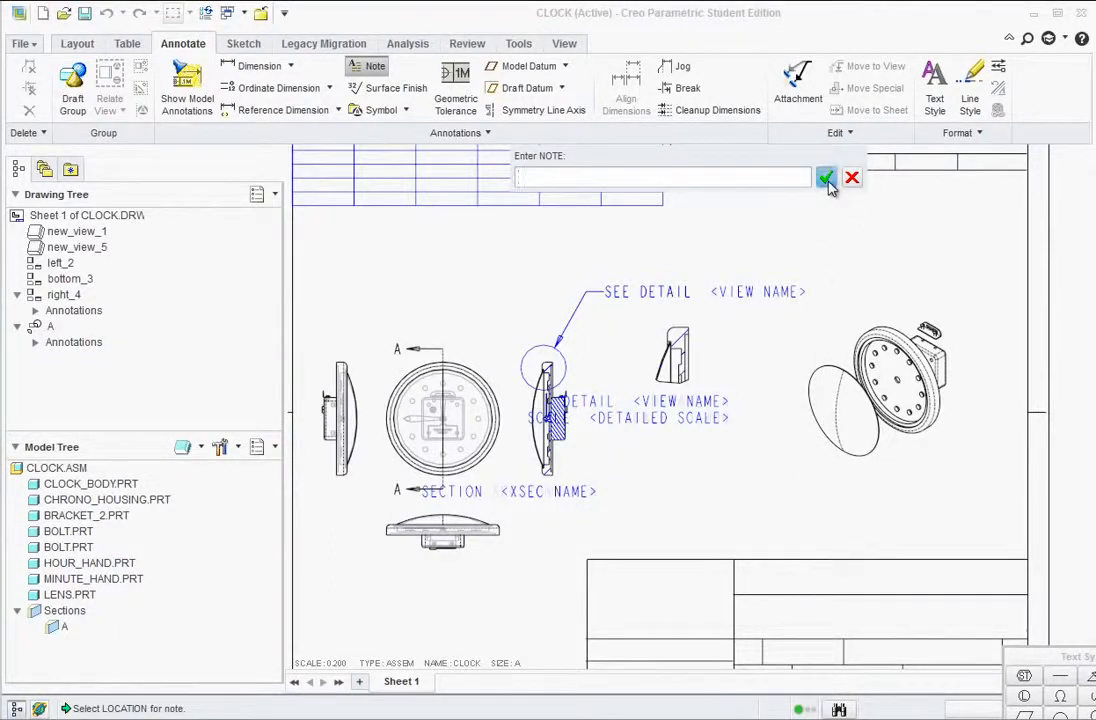
click(827, 178)
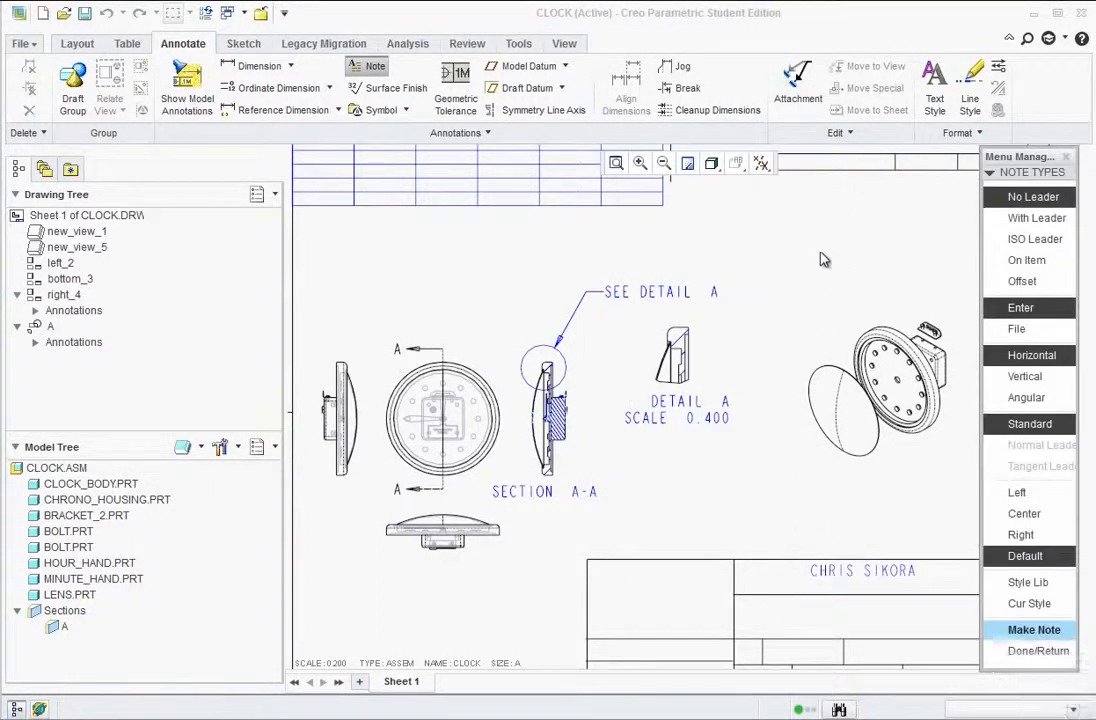
click(1036, 651)
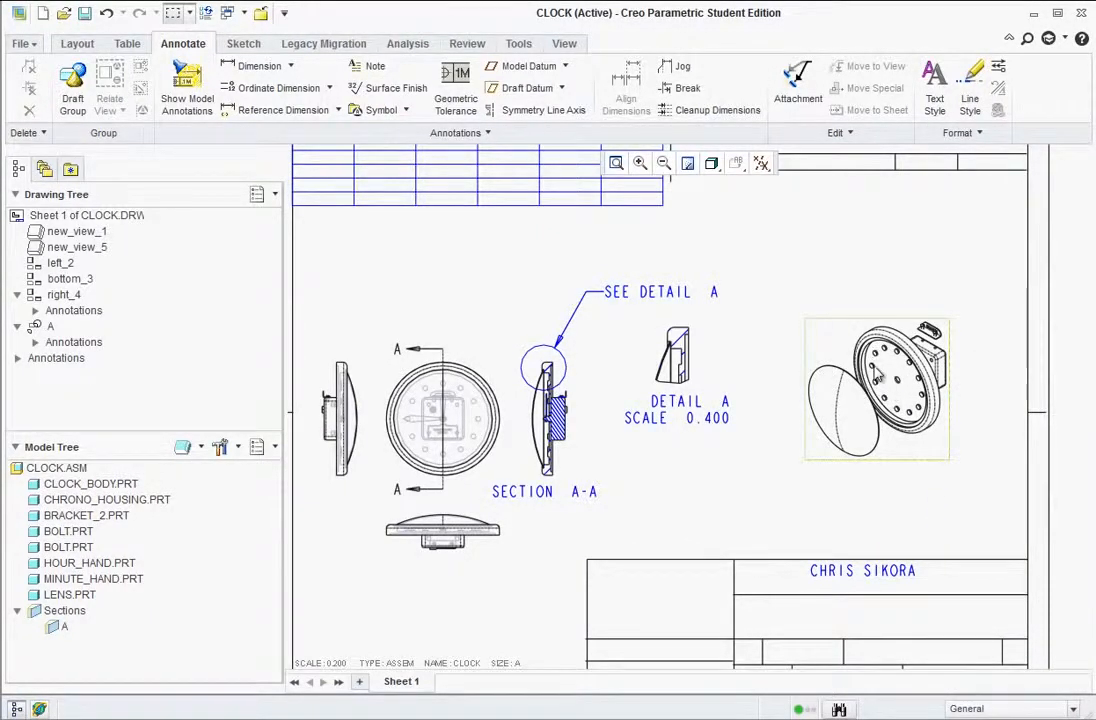
Switch from the drawing to the open CLOCK.ASM assembly window
right_click(840, 340)
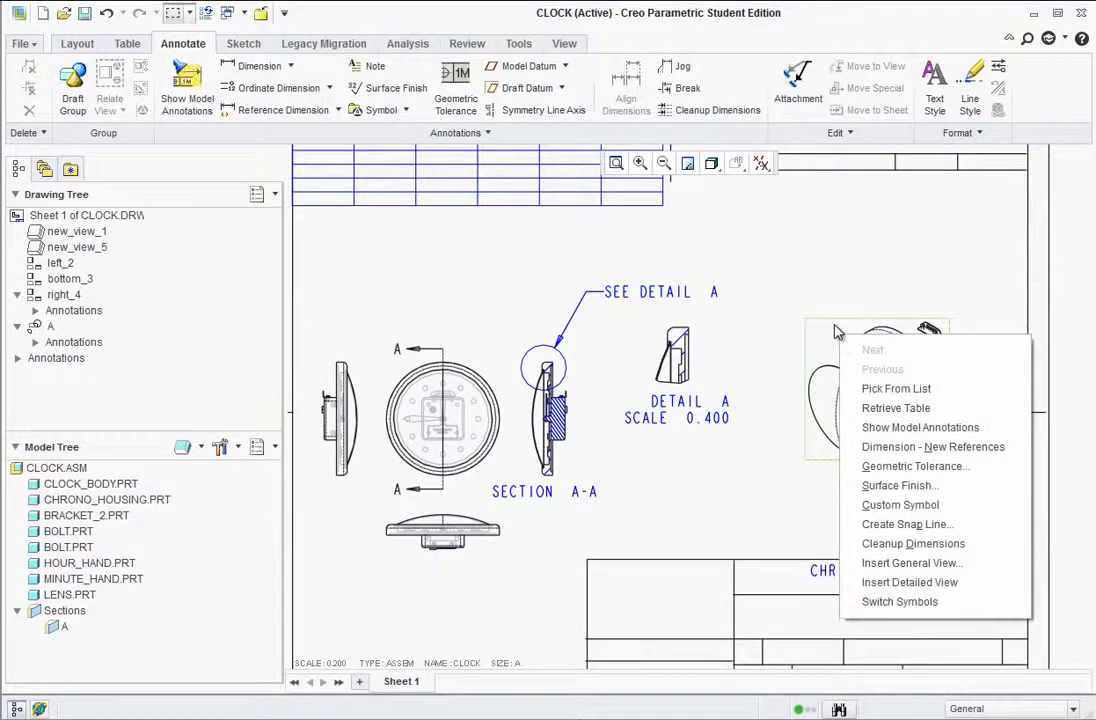
click(705, 247)
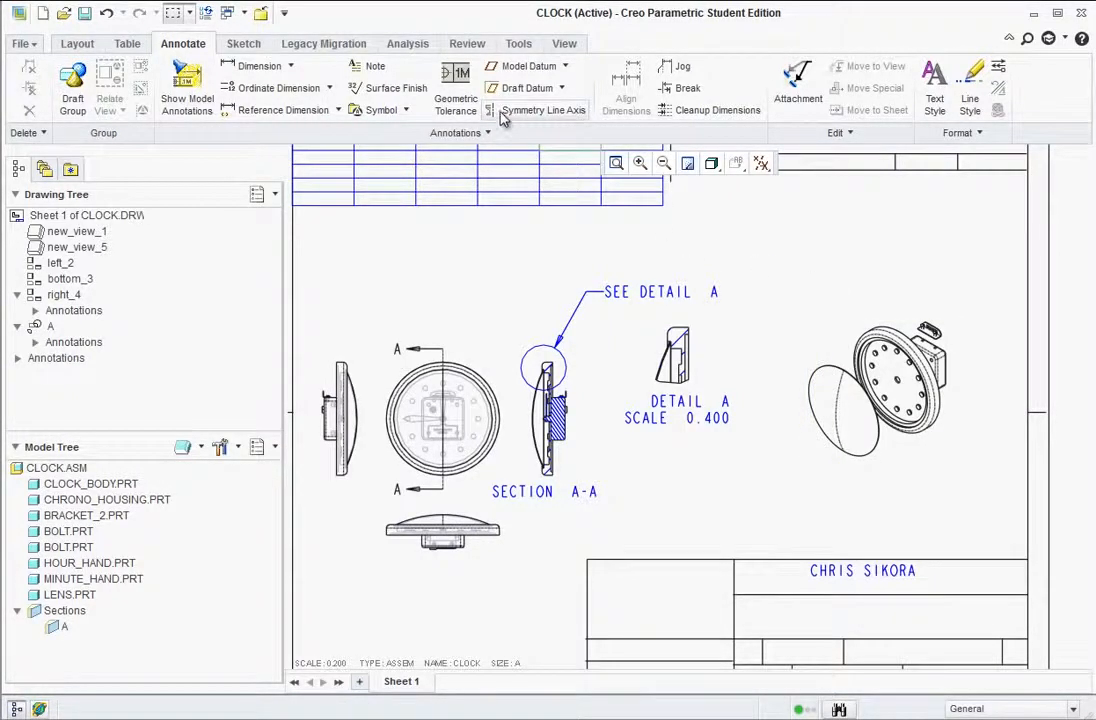
click(242, 15)
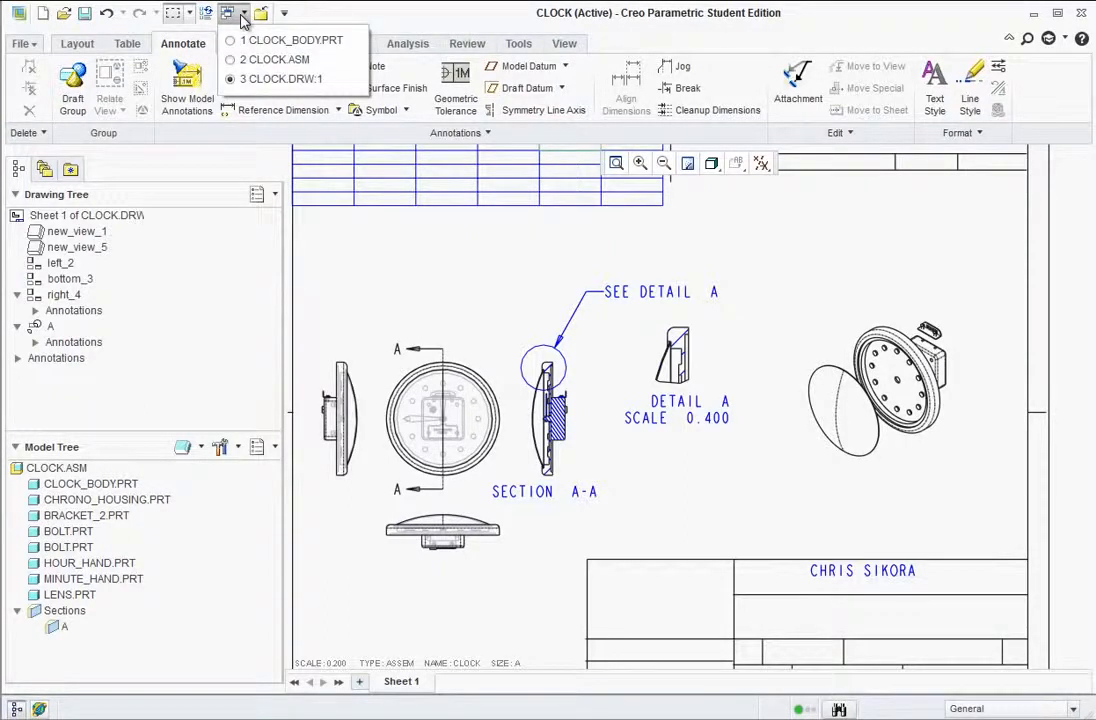
click(231, 64)
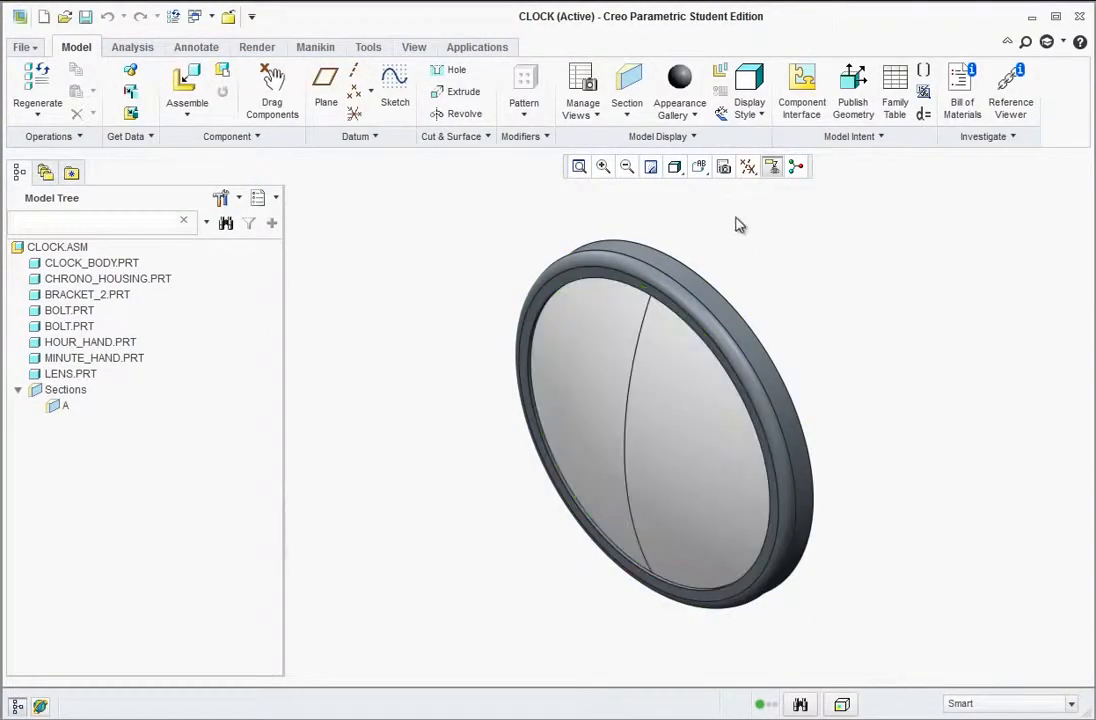
Explode the assembly and edit the component positions, pulling the lens, hands, chrono housing, bracket and bolts apart from the clock body
click(722, 74)
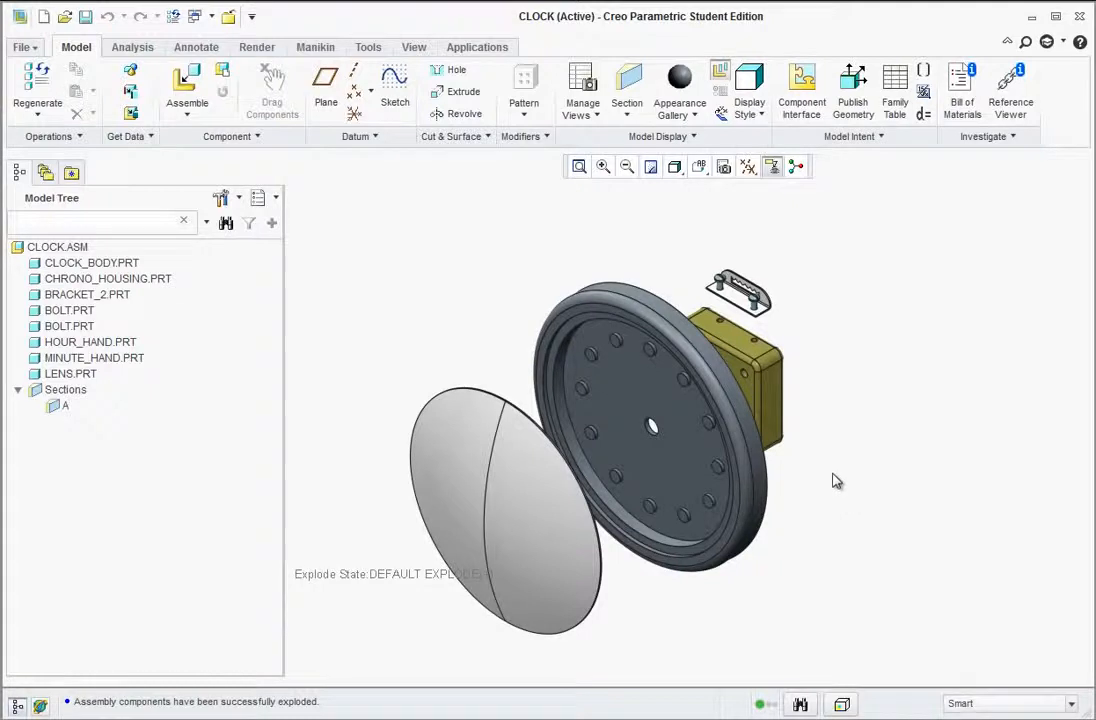
click(723, 116)
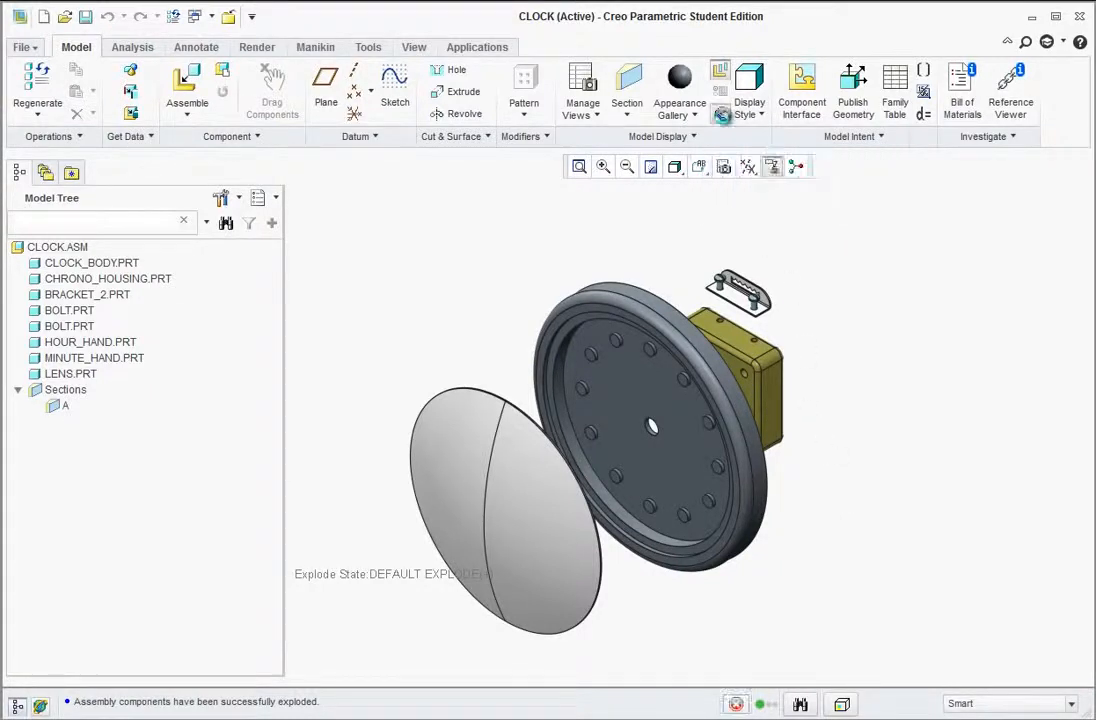
click(500, 519)
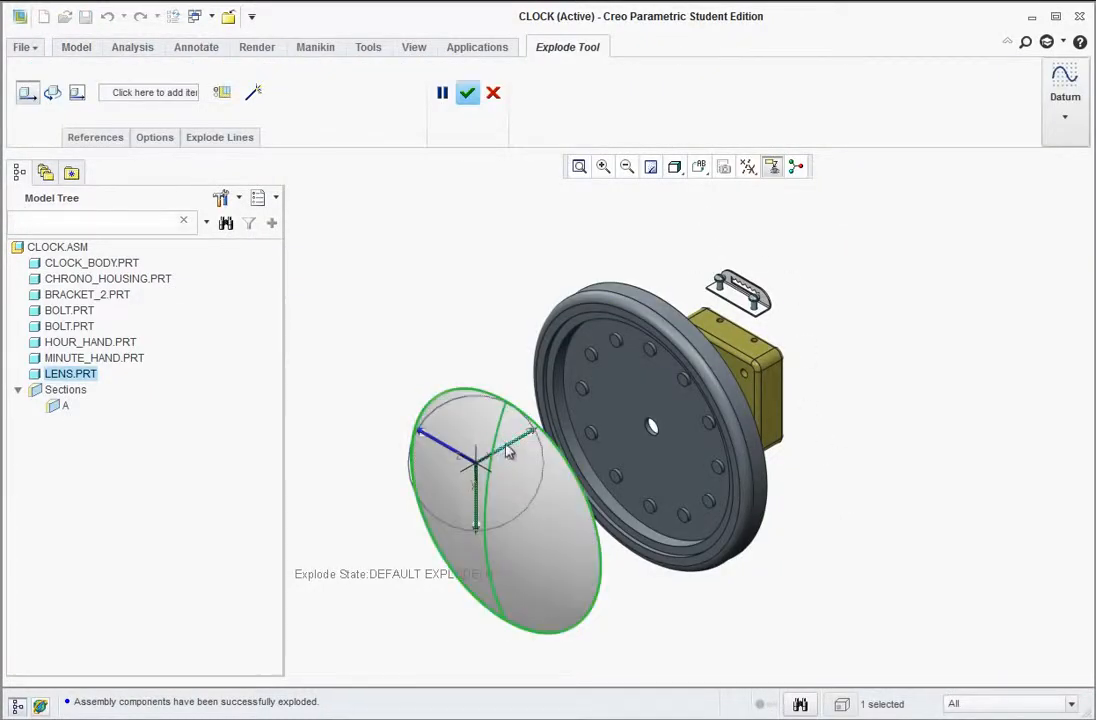
mouse_move(531, 441)
mouse_down()
mouse_move(462, 473)
mouse_move(520, 446)
mouse_up()
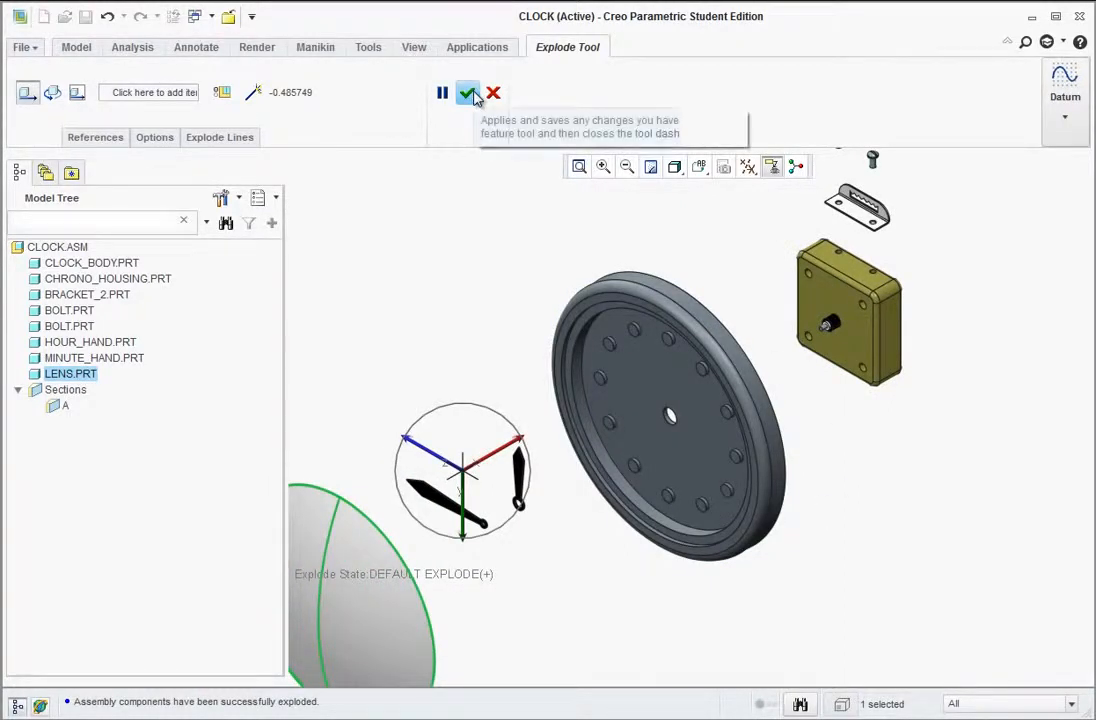
click(468, 93)
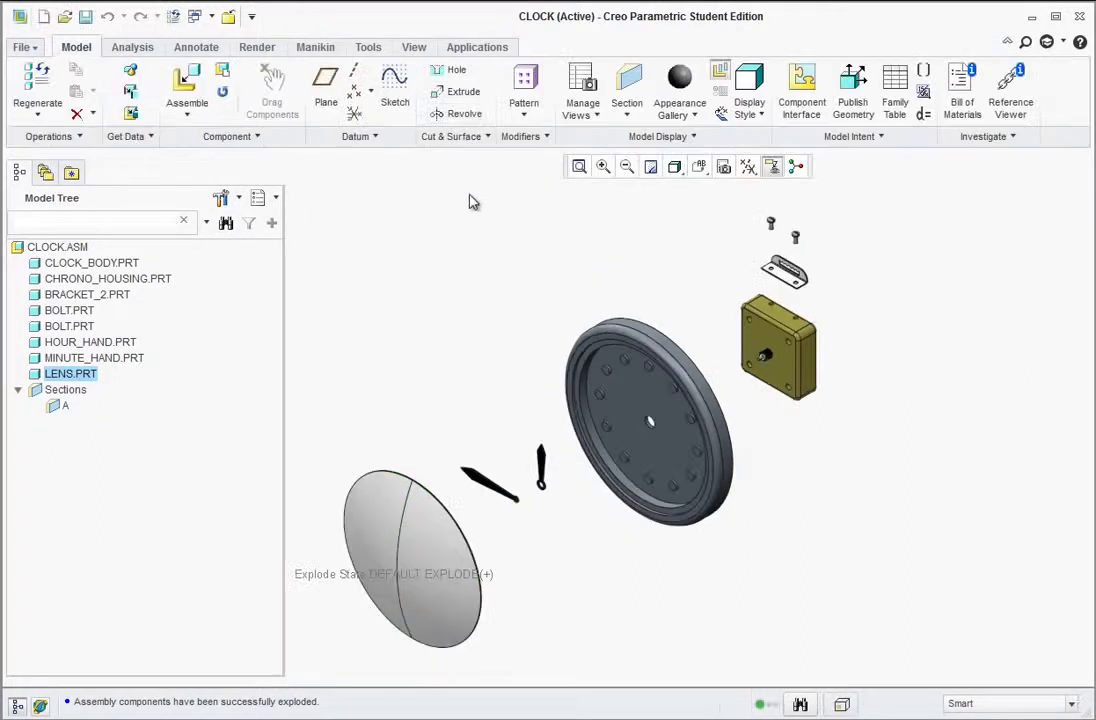
click(470, 215)
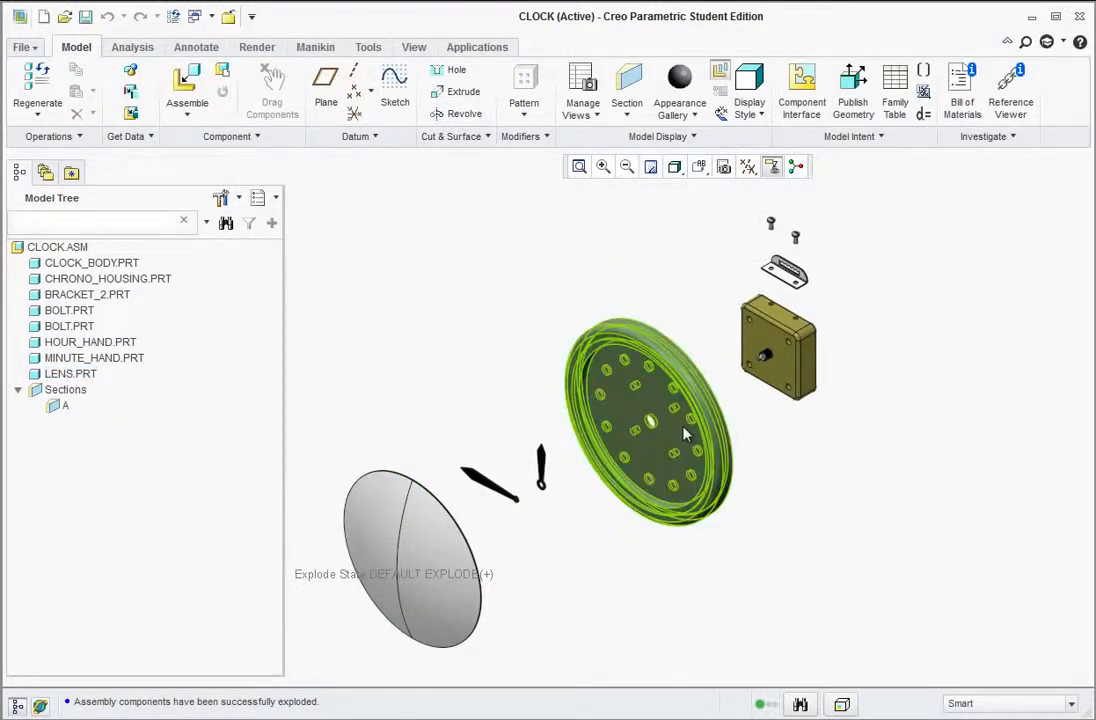
Save the modified component positions to the Default Explode state in the View Manager, without creating another explode state
click(724, 168)
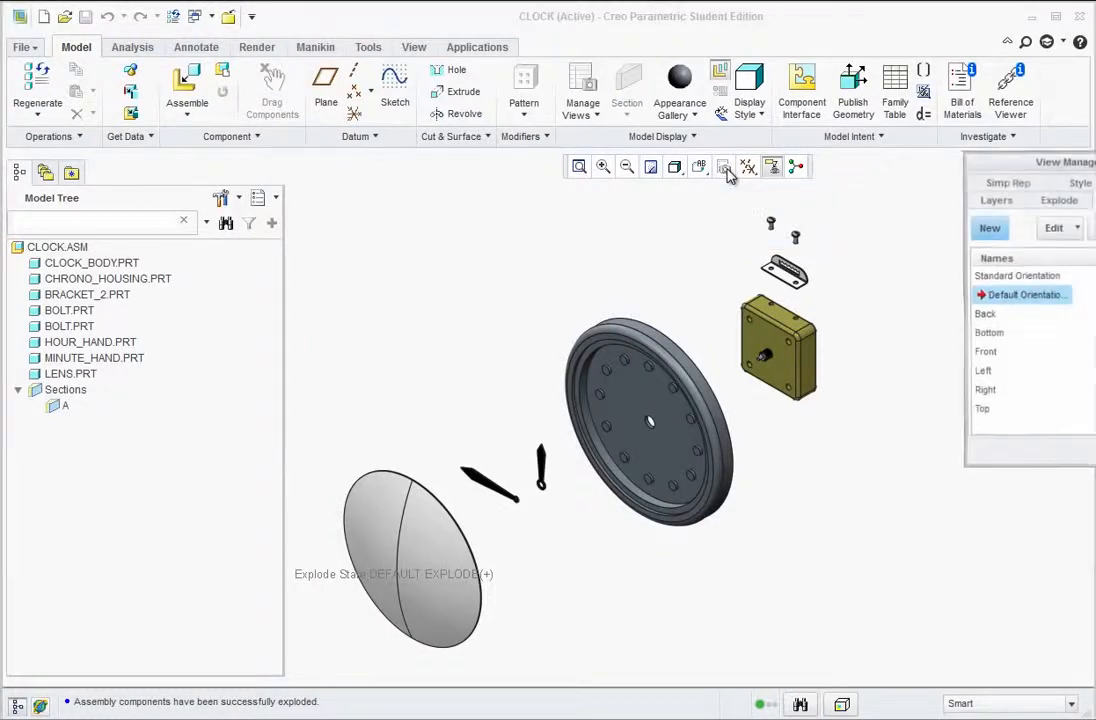
drag(1044, 165, 925, 166)
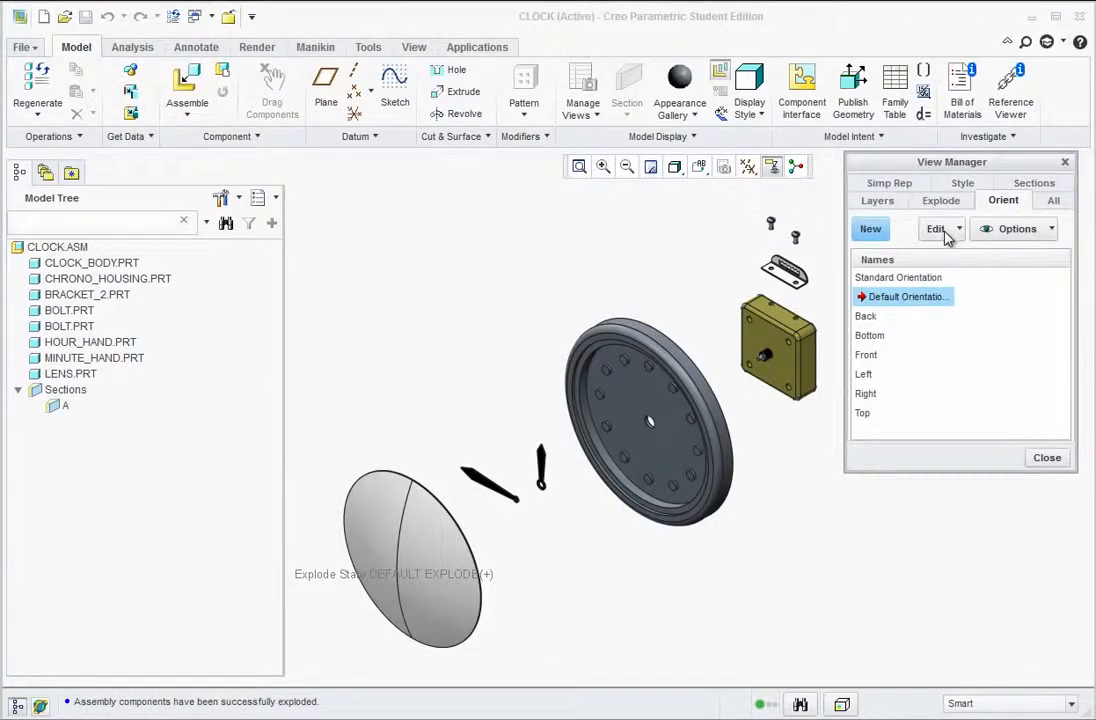
click(946, 201)
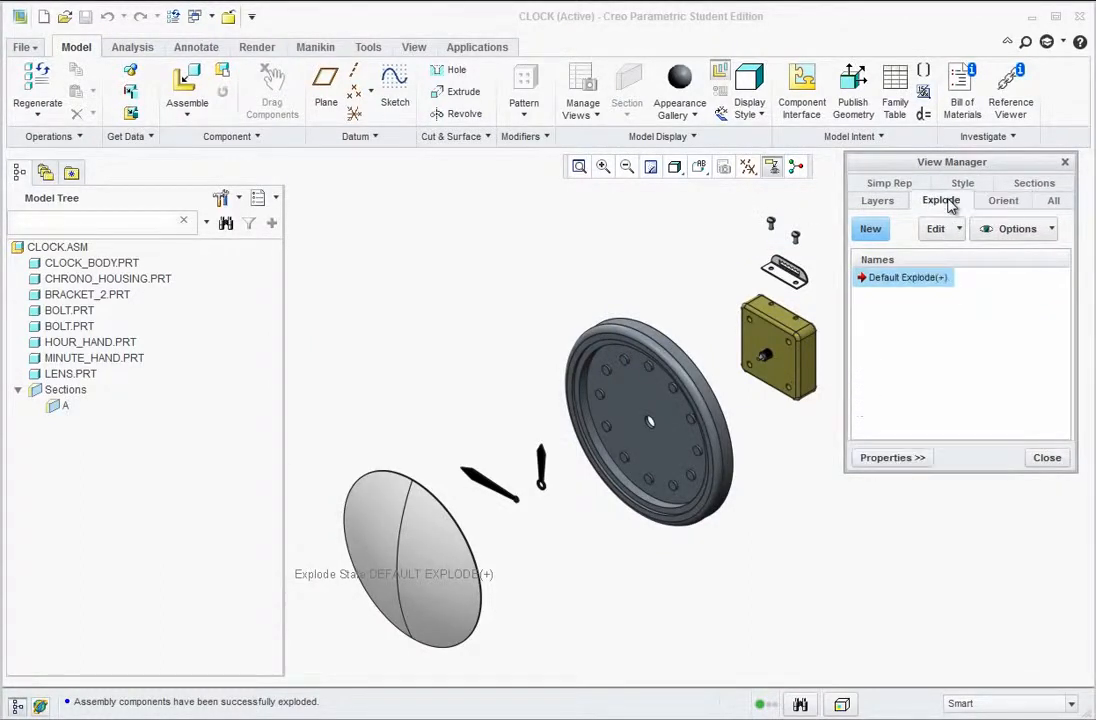
click(871, 229)
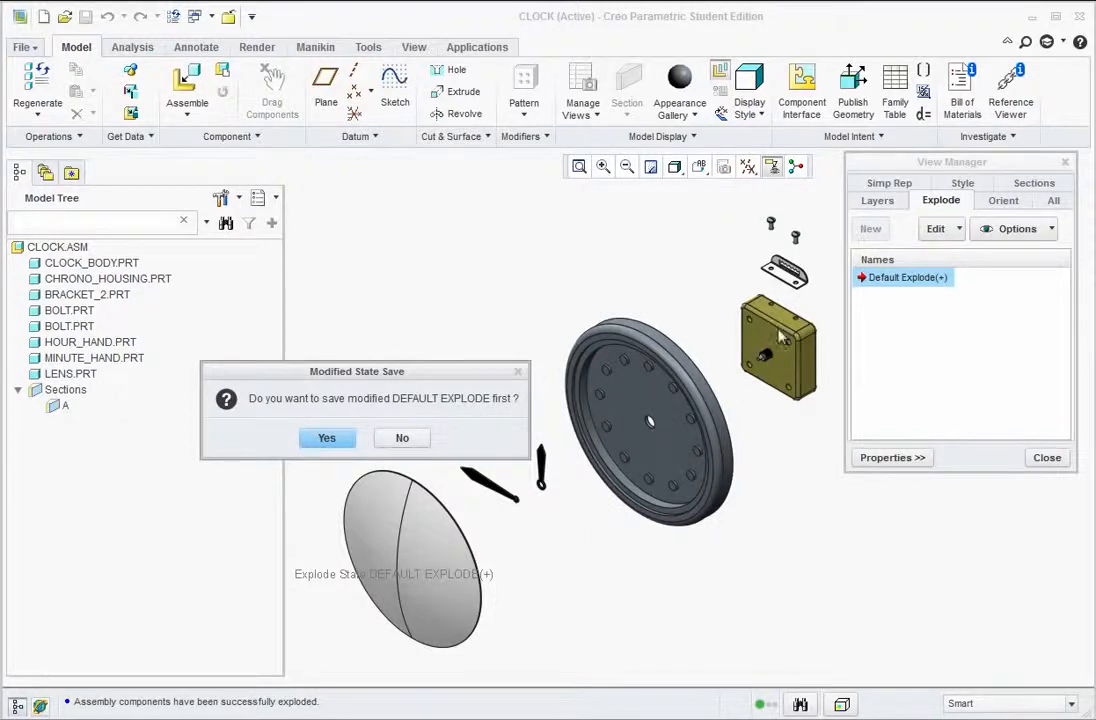
click(333, 440)
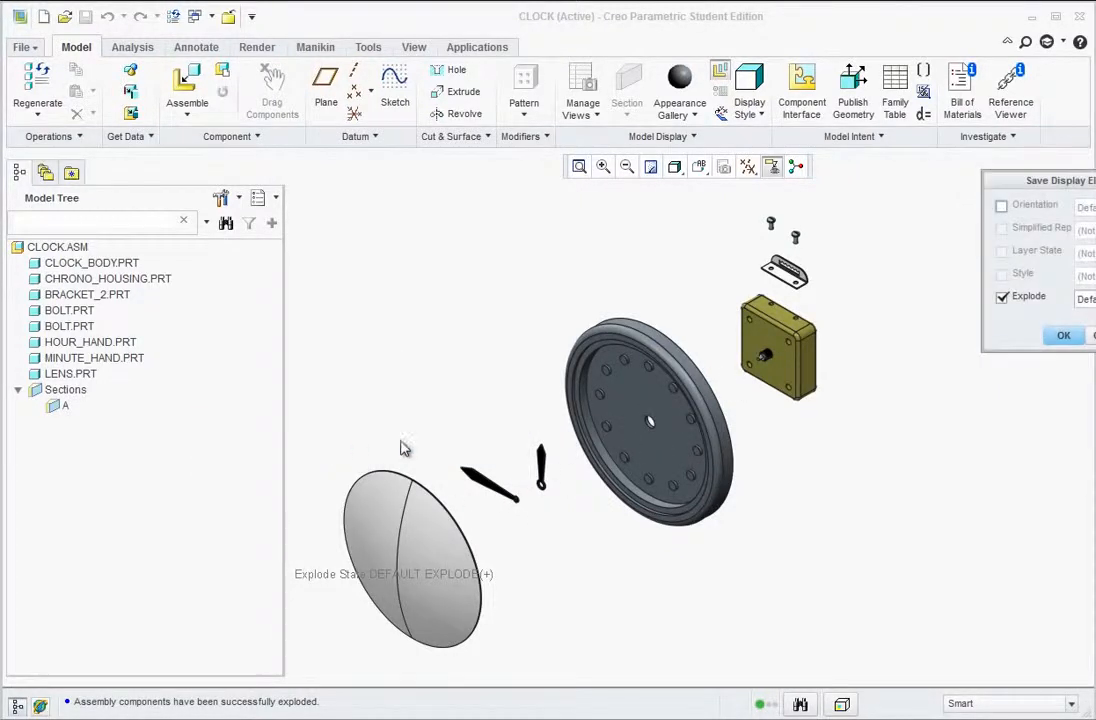
click(1061, 335)
click(1045, 290)
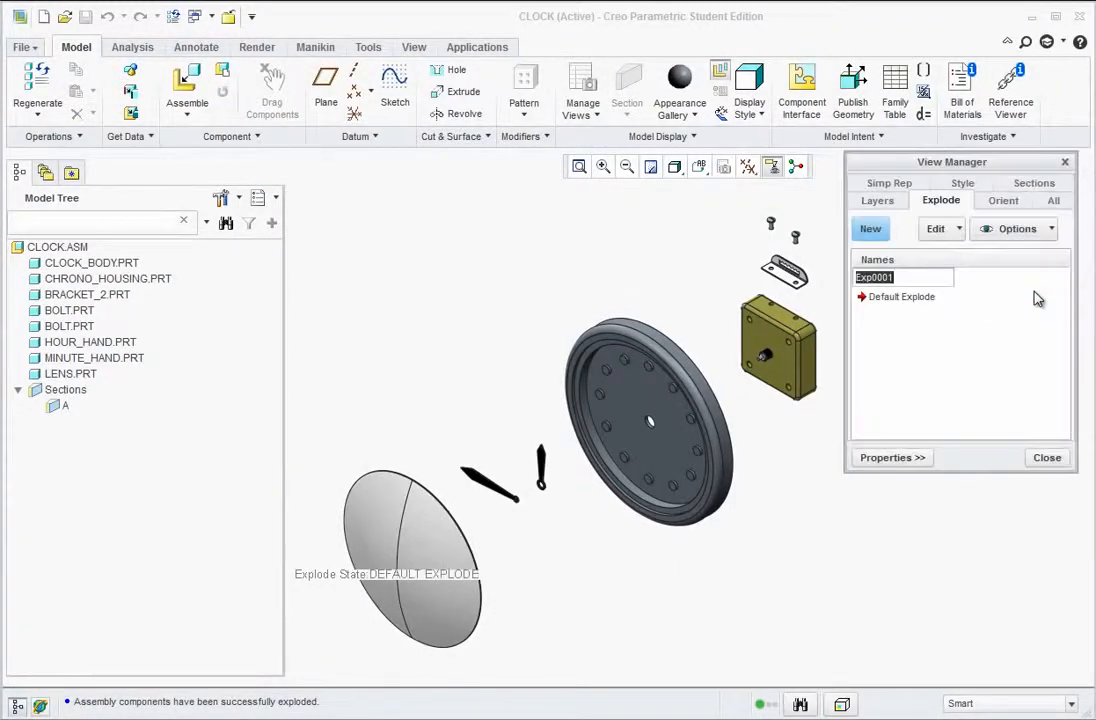
click(1047, 459)
click(337, 442)
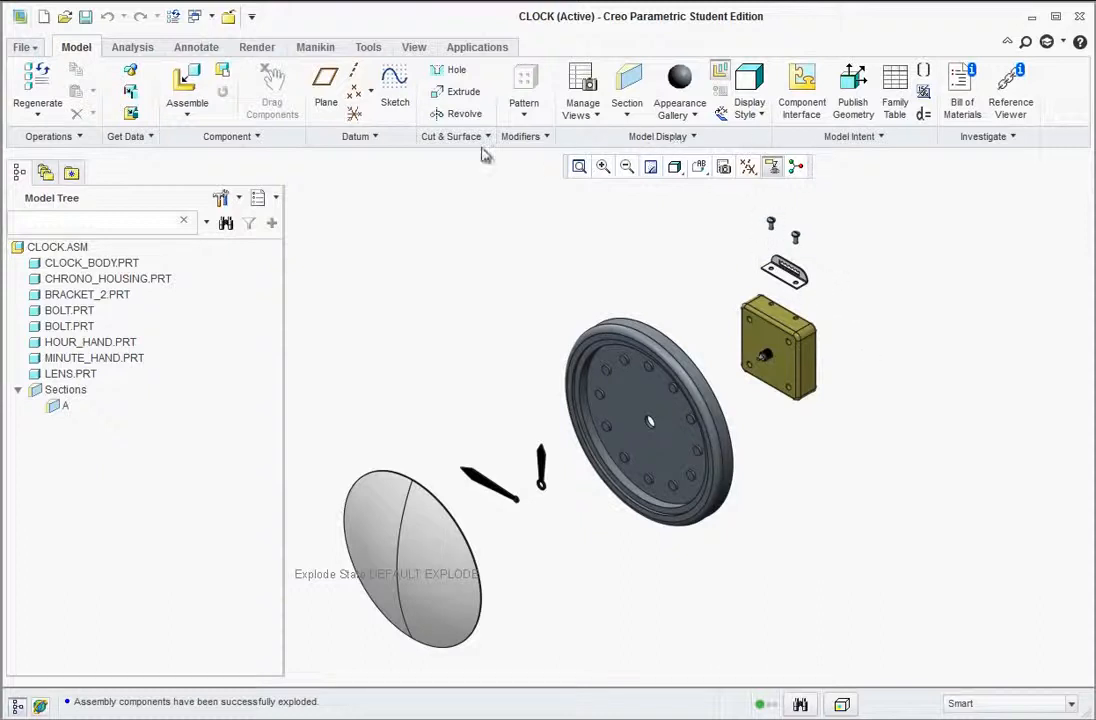
Switch to the CLOCK.DRW drawing window and select the exploded view
click(199, 17)
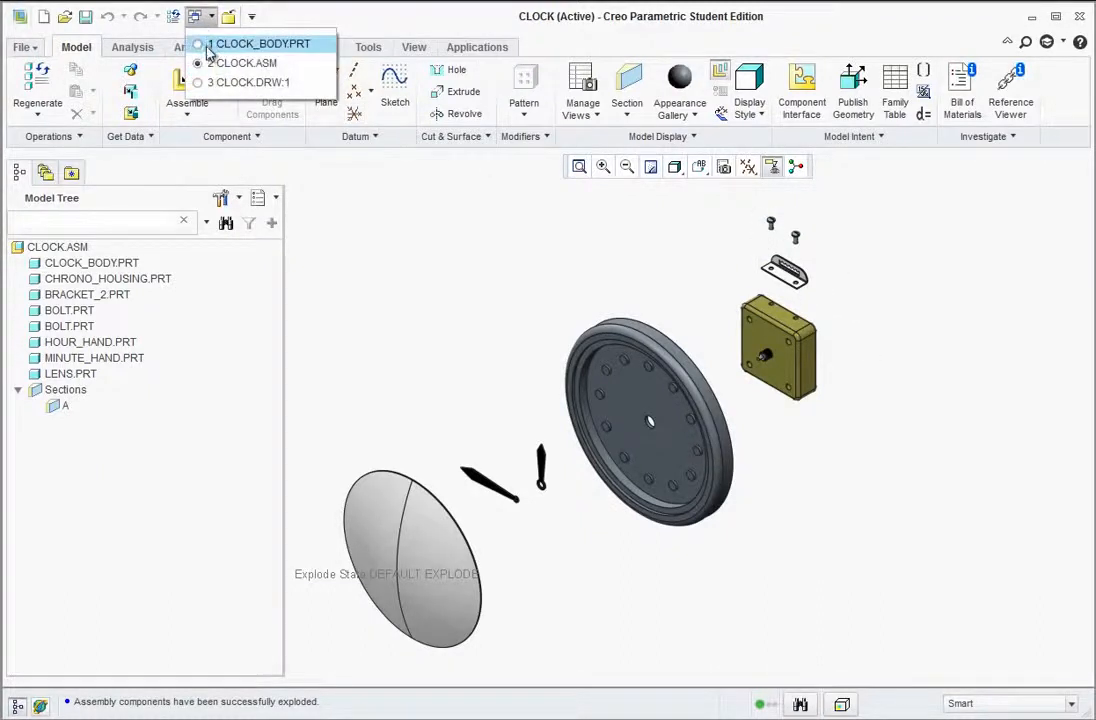
click(206, 84)
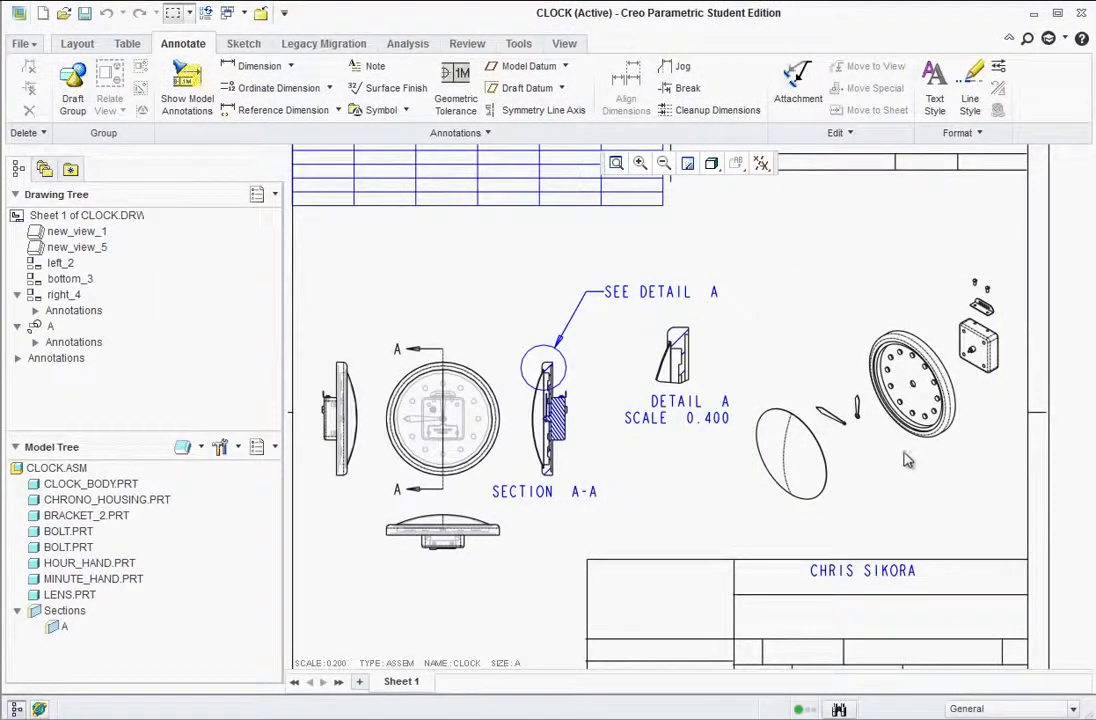
click(906, 482)
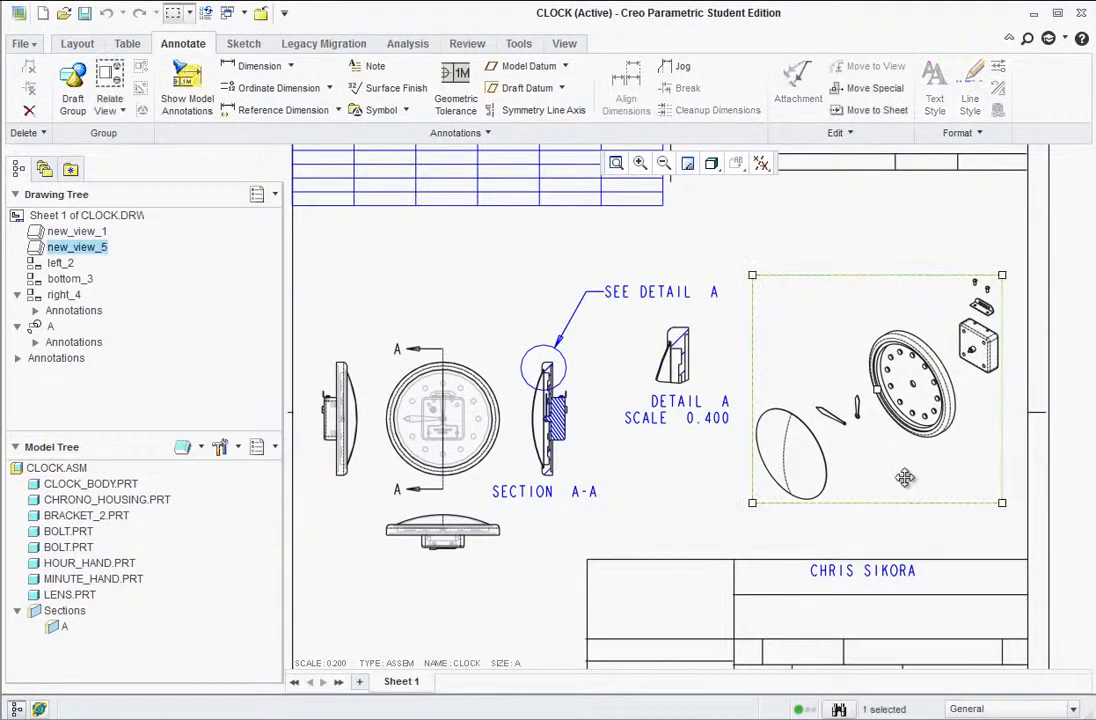
click(126, 45)
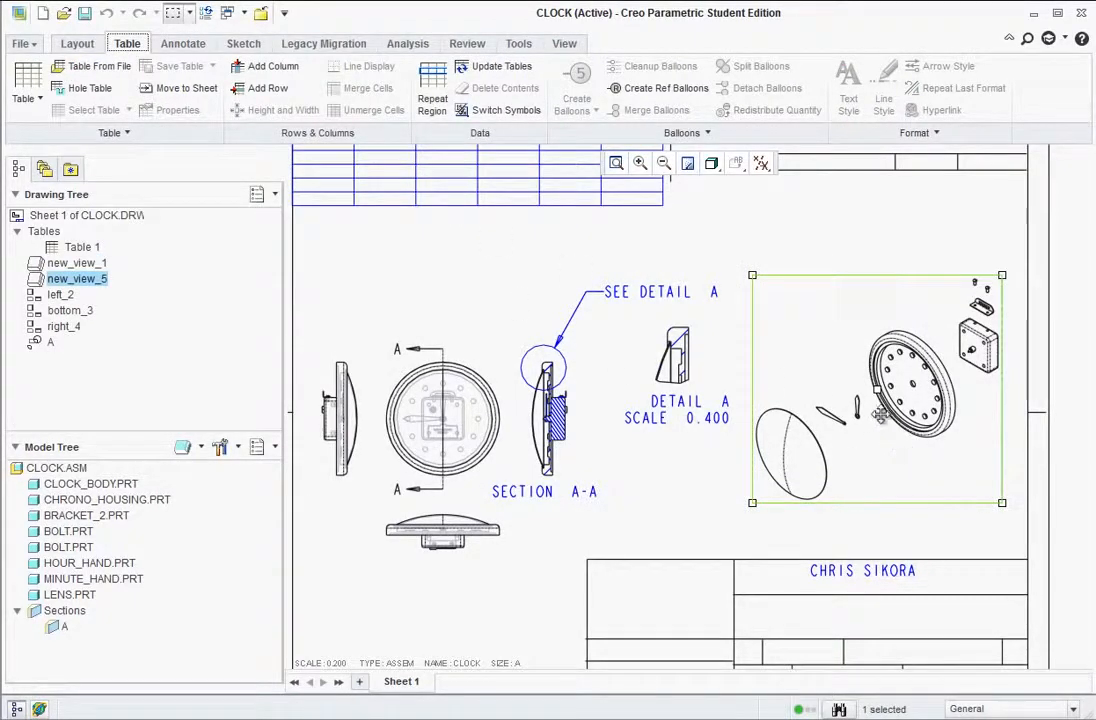
click(616, 90)
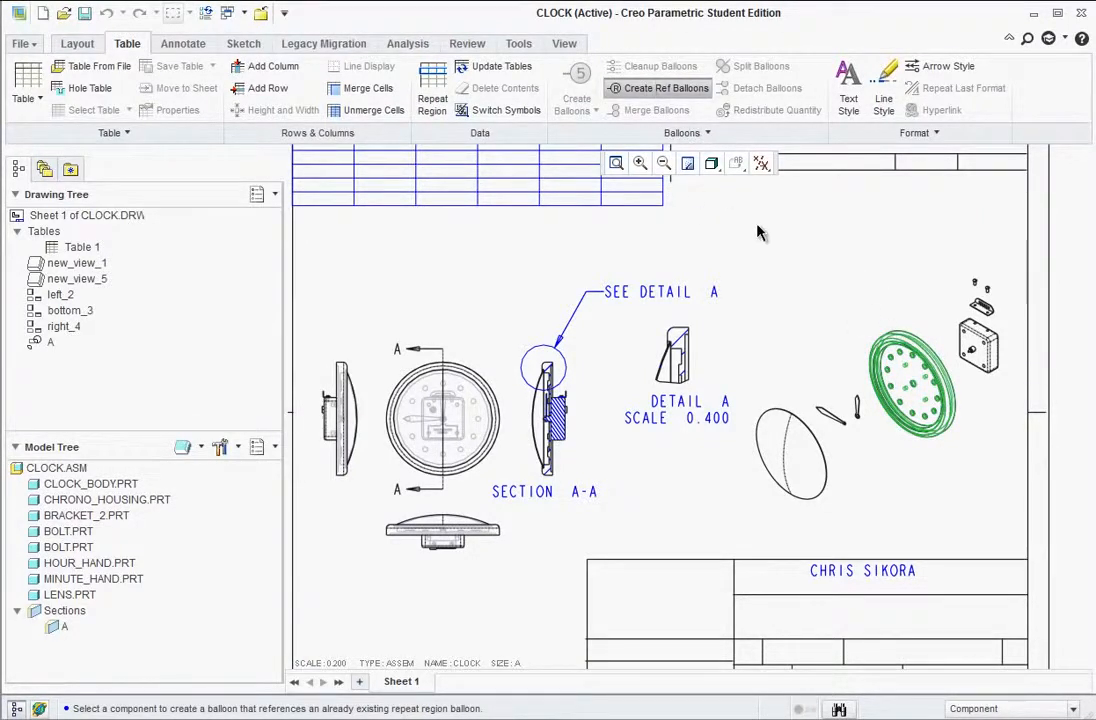
click(706, 134)
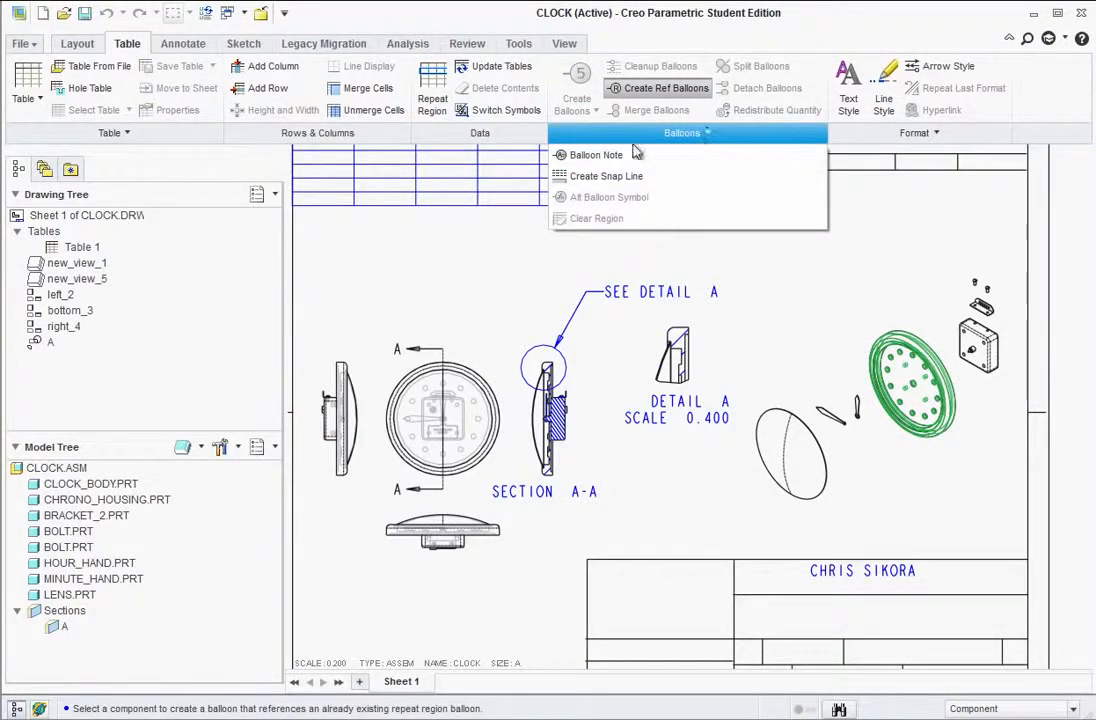
click(600, 156)
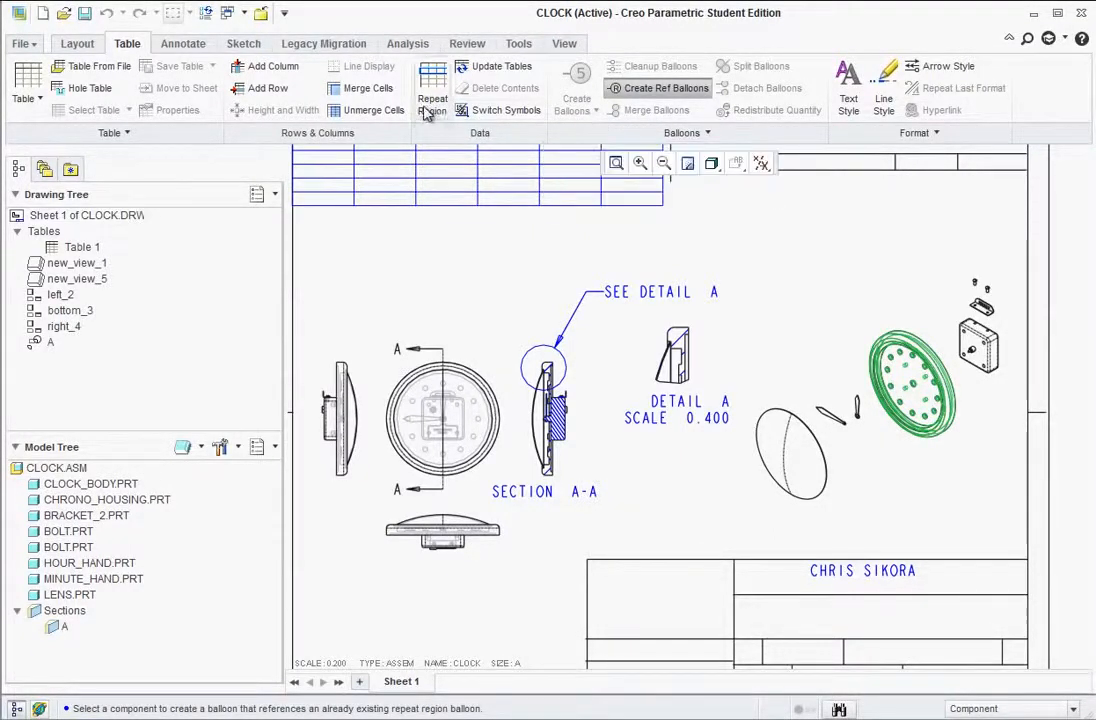
Add a balloon note with leader containing 1, attached to the clock body's outer edge in the exploded view and placed above it
click(180, 46)
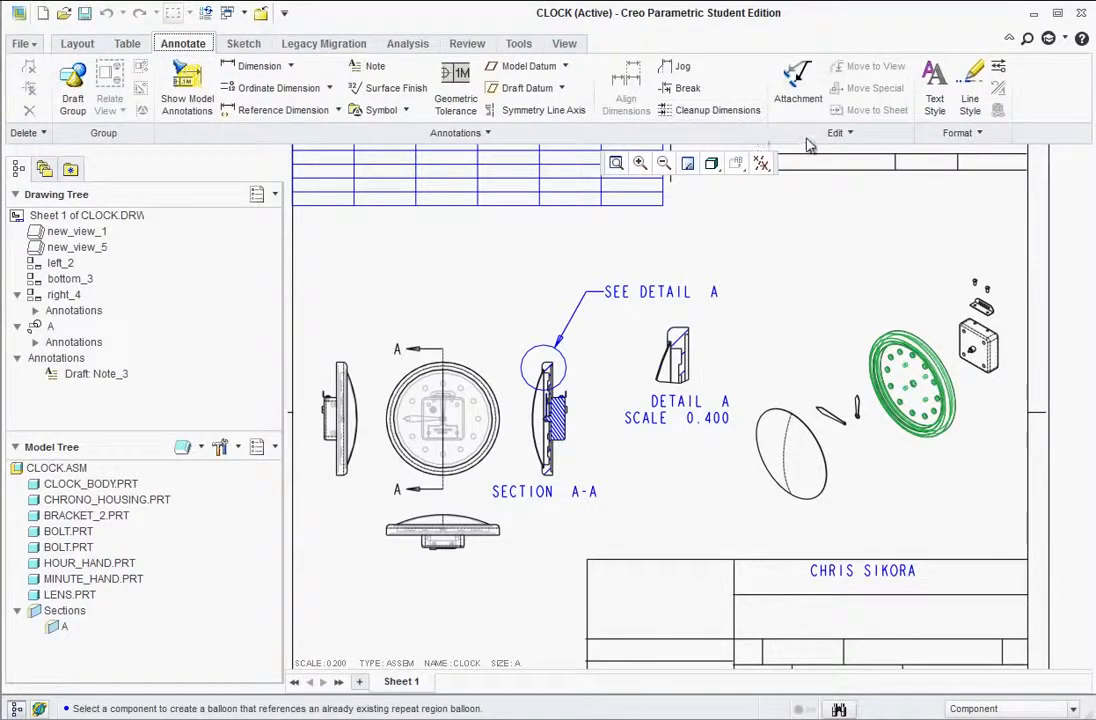
click(478, 134)
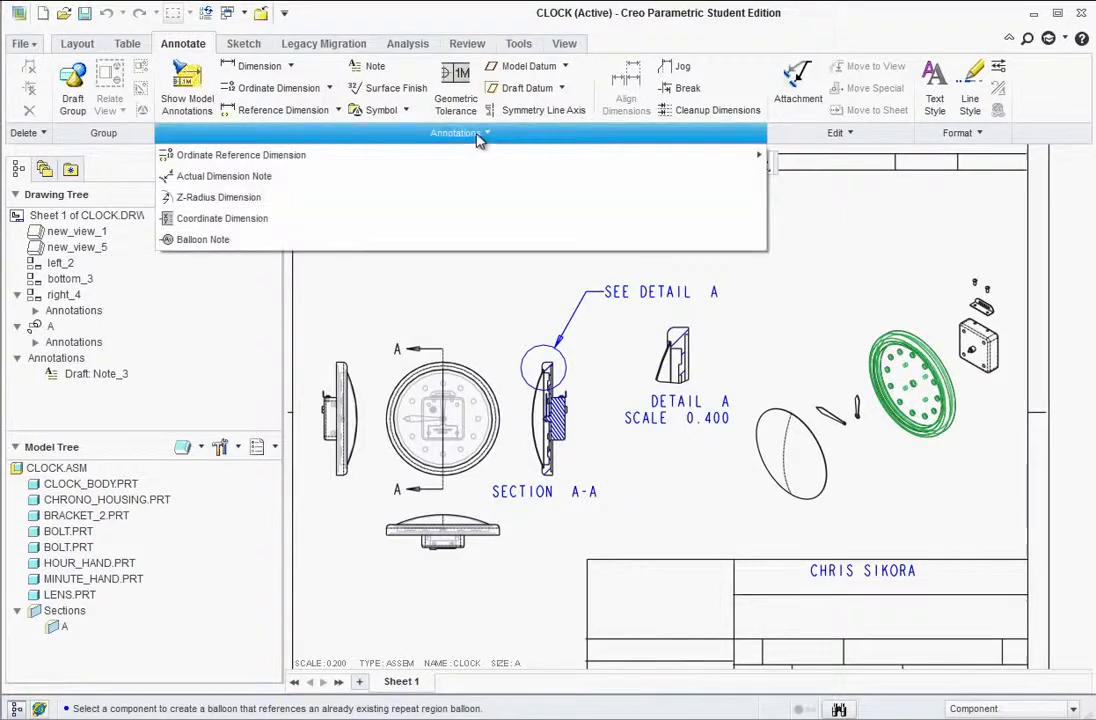
click(210, 241)
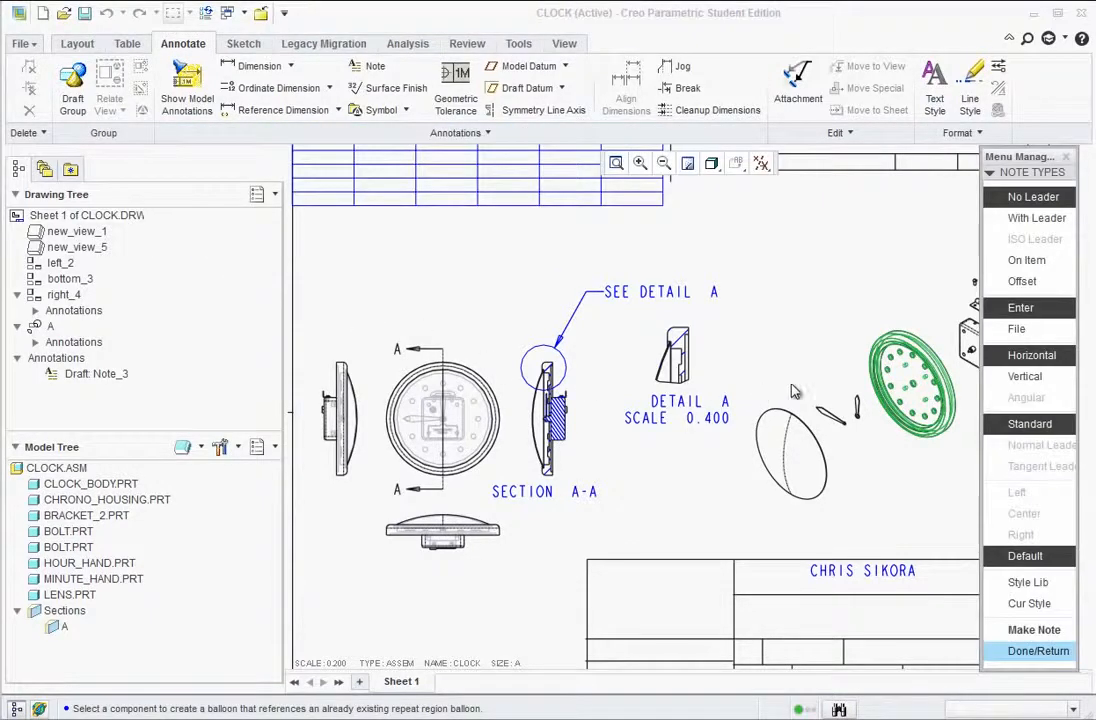
click(1005, 217)
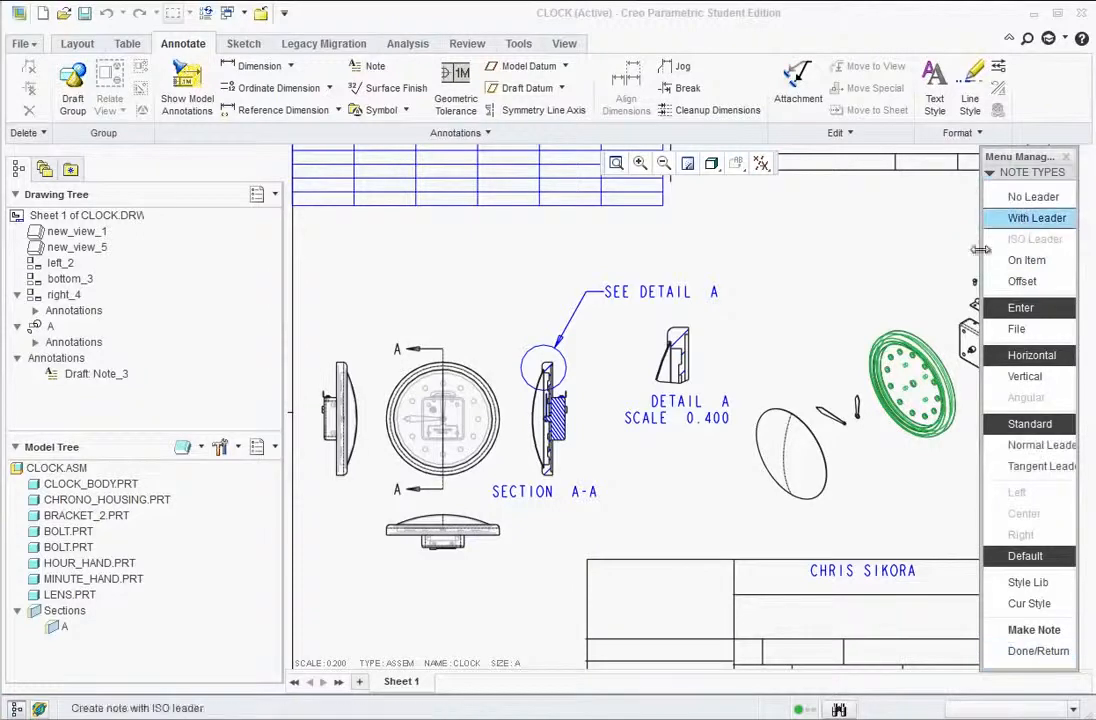
click(1040, 632)
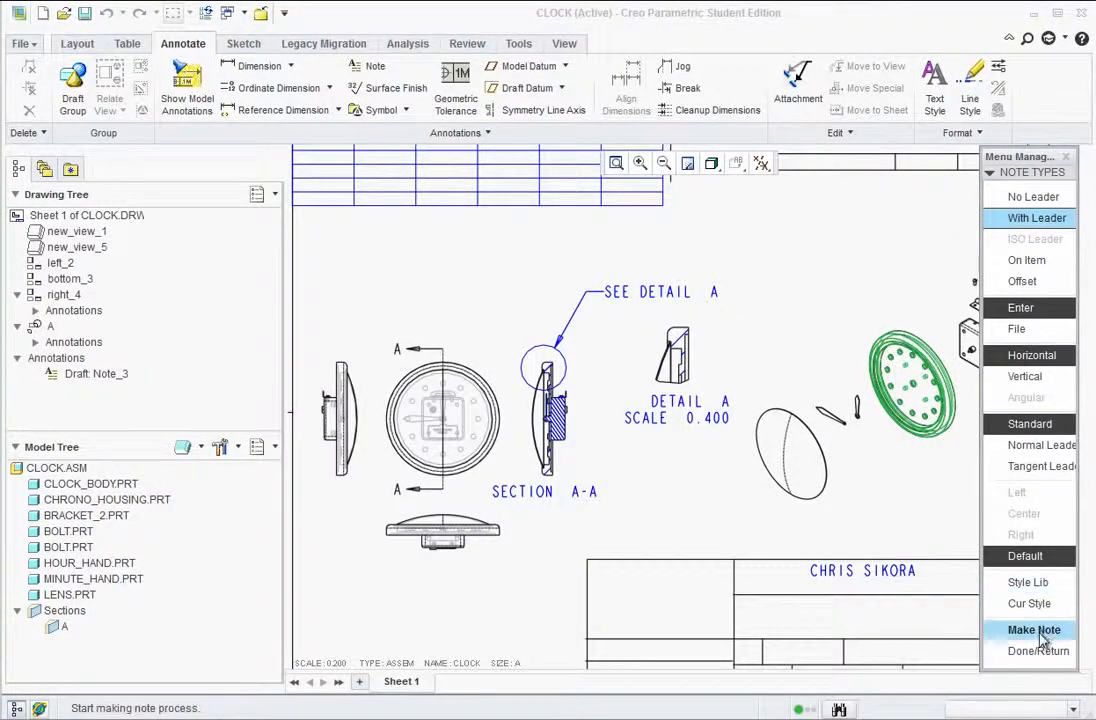
click(1036, 631)
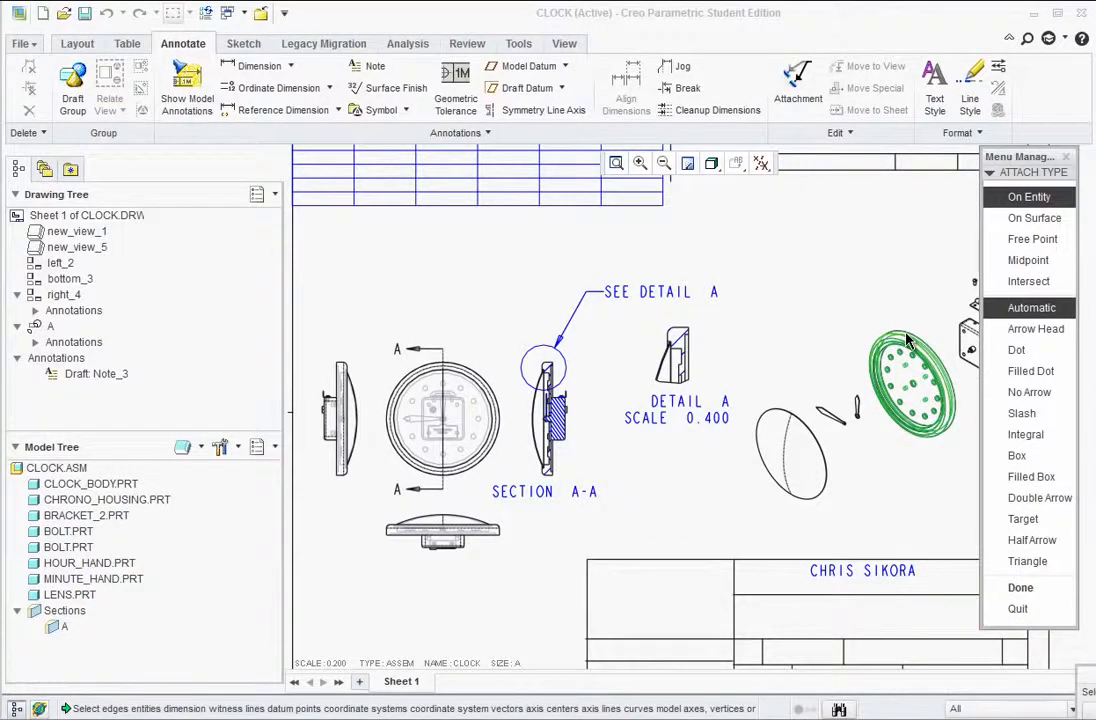
click(1020, 588)
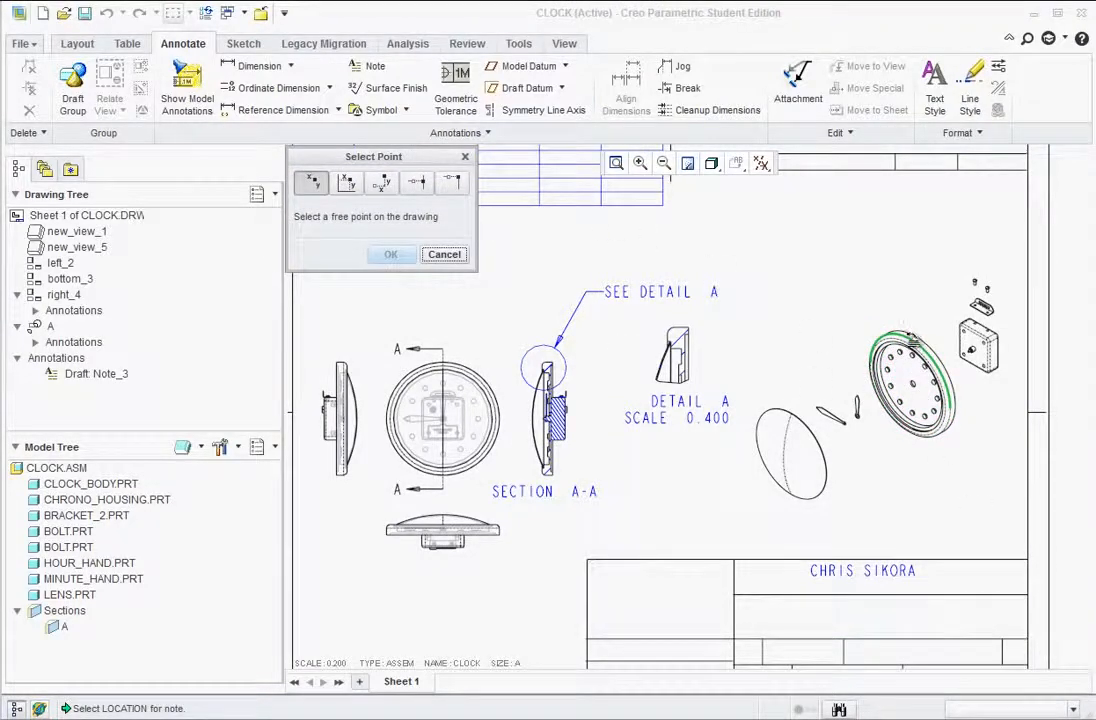
click(784, 265)
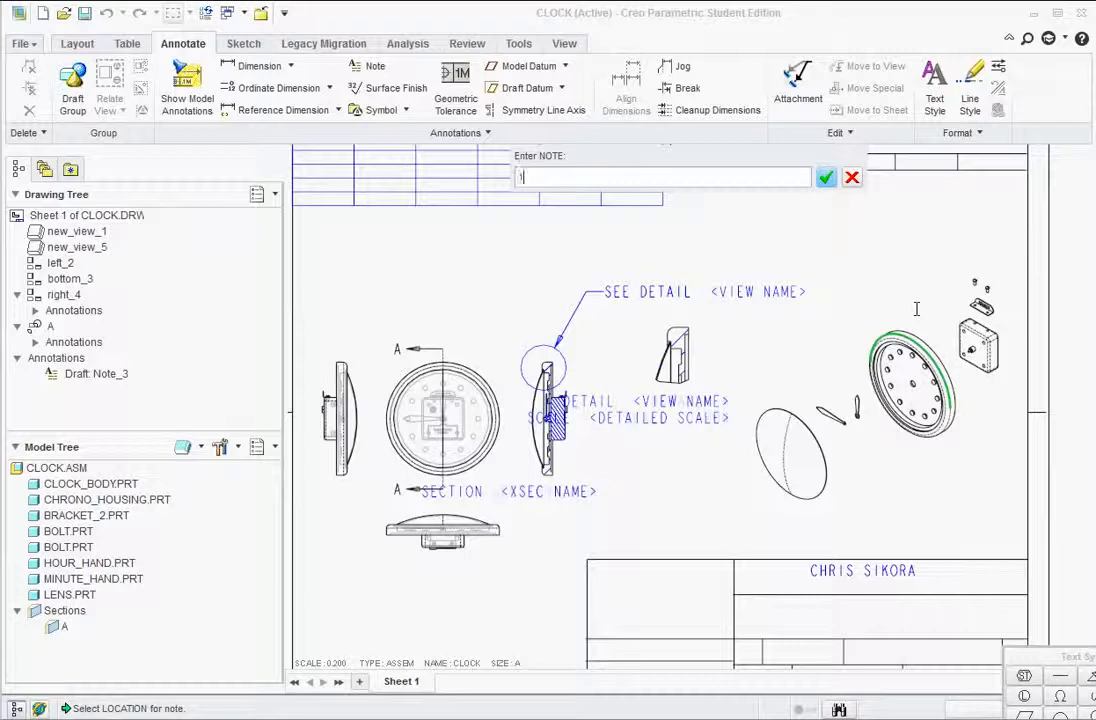
click(829, 178)
click(851, 178)
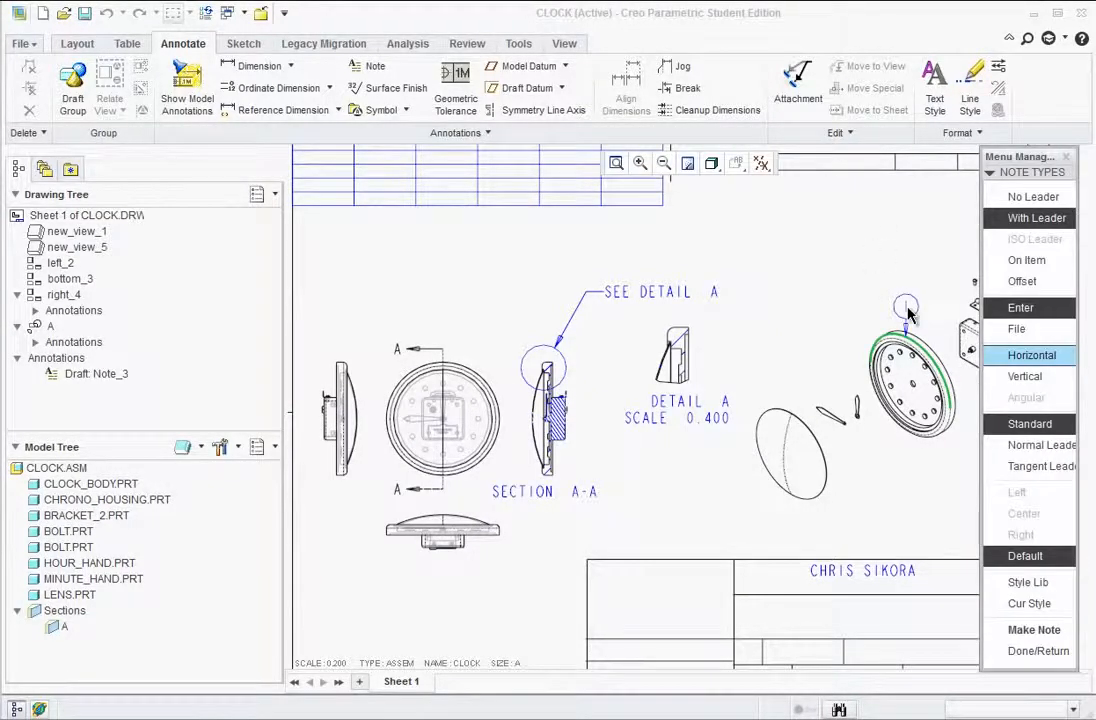
Add a balloon note with leader containing 2, attached to the lens edge in the exploded view and placed above the lens
click(1030, 630)
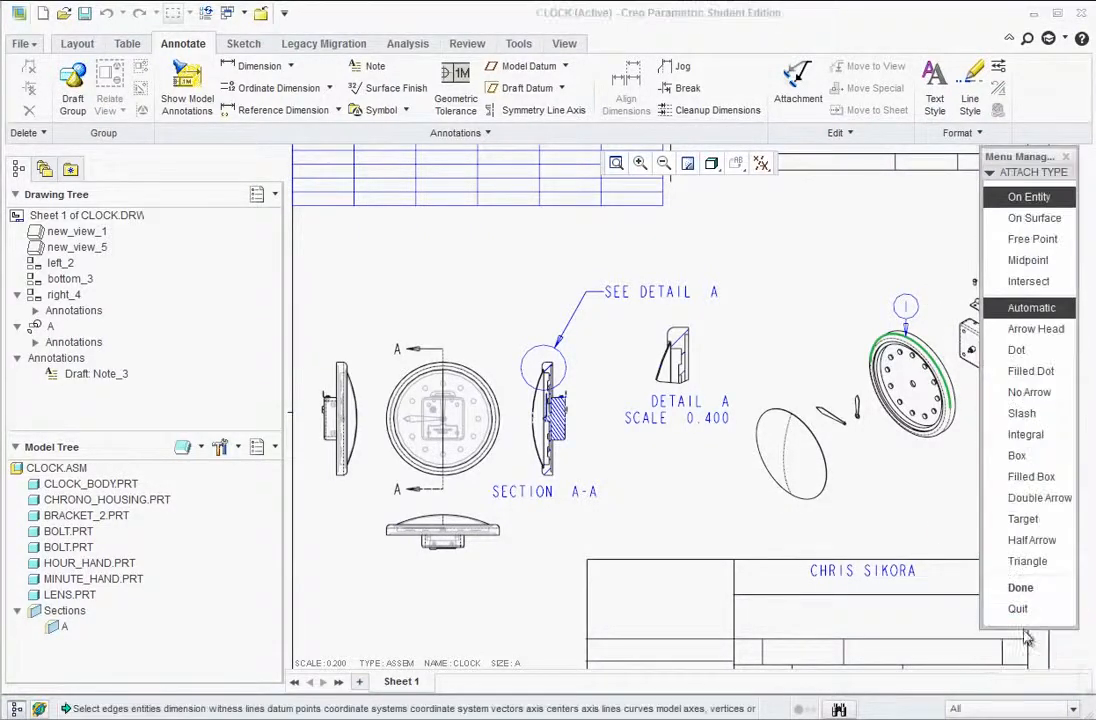
click(786, 418)
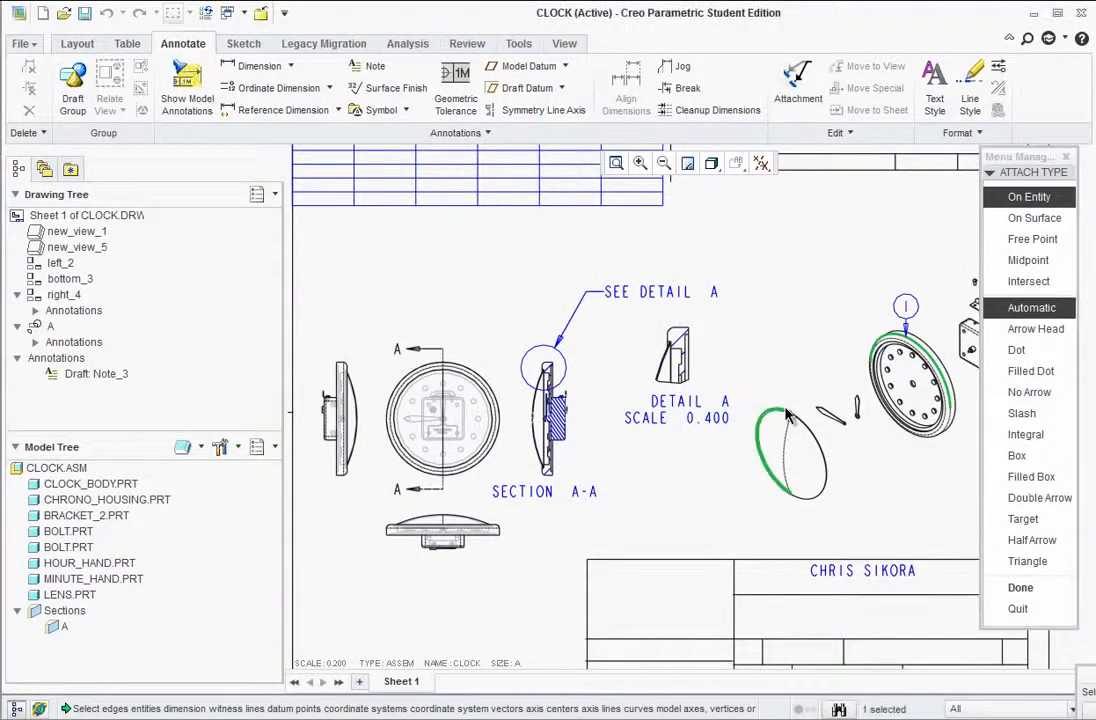
click(1022, 587)
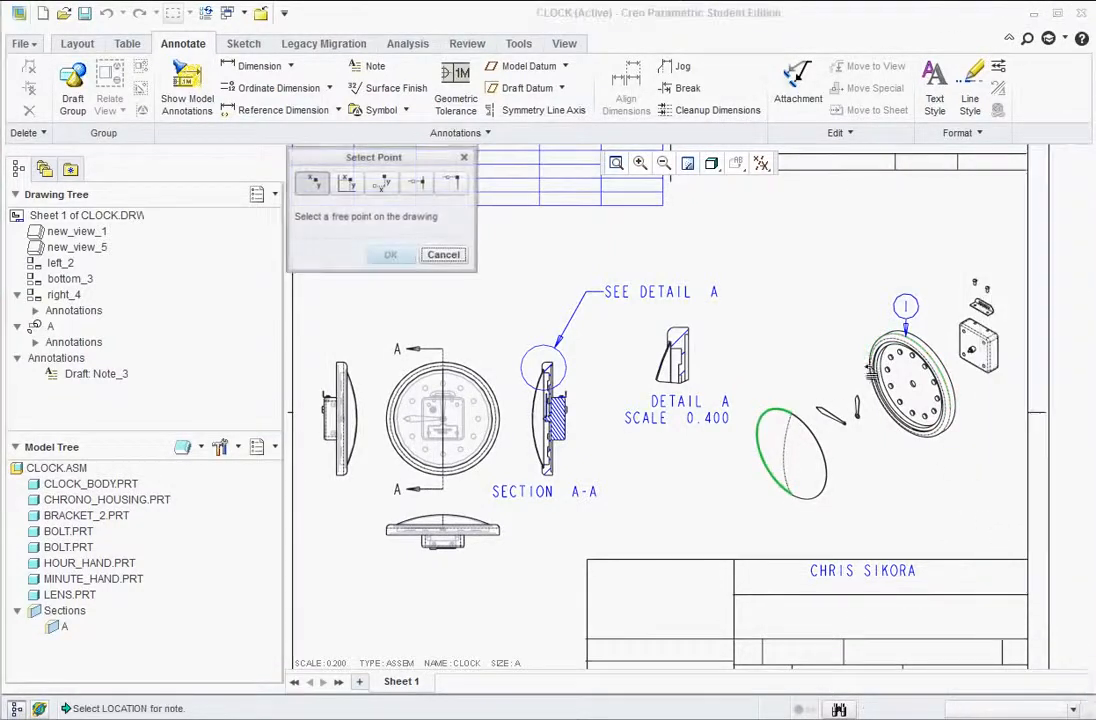
click(808, 370)
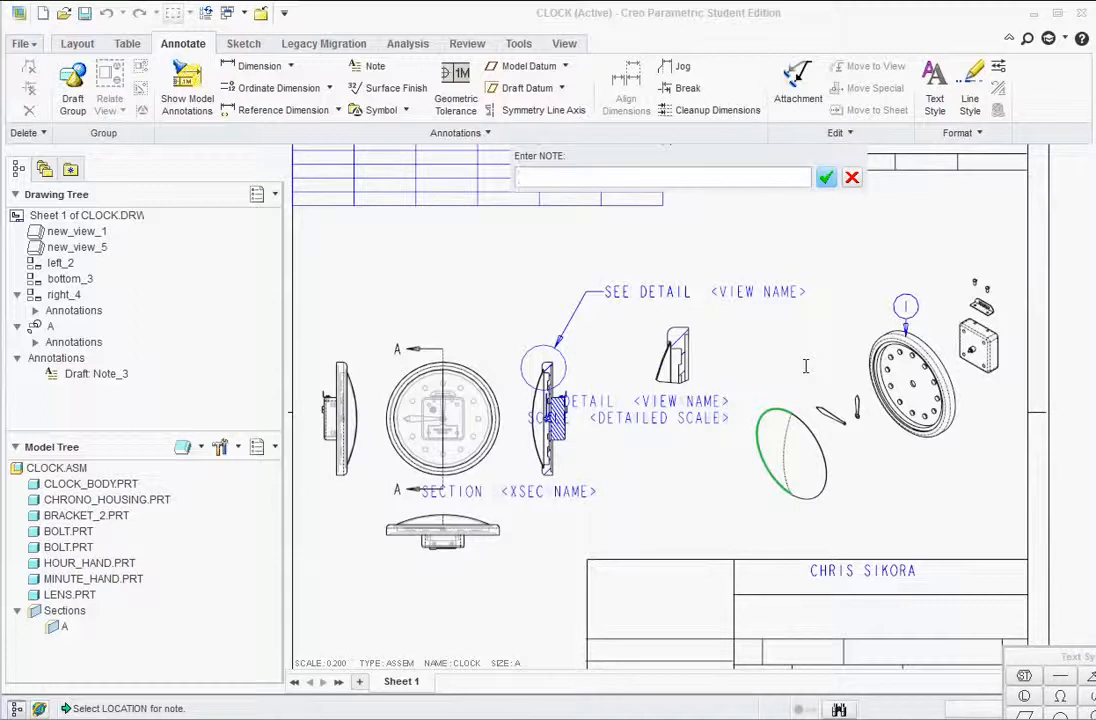
click(826, 178)
click(826, 178)
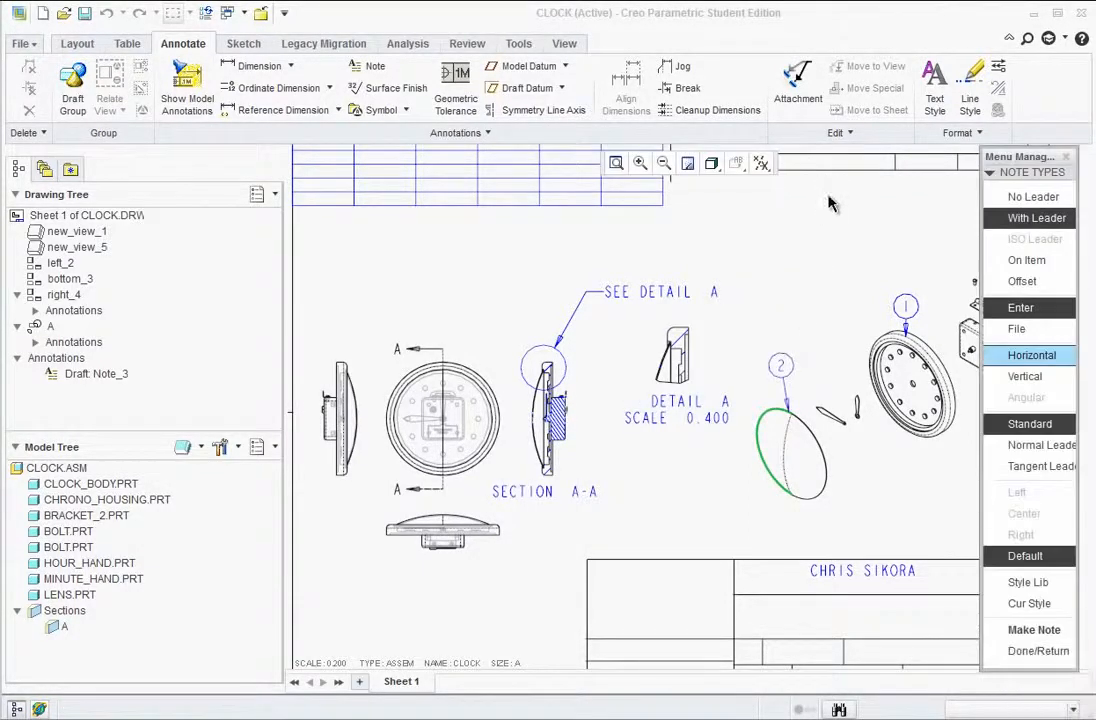
click(1040, 652)
click(805, 313)
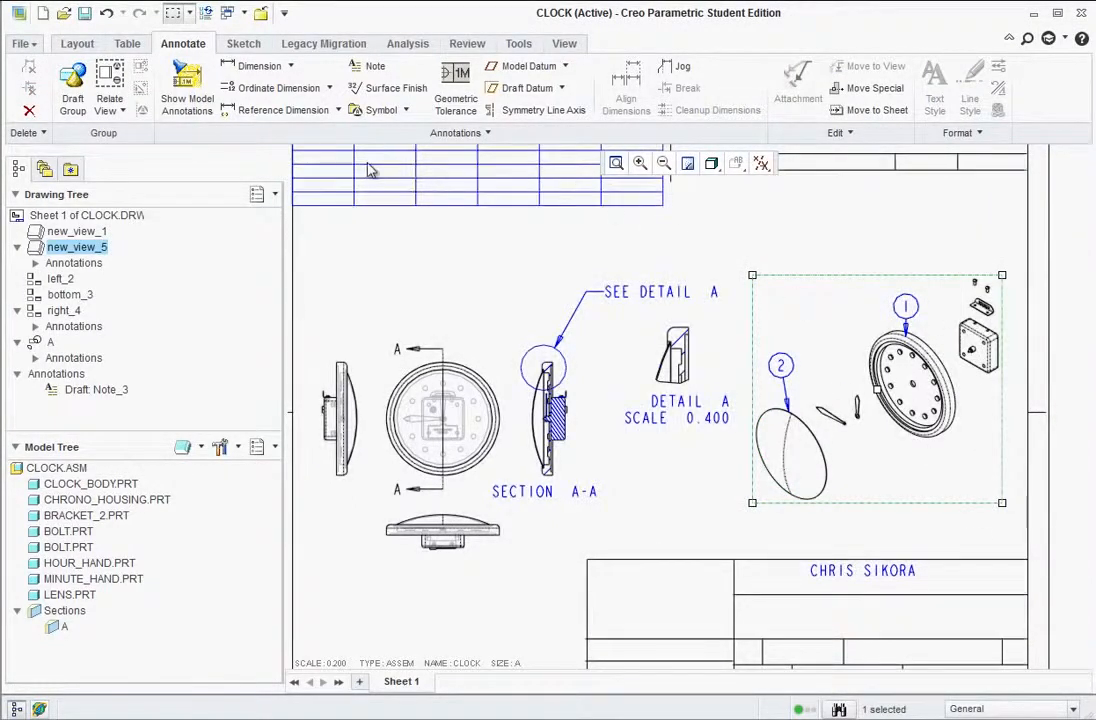
Deselect the exploded view and switch to page 3 of the reference PDF to compare it with the whole drawing sheet
scroll(830, 465, up, 1)
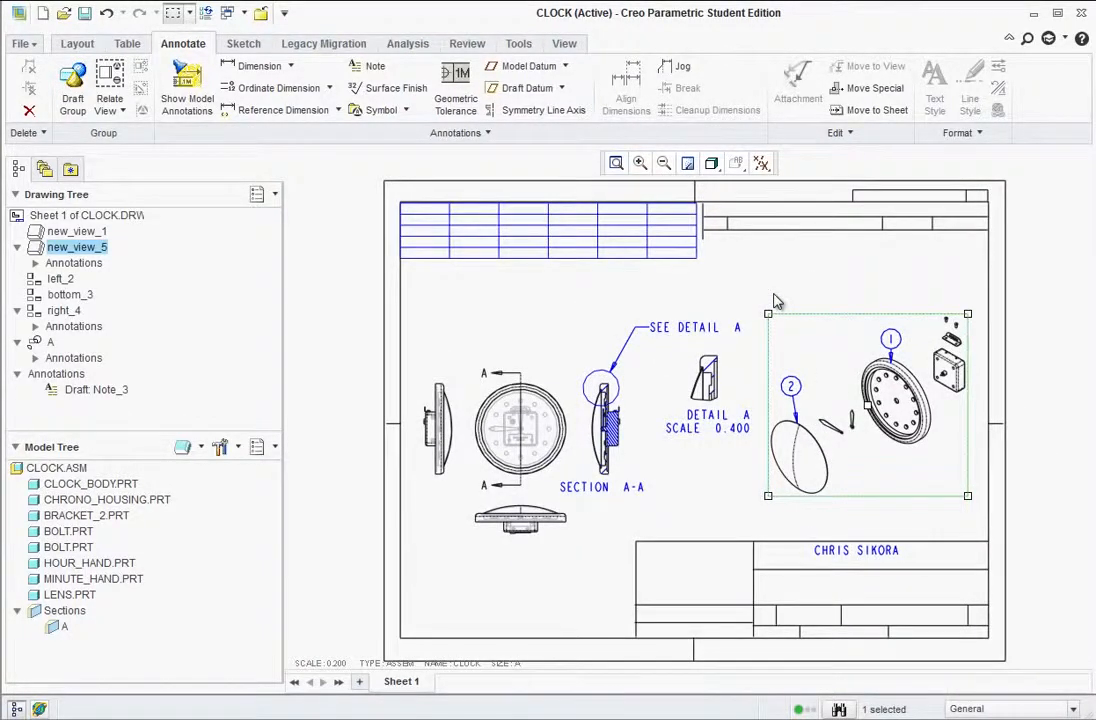
click(797, 268)
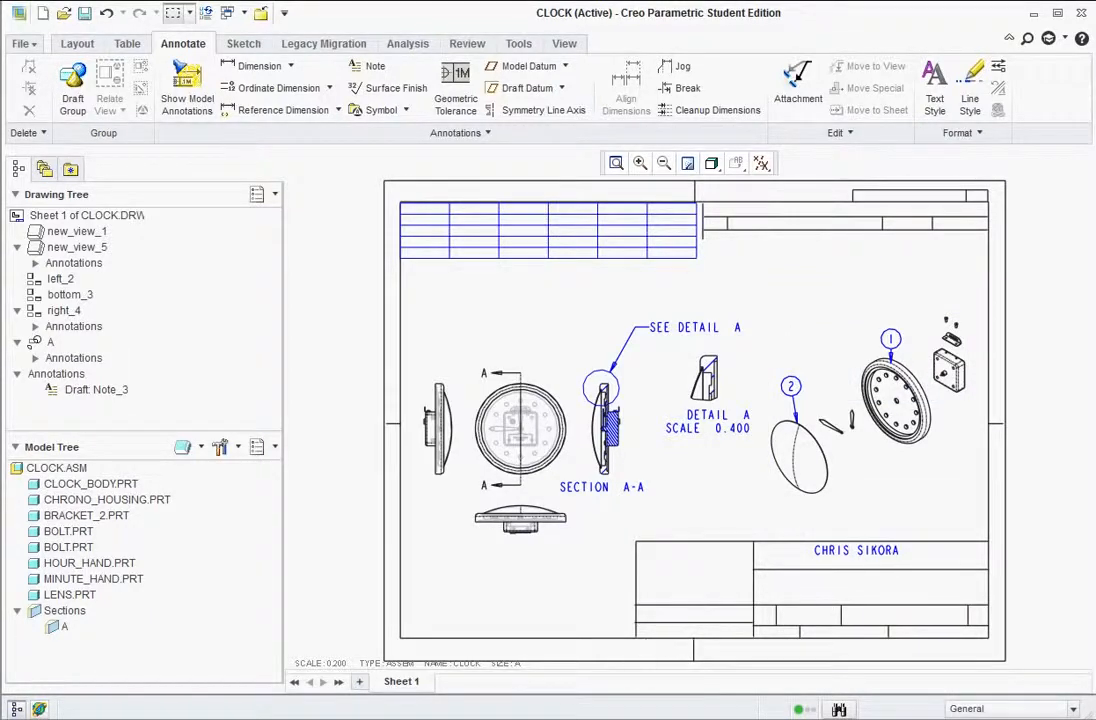
click(570, 718)
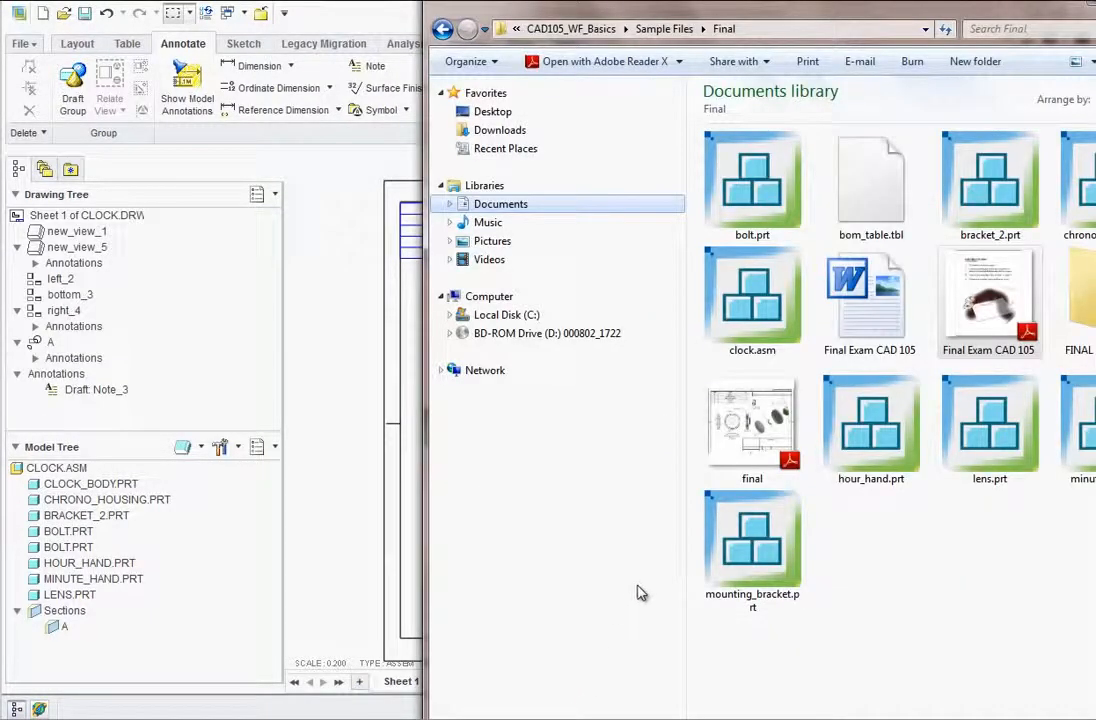
key(alt+Tab)
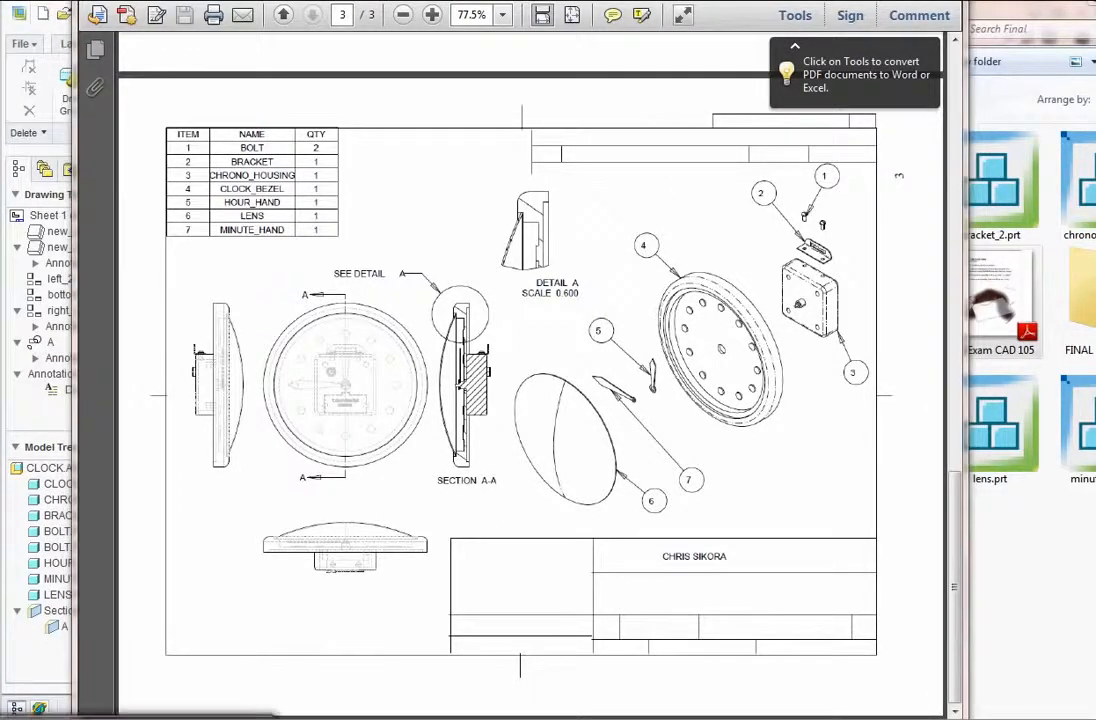
Return to the CLOCK drawing in Creo Parametric, open its print preview and inspect the printer options without printing
click(140, 717)
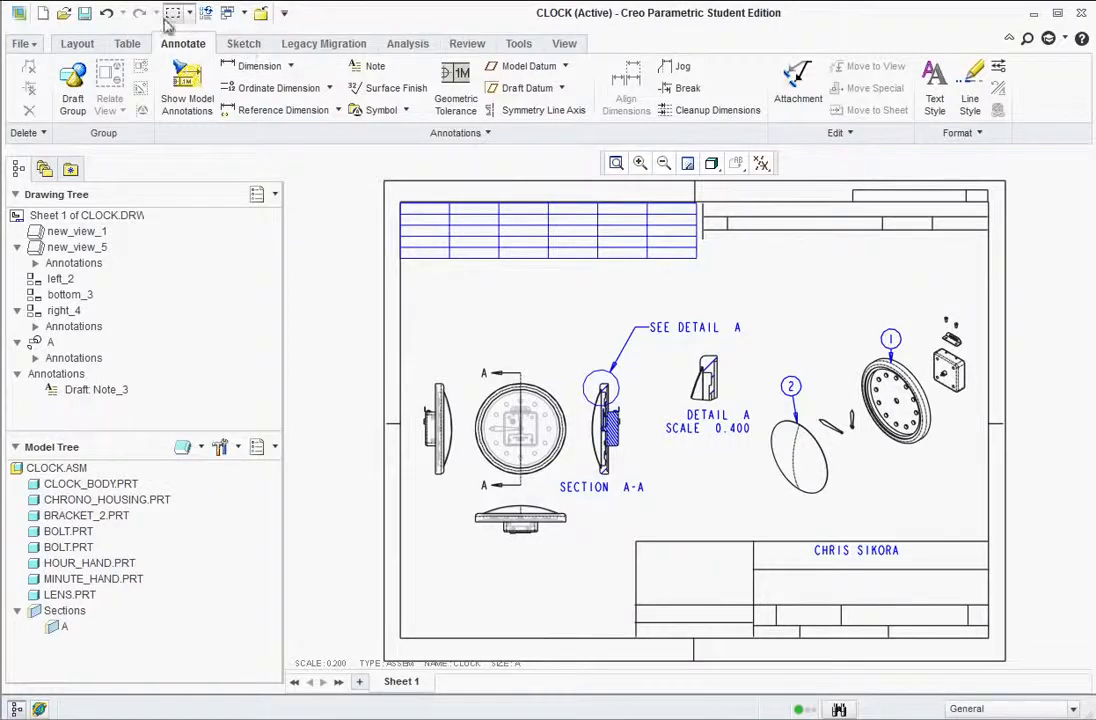
click(27, 43)
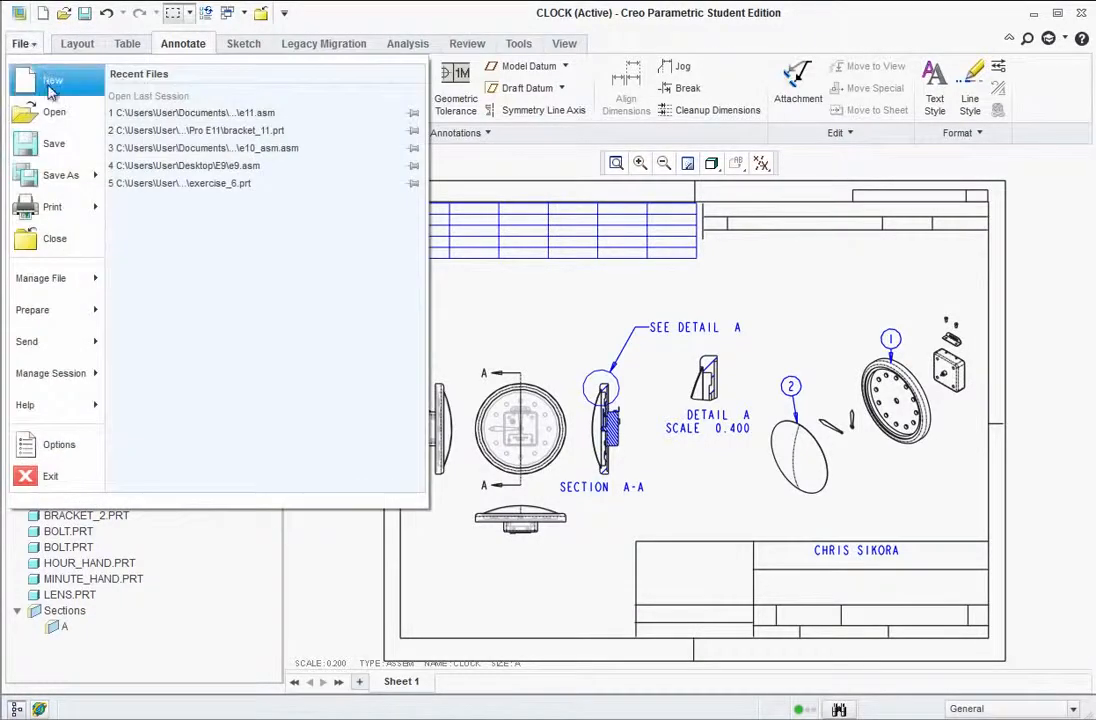
mouse_move(95, 222)
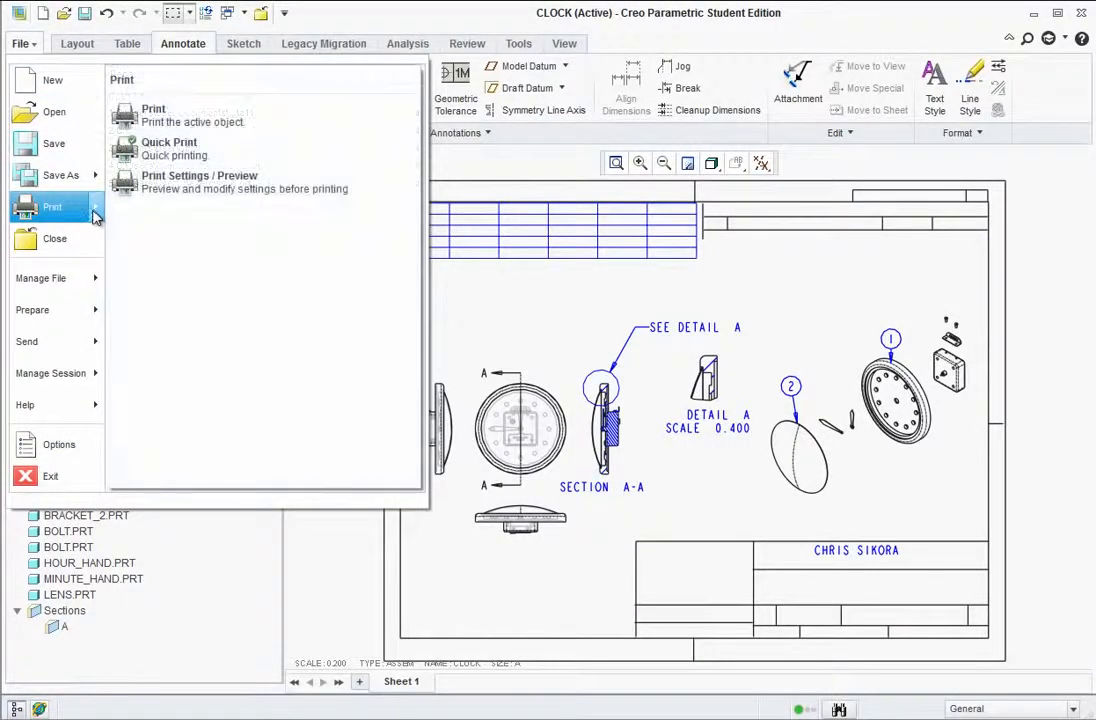
click(208, 181)
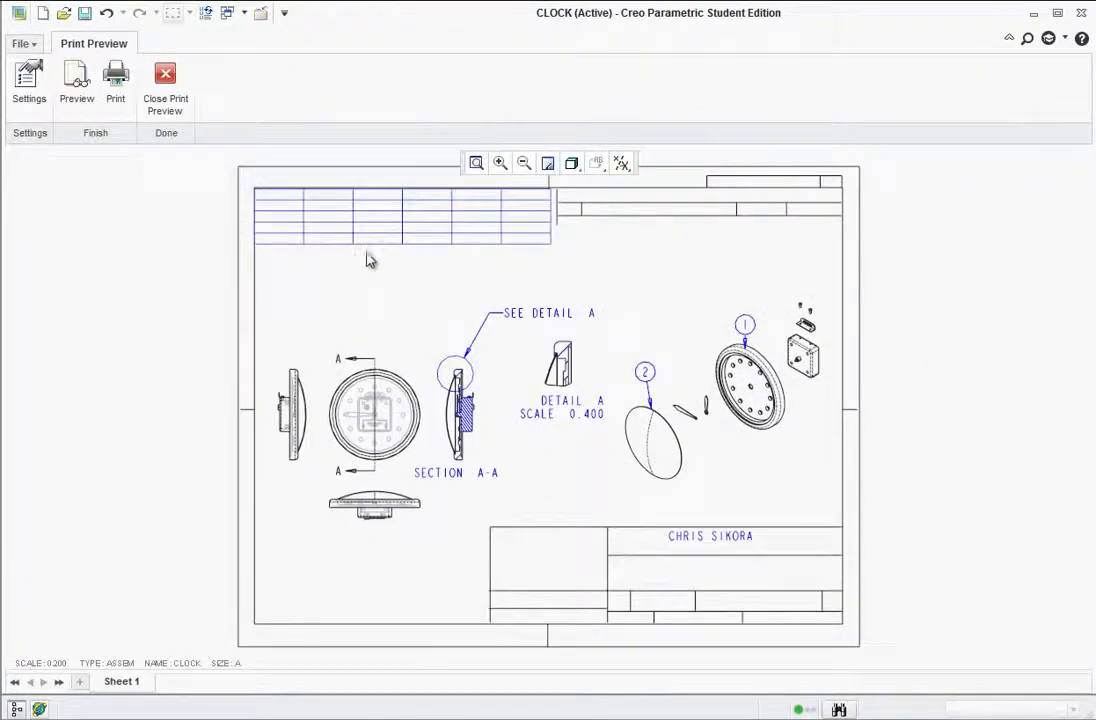
click(116, 88)
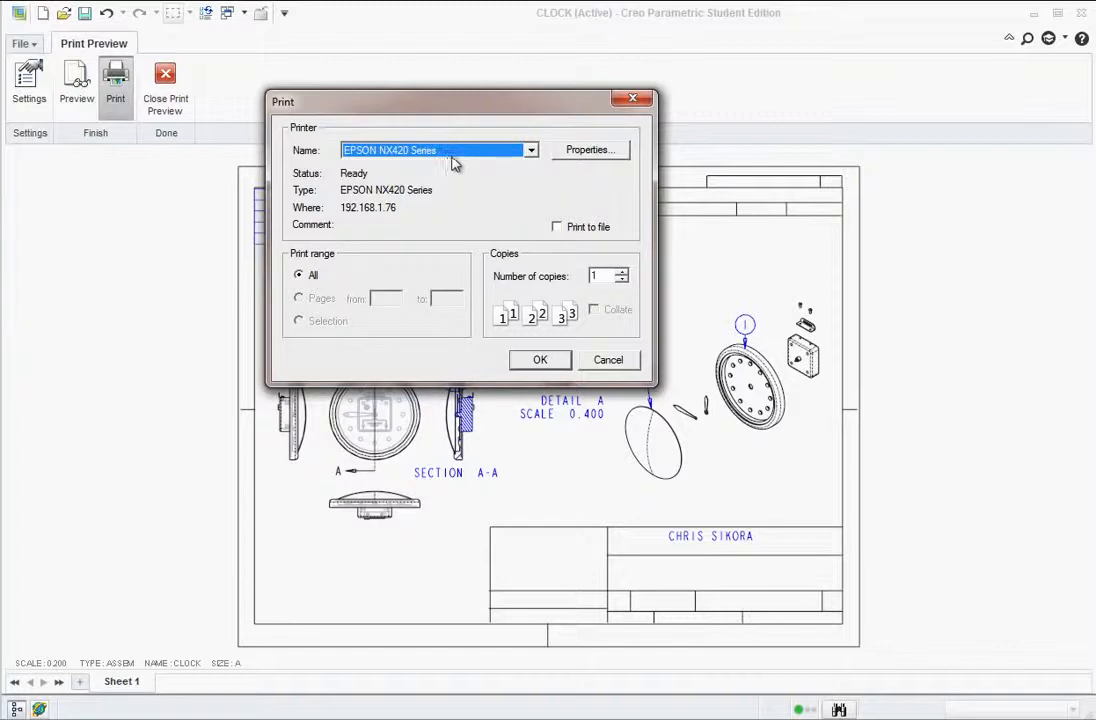
click(612, 361)
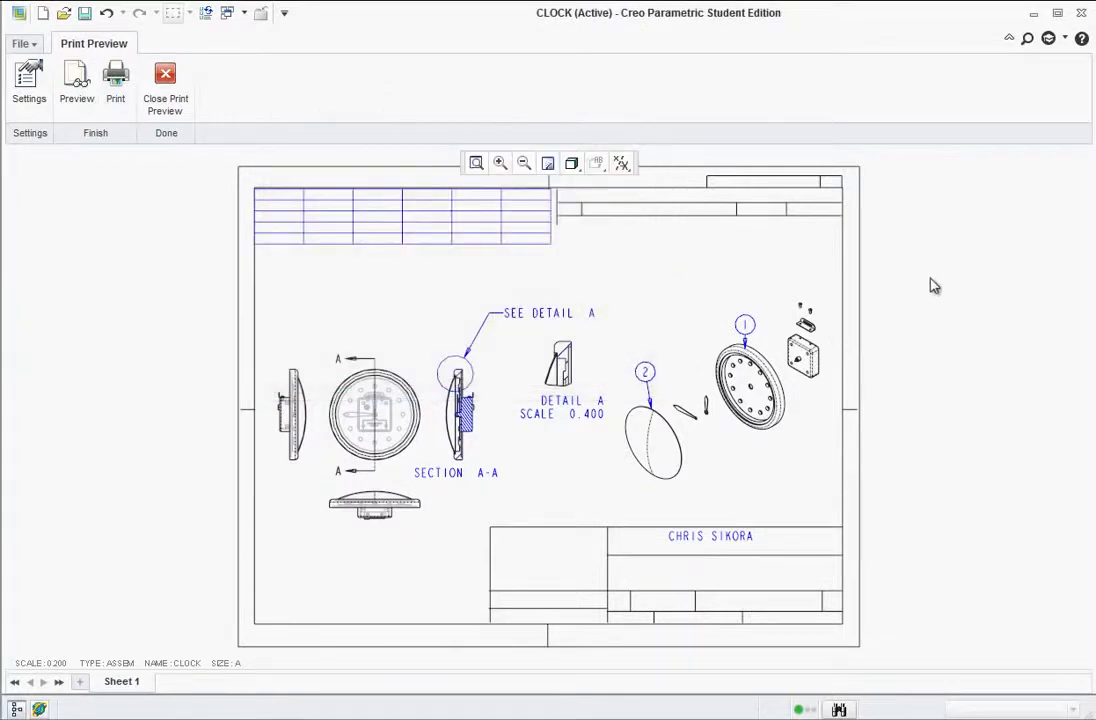